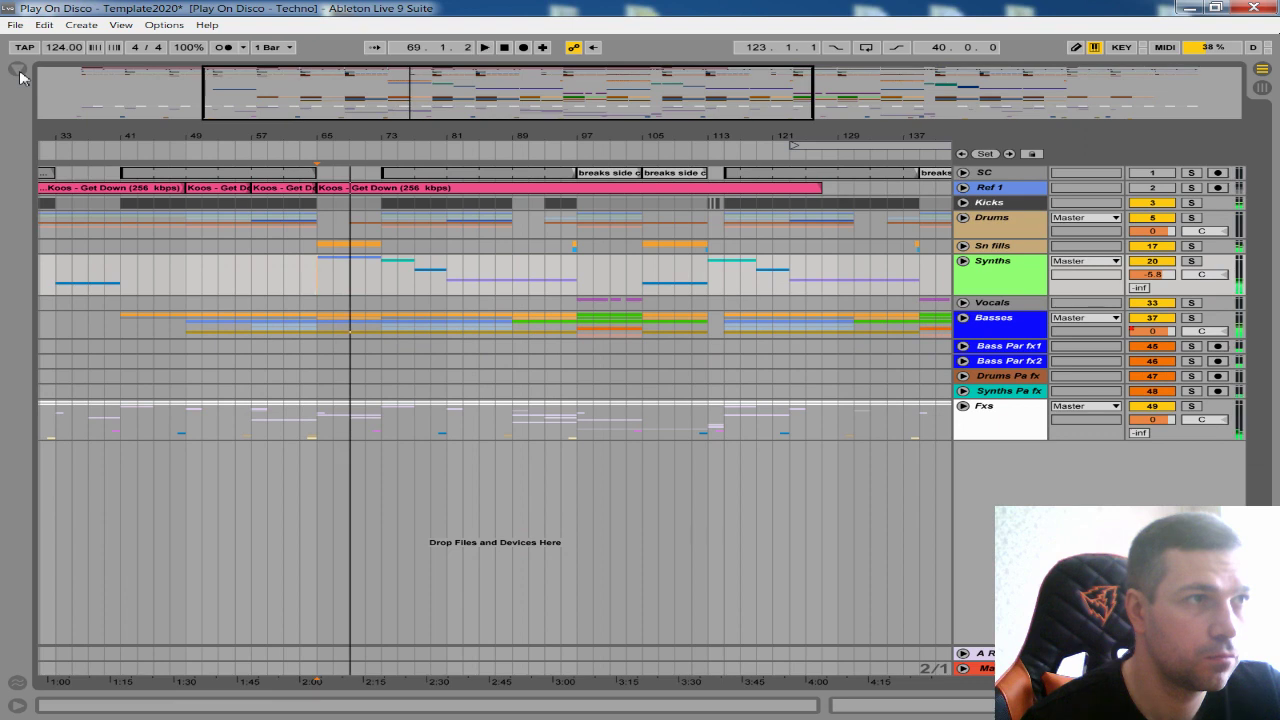
- Load the Down Fx-2 instrument rack onto a new MIDI track below Fxs, then close its plug-in windows and hide the browser
{"action": "left_click", "coordinate": [202, 167]}
{"action": "left_click", "coordinate": [202, 181]}
{"action": "left_click_drag", "start_coordinate": [199, 185], "coordinate": [645, 452]}
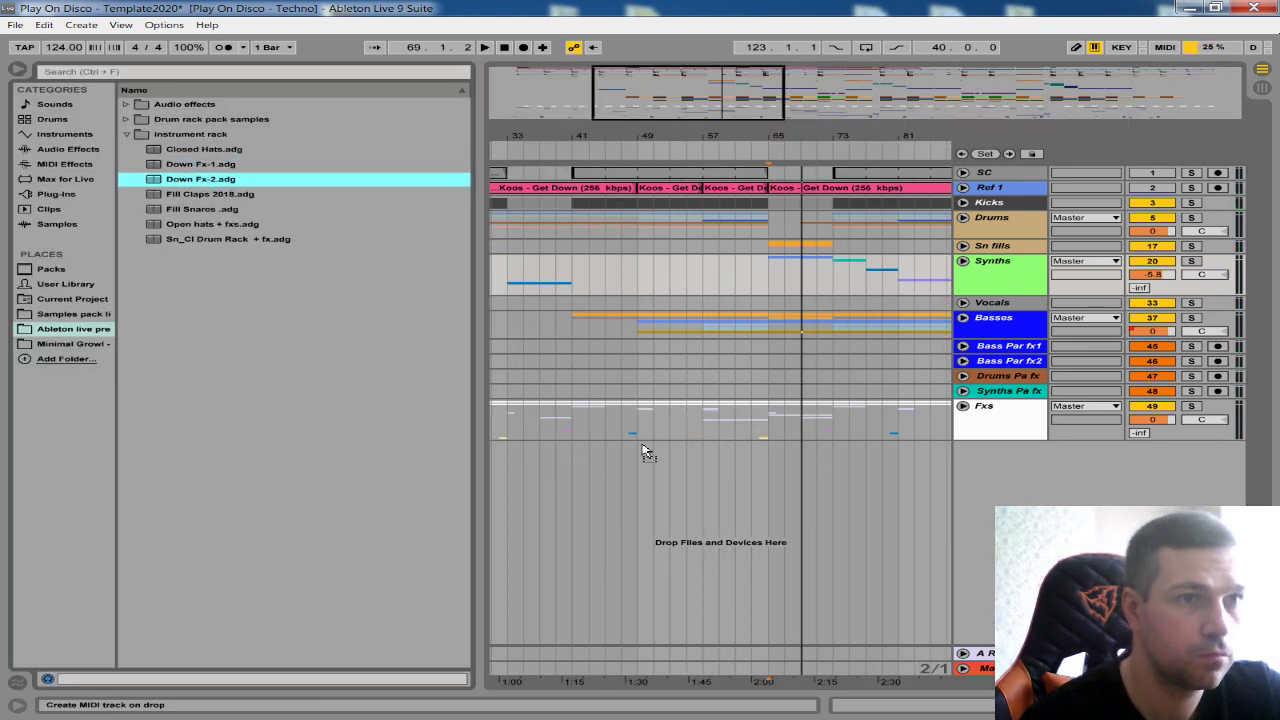
{"action": "left_click_drag", "start_coordinate": [981, 487], "coordinate": [10, 90]}
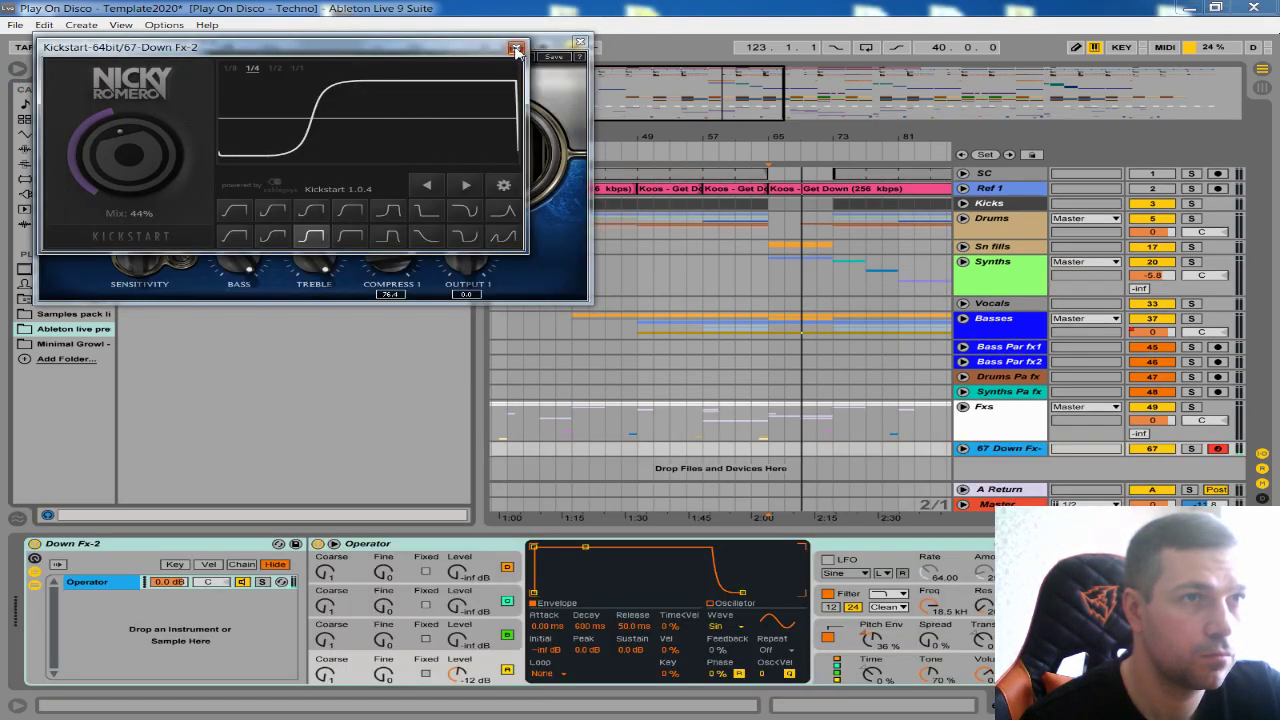
{"action": "left_click", "coordinate": [516, 49]}
{"action": "left_click", "coordinate": [580, 41]}
{"action": "left_click", "coordinate": [18, 71]}
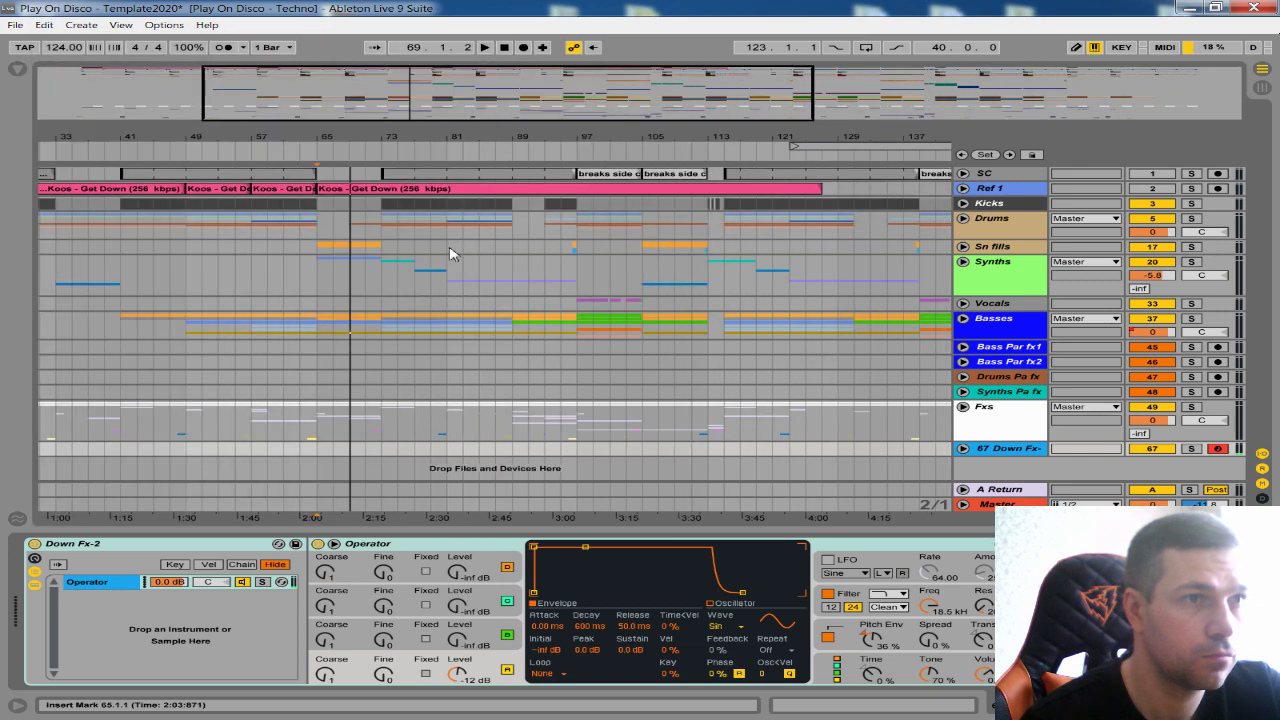
- Unfold the Down Fx-2 track and insert an empty four-bar MIDI clip from bar 65 to bar 69
{"action": "left_click_drag", "start_coordinate": [311, 140], "coordinate": [489, 326]}
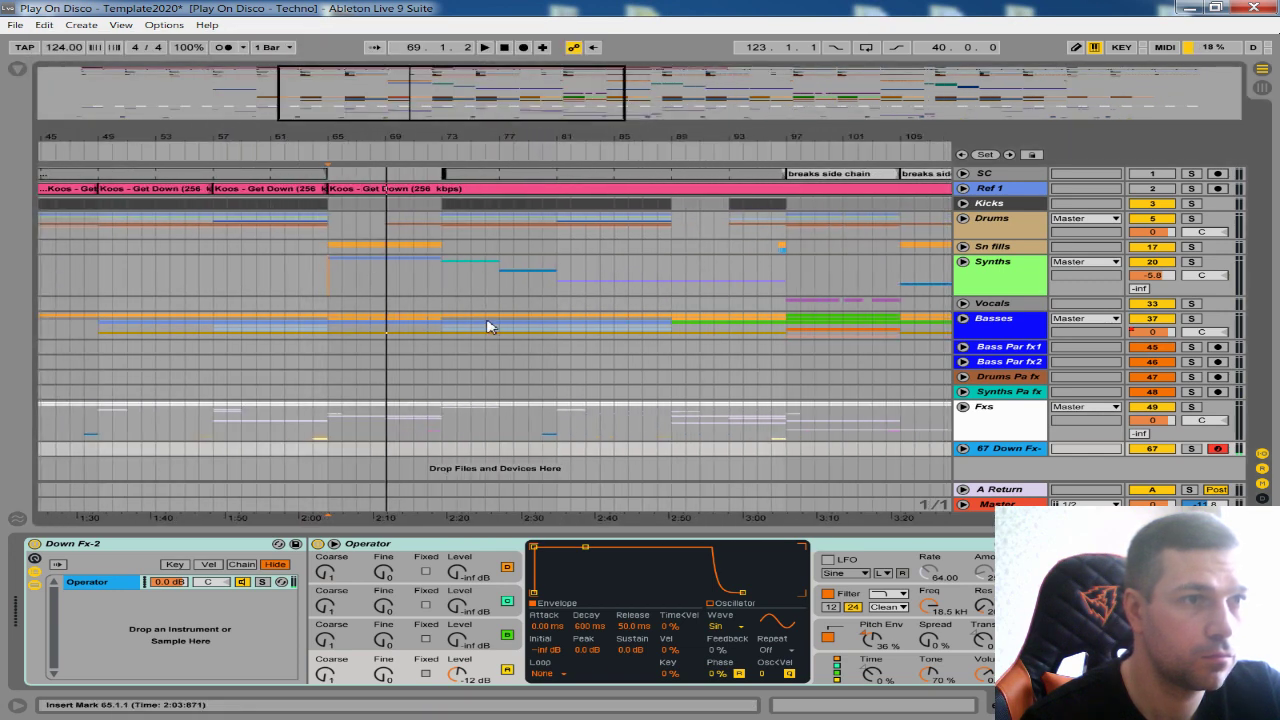
{"action": "left_click", "coordinate": [964, 449]}
{"action": "left_click_drag", "start_coordinate": [333, 440], "coordinate": [372, 431]}
{"action": "right_click", "coordinate": [372, 430]}
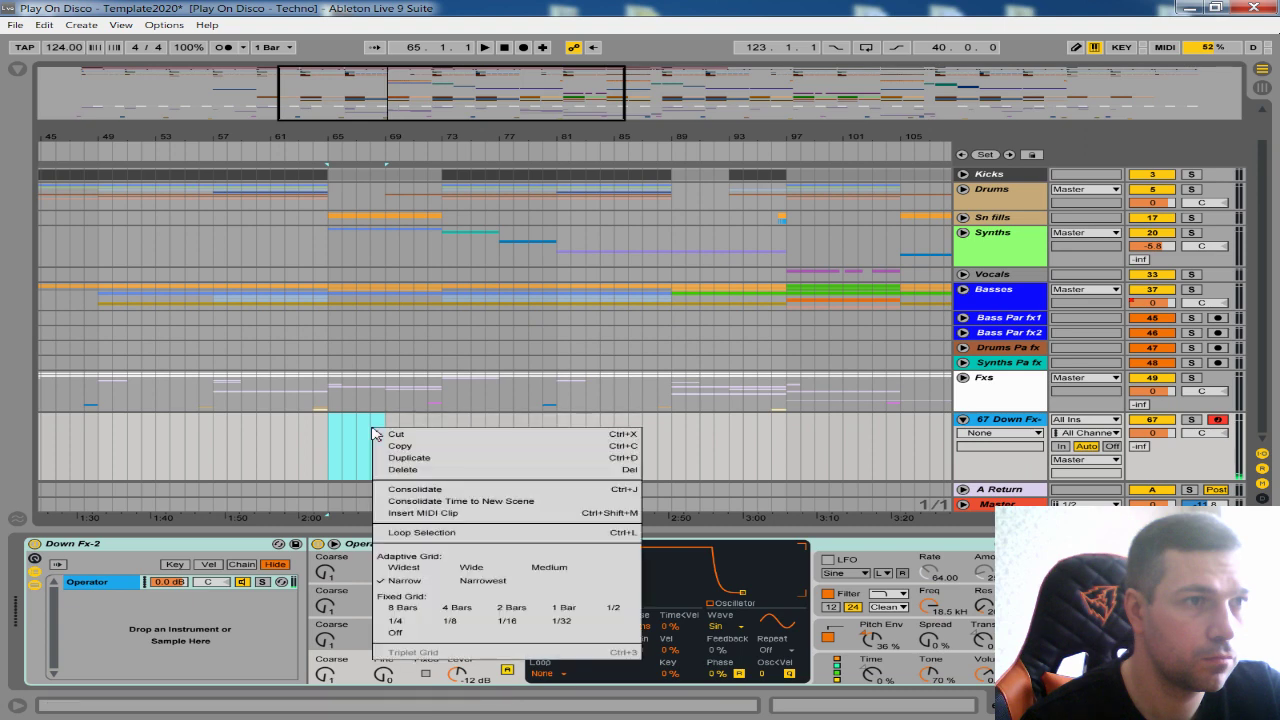
{"action": "left_click", "coordinate": [455, 513]}
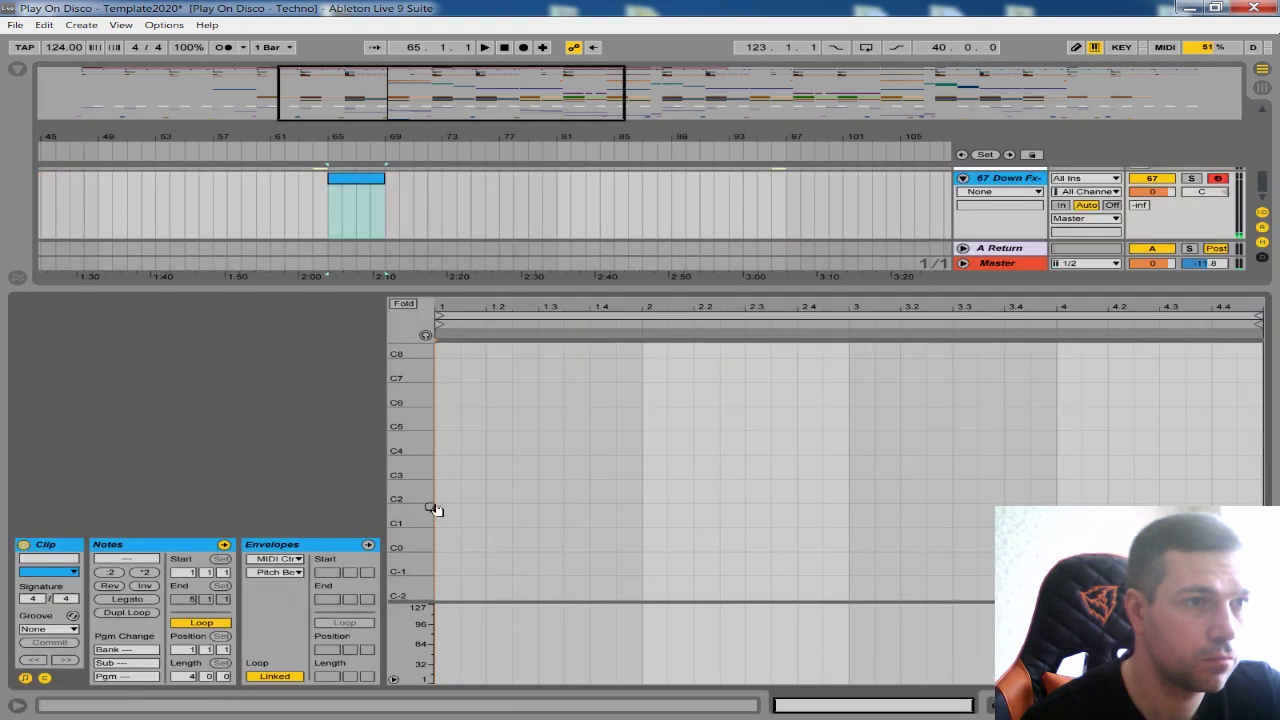
- Add an F#2 note at the start of the clip and extend it over all four bars
{"action": "left_click_drag", "start_coordinate": [417, 526], "coordinate": [521, 520]}
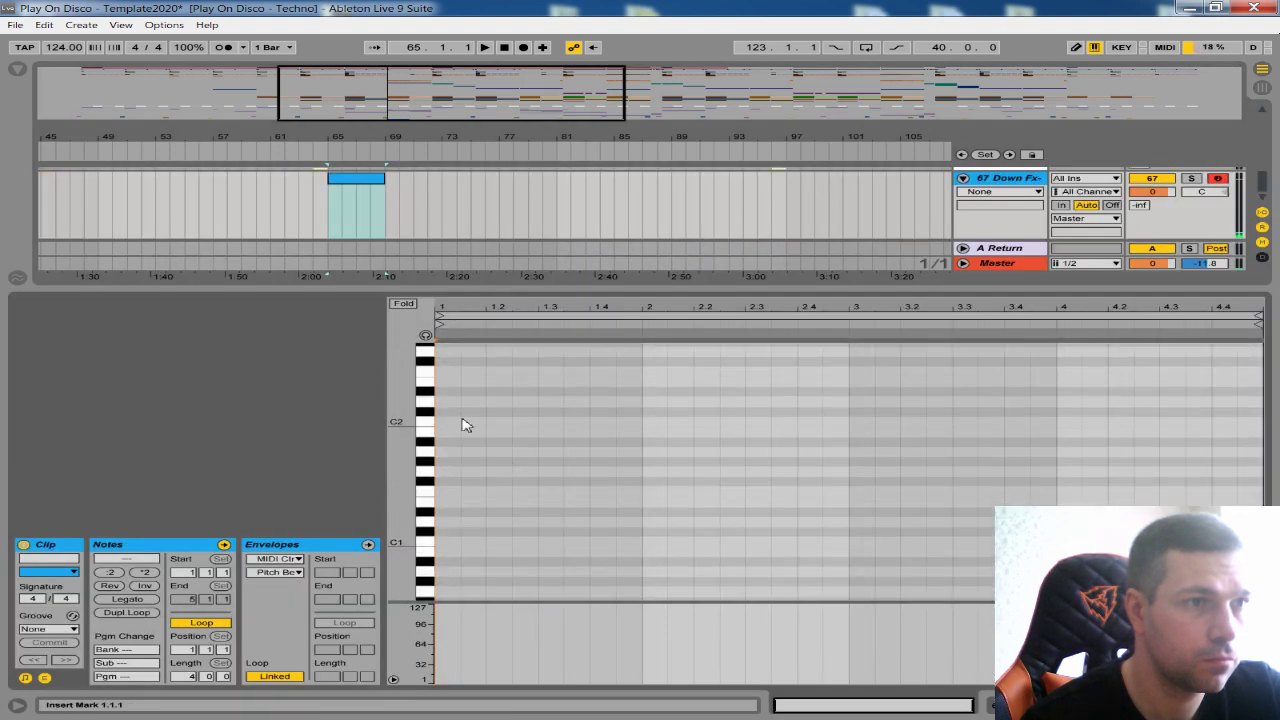
{"action": "left_click_drag", "start_coordinate": [412, 476], "coordinate": [440, 472]}
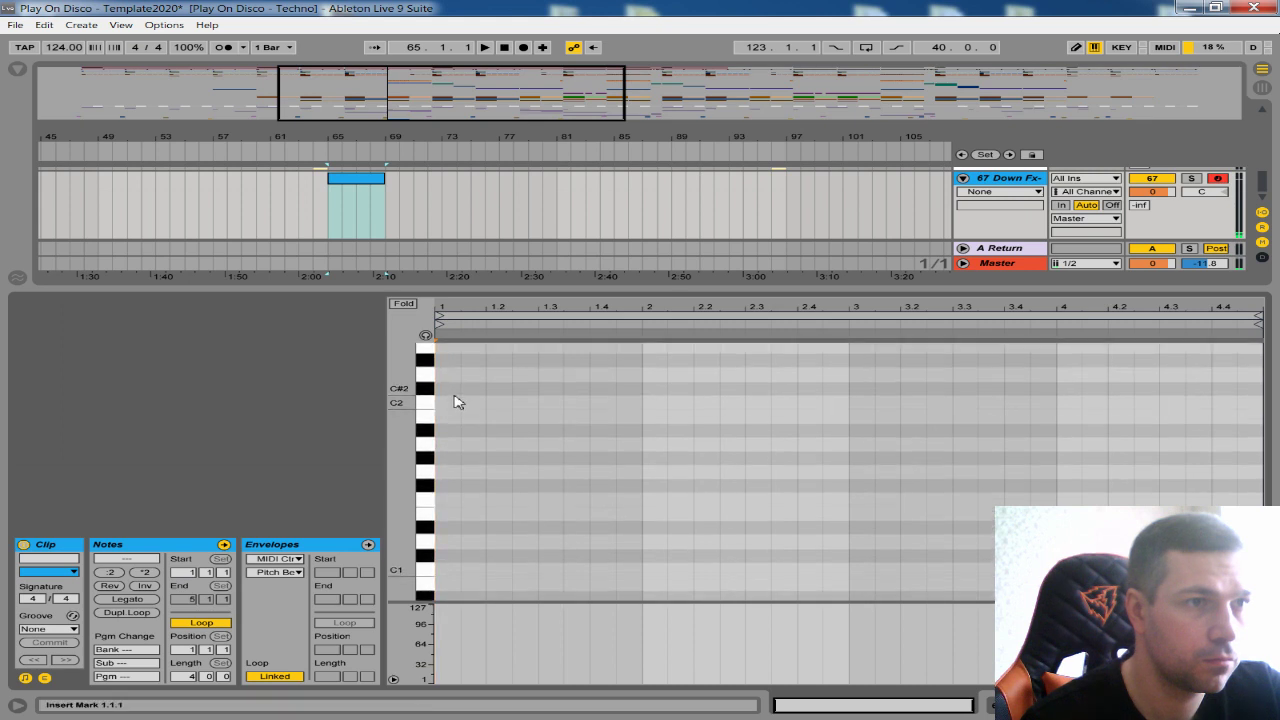
{"action": "scroll", "coordinate": [449, 368], "scroll_direction": "up", "scroll_amount": 3}
{"action": "double_click", "coordinate": [449, 365]}
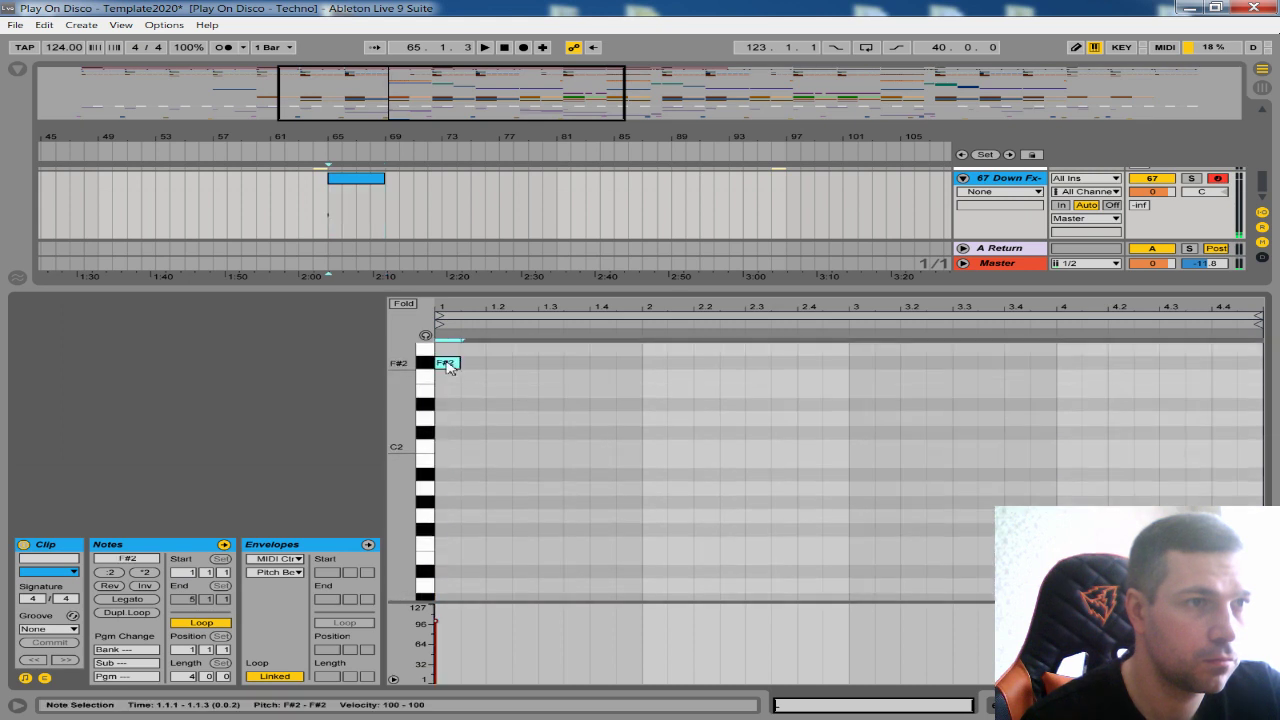
{"action": "left_click_drag", "start_coordinate": [459, 364], "coordinate": [1260, 364]}
- Play the new clip and lower the Down Fx-2 track volume to -24.0 dB
{"action": "key", "text": "space"}
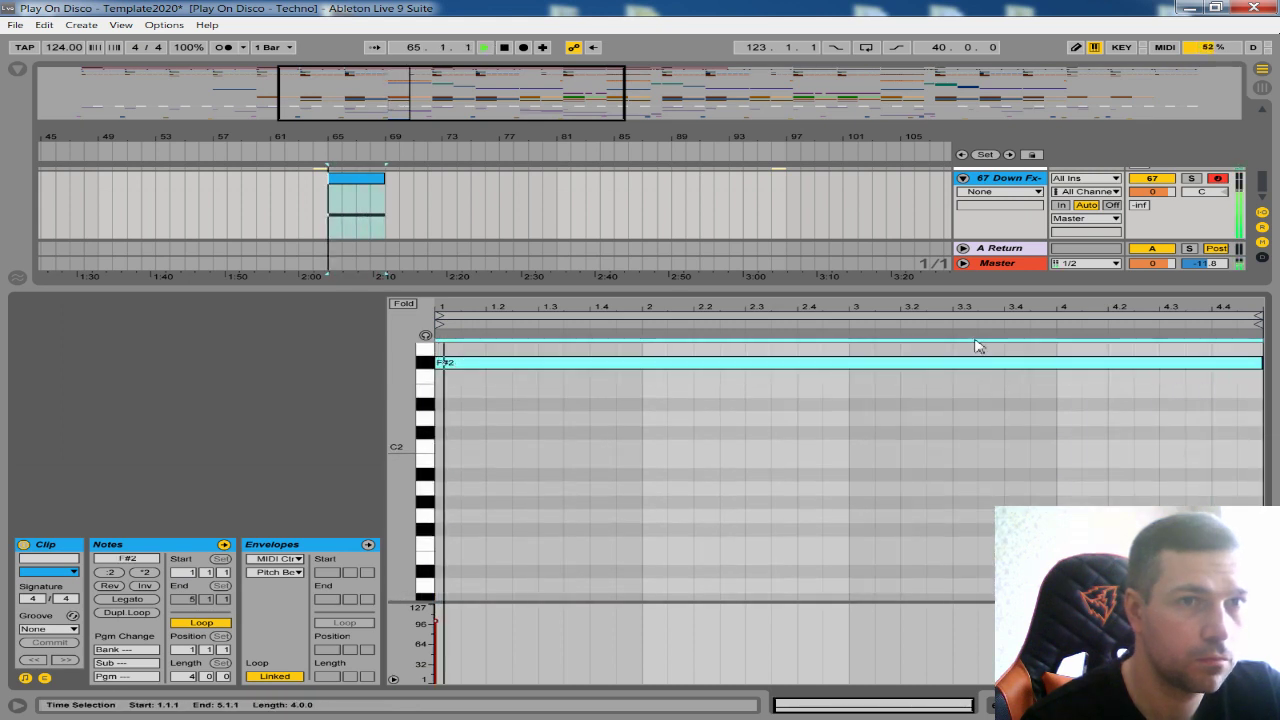
{"action": "key", "text": "ctrl+alt+l"}
{"action": "left_click_drag", "start_coordinate": [1155, 460], "coordinate": [1155, 502]}
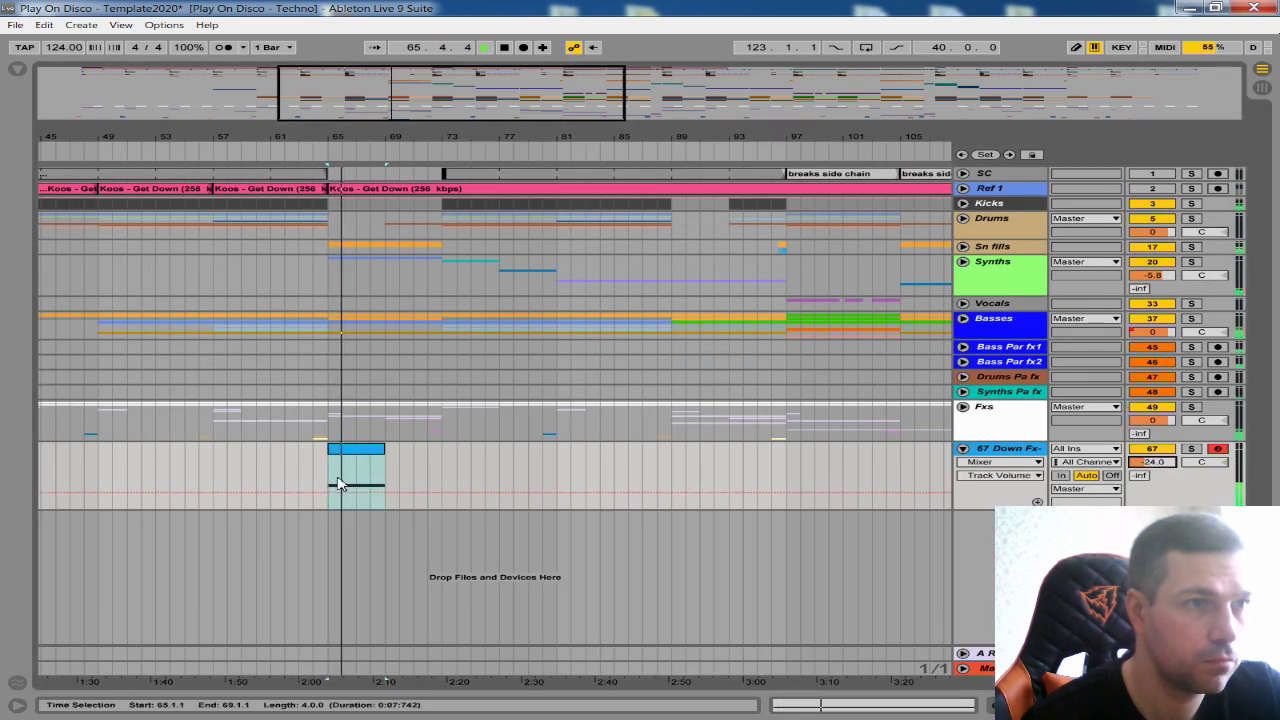
- Transpose the clip's long note down two octaves to F#0 and listen to it
{"action": "double_click", "coordinate": [349, 450]}
{"action": "left_click_drag", "start_coordinate": [531, 533], "coordinate": [579, 310]}
{"action": "left_click", "coordinate": [618, 480]}
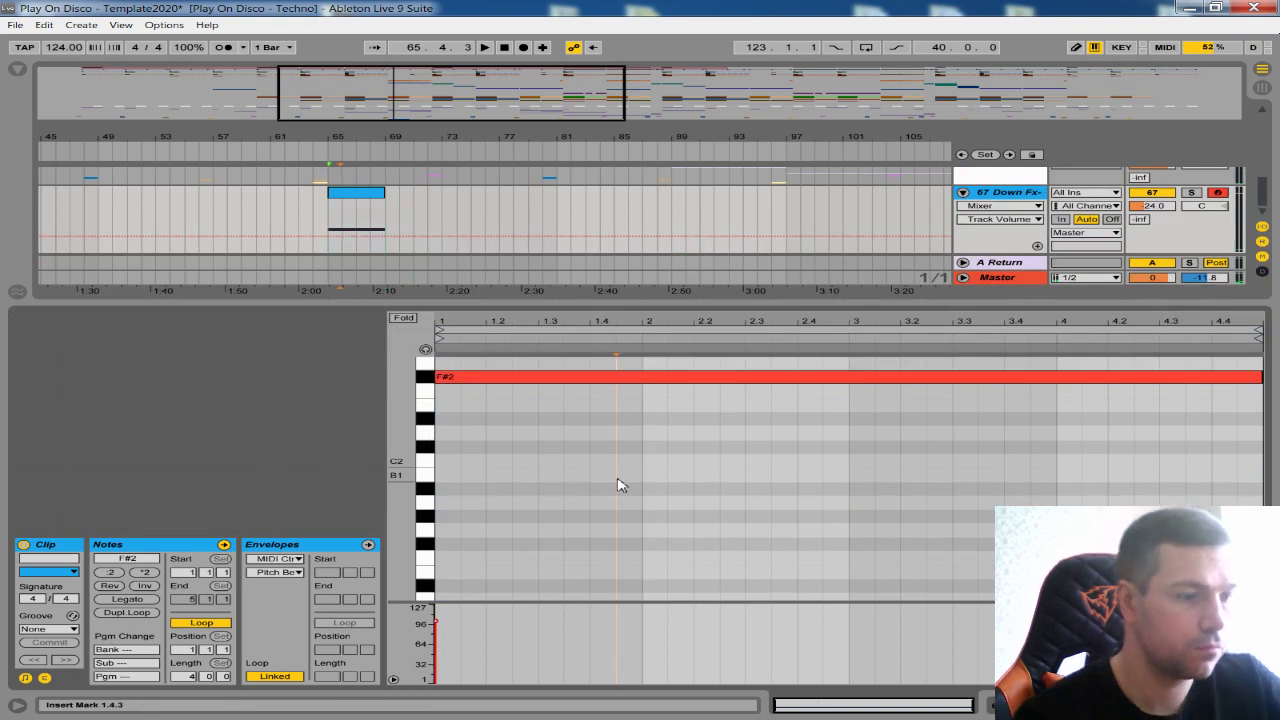
{"action": "key", "text": "ctrl+a"}
{"action": "key", "text": "shift+Down"}
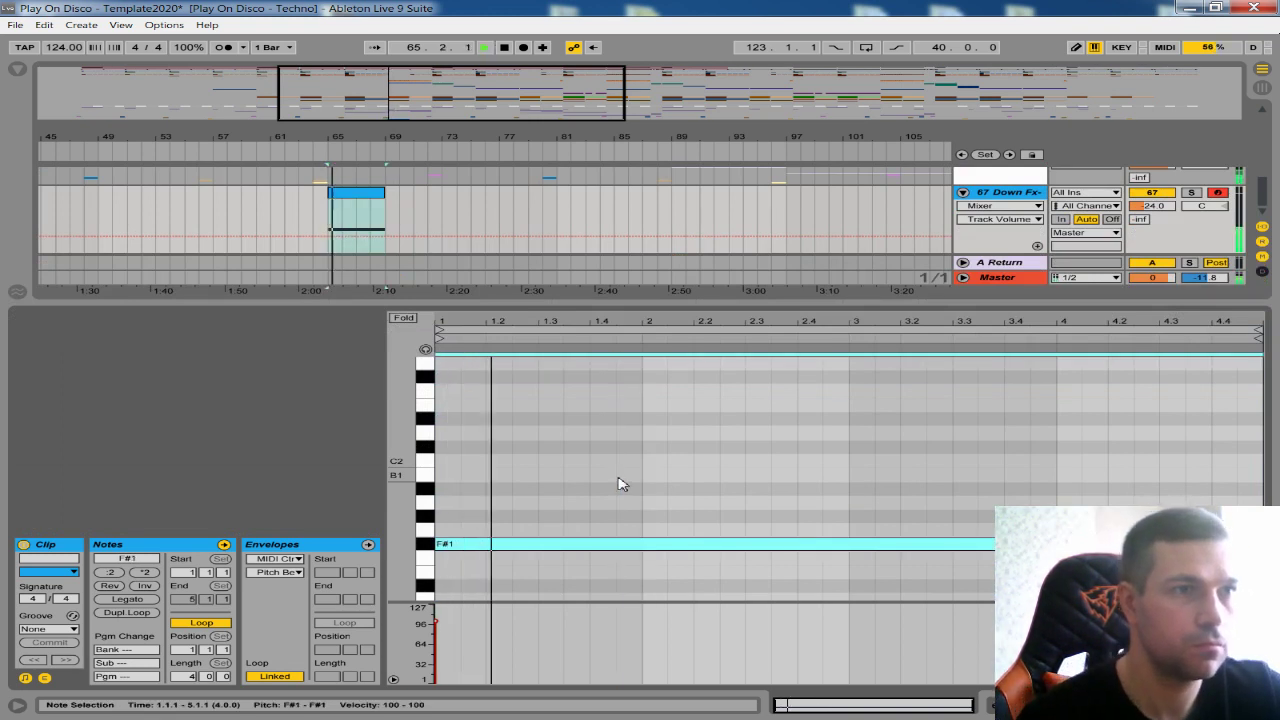
{"action": "key", "text": "shift+Down"}
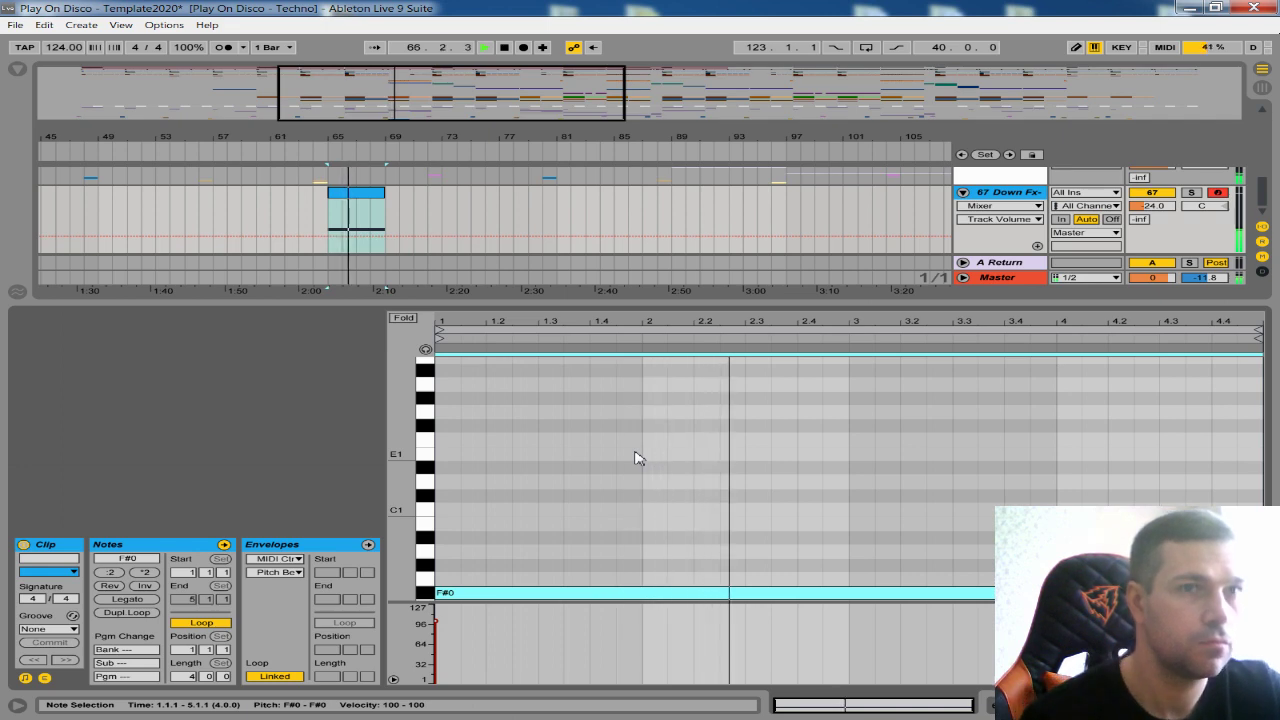
{"action": "key", "text": "space"}
- Lengthen the decay of Operator's pitch envelope to 13.4 s and play the result
{"action": "double_click", "coordinate": [1028, 193]}
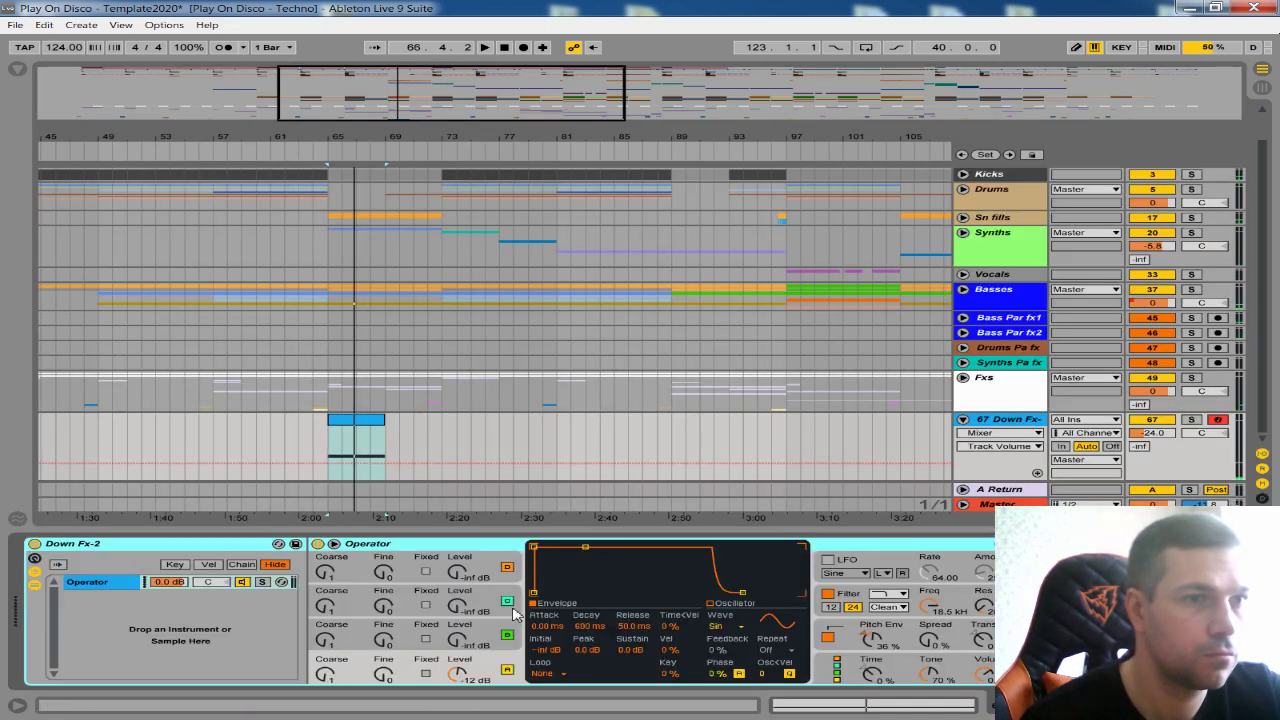
{"action": "left_click", "coordinate": [495, 665]}
{"action": "left_click", "coordinate": [852, 648]}
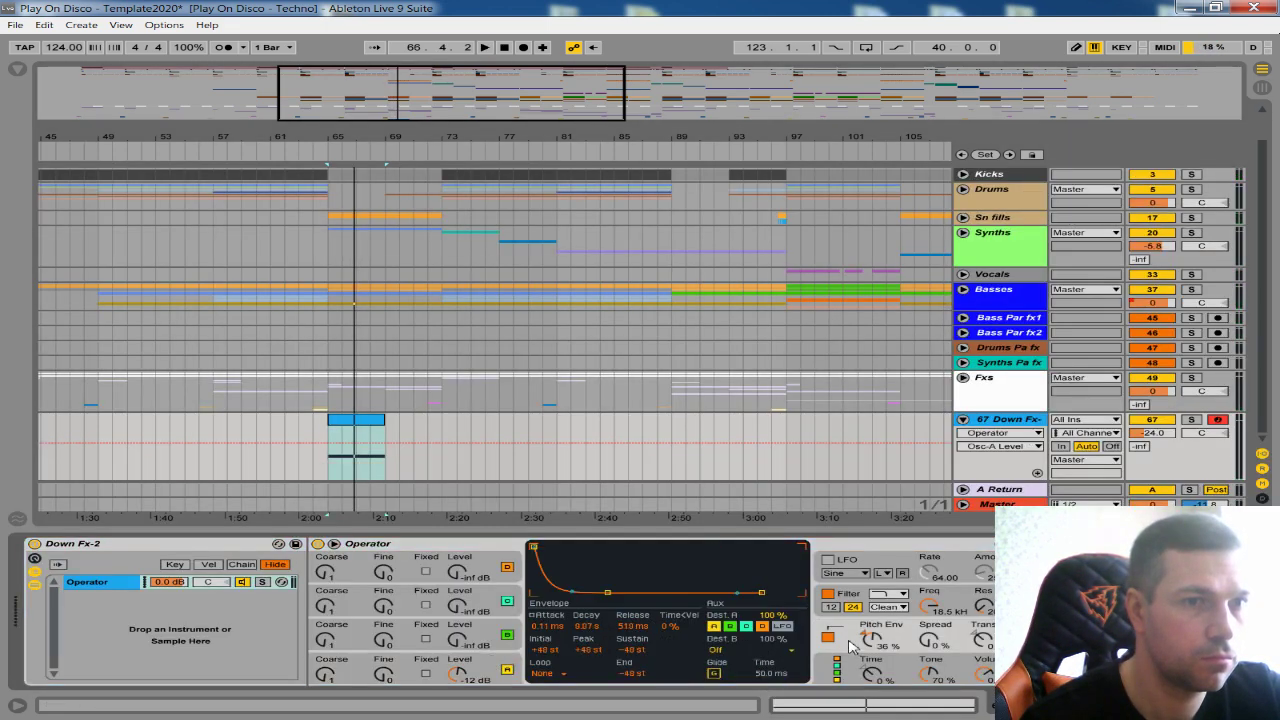
{"action": "key", "text": "space"}
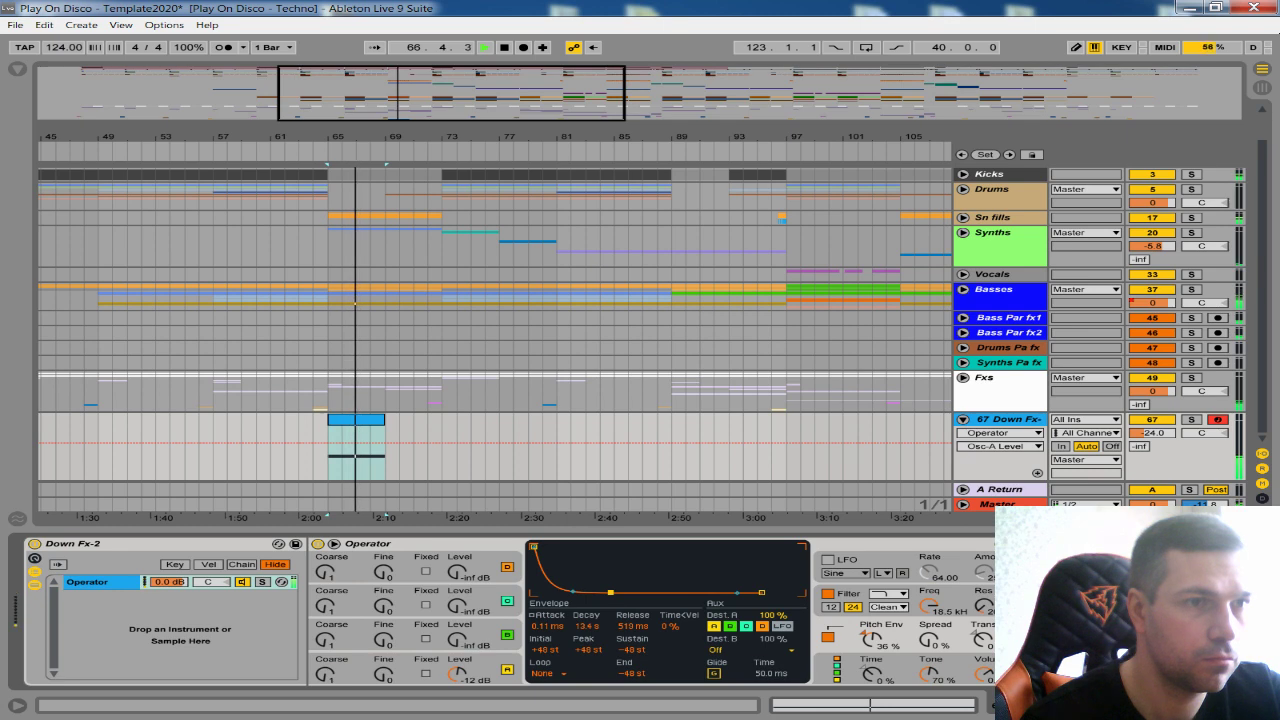
- Set the sidechain source of the rack track's Compressor to the SC track
{"action": "scroll", "coordinate": [390, 600], "scroll_direction": "right", "scroll_amount": 10}
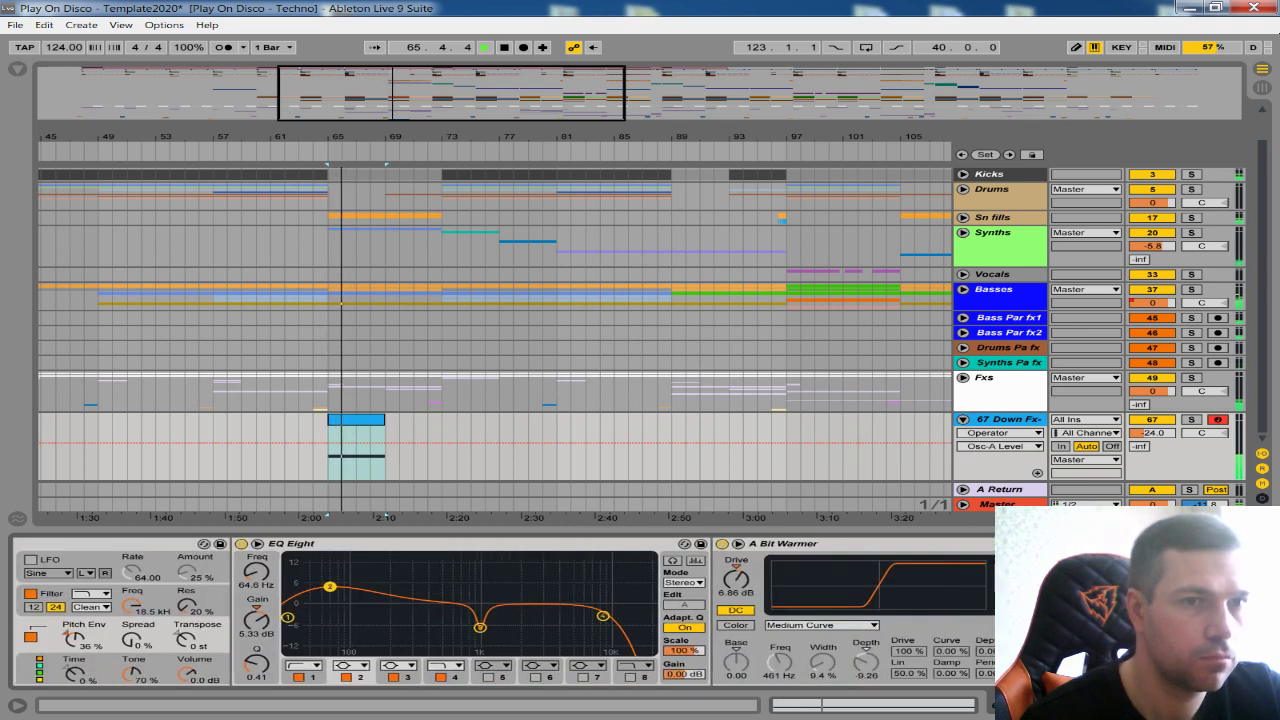
{"action": "left_click", "coordinate": [392, 583]}
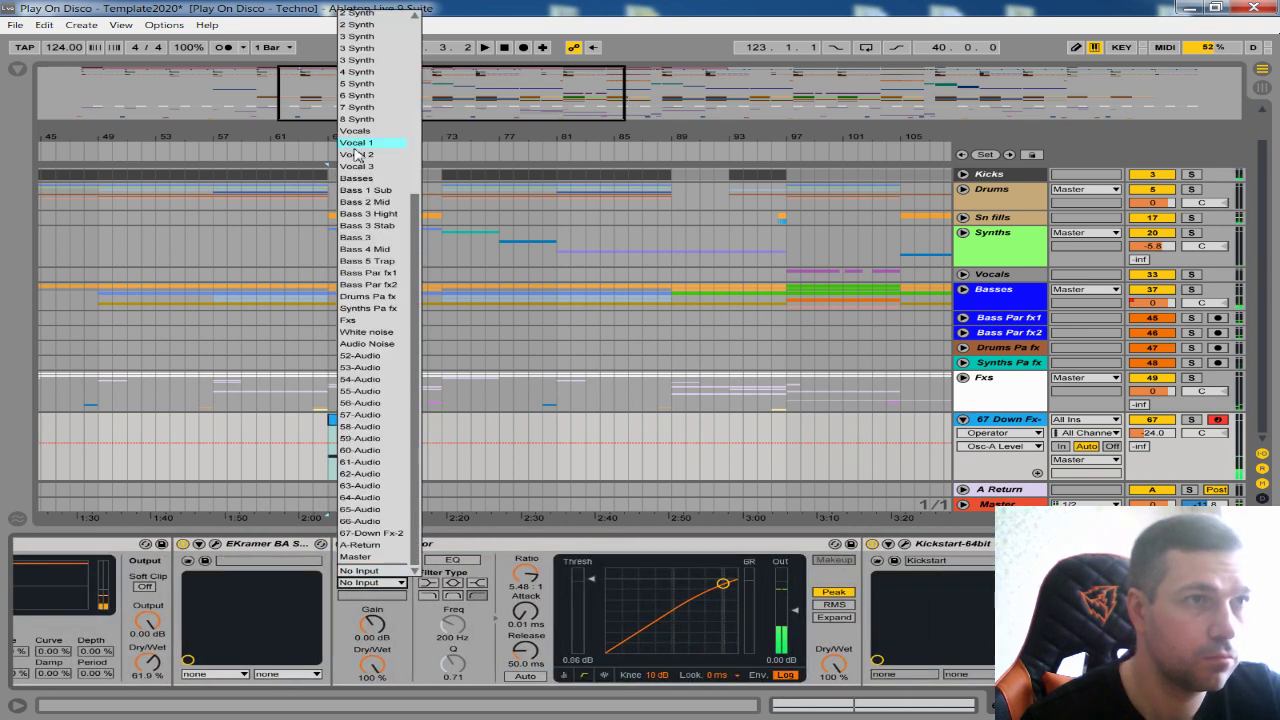
{"action": "left_click_drag", "start_coordinate": [418, 221], "coordinate": [356, 40]}
{"action": "left_click", "coordinate": [359, 17]}
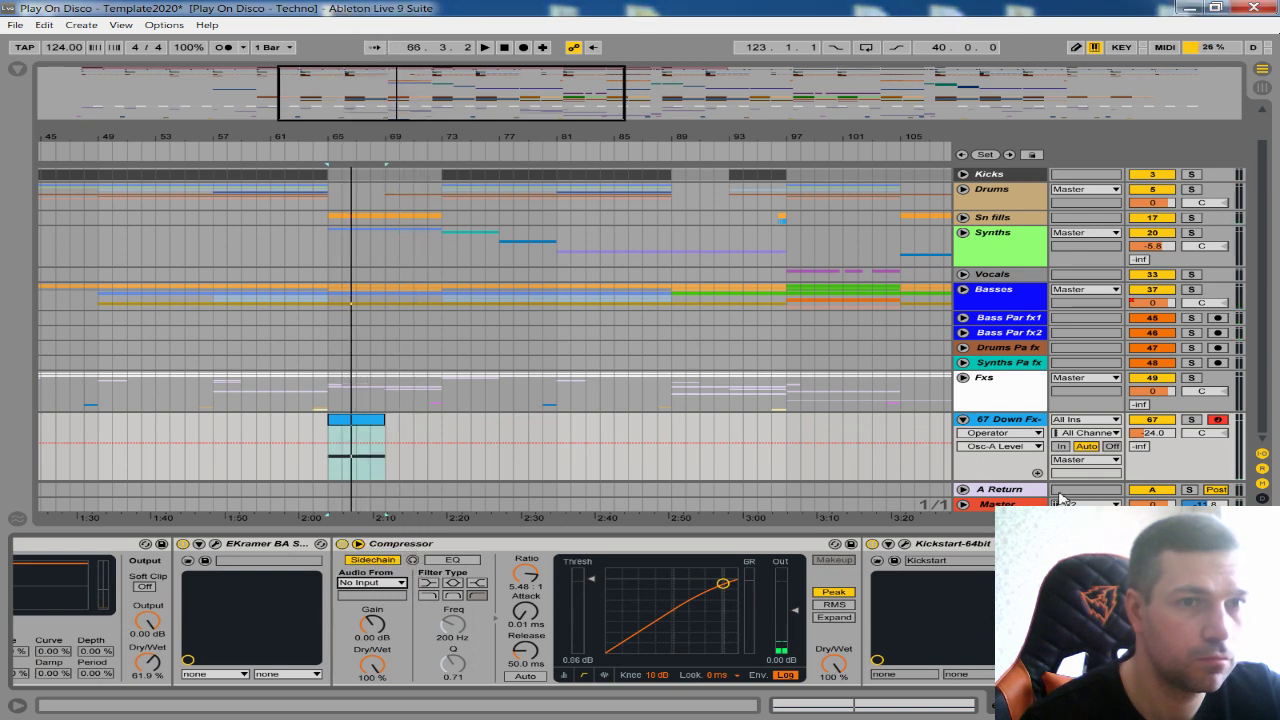
{"action": "left_click", "coordinate": [1060, 640]}
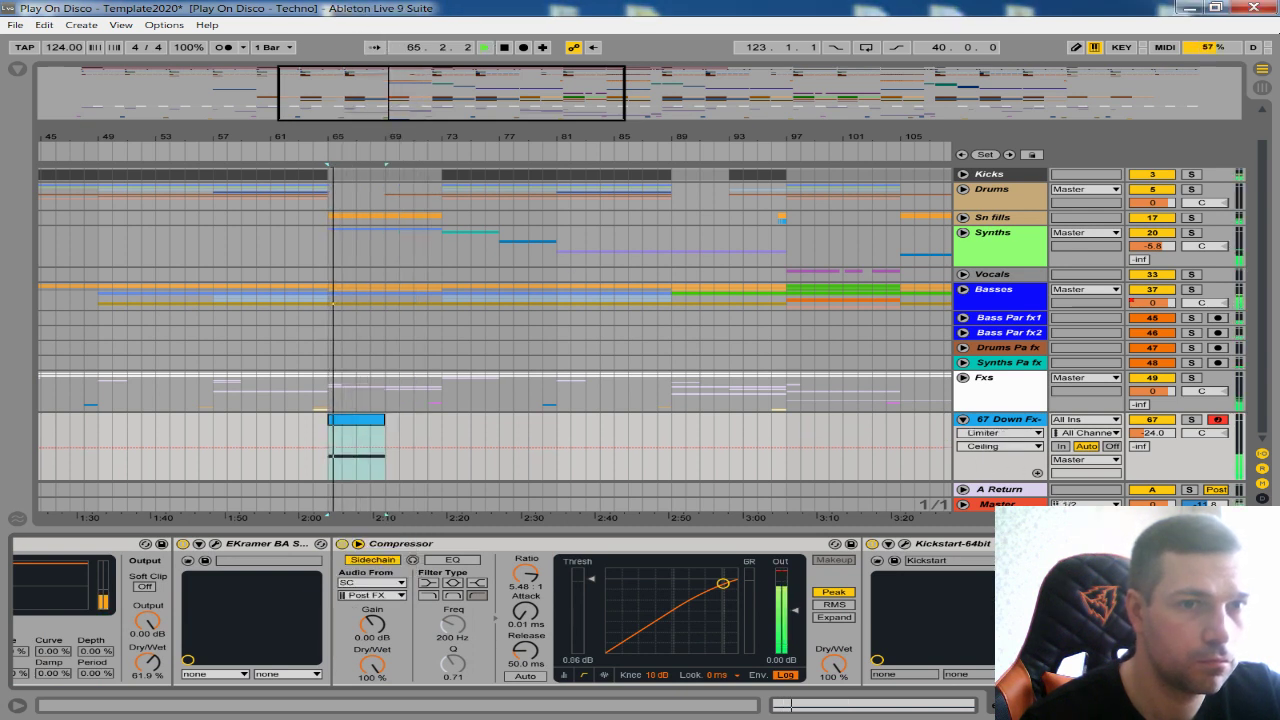
- Set the Down Fx-2 track volume to -26.4 dB and Operator's pitch envelope decay to 22.1 s
{"action": "left_click_drag", "start_coordinate": [1153, 446], "coordinate": [1153, 462]}
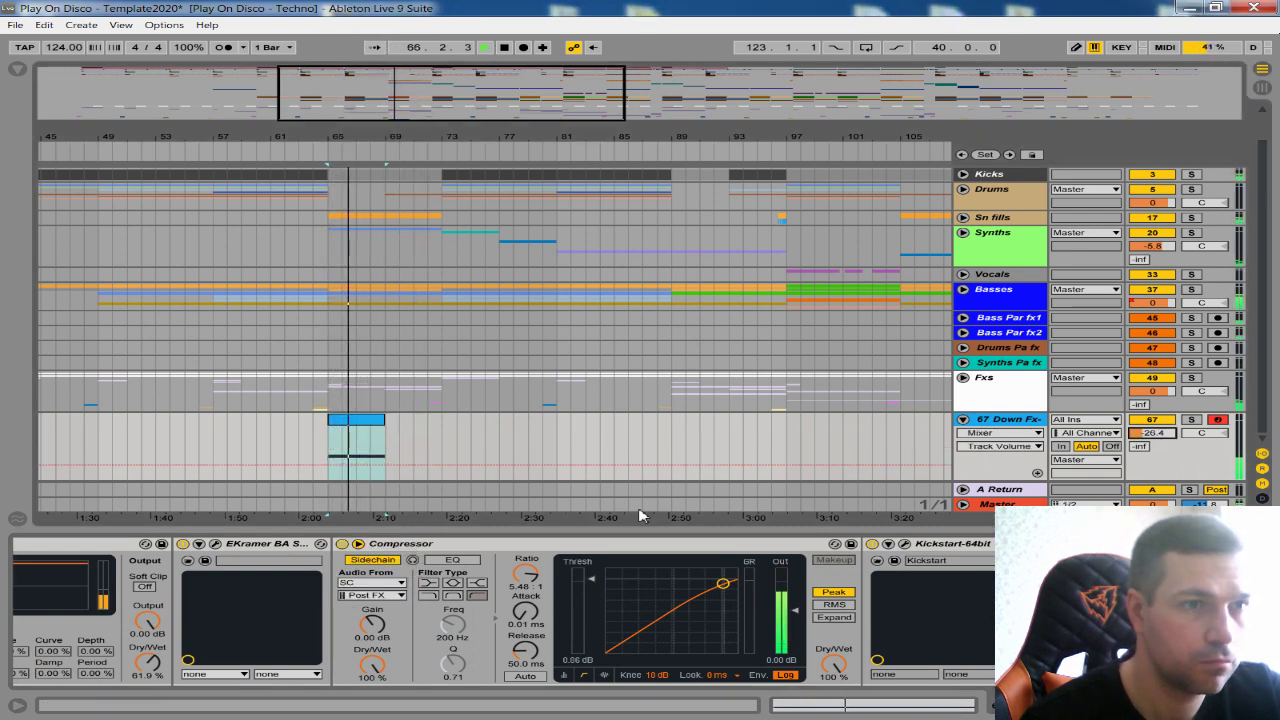
{"action": "left_click", "coordinate": [1012, 705]}
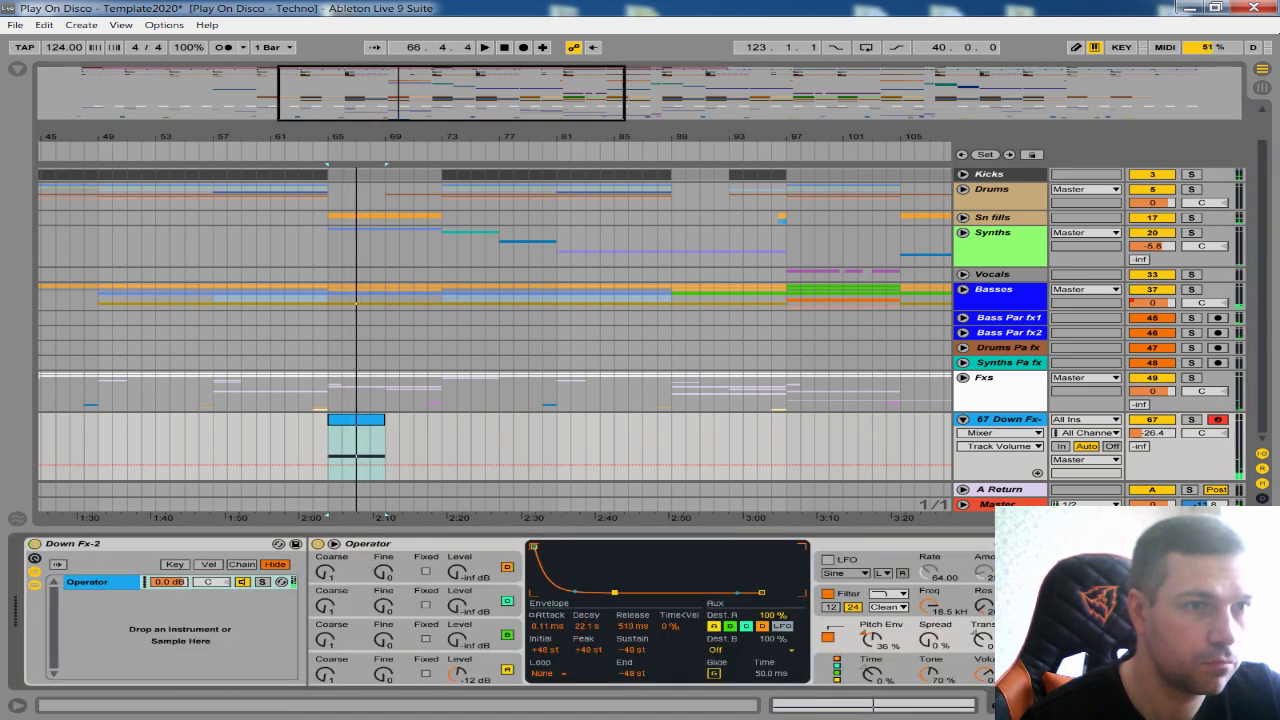
{"action": "left_click", "coordinate": [1262, 705]}
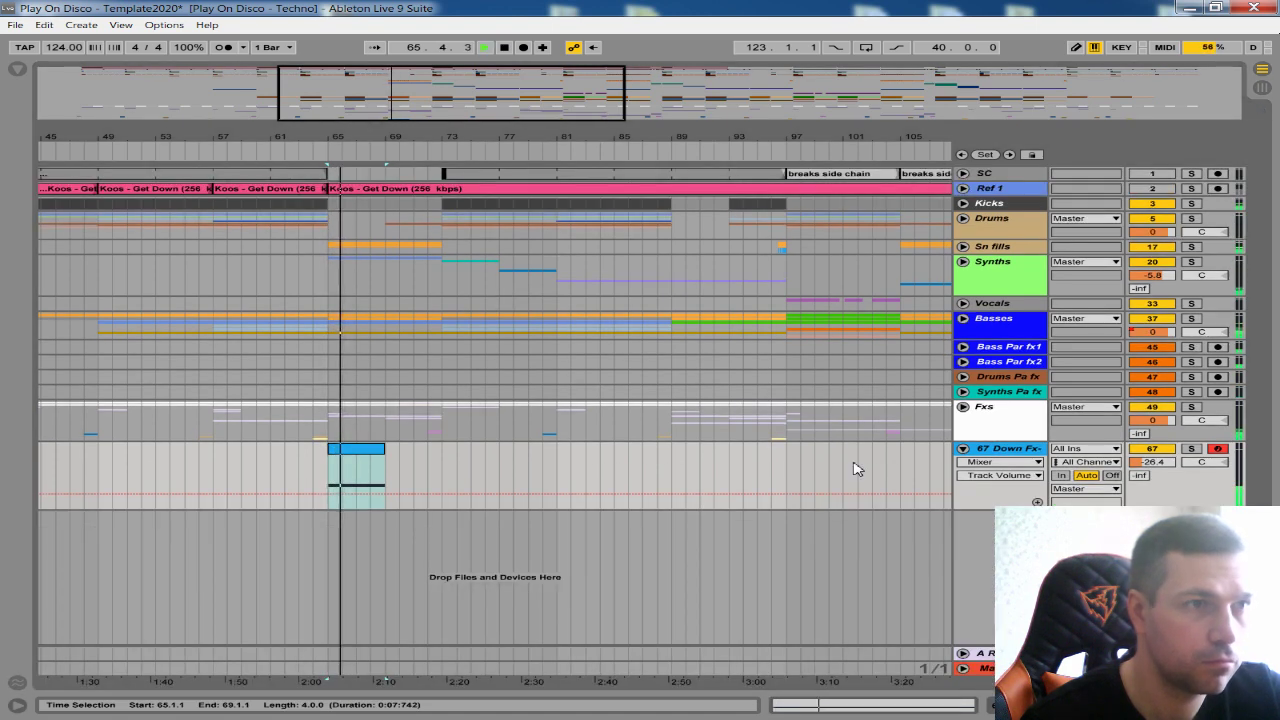
- Audition the downlifter in the arrangement and raise the Down Fx-2 track volume to -25.0 dB
{"action": "left_click_drag", "start_coordinate": [437, 149], "coordinate": [390, 98]}
{"action": "left_click_drag", "start_coordinate": [1149, 463], "coordinate": [1149, 452]}
{"action": "key", "text": "space"}
{"action": "key", "text": "space"}
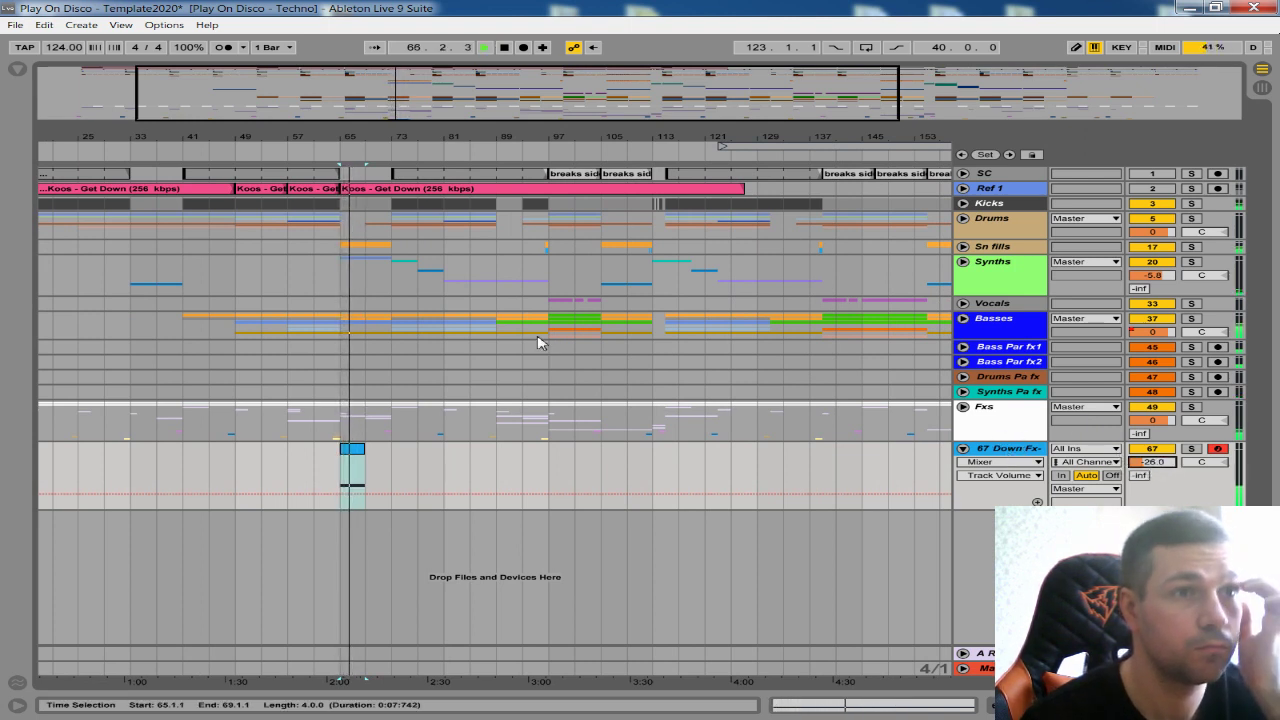
{"action": "left_click_drag", "start_coordinate": [392, 142], "coordinate": [440, 170]}
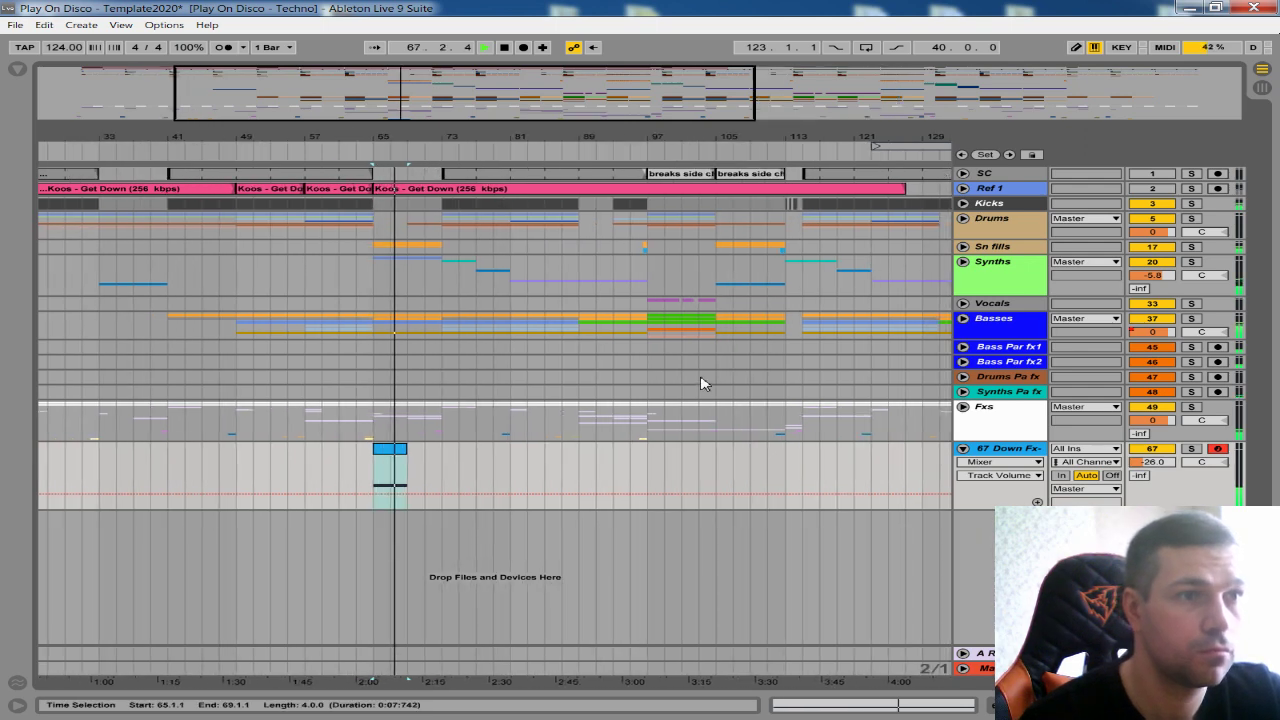
{"action": "key", "text": "space"}
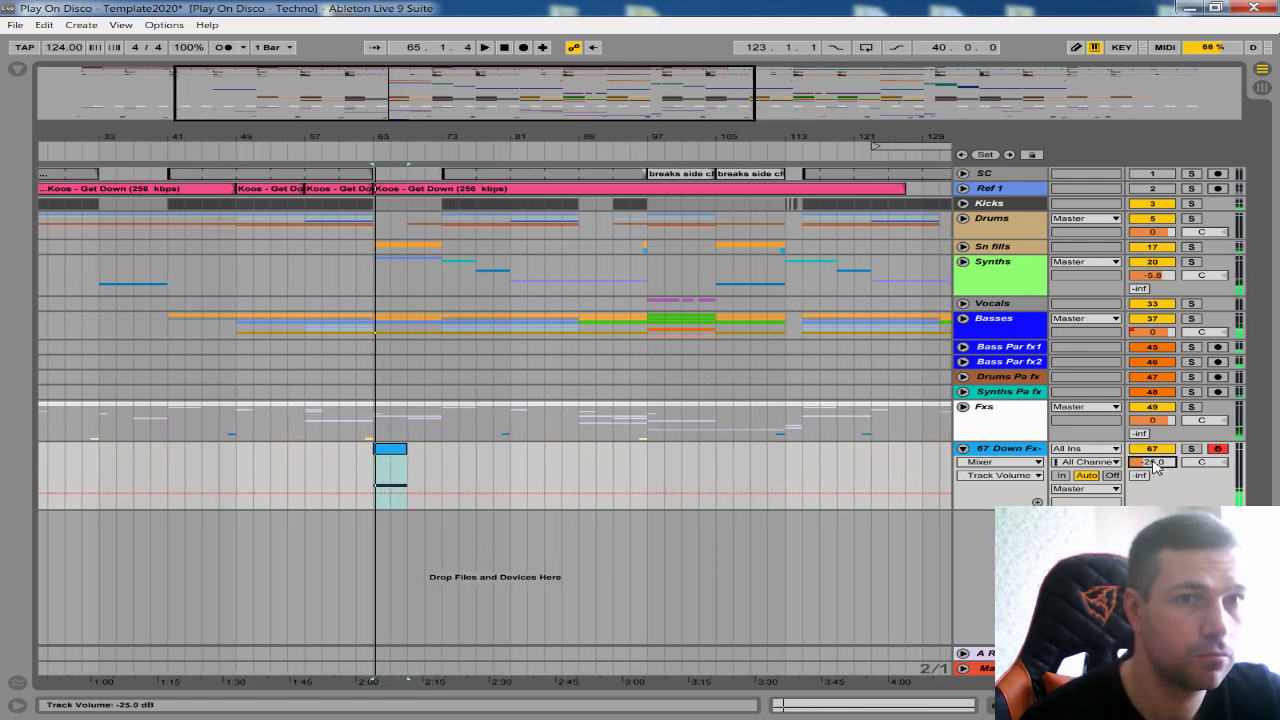
- In EQ Eight, set band 2 to 82.0 Hz, 4.83 dB and Q 0.10, and make band 3's cut shallower
{"action": "double_click", "coordinate": [1020, 449]}
{"action": "key", "text": "space"}
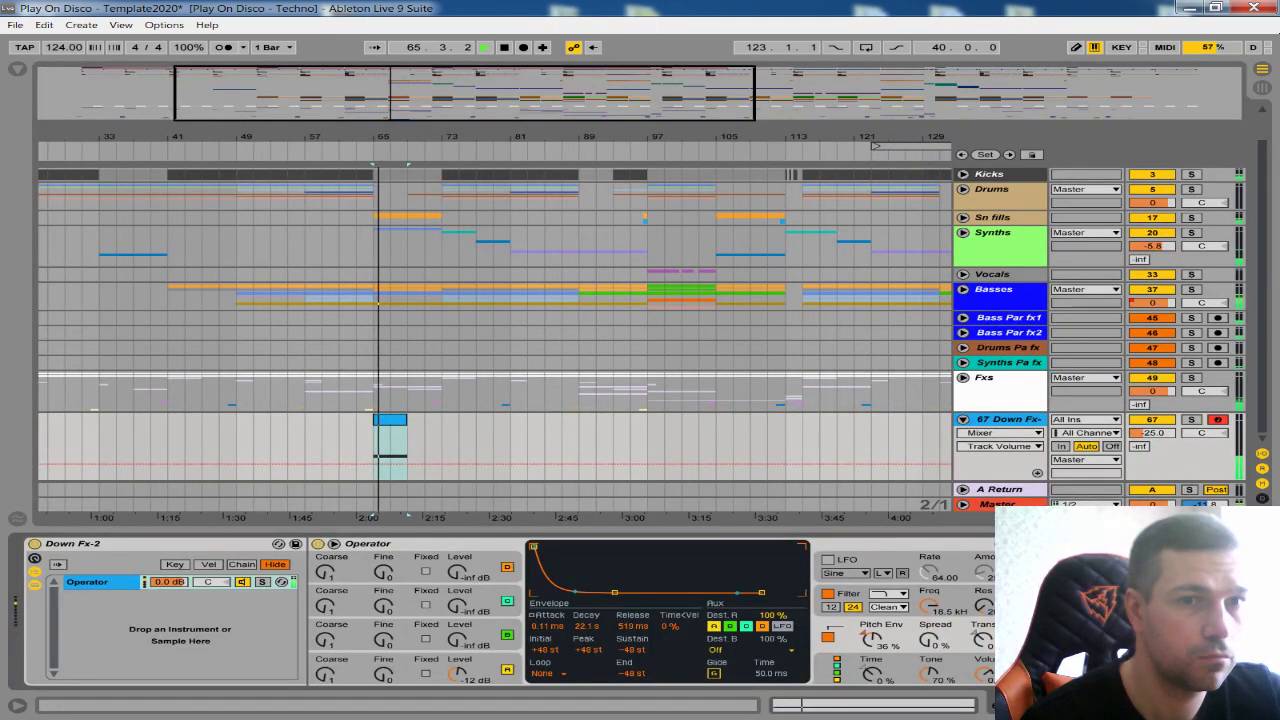
{"action": "key", "text": "space"}
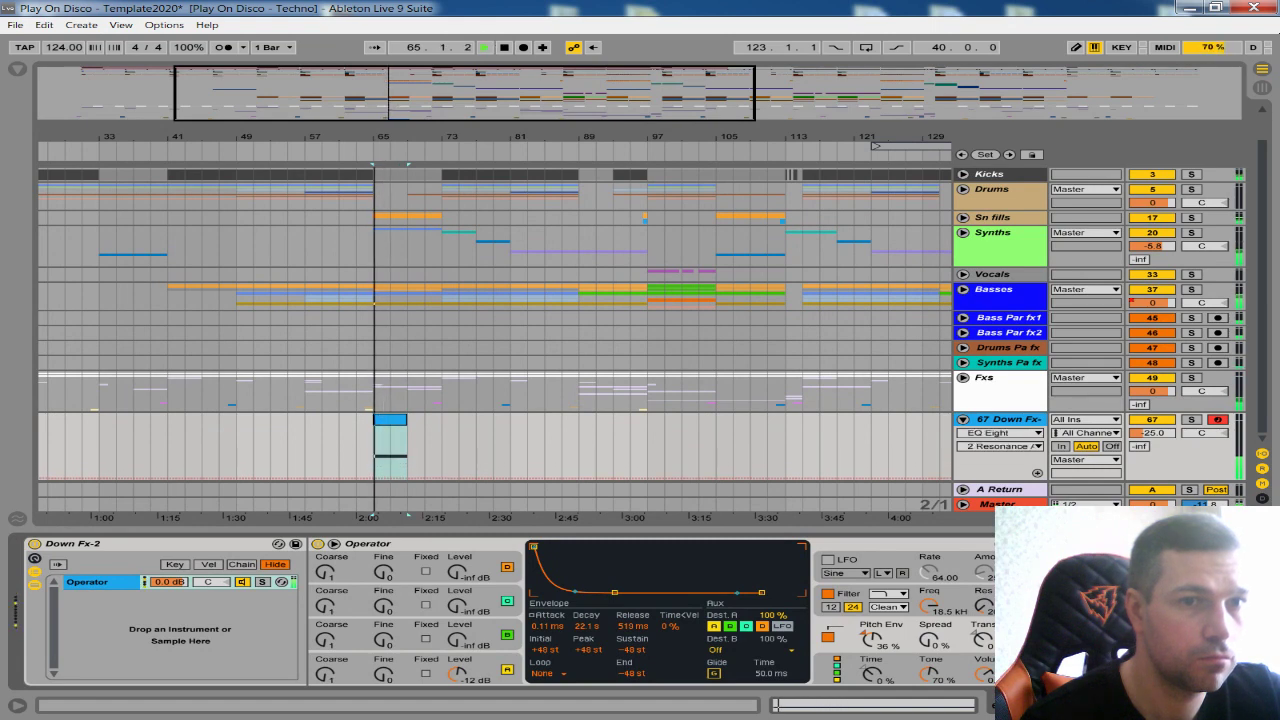
{"action": "scroll", "coordinate": [962, 605], "scroll_direction": "down", "scroll_amount": 8}
{"action": "scroll", "coordinate": [962, 605], "scroll_direction": "up", "scroll_amount": 3}
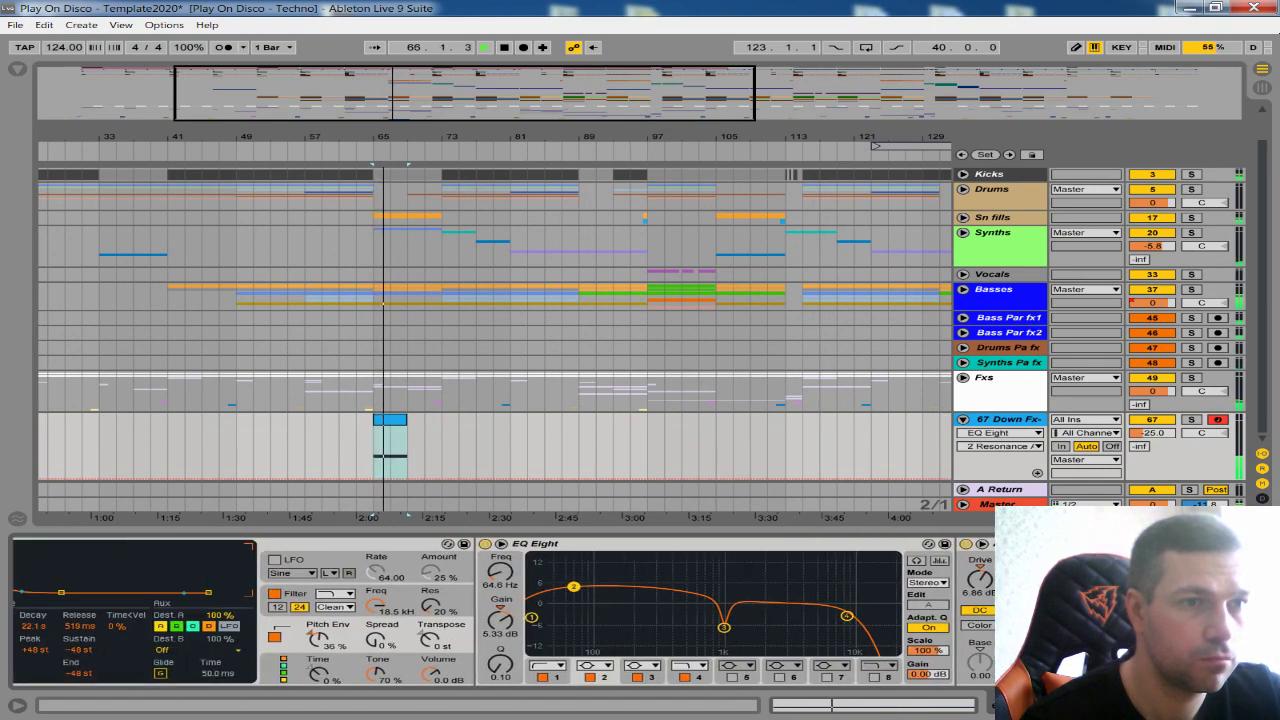
{"action": "left_click", "coordinate": [740, 627]}
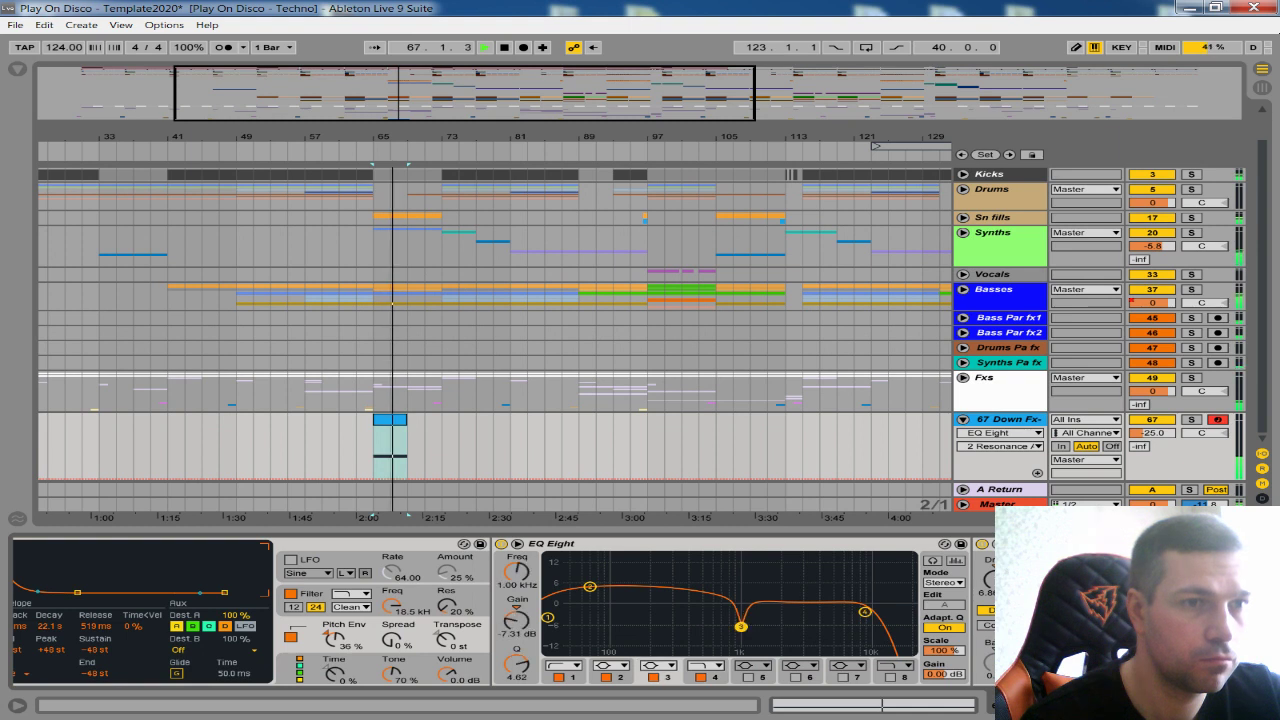
{"action": "mouse_move", "coordinate": [590, 587]}
{"action": "left_mouse_down"}
{"action": "mouse_move", "coordinate": [606, 577]}
{"action": "mouse_move", "coordinate": [602, 587]}
{"action": "left_mouse_up"}
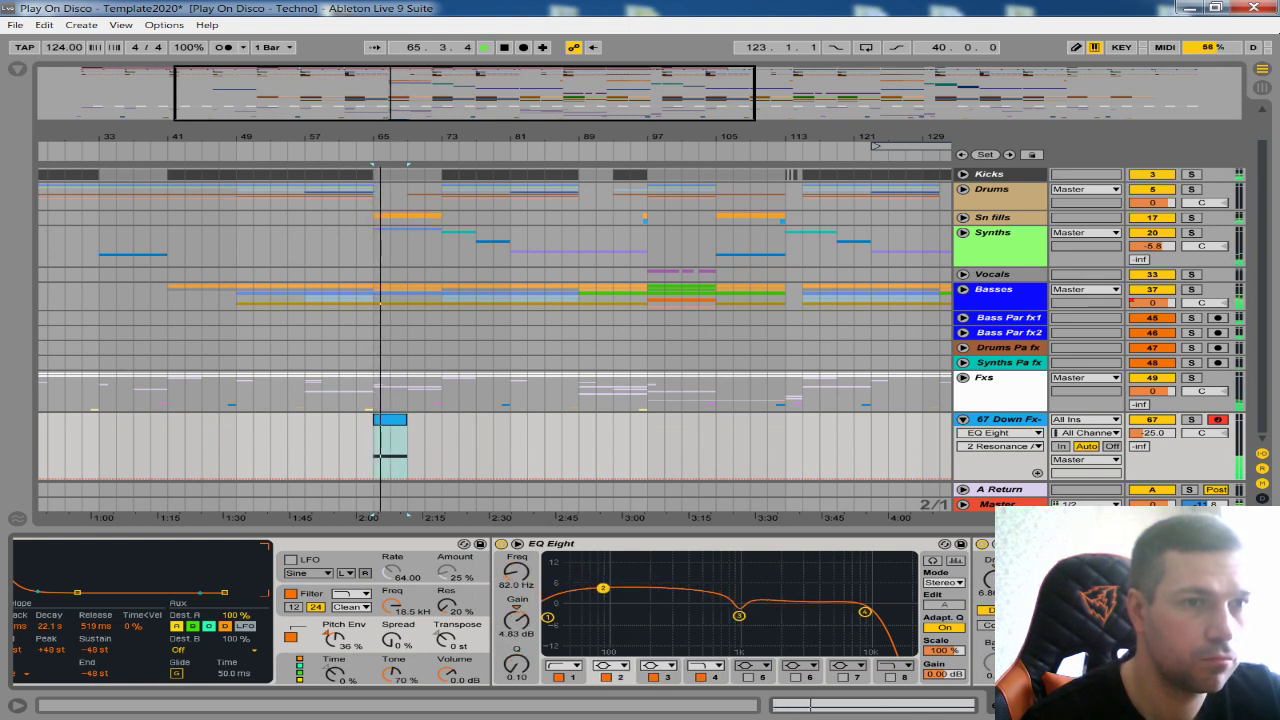
- Set the Down Fx-2 track volume to -25.7 dB and fold the track
{"action": "left_click", "coordinate": [1168, 436]}
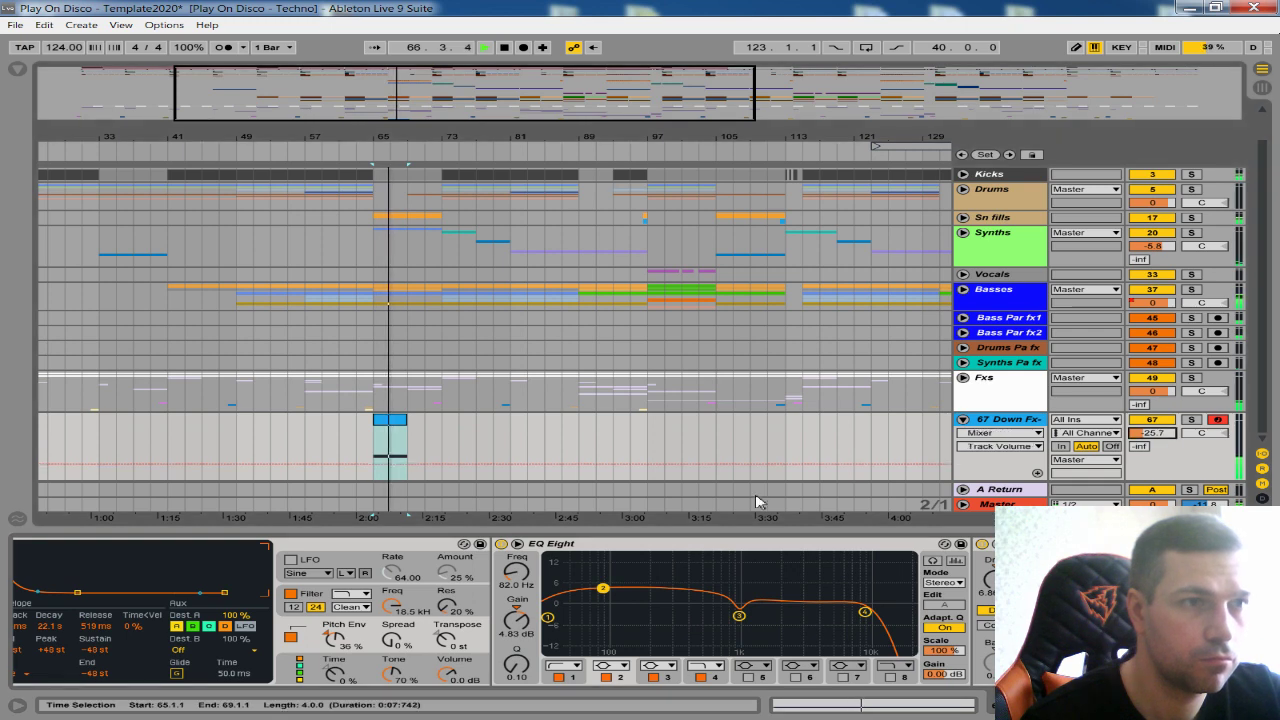
{"action": "left_click_drag", "start_coordinate": [440, 137], "coordinate": [471, 190]}
{"action": "left_click", "coordinate": [964, 420]}
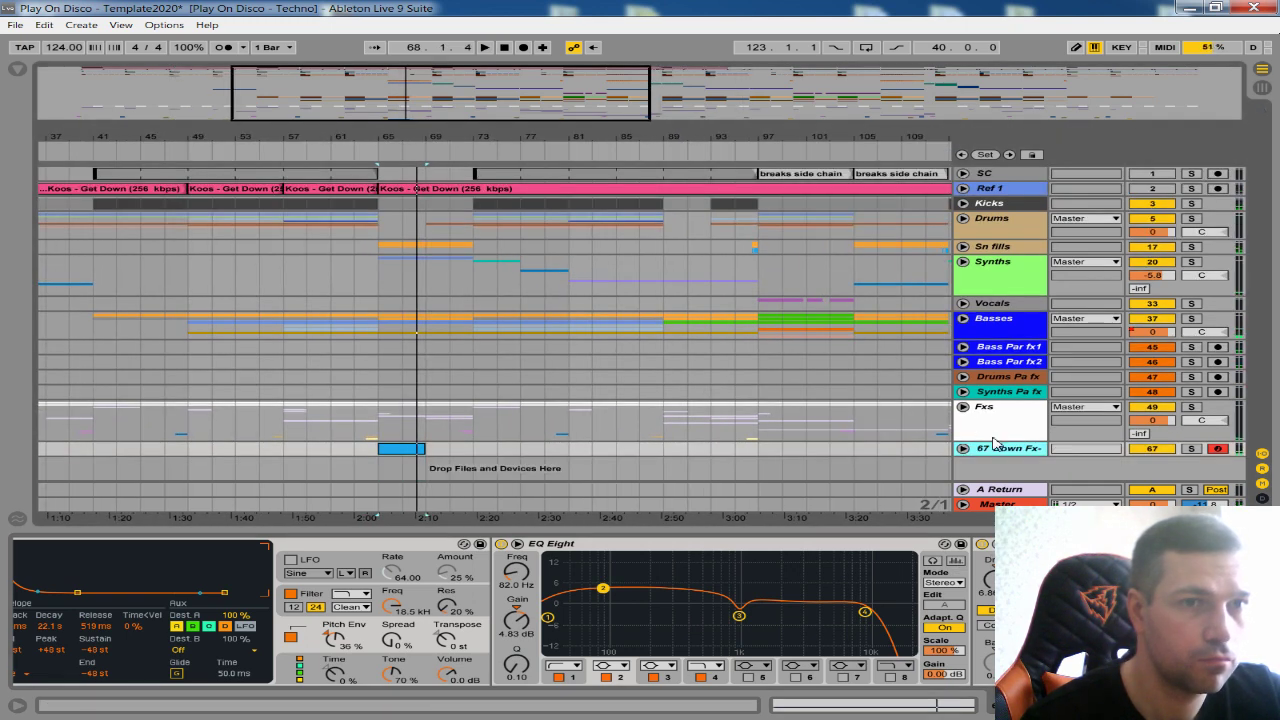
- Insert an audio track below Down Fx-2, reset its volume to 0 dB and set its input to Resampling
{"action": "right_click", "coordinate": [1003, 451]}
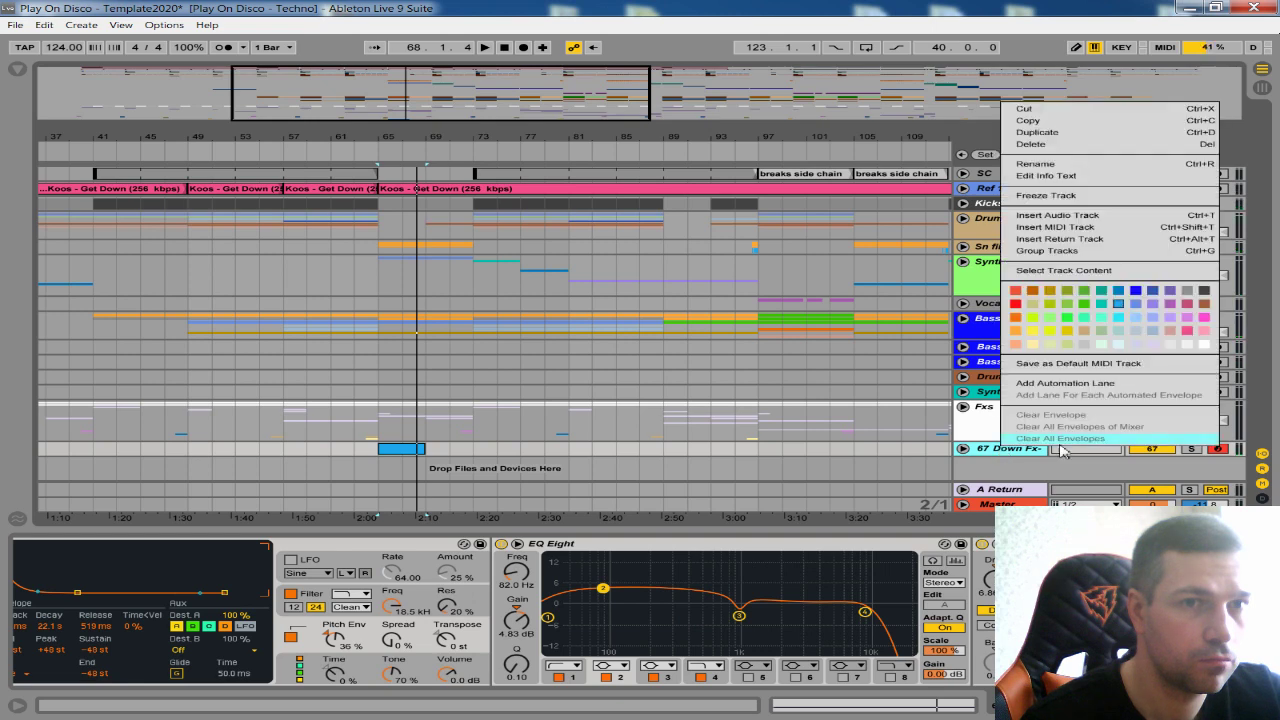
{"action": "left_click", "coordinate": [1046, 218]}
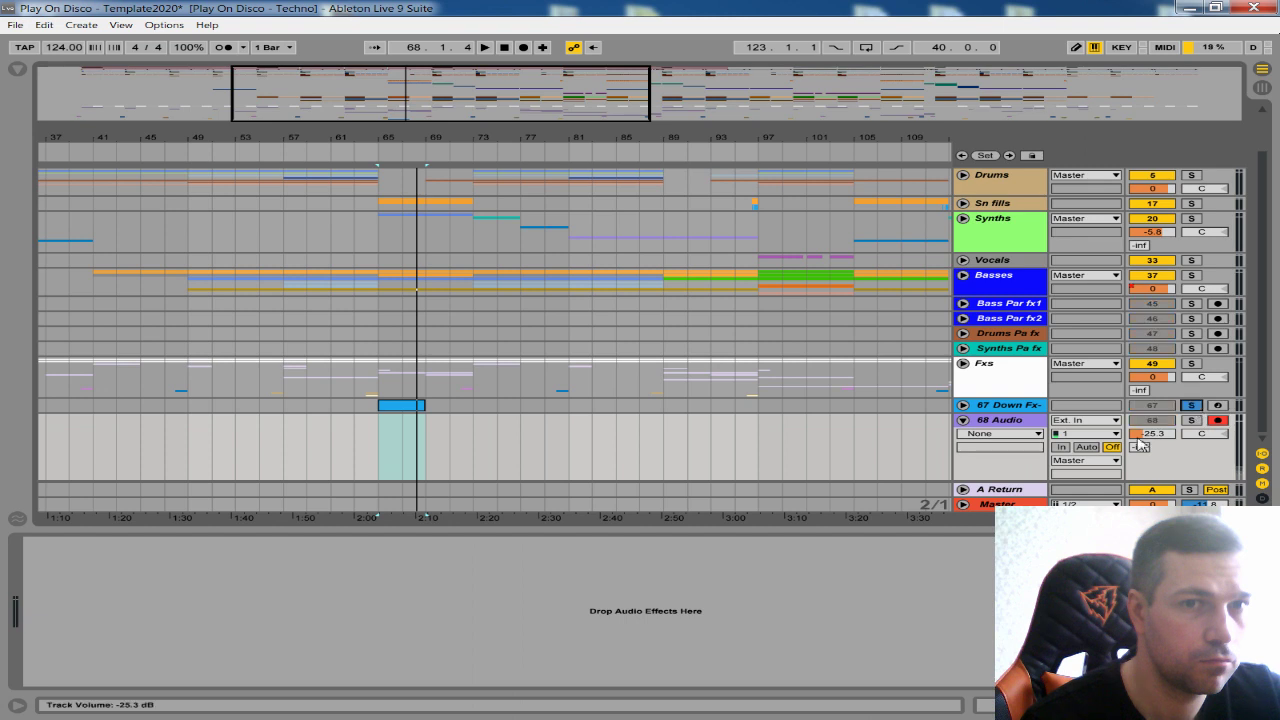
{"action": "left_click", "coordinate": [1151, 436]}
{"action": "key", "text": "Delete"}
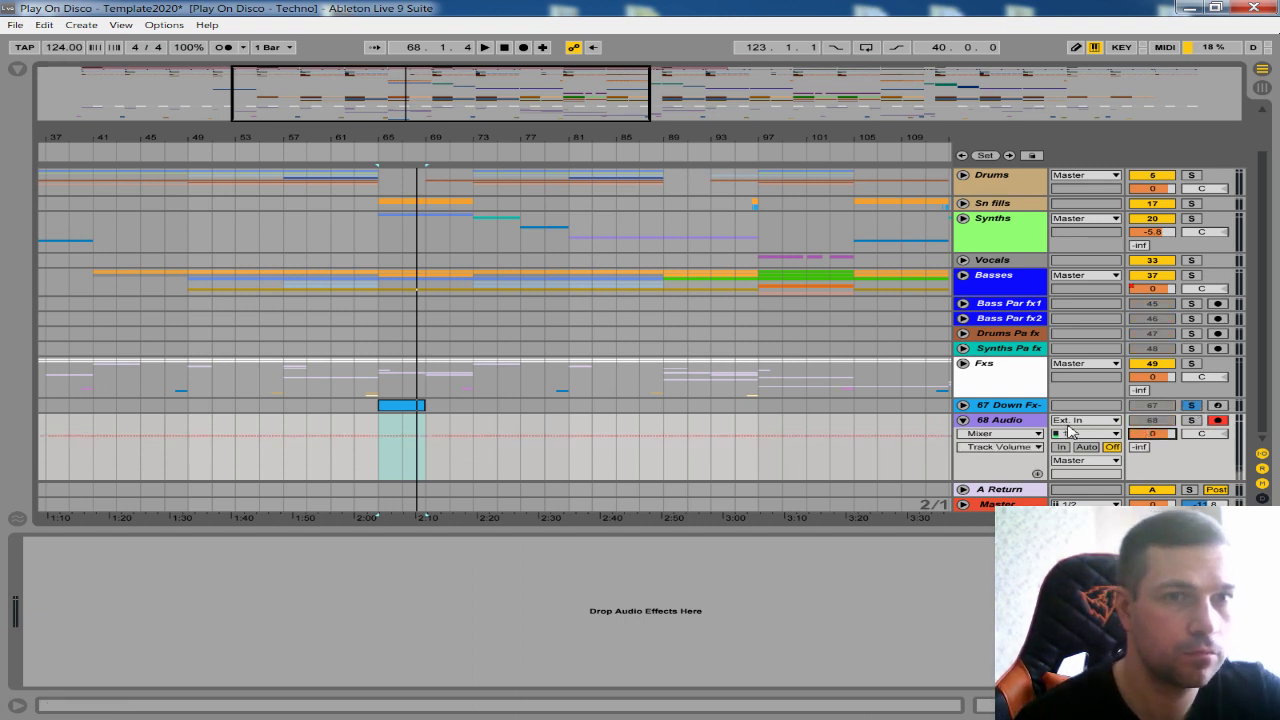
{"action": "left_click", "coordinate": [1076, 424]}
{"action": "left_click", "coordinate": [1016, 426]}
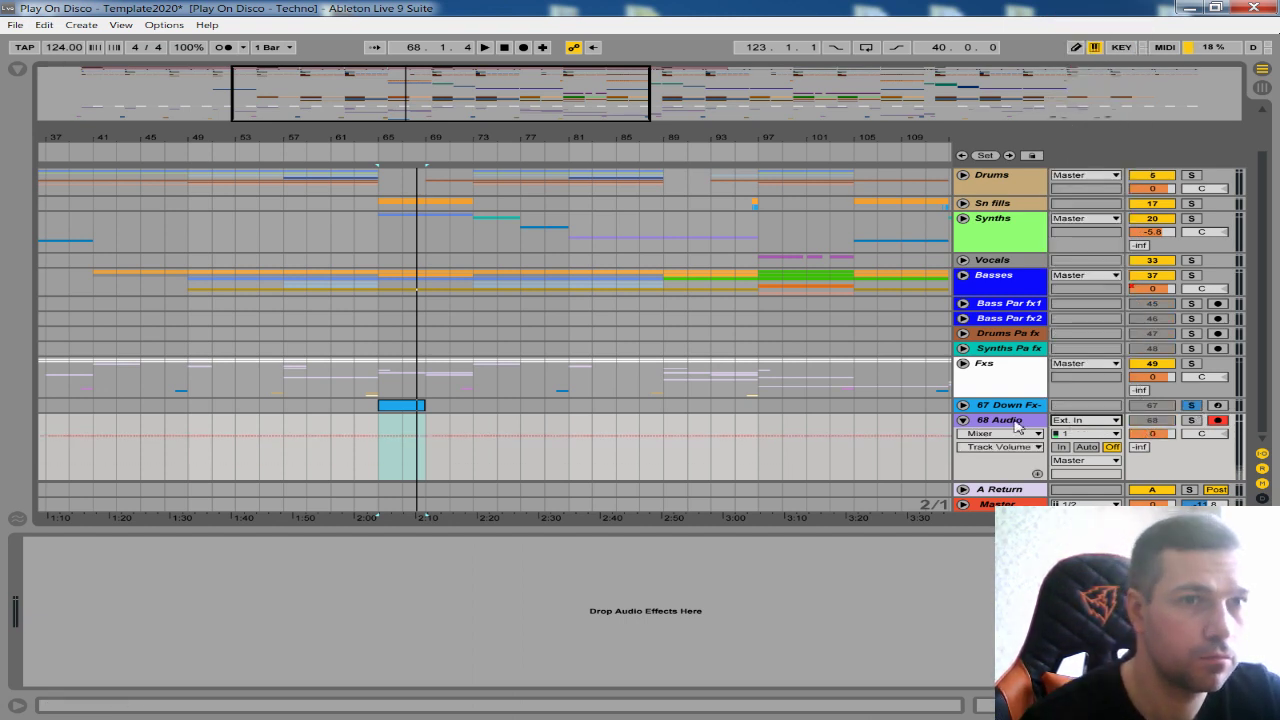
- Switch off the Master track's limiting rack and record the soloed Down Fx-2 onto the new audio track from bar 64.4 past bar 69
{"action": "left_click", "coordinate": [1000, 503]}
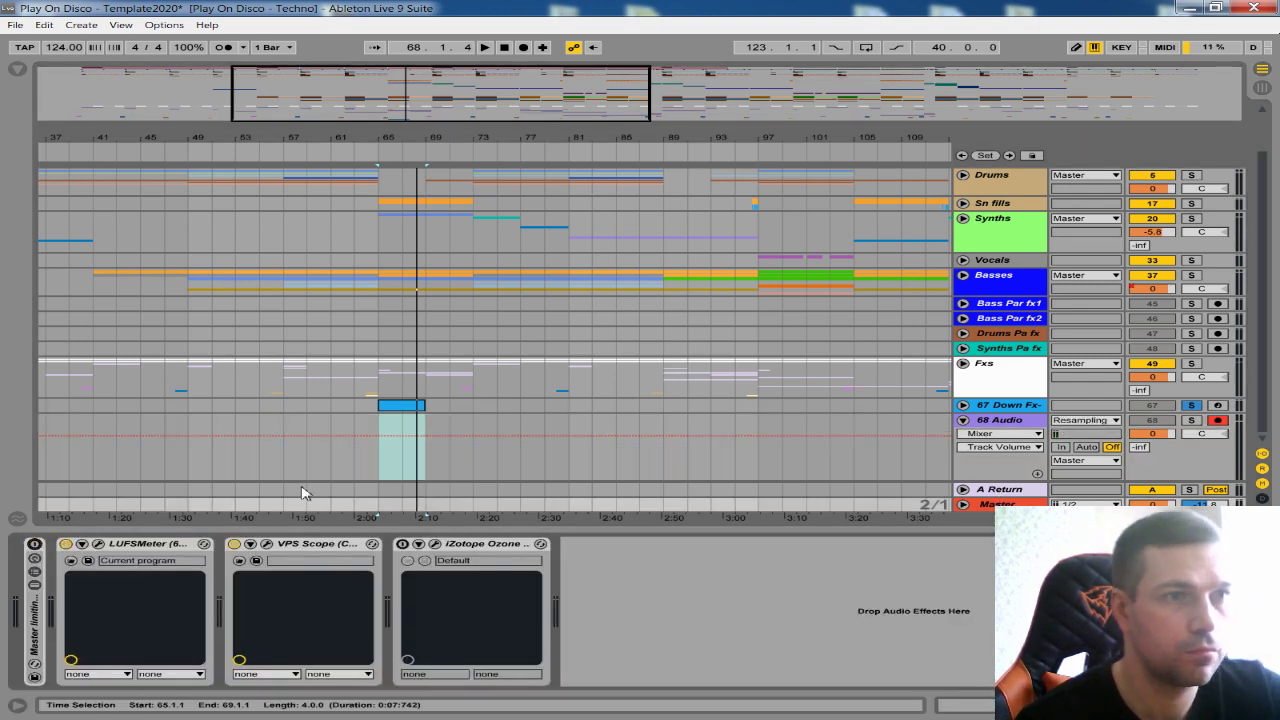
{"action": "left_click", "coordinate": [394, 451]}
{"action": "left_click_drag", "start_coordinate": [402, 138], "coordinate": [402, 440]}
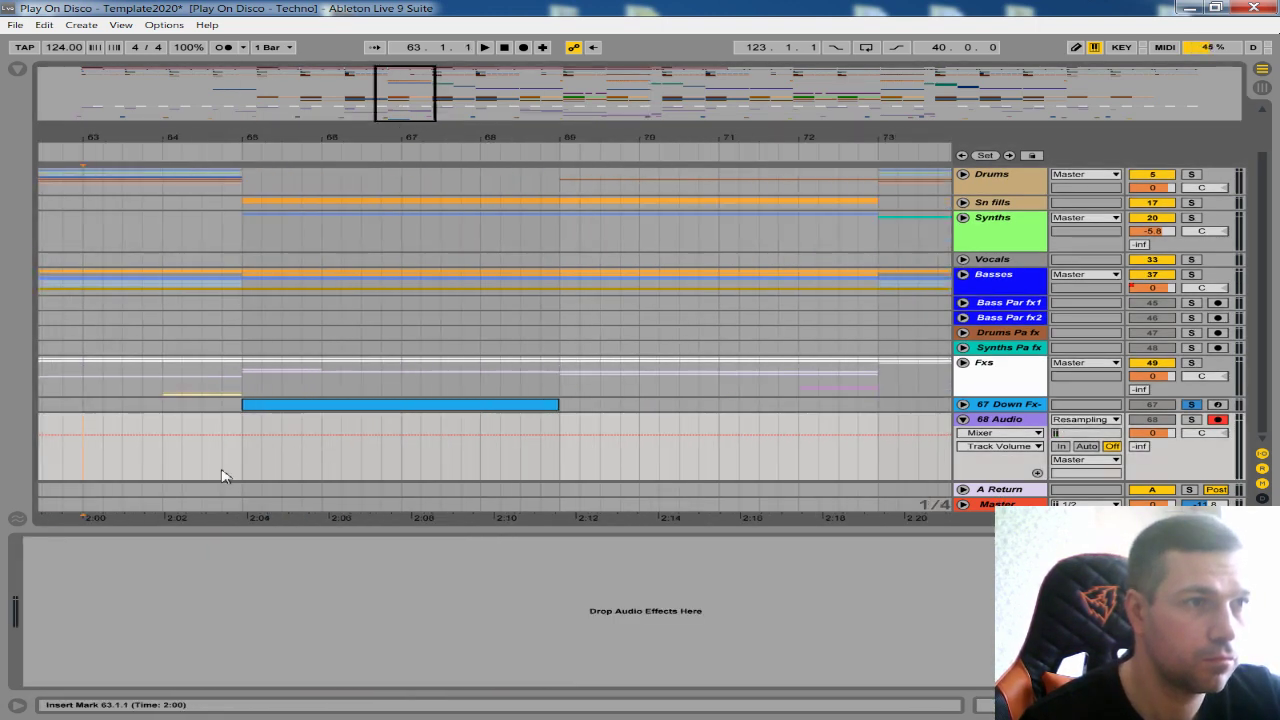
{"action": "left_click", "coordinate": [524, 48]}
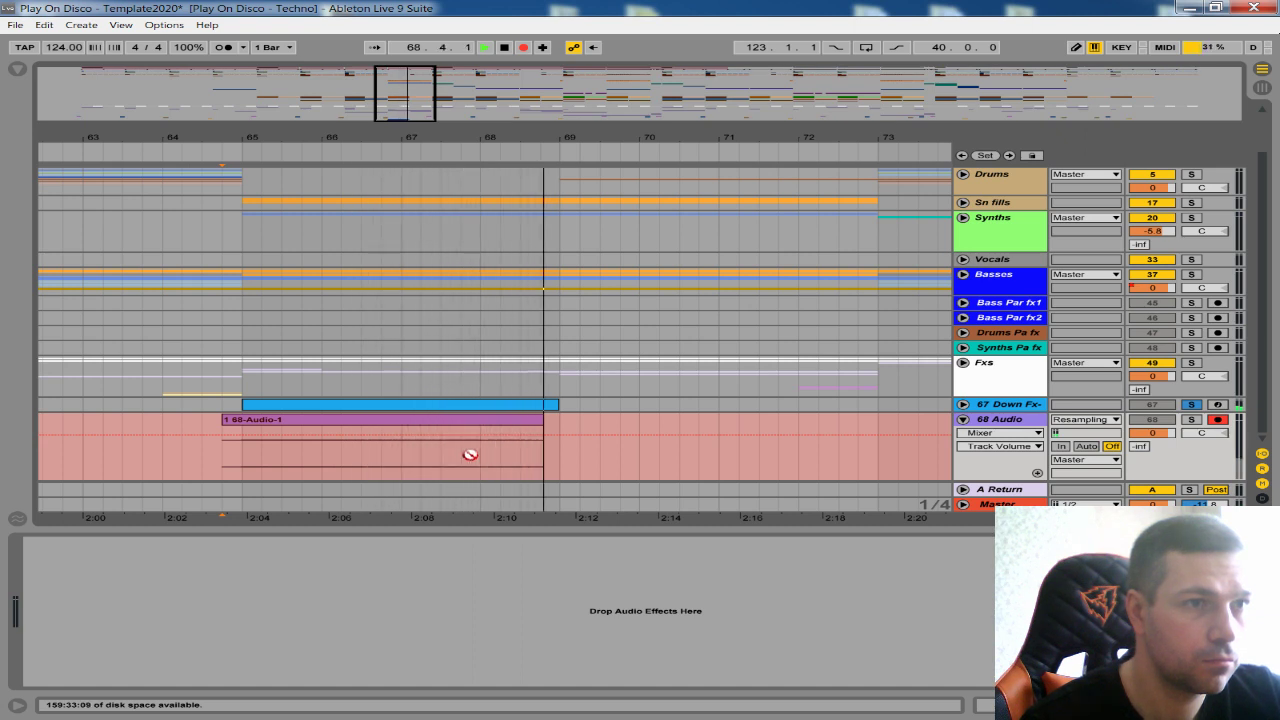
{"action": "key", "text": "space"}
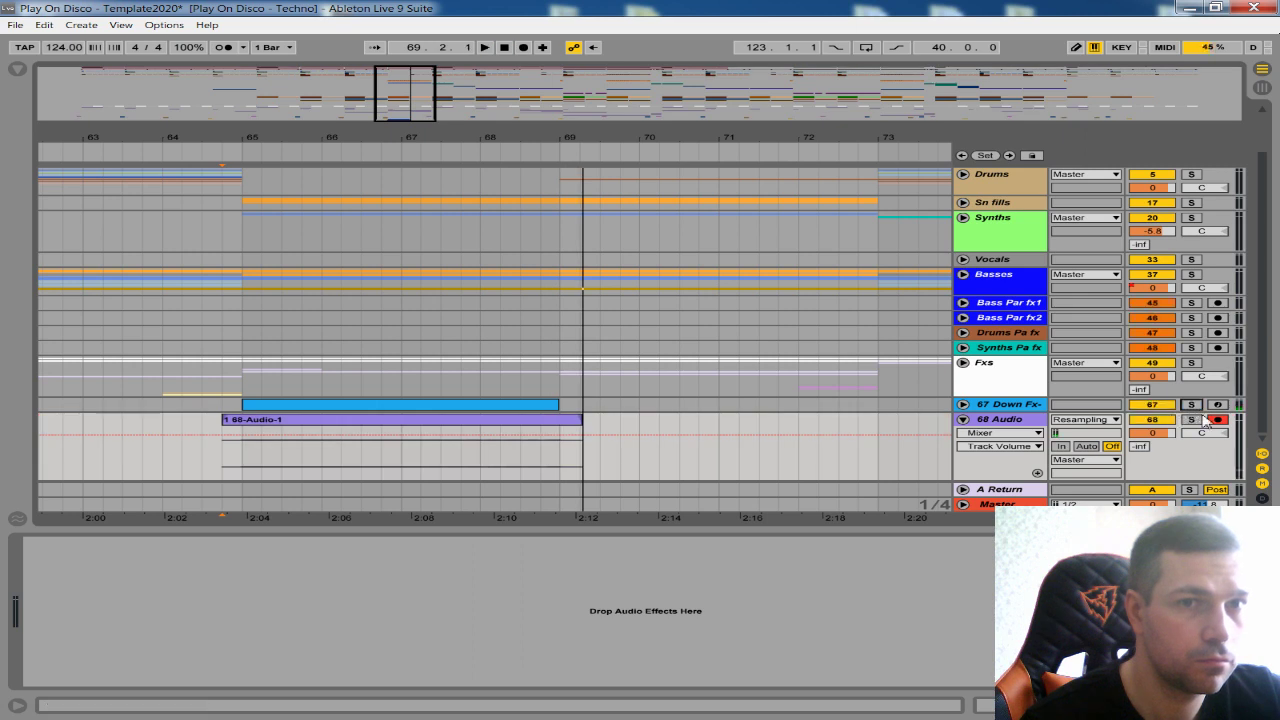
- Delete the original Down Fx-2 track and switch the Master track's limiting rack back on
{"action": "left_click", "coordinate": [1020, 406]}
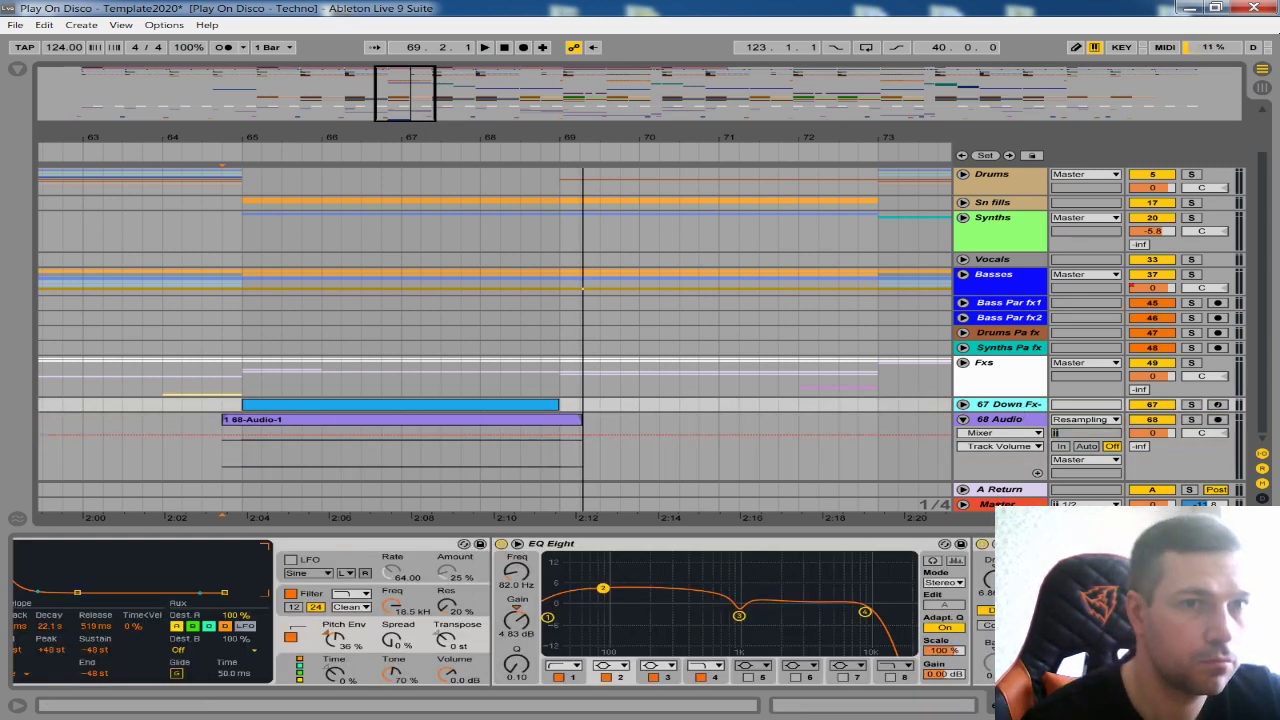
{"action": "key", "text": "Delete"}
{"action": "left_click", "coordinate": [998, 505]}
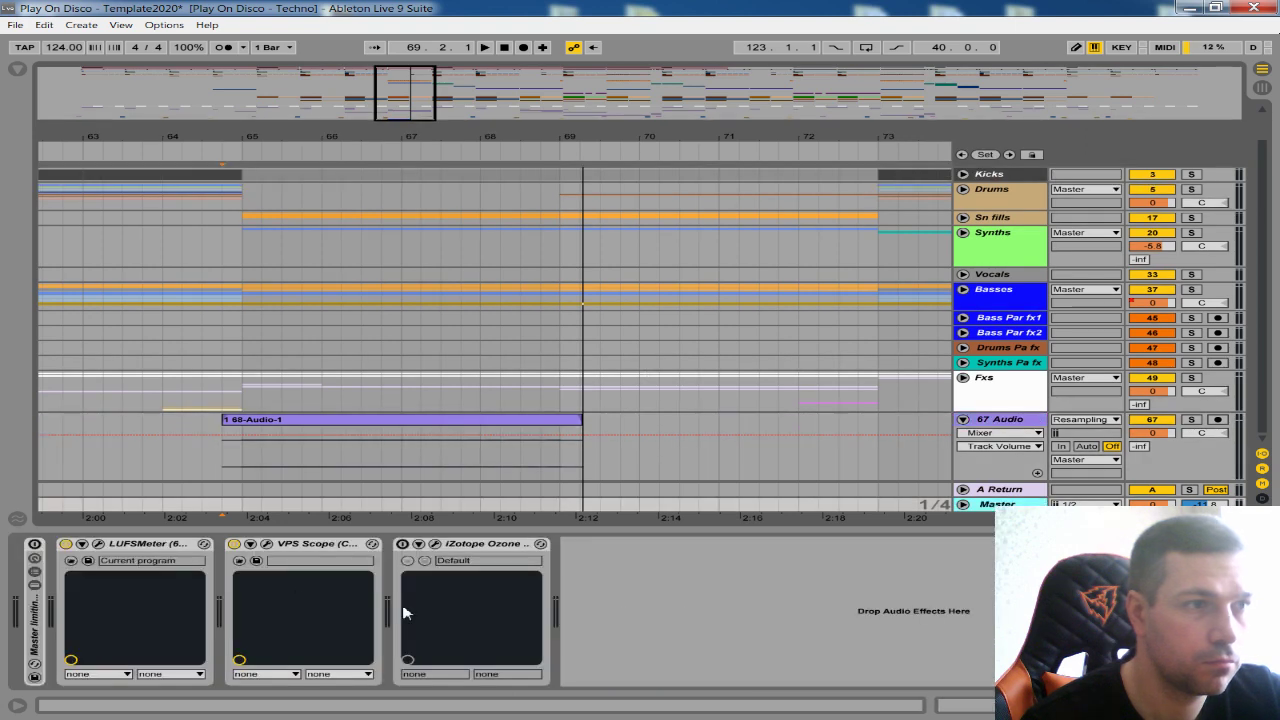
{"action": "left_click", "coordinate": [35, 545]}
{"action": "left_click", "coordinate": [1262, 705]}
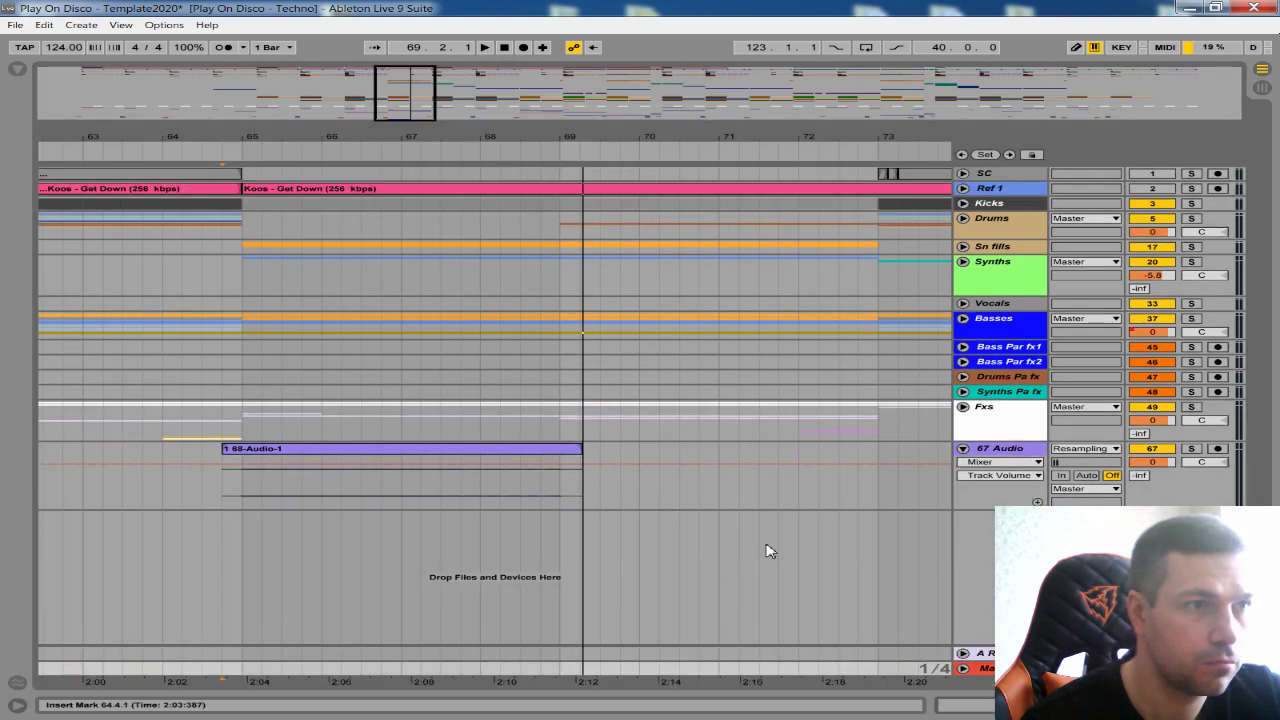
- Trim the recorded clip to span bars 65 to 69 and consolidate it
{"action": "left_click_drag", "start_coordinate": [245, 452], "coordinate": [265, 452]}
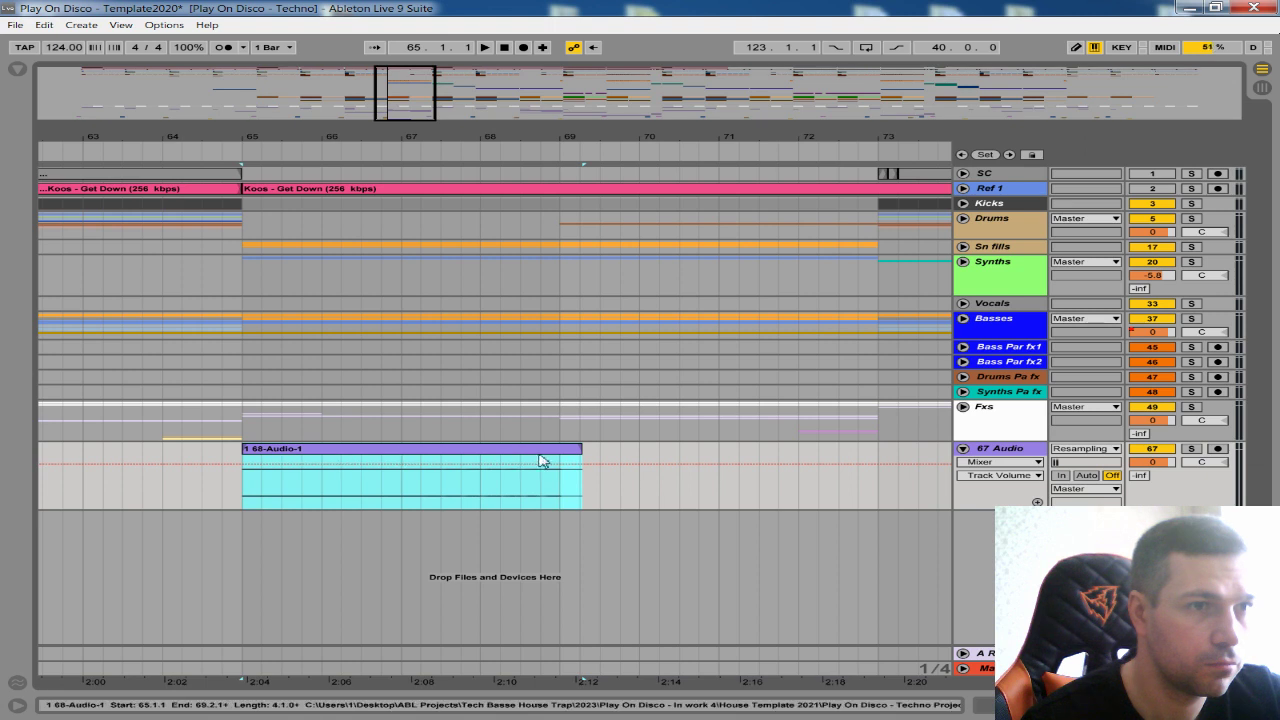
{"action": "left_click_drag", "start_coordinate": [570, 457], "coordinate": [546, 457]}
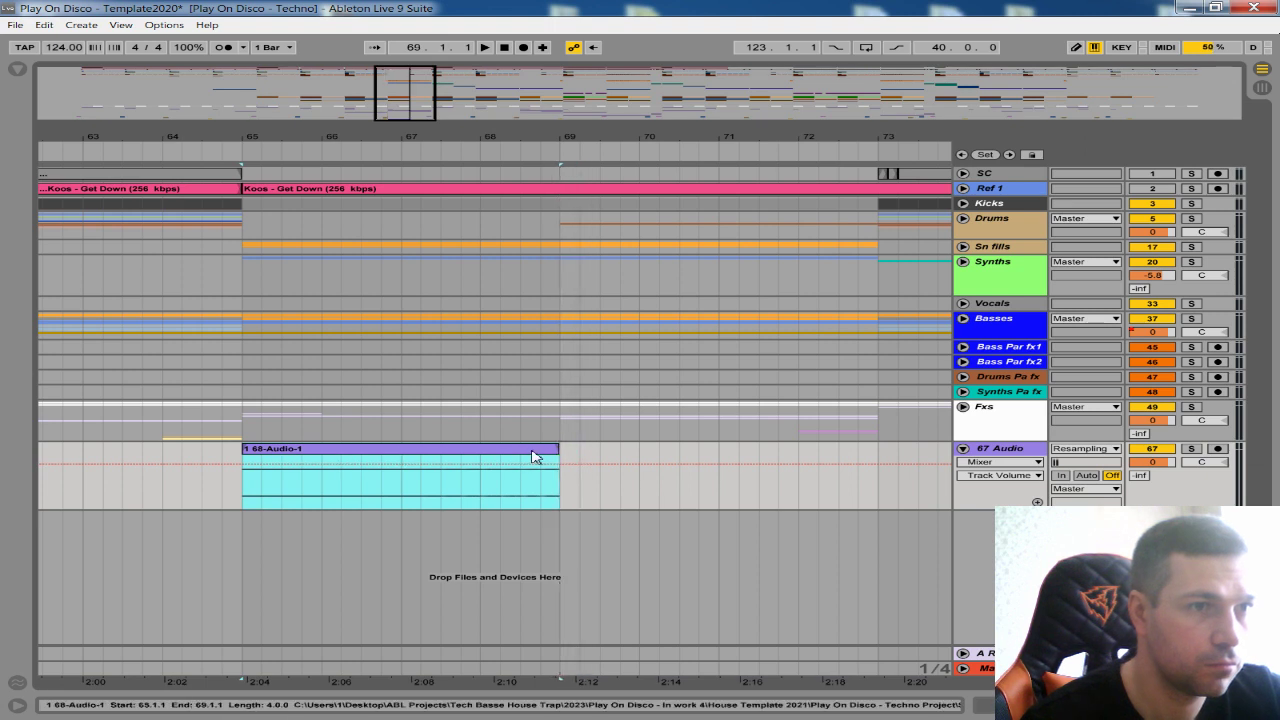
{"action": "key", "text": "ctrl+j"}
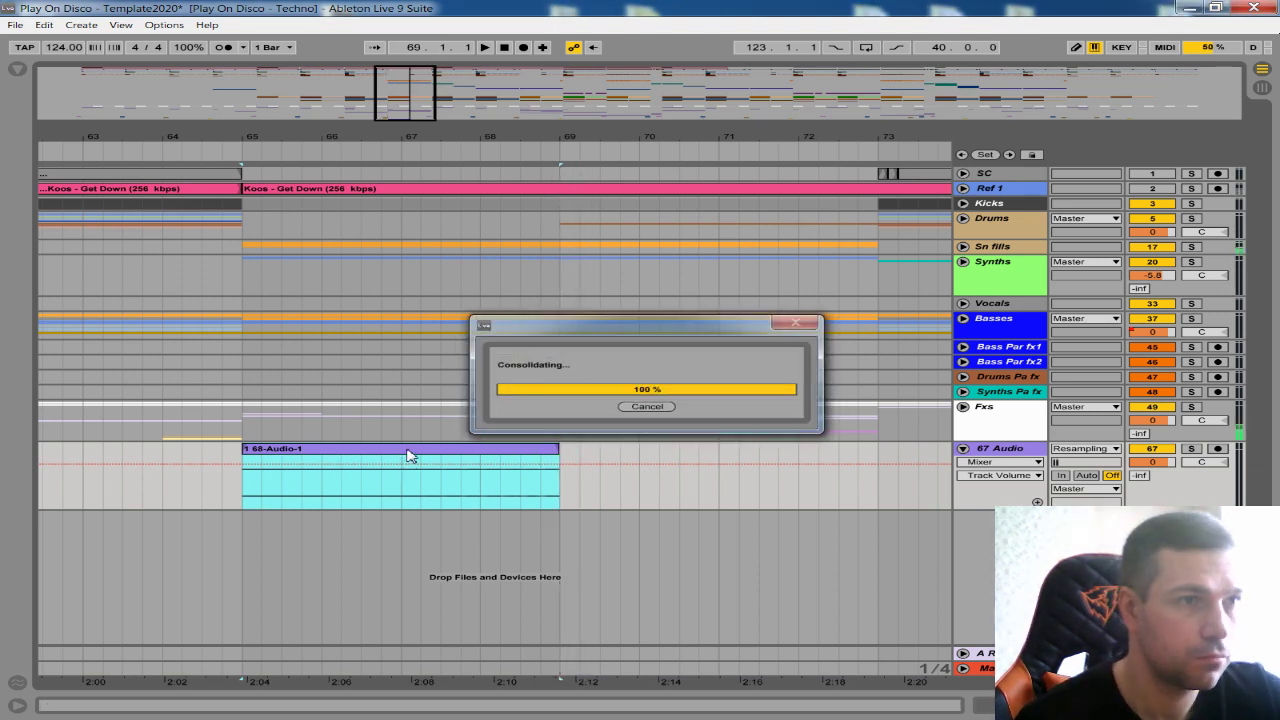
- Rename the consolidated clip as down fx
{"action": "right_click", "coordinate": [408, 454]}
{"action": "left_click", "coordinate": [441, 177]}
{"action": "type", "text": "cown fx"}
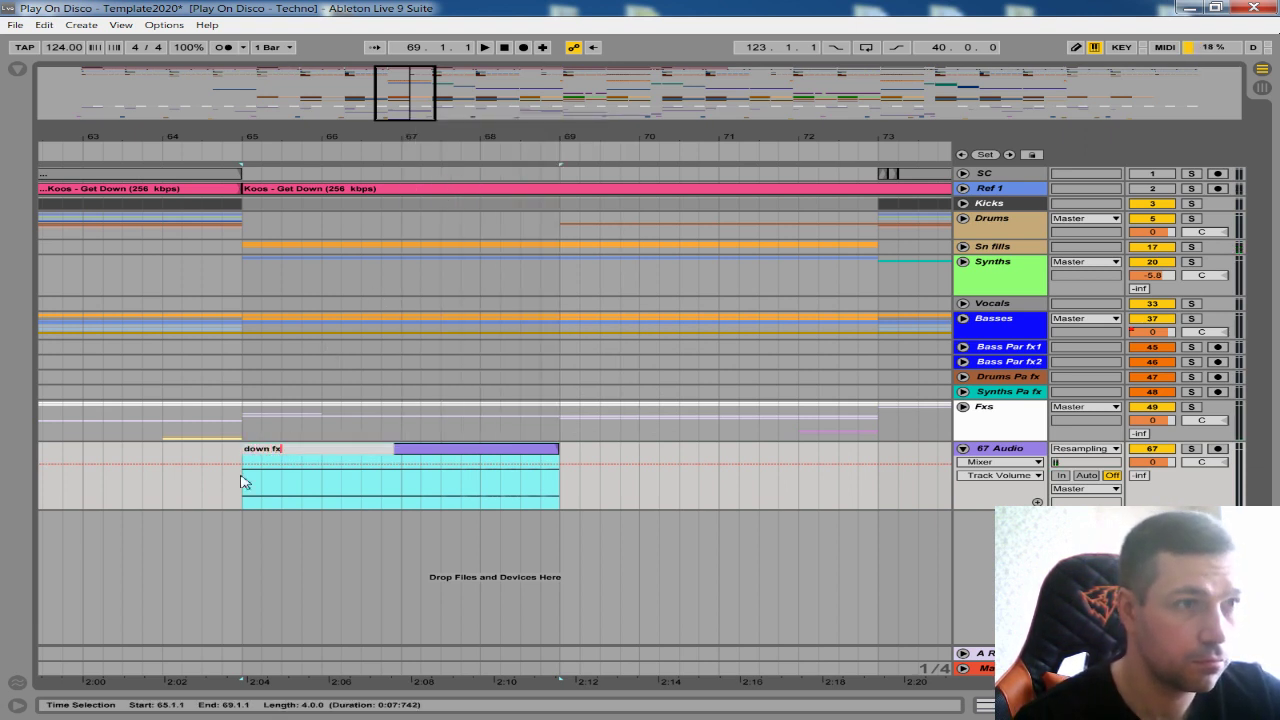
- Play the arrangement from bar 65 and copy the down fx clip to bars 89, 109 and 131
{"action": "left_click", "coordinate": [246, 490]}
{"action": "key", "text": "space"}
{"action": "left_click_drag", "start_coordinate": [405, 138], "coordinate": [384, 60]}
{"action": "left_click_drag", "start_coordinate": [451, 139], "coordinate": [402, 90]}
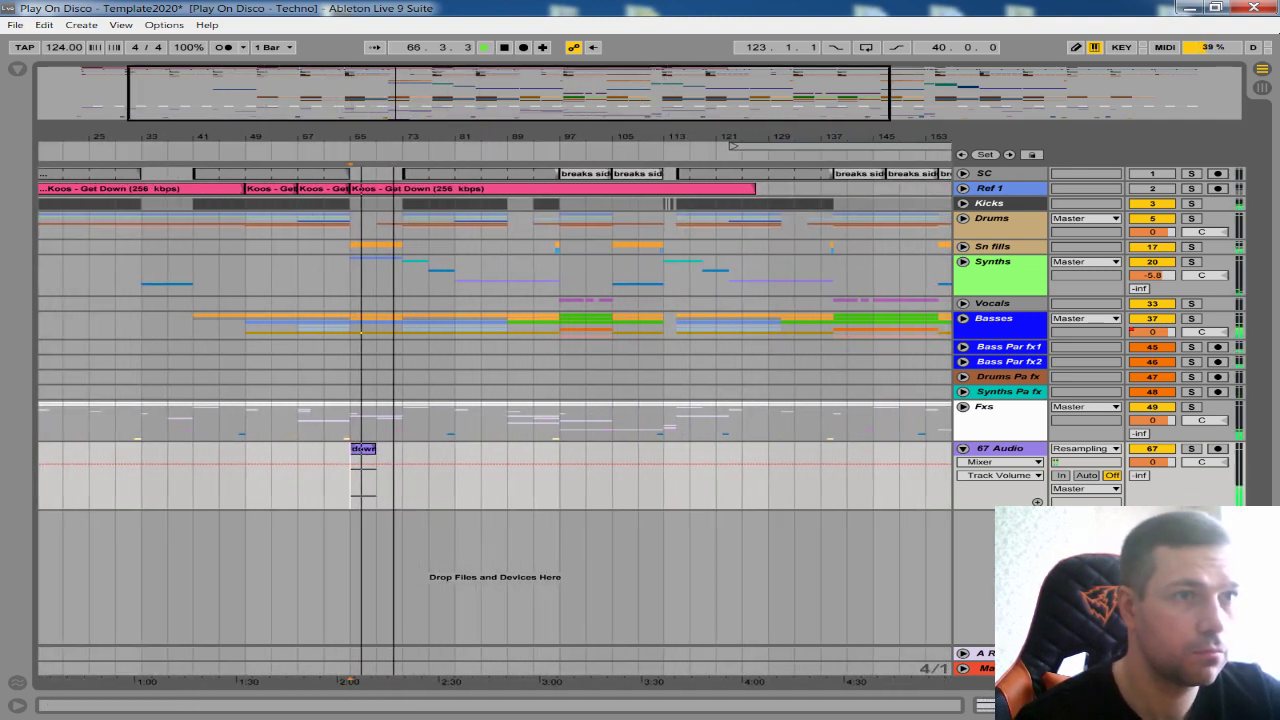
{"action": "left_click", "coordinate": [373, 462]}
{"action": "left_click_drag", "start_coordinate": [373, 462], "coordinate": [522, 465]}
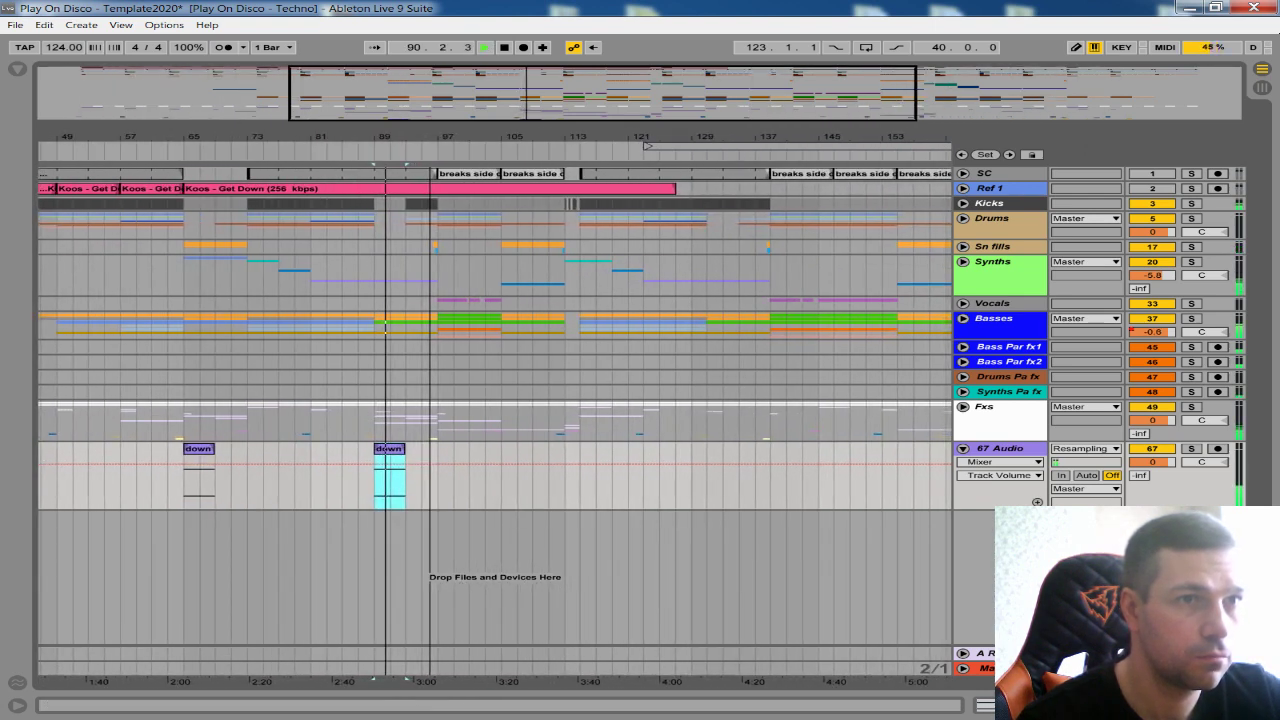
{"action": "left_click_drag", "start_coordinate": [375, 463], "coordinate": [707, 463]}
{"action": "left_click", "coordinate": [376, 455]}
{"action": "left_click_drag", "start_coordinate": [378, 455], "coordinate": [536, 458]}
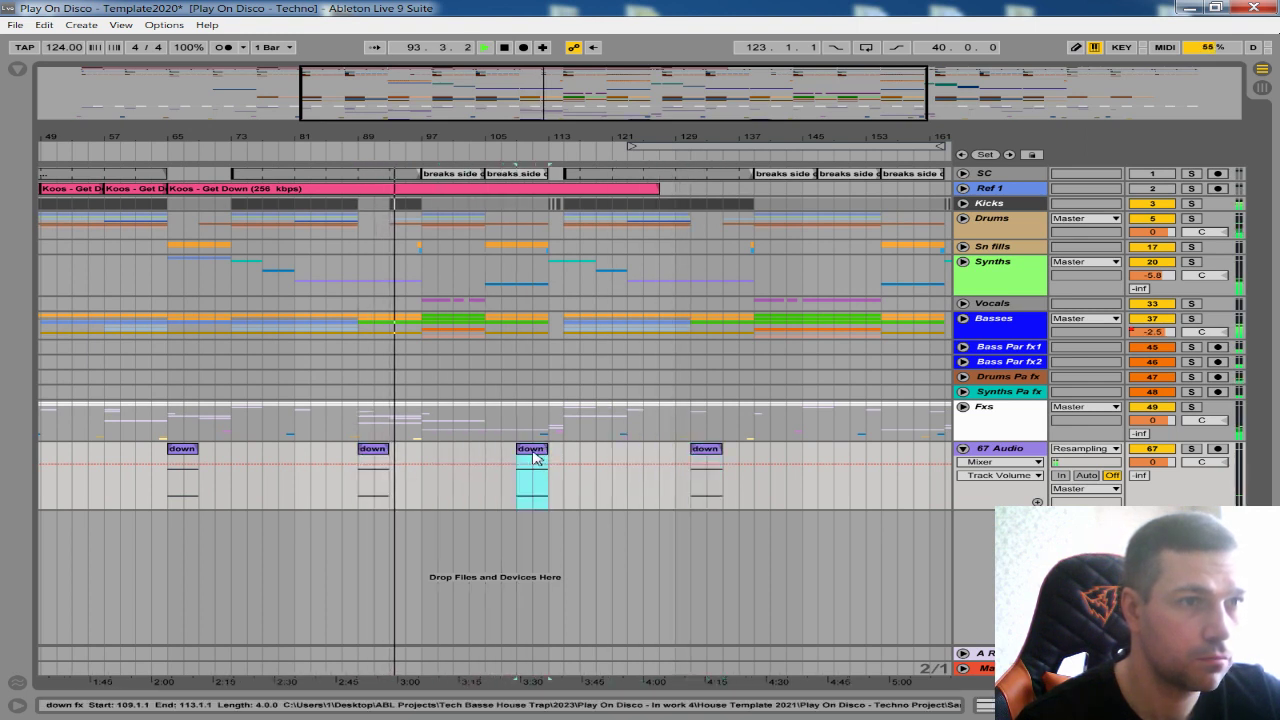
- Rename the clip copy at bar 109 as up
{"action": "right_click", "coordinate": [536, 458]}
{"action": "left_click", "coordinate": [536, 132]}
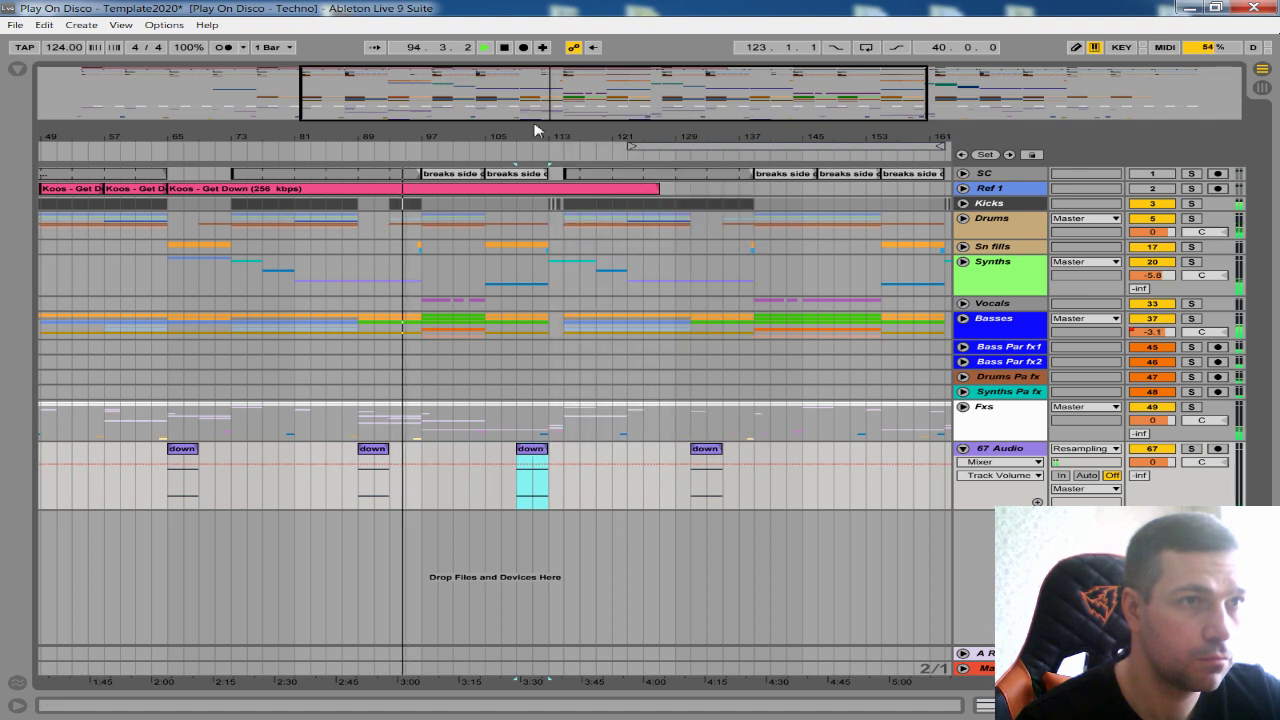
{"action": "left_click_drag", "start_coordinate": [535, 130], "coordinate": [525, 190]}
{"action": "right_click", "coordinate": [526, 449]}
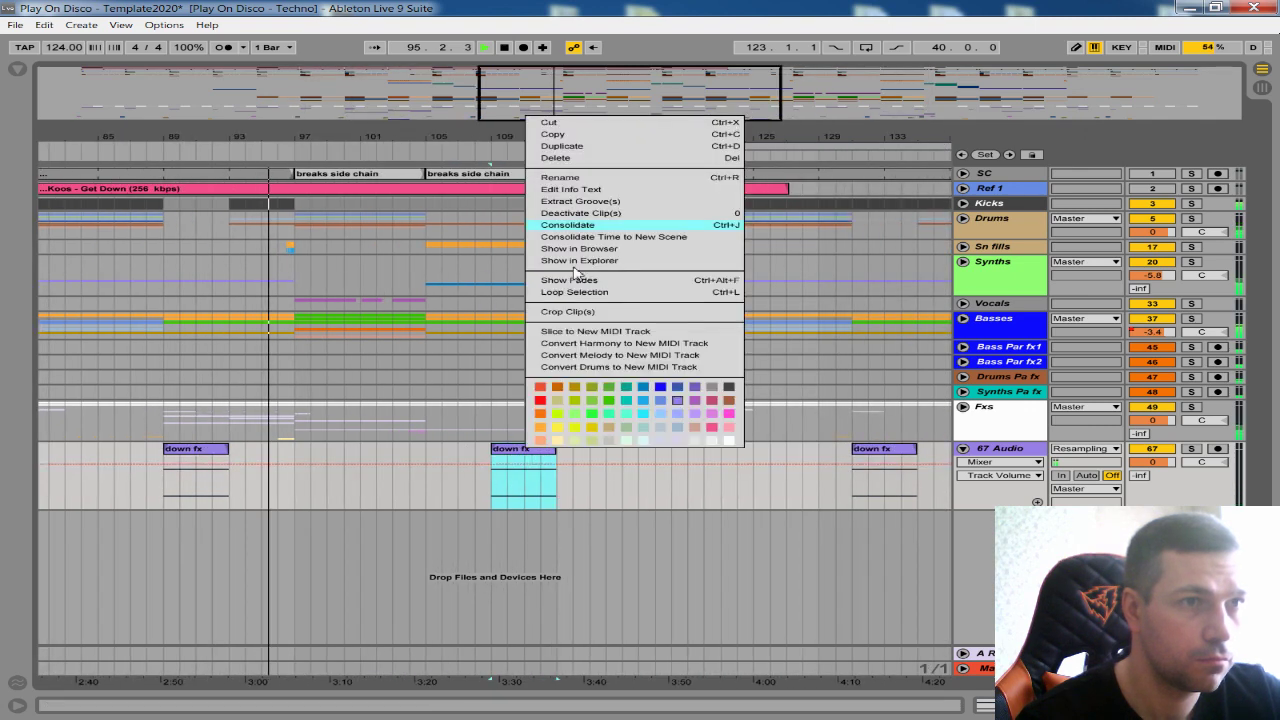
{"action": "left_click", "coordinate": [578, 180]}
{"action": "type", "text": "up"}
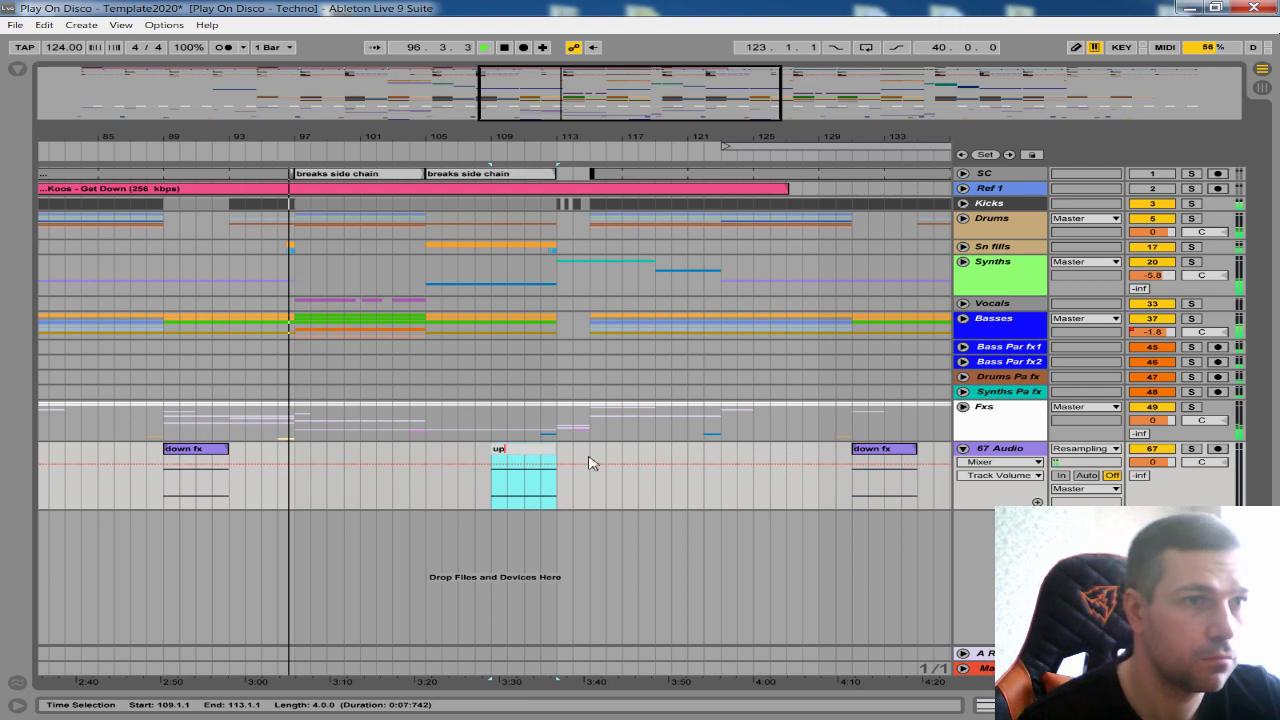
- Reverse the sample of the up clip at bar 109, allowing audio to stop
{"action": "double_click", "coordinate": [522, 449]}
{"action": "left_click", "coordinate": [175, 586]}
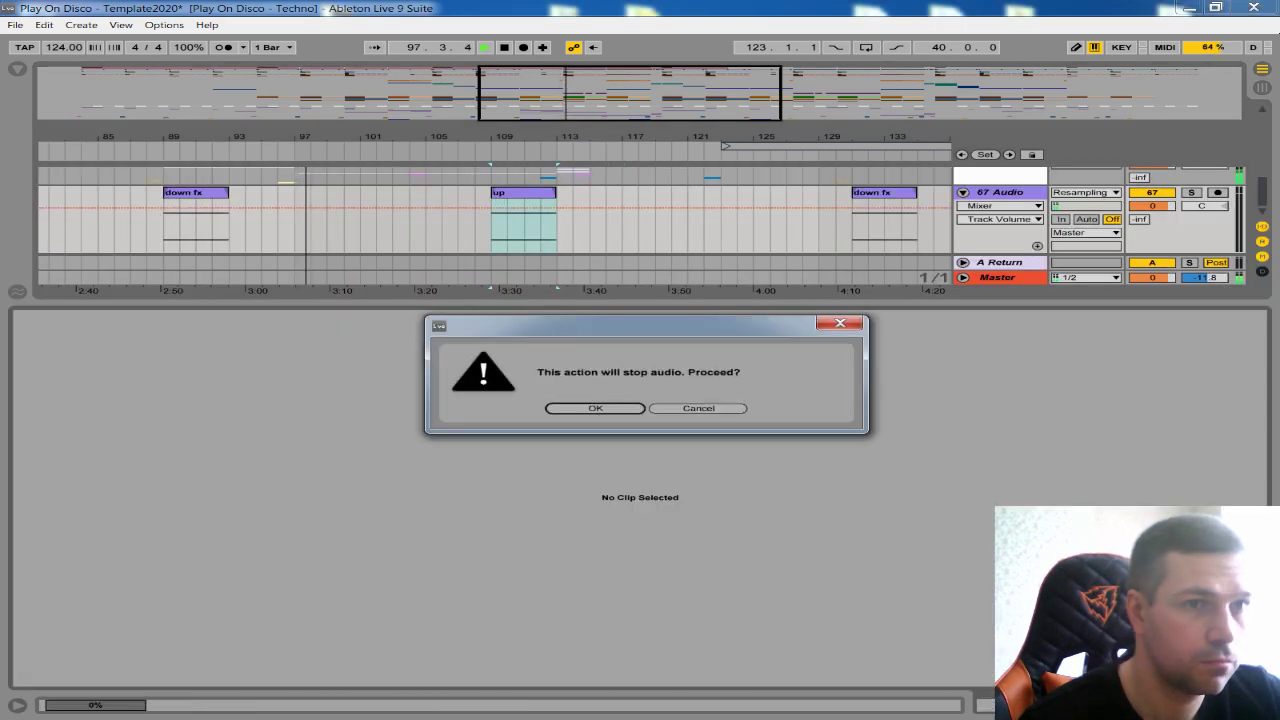
{"action": "left_click", "coordinate": [617, 411]}
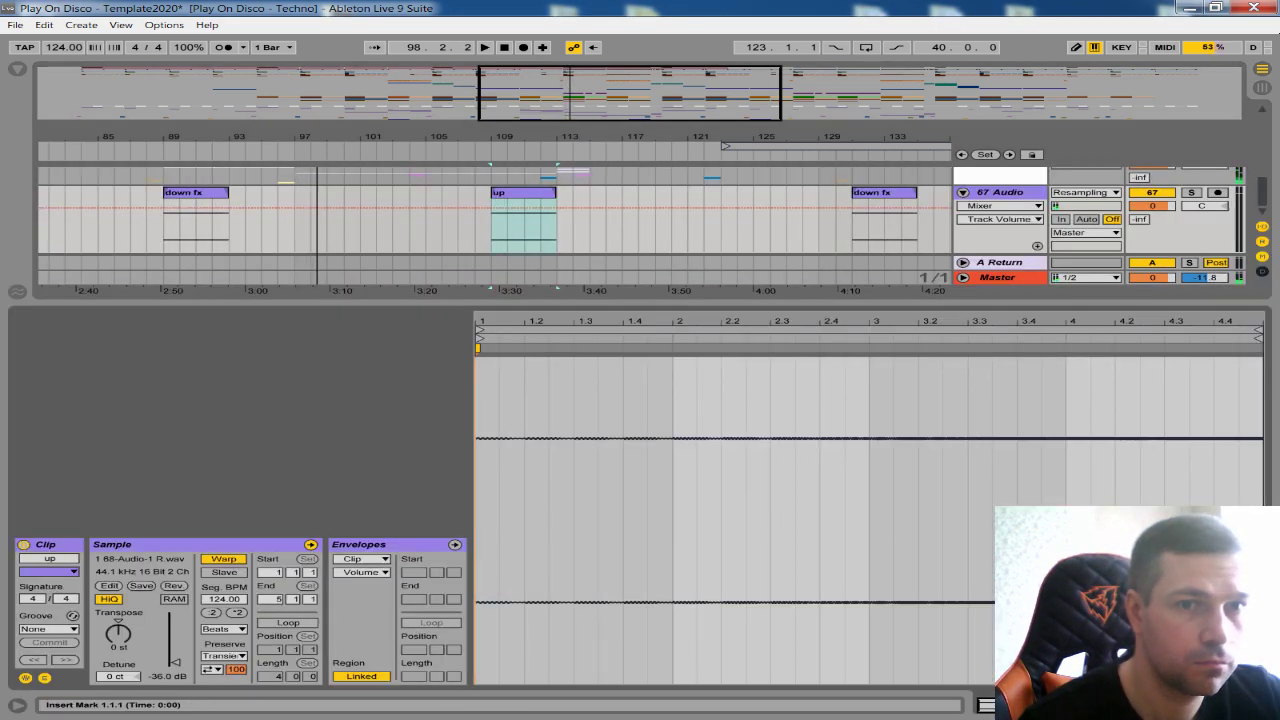
{"action": "left_click", "coordinate": [1262, 705]}
- Audition the reversed up clip from bar 111, soloed and within the full mix
{"action": "left_click", "coordinate": [526, 493]}
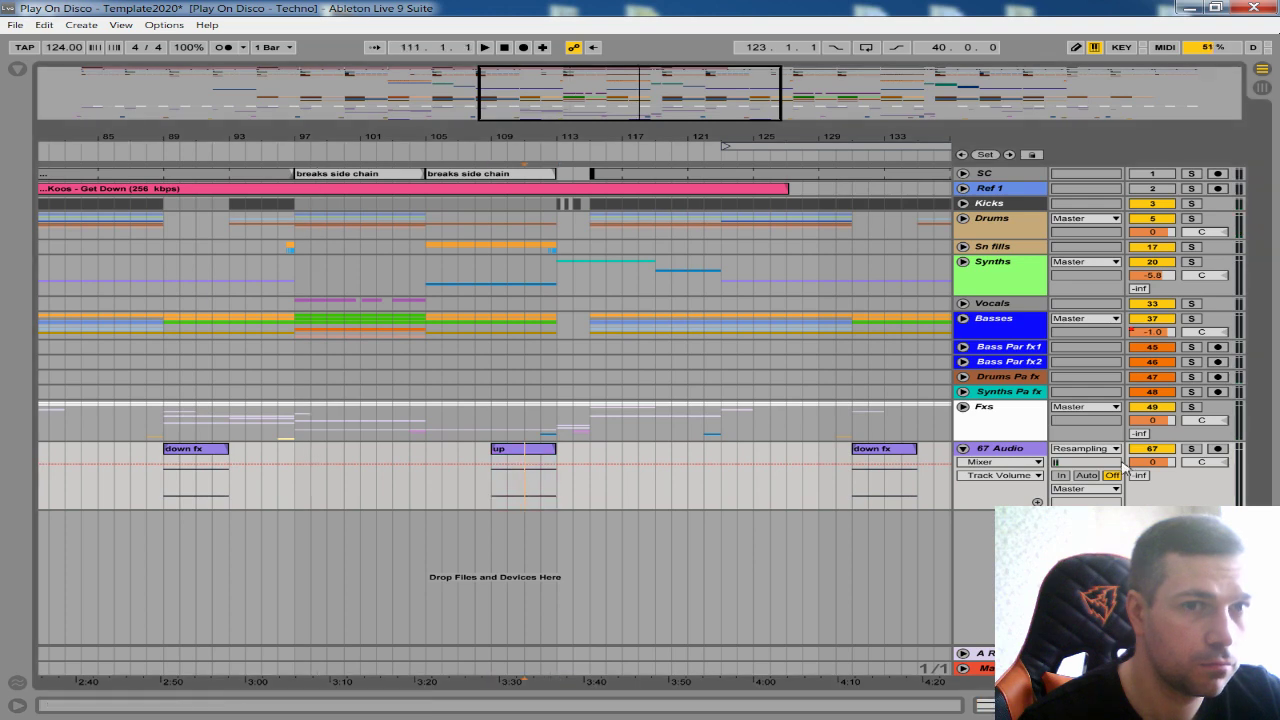
{"action": "left_click", "coordinate": [1189, 450]}
{"action": "key", "text": "space"}
{"action": "mouse_move", "coordinate": [564, 138]}
{"action": "left_mouse_down"}
{"action": "mouse_move", "coordinate": [564, 190]}
{"action": "mouse_move", "coordinate": [564, 70]}
{"action": "mouse_move", "coordinate": [590, 105]}
{"action": "mouse_move", "coordinate": [588, 165]}
{"action": "mouse_move", "coordinate": [580, 144]}
{"action": "left_mouse_up"}
{"action": "key", "text": "space"}
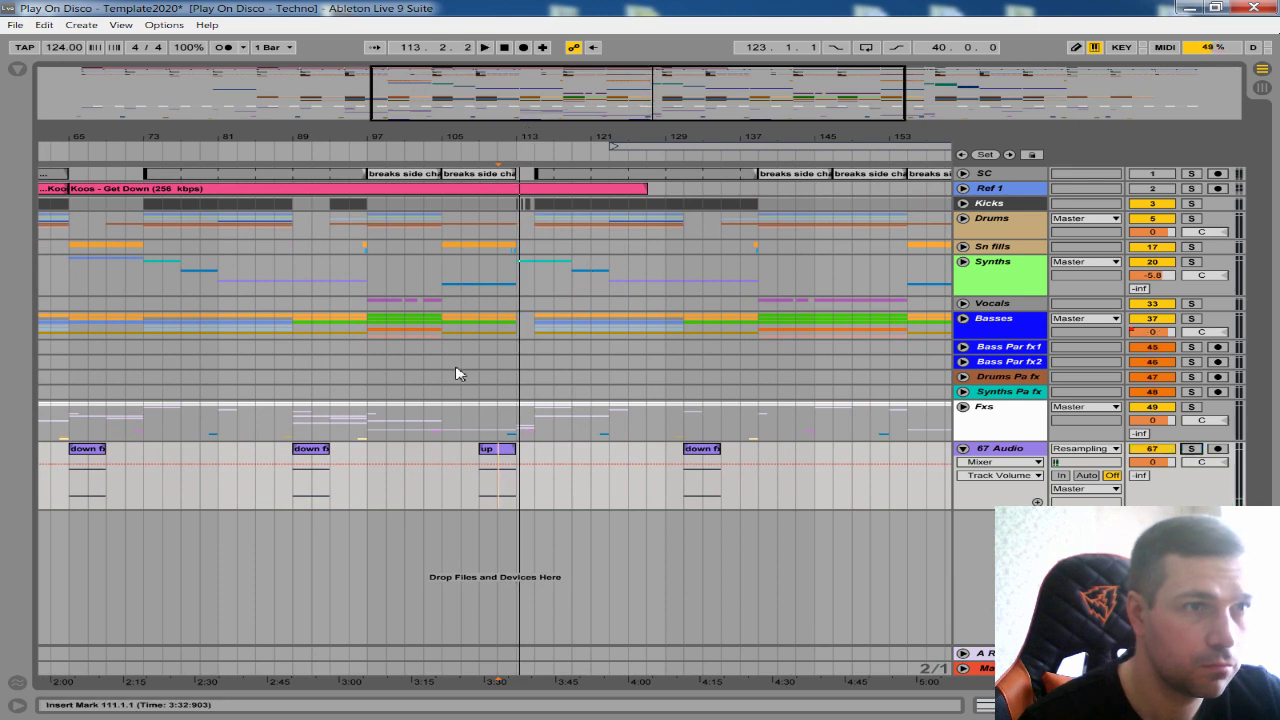
{"action": "key", "text": "space"}
- Copy the up clip to bar 159 and rework both up clips into two-bar clips starting at bars 113 and 163
{"action": "left_click_drag", "start_coordinate": [537, 138], "coordinate": [331, 140]}
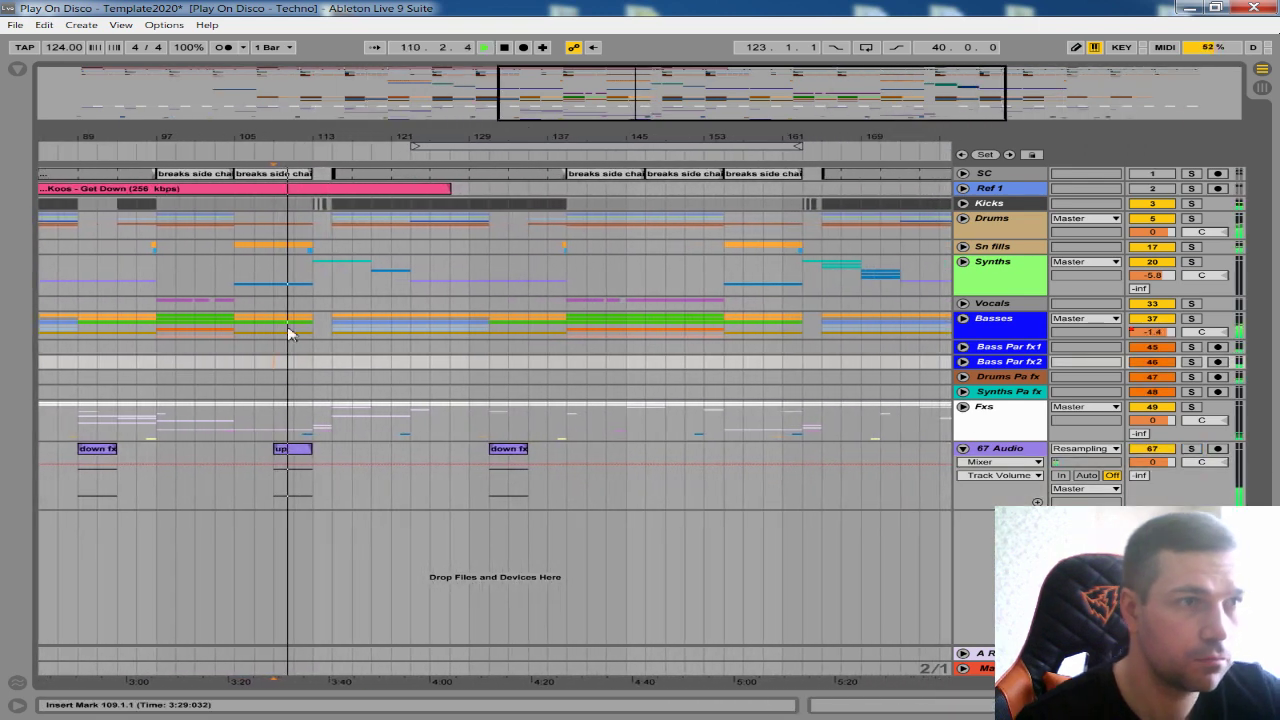
{"action": "left_click", "coordinate": [295, 451]}
{"action": "left_click_drag", "start_coordinate": [297, 457], "coordinate": [782, 471]}
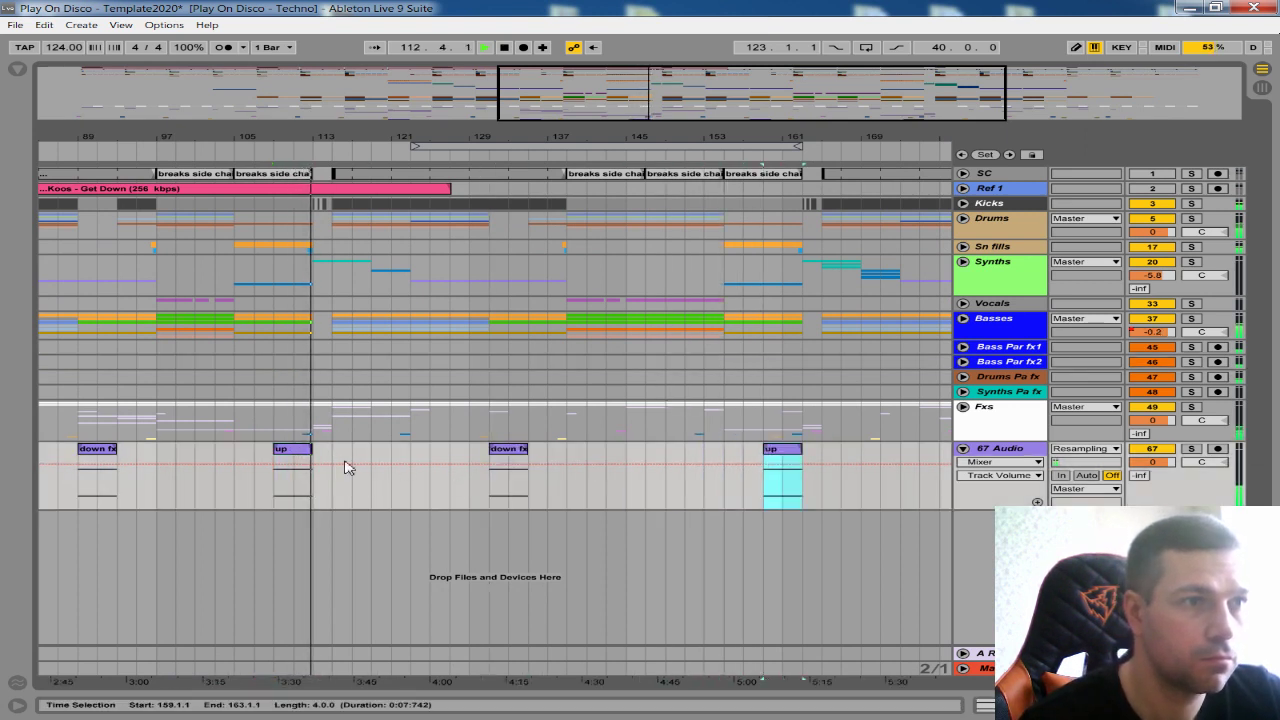
{"action": "left_click_drag", "start_coordinate": [297, 457], "coordinate": [316, 451]}
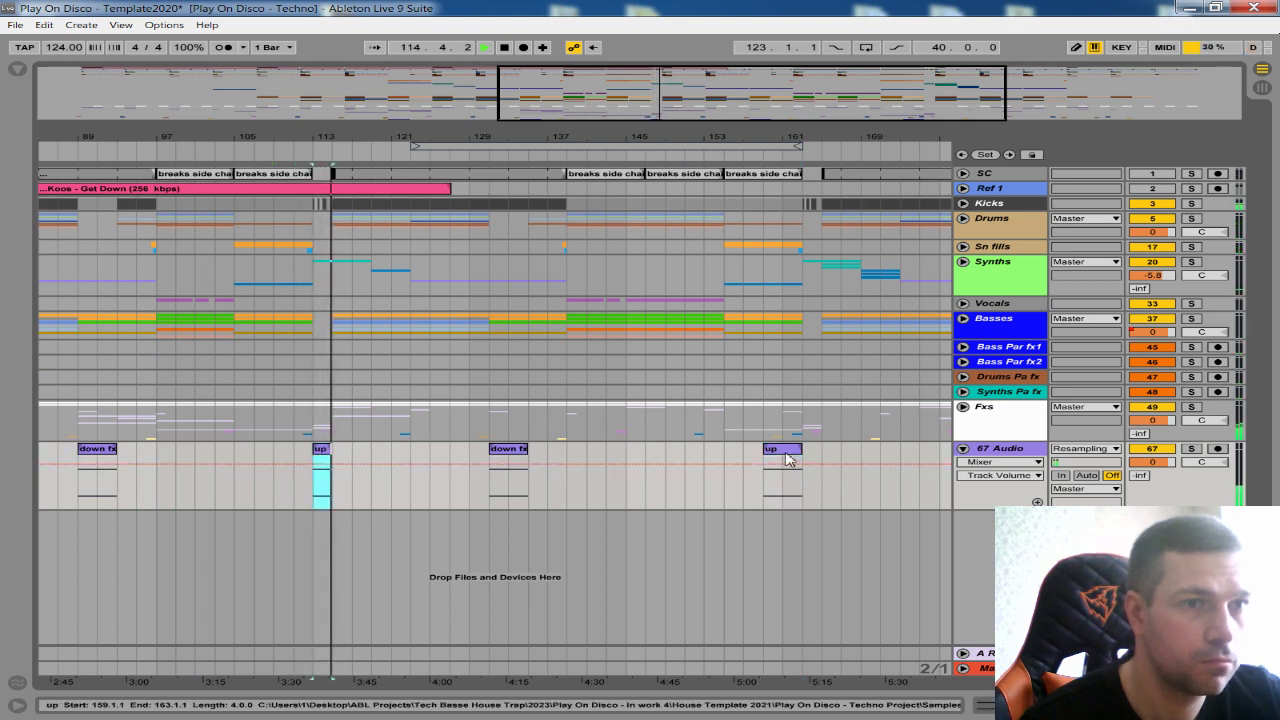
{"action": "left_click_drag", "start_coordinate": [784, 452], "coordinate": [806, 458]}
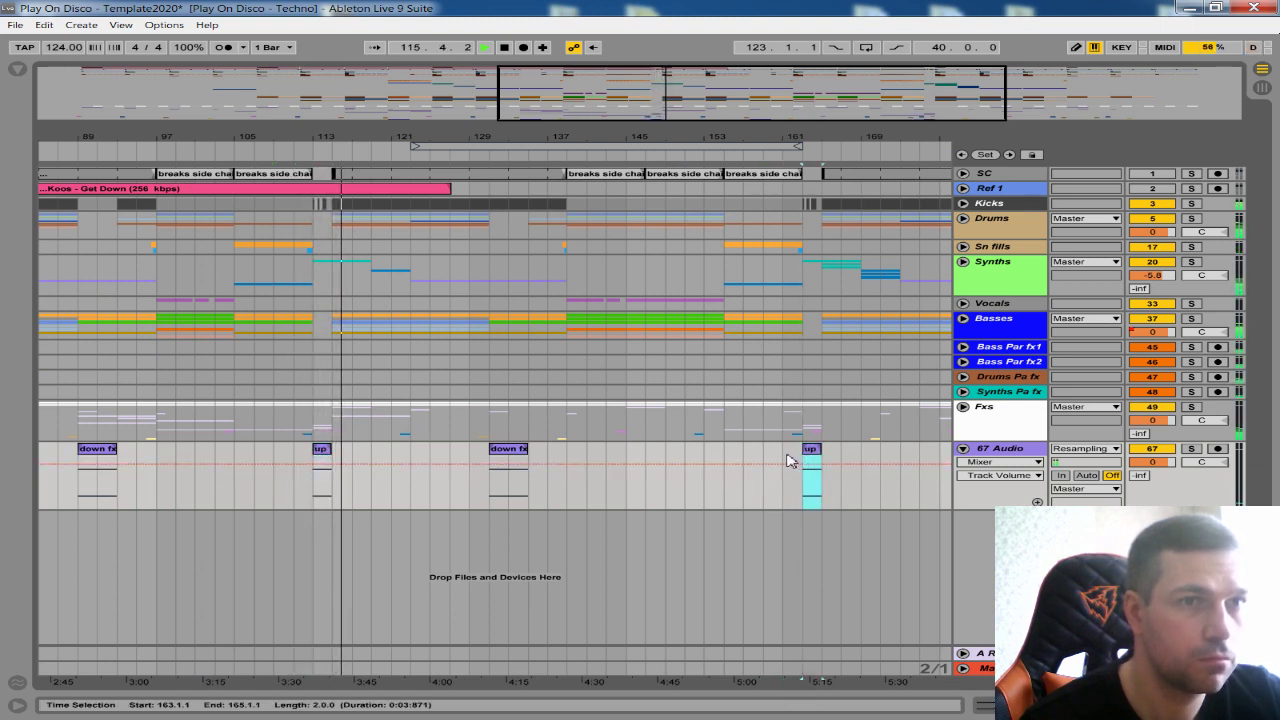
- Audition the second up clip in the mix by playing the arrangement from bar 163
{"action": "left_click", "coordinate": [806, 384]}
{"action": "key", "text": "space"}
{"action": "key", "text": "space"}
{"action": "left_click_drag", "start_coordinate": [854, 142], "coordinate": [827, 188]}
{"action": "left_click_drag", "start_coordinate": [461, 139], "coordinate": [461, 90]}
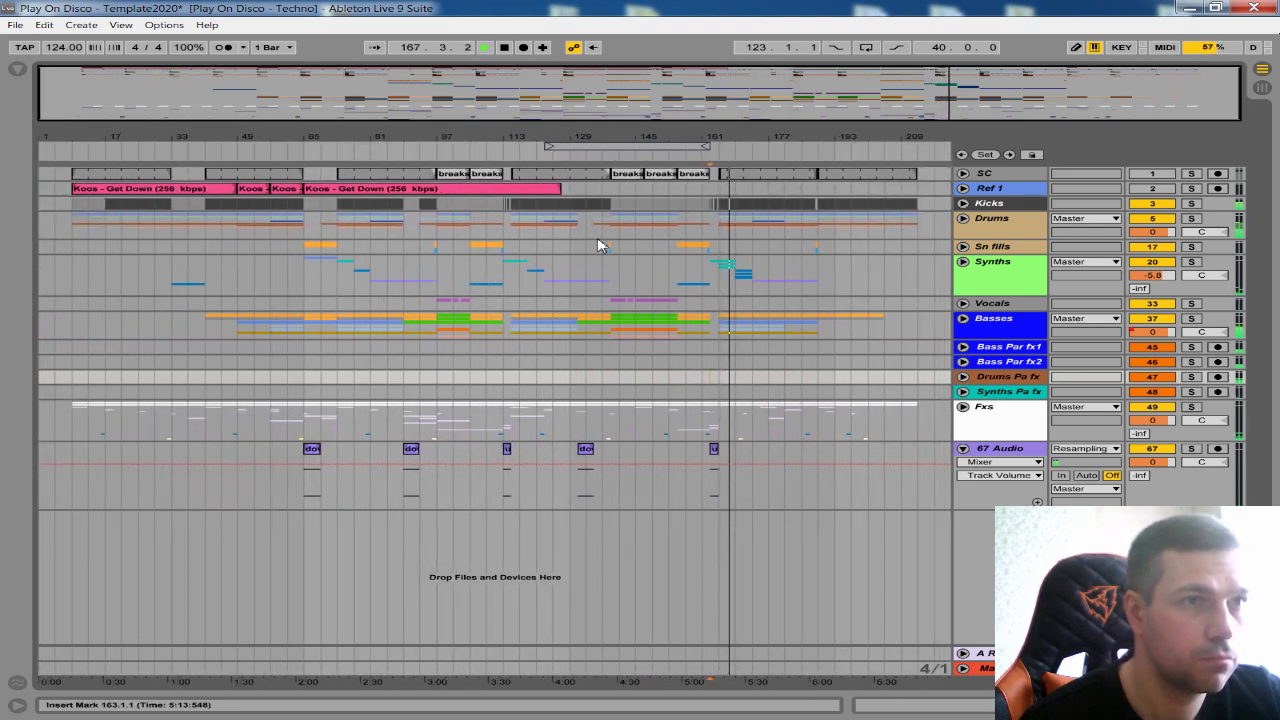
{"action": "scroll", "coordinate": [600, 245], "scroll_direction": "up", "scroll_amount": 2}
- Fold the 67 Audio track and move it into the Fxs group
{"action": "left_click", "coordinate": [963, 449]}
{"action": "left_click_drag", "start_coordinate": [451, 138], "coordinate": [568, 140]}
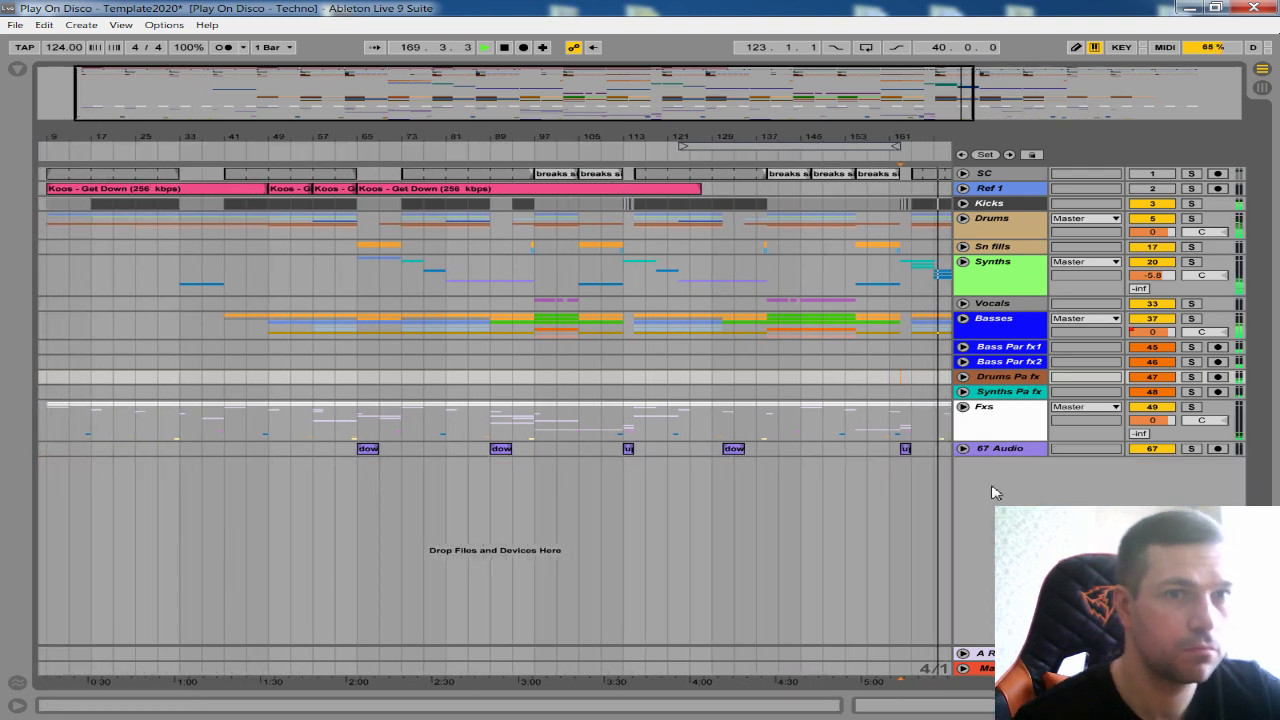
{"action": "left_click", "coordinate": [963, 410]}
{"action": "scroll", "coordinate": [495, 420], "scroll_direction": "down", "scroll_amount": 1}
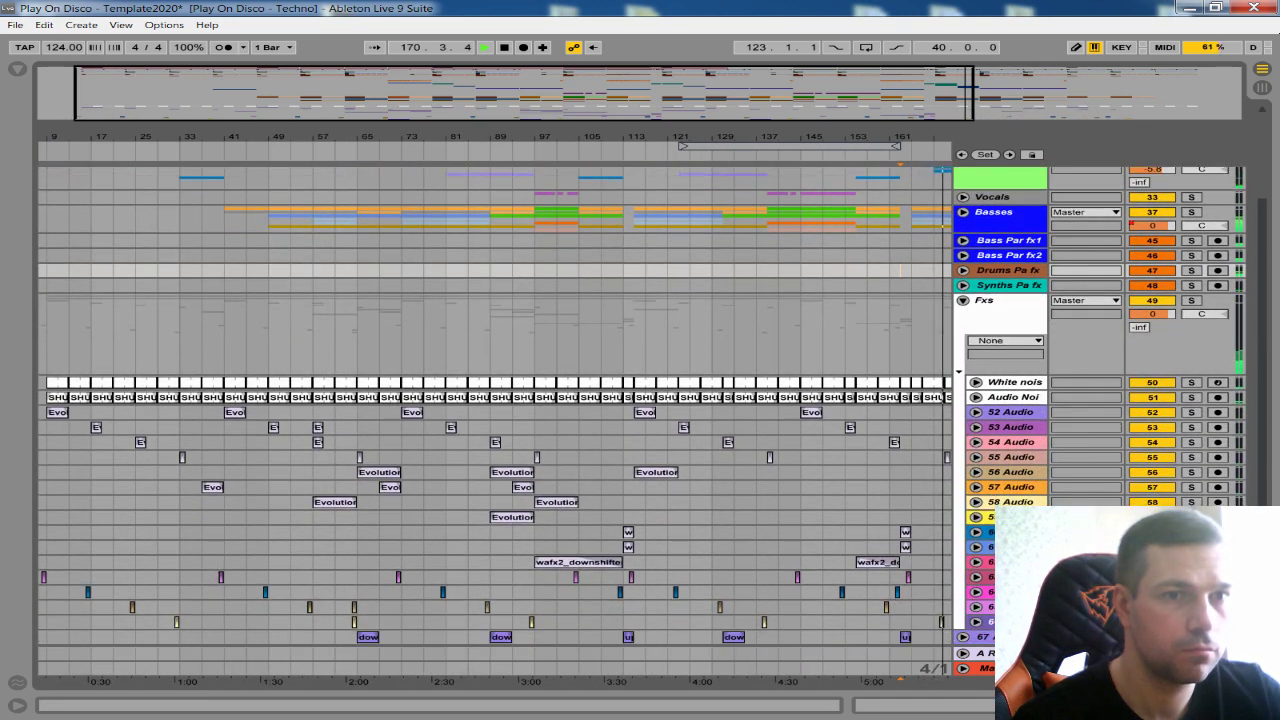
{"action": "left_click", "coordinate": [988, 637]}
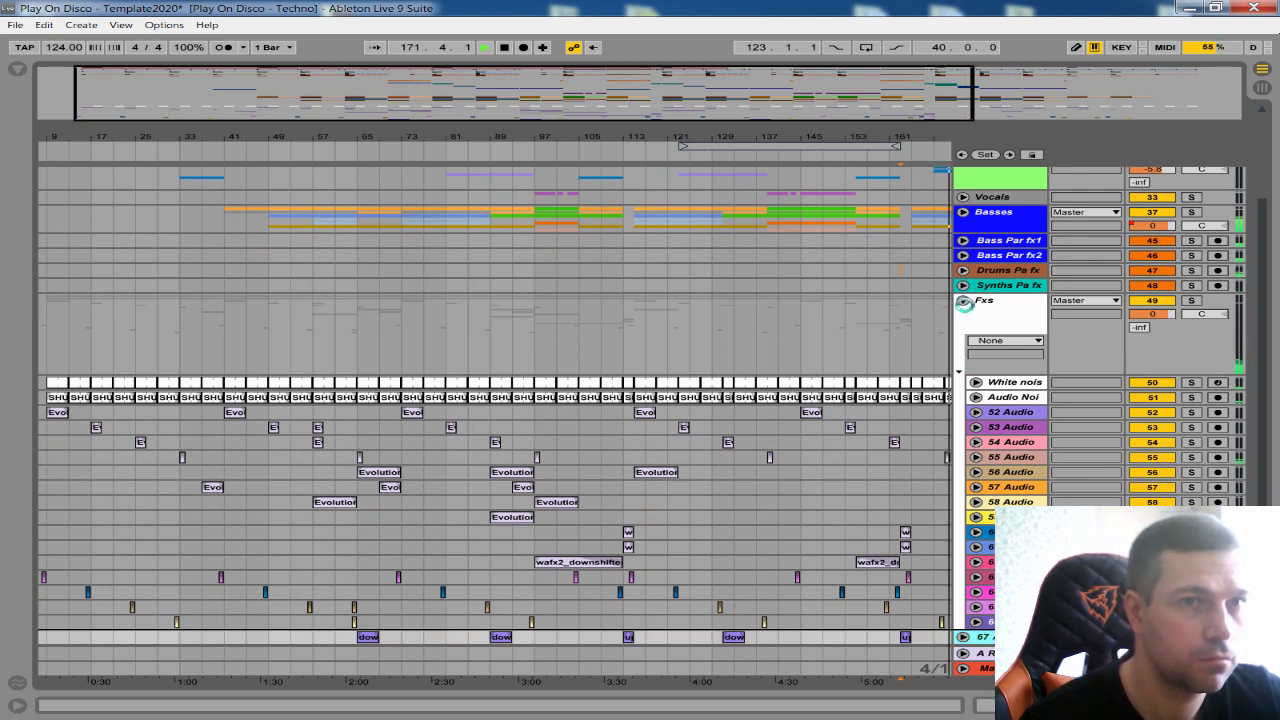
{"action": "left_click", "coordinate": [963, 302]}
- Unfold the Synths group and insert an empty eight-bar MIDI clip on the 6 Synth track from bar 65 to 73
{"action": "left_click", "coordinate": [360, 263]}
{"action": "left_click_drag", "start_coordinate": [390, 137], "coordinate": [402, 163]}
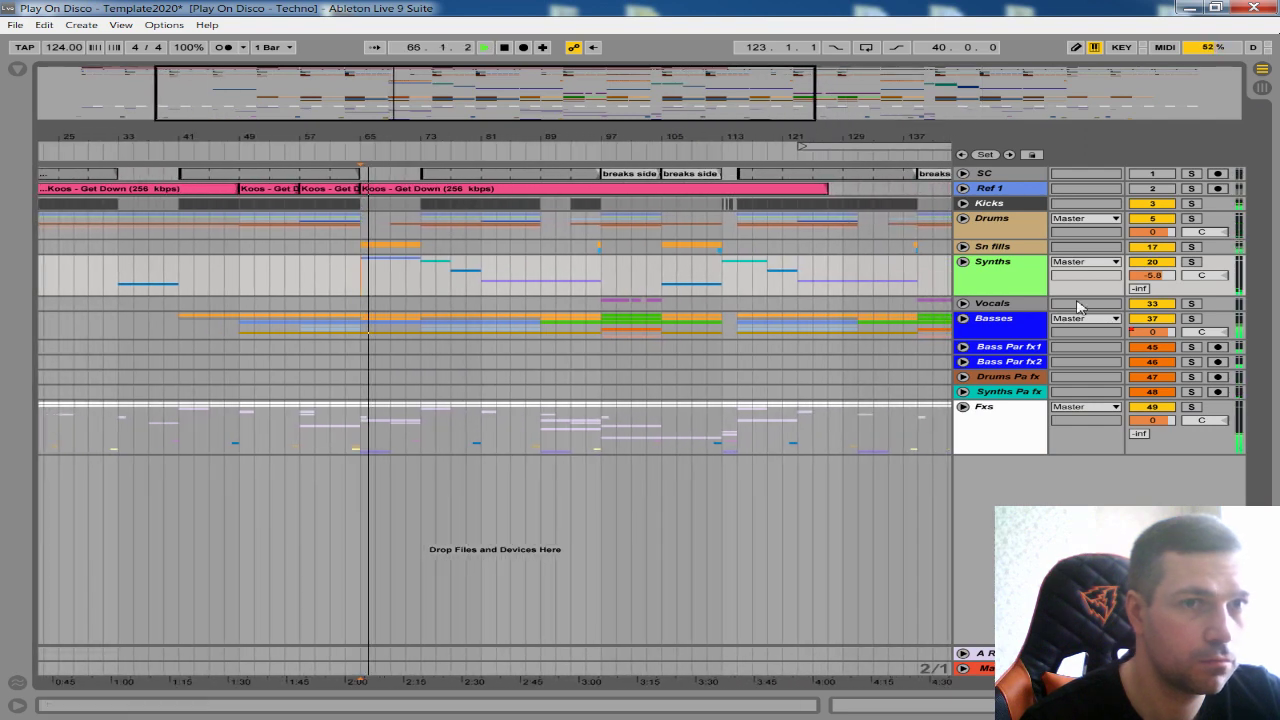
{"action": "left_click", "coordinate": [963, 262]}
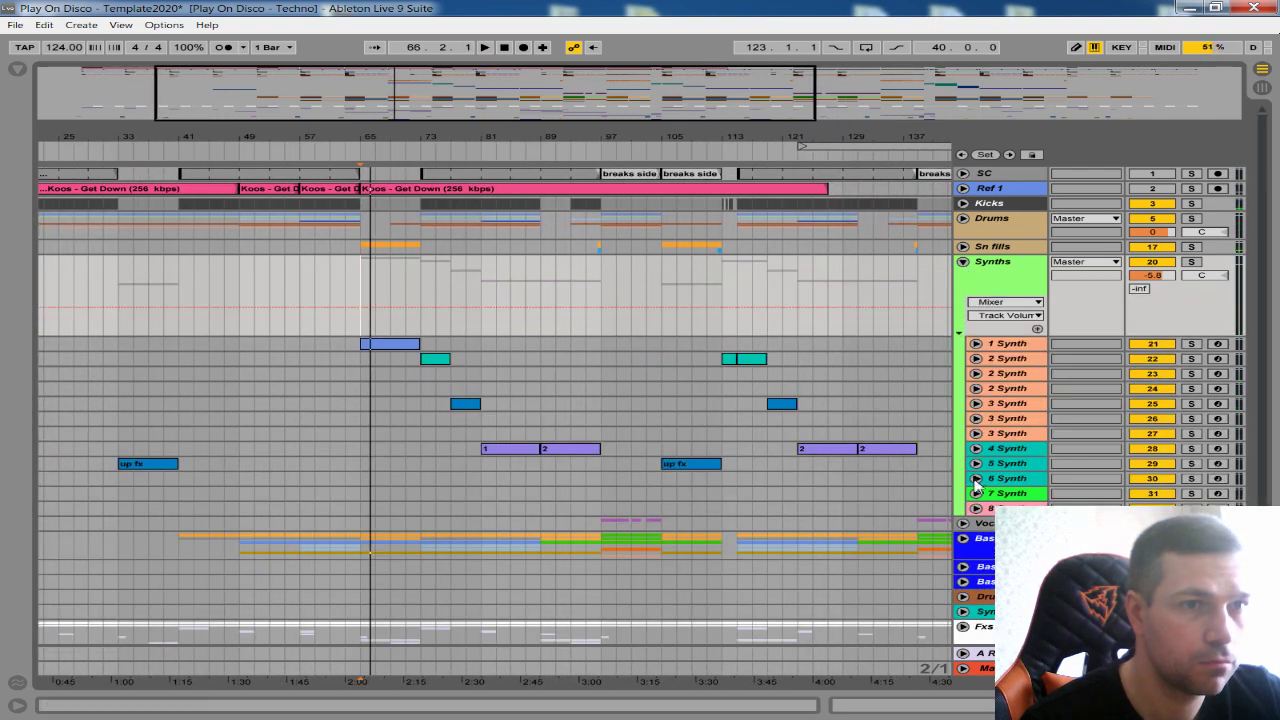
{"action": "left_click_drag", "start_coordinate": [428, 138], "coordinate": [426, 105]}
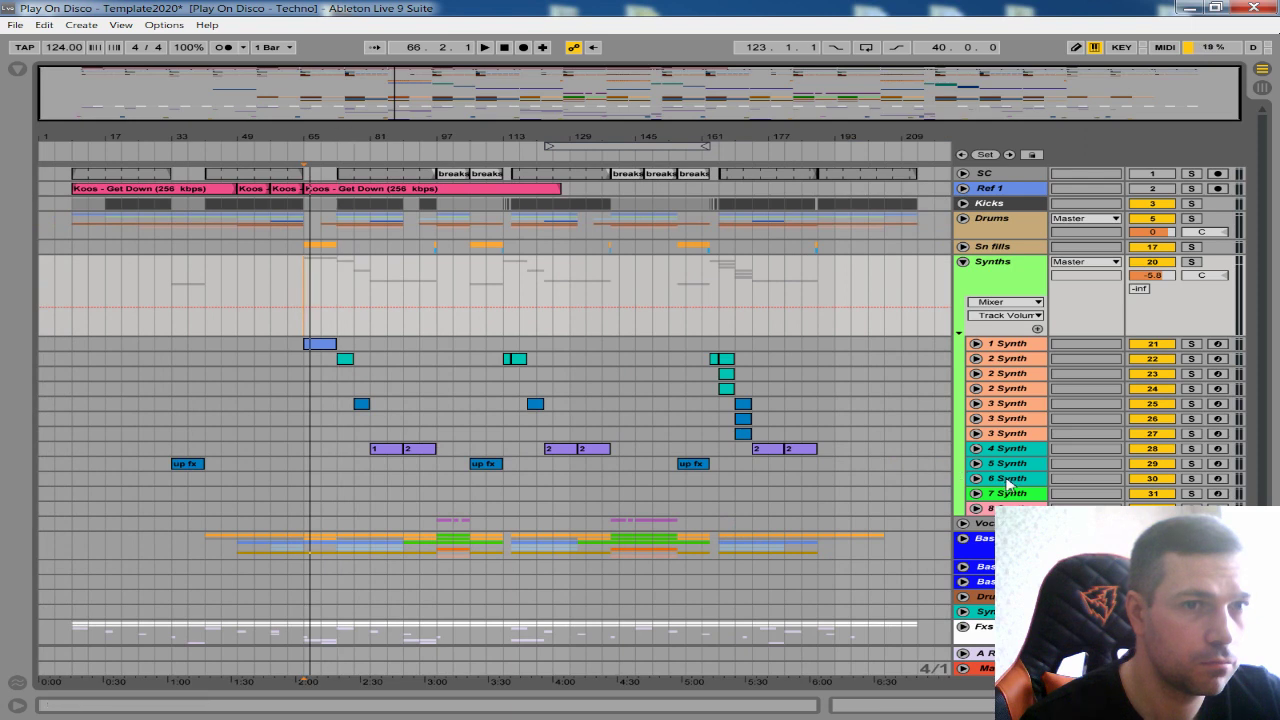
{"action": "left_click", "coordinate": [977, 479]}
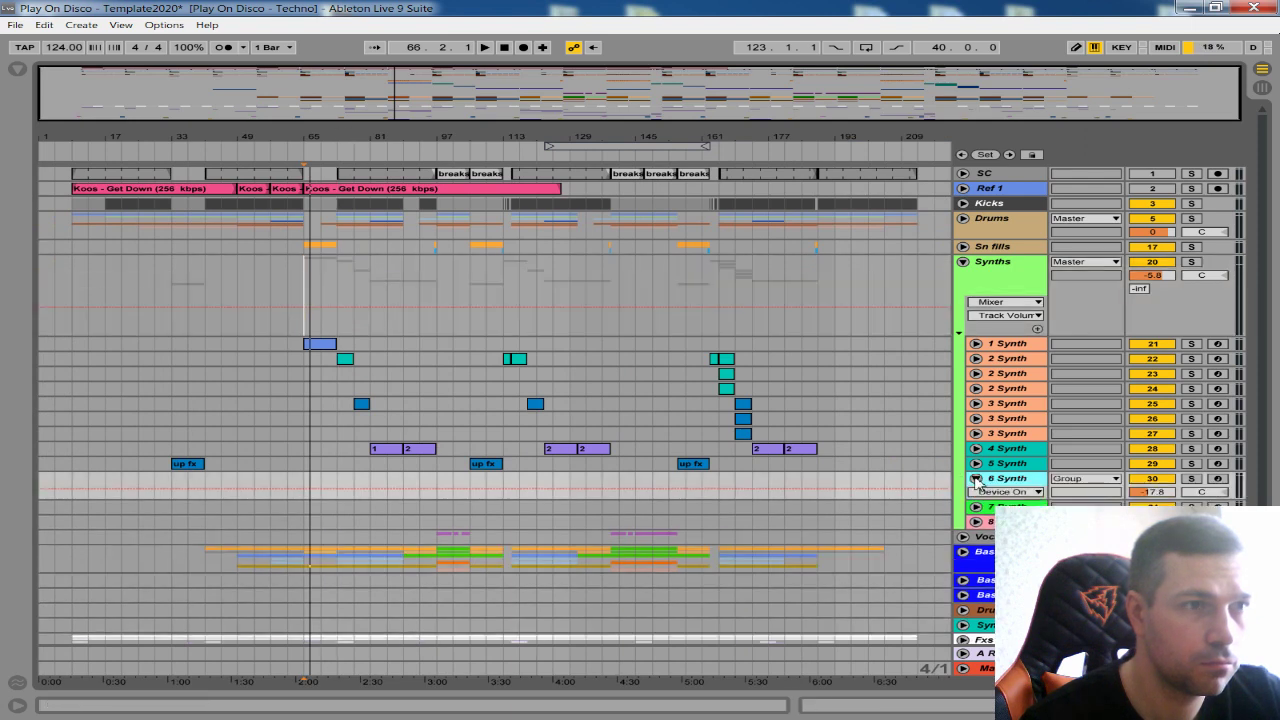
{"action": "left_click", "coordinate": [977, 479]}
{"action": "left_click_drag", "start_coordinate": [310, 483], "coordinate": [334, 481]}
{"action": "right_click", "coordinate": [328, 481]}
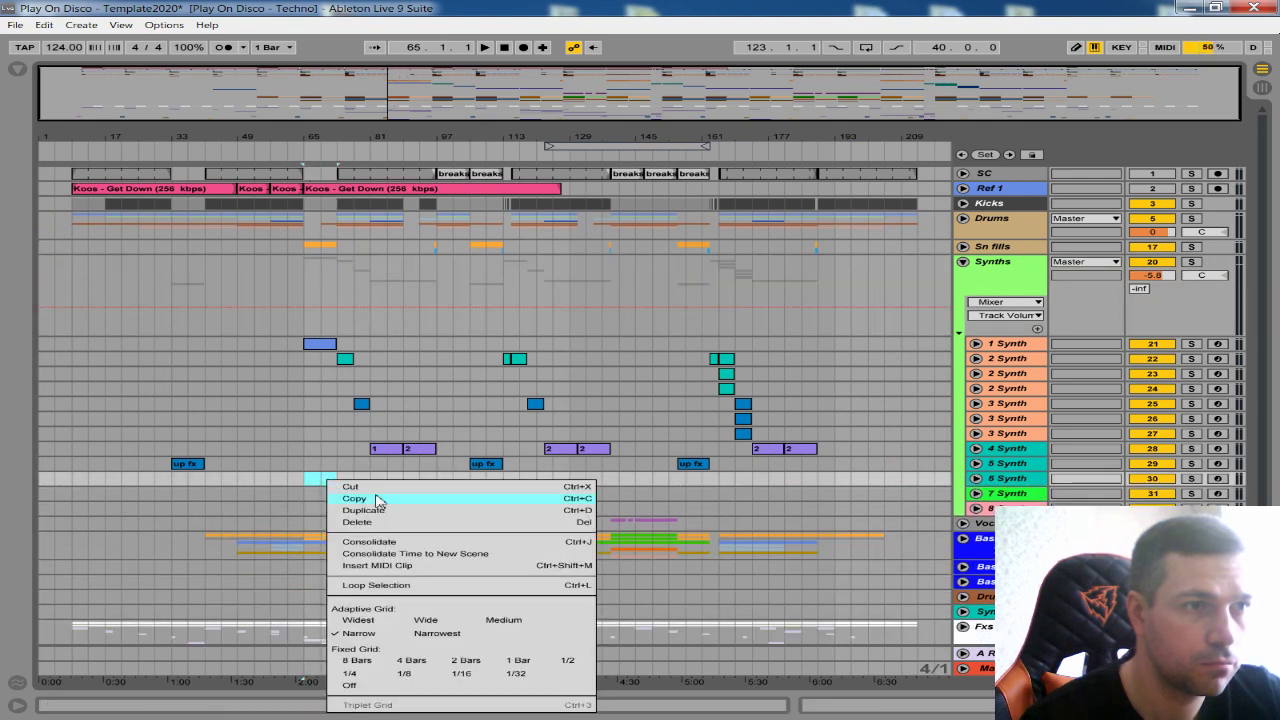
{"action": "left_click", "coordinate": [393, 566]}
- Expand the 6 Synth track and fill its new clip with one F#4 note spanning all eight bars
{"action": "left_click", "coordinate": [977, 479]}
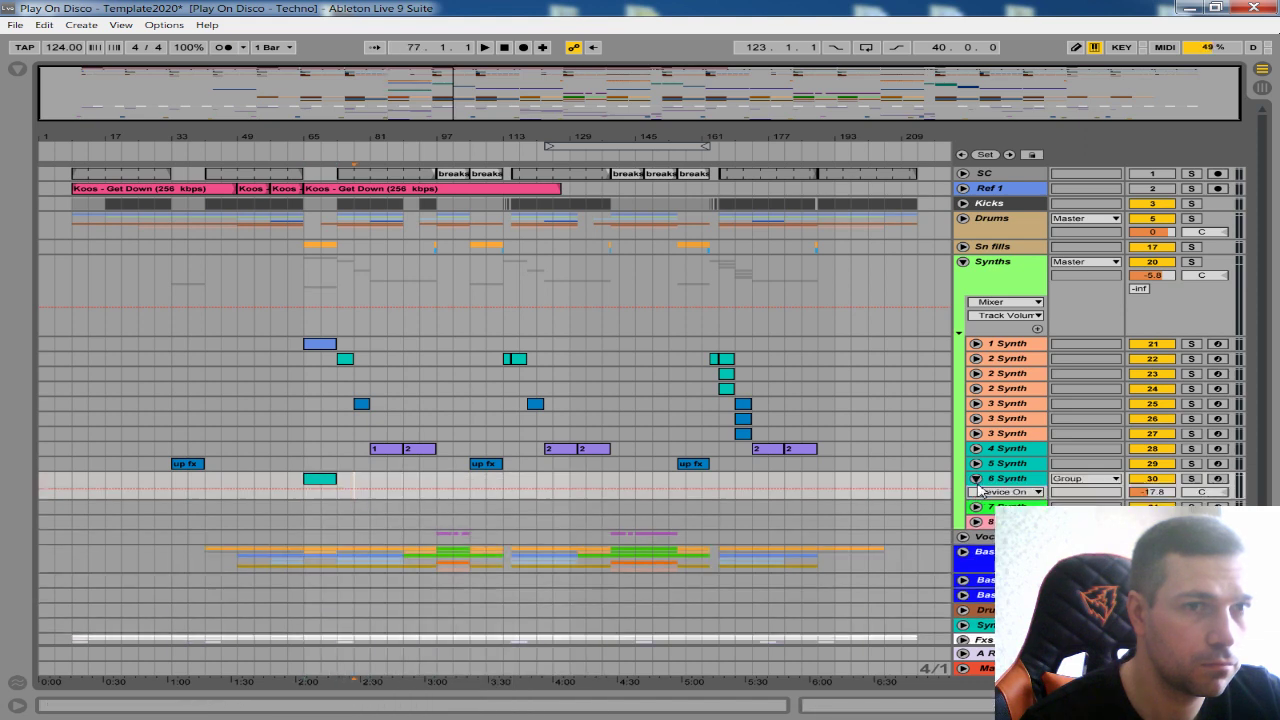
{"action": "left_click_drag", "start_coordinate": [1003, 499], "coordinate": [965, 552]}
{"action": "double_click", "coordinate": [318, 490]}
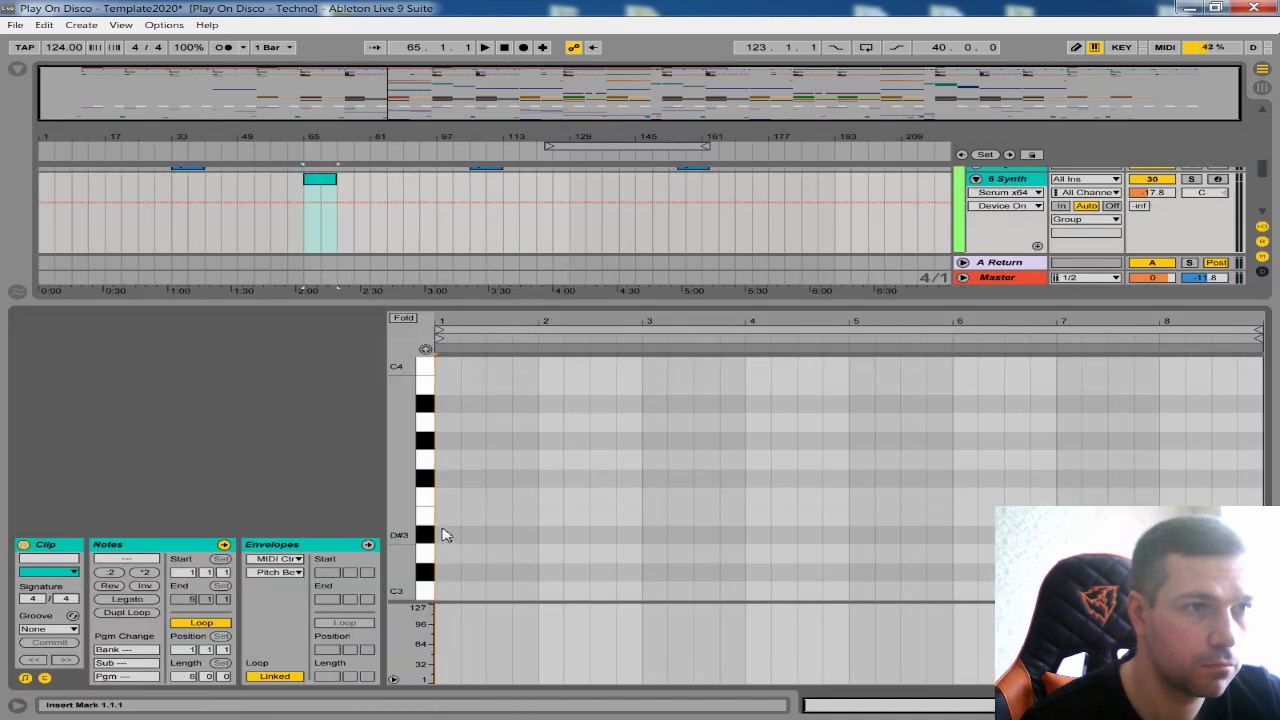
{"action": "scroll", "coordinate": [427, 410], "scroll_direction": "up", "scroll_amount": 4}
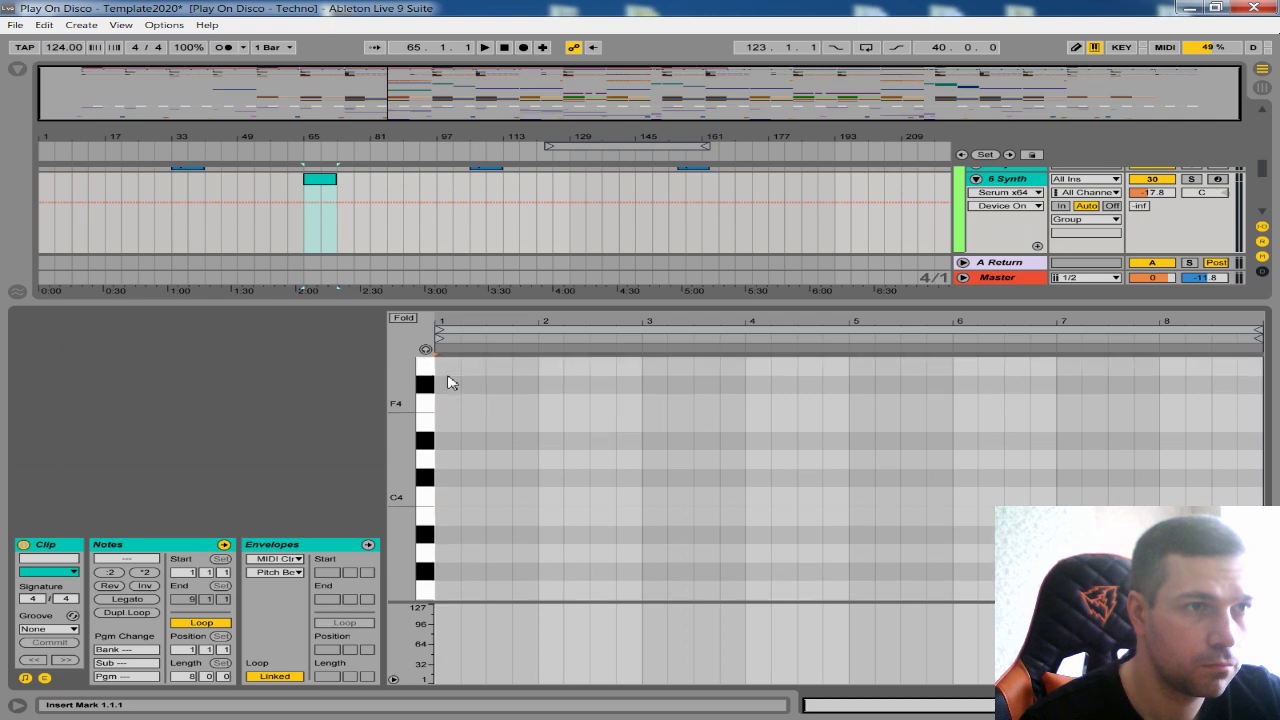
{"action": "left_click", "coordinate": [447, 390]}
{"action": "left_click_drag", "start_coordinate": [458, 388], "coordinate": [1222, 402]}
{"action": "double_click", "coordinate": [931, 306]}
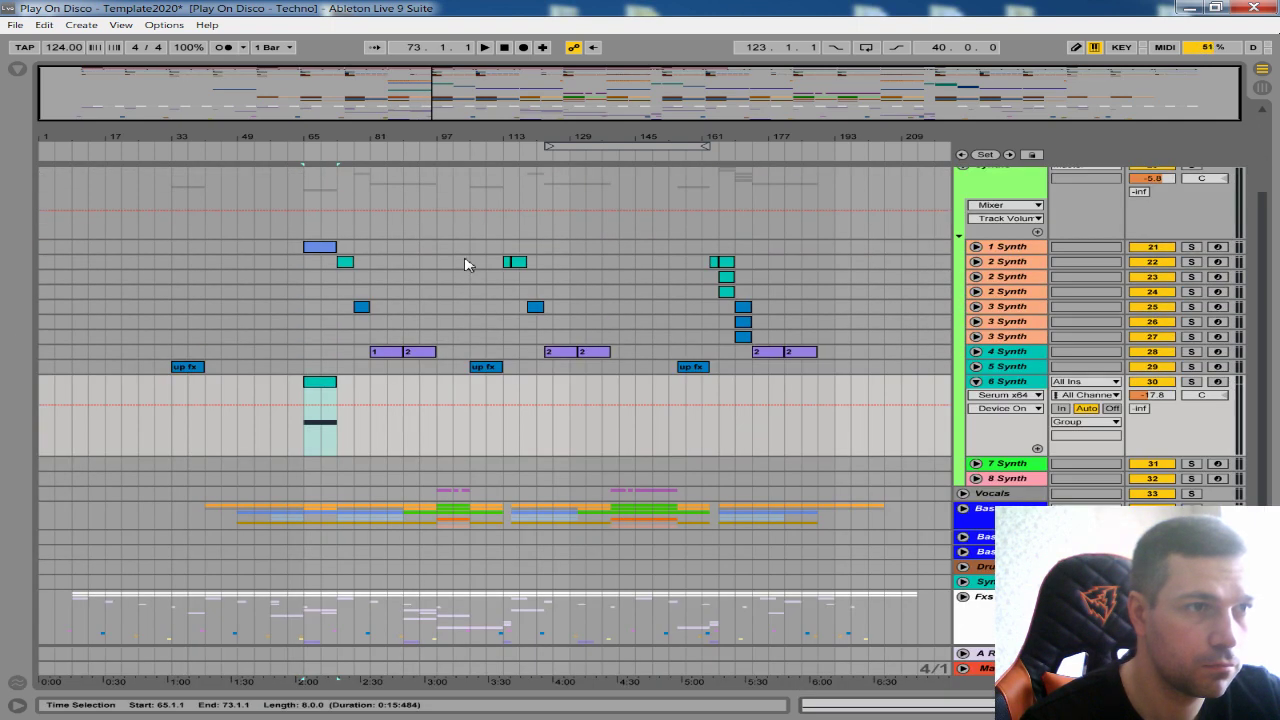
- Look through the 6 Synth track's device chain and save the Live set
{"action": "double_click", "coordinate": [1033, 386]}
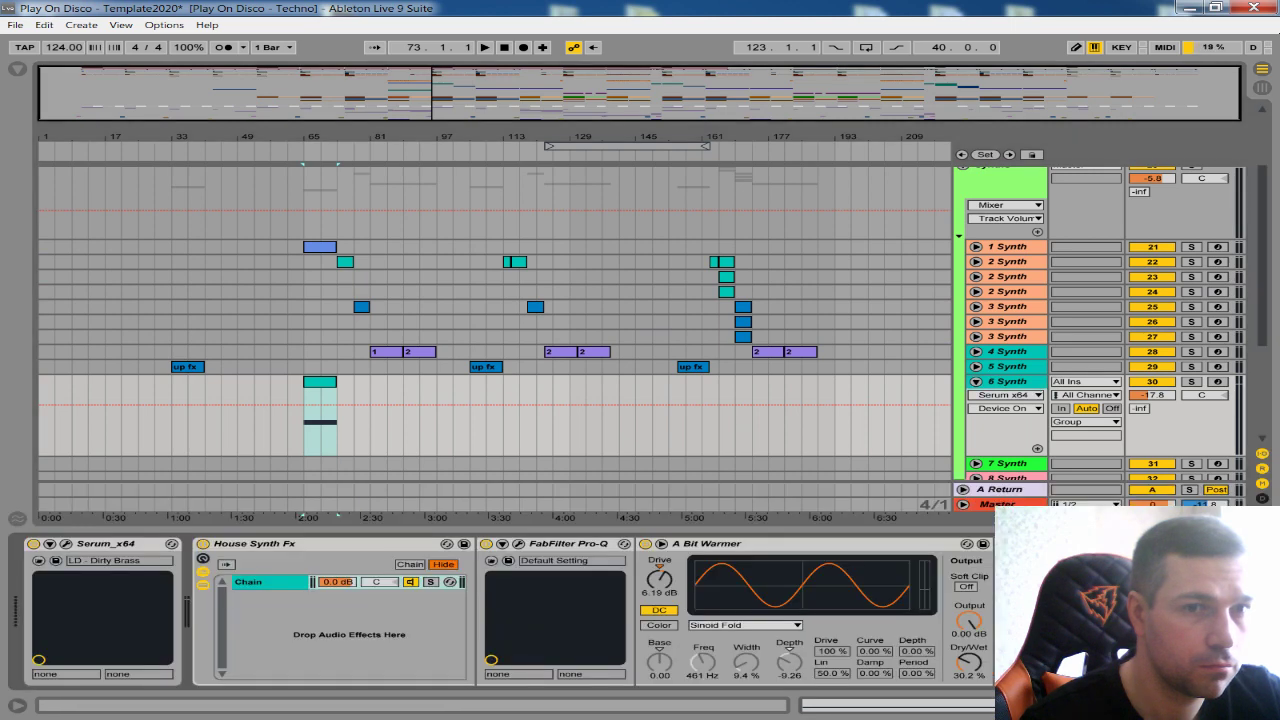
{"action": "scroll", "coordinate": [504, 611], "scroll_direction": "right", "scroll_amount": 10}
{"action": "scroll", "coordinate": [360, 630], "scroll_direction": "left", "scroll_amount": 10}
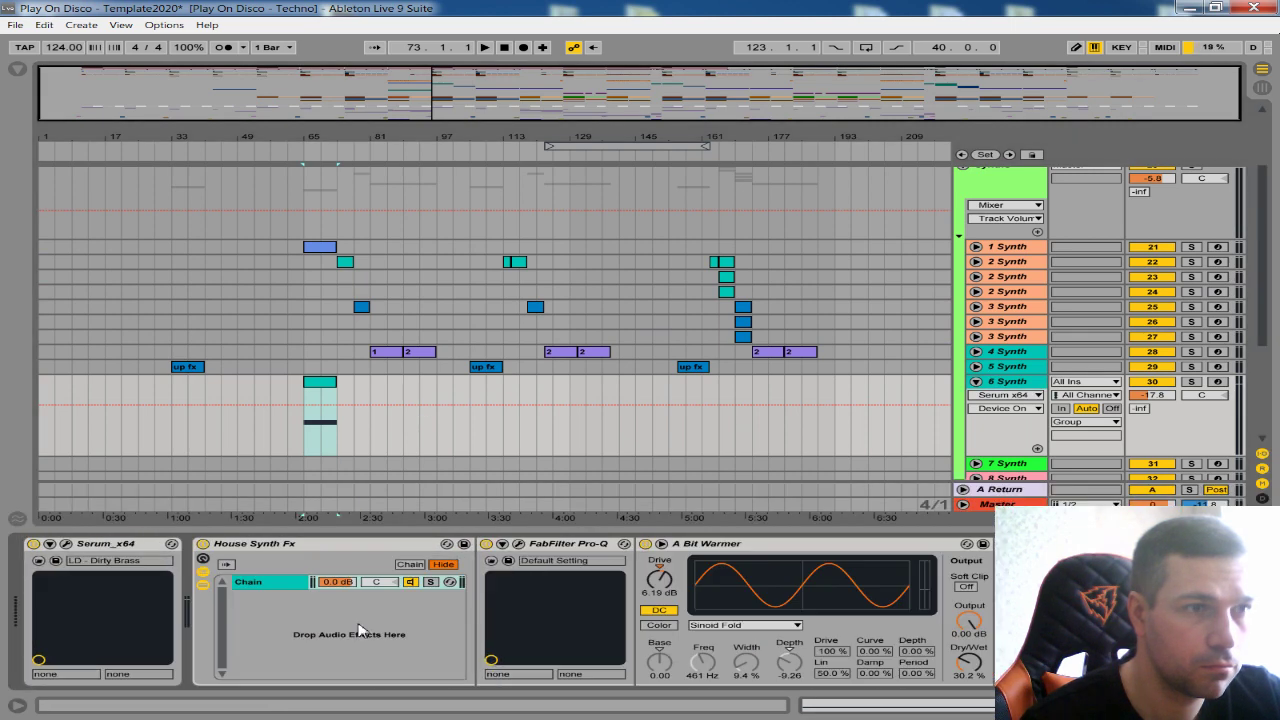
{"action": "key", "text": "ctrl+s"}
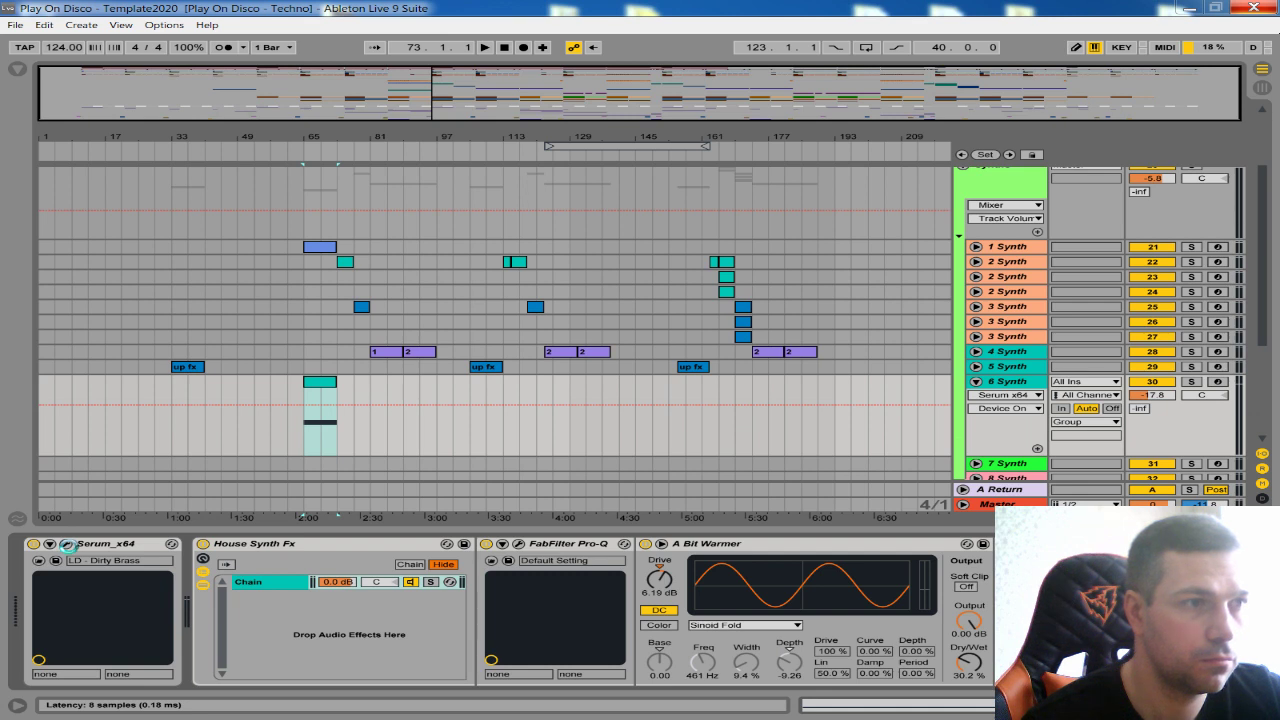
- Load the LD_Weed preset from the Vandalism Shocking Electro House bank into the 6 Synth track's Serum
{"action": "left_click", "coordinate": [66, 545]}
{"action": "left_click", "coordinate": [586, 289]}
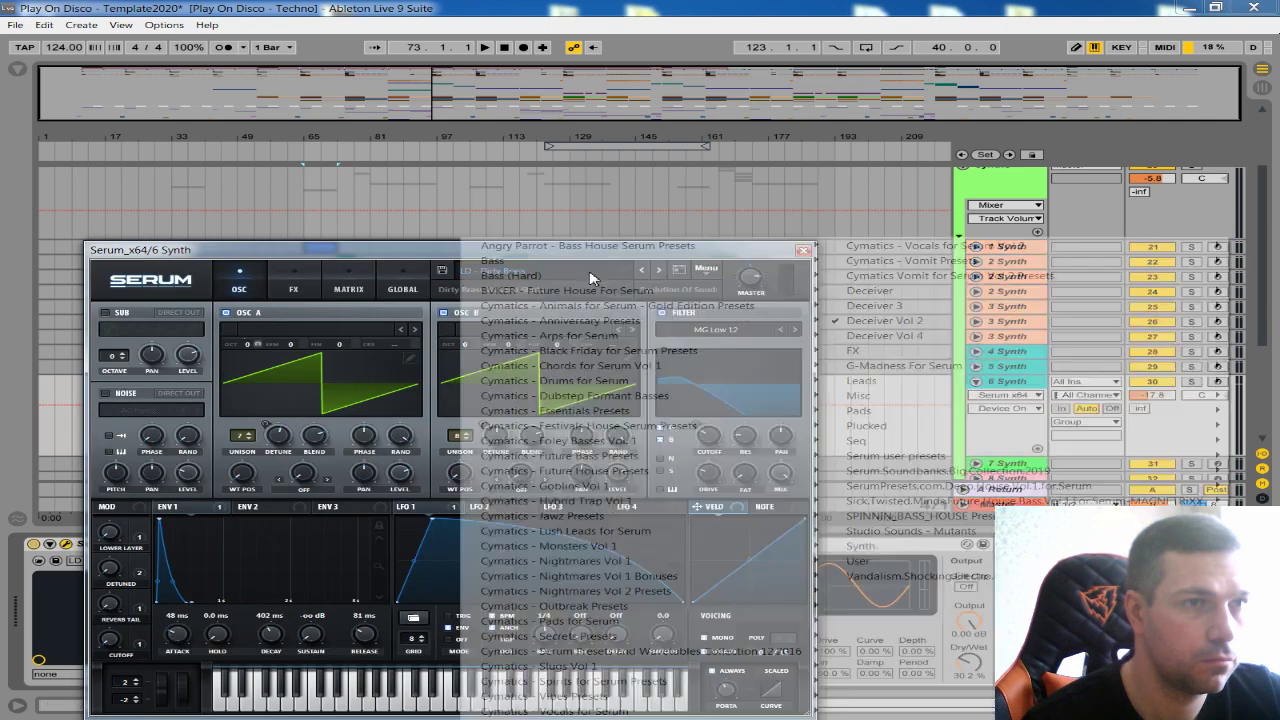
{"action": "mouse_move", "coordinate": [699, 284]}
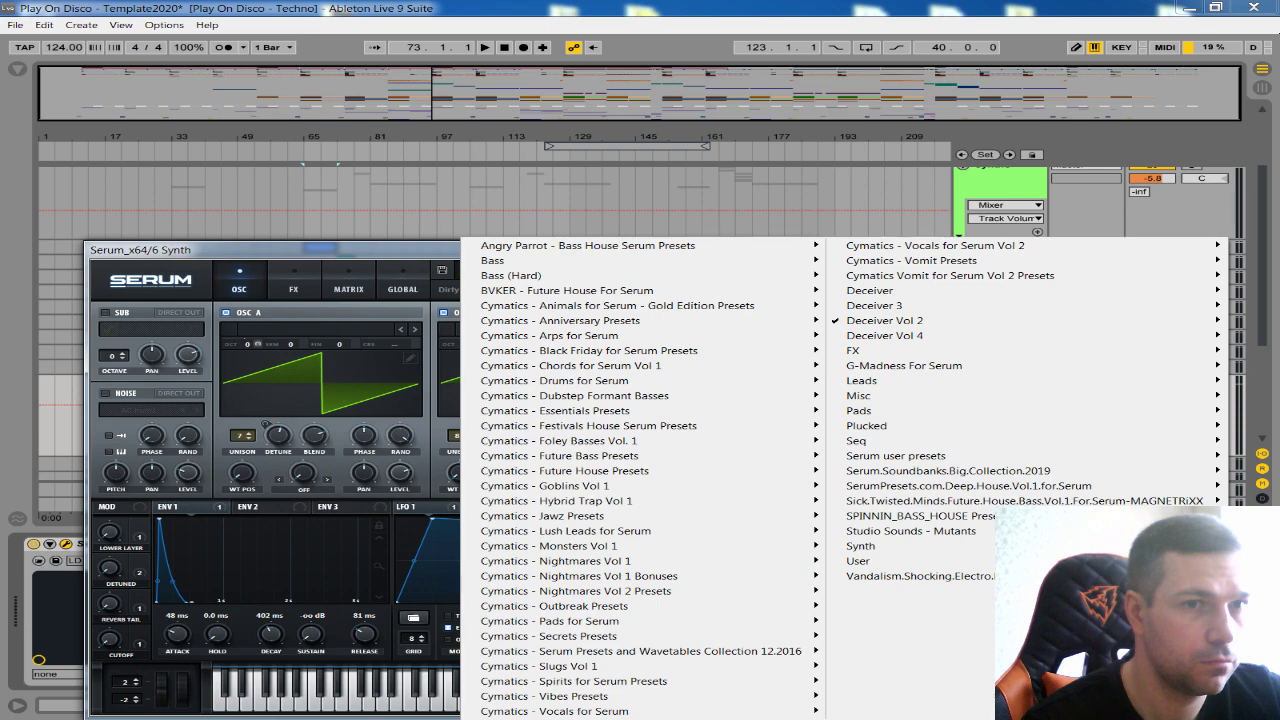
{"action": "mouse_move", "coordinate": [921, 292]}
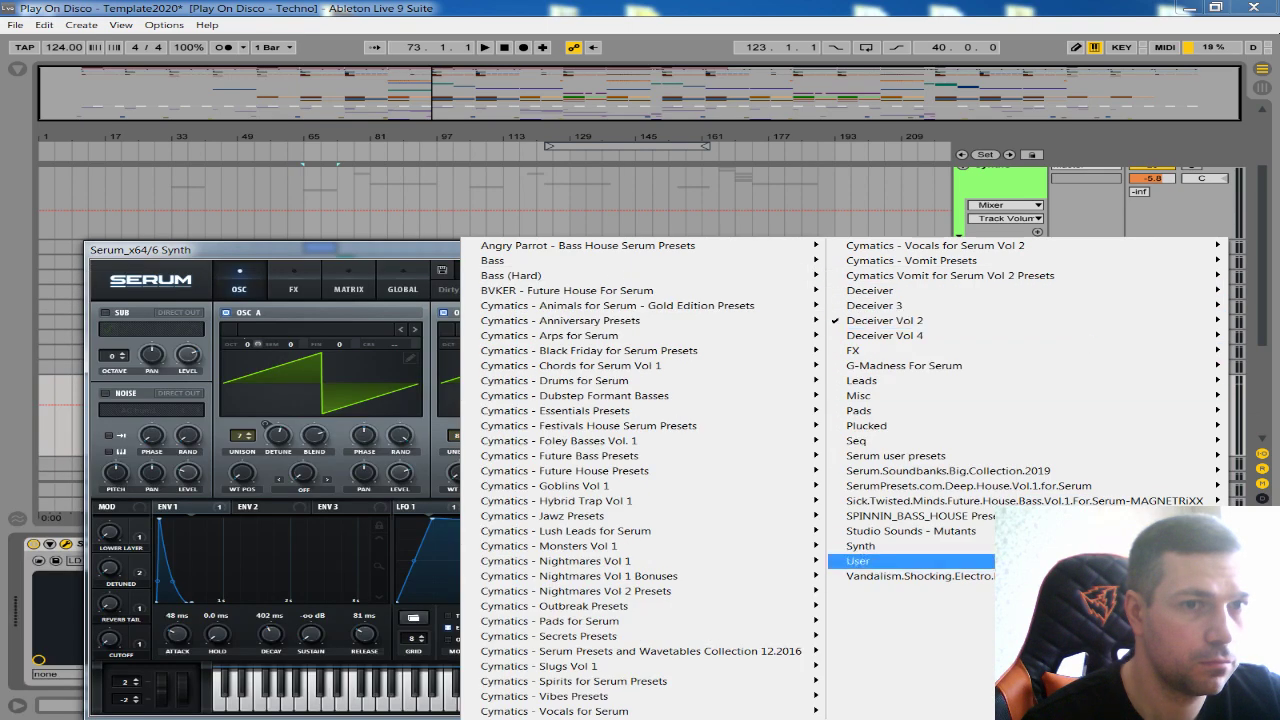
{"action": "mouse_move", "coordinate": [970, 582]}
{"action": "mouse_move", "coordinate": [443, 578]}
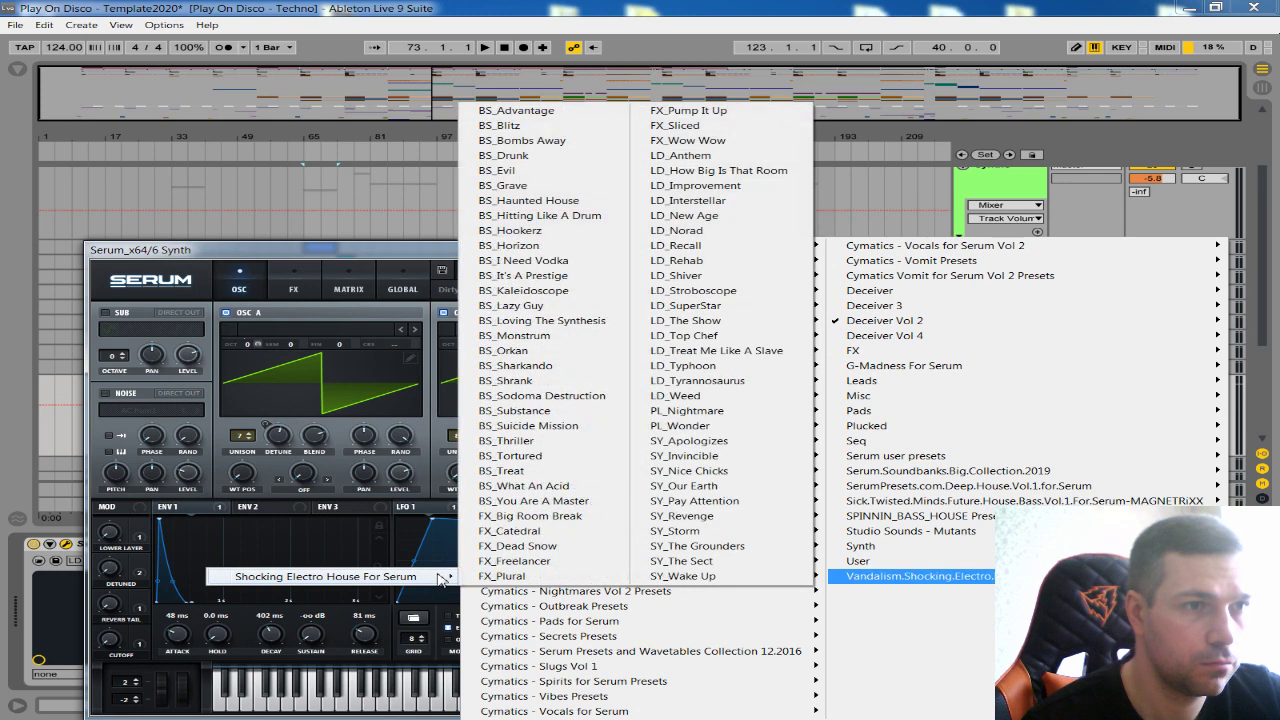
{"action": "left_click", "coordinate": [736, 396]}
- Audition the preset from bar 65, lower the 6 Synth volume to -19.3 dB and close Serum
{"action": "key", "text": "space"}
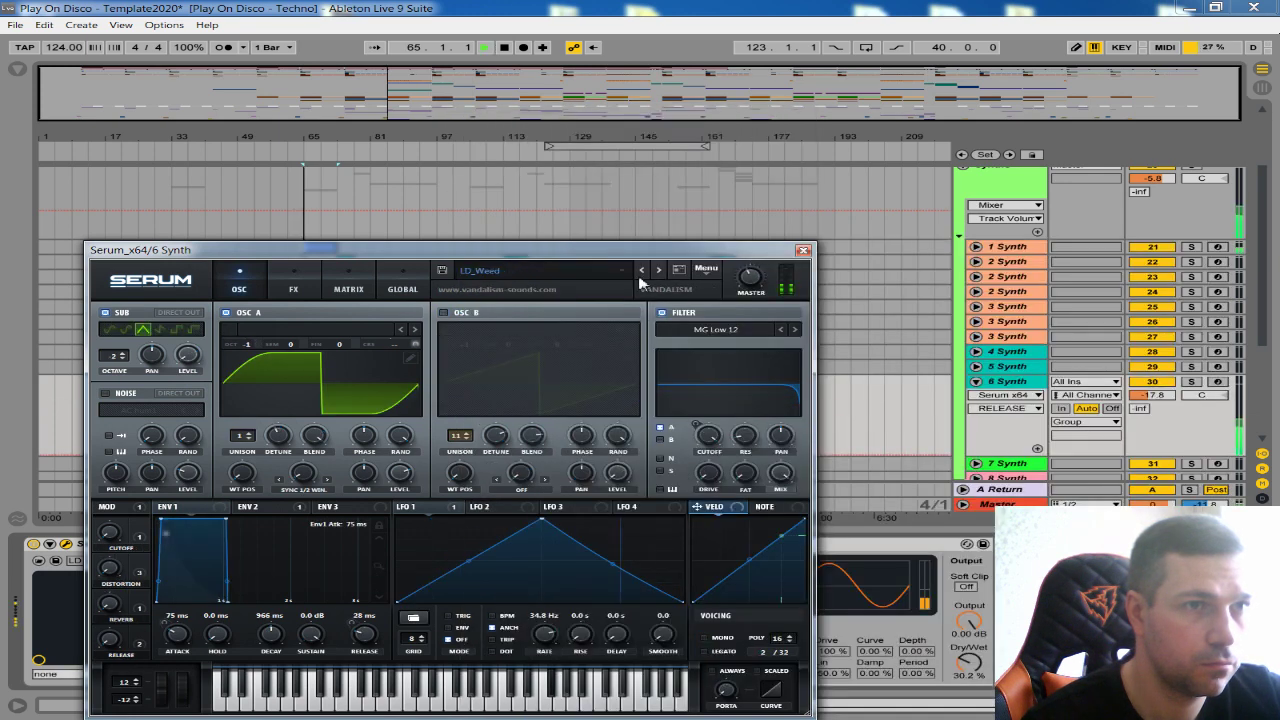
{"action": "left_click_drag", "start_coordinate": [639, 255], "coordinate": [669, 459]}
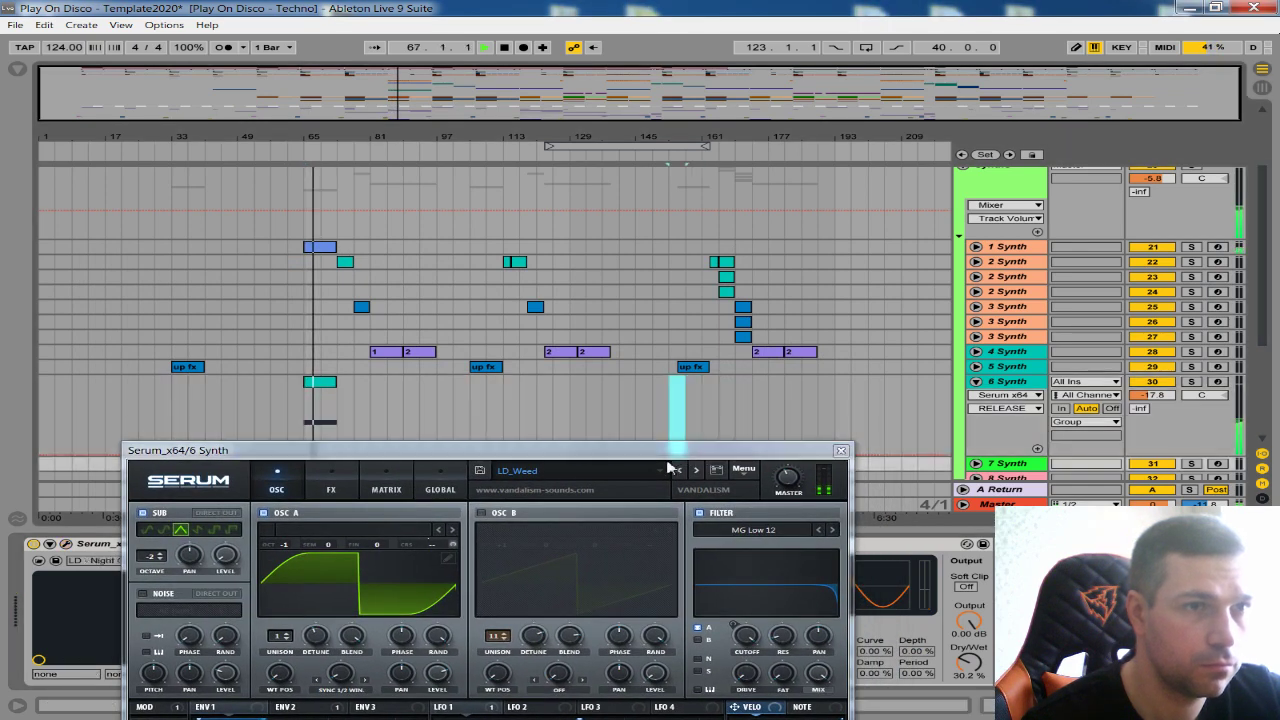
{"action": "left_click_drag", "start_coordinate": [670, 453], "coordinate": [680, 463]}
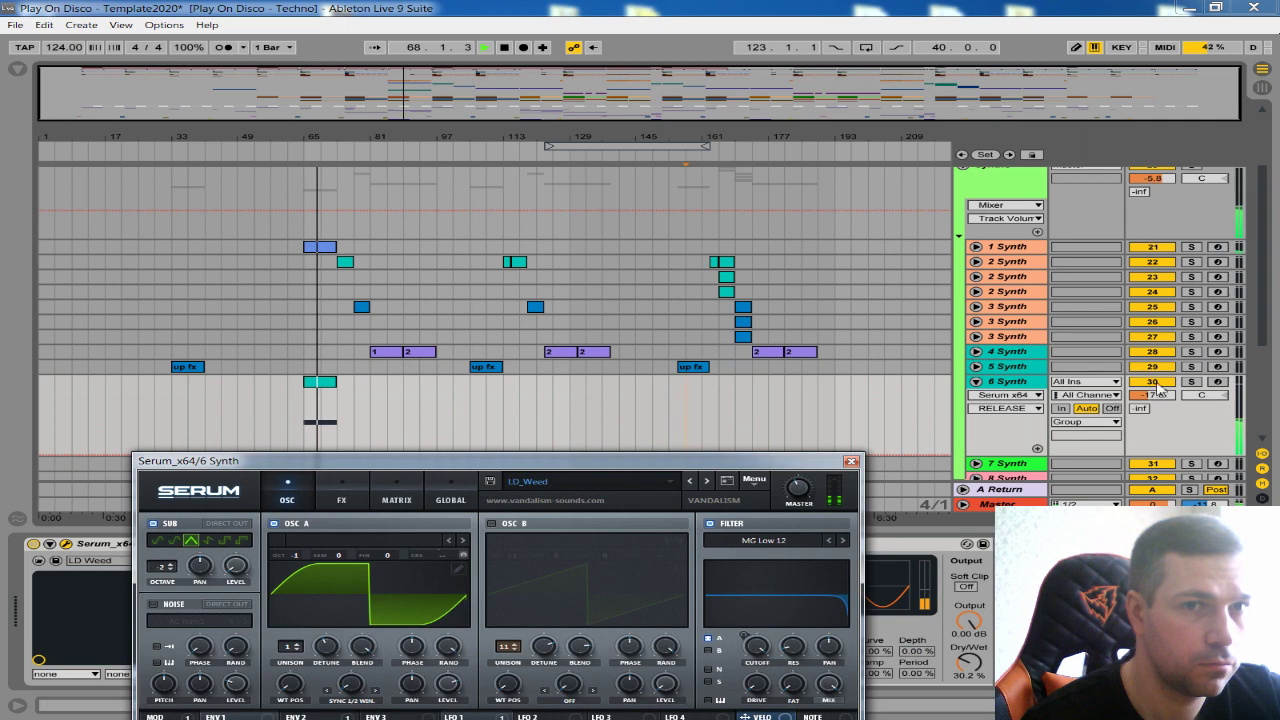
{"action": "left_click_drag", "start_coordinate": [1142, 388], "coordinate": [1142, 430]}
{"action": "left_click", "coordinate": [851, 461]}
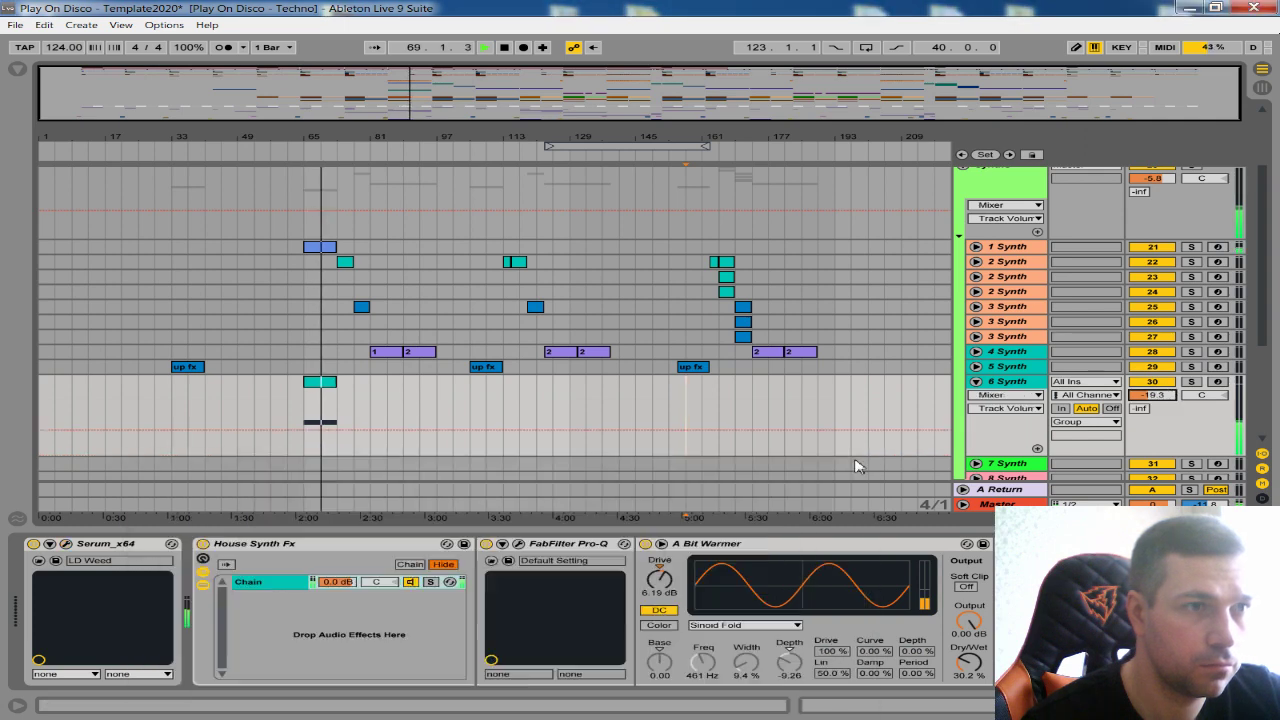
- Transpose the 6 Synth clip's note up one octave to F#5 and lower the track volume to -25.7 dB during playback
{"action": "double_click", "coordinate": [328, 383]}
{"action": "left_click_drag", "start_coordinate": [613, 529], "coordinate": [618, 318]}
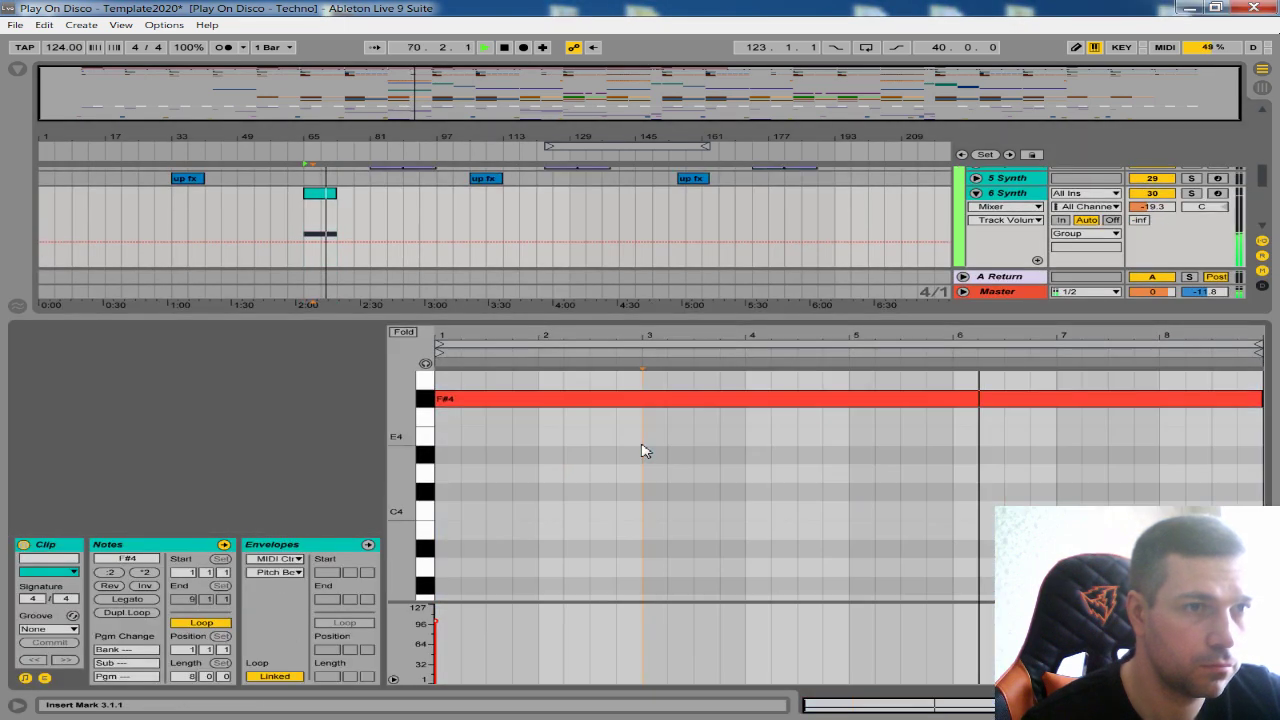
{"action": "key", "text": "space"}
{"action": "key", "text": "shift+Up"}
{"action": "key", "text": "space"}
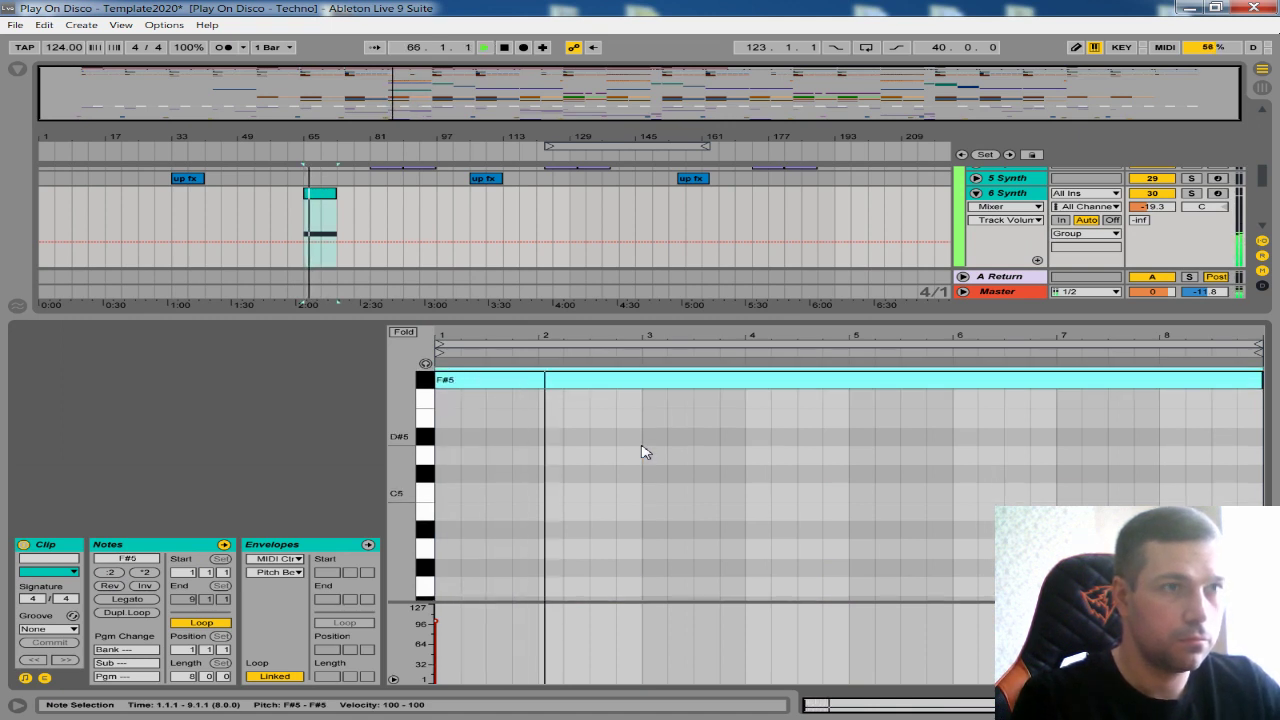
{"action": "left_click_drag", "start_coordinate": [1152, 206], "coordinate": [1151, 209]}
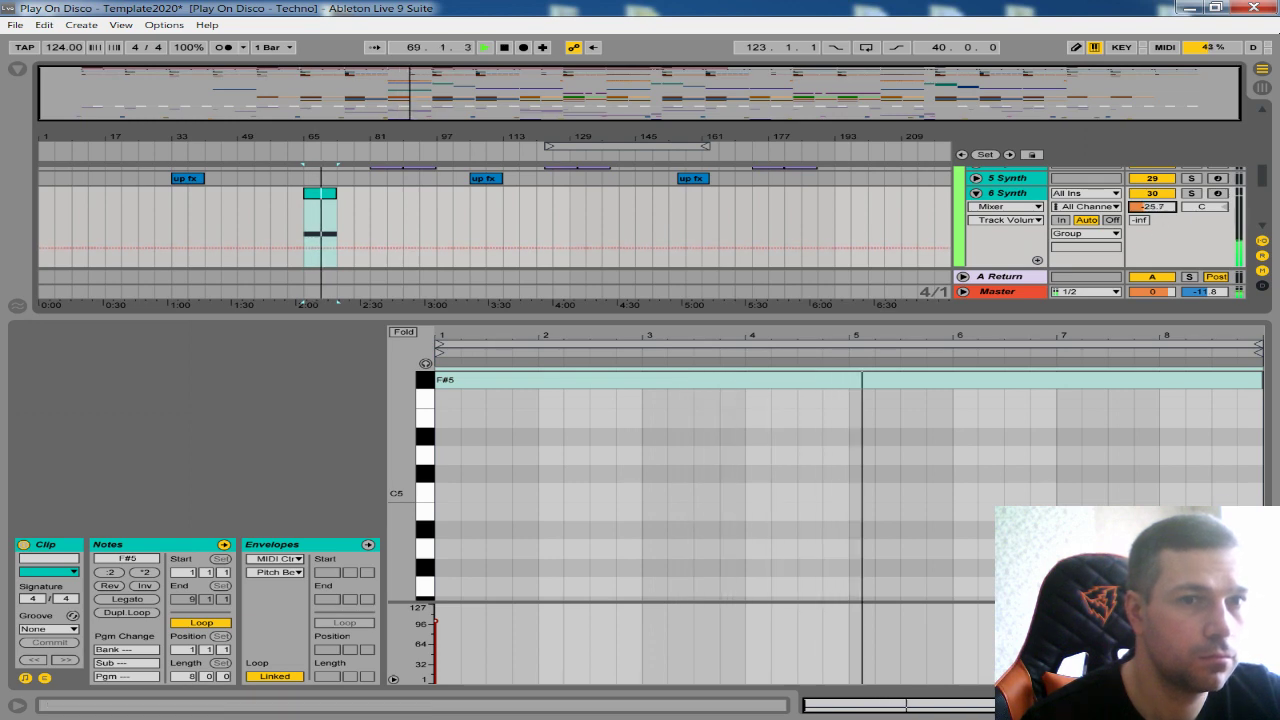
- Boost the low-mid band in the 6 Synth track's FabFilter Pro-Q during playback and close the equalizer
{"action": "key", "text": "ctrl+alt+l"}
{"action": "scroll", "coordinate": [378, 360], "scroll_direction": "up", "scroll_amount": 1}
{"action": "scroll", "coordinate": [378, 360], "scroll_direction": "up", "scroll_amount": 1}
{"action": "left_click", "coordinate": [359, 414]}
{"action": "left_click_drag", "start_coordinate": [342, 140], "coordinate": [343, 163]}
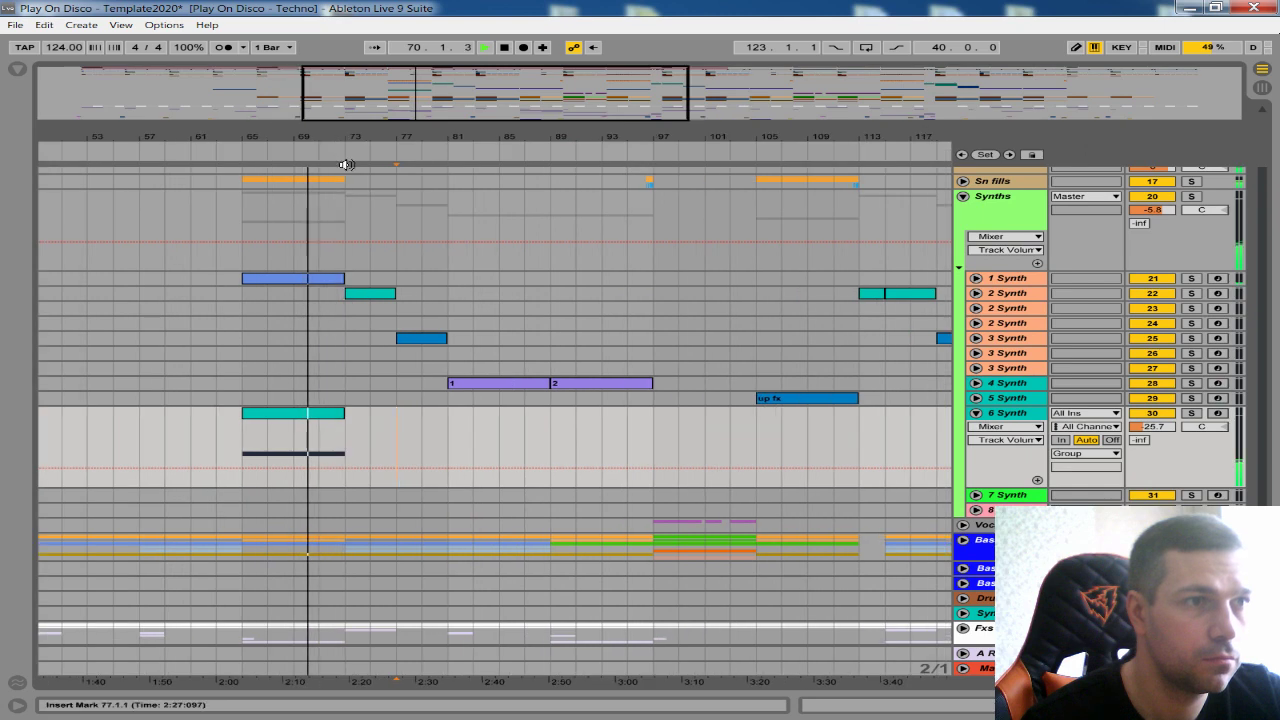
{"action": "double_click", "coordinate": [1020, 412]}
{"action": "left_click", "coordinate": [518, 544]}
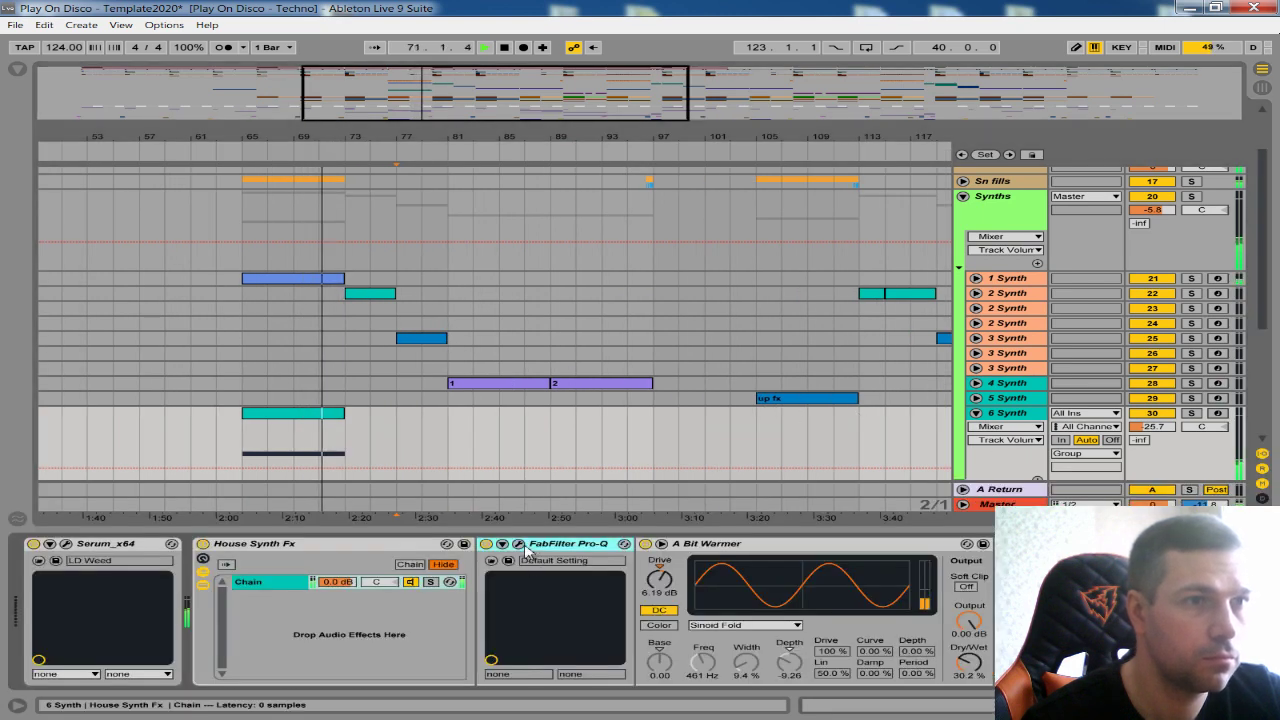
{"action": "left_click_drag", "start_coordinate": [232, 182], "coordinate": [308, 138]}
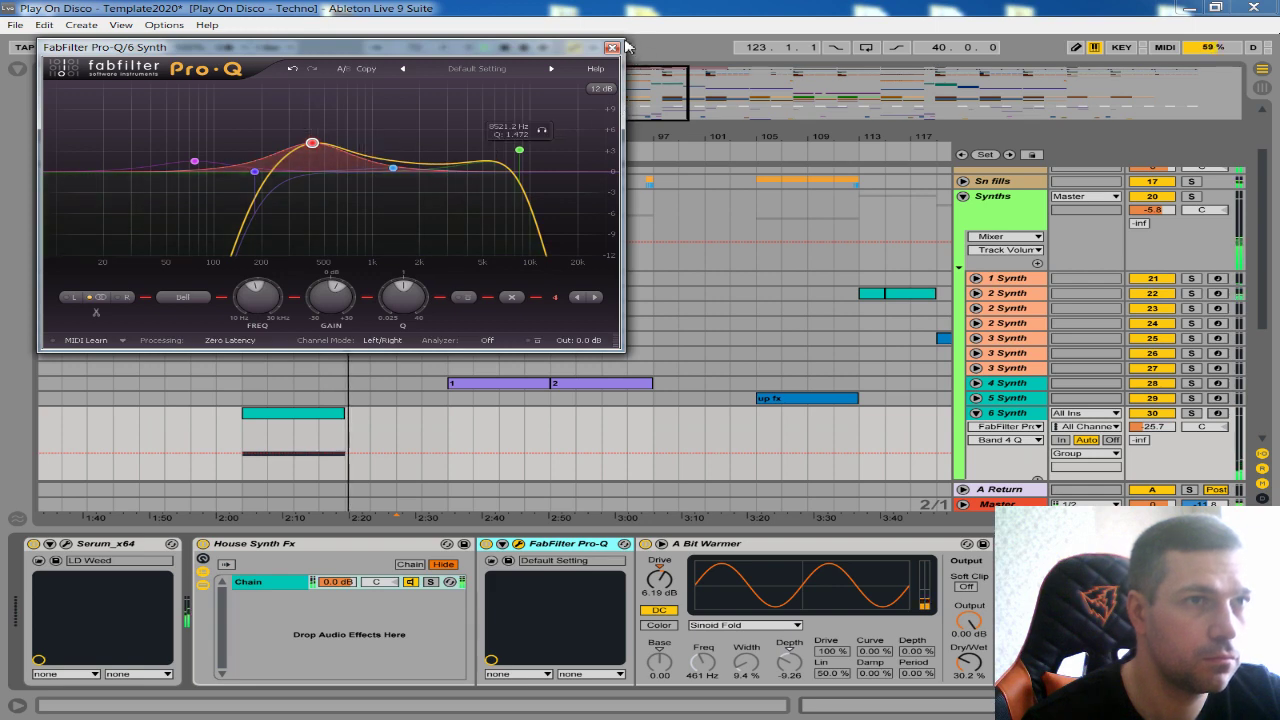
{"action": "left_click", "coordinate": [612, 47]}
- Recolor the 6 Synth clip at bar 65 to dark yellow
{"action": "scroll", "coordinate": [434, 317], "scroll_direction": "down", "scroll_amount": 3}
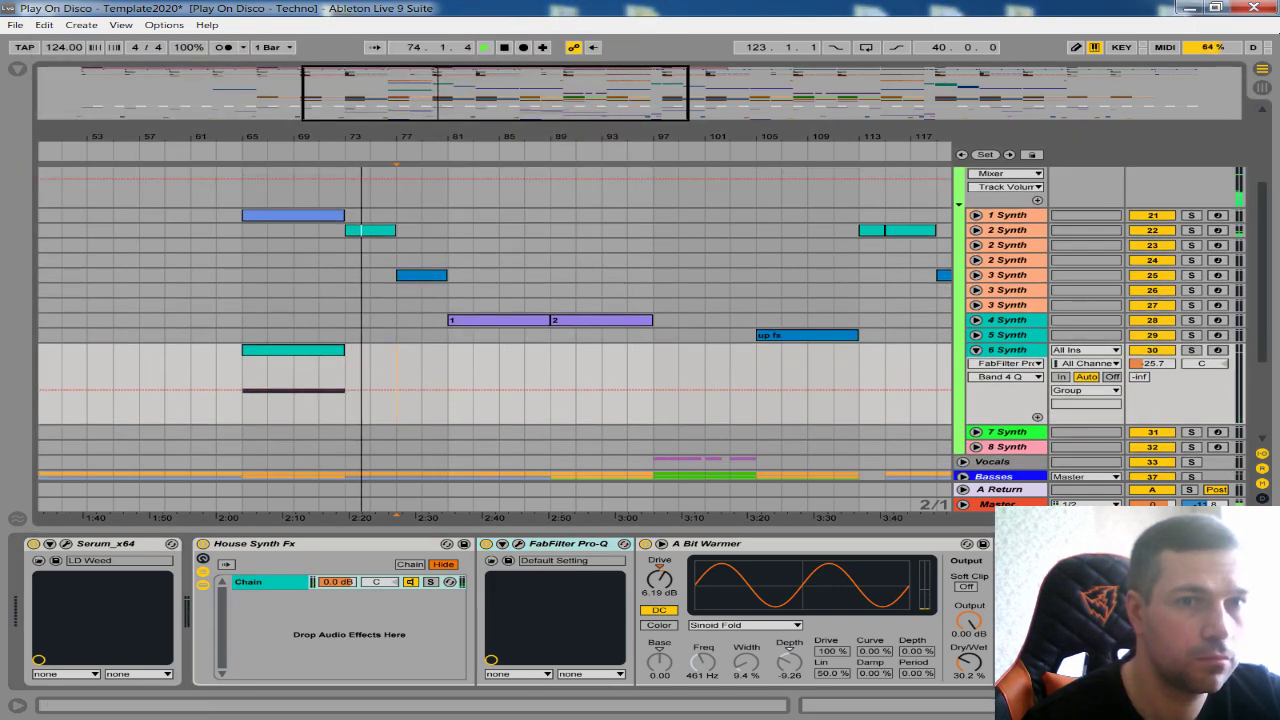
{"action": "left_click", "coordinate": [1262, 706]}
{"action": "scroll", "coordinate": [345, 435], "scroll_direction": "down", "scroll_amount": 4}
{"action": "scroll", "coordinate": [338, 440], "scroll_direction": "up", "scroll_amount": 2}
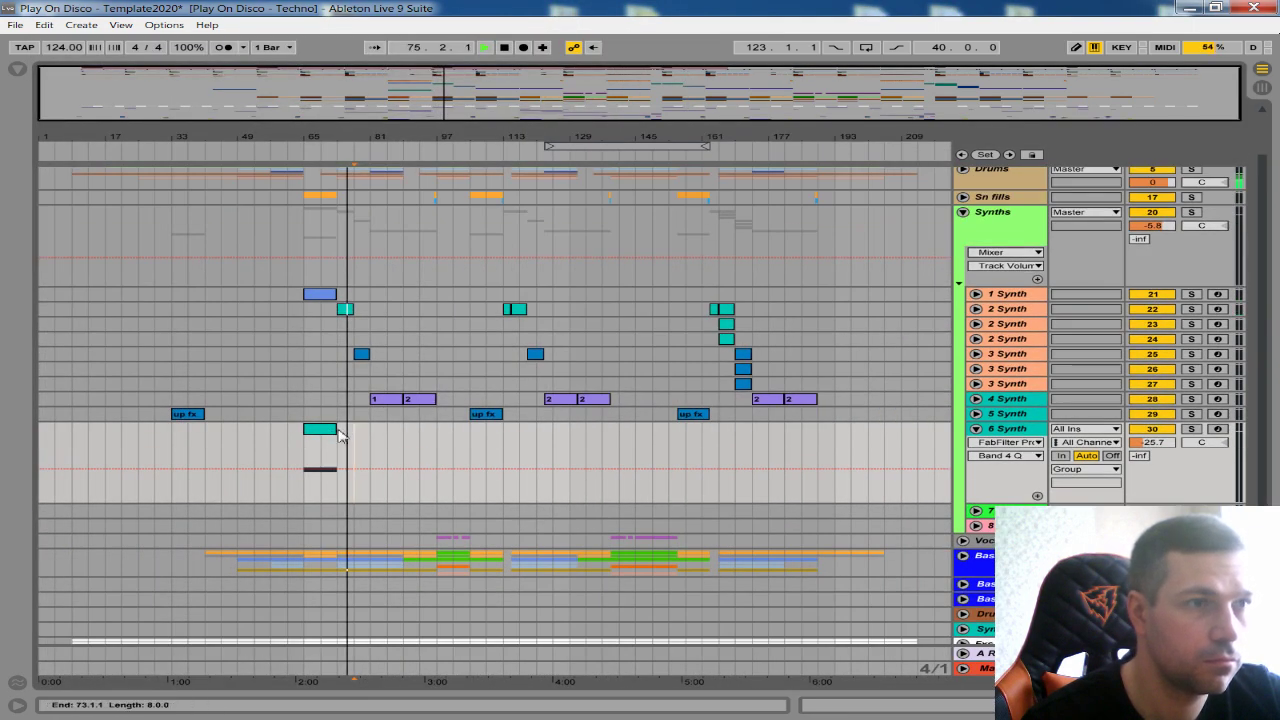
{"action": "right_click", "coordinate": [330, 430]}
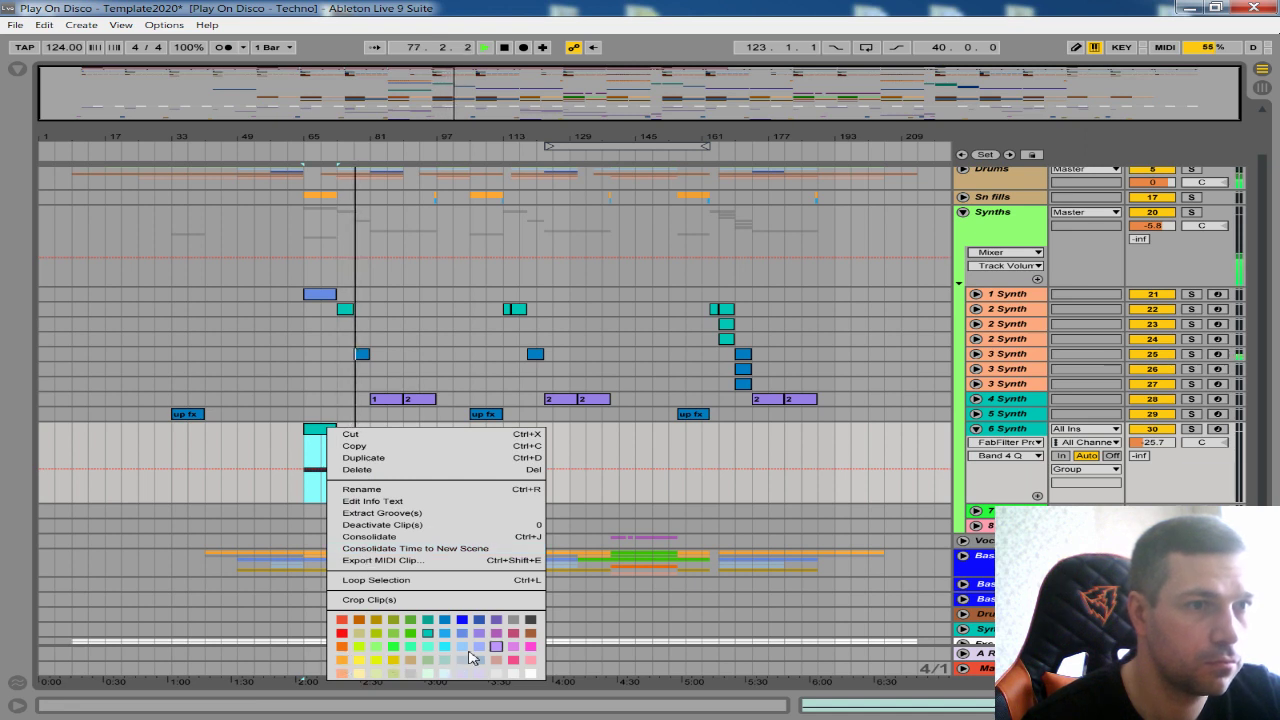
{"action": "left_click", "coordinate": [376, 619]}
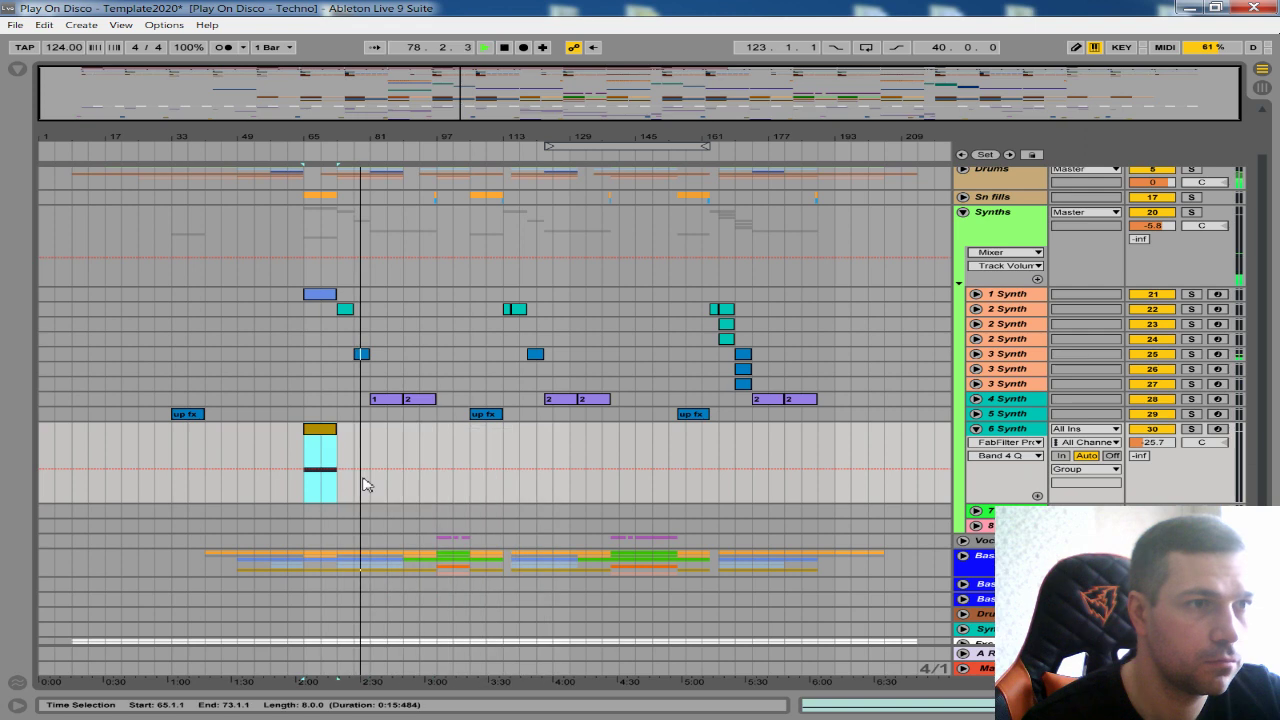
- Audition the 6 Synth clip in the mix from bar 65 and lower the track volume to -27.5 dB
{"action": "left_click", "coordinate": [306, 458]}
{"action": "key", "text": "space"}
{"action": "key", "text": "space"}
{"action": "mouse_move", "coordinate": [362, 138]}
{"action": "left_mouse_down"}
{"action": "mouse_move", "coordinate": [404, 305]}
{"action": "mouse_move", "coordinate": [328, 285]}
{"action": "mouse_move", "coordinate": [325, 295]}
{"action": "left_mouse_up"}
{"action": "scroll", "coordinate": [406, 309], "scroll_direction": "up", "scroll_amount": 2}
{"action": "left_click_drag", "start_coordinate": [424, 138], "coordinate": [442, 215]}
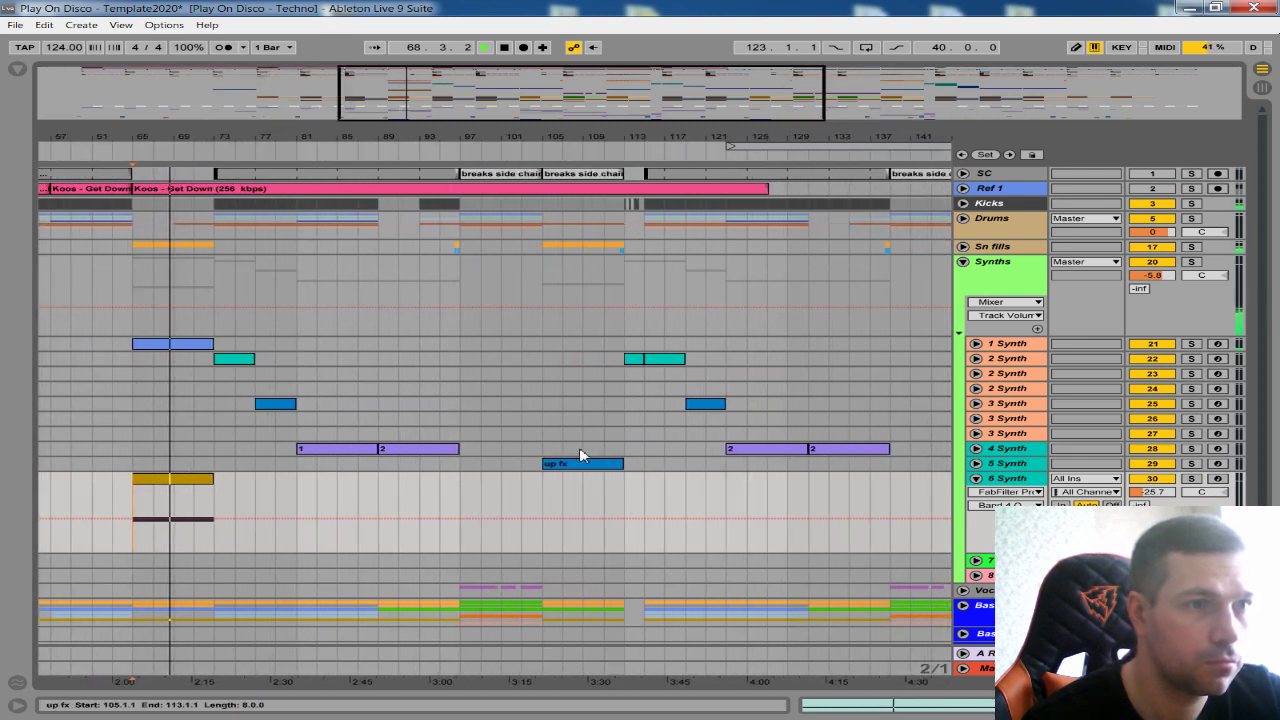
{"action": "left_click", "coordinate": [194, 482]}
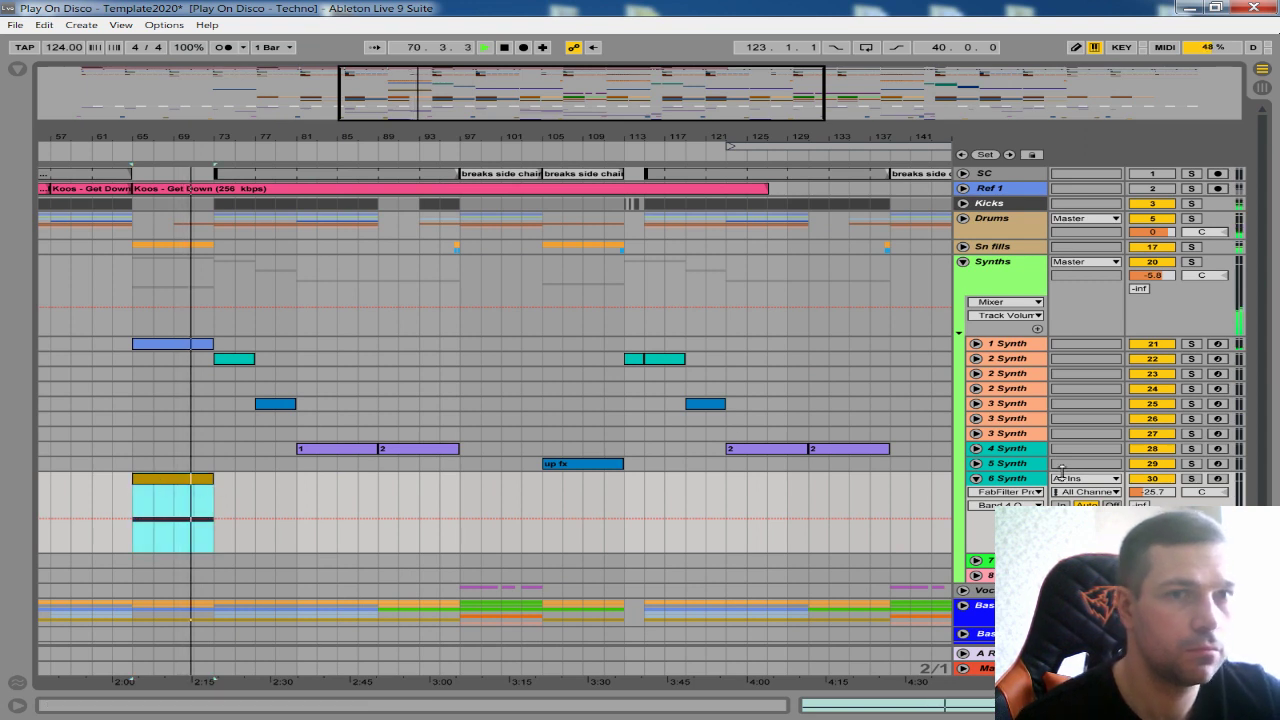
{"action": "left_click_drag", "start_coordinate": [1144, 494], "coordinate": [1144, 501]}
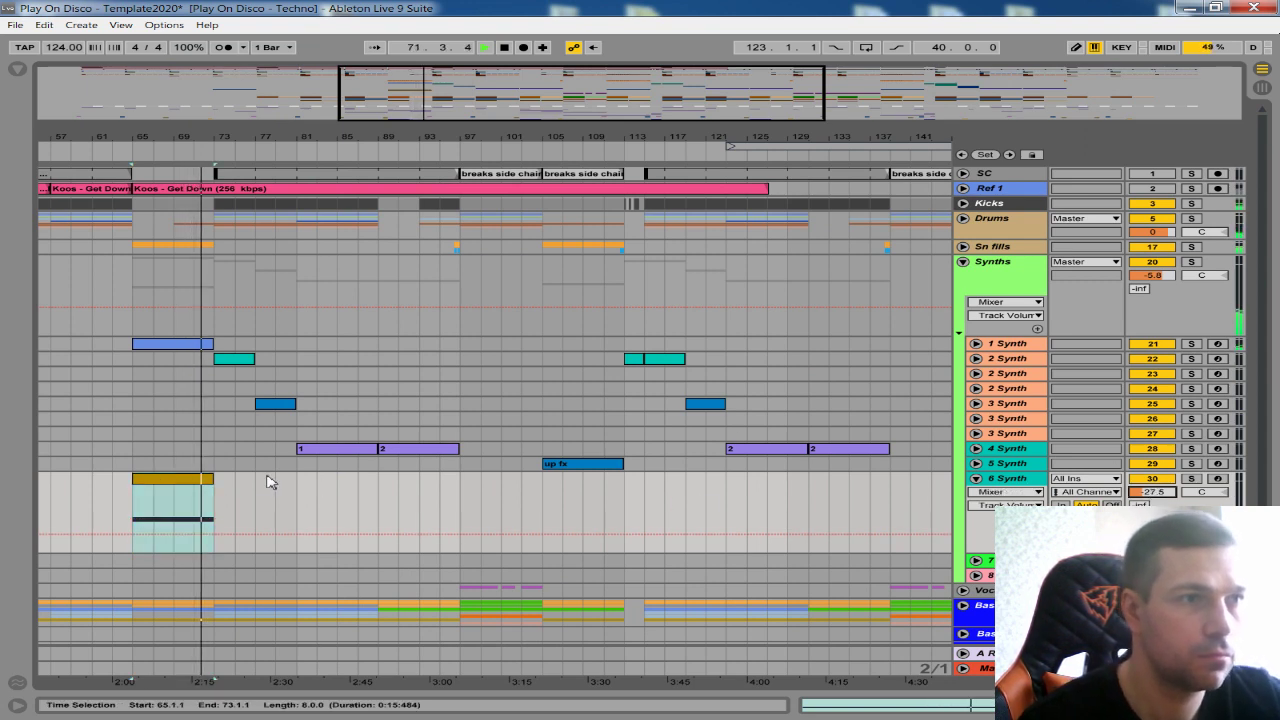
- Copy the 6 Synth clip to bar 97 and audition the arrangement from there
{"action": "left_click_drag", "start_coordinate": [166, 487], "coordinate": [494, 487]}
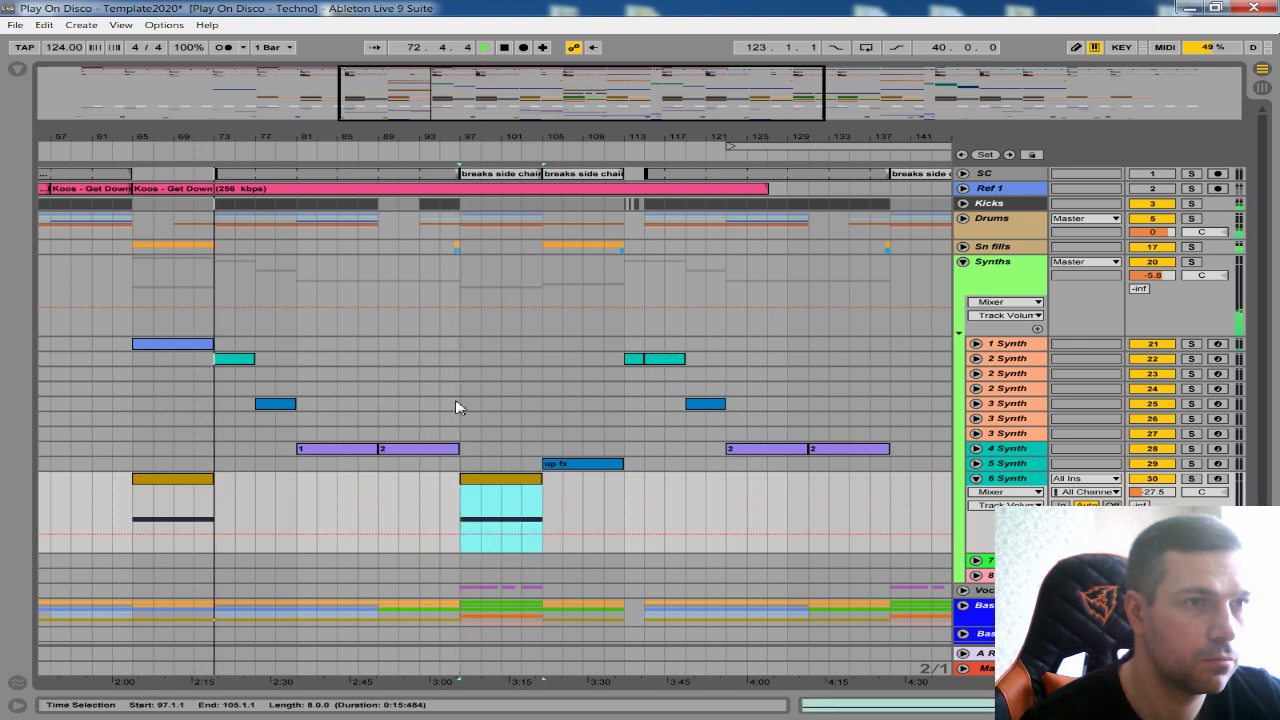
{"action": "left_click", "coordinate": [379, 332]}
{"action": "key", "text": "space"}
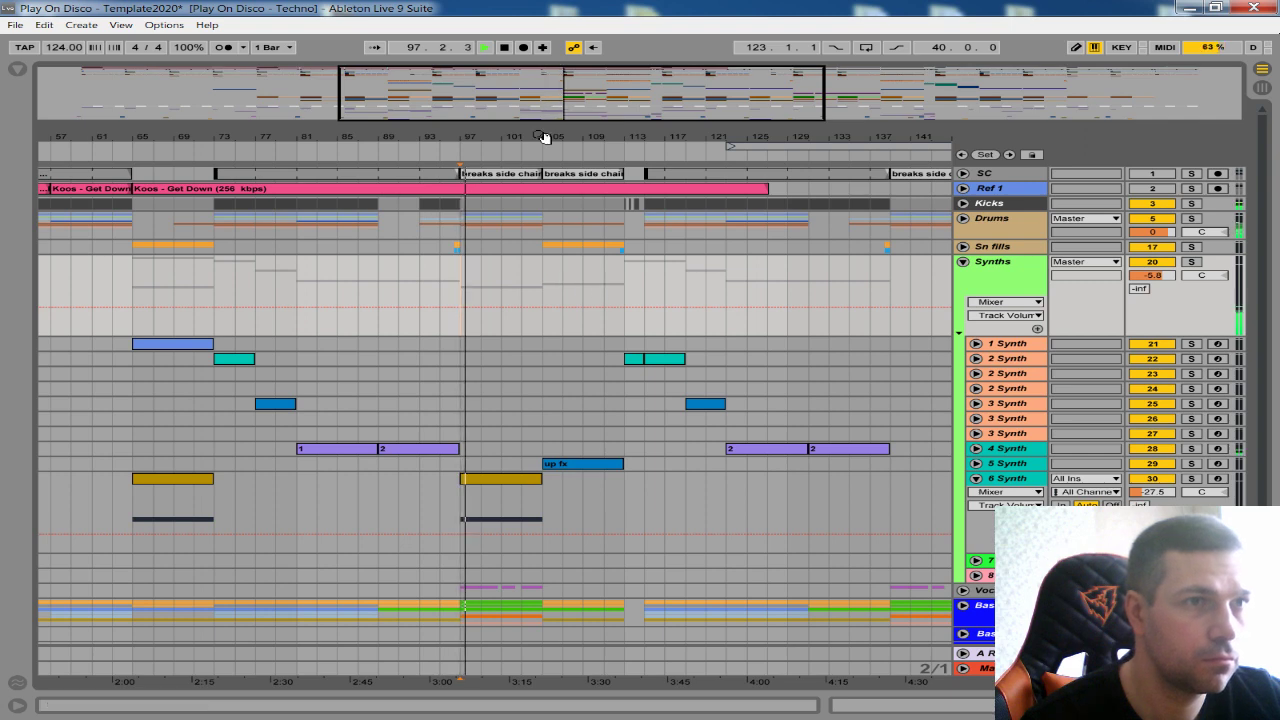
- Move the 6 Synth clip from bar 97 to bar 105 and audition it from its new position
{"action": "left_click_drag", "start_coordinate": [546, 138], "coordinate": [527, 237]}
{"action": "left_click_drag", "start_coordinate": [504, 140], "coordinate": [504, 118]}
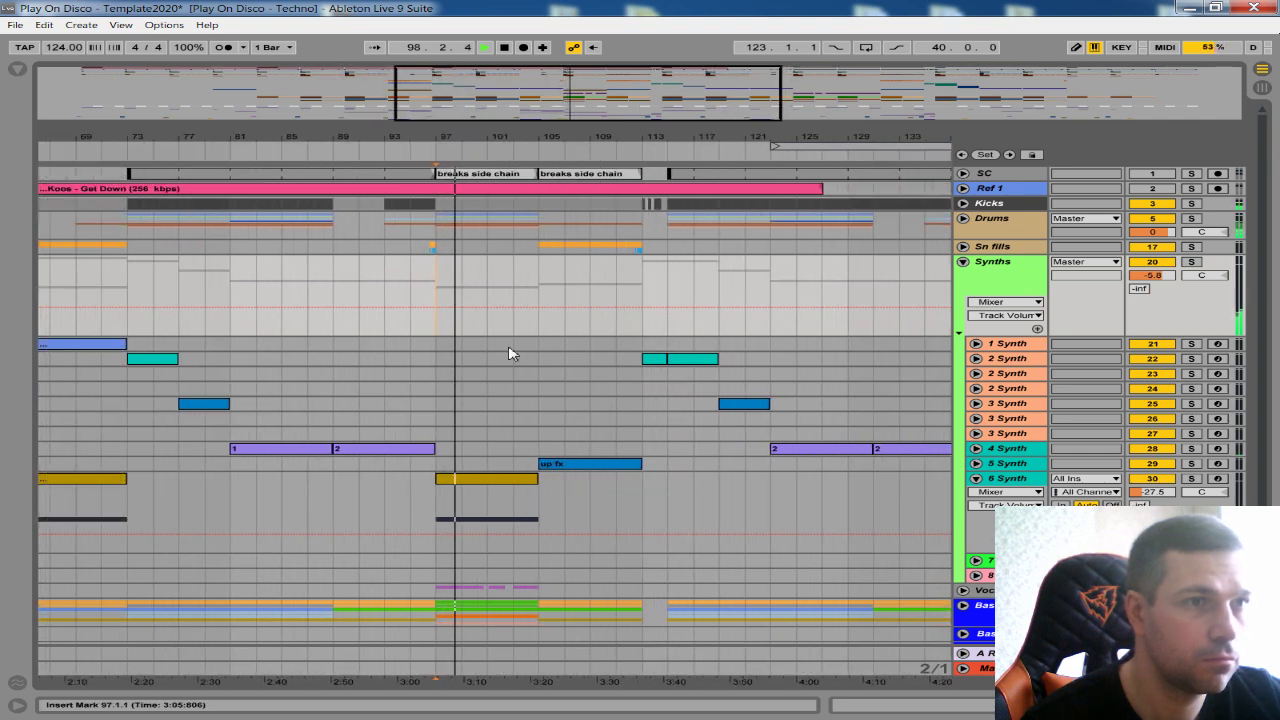
{"action": "left_click_drag", "start_coordinate": [487, 480], "coordinate": [576, 486]}
{"action": "key", "text": "space"}
{"action": "left_click_drag", "start_coordinate": [607, 139], "coordinate": [447, 119]}
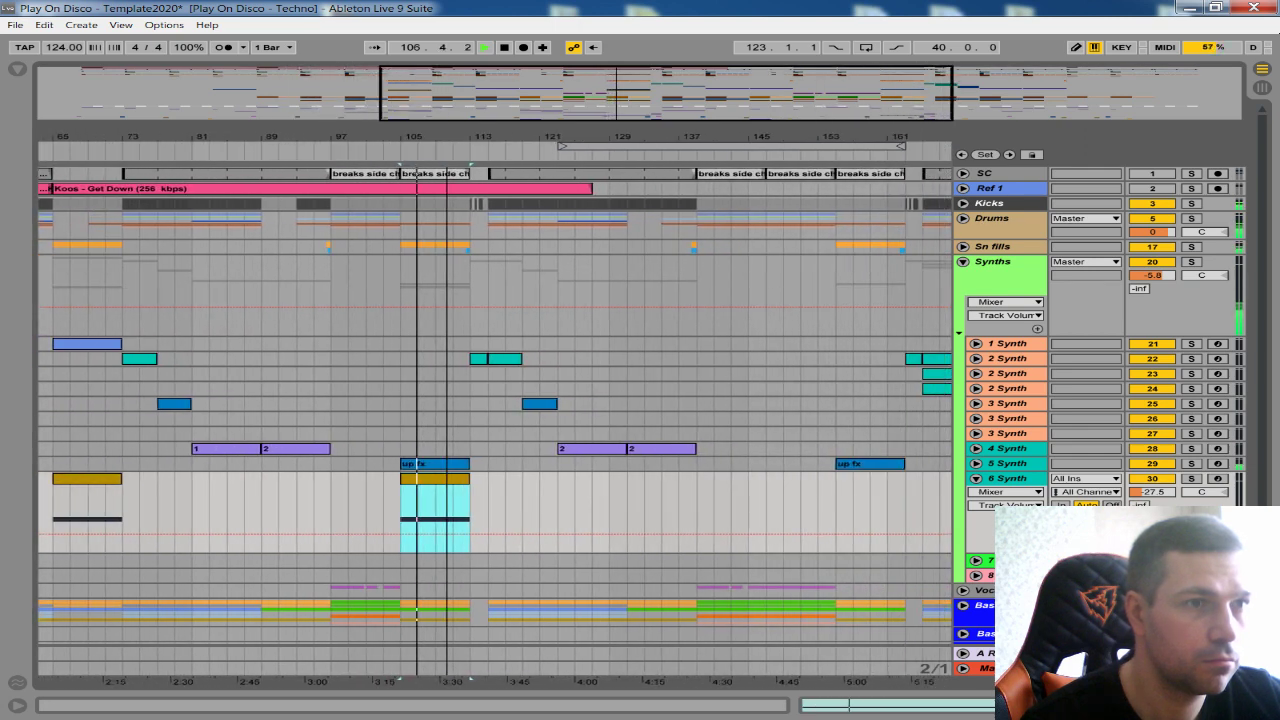
- Rename the 6 Synth clip at bar 105 as up
{"action": "mouse_move", "coordinate": [437, 486]}
{"action": "left_mouse_down"}
{"action": "mouse_move", "coordinate": [503, 487]}
{"action": "mouse_move", "coordinate": [441, 489]}
{"action": "left_mouse_up"}
{"action": "right_click", "coordinate": [433, 482]}
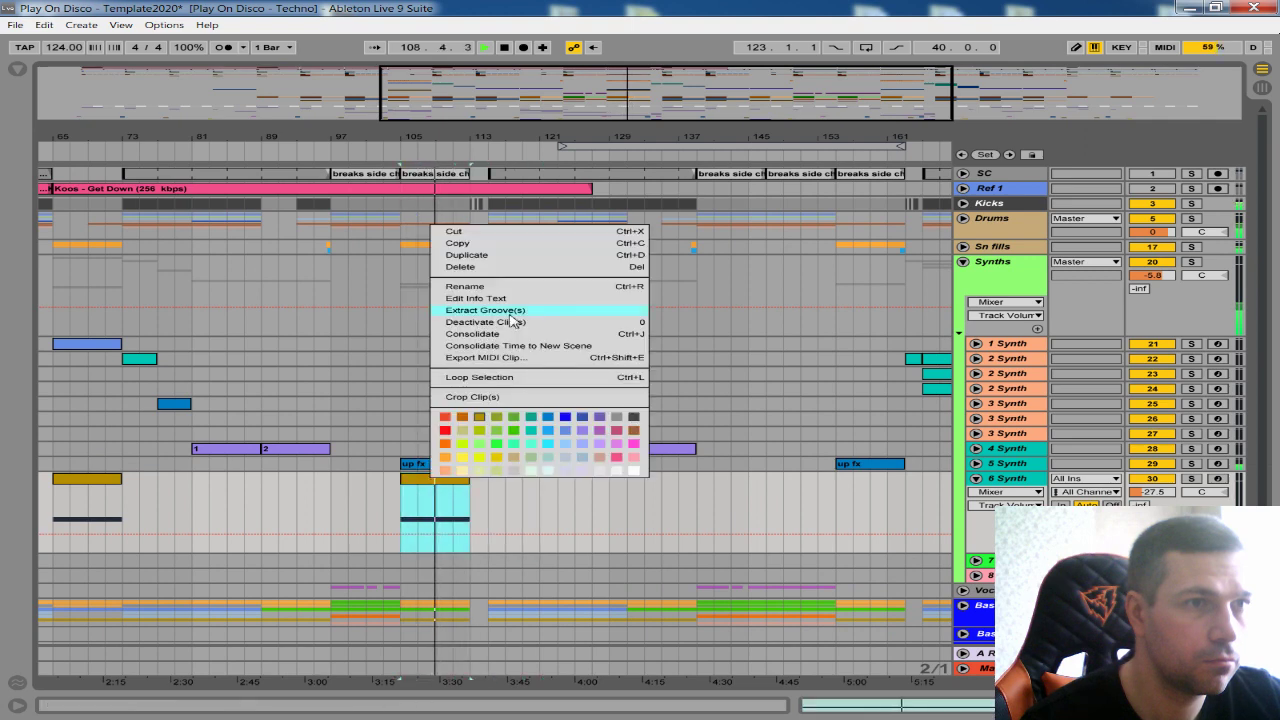
{"action": "left_click", "coordinate": [511, 287]}
{"action": "type", "text": "up"}
{"action": "key", "text": "Return"}
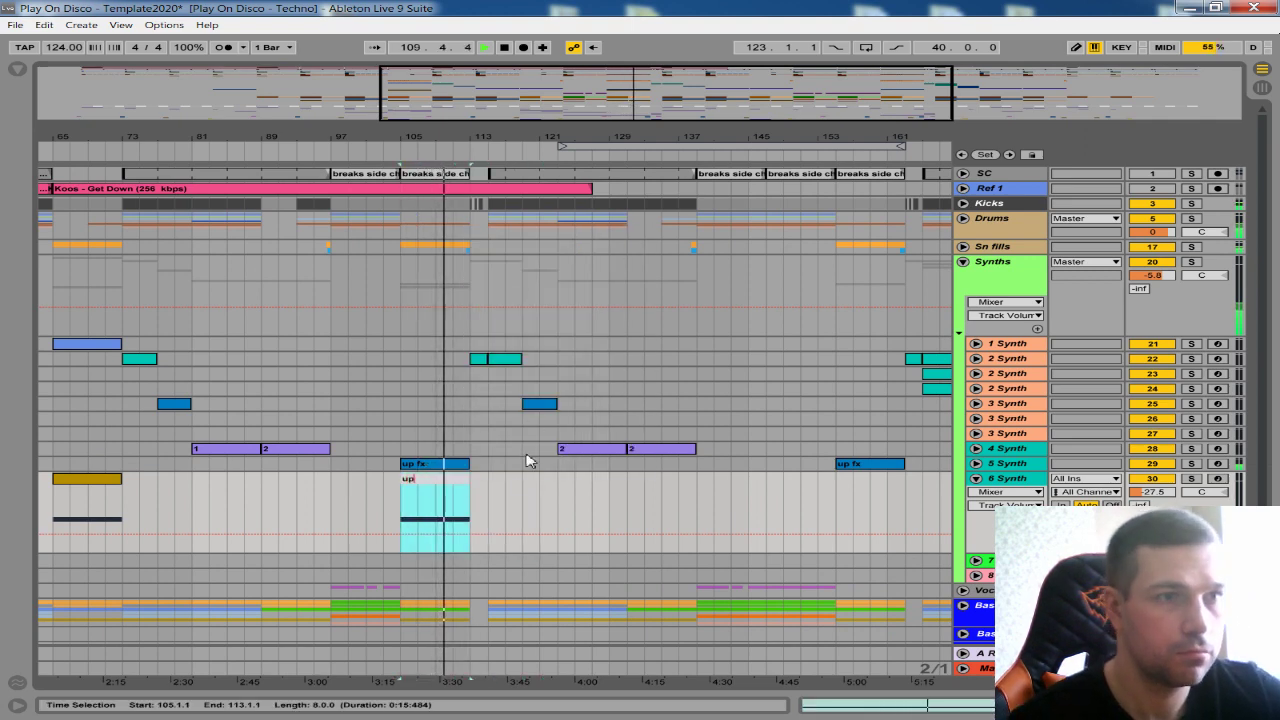
- Draw a pitch bend envelope in the up clip that rises steadily from the centre to the maximum over its eight bars
{"action": "double_click", "coordinate": [461, 484]}
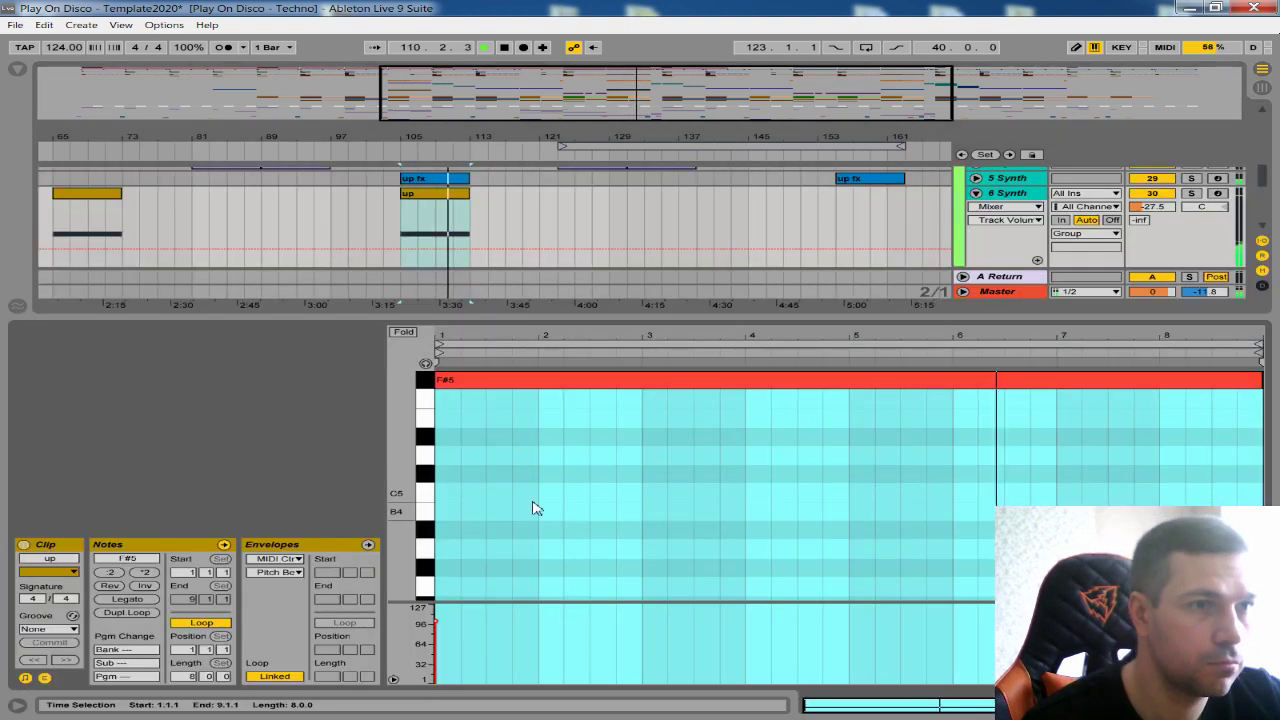
{"action": "left_click", "coordinate": [44, 678]}
{"action": "left_click", "coordinate": [44, 678]}
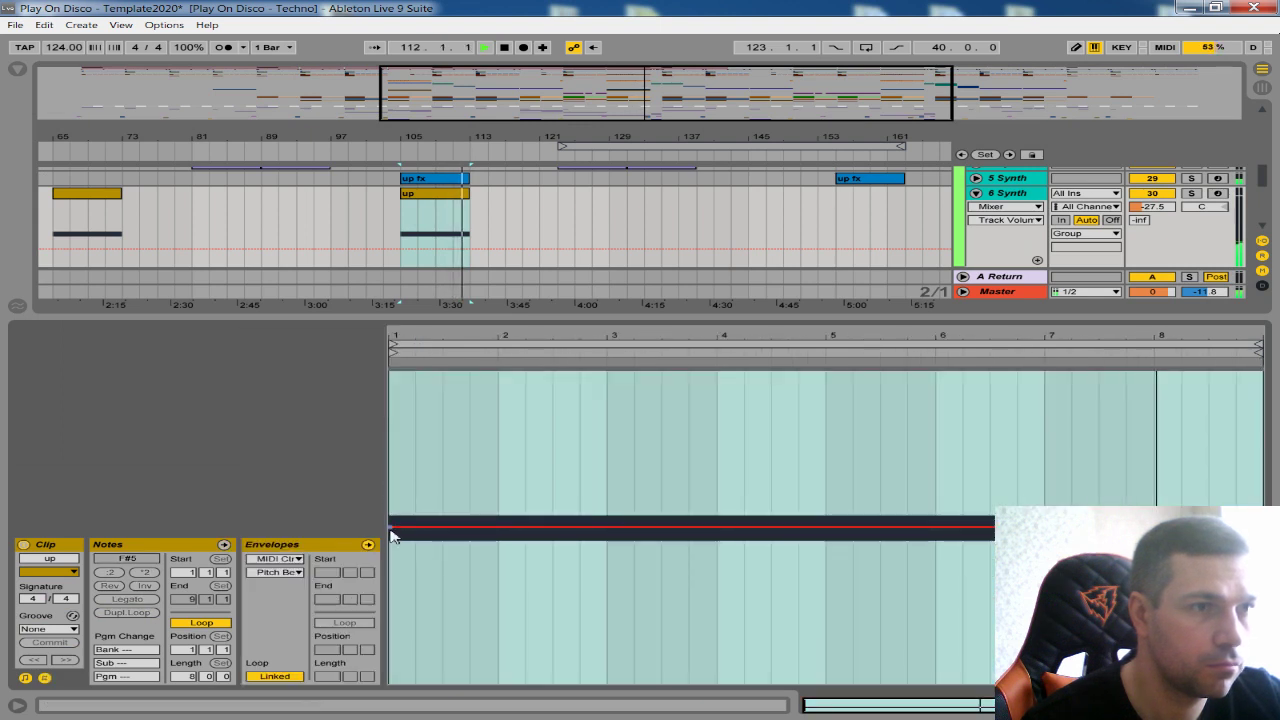
{"action": "left_click_drag", "start_coordinate": [1260, 526], "coordinate": [1260, 372]}
{"action": "left_click_drag", "start_coordinate": [1146, 320], "coordinate": [1146, 640]}
{"action": "left_click_drag", "start_coordinate": [481, 125], "coordinate": [481, 60]}
- Copy the unnamed 6 Synth clip from bar 65 to bar 131 and the up clip from bar 105 to bar 155
{"action": "scroll", "coordinate": [586, 217], "scroll_direction": "up", "scroll_amount": 4}
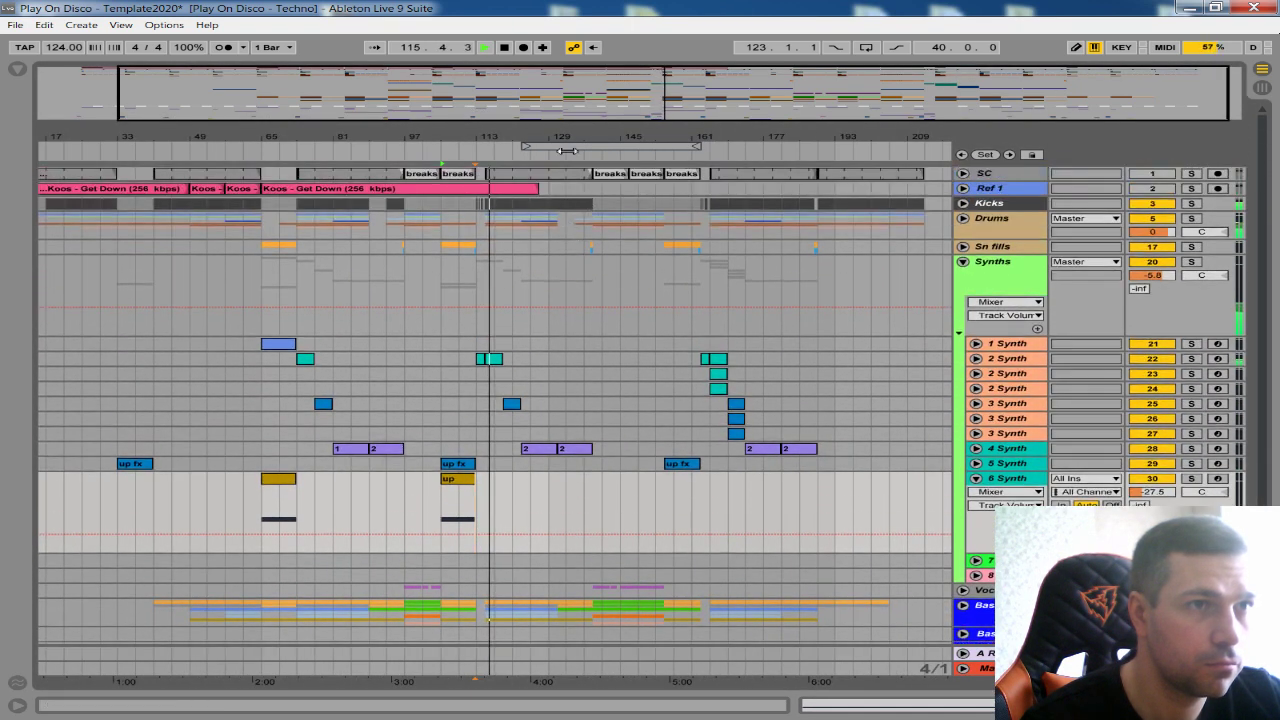
{"action": "left_click_drag", "start_coordinate": [567, 138], "coordinate": [567, 175]}
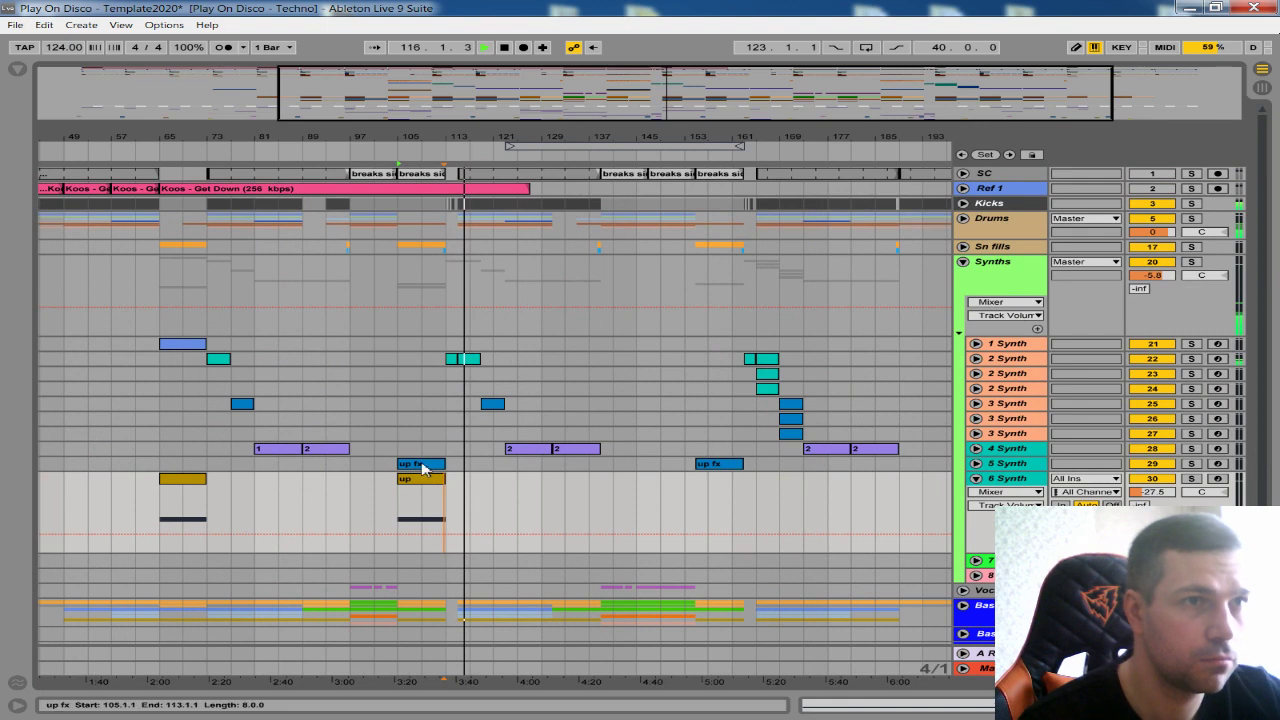
{"action": "left_click", "coordinate": [193, 492]}
{"action": "left_click", "coordinate": [190, 481]}
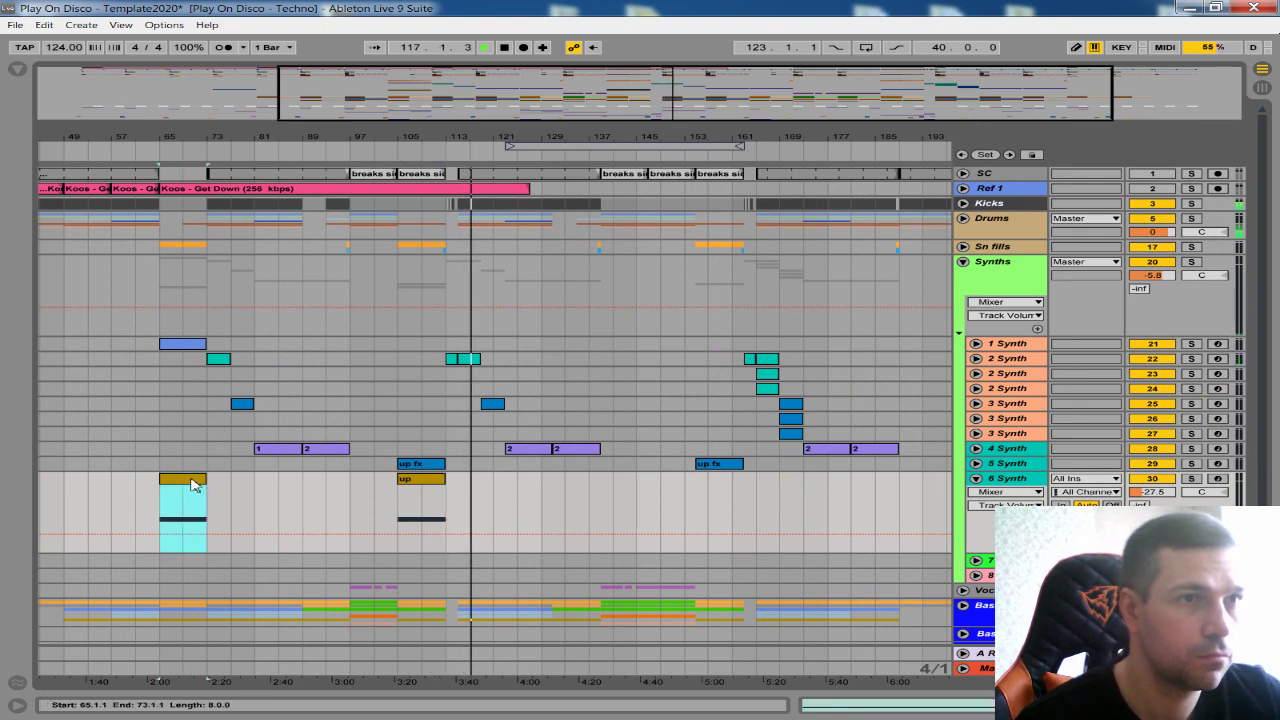
{"action": "left_click_drag", "start_coordinate": [190, 481], "coordinate": [587, 498]}
{"action": "scroll", "coordinate": [661, 236], "scroll_direction": "up", "scroll_amount": 3}
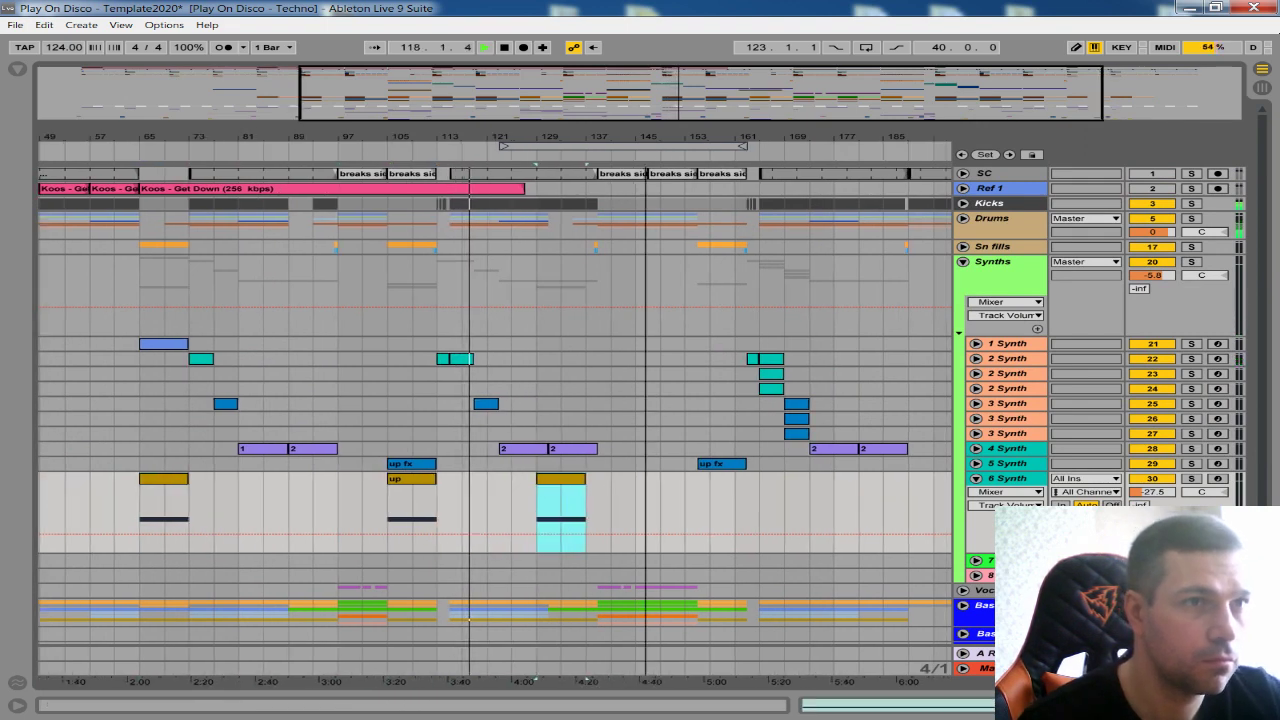
{"action": "left_click_drag", "start_coordinate": [503, 485], "coordinate": [516, 483]}
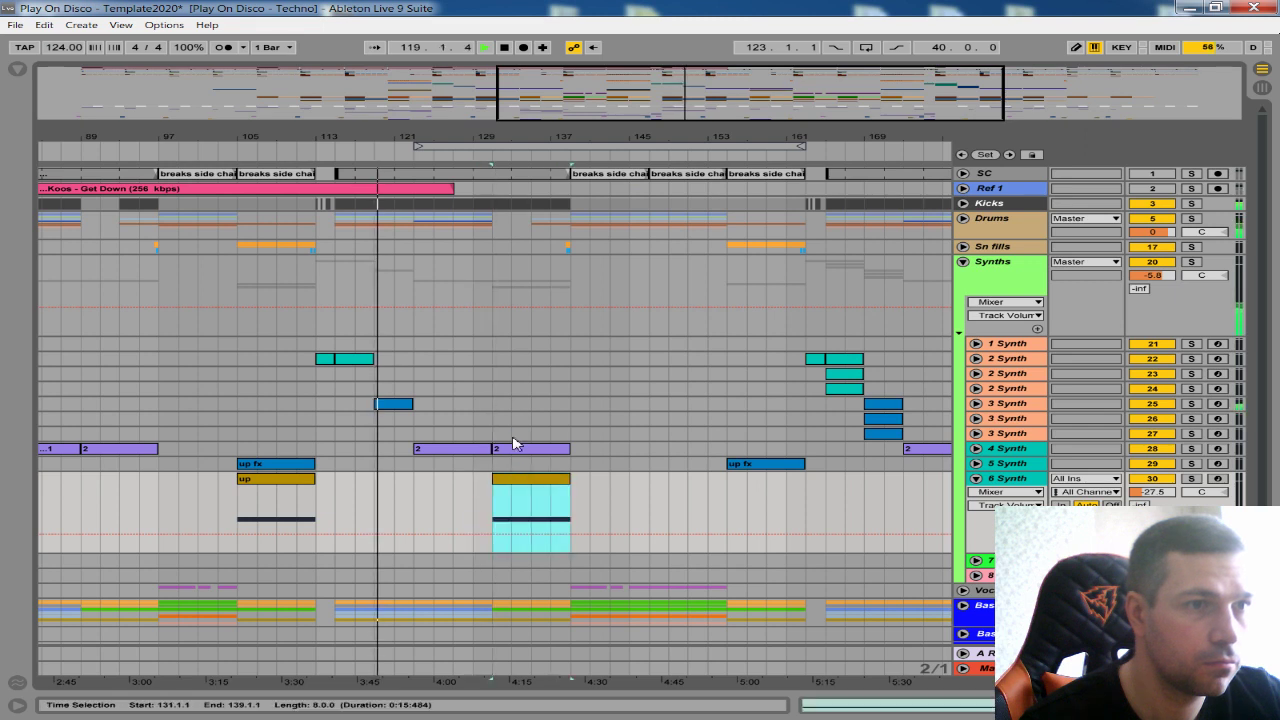
{"action": "left_click", "coordinate": [490, 397]}
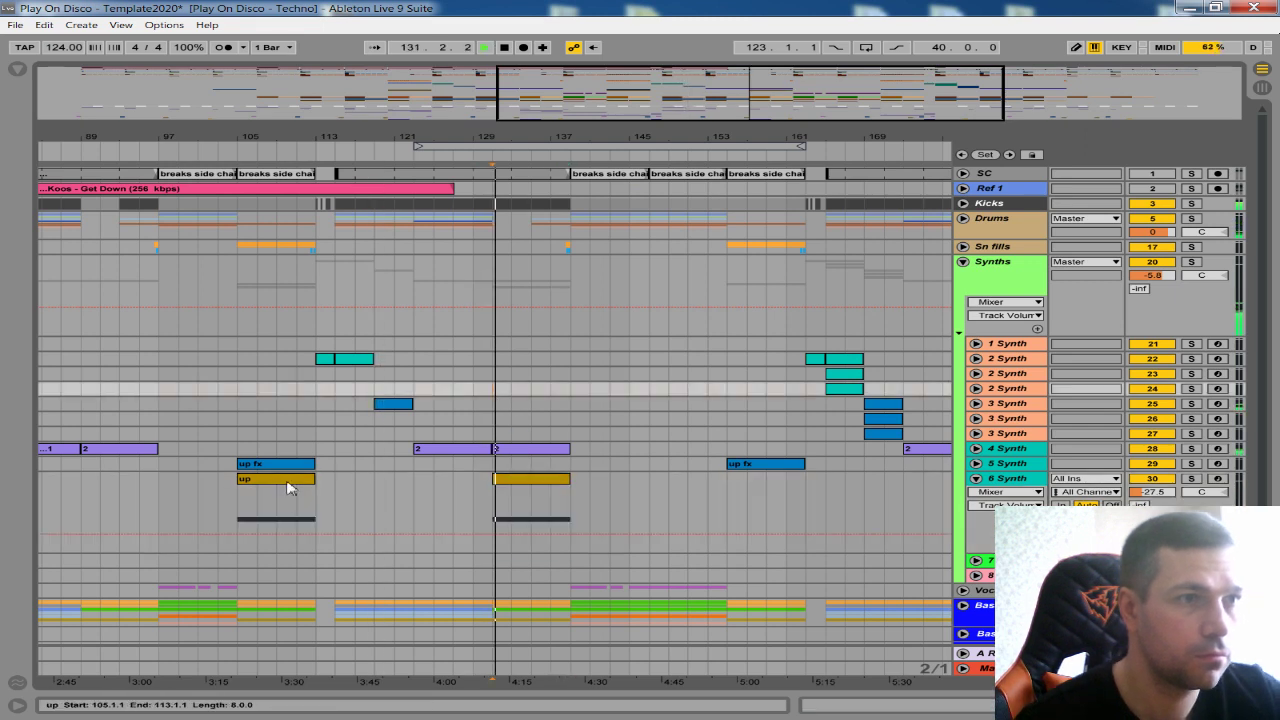
{"action": "left_click", "coordinate": [270, 487]}
{"action": "left_click_drag", "start_coordinate": [270, 487], "coordinate": [760, 508]}
- Transpose the sustained note of the 6 Synth clip at bar 131 up one octave to F#6 and close the clip editor
{"action": "double_click", "coordinate": [533, 483]}
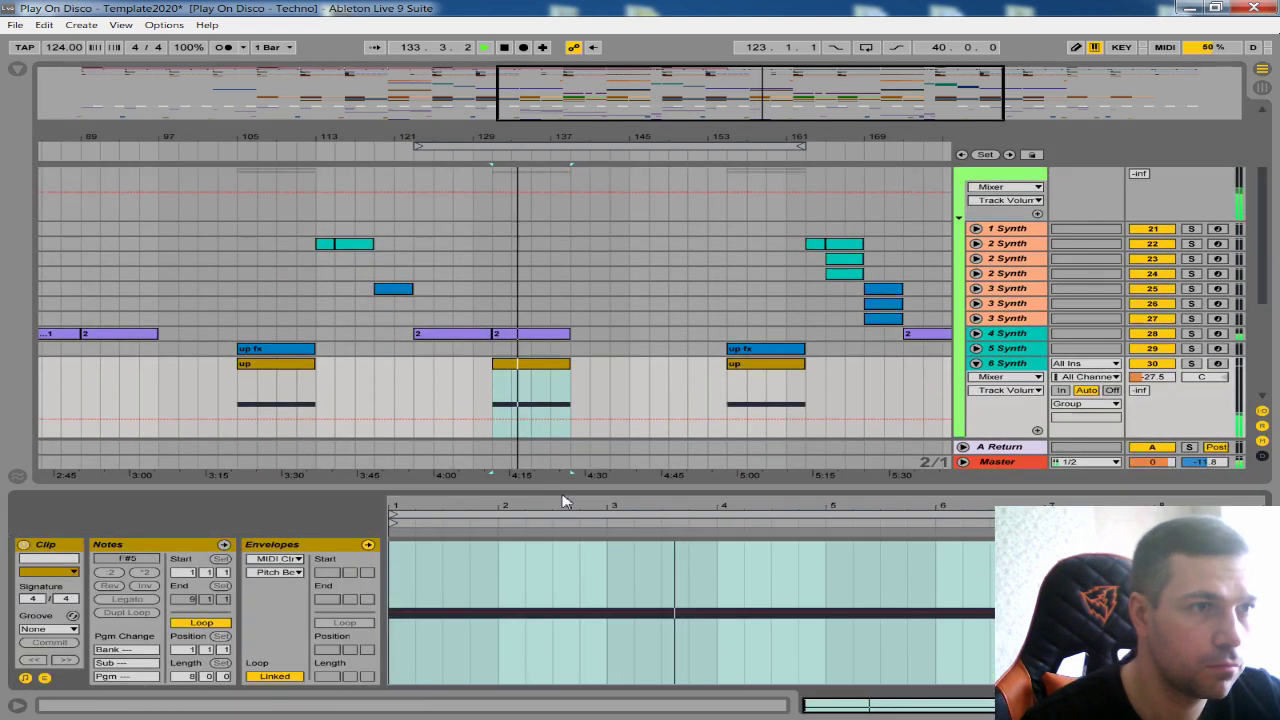
{"action": "left_click", "coordinate": [246, 401]}
{"action": "key", "text": "space"}
{"action": "key", "text": "space"}
{"action": "double_click", "coordinate": [529, 366]}
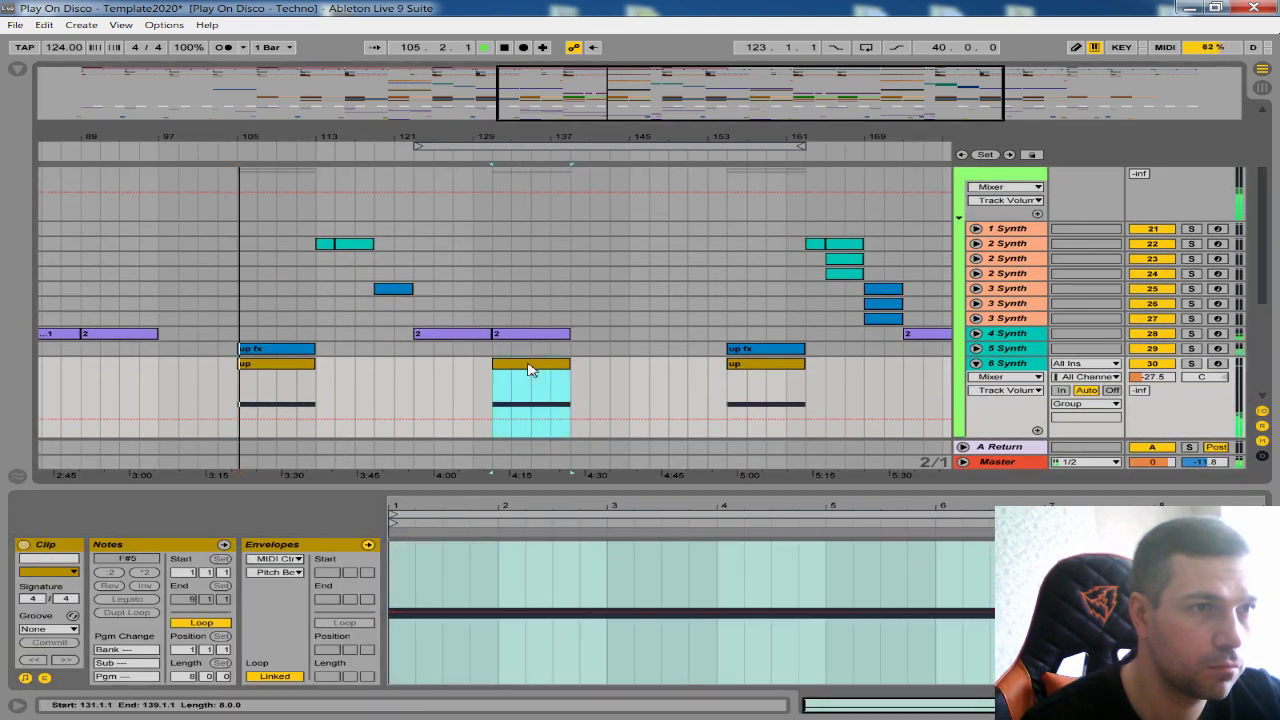
{"action": "scroll", "coordinate": [597, 420], "scroll_direction": "down", "scroll_amount": 3}
{"action": "left_click", "coordinate": [44, 678]}
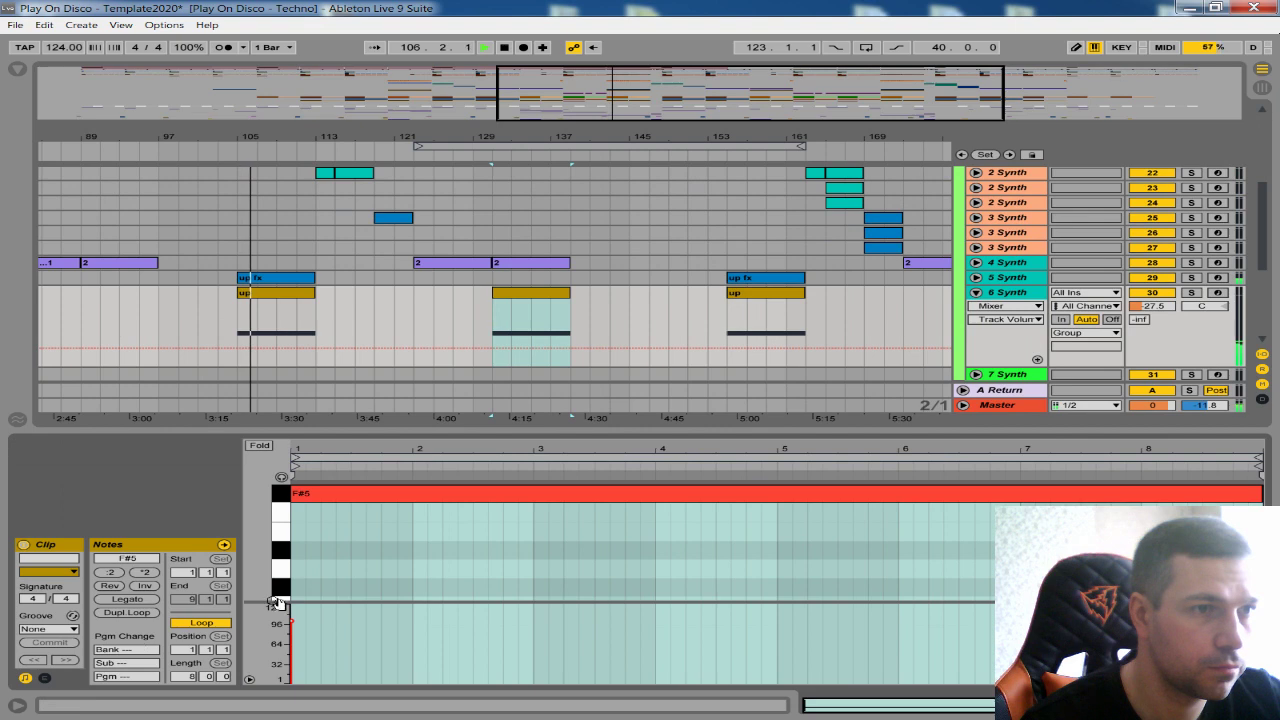
{"action": "key", "text": "ctrl+a"}
{"action": "key", "text": "shift+Up"}
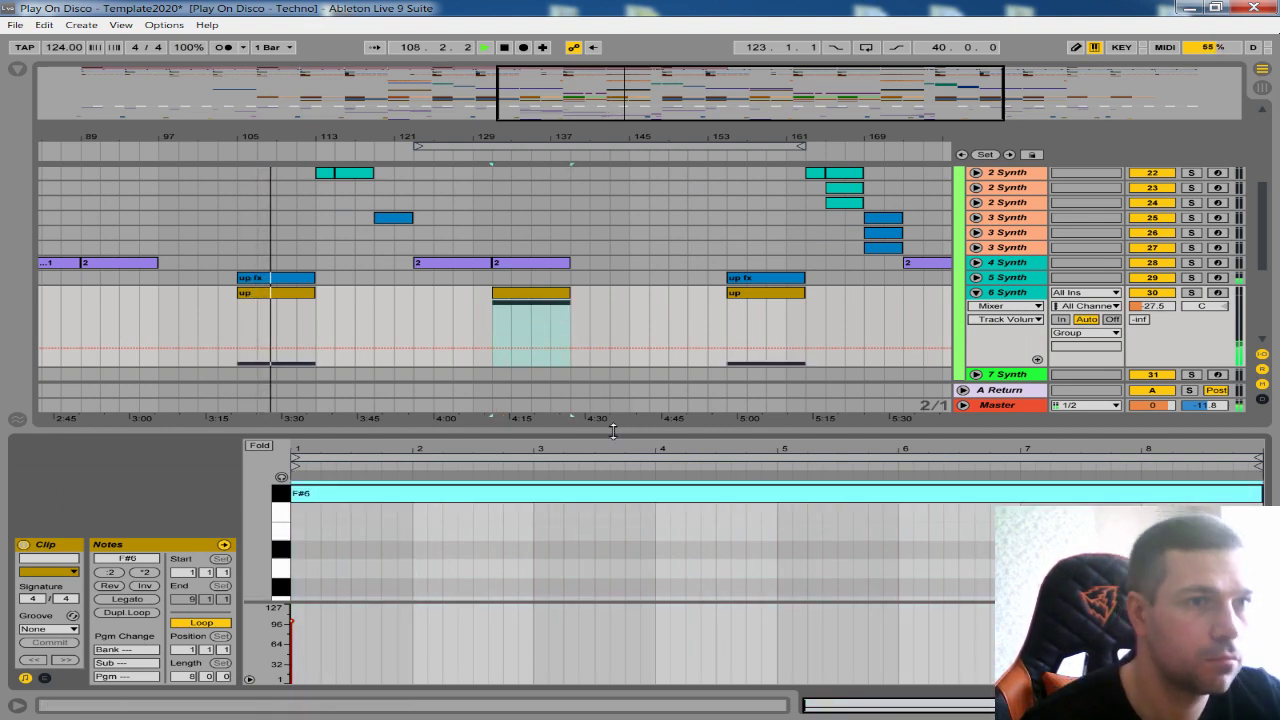
{"action": "left_click_drag", "start_coordinate": [609, 431], "coordinate": [566, 520]}
{"action": "left_click", "coordinate": [610, 404]}
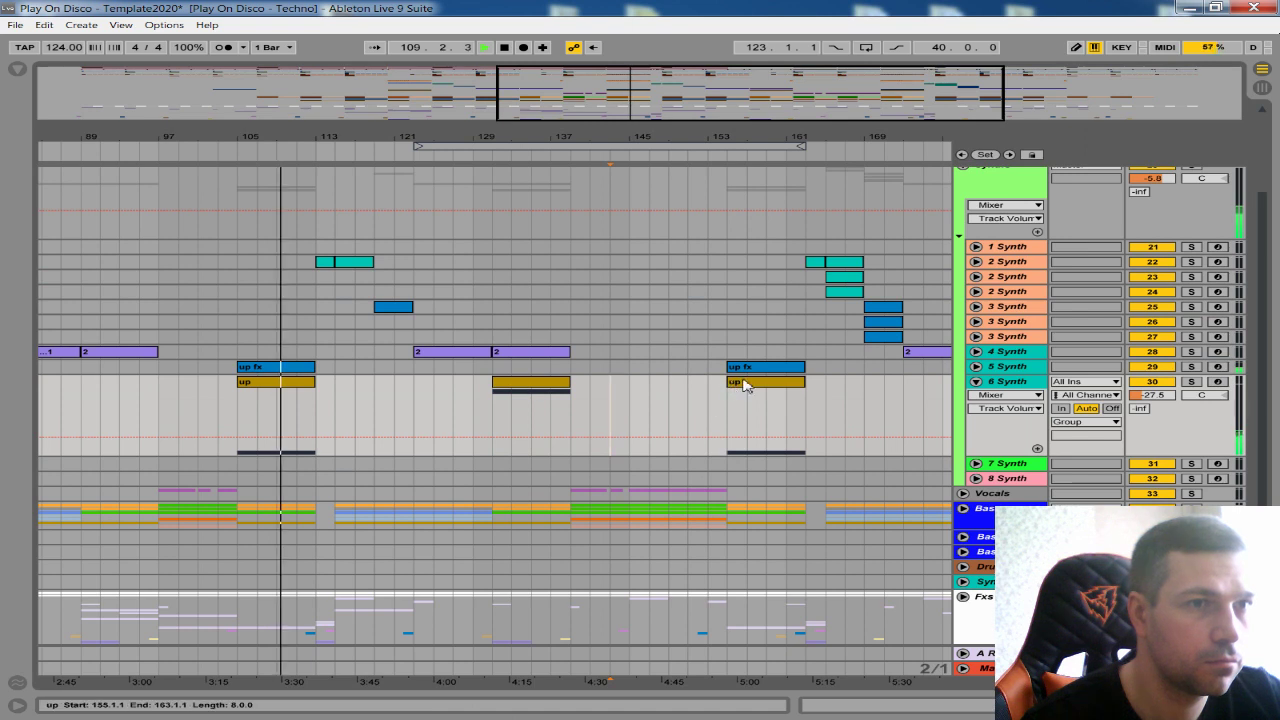
- Rename the 6 Synth clip at bar 131 as pad 1 and the one at bar 155 as up 2
{"action": "right_click", "coordinate": [537, 386]}
{"action": "left_click", "coordinate": [580, 443]}
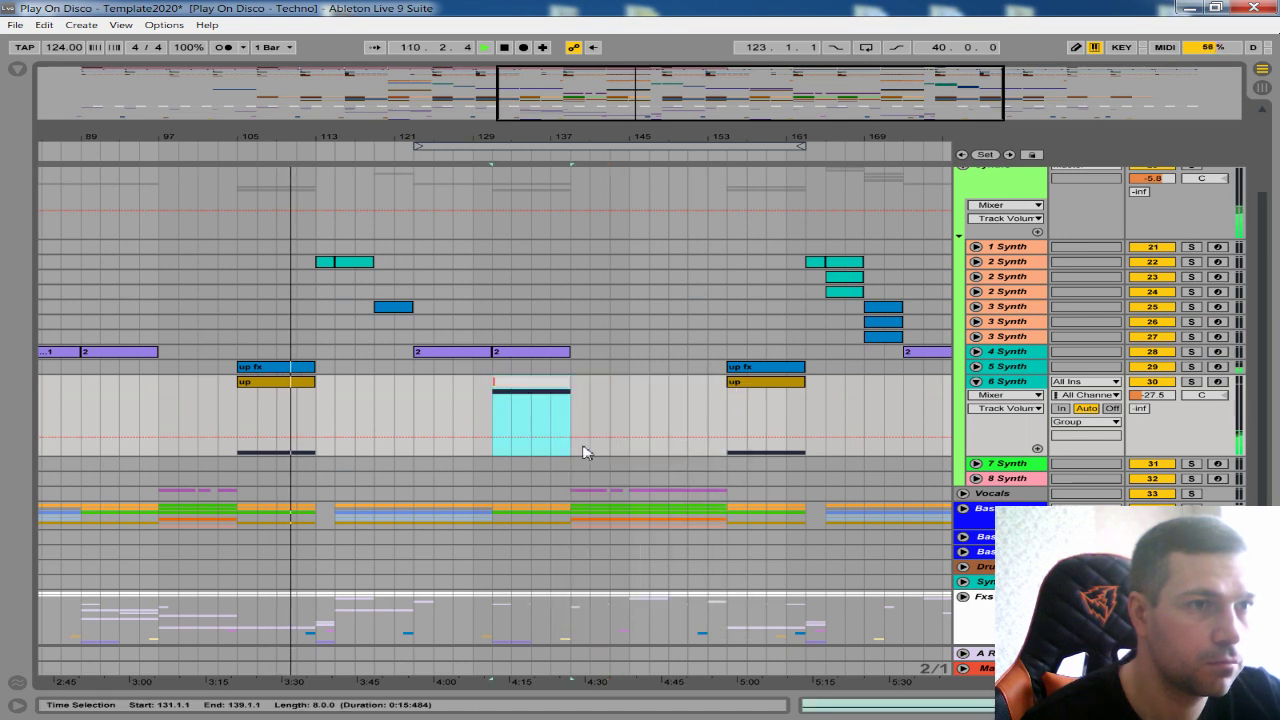
{"action": "type", "text": "pad 1"}
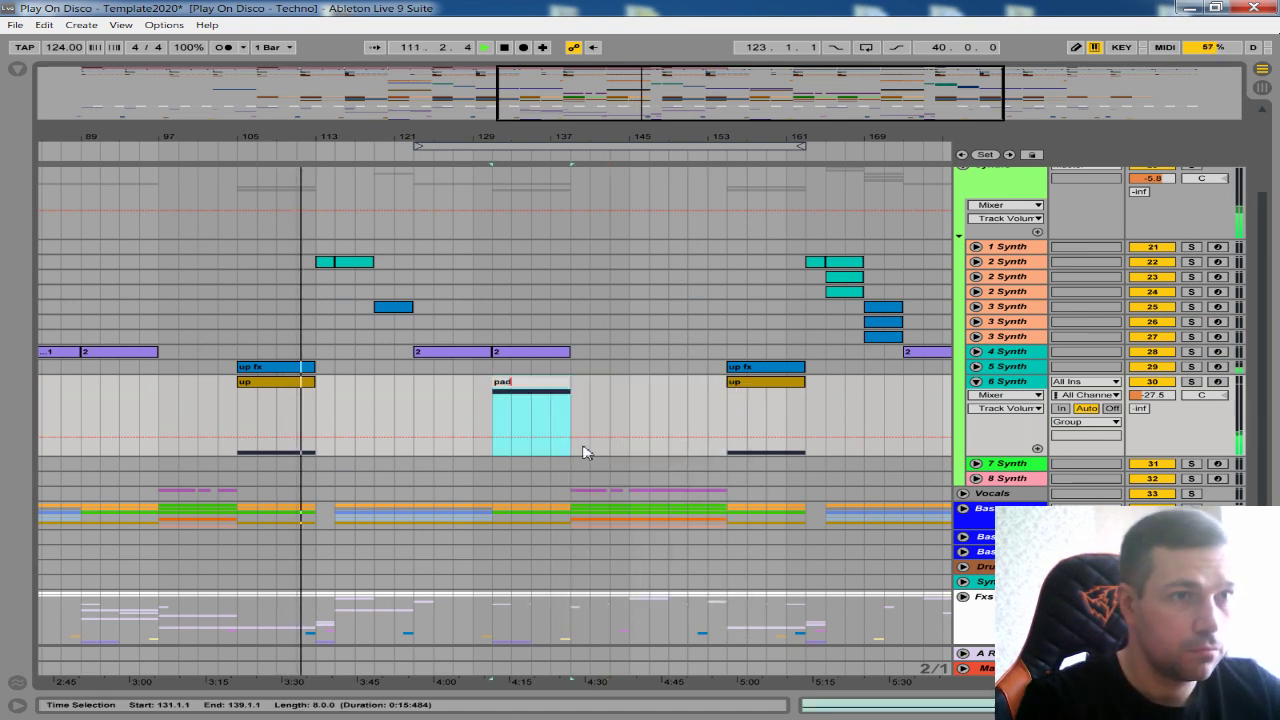
{"action": "key", "text": "Return"}
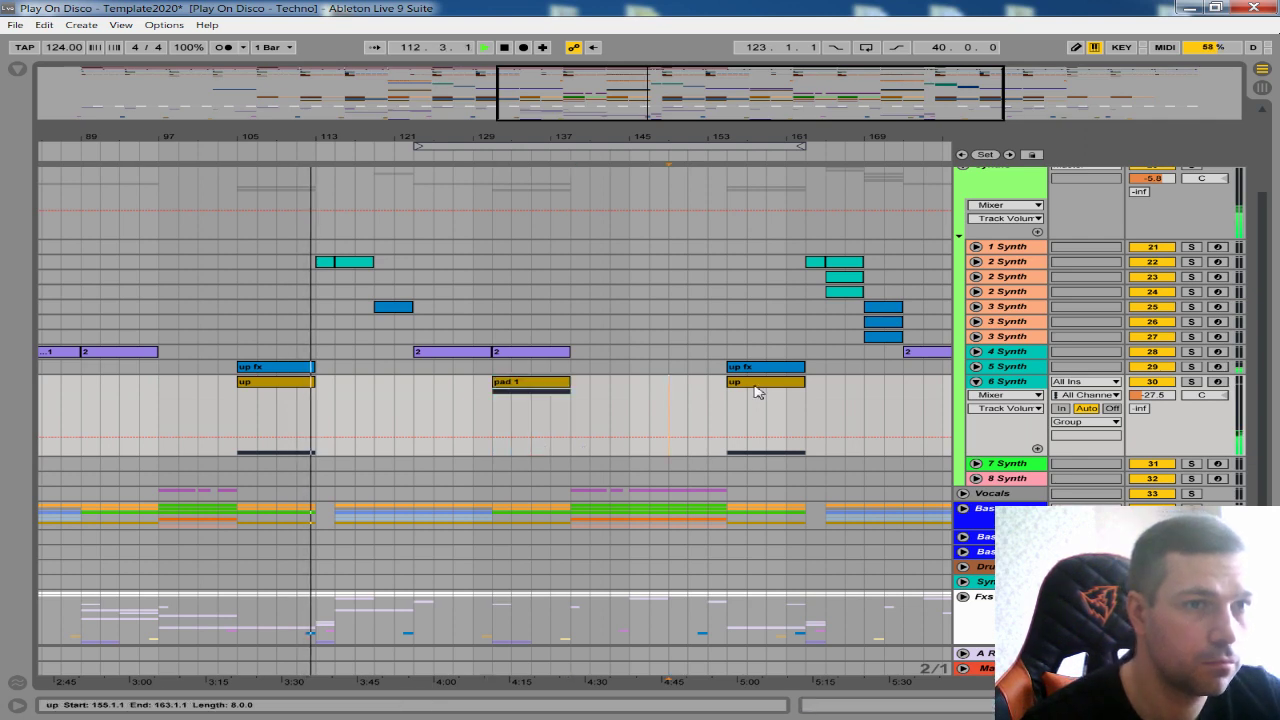
{"action": "left_click", "coordinate": [757, 391]}
{"action": "right_click", "coordinate": [757, 391]}
{"action": "left_click", "coordinate": [790, 443]}
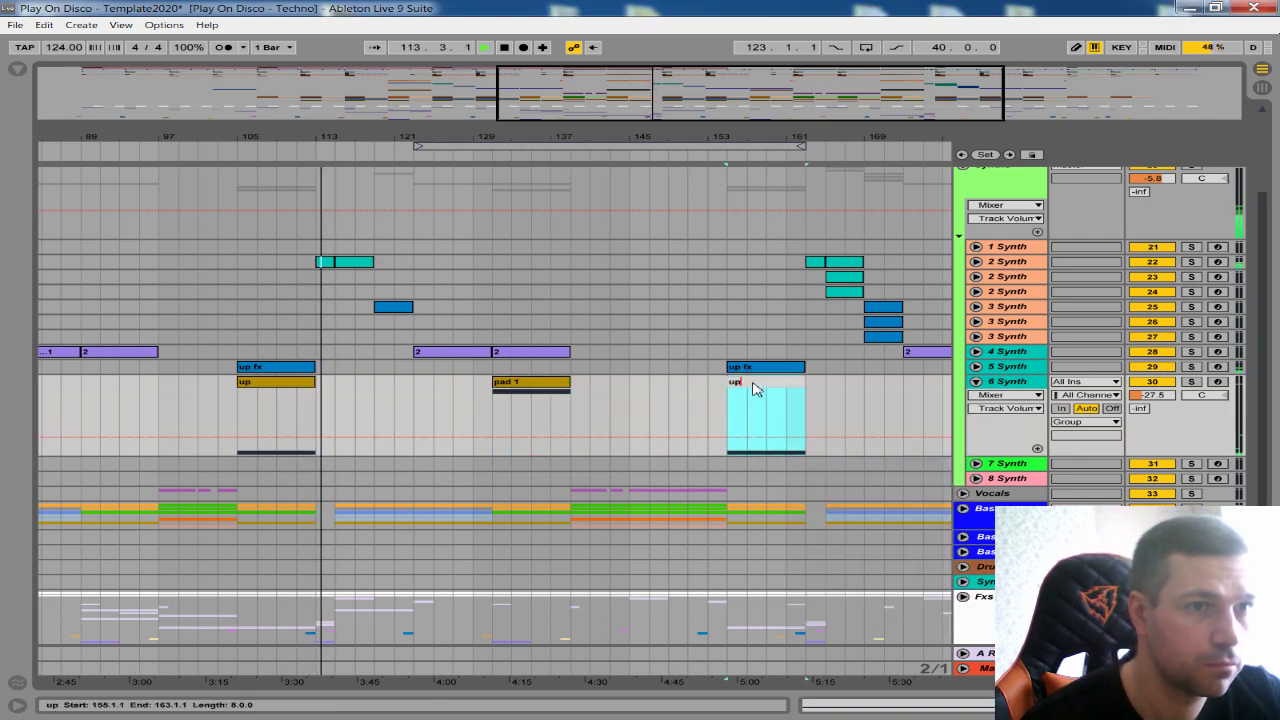
{"action": "type", "text": "2"}
{"action": "key", "text": "Return"}
- Transpose the up 2 clip's sustained note up one octave to F#6 and close the clip editor
{"action": "double_click", "coordinate": [751, 380]}
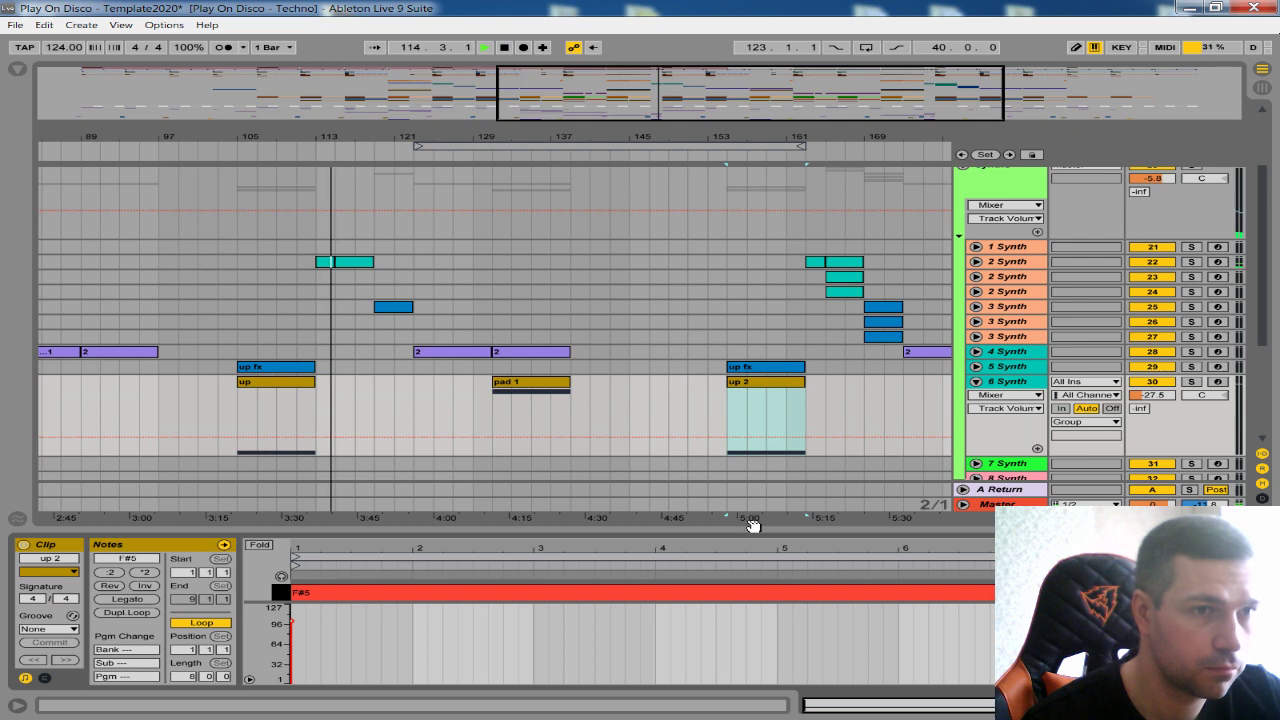
{"action": "left_click_drag", "start_coordinate": [756, 531], "coordinate": [666, 420]}
{"action": "key", "text": "ctrl+a"}
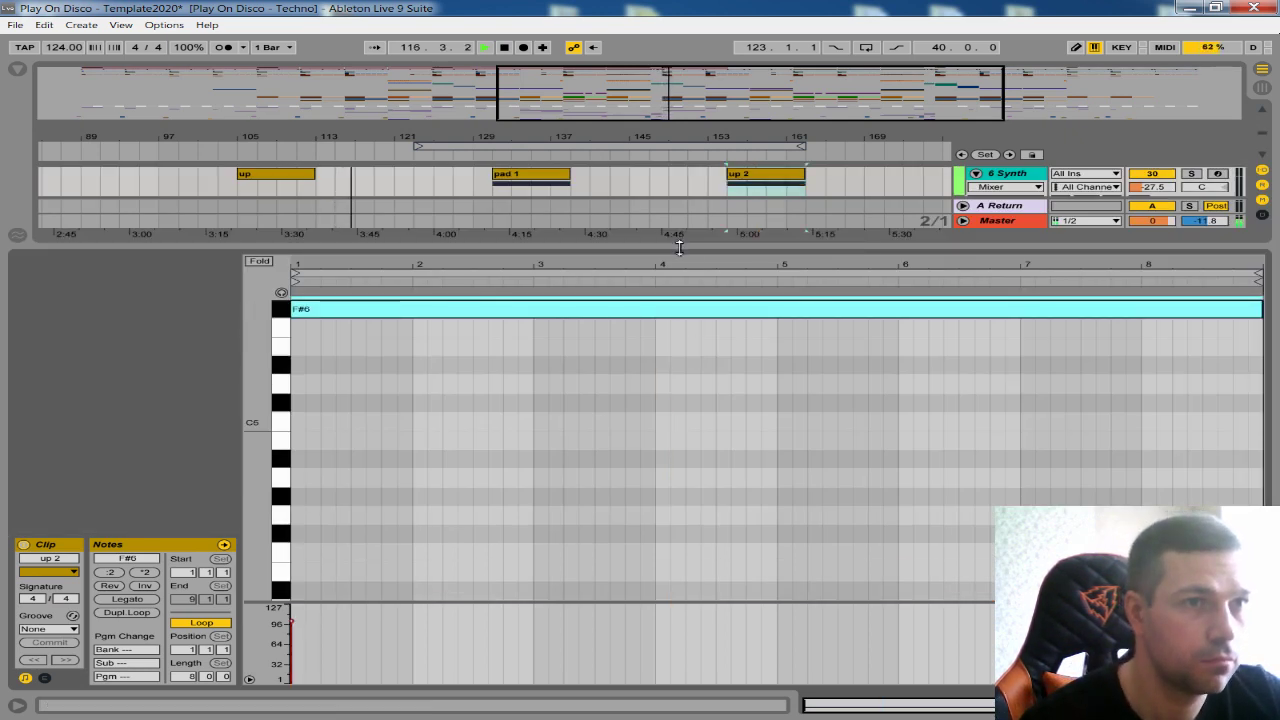
{"action": "double_click", "coordinate": [680, 243]}
- Audition the 6 Synth clip at bar 131 in the mix and lower the track volume to -29.0 dB
{"action": "left_click", "coordinate": [494, 398]}
{"action": "key", "text": "space"}
{"action": "key", "text": "space"}
{"action": "mouse_move", "coordinate": [497, 137]}
{"action": "left_mouse_down"}
{"action": "mouse_move", "coordinate": [507, 352]}
{"action": "mouse_move", "coordinate": [518, 90]}
{"action": "mouse_move", "coordinate": [478, 70]}
{"action": "mouse_move", "coordinate": [478, 215]}
{"action": "left_mouse_up"}
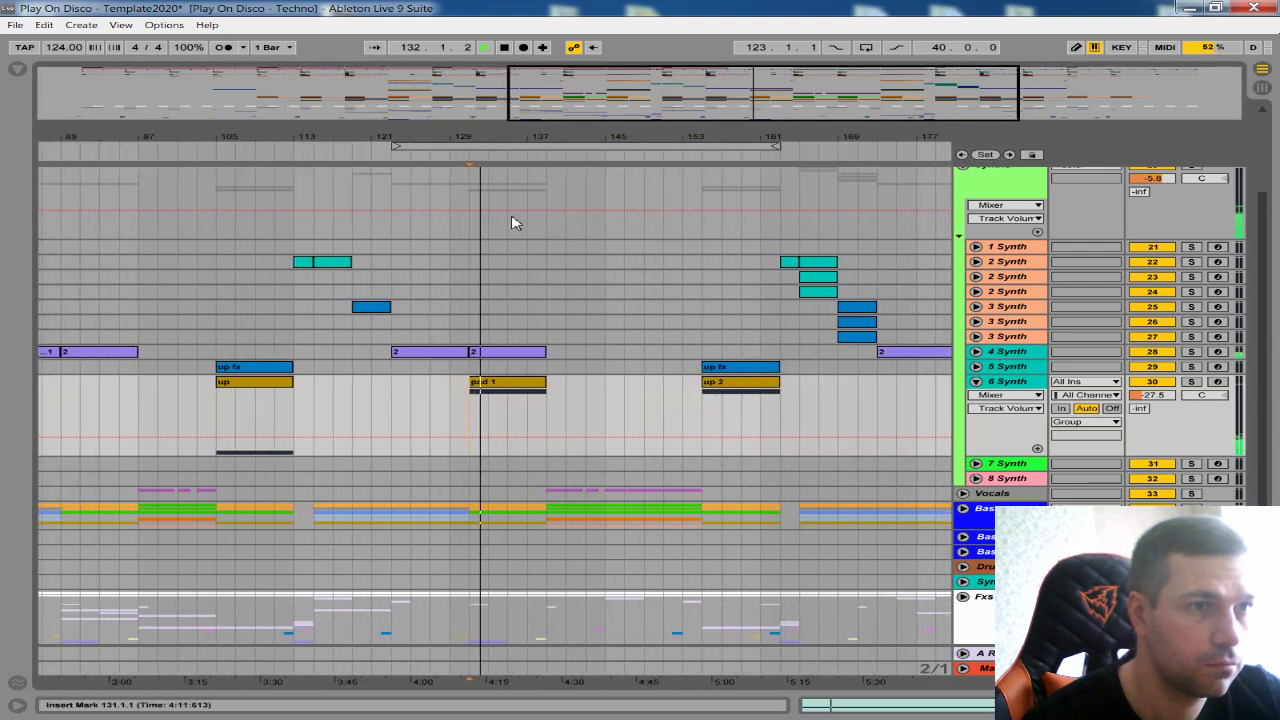
{"action": "scroll", "coordinate": [541, 284], "scroll_direction": "up", "scroll_amount": 1}
{"action": "double_click", "coordinate": [515, 430]}
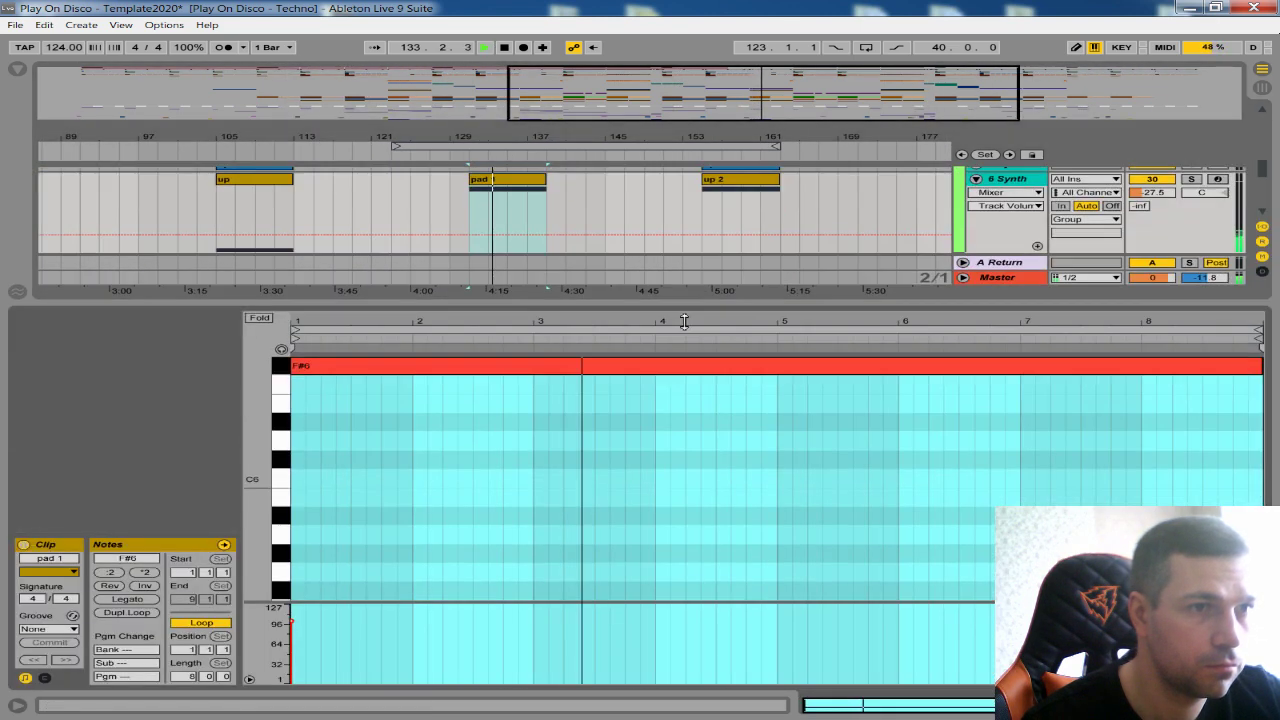
{"action": "left_click_drag", "start_coordinate": [685, 304], "coordinate": [700, 650]}
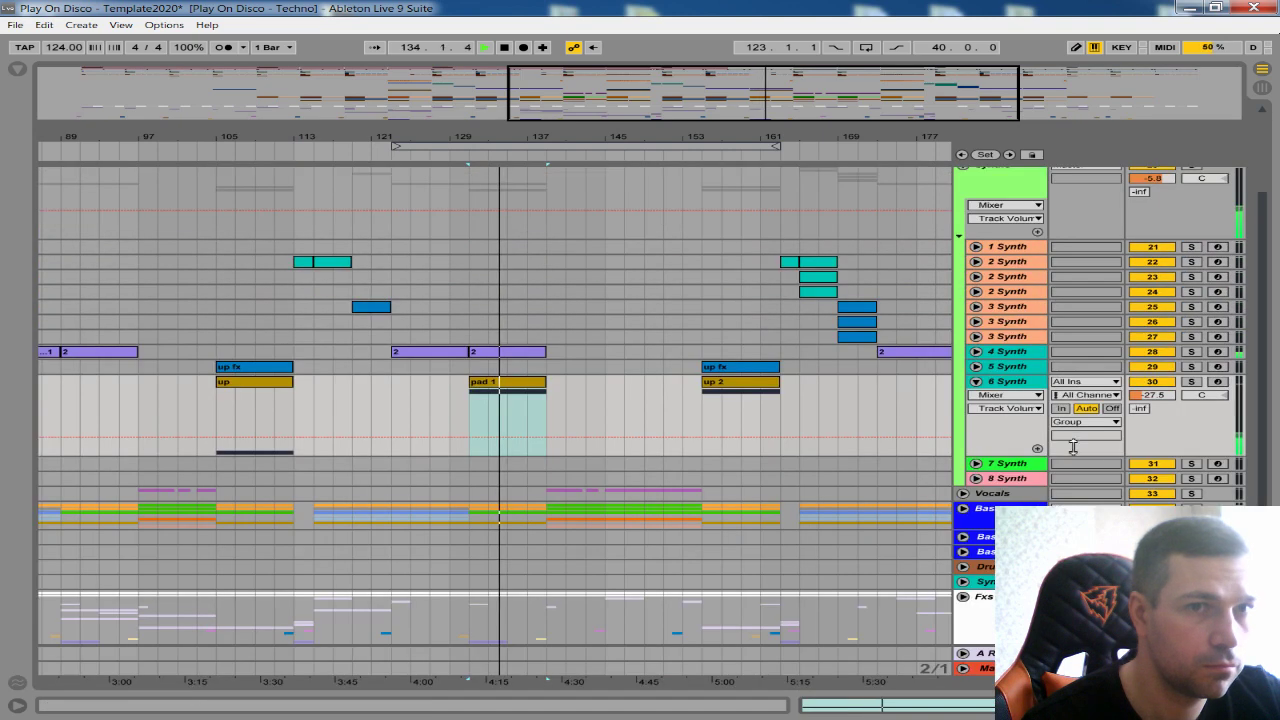
{"action": "left_click_drag", "start_coordinate": [1150, 400], "coordinate": [1150, 408]}
{"action": "left_click", "coordinate": [615, 390]}
{"action": "left_click_drag", "start_coordinate": [549, 138], "coordinate": [600, 100]}
- Reshape the 6 Synth track's FabFilter Pro-Q by lowering the low-cut frequency, boosting the upper mids and raising the high-cut frequency
{"action": "double_click", "coordinate": [992, 384]}
{"action": "left_click", "coordinate": [518, 544]}
{"action": "left_click_drag", "start_coordinate": [257, 173], "coordinate": [223, 165]}
{"action": "left_click_drag", "start_coordinate": [392, 168], "coordinate": [404, 150]}
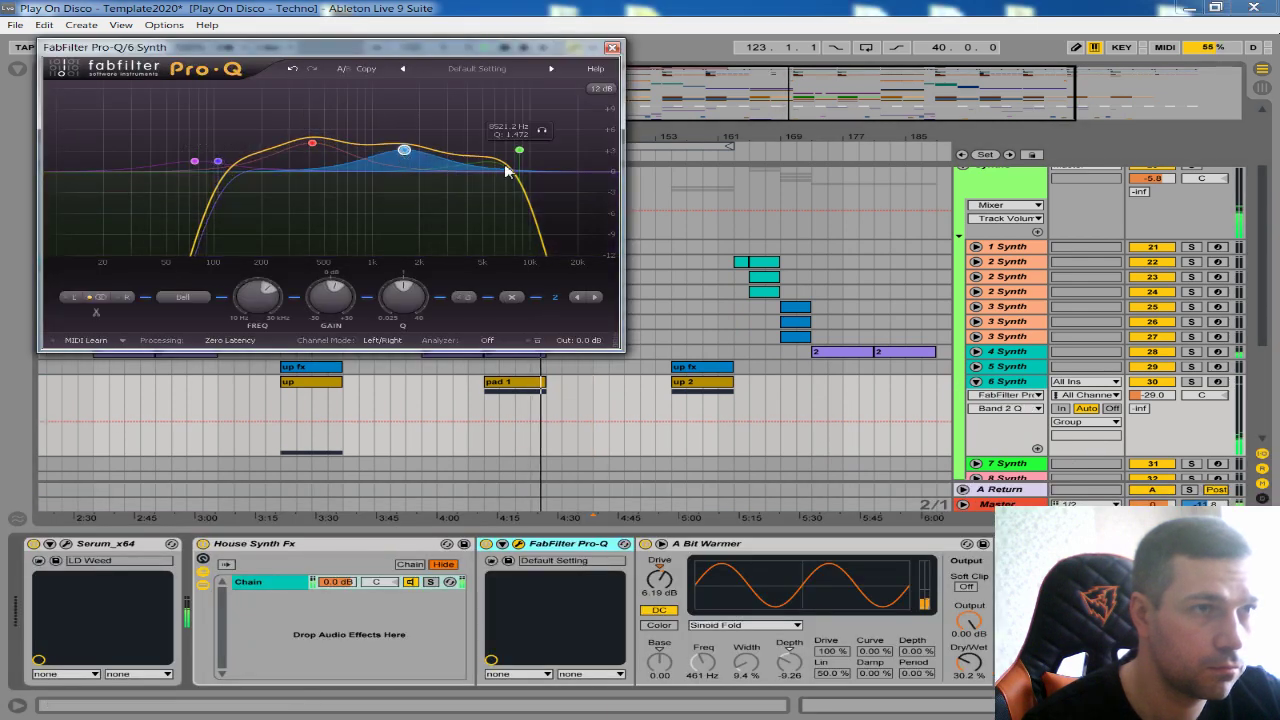
{"action": "left_click_drag", "start_coordinate": [519, 150], "coordinate": [537, 145]}
{"action": "left_click", "coordinate": [612, 47]}
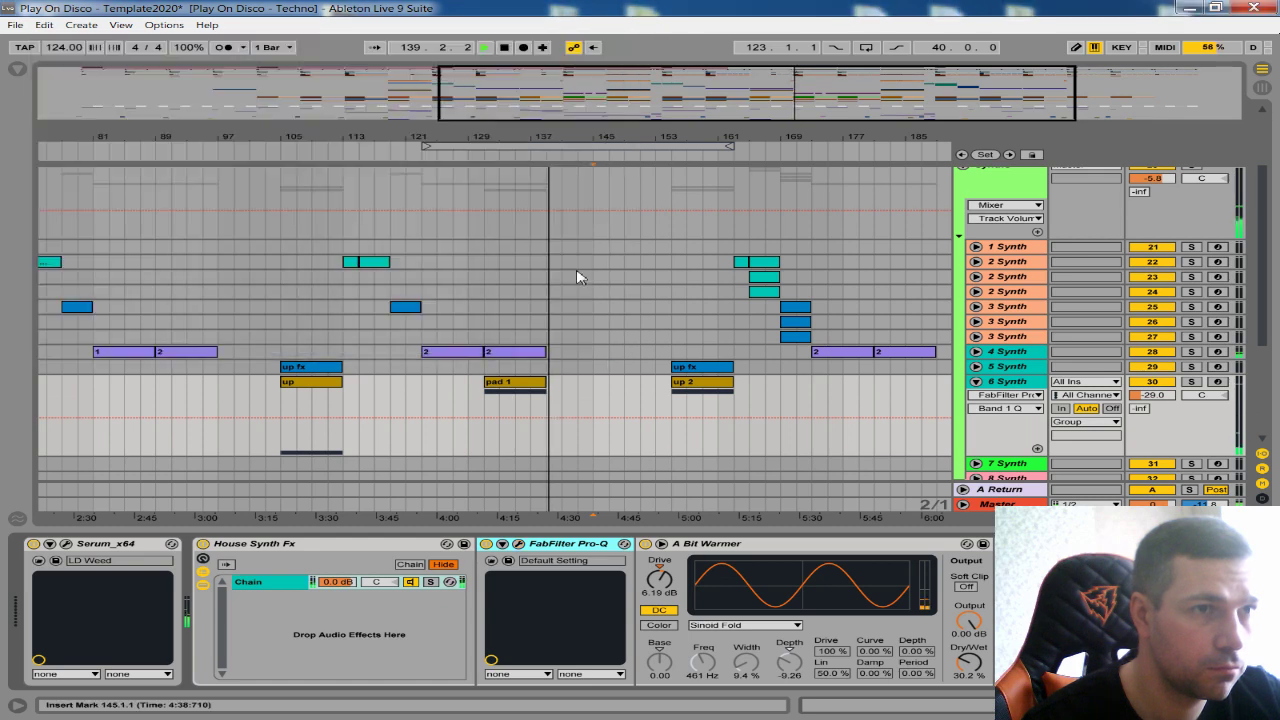
- Audition the up clip from bar 105, briefly soloing the 6 Synth track during playback
{"action": "scroll", "coordinate": [590, 290], "scroll_direction": "down", "scroll_amount": 3}
{"action": "left_click", "coordinate": [1262, 705]}
{"action": "mouse_move", "coordinate": [503, 136]}
{"action": "left_mouse_down"}
{"action": "mouse_move", "coordinate": [510, 108]}
{"action": "mouse_move", "coordinate": [426, 167]}
{"action": "left_mouse_up"}
{"action": "left_click", "coordinate": [330, 408]}
{"action": "key", "text": "space"}
{"action": "key", "text": "space"}
{"action": "left_click", "coordinate": [1191, 382]}
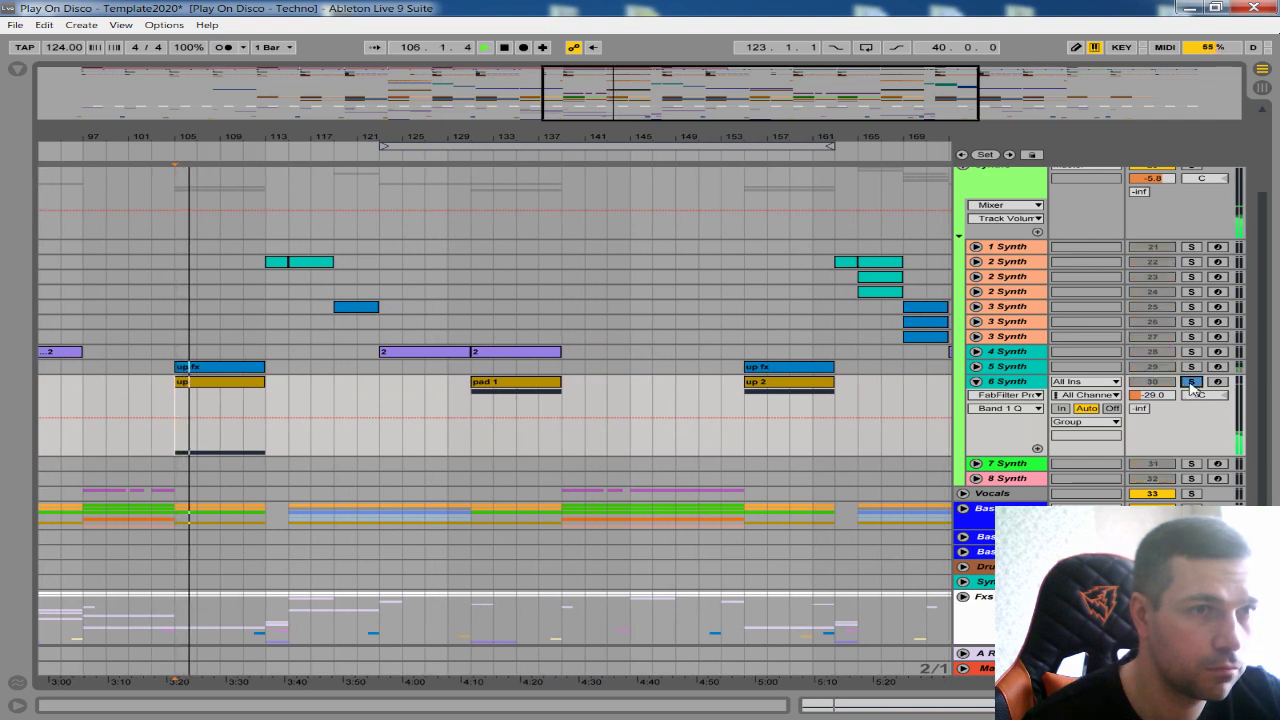
{"action": "left_click", "coordinate": [1192, 384]}
- Place copies of the unnamed bar 65 clip at bar 131 and the up clip at bar 155 on 6 Synth, overwriting any clips there
{"action": "left_click_drag", "start_coordinate": [530, 137], "coordinate": [529, 112]}
{"action": "left_click", "coordinate": [135, 385]}
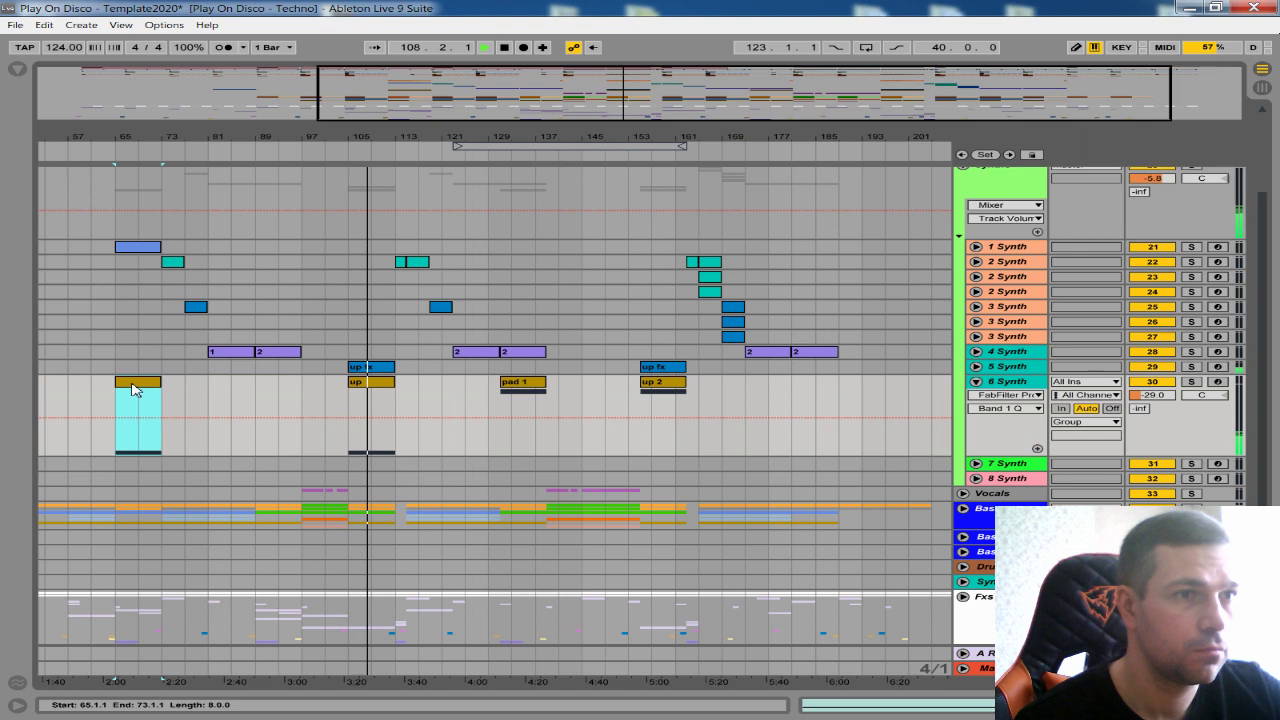
{"action": "left_click_drag", "start_coordinate": [316, 137], "coordinate": [319, 147]}
{"action": "left_click_drag", "start_coordinate": [96, 385], "coordinate": [569, 400]}
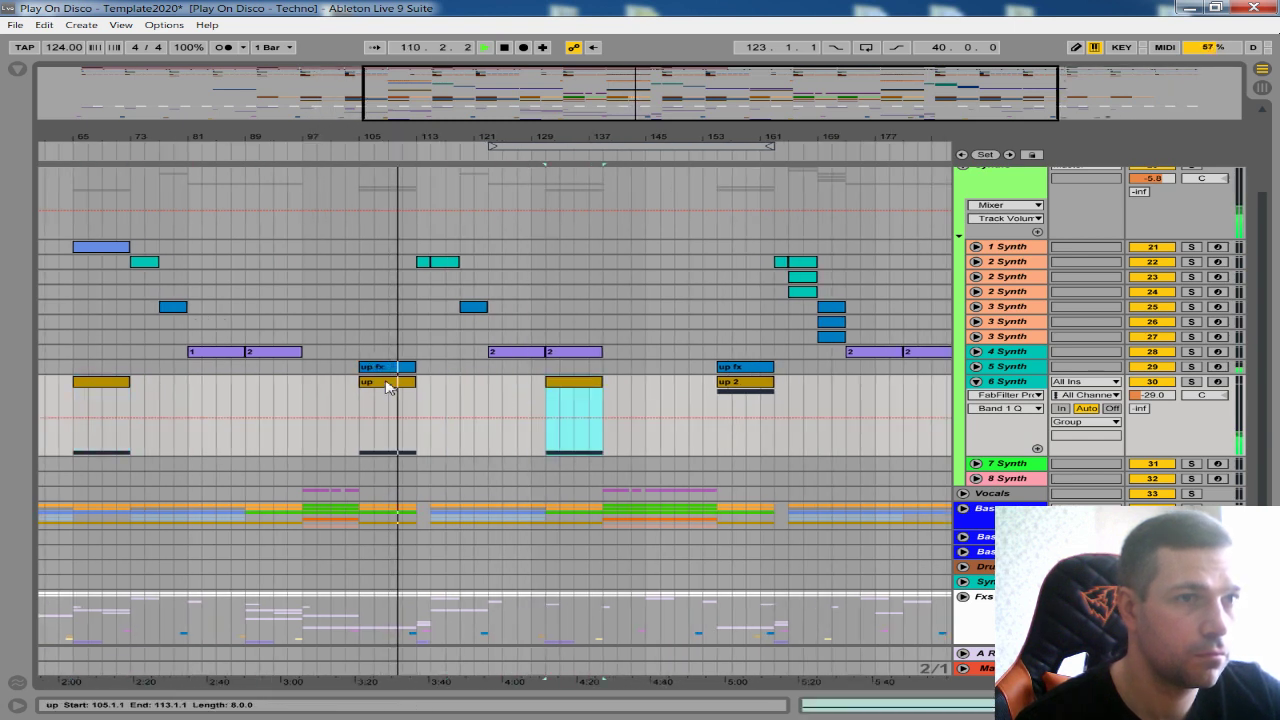
{"action": "left_click", "coordinate": [383, 385]}
{"action": "left_click_drag", "start_coordinate": [383, 388], "coordinate": [737, 400], "text": "ctrl"}
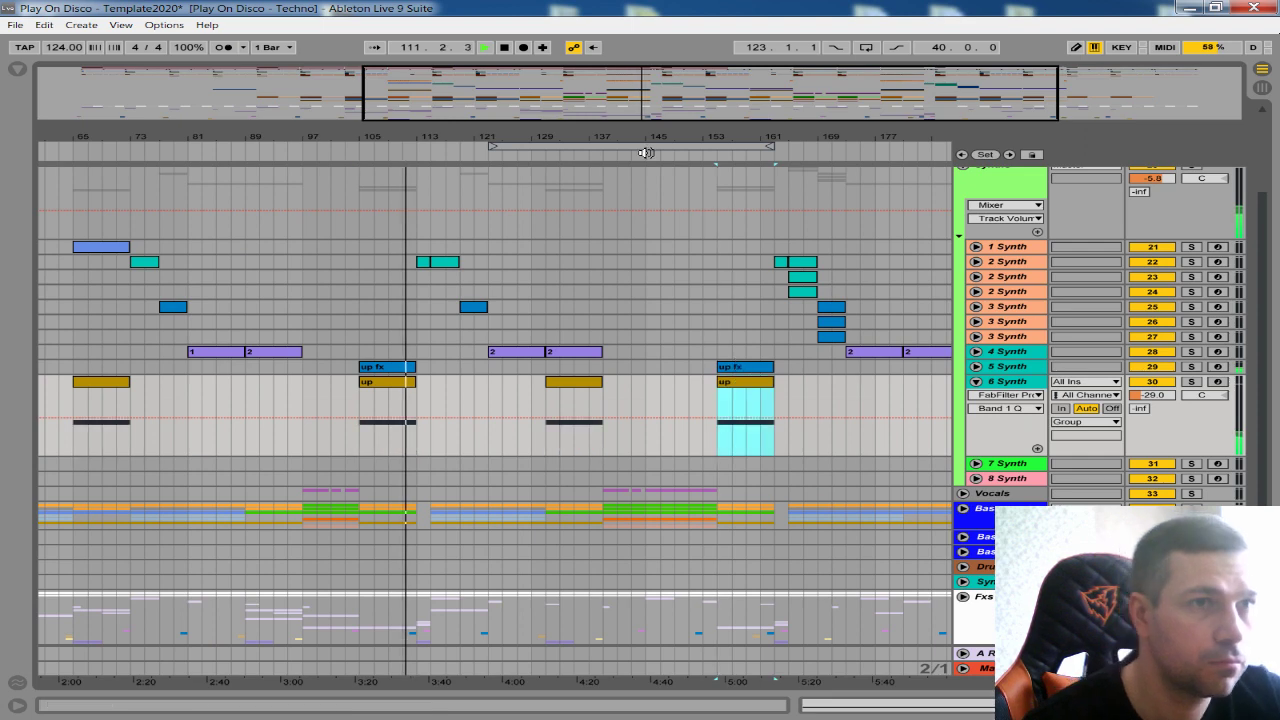
{"action": "left_click_drag", "start_coordinate": [643, 140], "coordinate": [643, 125]}
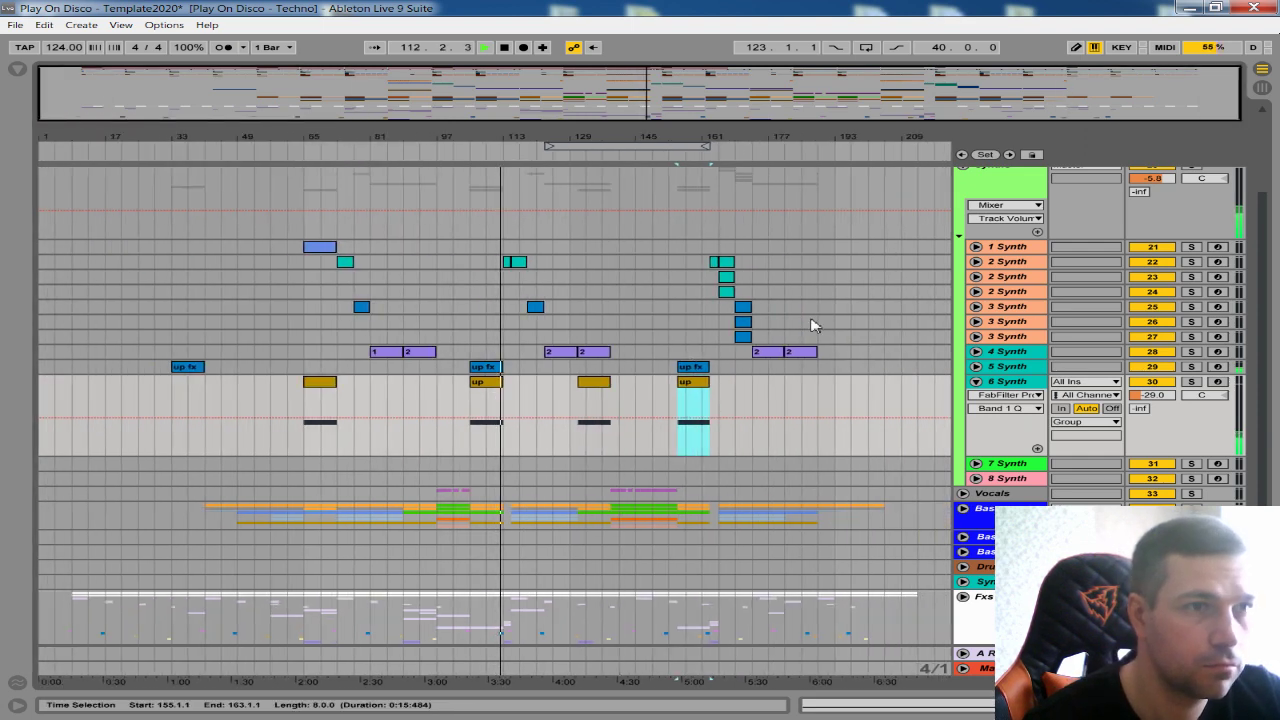
{"action": "scroll", "coordinate": [811, 325], "scroll_direction": "up", "scroll_amount": 3}
{"action": "left_click_drag", "start_coordinate": [630, 138], "coordinate": [630, 164]}
{"action": "scroll", "coordinate": [686, 289], "scroll_direction": "up", "scroll_amount": 3}
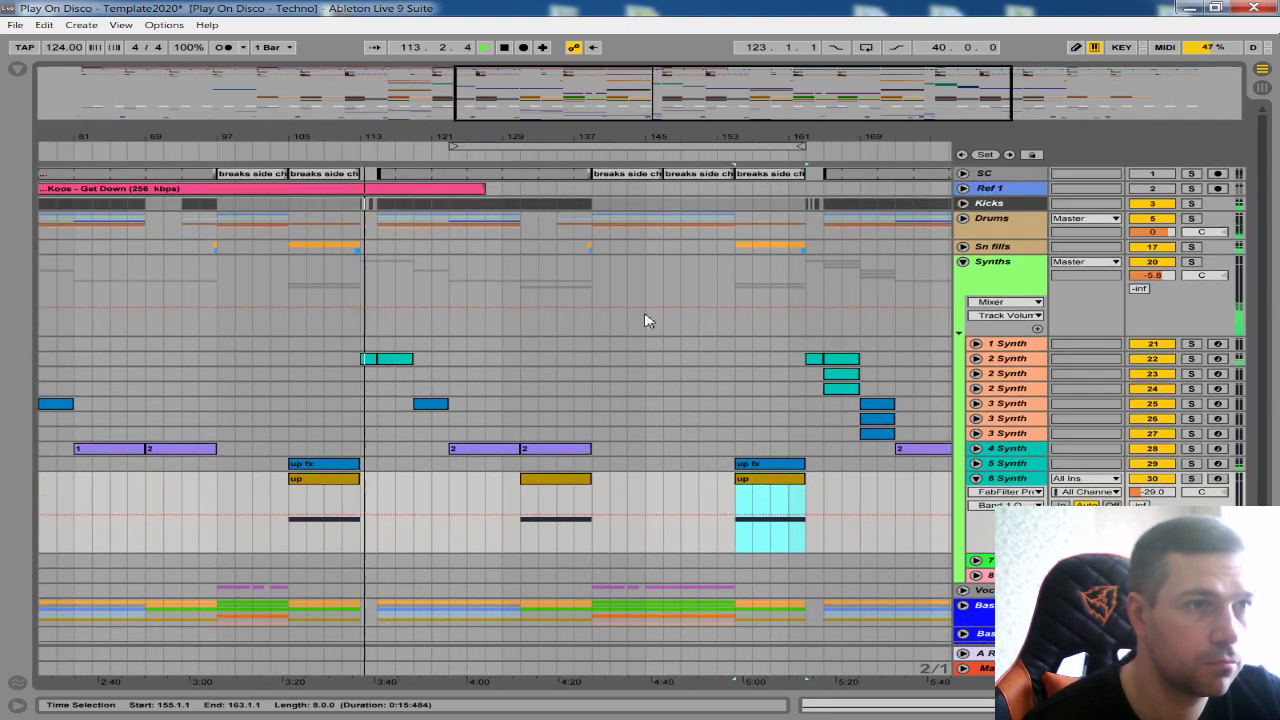
{"action": "left_click_drag", "start_coordinate": [593, 138], "coordinate": [515, 145]}
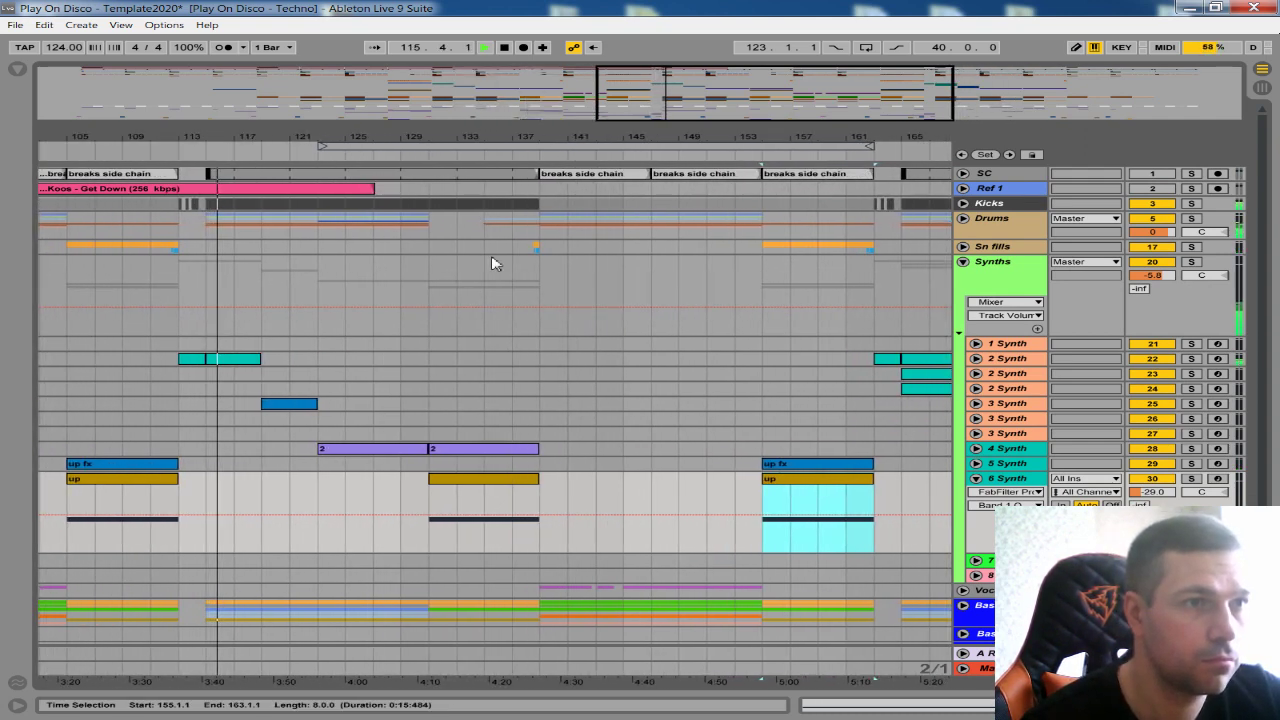
- Audition the arrangement from bar 131 and from bar 155, and fold the 6 Synth track
{"action": "left_click", "coordinate": [440, 400]}
{"action": "left_click_drag", "start_coordinate": [562, 138], "coordinate": [567, 110]}
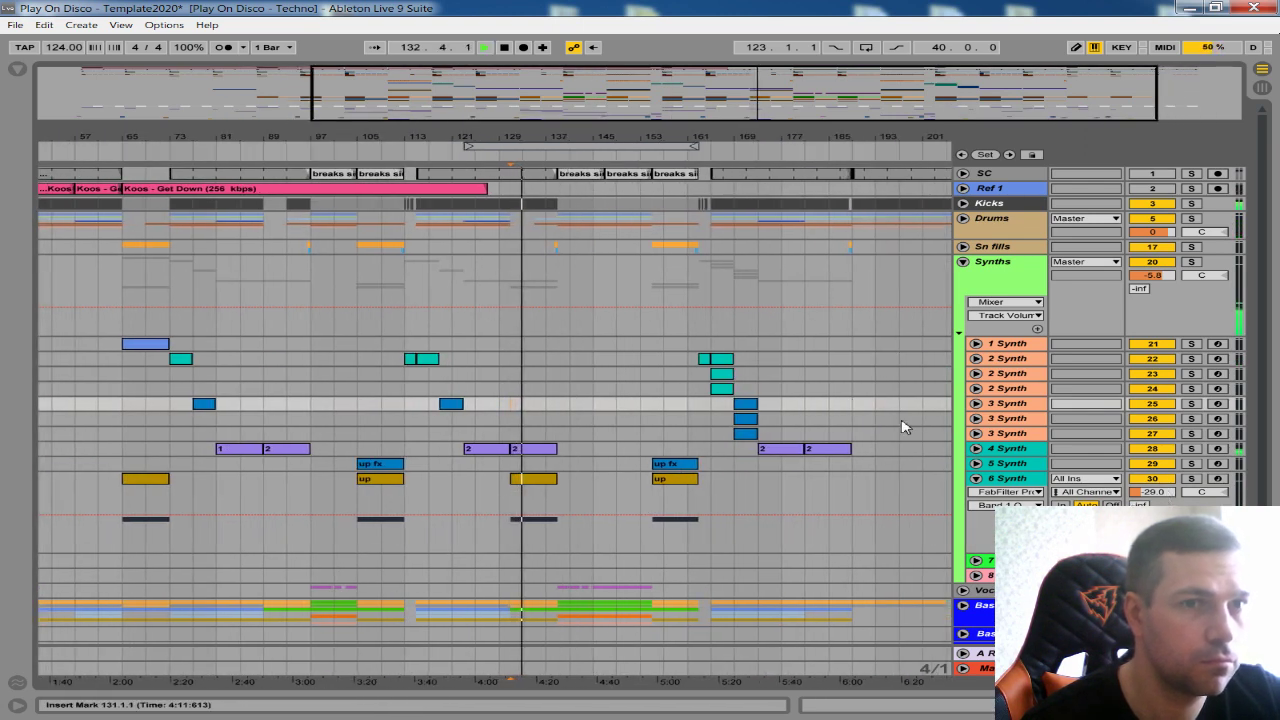
{"action": "left_click_drag", "start_coordinate": [580, 136], "coordinate": [670, 174]}
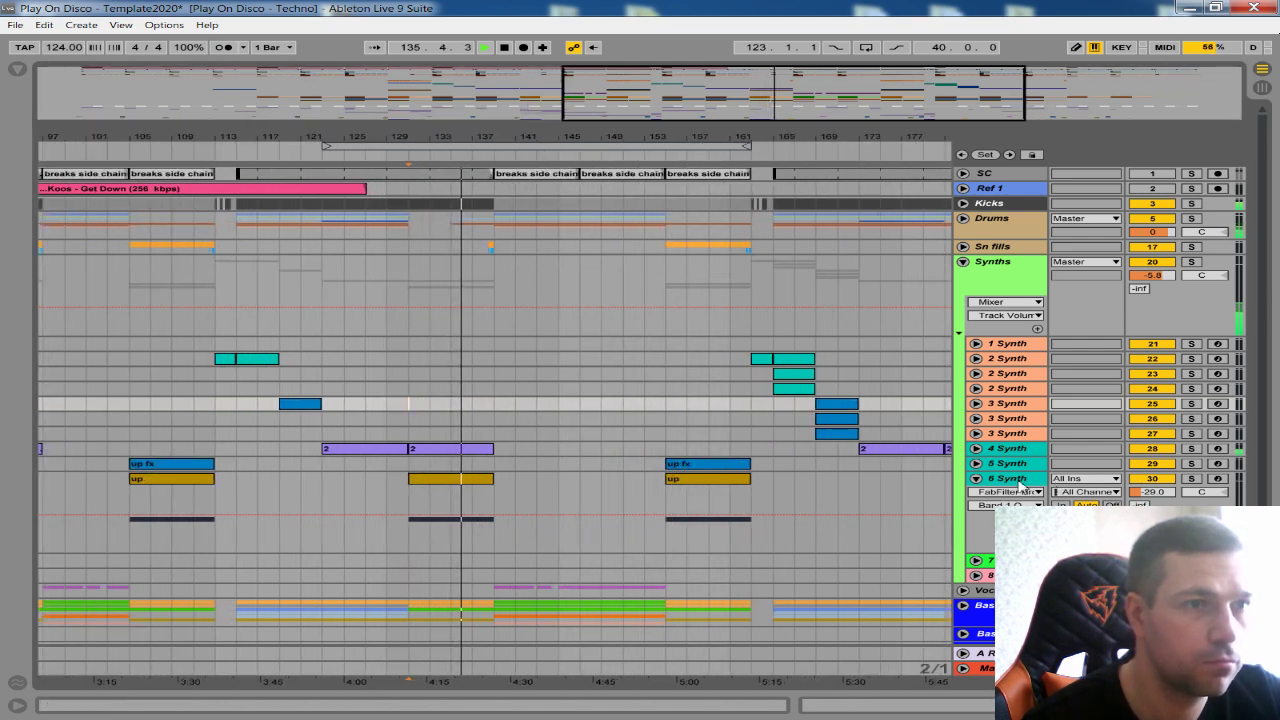
{"action": "double_click", "coordinate": [635, 138]}
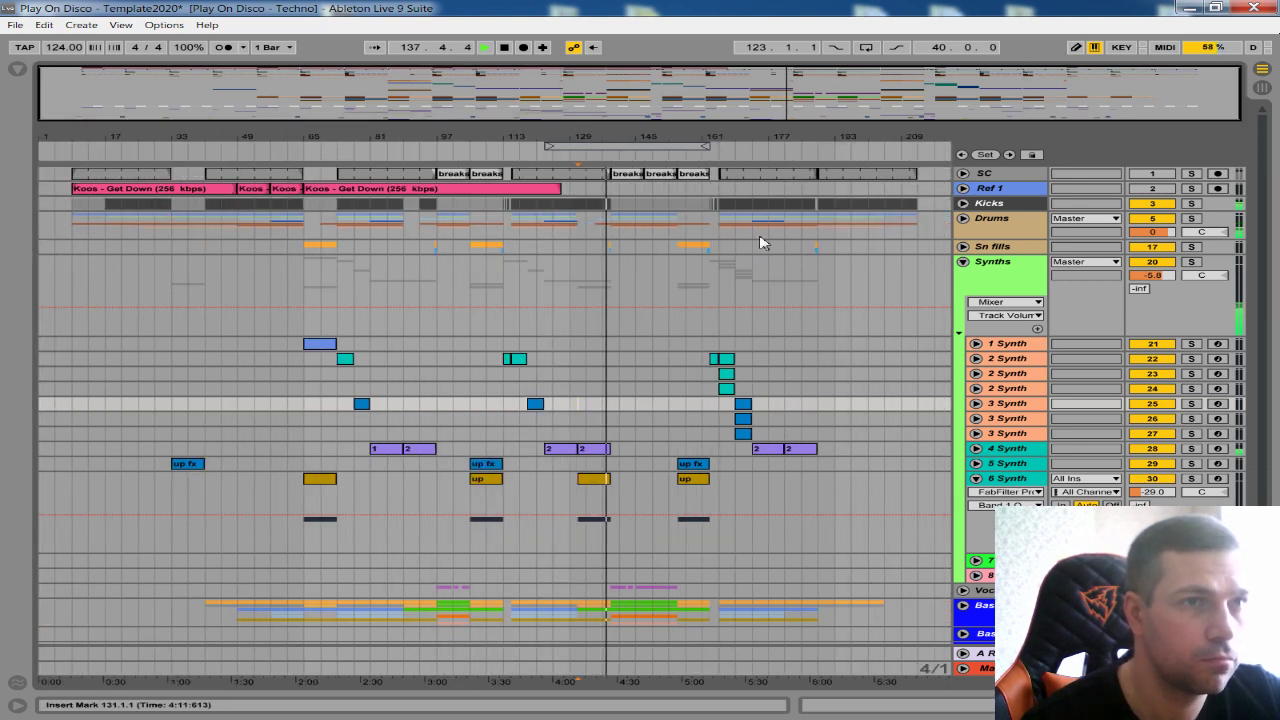
{"action": "left_click_drag", "start_coordinate": [739, 138], "coordinate": [720, 181]}
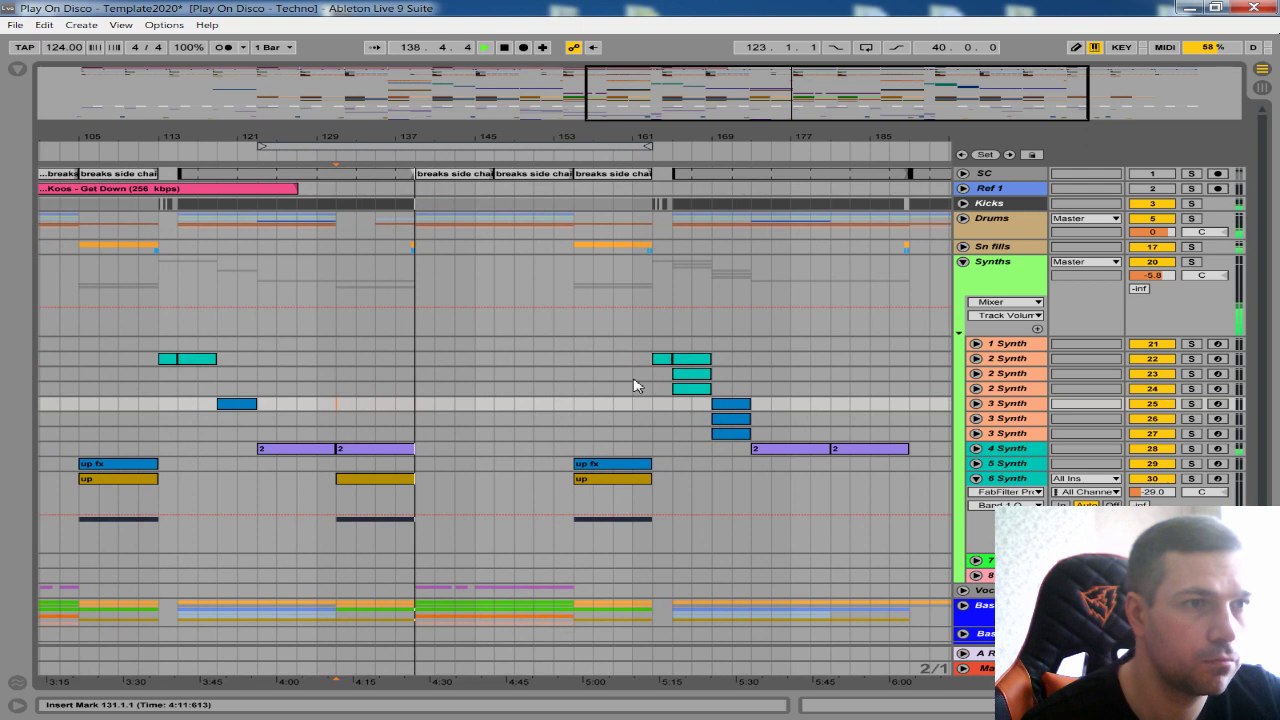
{"action": "scroll", "coordinate": [638, 228], "scroll_direction": "up", "scroll_amount": 3, "text": "ctrl"}
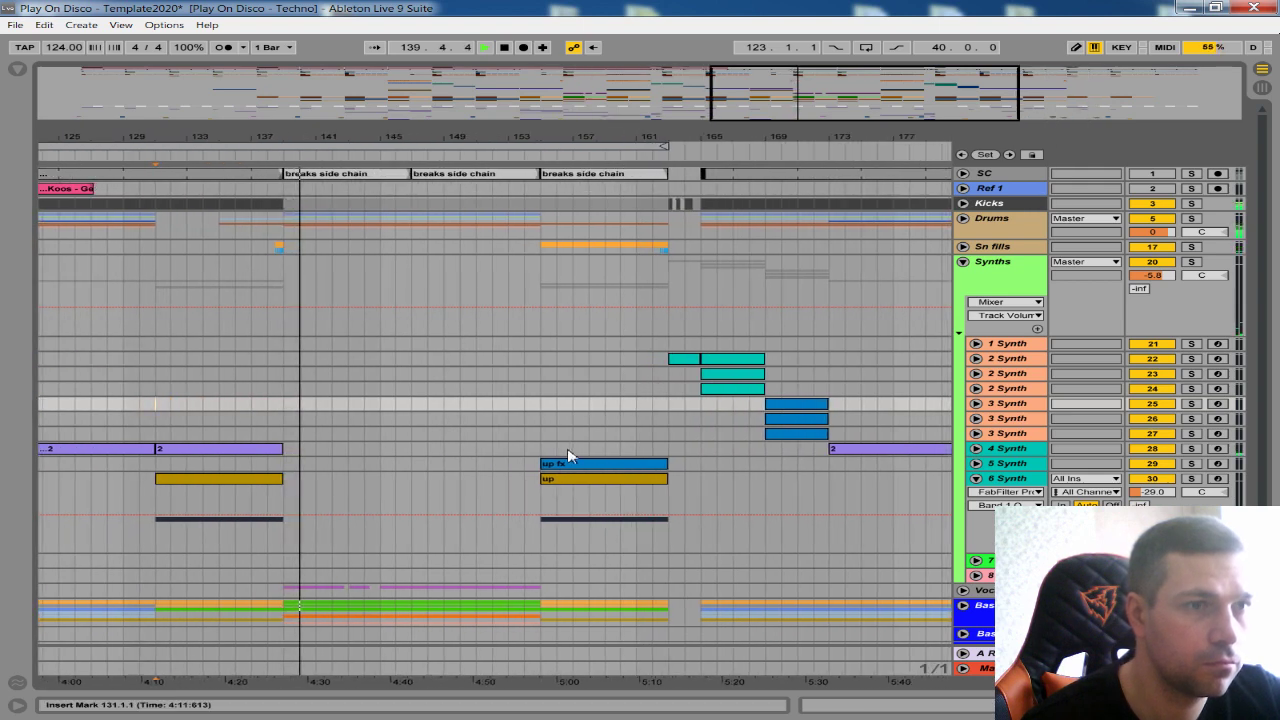
{"action": "left_click", "coordinate": [543, 497]}
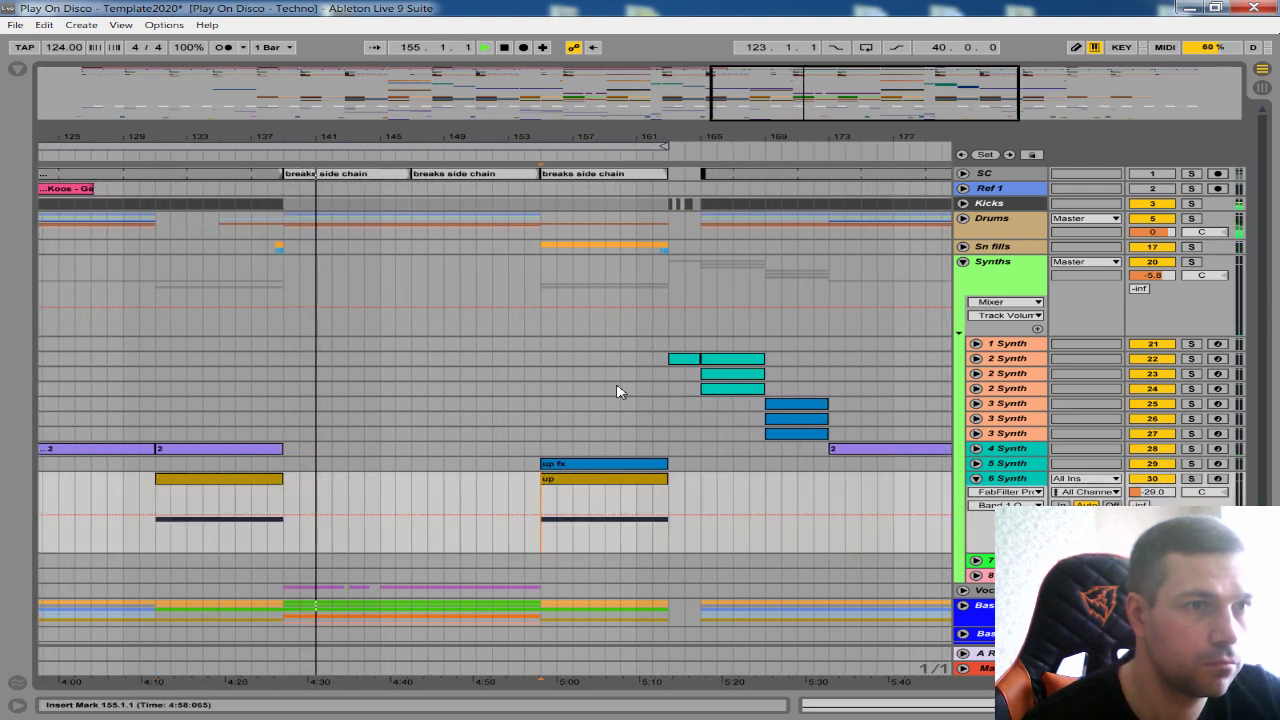
{"action": "left_click_drag", "start_coordinate": [670, 154], "coordinate": [690, 70]}
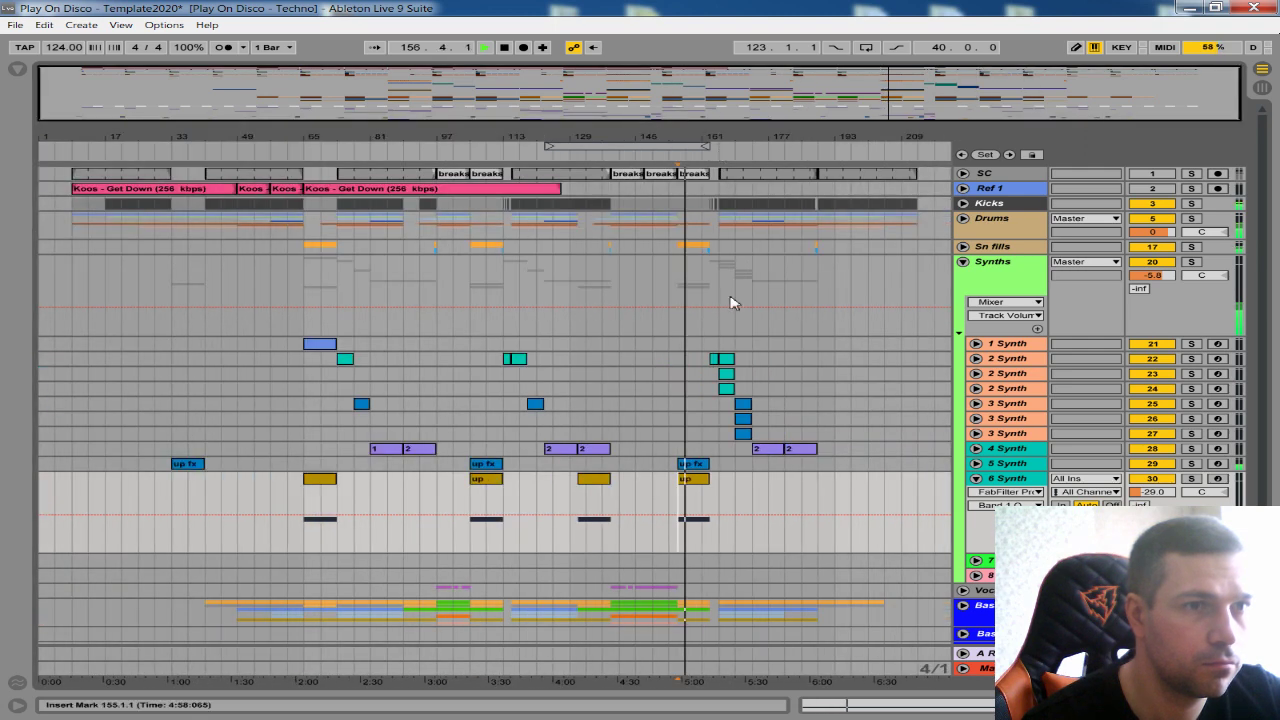
{"action": "left_click", "coordinate": [976, 479]}
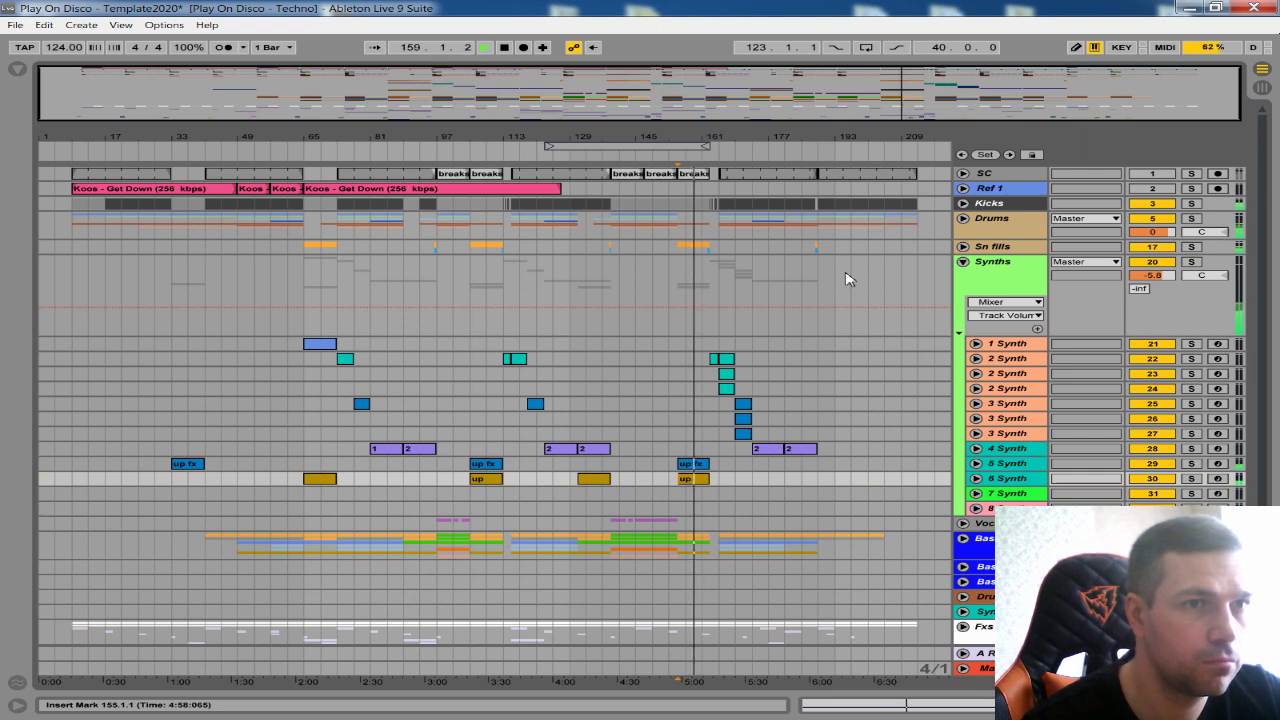
- Unfold the three 2 Synth tracks and examine their layered clips from bar 163 to bar 169 during playback
{"action": "left_click_drag", "start_coordinate": [785, 120], "coordinate": [780, 349]}
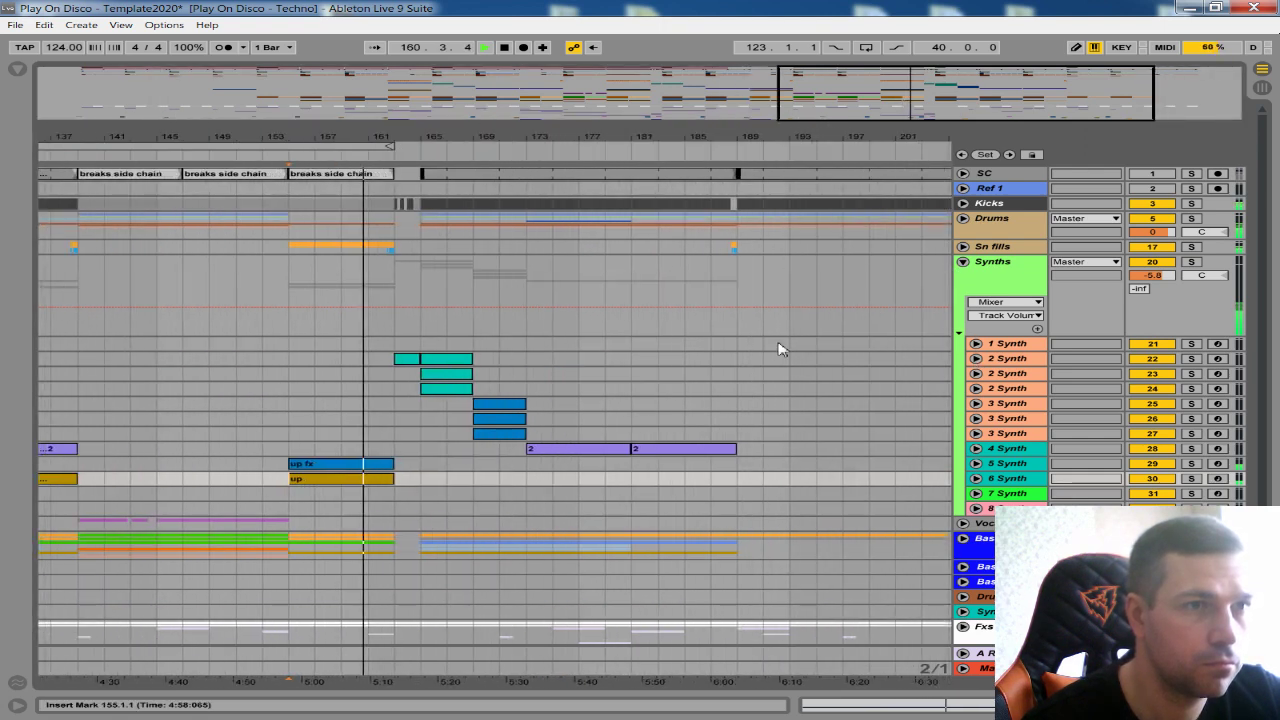
{"action": "left_click", "coordinate": [976, 360]}
{"action": "scroll", "coordinate": [509, 200], "scroll_direction": "up", "scroll_amount": 3}
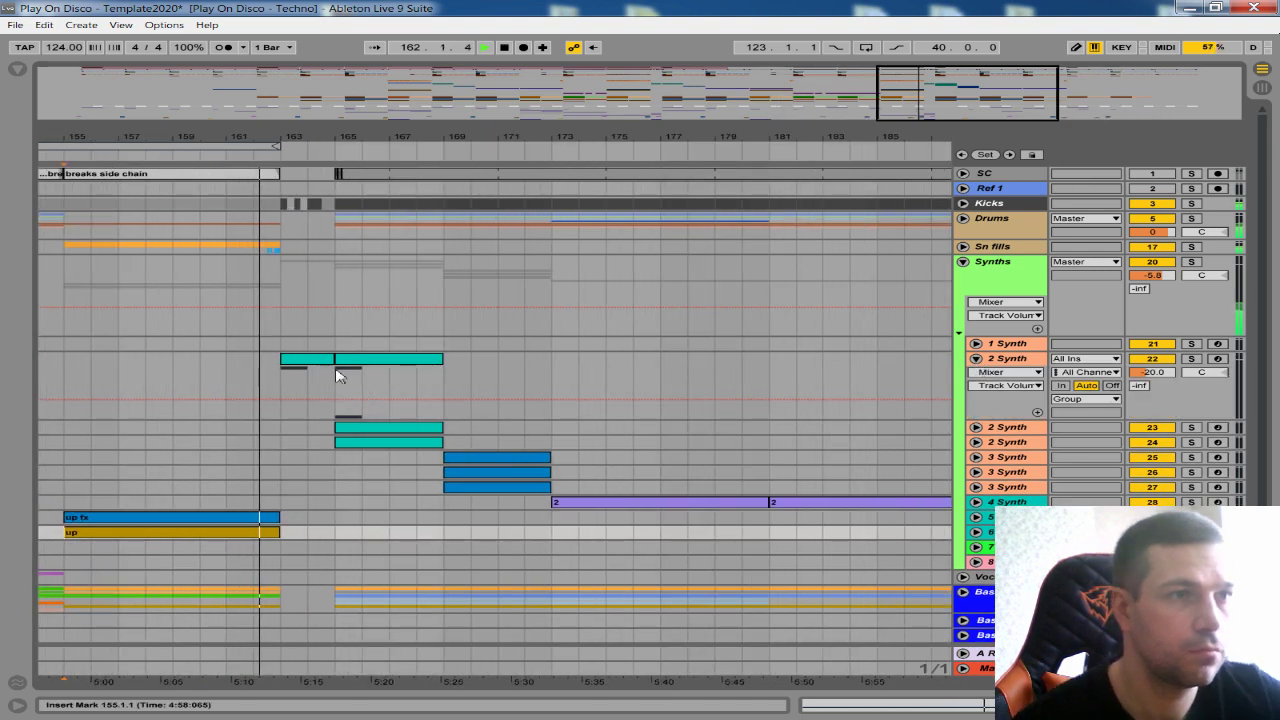
{"action": "left_click", "coordinate": [976, 442]}
{"action": "left_click", "coordinate": [976, 428]}
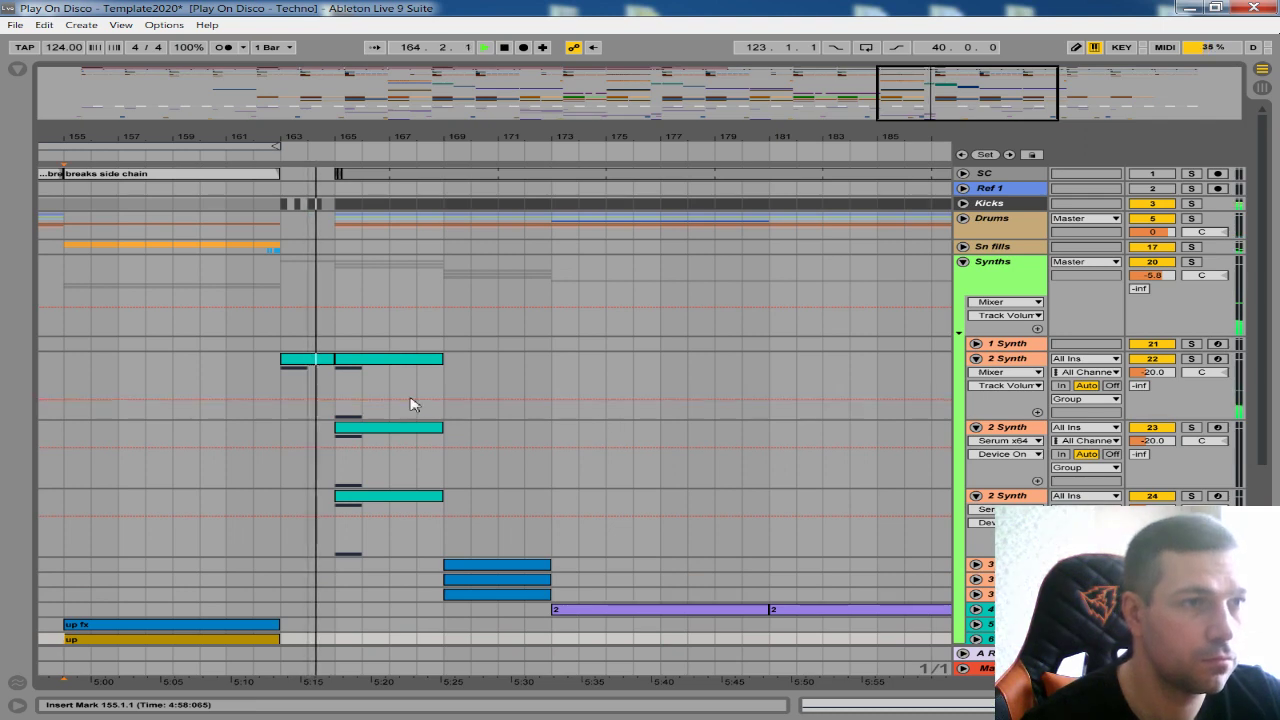
{"action": "scroll", "coordinate": [420, 406], "scroll_direction": "down", "scroll_amount": 1}
{"action": "scroll", "coordinate": [430, 390], "scroll_direction": "up", "scroll_amount": 2}
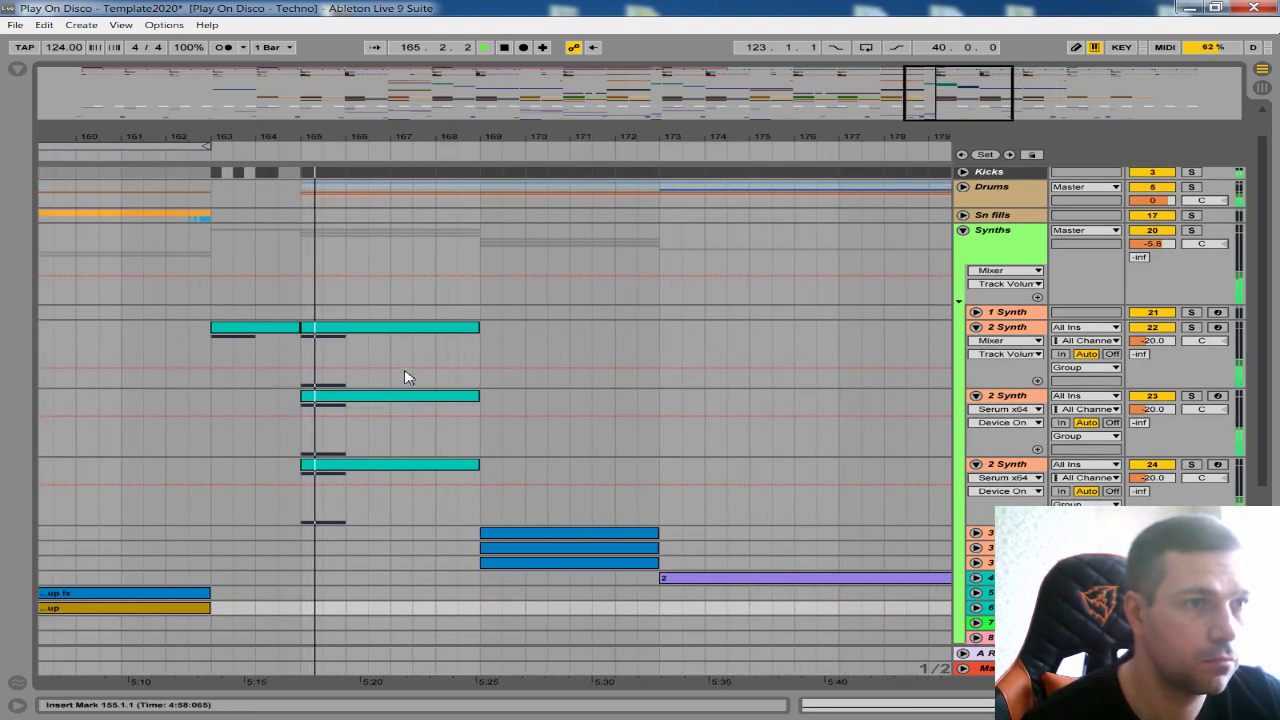
{"action": "scroll", "coordinate": [398, 385], "scroll_direction": "down", "scroll_amount": 1}
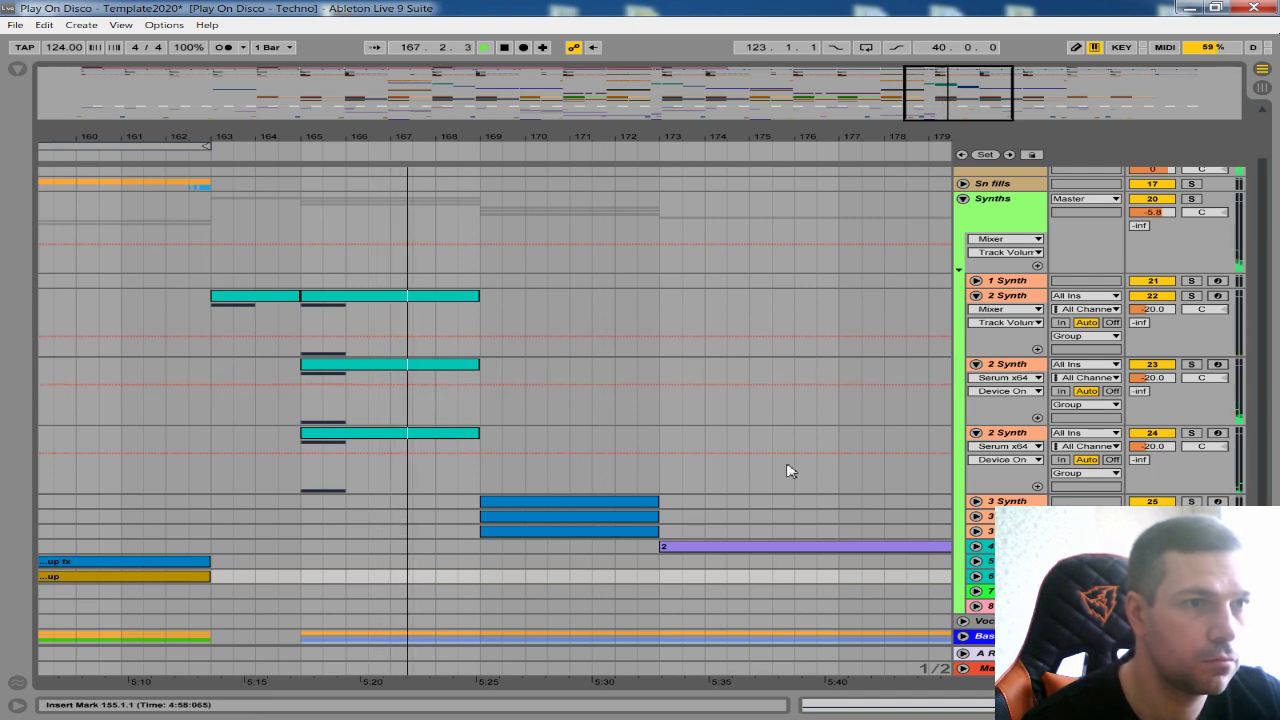
- Unfold the three 3 Synth tracks and examine their layered clips from bar 169 to bar 173
{"action": "left_click", "coordinate": [976, 531]}
{"action": "left_click", "coordinate": [976, 516]}
{"action": "scroll", "coordinate": [631, 426], "scroll_direction": "down", "scroll_amount": 2}
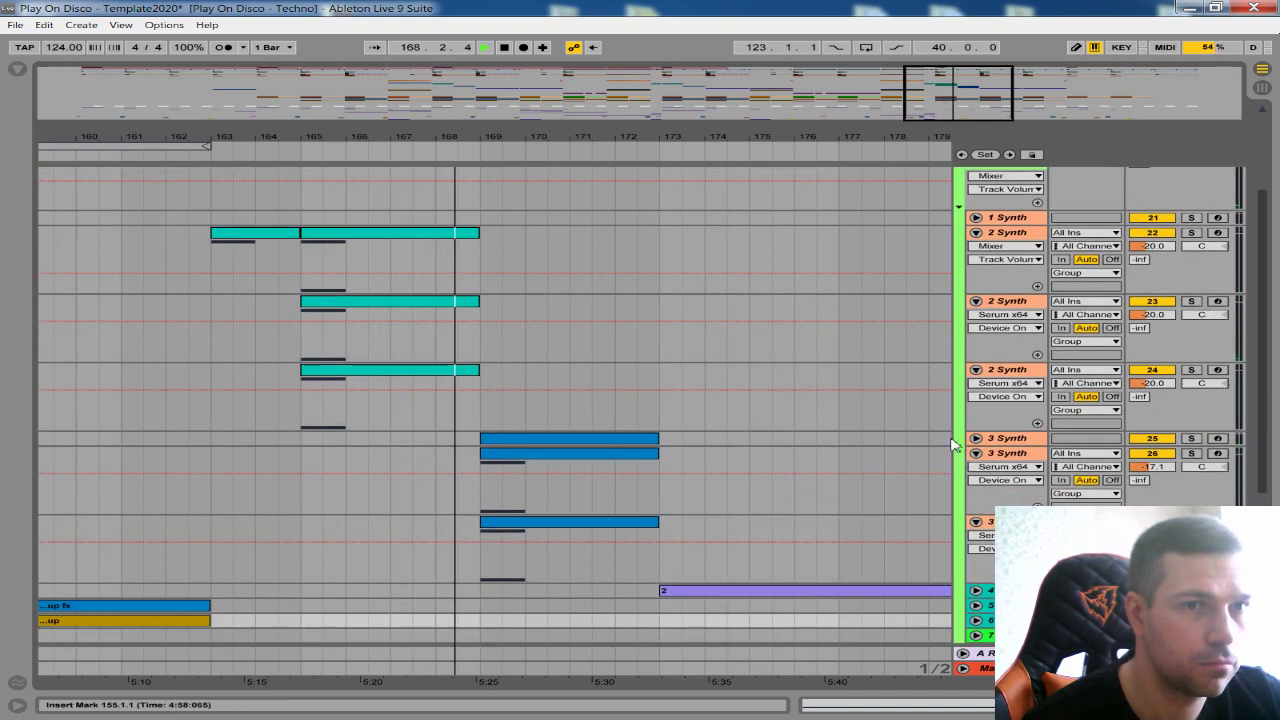
{"action": "left_click", "coordinate": [976, 439]}
{"action": "scroll", "coordinate": [606, 466], "scroll_direction": "down", "scroll_amount": 2}
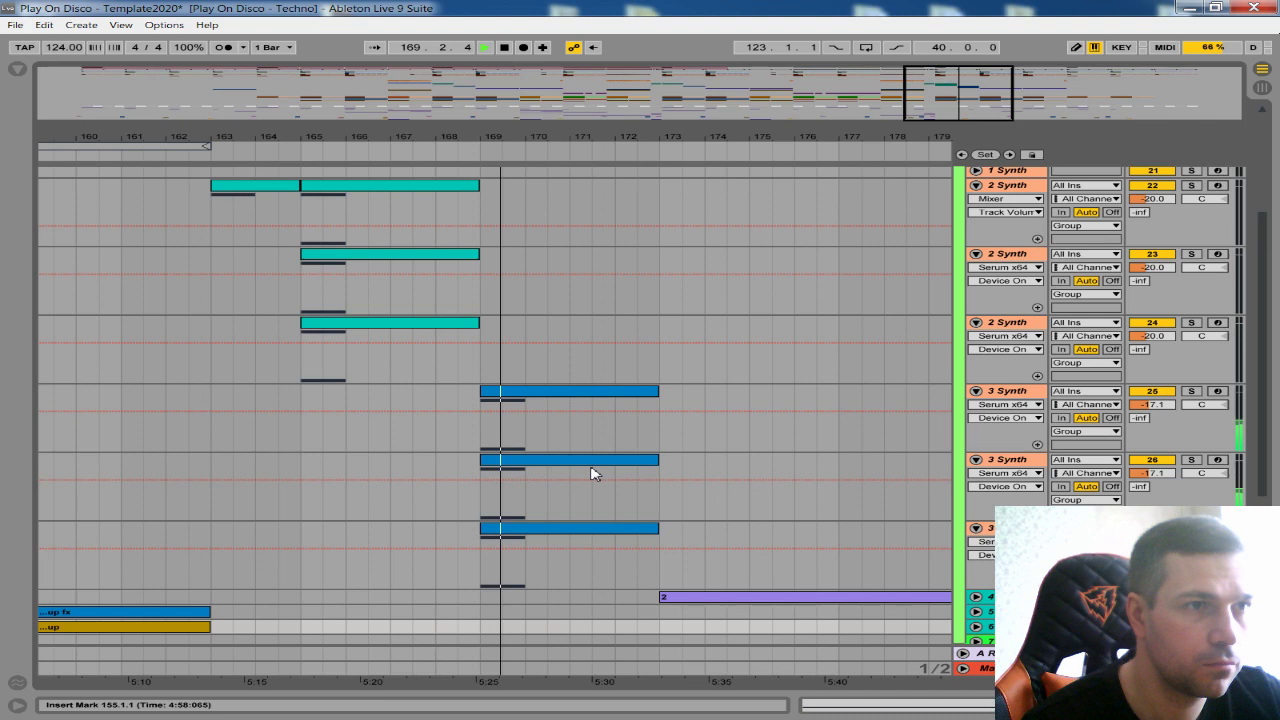
- Examine the automation under the two 4 Synth clips from bar 173 to bar 189, leaving that track folded
{"action": "left_click_drag", "start_coordinate": [686, 140], "coordinate": [493, 80]}
{"action": "scroll", "coordinate": [948, 510], "scroll_direction": "down", "scroll_amount": 2}
{"action": "left_click", "coordinate": [977, 566]}
{"action": "scroll", "coordinate": [709, 360], "scroll_direction": "down", "scroll_amount": 5}
{"action": "scroll", "coordinate": [671, 338], "scroll_direction": "up", "scroll_amount": 4}
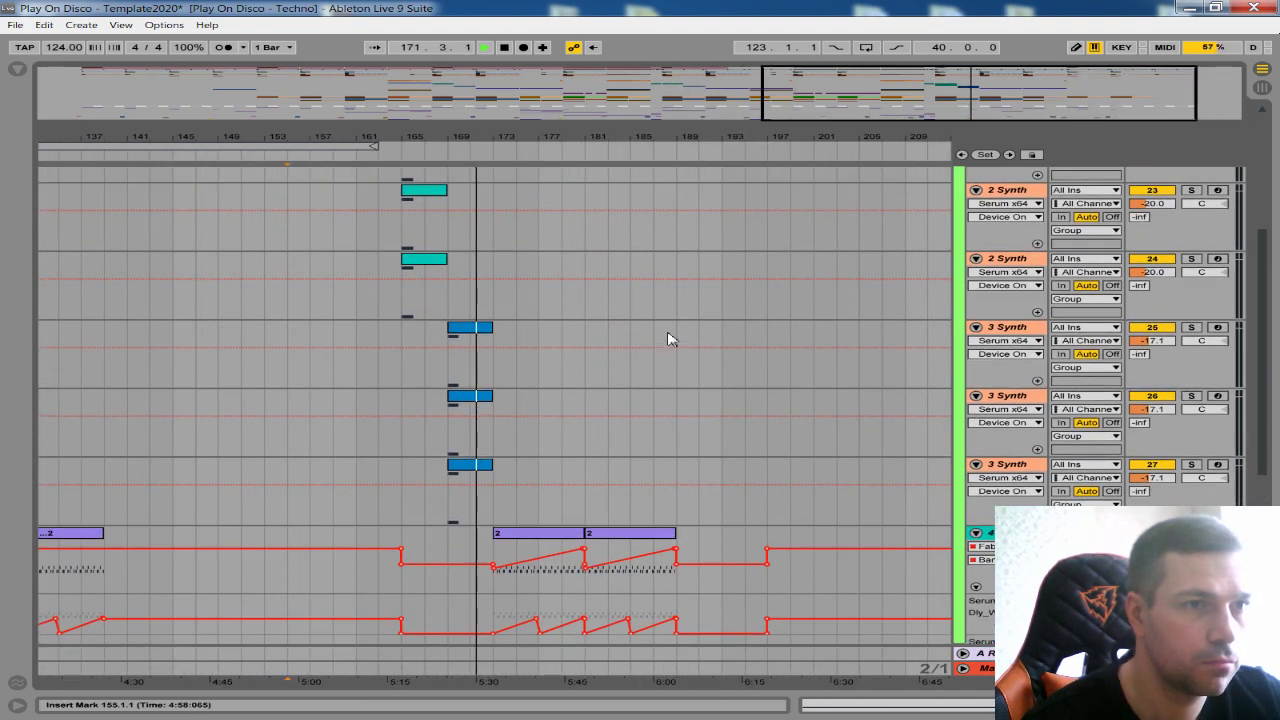
{"action": "left_click", "coordinate": [976, 551]}
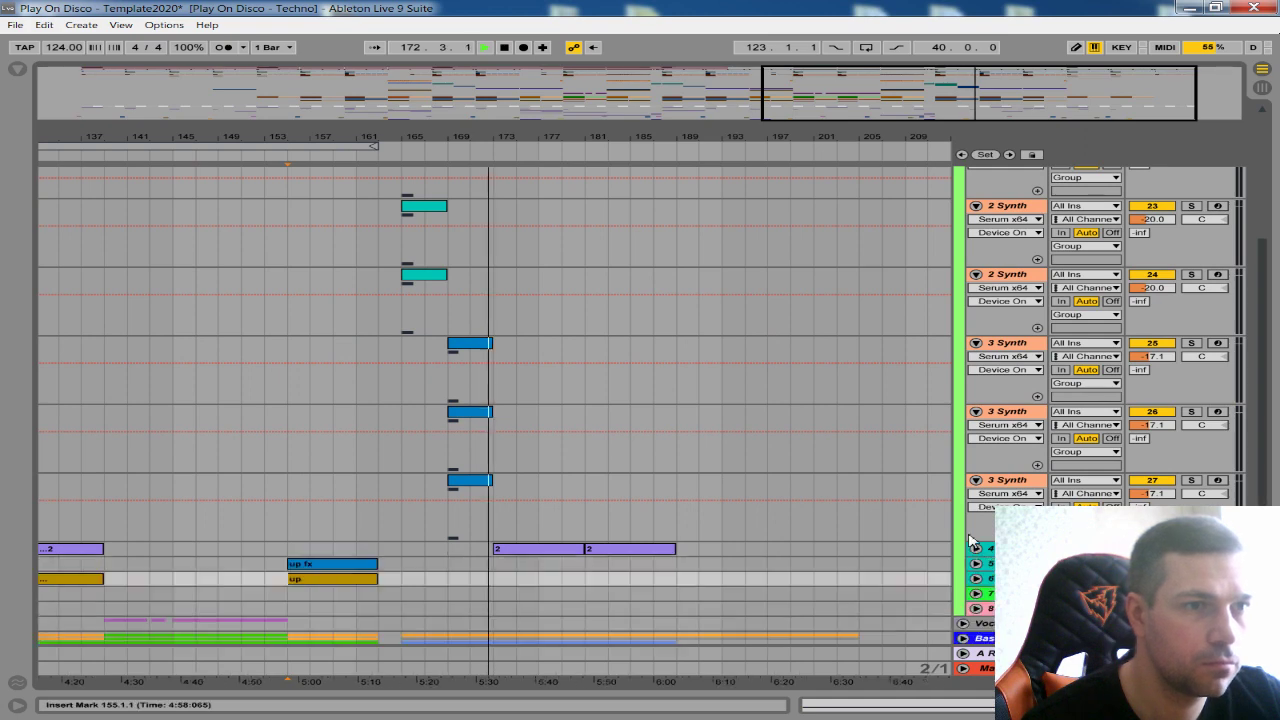
- Fold all the 2 Synth and 3 Synth tracks back to a compact view
{"action": "scroll", "coordinate": [766, 343], "scroll_direction": "up", "scroll_amount": 7}
{"action": "left_click", "coordinate": [976, 248]}
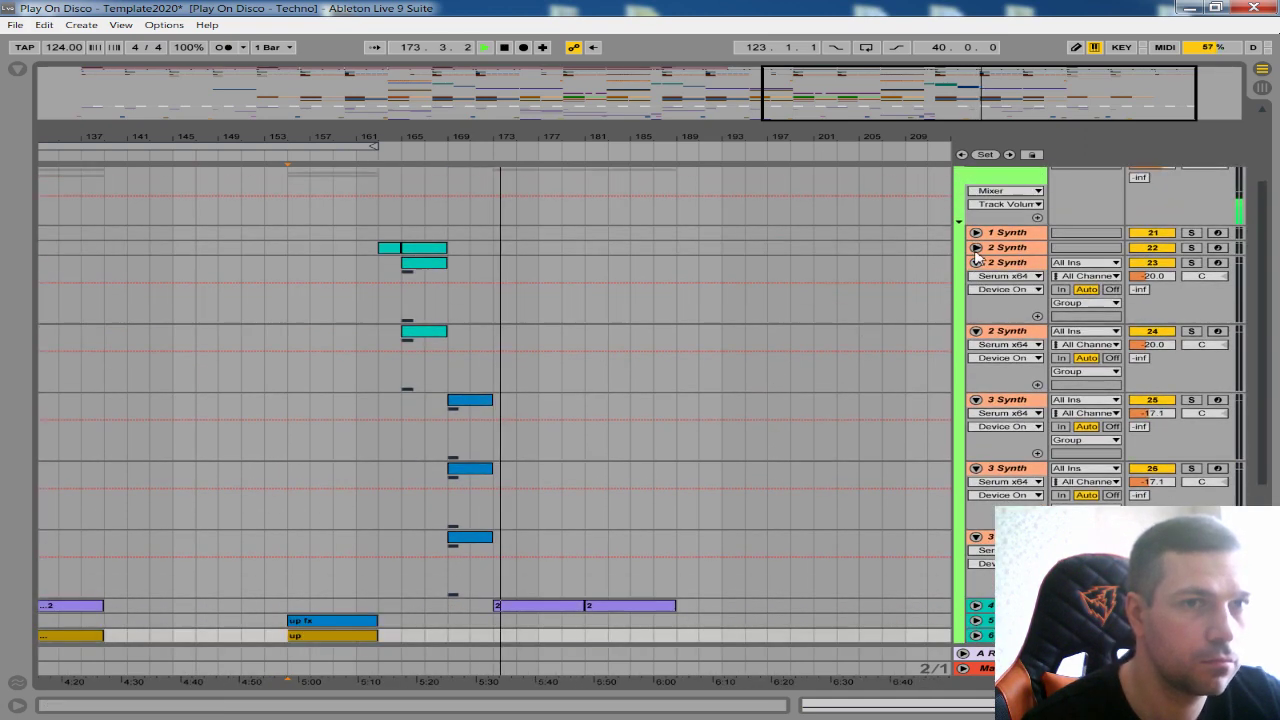
{"action": "left_click", "coordinate": [976, 262]}
{"action": "left_click", "coordinate": [976, 277]}
{"action": "left_click", "coordinate": [976, 292]}
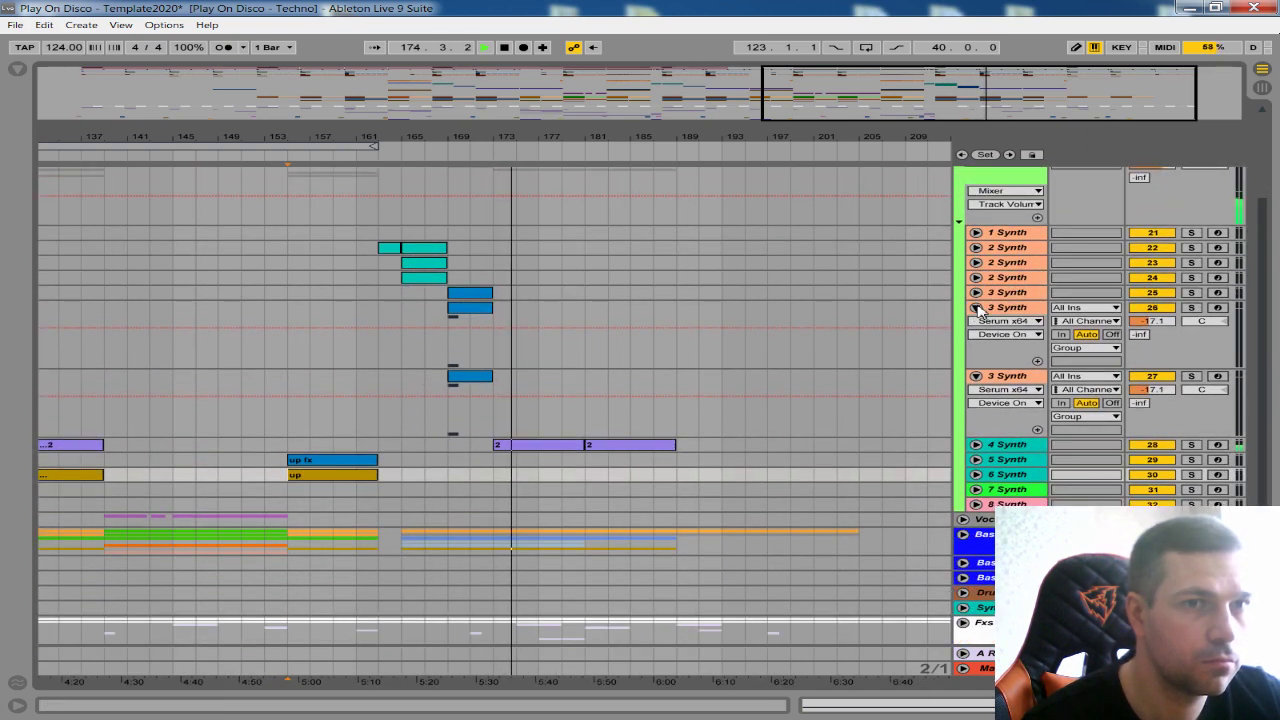
{"action": "left_click", "coordinate": [976, 307]}
{"action": "left_click", "coordinate": [977, 323]}
- Copy the 4 Synth clip named 2 at bar 173 onto 3 Synth track 25, with another copy at bar 181
{"action": "left_click", "coordinate": [538, 339]}
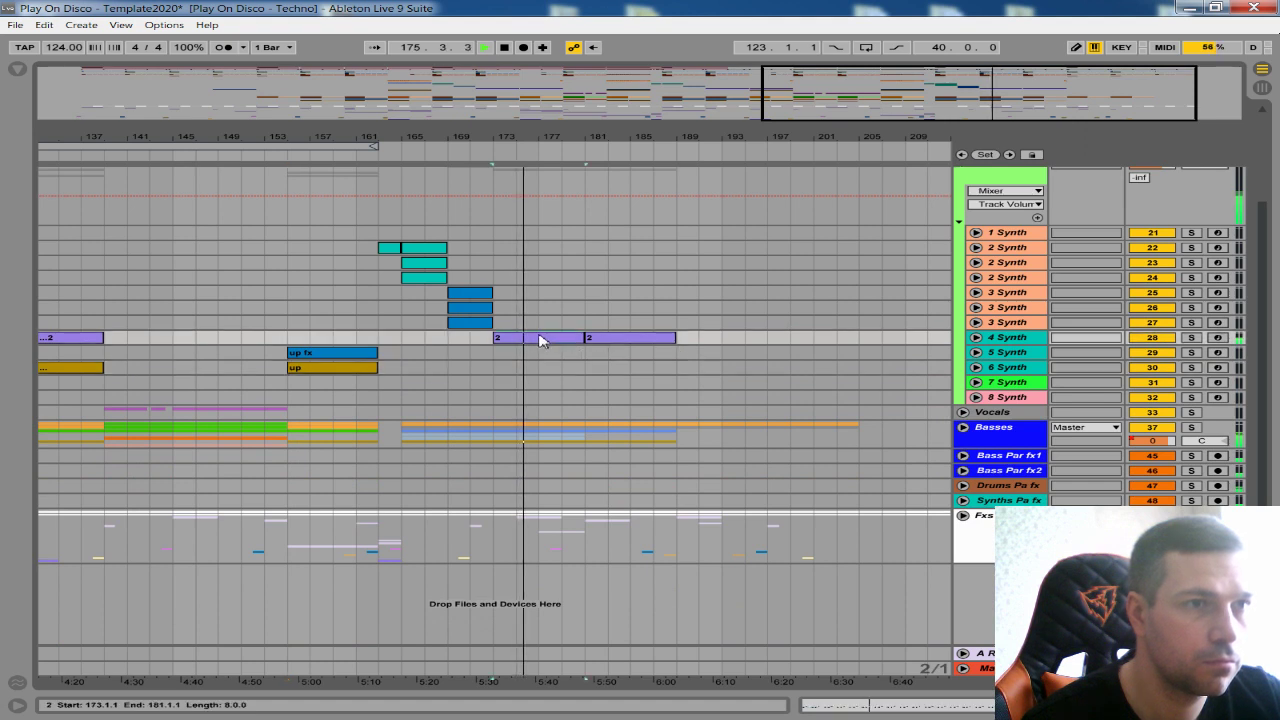
{"action": "left_click_drag", "start_coordinate": [535, 339], "coordinate": [535, 300]}
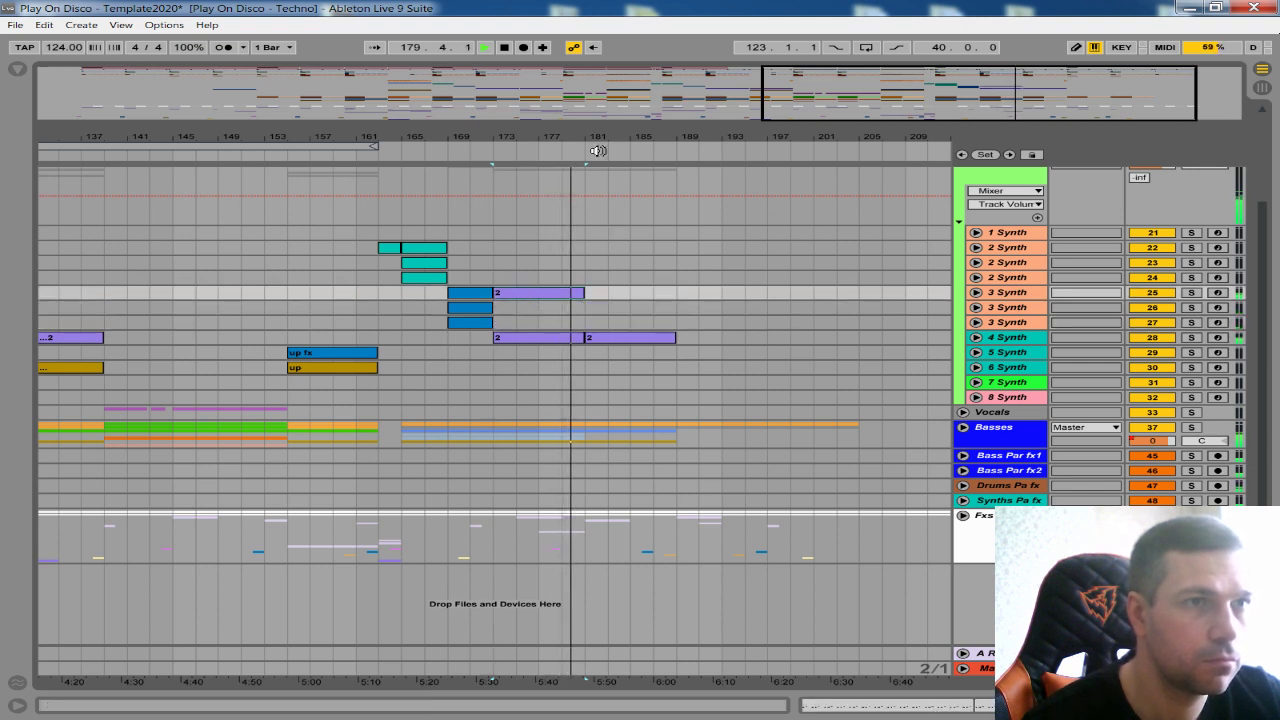
{"action": "left_click_drag", "start_coordinate": [591, 151], "coordinate": [591, 200]}
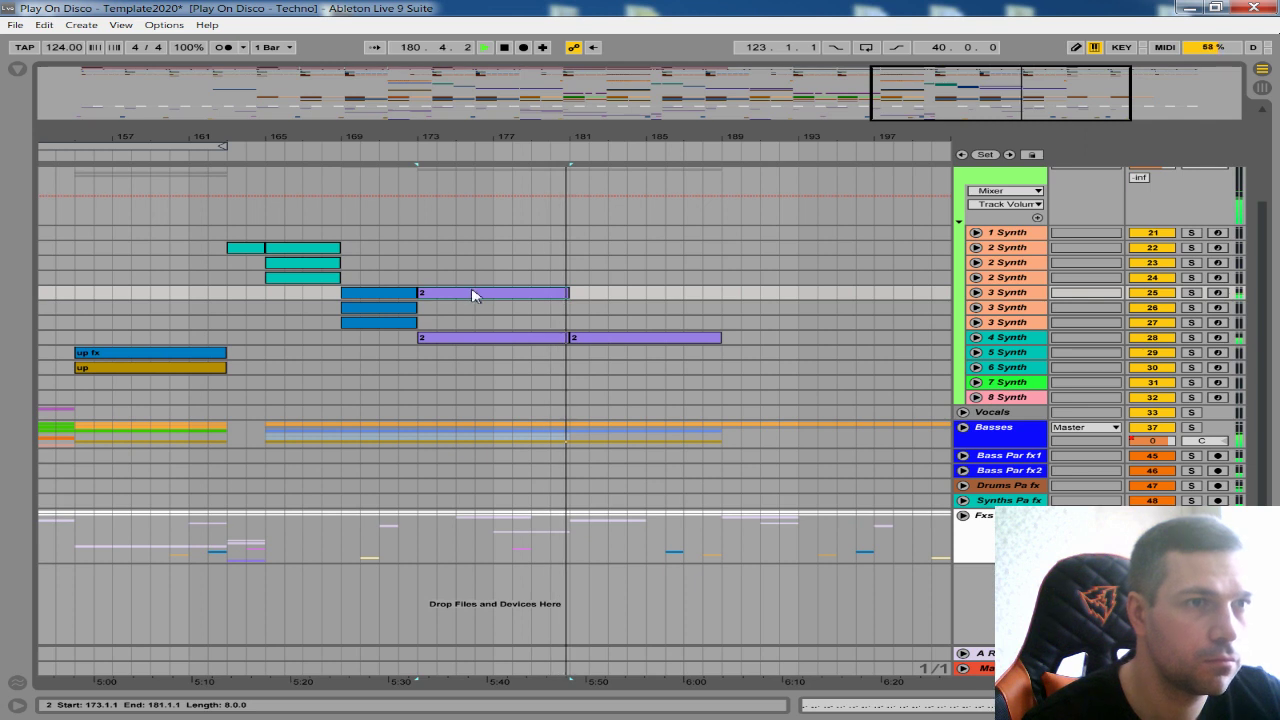
{"action": "left_click_drag", "start_coordinate": [473, 297], "coordinate": [616, 299]}
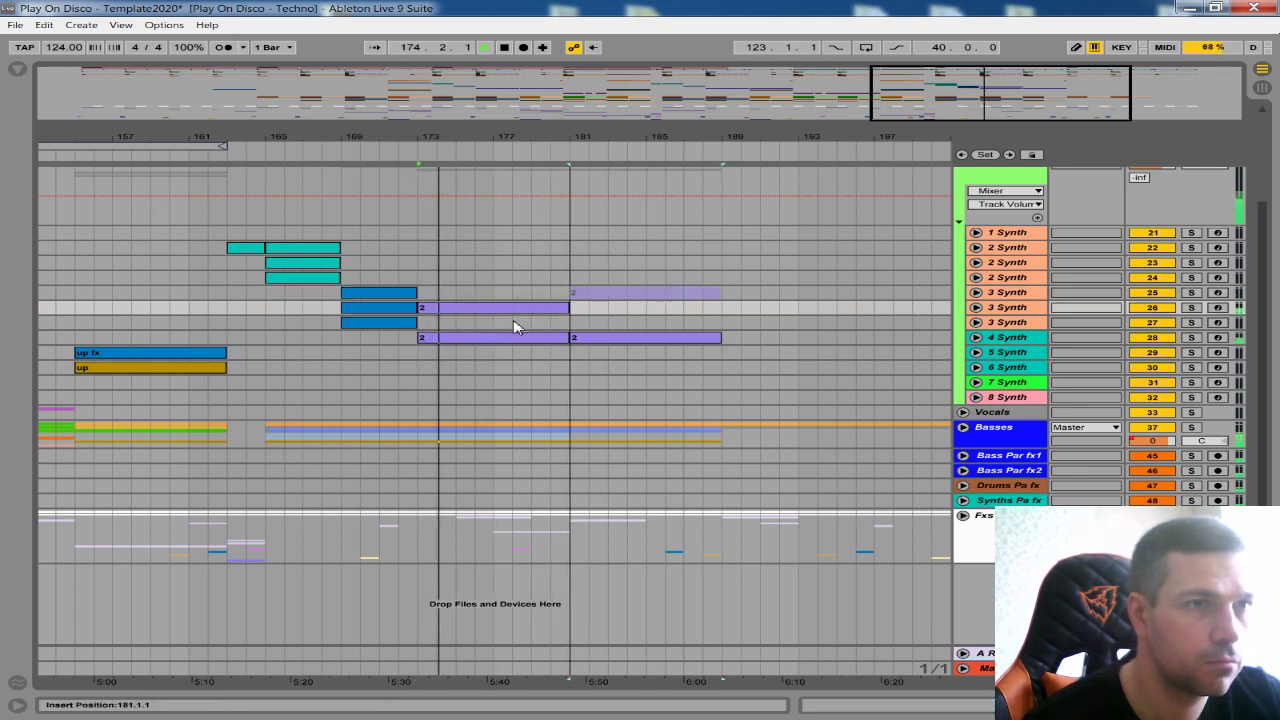
- Try the copied bar 173 clip on the neighbouring synth tracks and place it on 2 Synth track 23
{"action": "left_click_drag", "start_coordinate": [513, 310], "coordinate": [507, 322]}
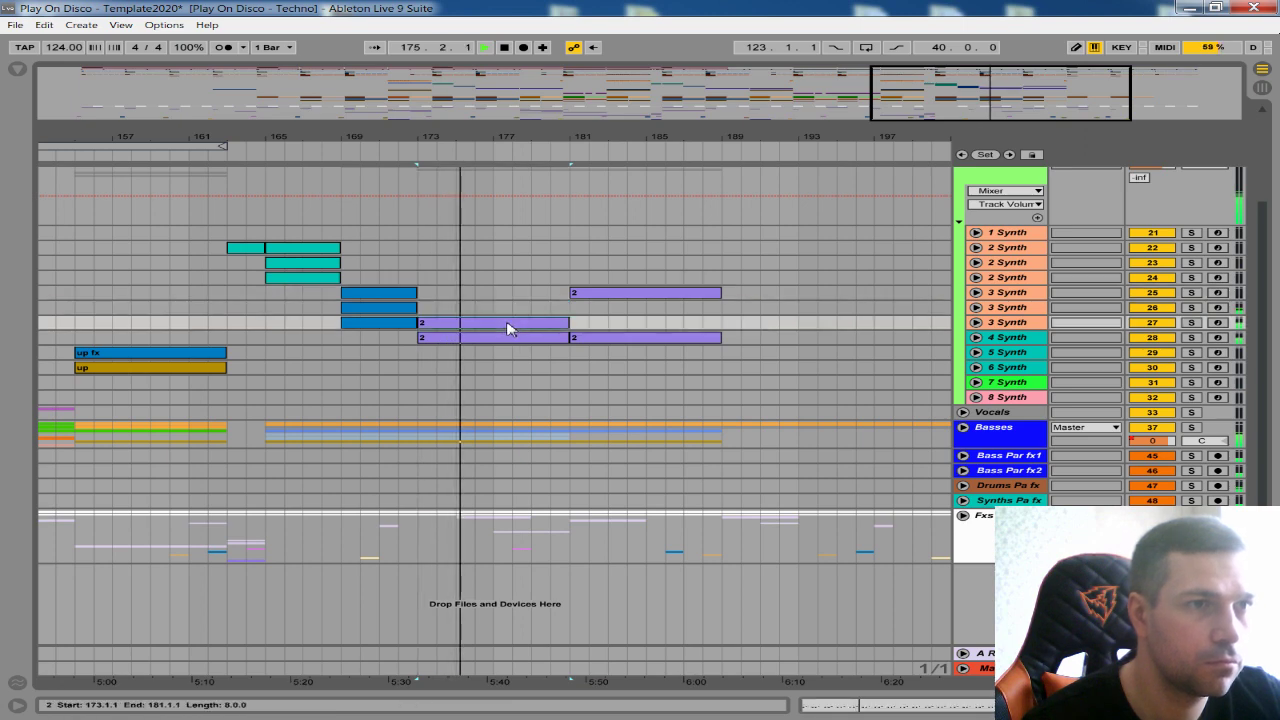
{"action": "key", "text": "ctrl+z"}
{"action": "scroll", "coordinate": [500, 318], "scroll_direction": "up", "scroll_amount": 2}
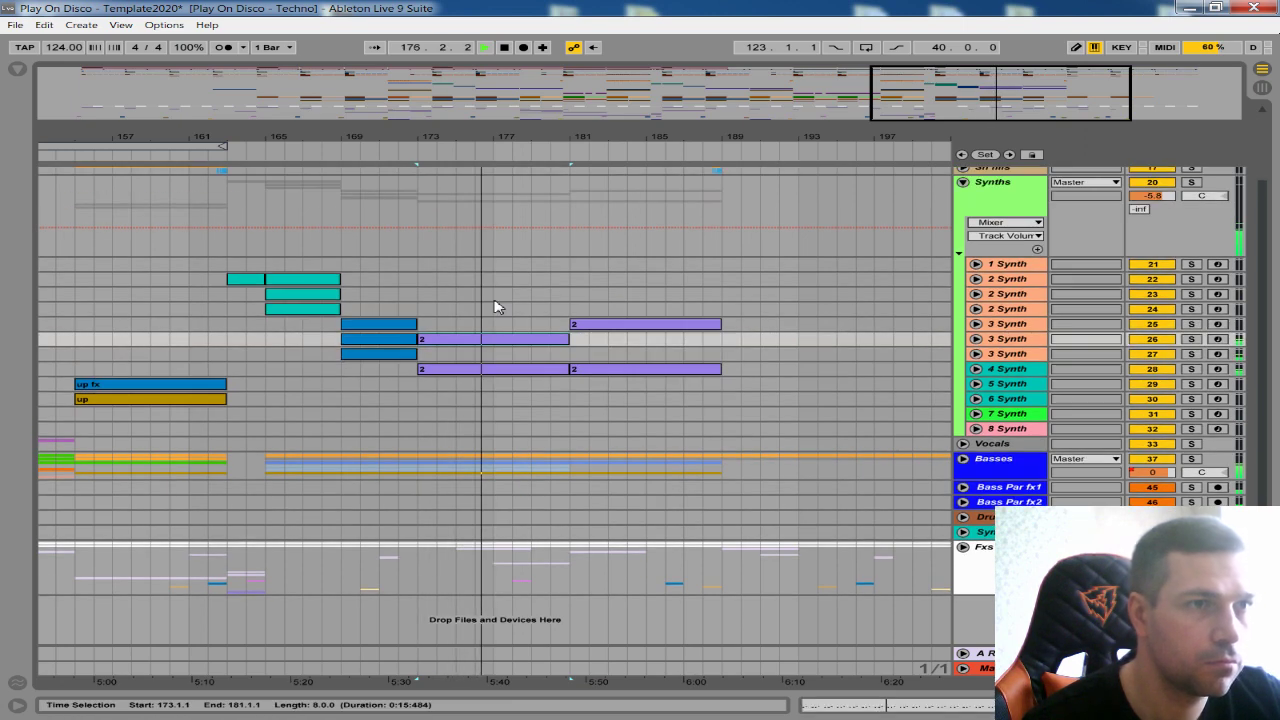
{"action": "left_click_drag", "start_coordinate": [486, 337], "coordinate": [489, 306]}
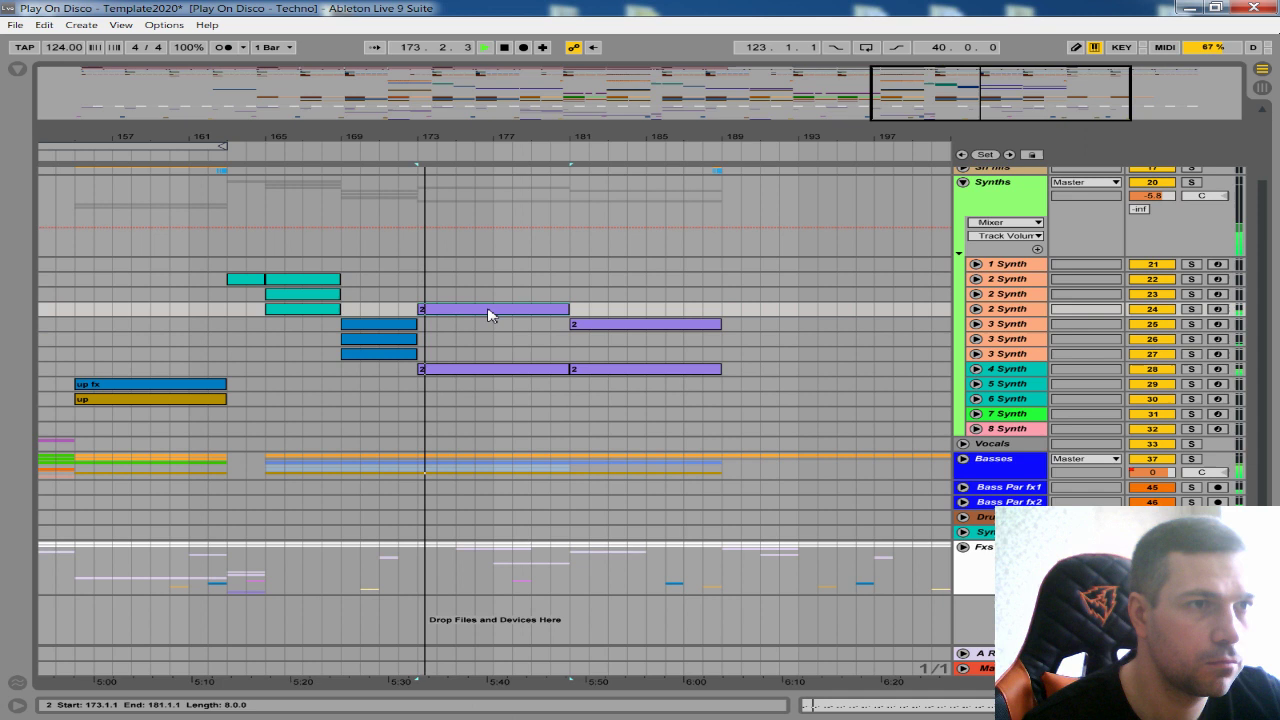
{"action": "mouse_move", "coordinate": [490, 304]}
{"action": "left_mouse_down"}
{"action": "mouse_move", "coordinate": [499, 282]}
{"action": "mouse_move", "coordinate": [497, 310]}
{"action": "mouse_move", "coordinate": [495, 296]}
{"action": "left_mouse_up"}
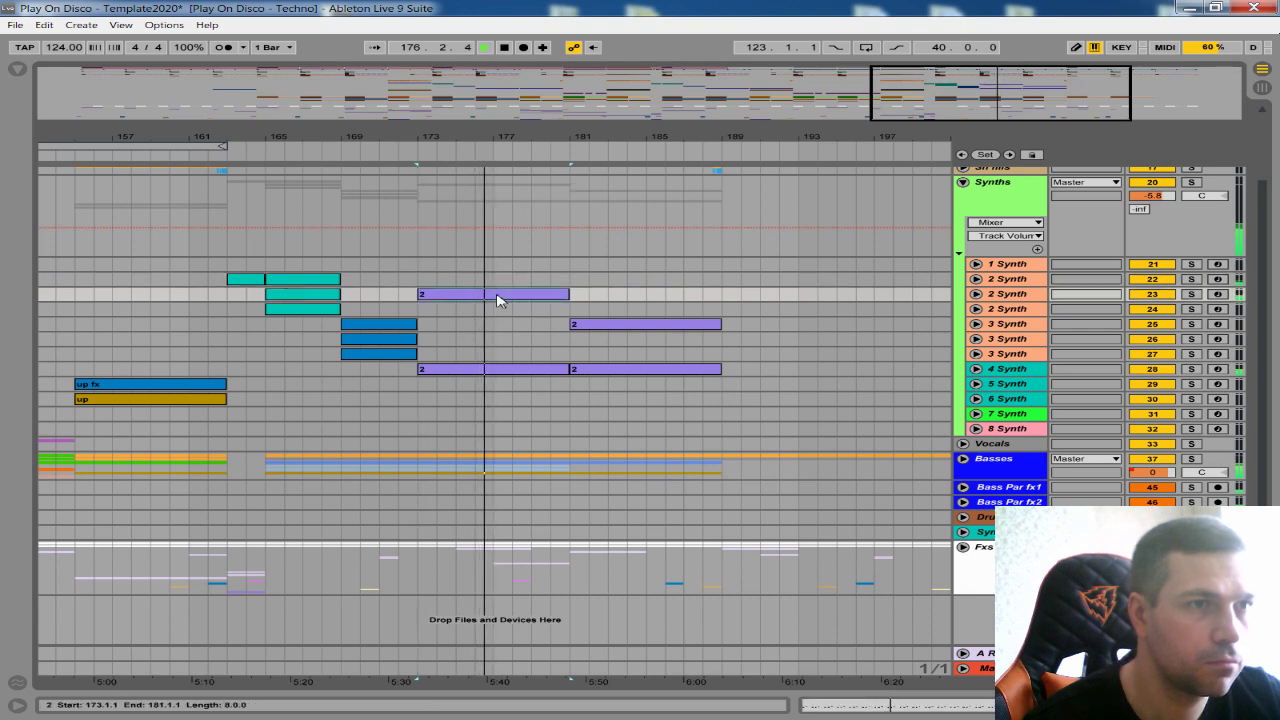
- Stop playback, unfold 2 Synth track 23 and select Serum's reverb mix as its automation parameter
{"action": "left_click_drag", "start_coordinate": [560, 136], "coordinate": [566, 170]}
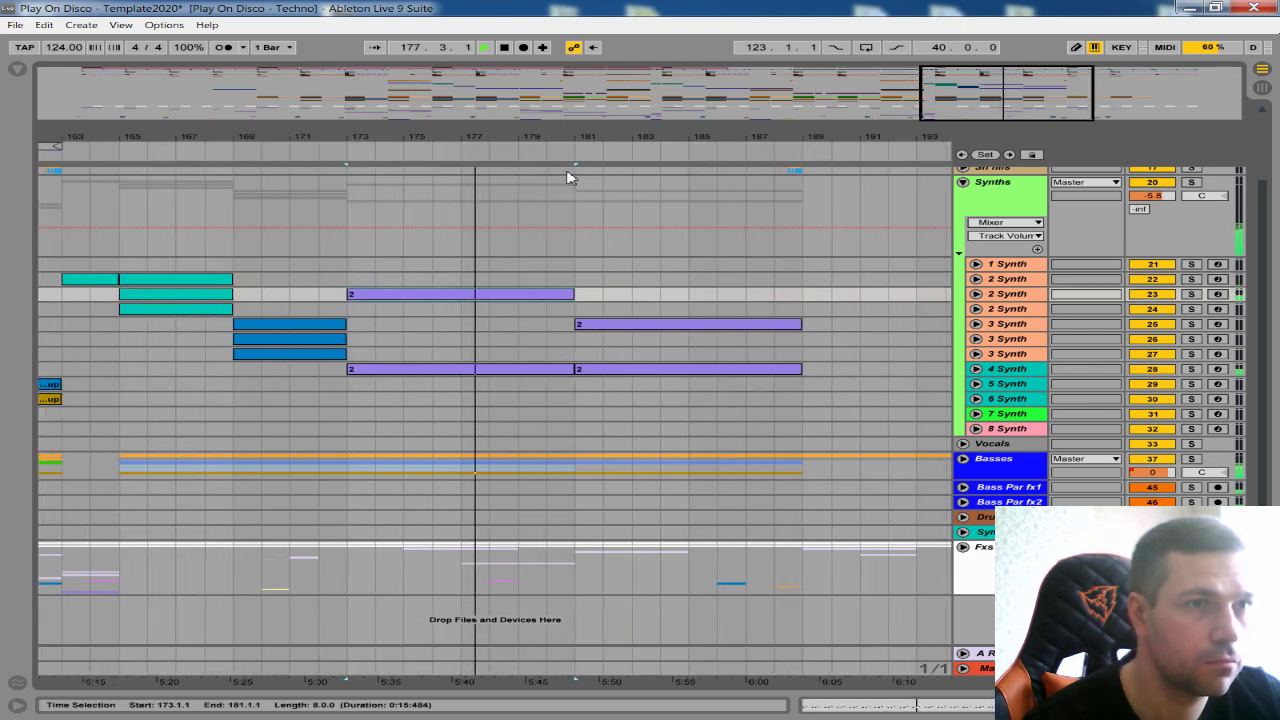
{"action": "left_click", "coordinate": [976, 294]}
{"action": "key", "text": "space"}
{"action": "double_click", "coordinate": [1006, 296]}
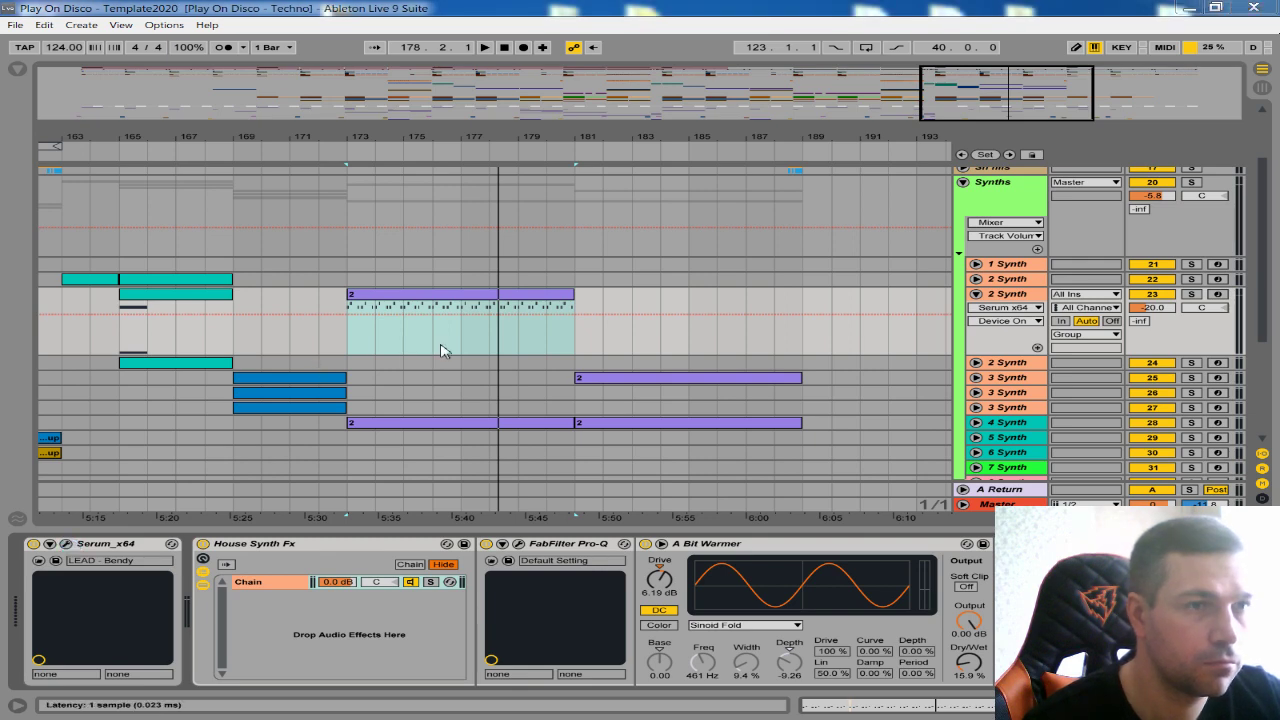
{"action": "key", "text": "ctrl+alt+p"}
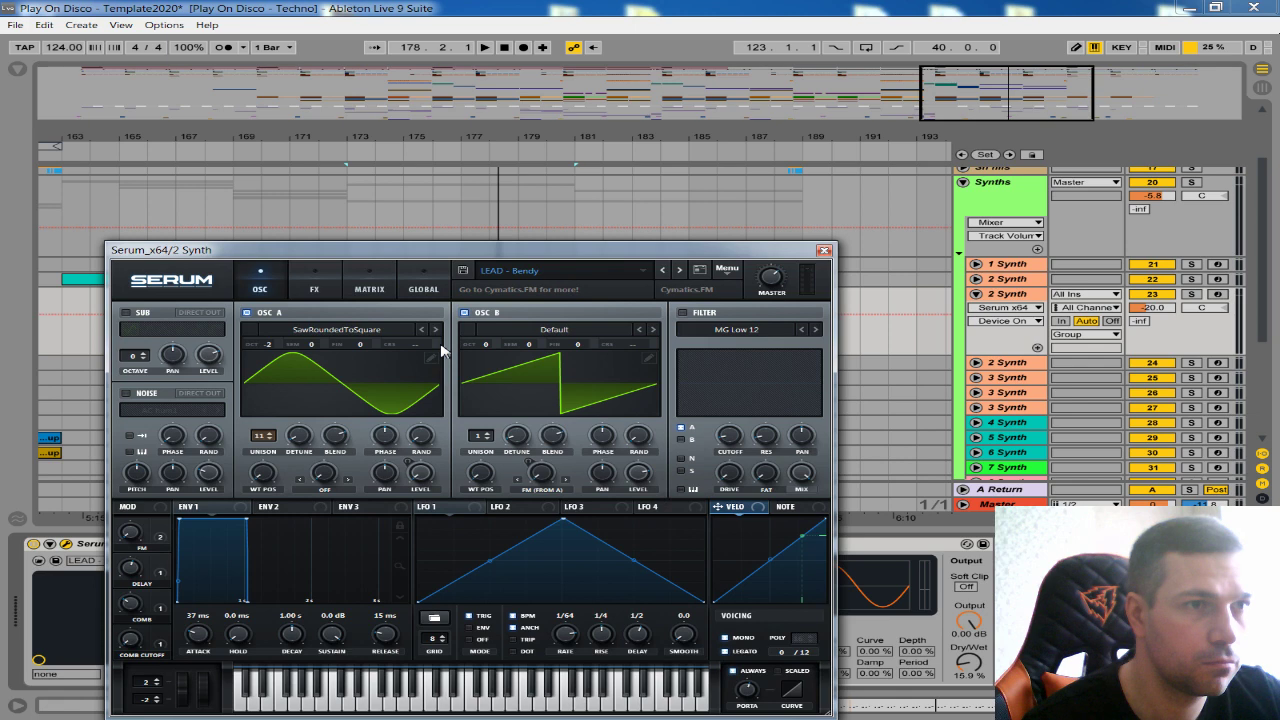
{"action": "left_click", "coordinate": [336, 280]}
{"action": "left_click_drag", "start_coordinate": [812, 366], "coordinate": [822, 402]}
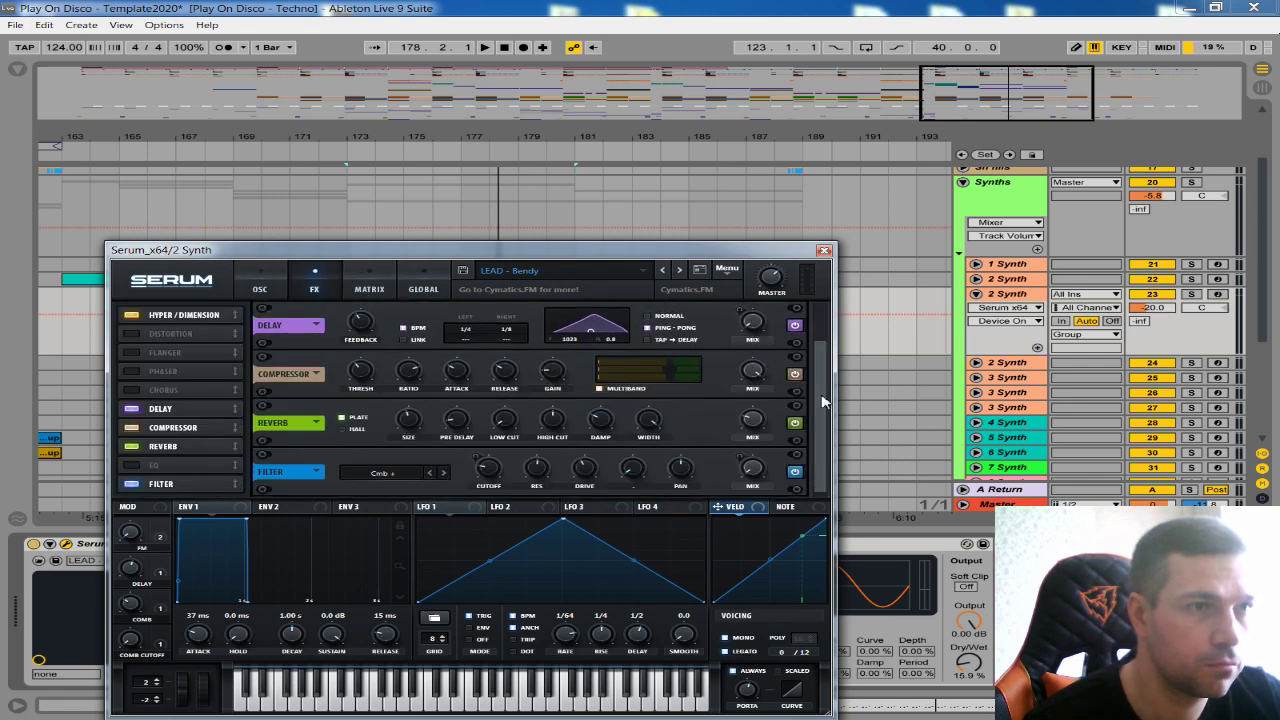
{"action": "left_click", "coordinate": [755, 423]}
{"action": "left_click", "coordinate": [824, 250]}
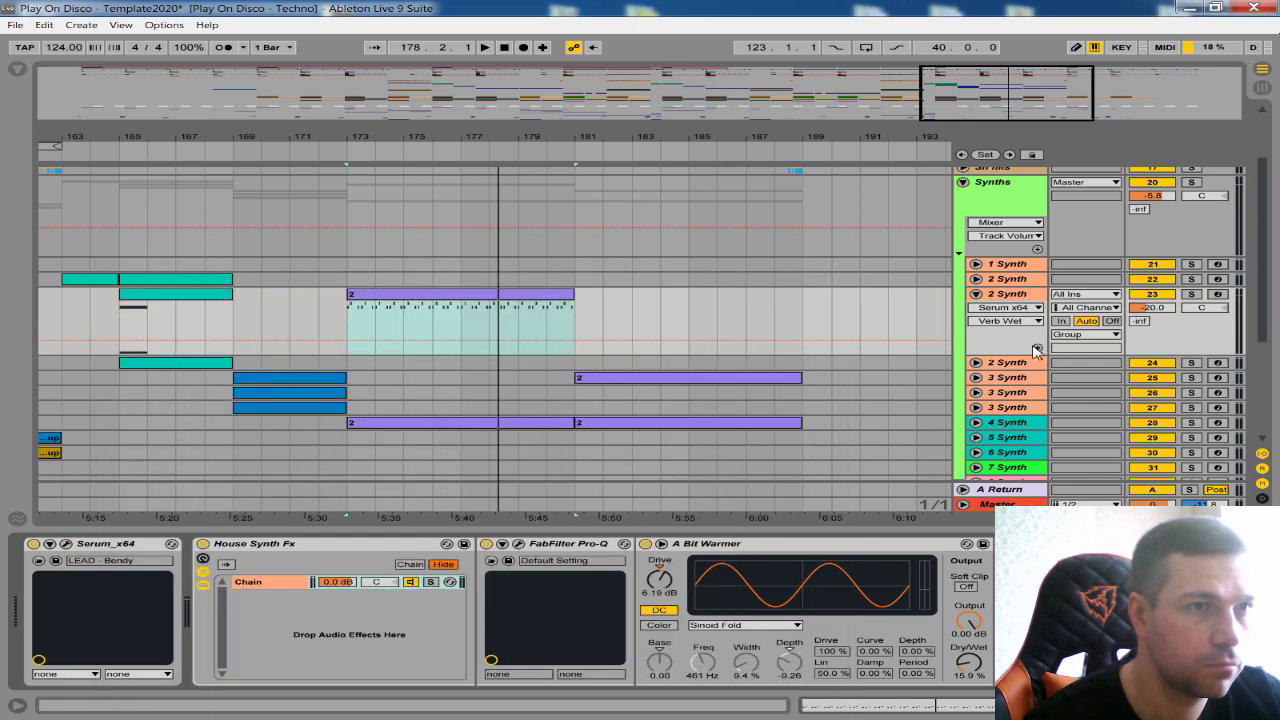
- Add a Verb Wet automation lane, draw rising ramps over bars 173–177 and 177–181, and audition from bar 173
{"action": "left_click", "coordinate": [1036, 348]}
{"action": "left_click", "coordinate": [459, 386]}
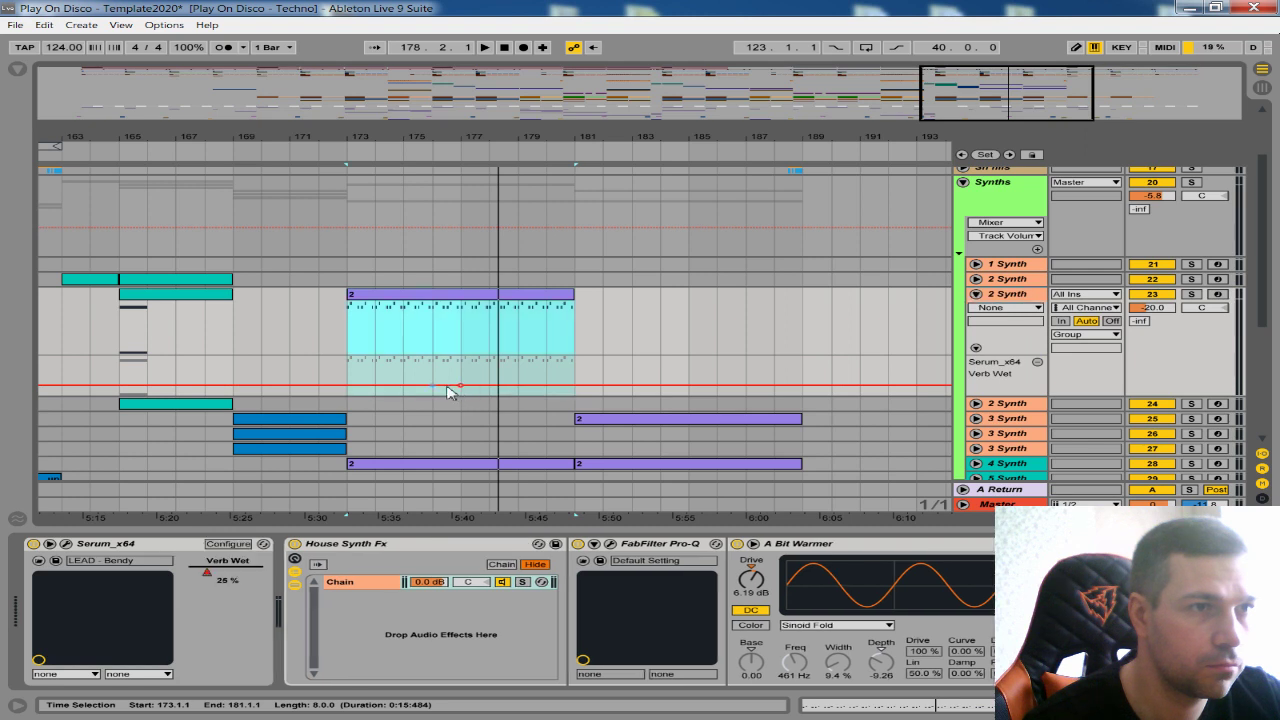
{"action": "left_click", "coordinate": [338, 385]}
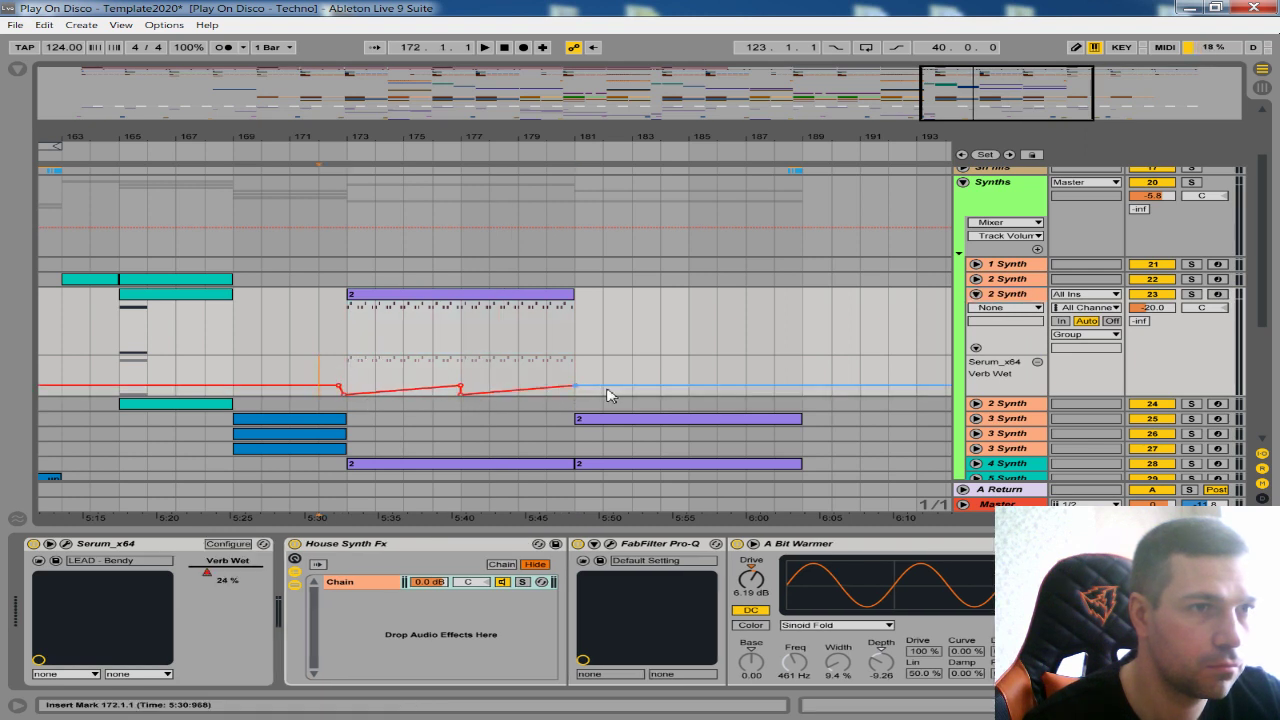
{"action": "left_click", "coordinate": [360, 340]}
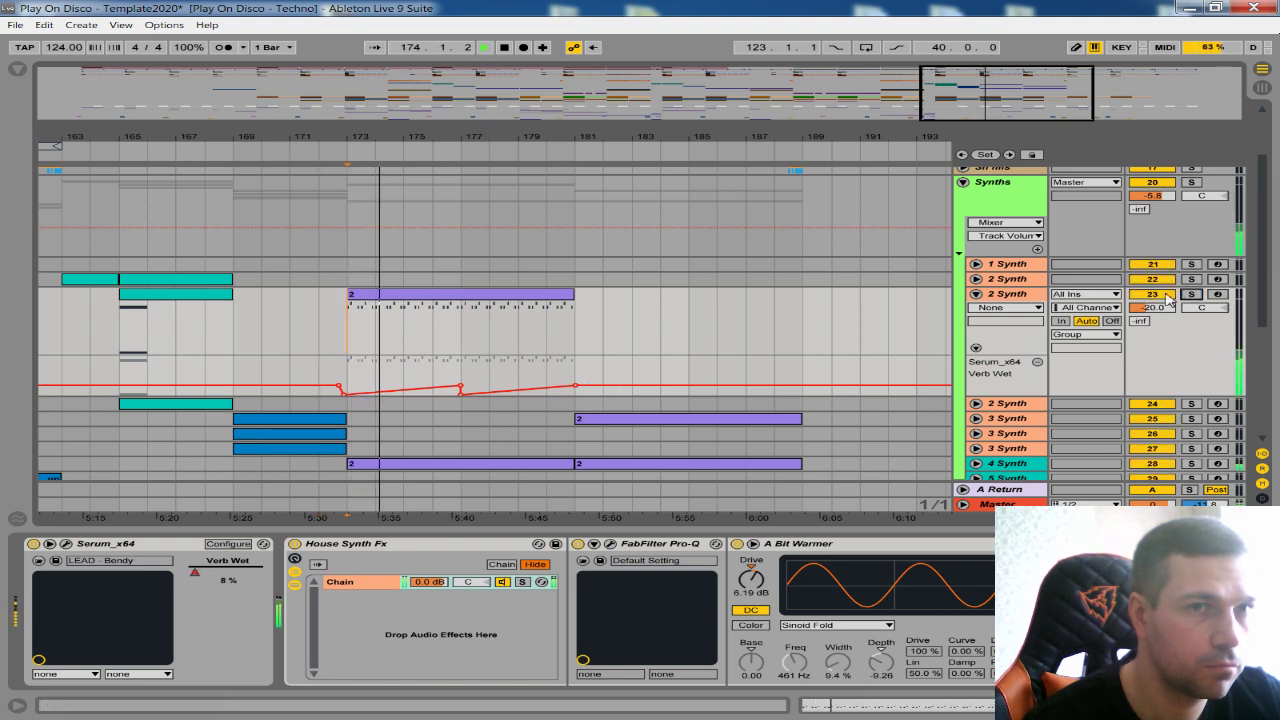
- On 2 Synth track 23, select the FabFilter Pro-Q high-cut frequency (Band 1 Frequency) as a parameter and add its automation lane
{"action": "left_click", "coordinate": [1009, 296]}
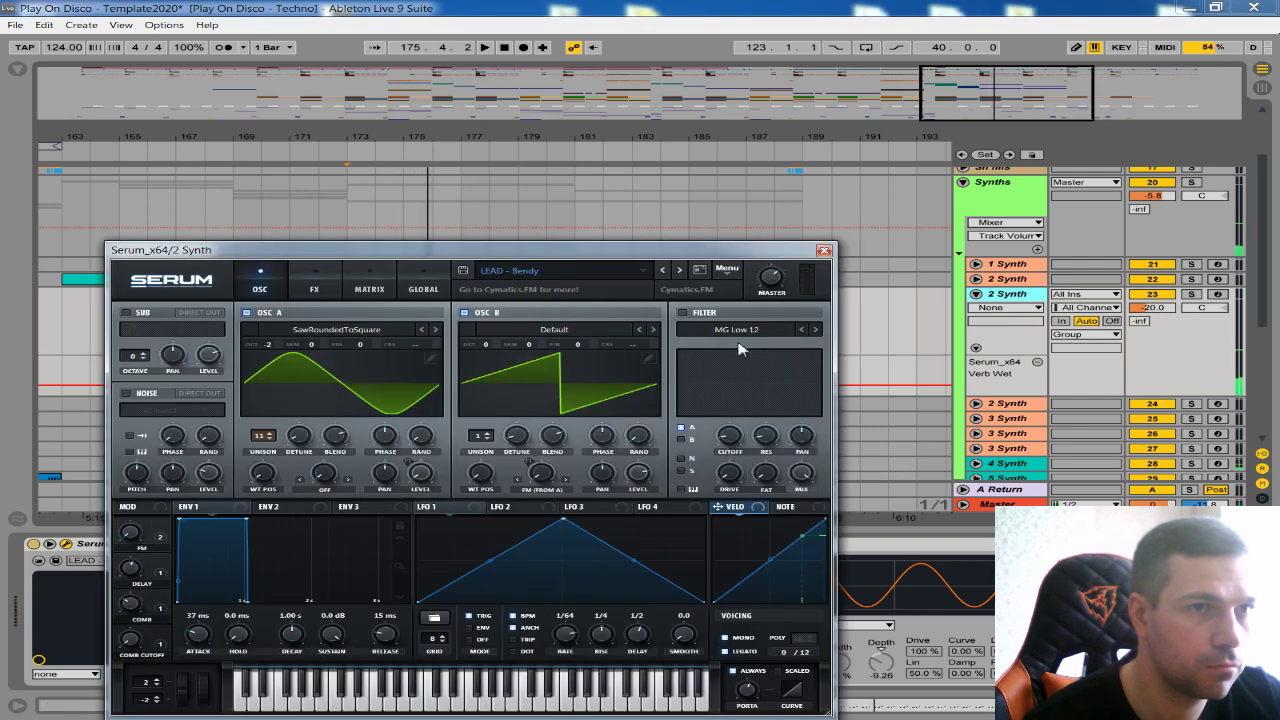
{"action": "left_click", "coordinate": [824, 251]}
{"action": "left_click", "coordinate": [610, 544]}
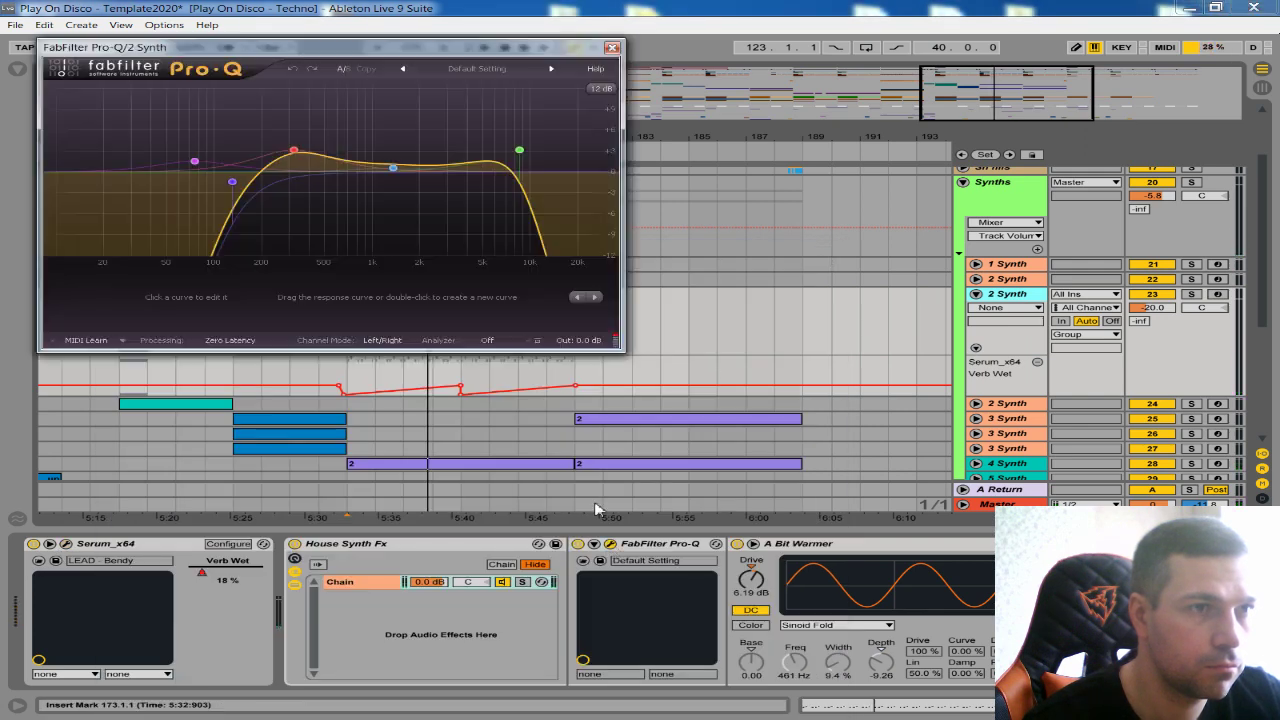
{"action": "left_click", "coordinate": [519, 150]}
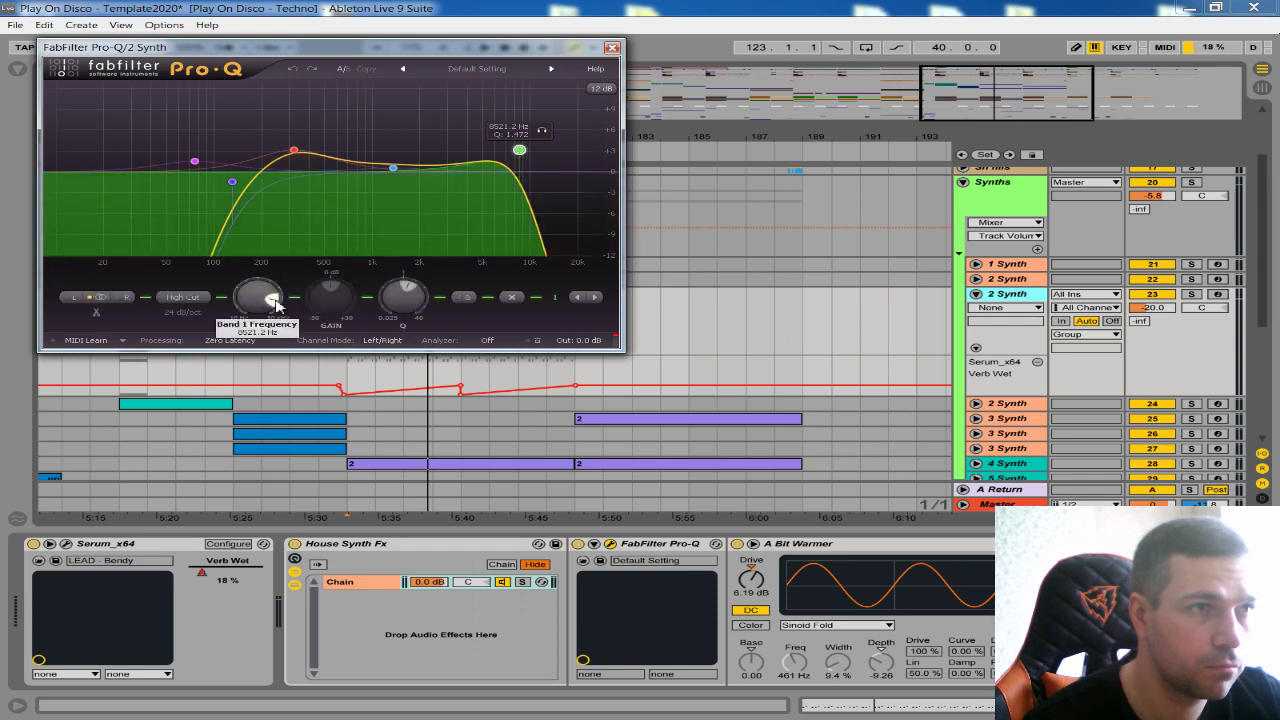
{"action": "left_click", "coordinate": [612, 47]}
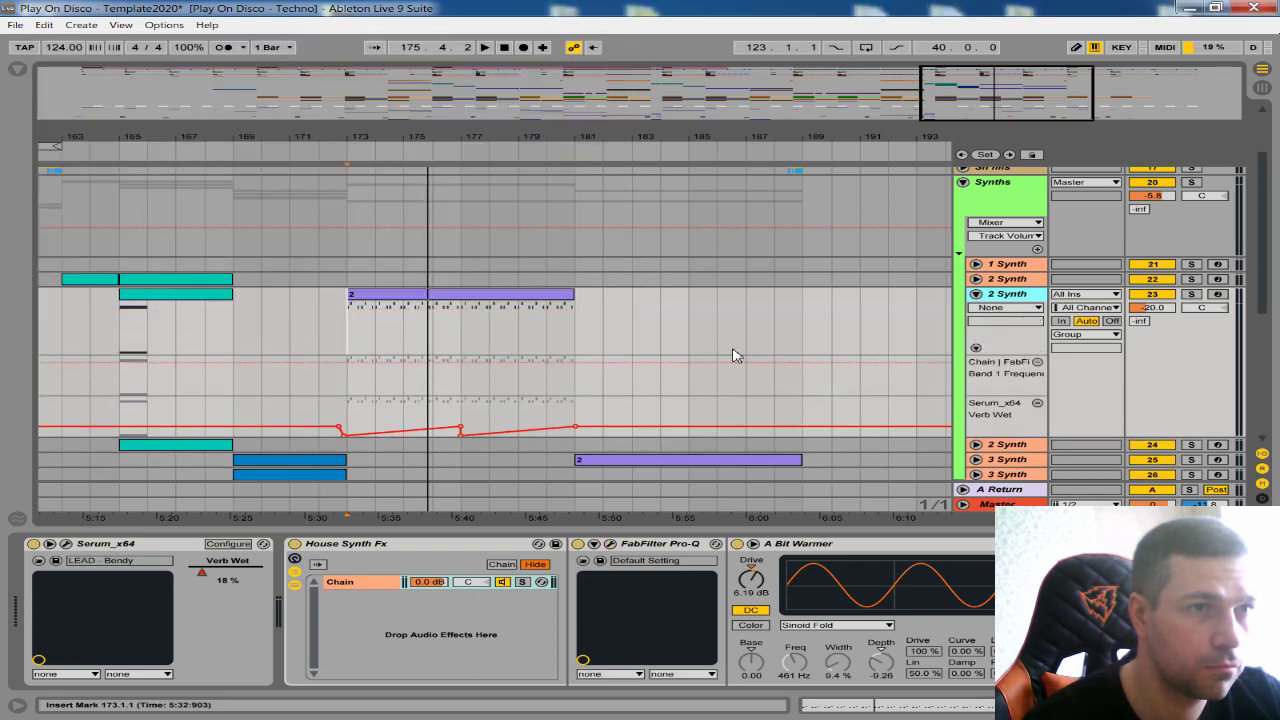
- Draw rising Band 1 Frequency ramps over bars 173–177 and 177–181 on 2 Synth track 23, auditioning from bar 173
{"action": "left_click", "coordinate": [463, 369]}
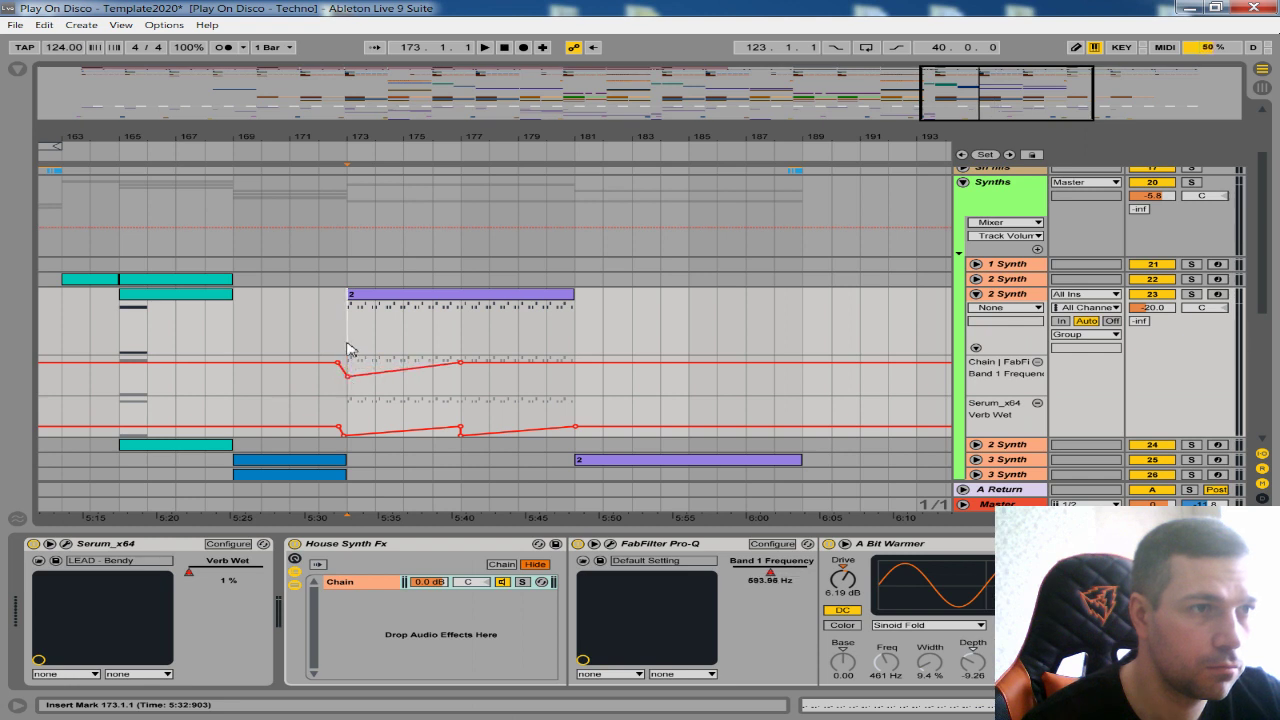
{"action": "key", "text": "space"}
{"action": "left_click_drag", "start_coordinate": [459, 362], "coordinate": [460, 374]}
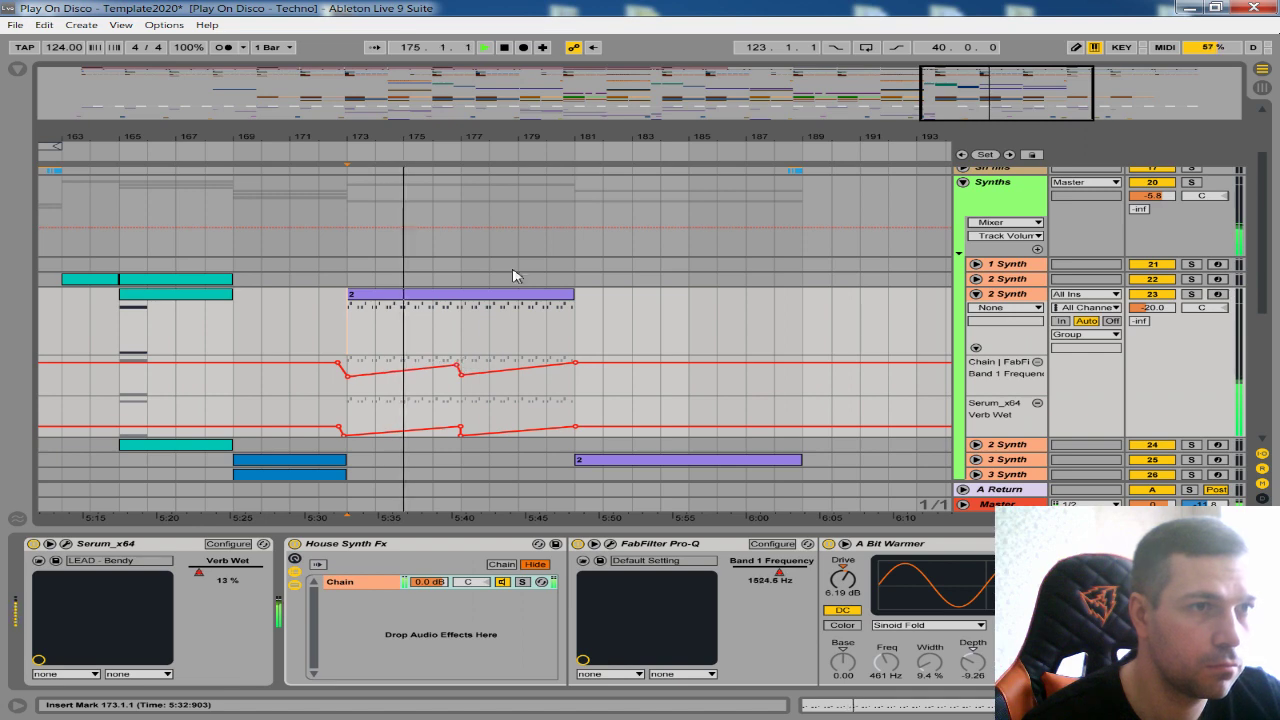
- Unfold 3 Synth track 25 and select it to show its device chain
{"action": "left_click_drag", "start_coordinate": [560, 134], "coordinate": [468, 70]}
{"action": "scroll", "coordinate": [540, 315], "scroll_direction": "down", "scroll_amount": 2}
{"action": "scroll", "coordinate": [541, 314], "scroll_direction": "down", "scroll_amount": 1}
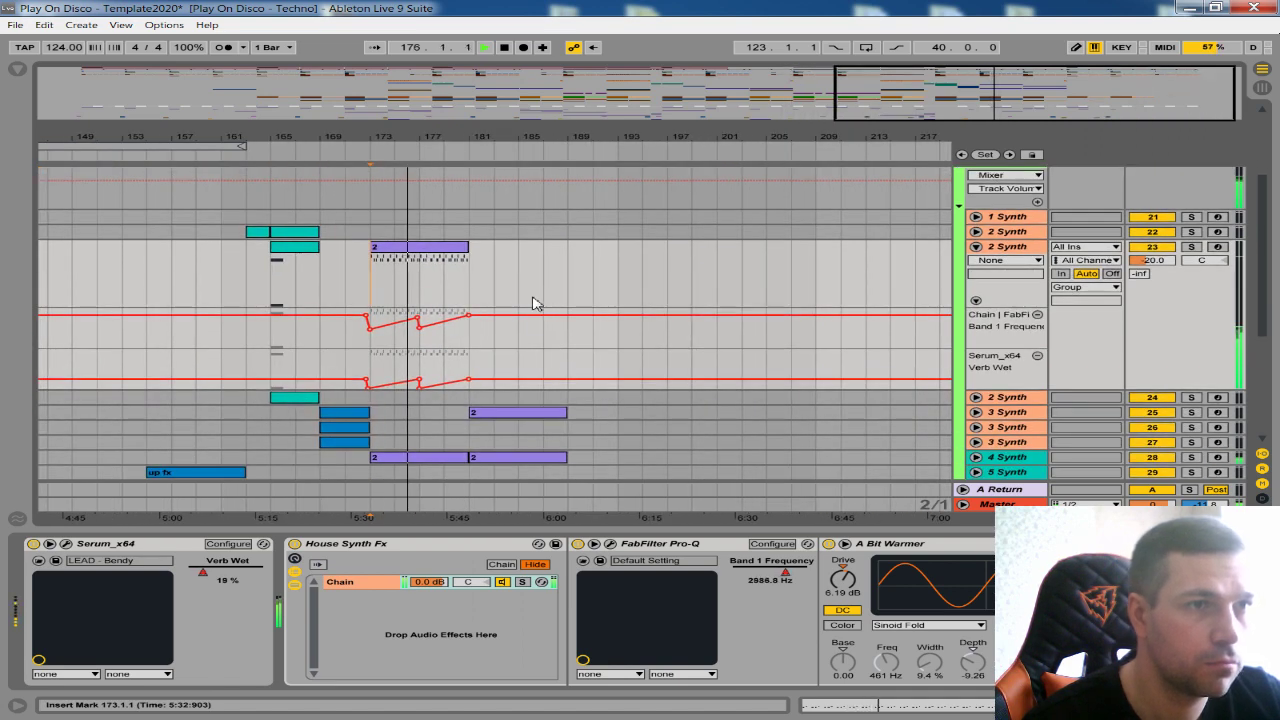
{"action": "left_click", "coordinate": [976, 412]}
{"action": "scroll", "coordinate": [660, 408], "scroll_direction": "down", "scroll_amount": 4}
{"action": "scroll", "coordinate": [651, 402], "scroll_direction": "down", "scroll_amount": 2}
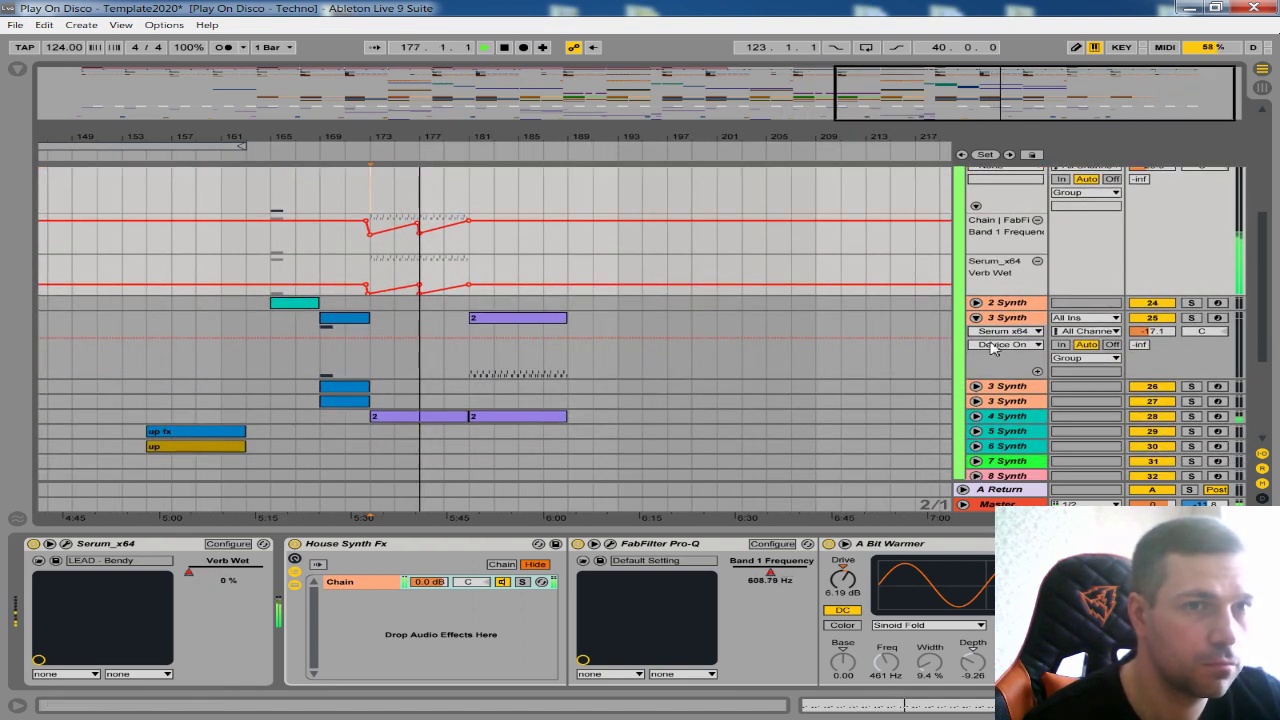
{"action": "left_click", "coordinate": [1012, 321]}
- Copy bars 177–181 of the purple clip on 2 Synth track 23 to 2 Synth track 22 and briefly audition the copy soloed
{"action": "scroll", "coordinate": [510, 280], "scroll_direction": "up", "scroll_amount": 2}
{"action": "left_click_drag", "start_coordinate": [530, 137], "coordinate": [537, 198]}
{"action": "scroll", "coordinate": [454, 264], "scroll_direction": "up", "scroll_amount": 5}
{"action": "scroll", "coordinate": [455, 280], "scroll_direction": "up", "scroll_amount": 2}
{"action": "scroll", "coordinate": [462, 305], "scroll_direction": "down", "scroll_amount": 2, "text": "ctrl"}
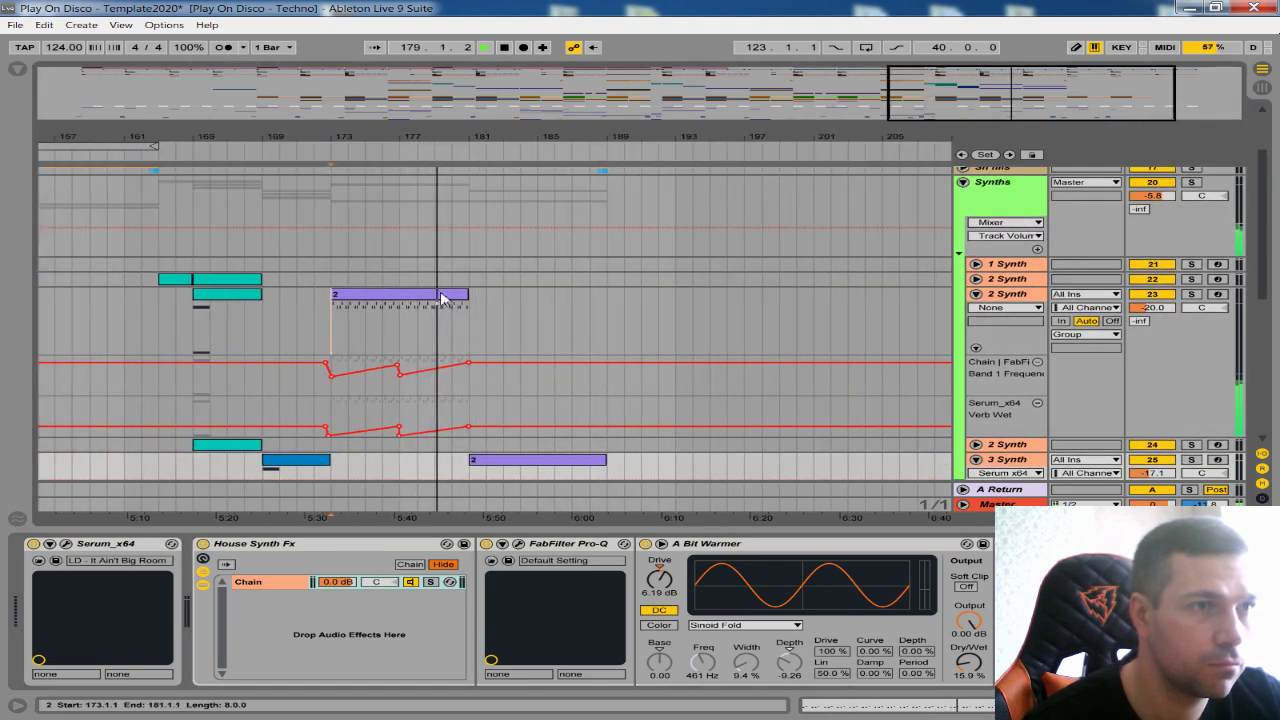
{"action": "key", "text": "space"}
{"action": "left_click_drag", "start_coordinate": [470, 323], "coordinate": [424, 281]}
{"action": "left_click", "coordinate": [1191, 279]}
{"action": "key", "text": "space"}
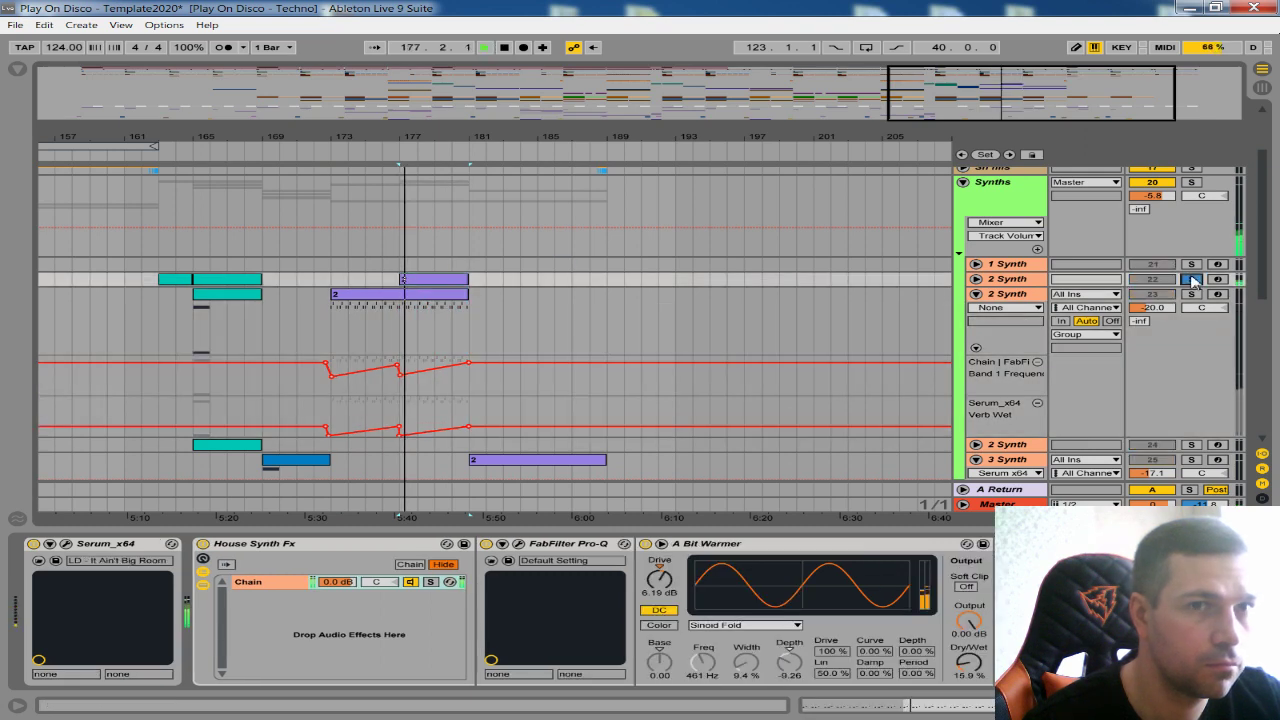
{"action": "left_click", "coordinate": [1191, 279]}
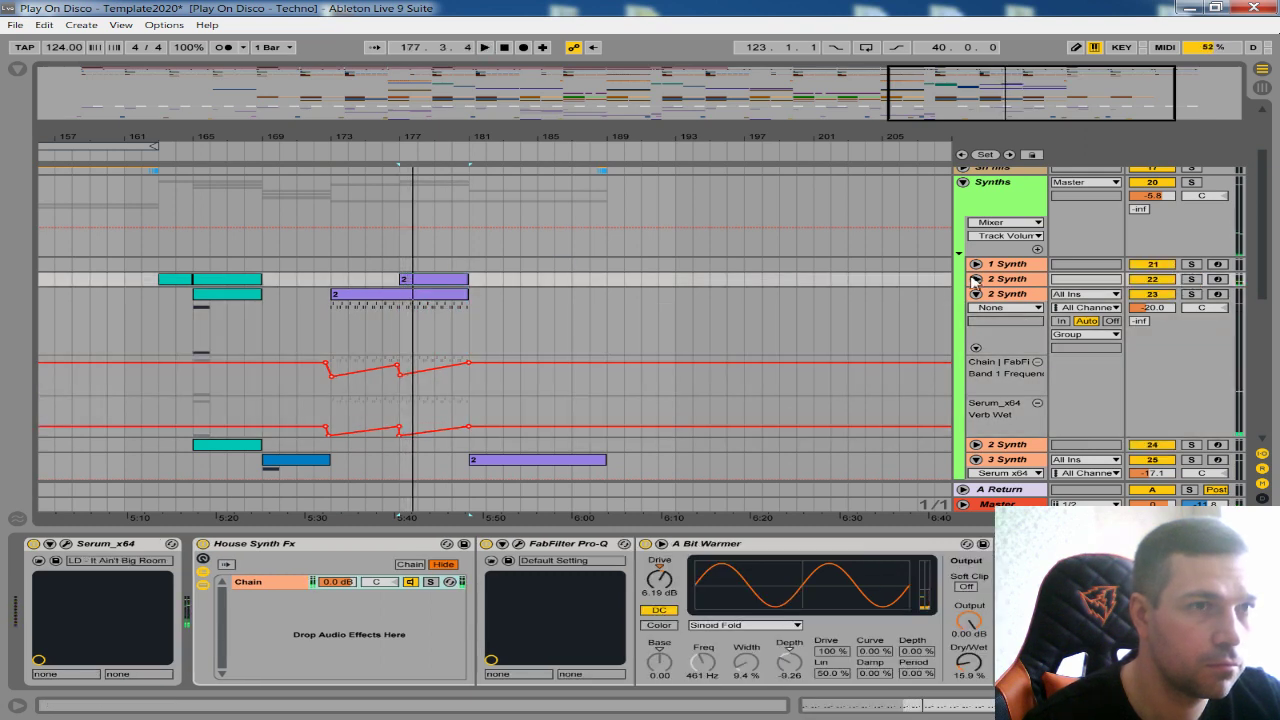
- Unfold 2 Synth track 22 and inspect the effects settings of its Serum instrument
{"action": "left_click", "coordinate": [976, 279]}
{"action": "scroll", "coordinate": [976, 290], "scroll_direction": "down", "scroll_amount": 1}
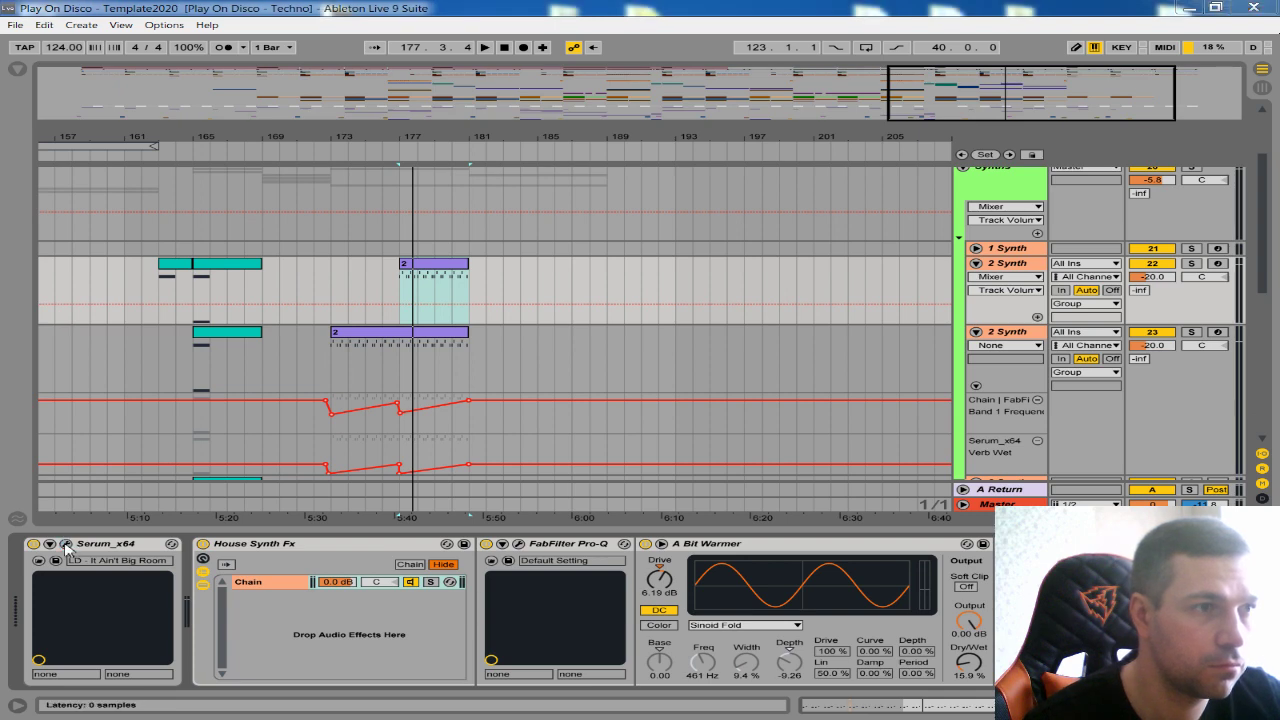
{"action": "left_click", "coordinate": [66, 544]}
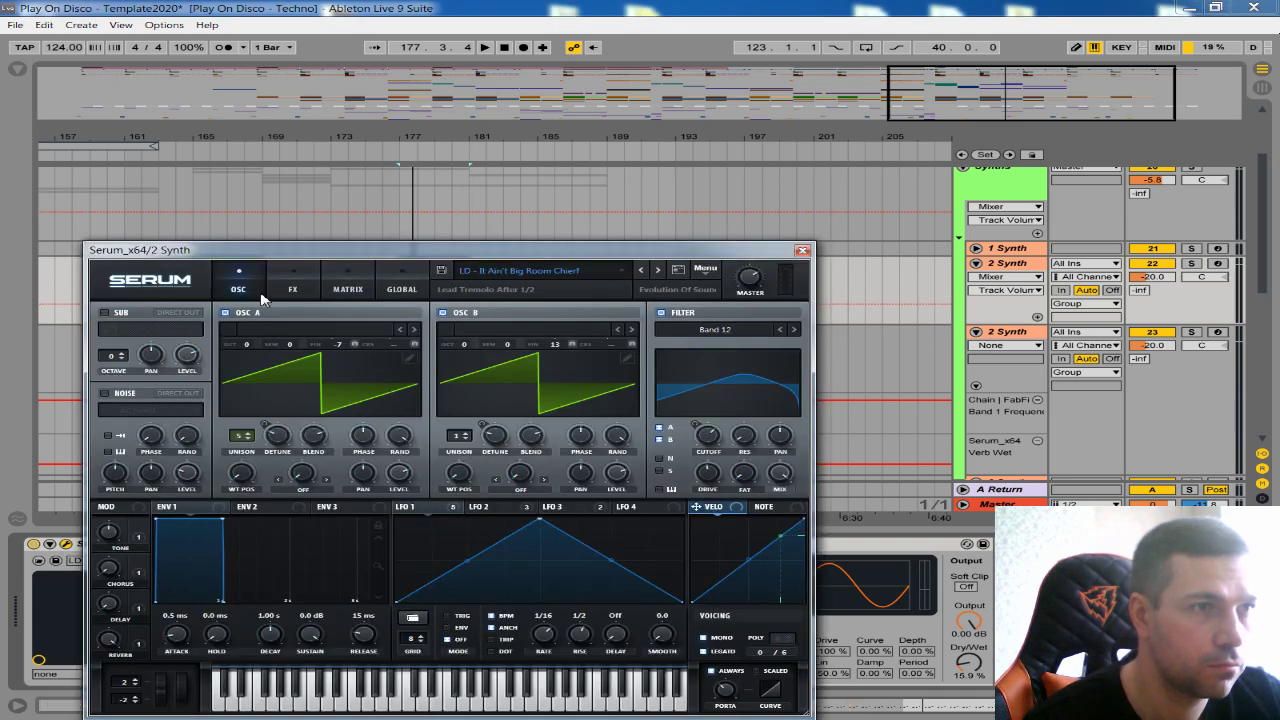
{"action": "left_click", "coordinate": [299, 288]}
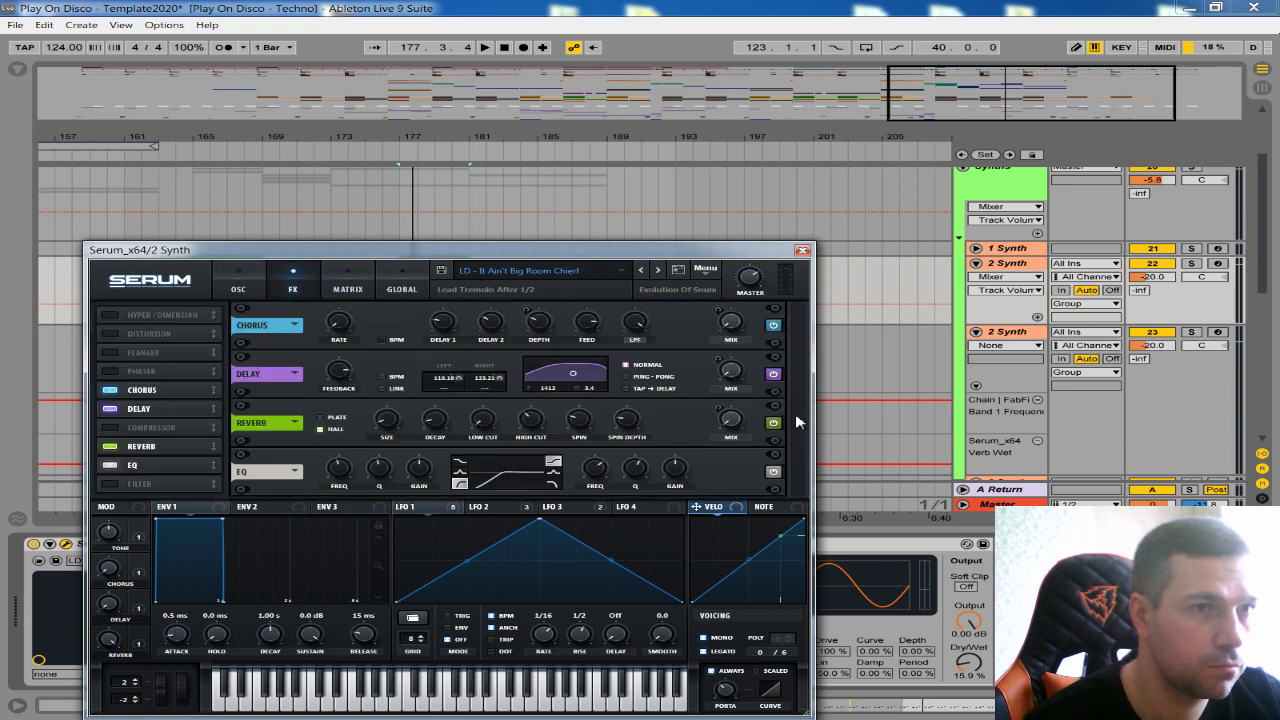
{"action": "left_click", "coordinate": [252, 278]}
{"action": "left_click", "coordinate": [802, 251]}
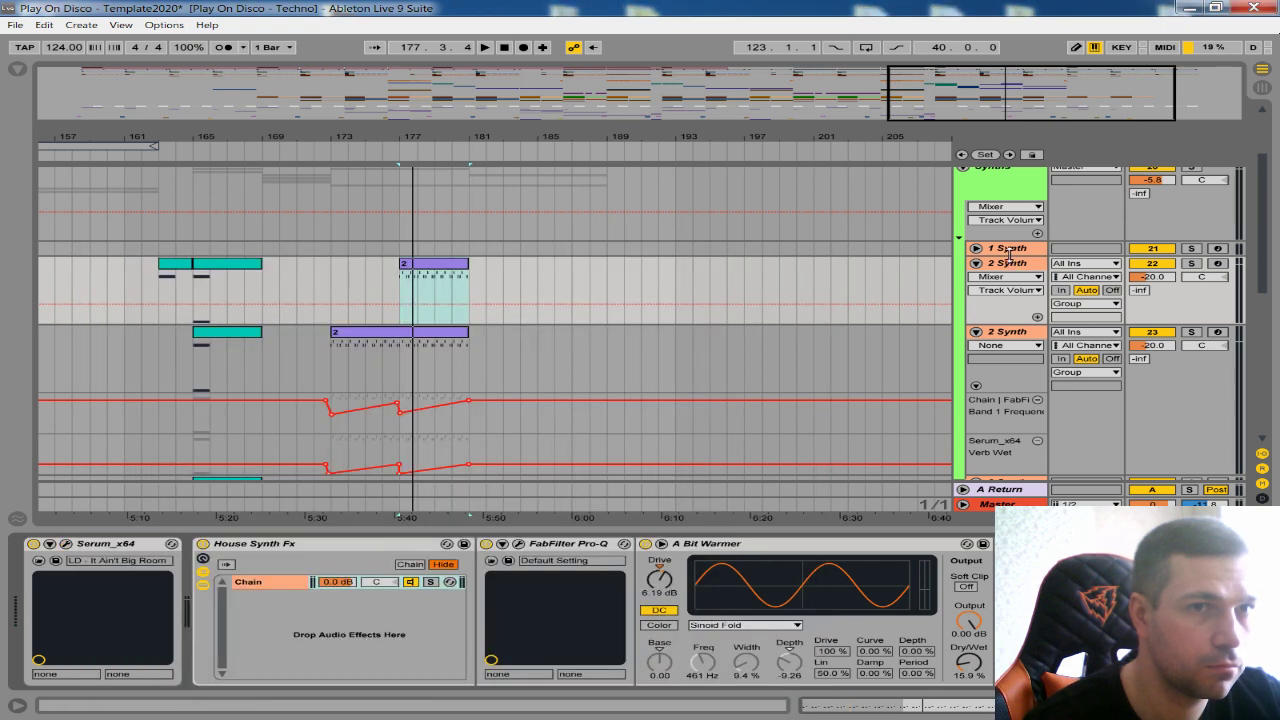
{"action": "left_click", "coordinate": [64, 544]}
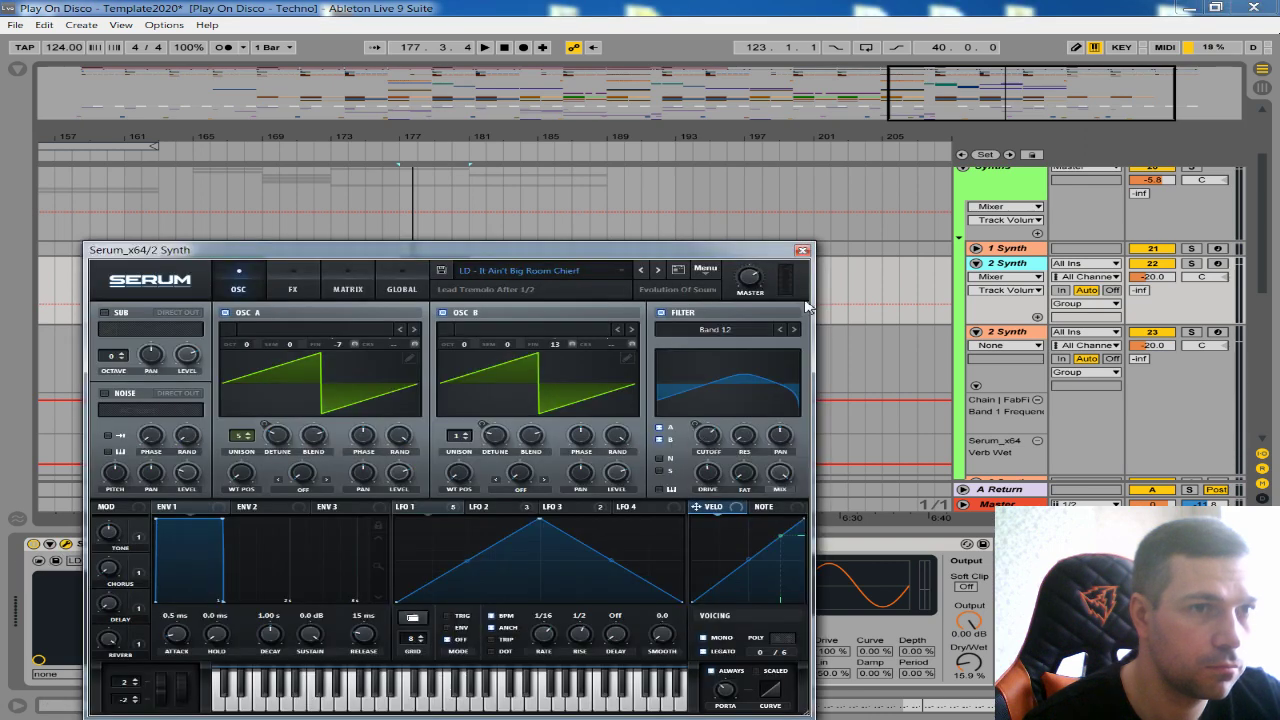
{"action": "left_click", "coordinate": [803, 251]}
- Add a Pro-Q Band 1 Frequency automation lane to 2 Synth track 22 and draw a rising ramp over bars 177–181
{"action": "left_click", "coordinate": [493, 560]}
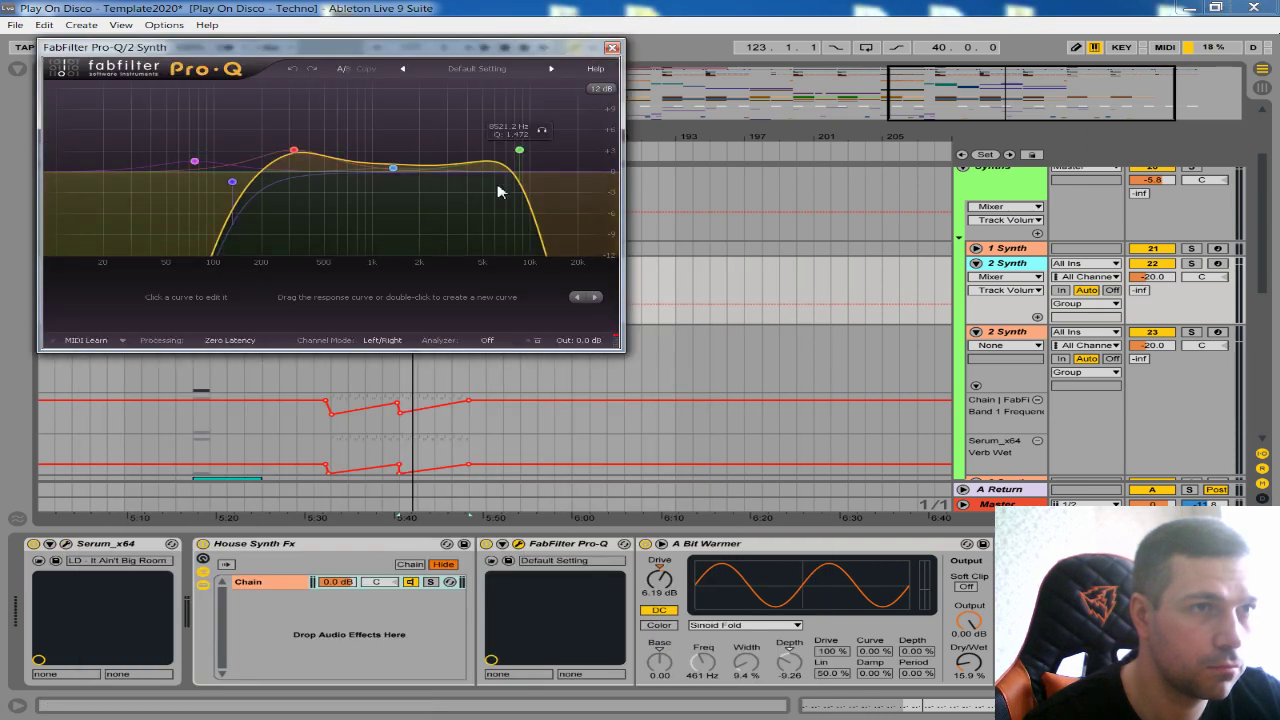
{"action": "left_click", "coordinate": [520, 151]}
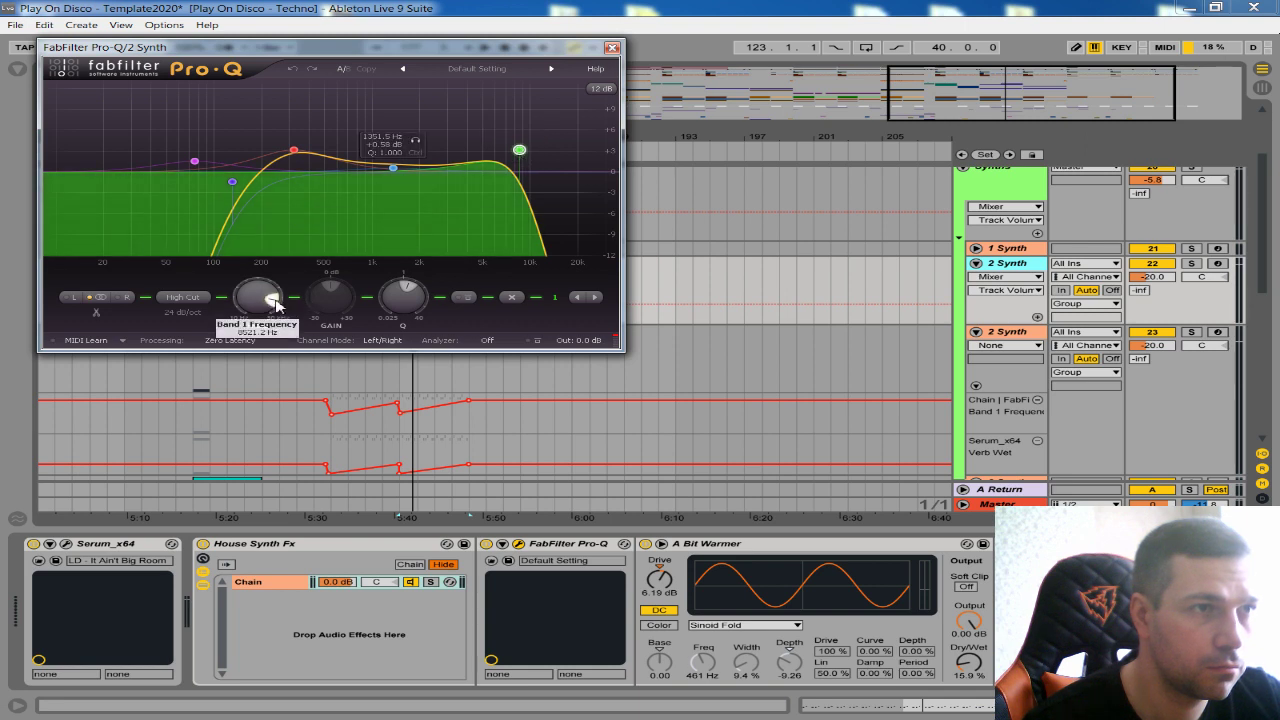
{"action": "left_click", "coordinate": [440, 320]}
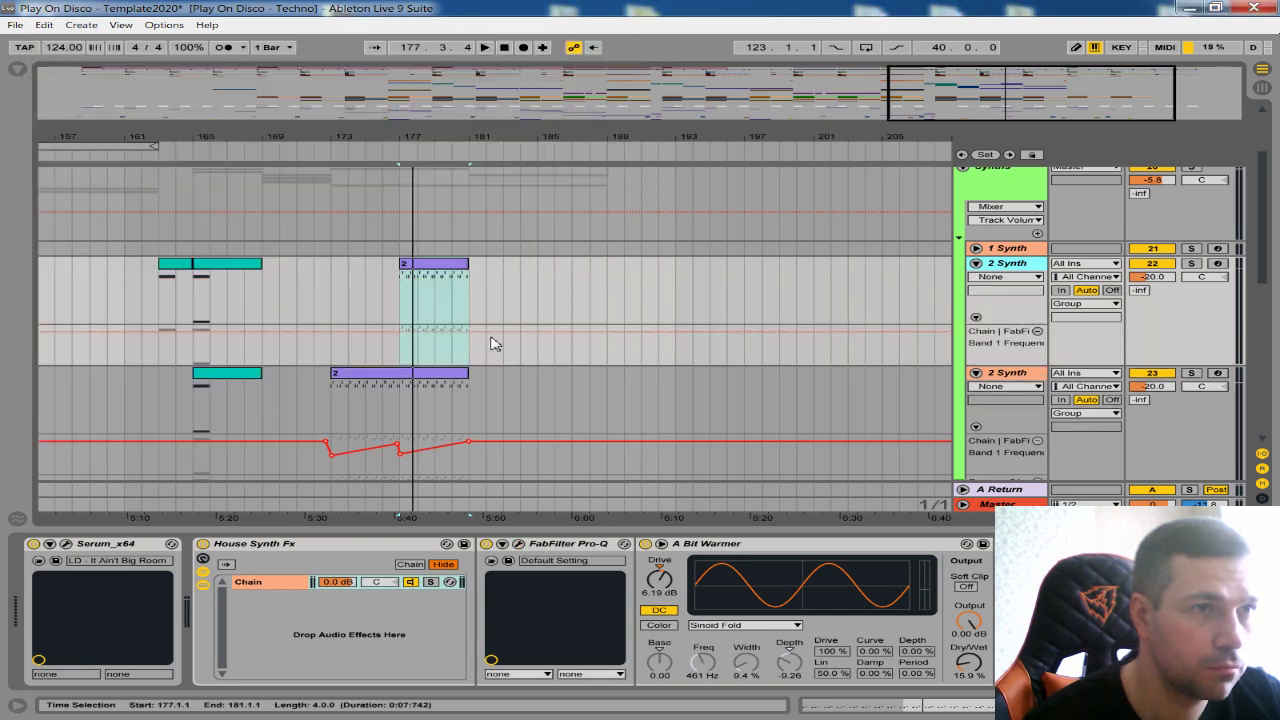
{"action": "left_click", "coordinate": [465, 337]}
{"action": "left_click", "coordinate": [408, 341]}
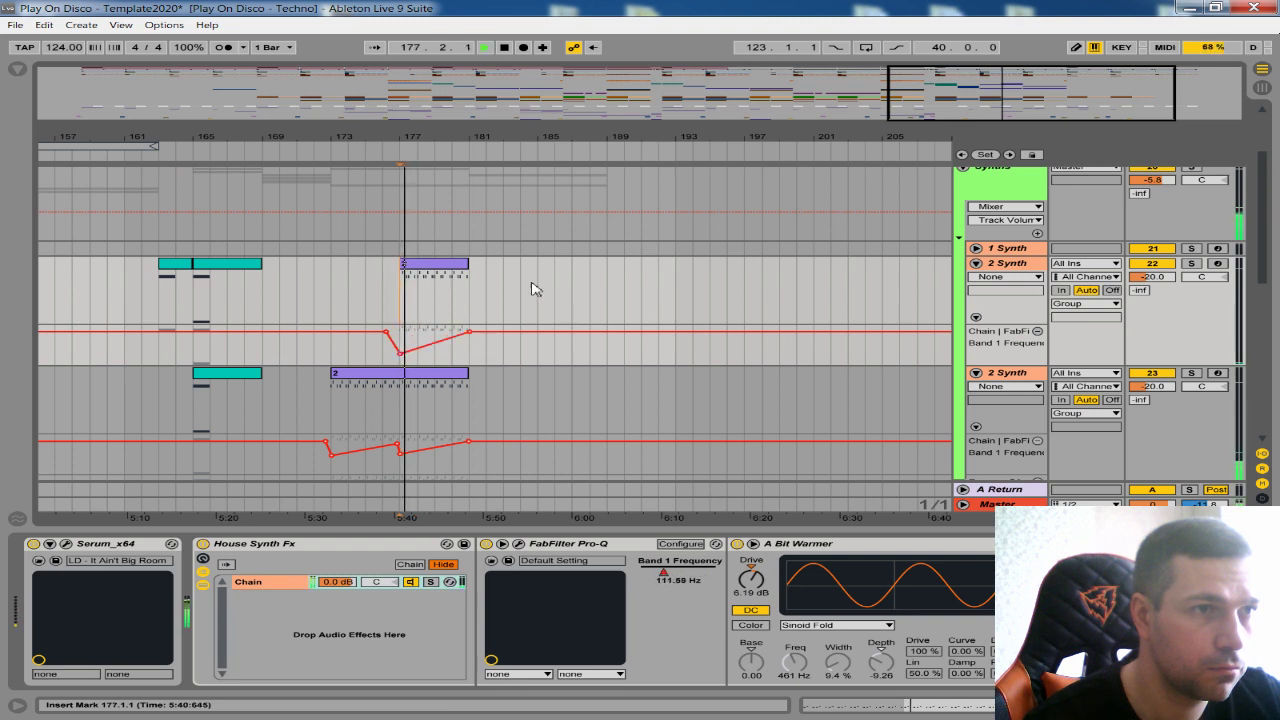
{"action": "left_click_drag", "start_coordinate": [400, 353], "coordinate": [400, 347]}
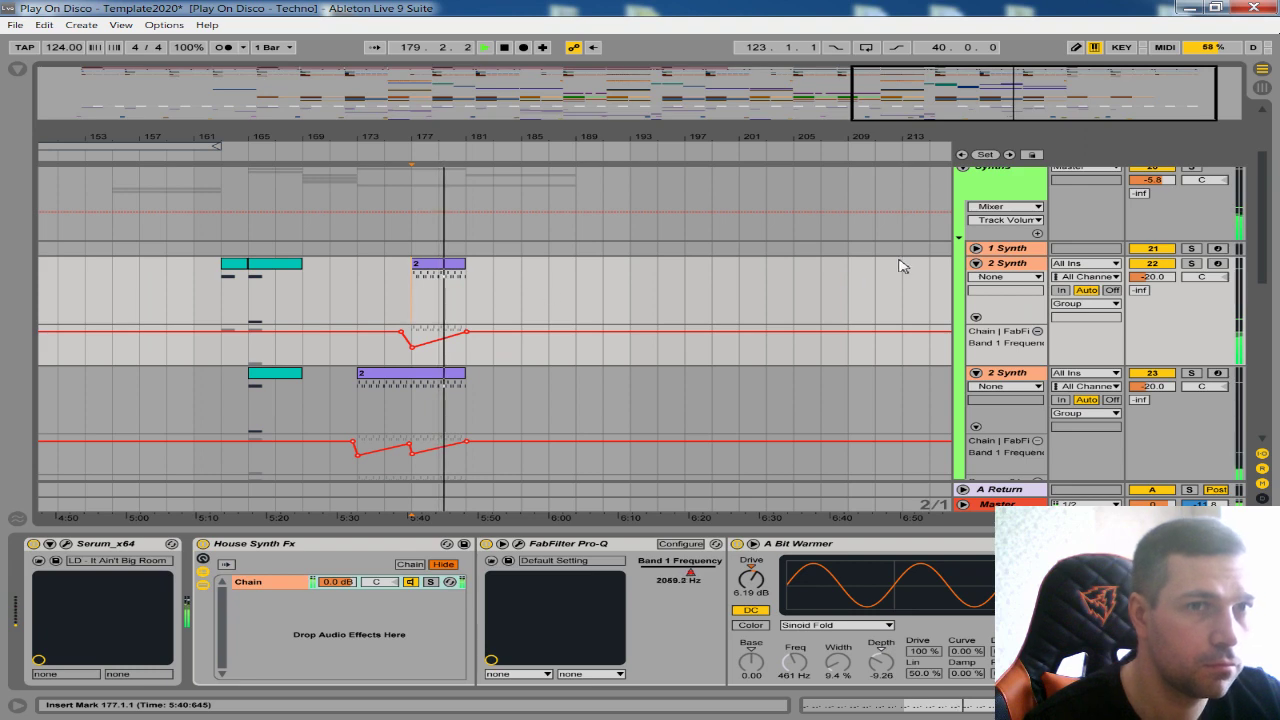
- Fold 2 Synth tracks 22 and 23, leaving 3 Synth track 25 unfolded around the bar 181 clip
{"action": "left_click", "coordinate": [975, 263]}
{"action": "left_click", "coordinate": [976, 278]}
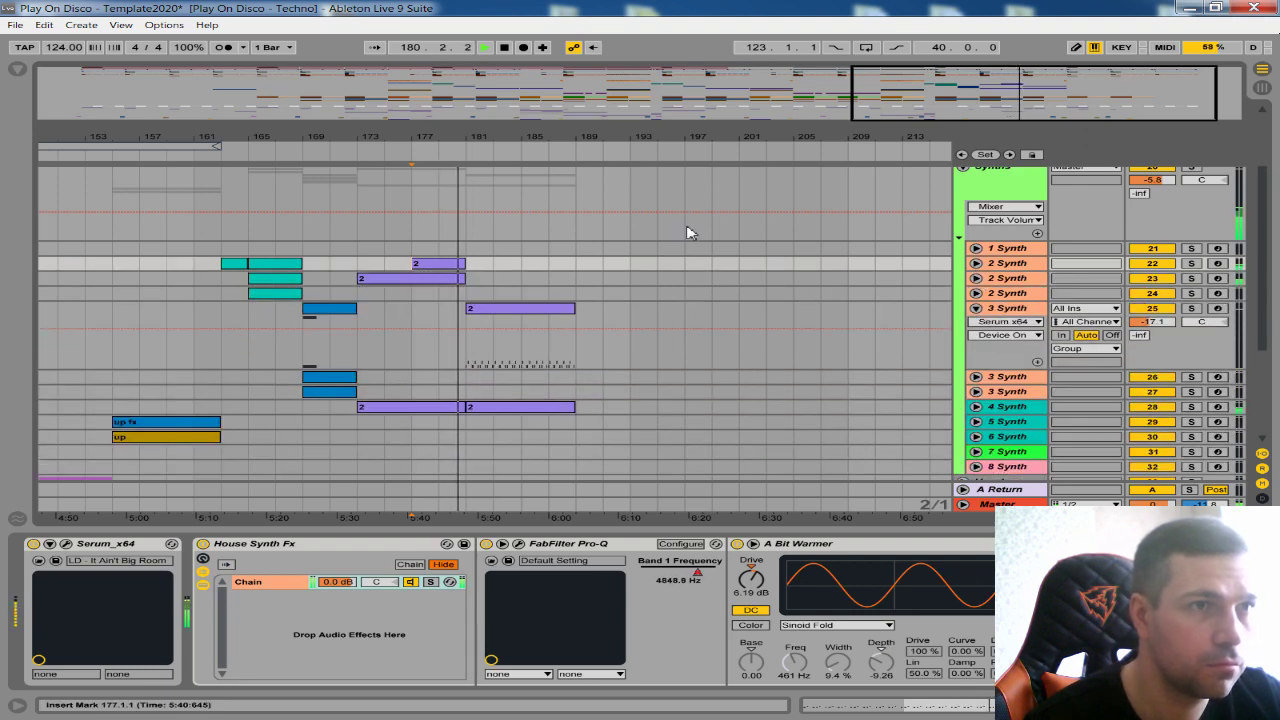
{"action": "scroll", "coordinate": [605, 287], "scroll_direction": "down", "scroll_amount": 1}
{"action": "scroll", "coordinate": [605, 287], "scroll_direction": "down", "scroll_amount": 1}
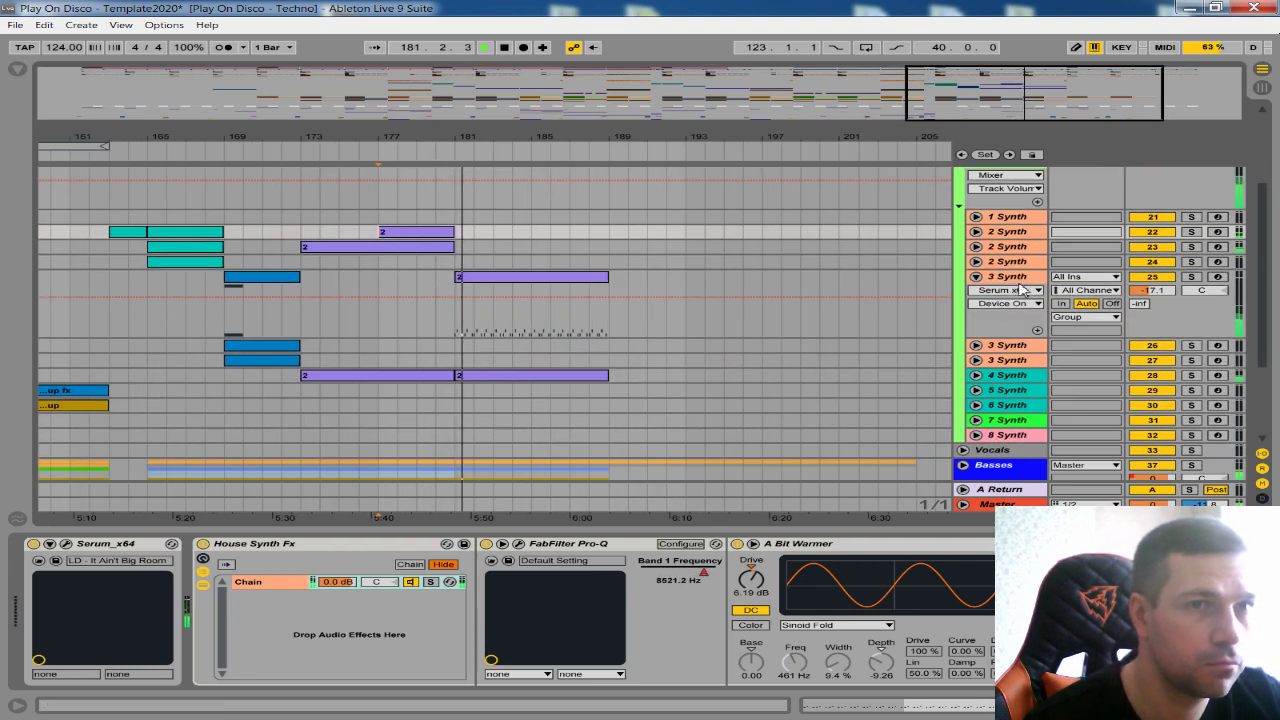
{"action": "left_click", "coordinate": [976, 278]}
{"action": "left_click_drag", "start_coordinate": [525, 137], "coordinate": [525, 100]}
{"action": "left_click_drag", "start_coordinate": [648, 100], "coordinate": [533, 138]}
{"action": "left_click", "coordinate": [977, 277]}
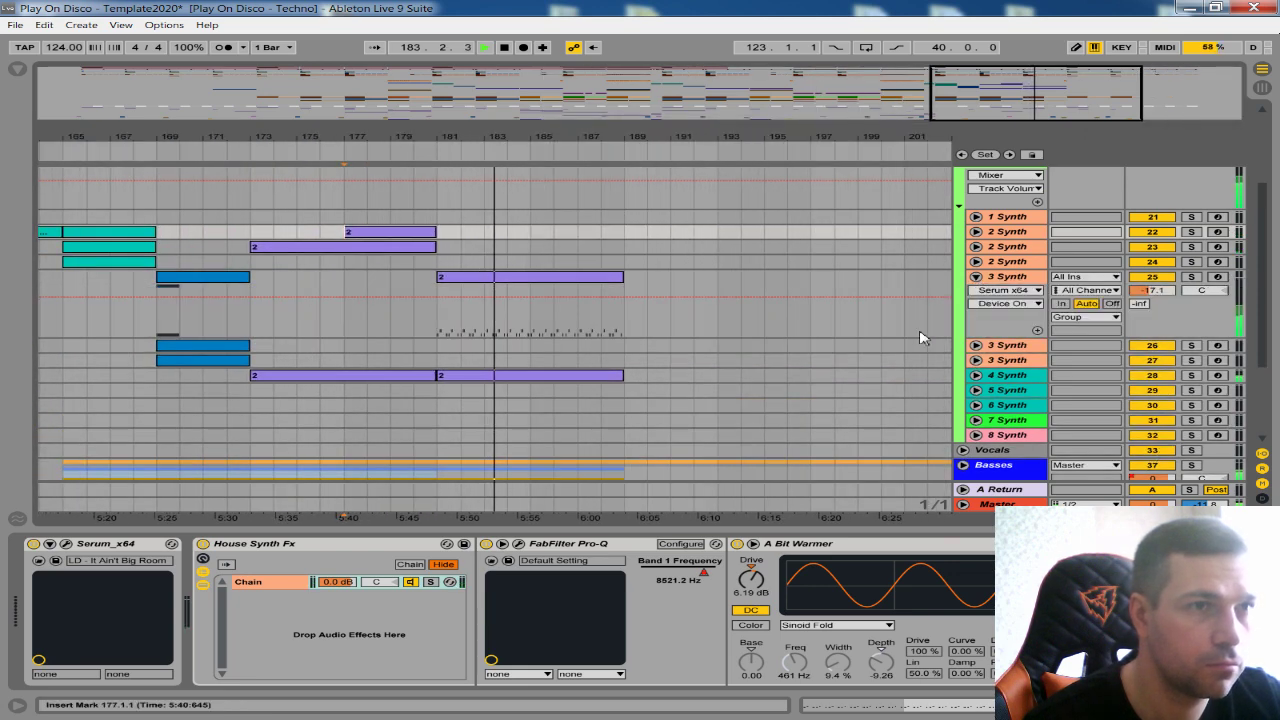
- Stop playback and inspect the effects settings of Serum on 3 Synth track 25
{"action": "scroll", "coordinate": [920, 337], "scroll_direction": "down", "scroll_amount": 1}
{"action": "key", "text": "space"}
{"action": "left_click", "coordinate": [1009, 263]}
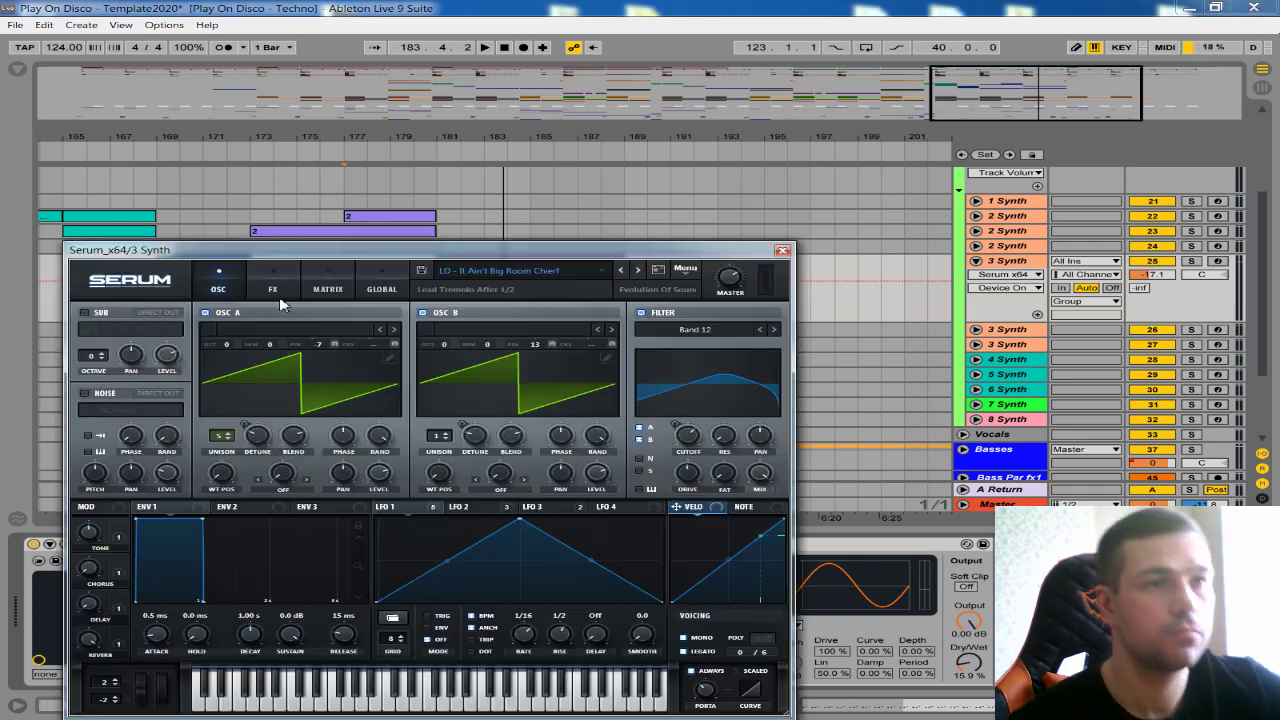
{"action": "left_click", "coordinate": [272, 282]}
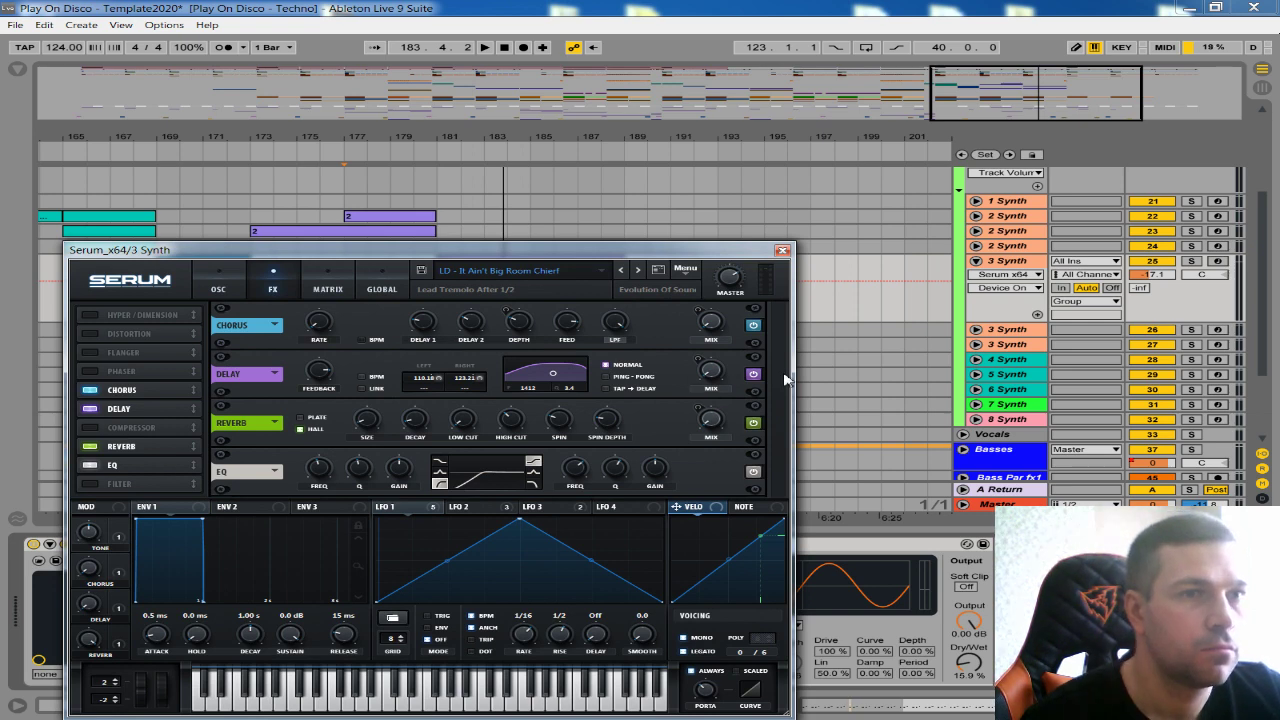
{"action": "left_click", "coordinate": [218, 282]}
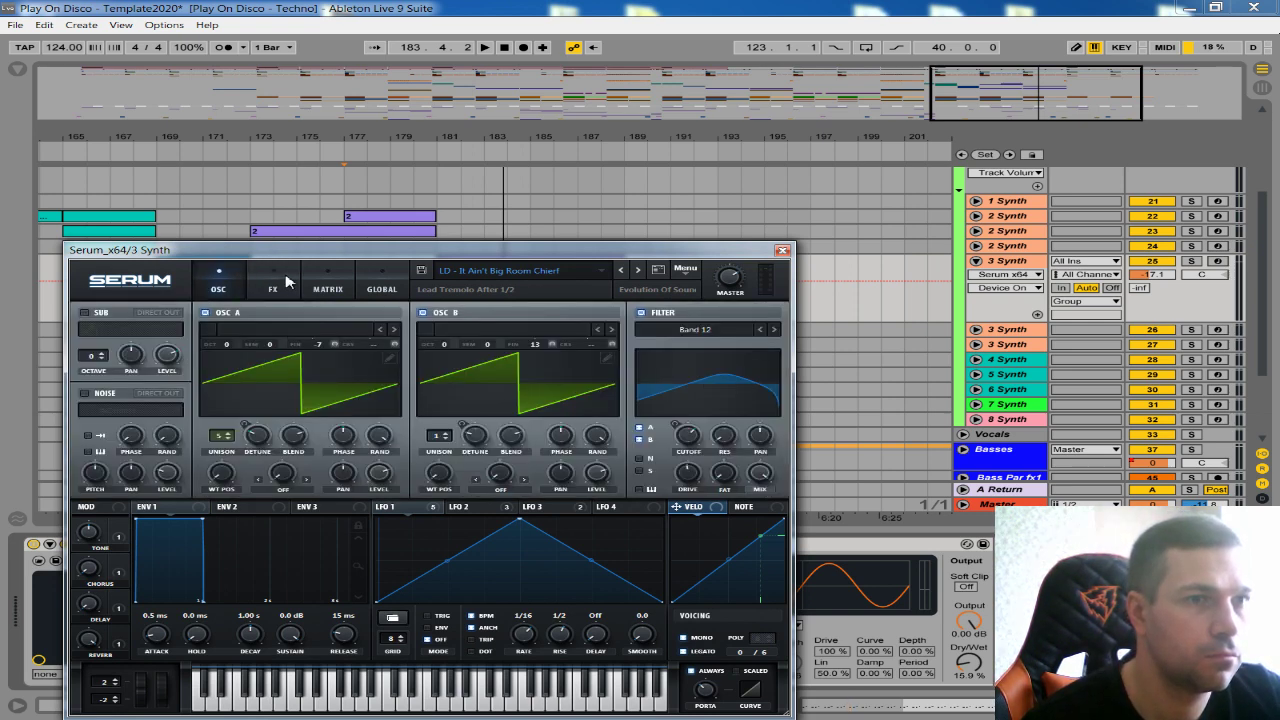
{"action": "left_click", "coordinate": [783, 250]}
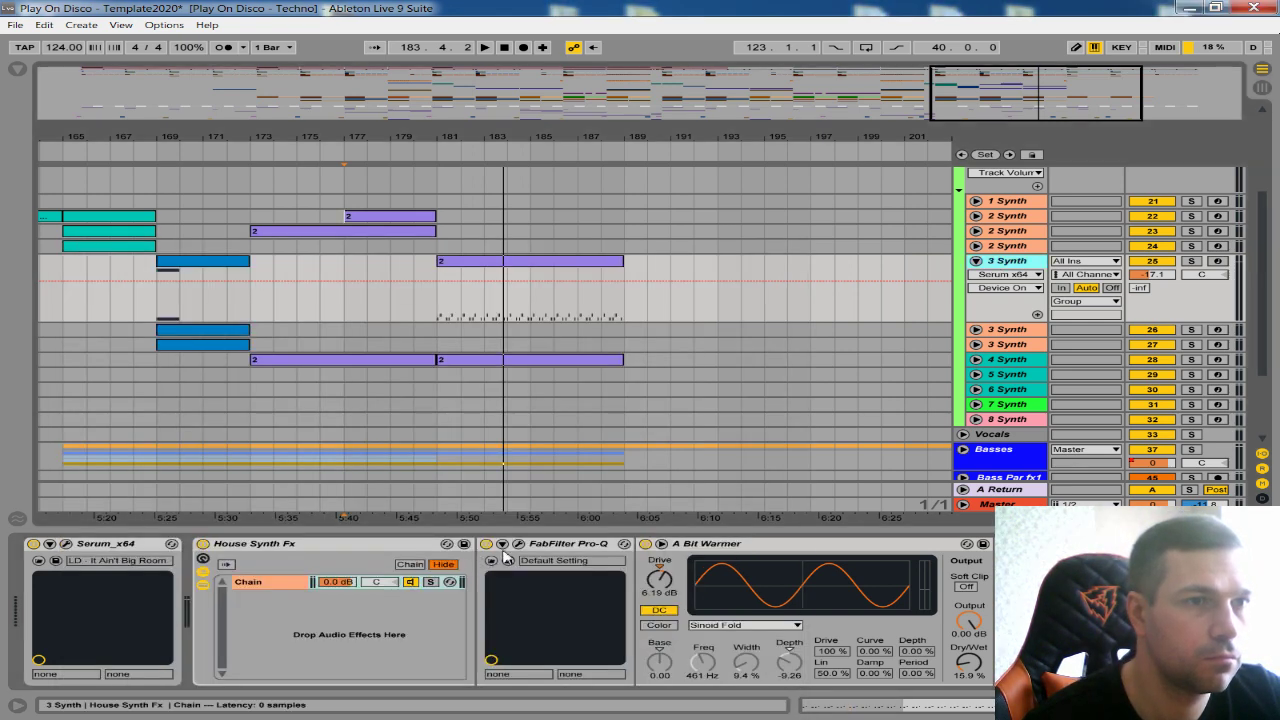
- Add a Pro-Q Band 1 Frequency lane to 3 Synth track 25, draw rising ramps over bars 181–185 and 185–189, and audition from bar 181
{"action": "left_click", "coordinate": [509, 544]}
{"action": "left_click", "coordinate": [514, 176]}
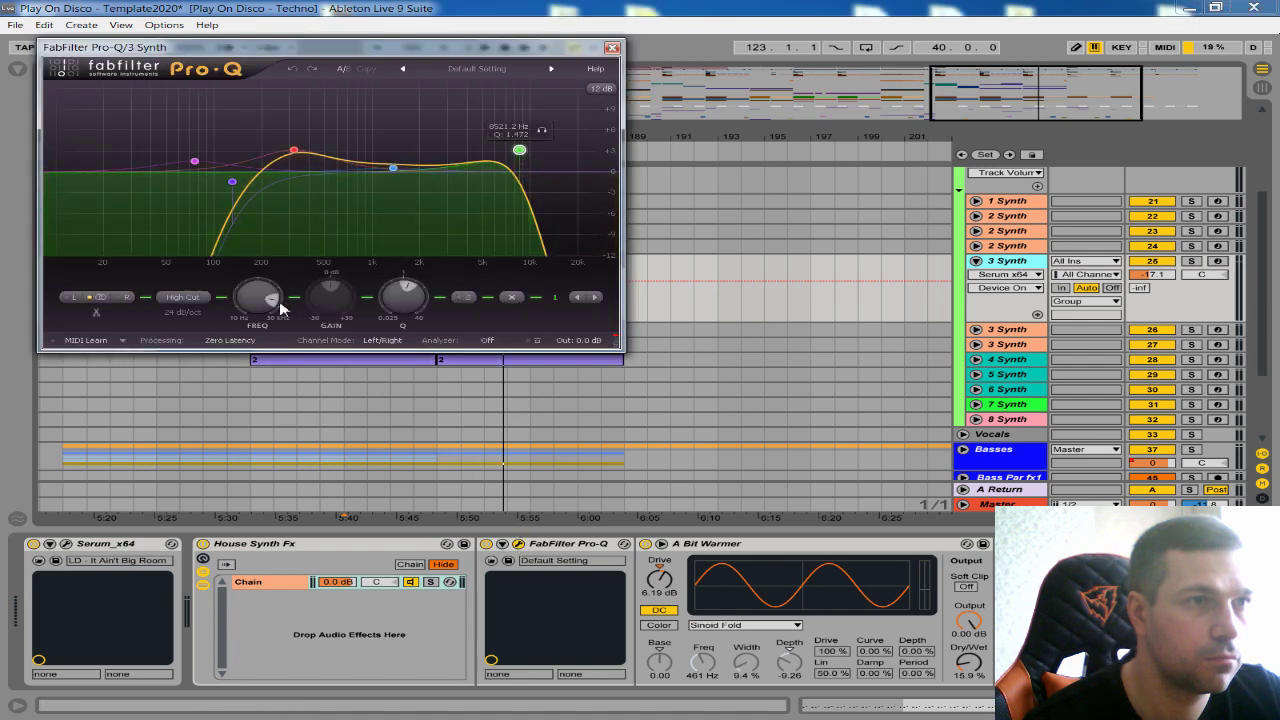
{"action": "left_click", "coordinate": [612, 47]}
{"action": "left_click", "coordinate": [1037, 315]}
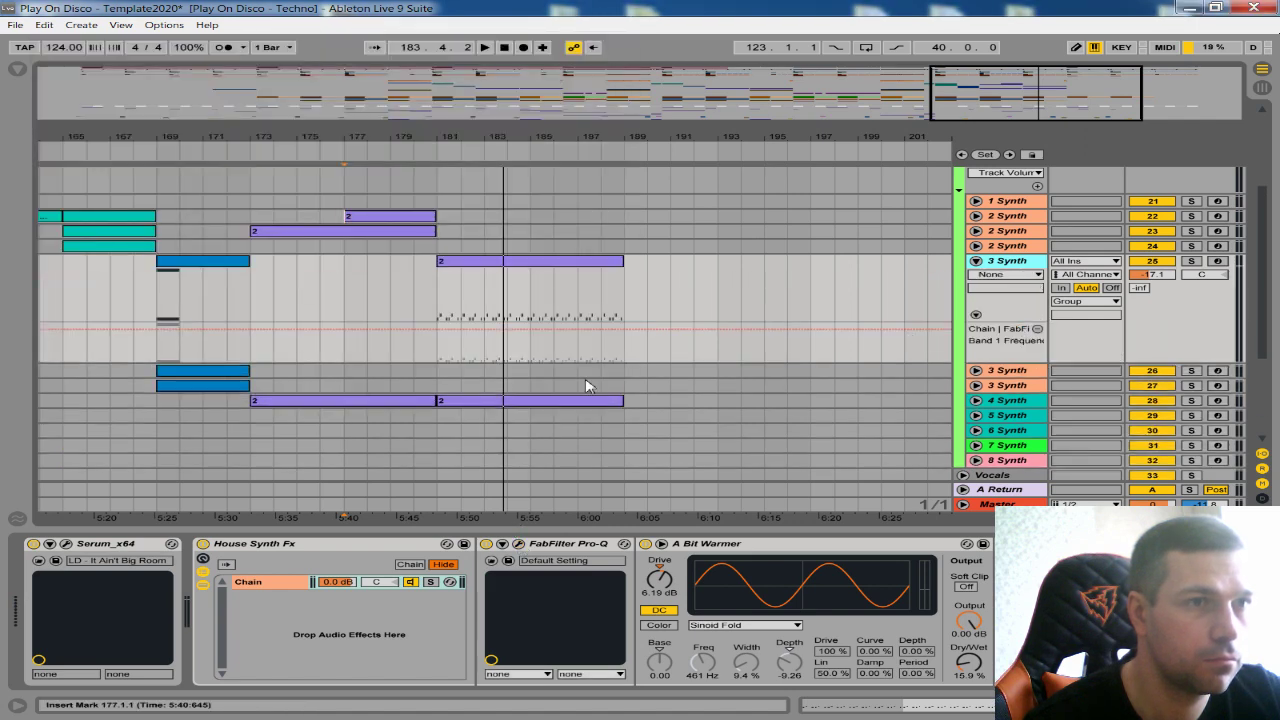
{"action": "left_click", "coordinate": [531, 340]}
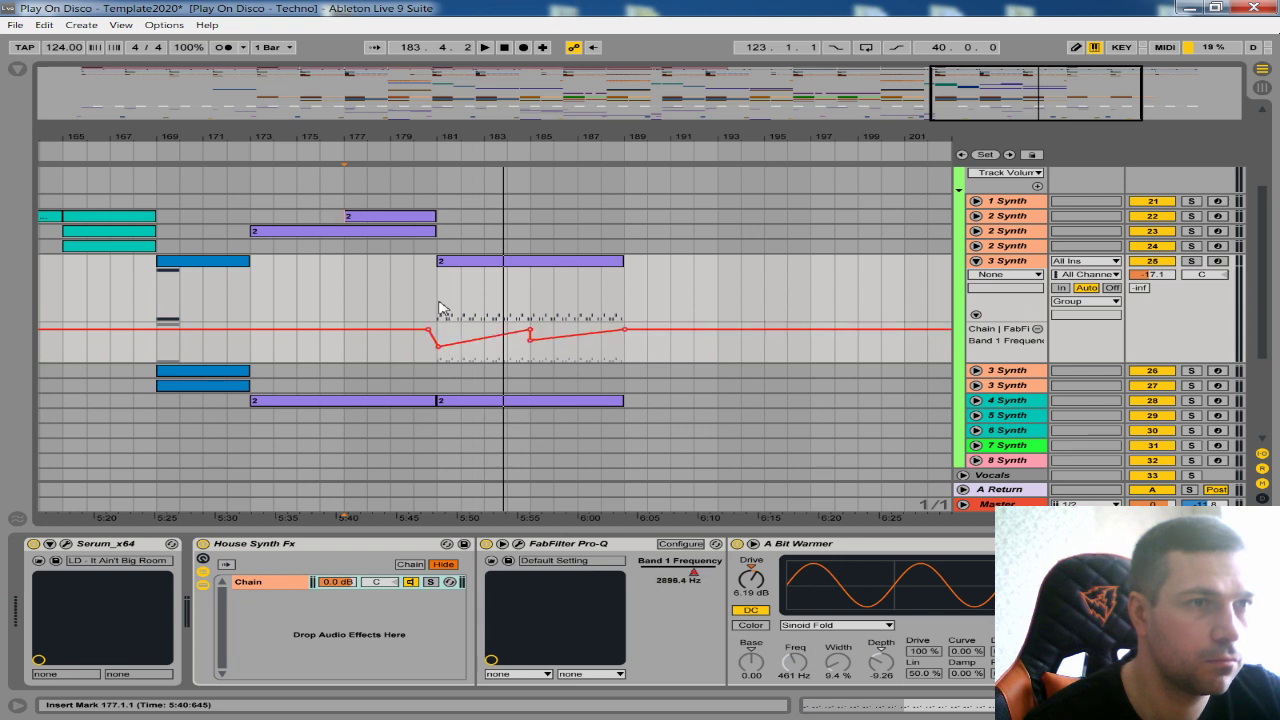
{"action": "left_click", "coordinate": [440, 308]}
{"action": "key", "text": "space"}
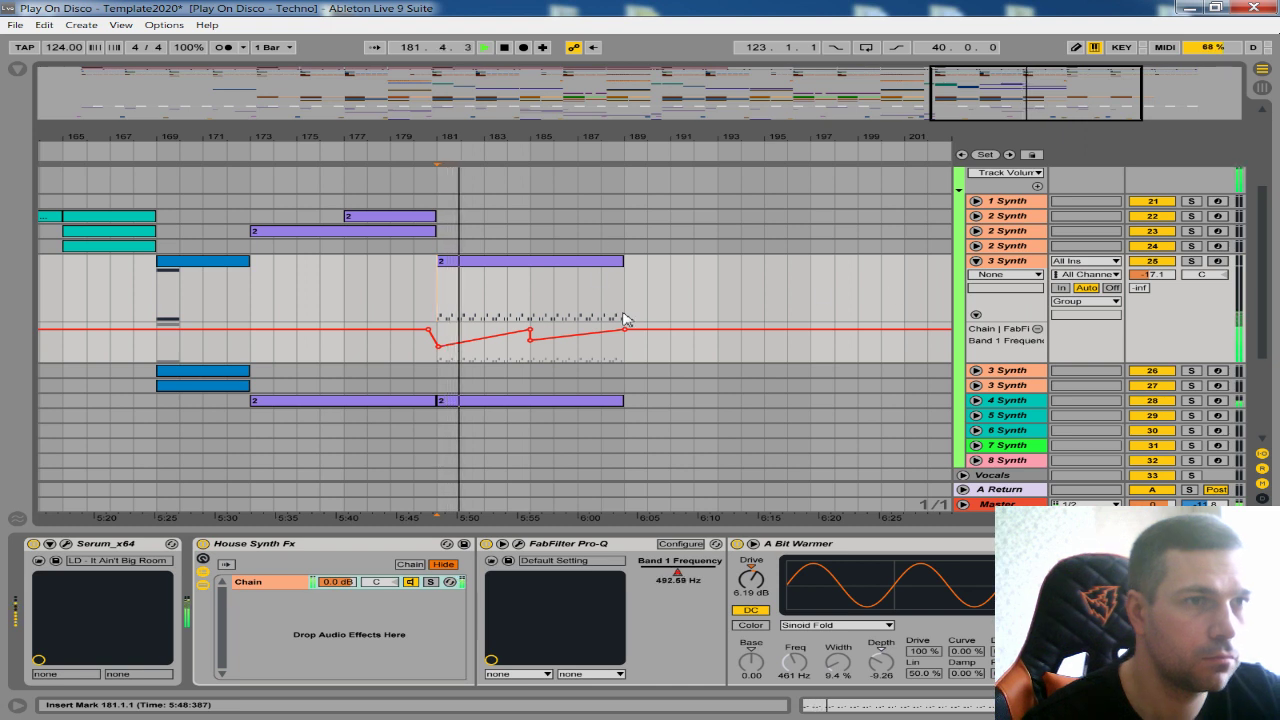
- Copy bars 185–189 of the clip on 3 Synth track 25 to 3 Synth track 26 and unfold that track
{"action": "left_click_drag", "start_coordinate": [531, 300], "coordinate": [586, 277]}
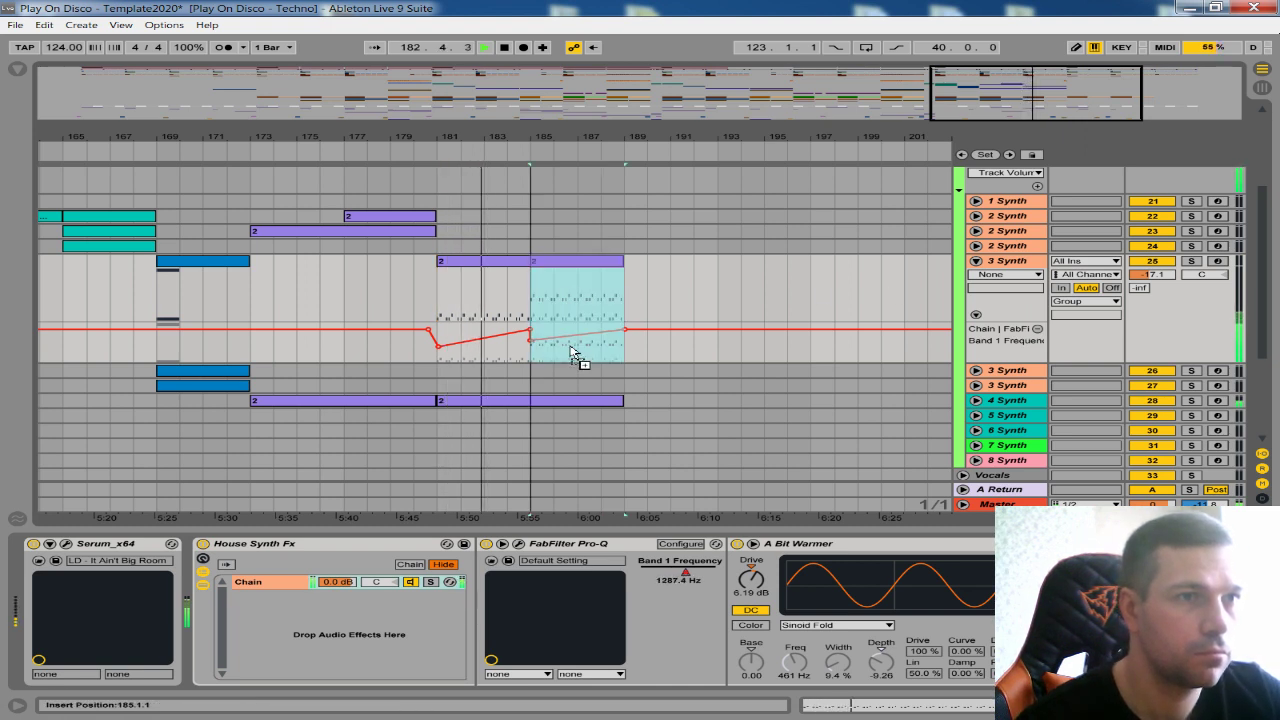
{"action": "left_click_drag", "start_coordinate": [572, 352], "coordinate": [571, 368]}
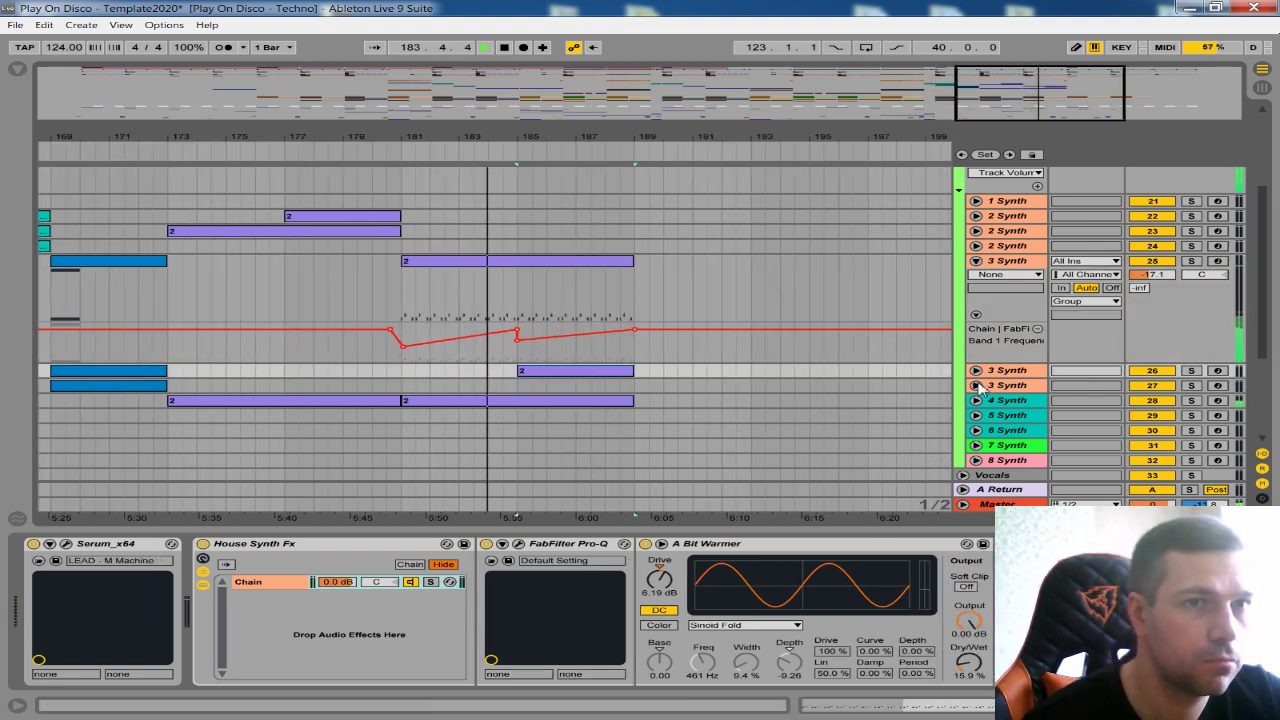
{"action": "left_click", "coordinate": [976, 371]}
{"action": "key", "text": "minus"}
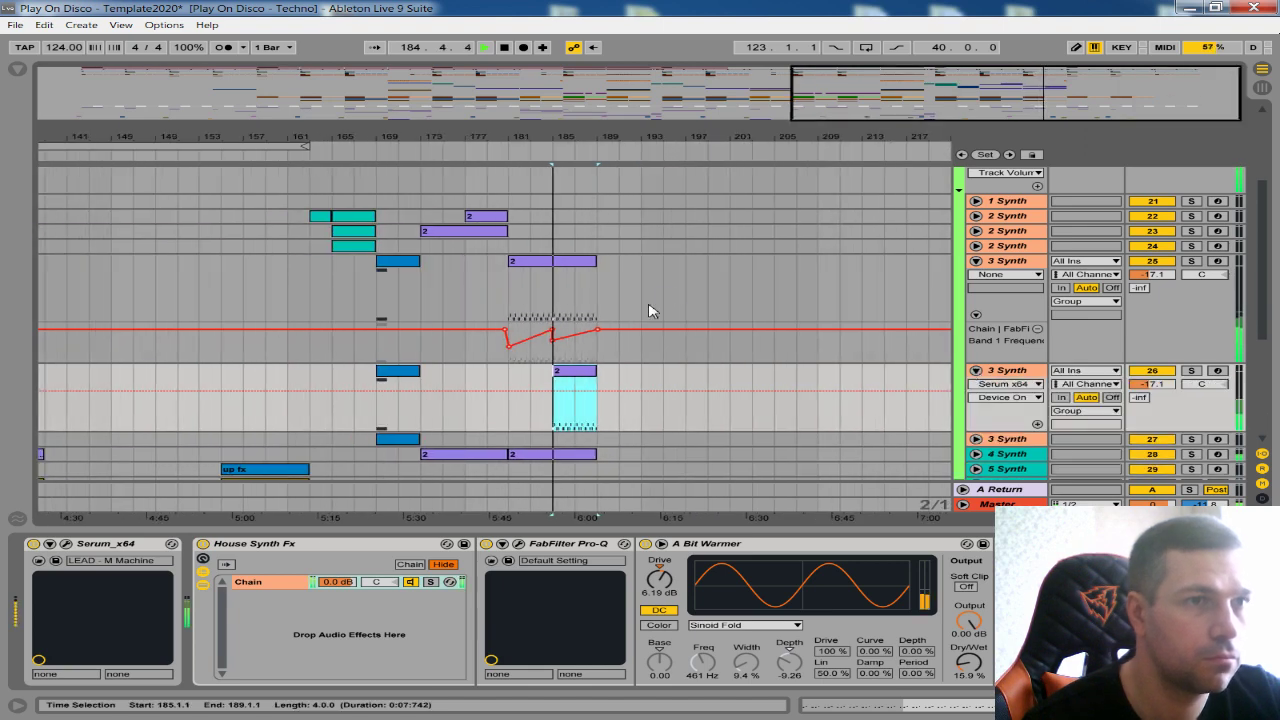
- Copy the bar 185–189 clip from 3 Synth track 26 to track 27, trim its start to bar 187, and unfold track 27
{"action": "key", "text": "plus"}
{"action": "left_click", "coordinate": [563, 374]}
{"action": "left_click_drag", "start_coordinate": [563, 377], "coordinate": [557, 440]}
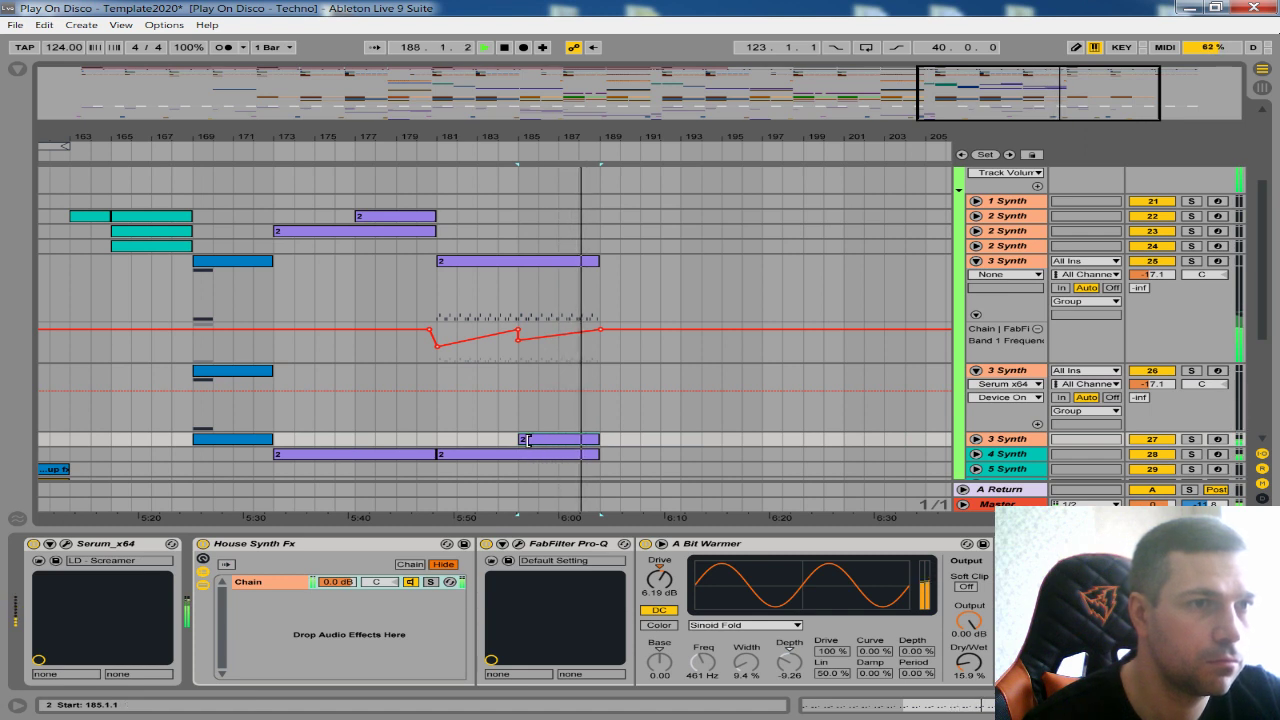
{"action": "key", "text": "space"}
{"action": "mouse_move", "coordinate": [538, 441]}
{"action": "left_mouse_down"}
{"action": "mouse_move", "coordinate": [554, 405]}
{"action": "mouse_move", "coordinate": [555, 443]}
{"action": "left_mouse_up"}
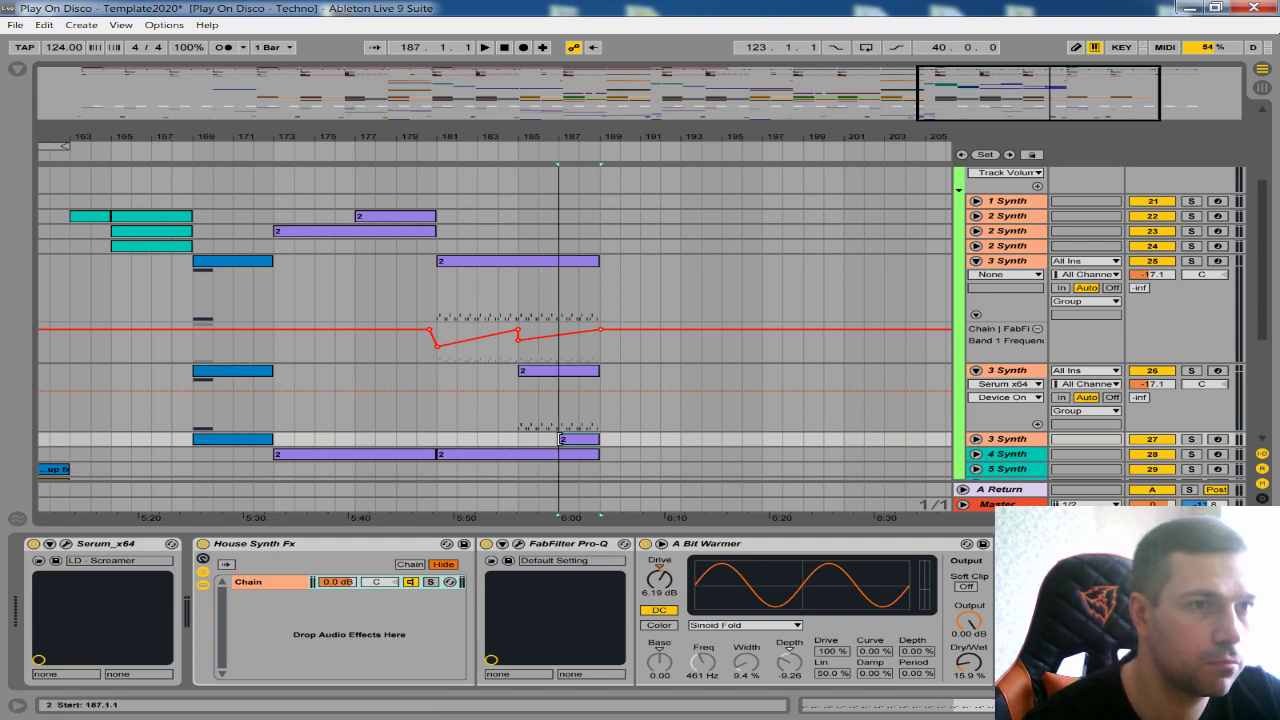
{"action": "left_click", "coordinate": [976, 441]}
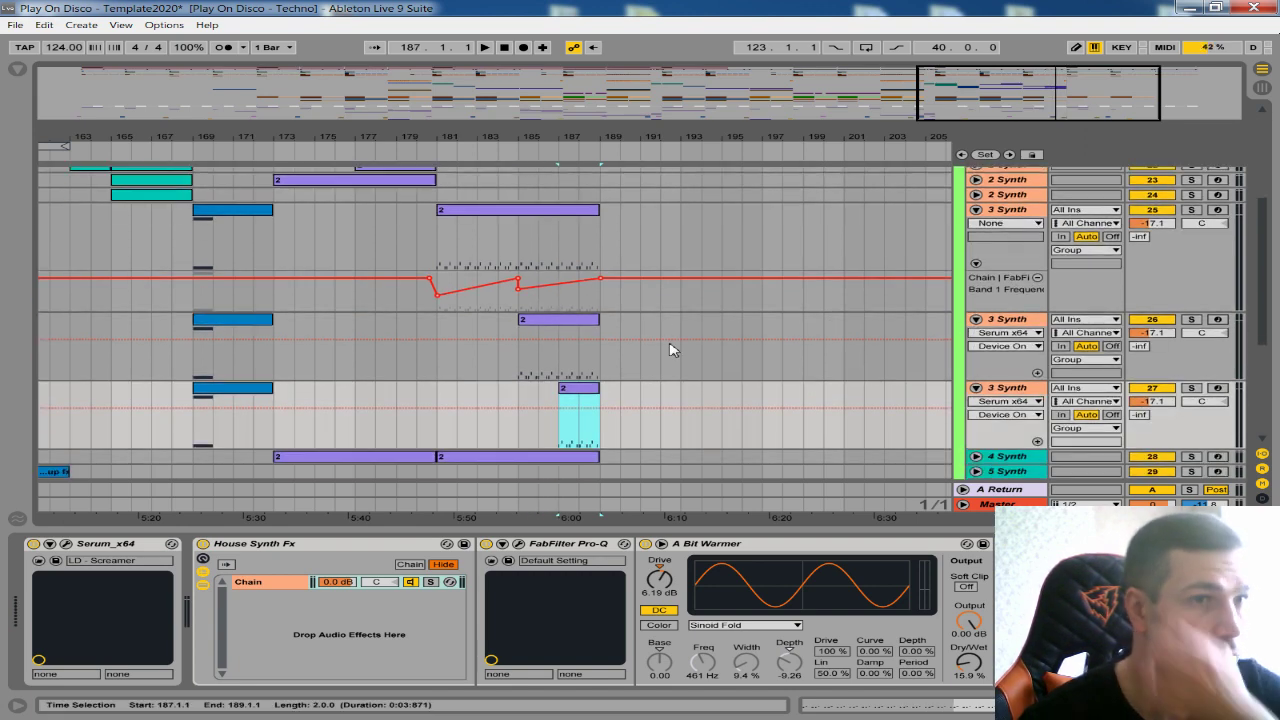
- Add a Serum Verb Wet lane to 3 Synth track 26, draw a dip and rising ramp over bars 185–189, and audition it
{"action": "left_click", "coordinate": [637, 357]}
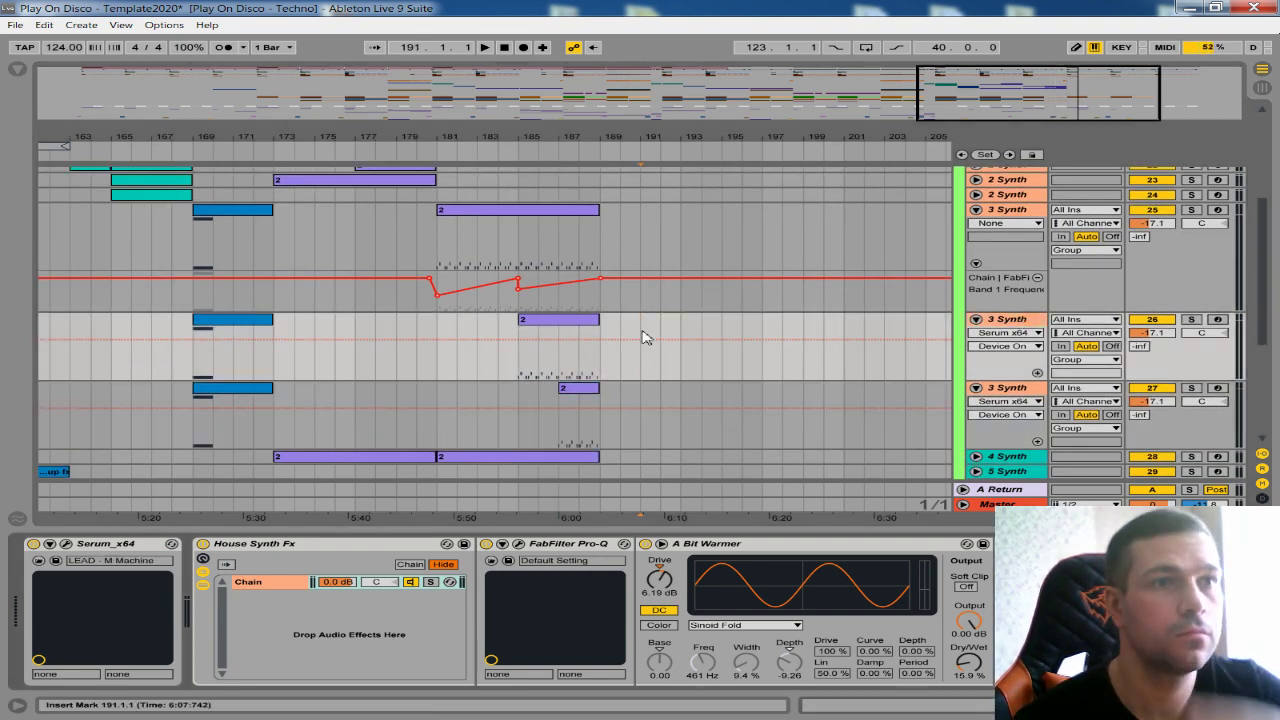
{"action": "key", "text": "ctrl+s"}
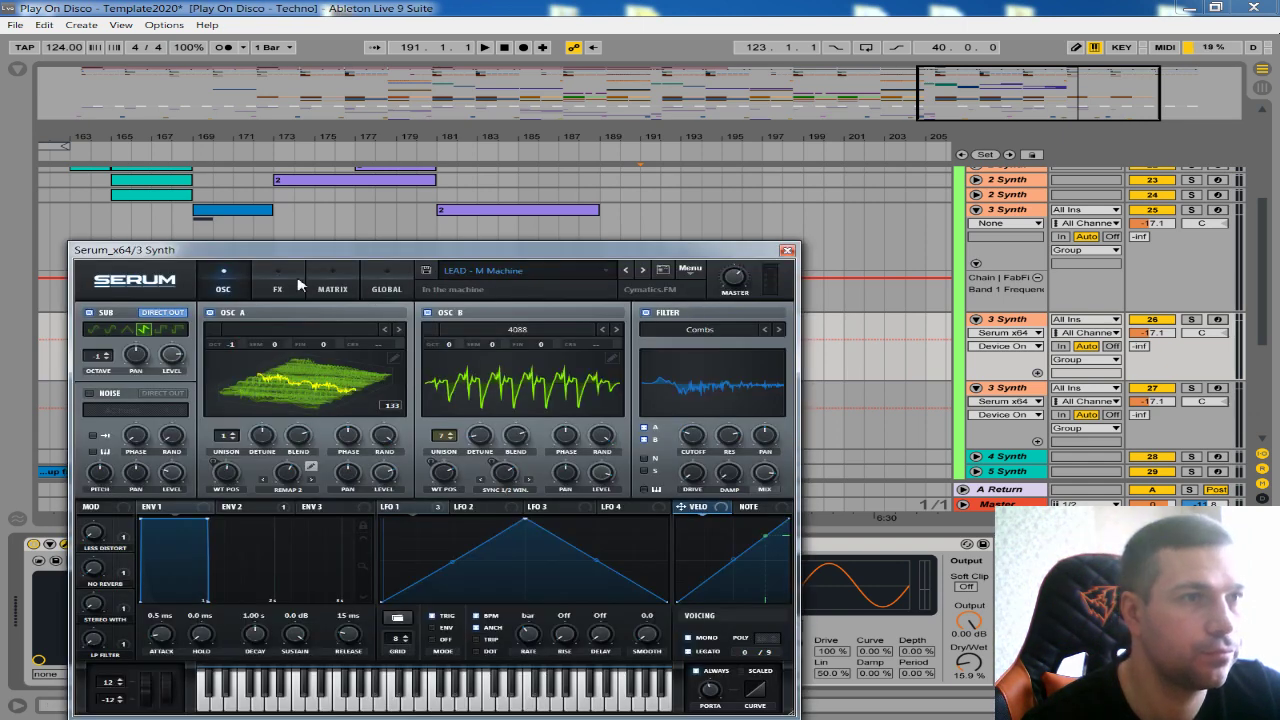
{"action": "left_click", "coordinate": [298, 284]}
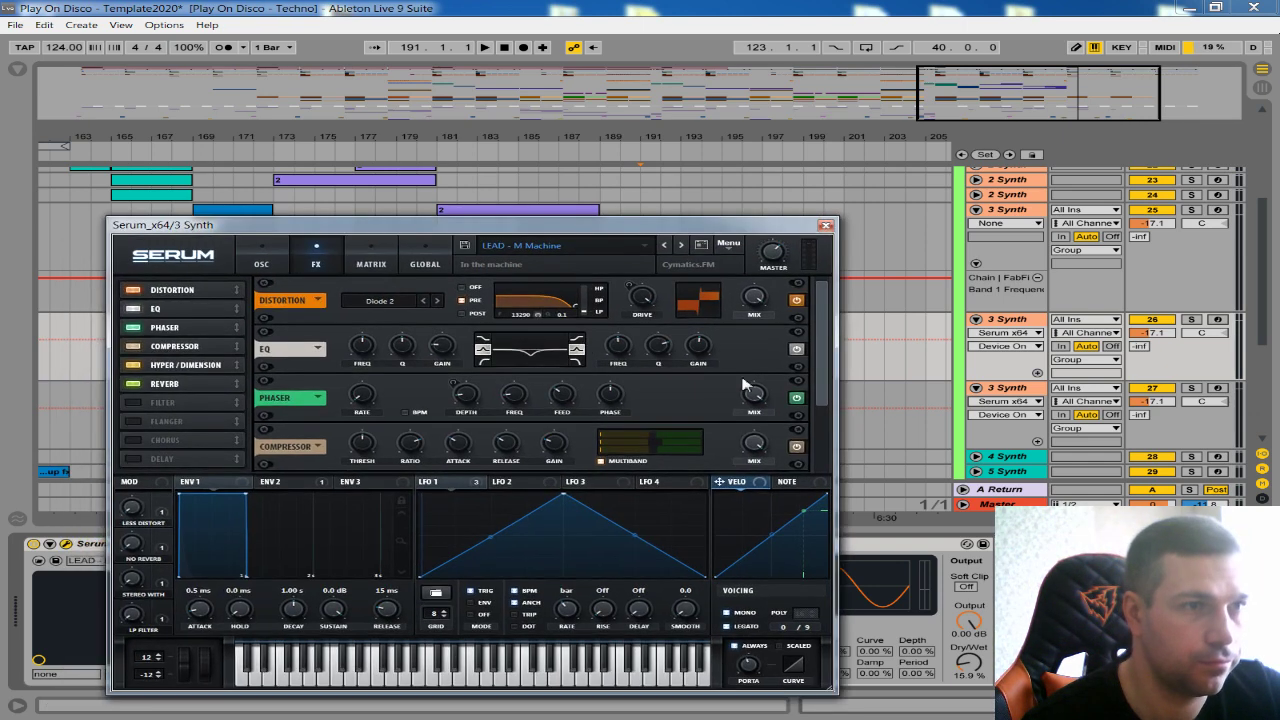
{"action": "left_click_drag", "start_coordinate": [822, 344], "coordinate": [818, 418]}
{"action": "left_click", "coordinate": [758, 446]}
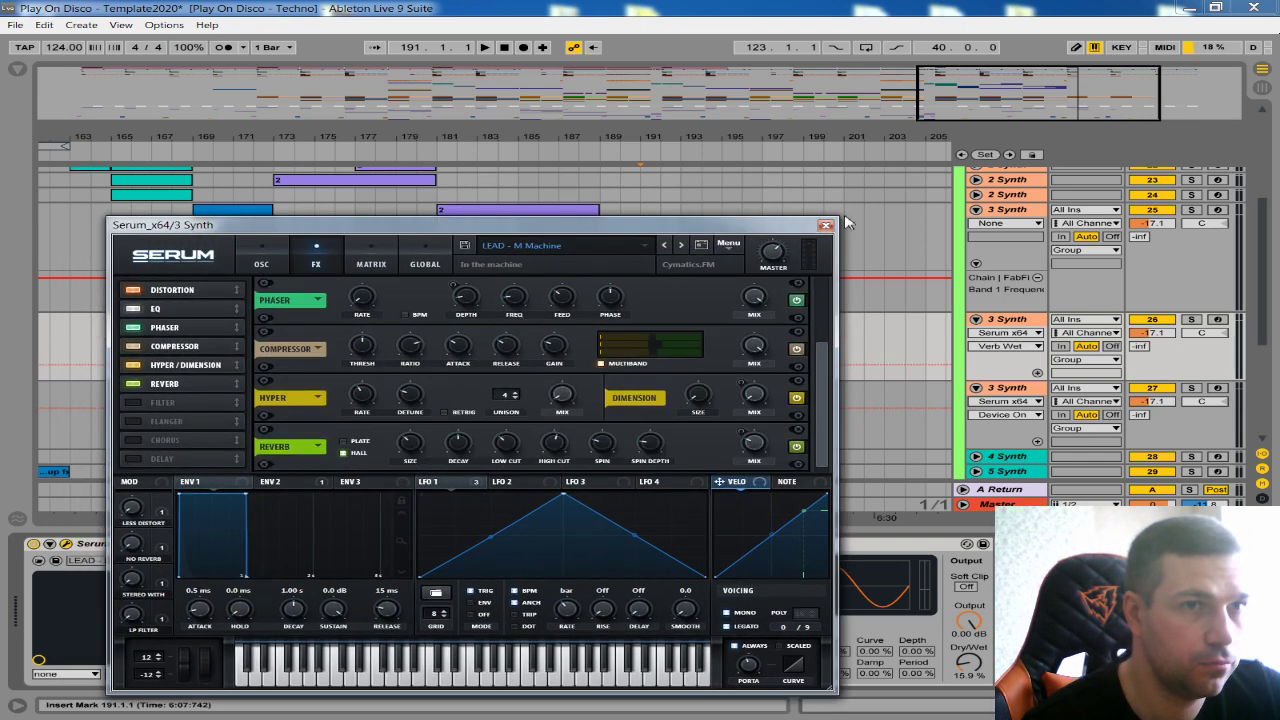
{"action": "left_click", "coordinate": [826, 225]}
{"action": "left_click", "coordinate": [1037, 373]}
{"action": "left_click", "coordinate": [534, 410]}
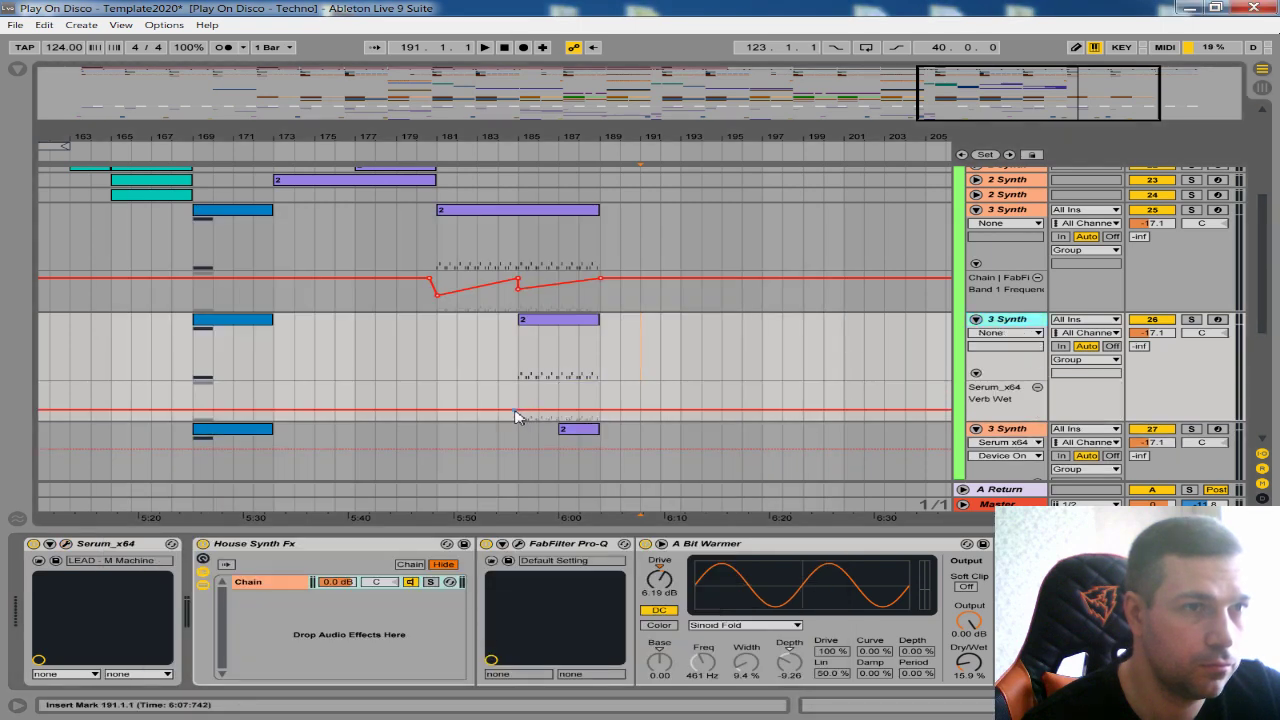
{"action": "left_click", "coordinate": [517, 411]}
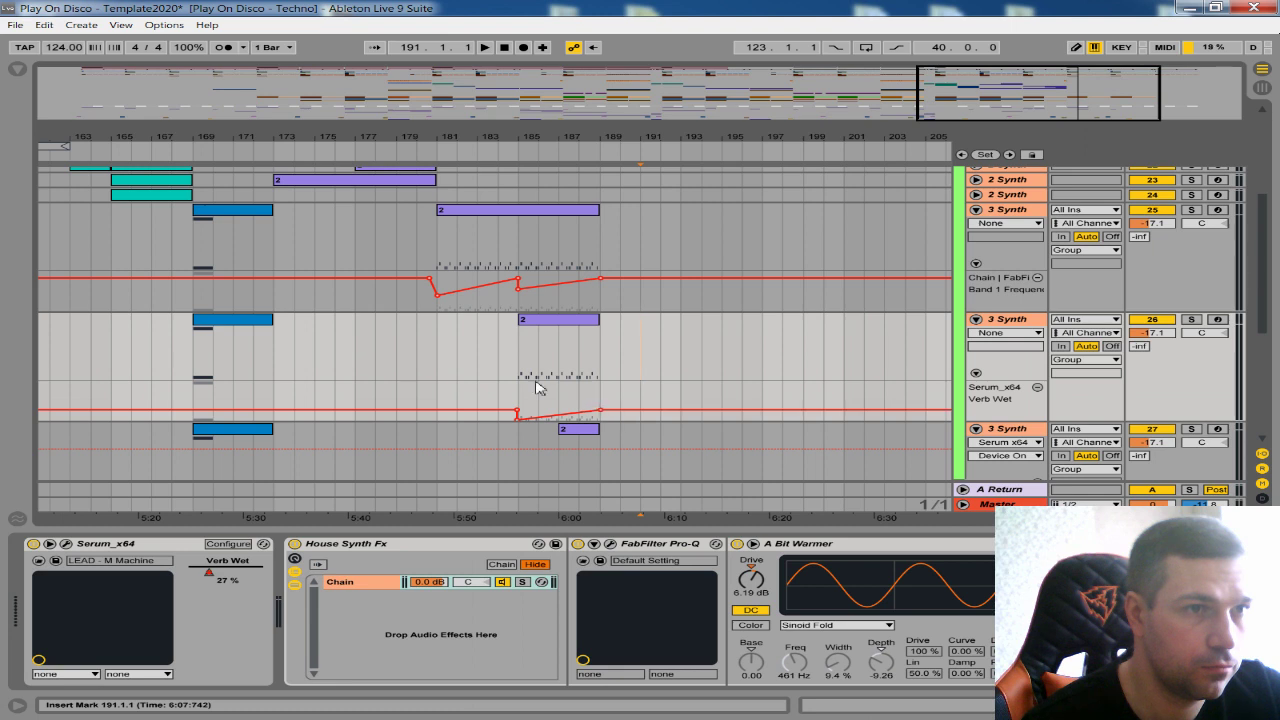
{"action": "key", "text": "space"}
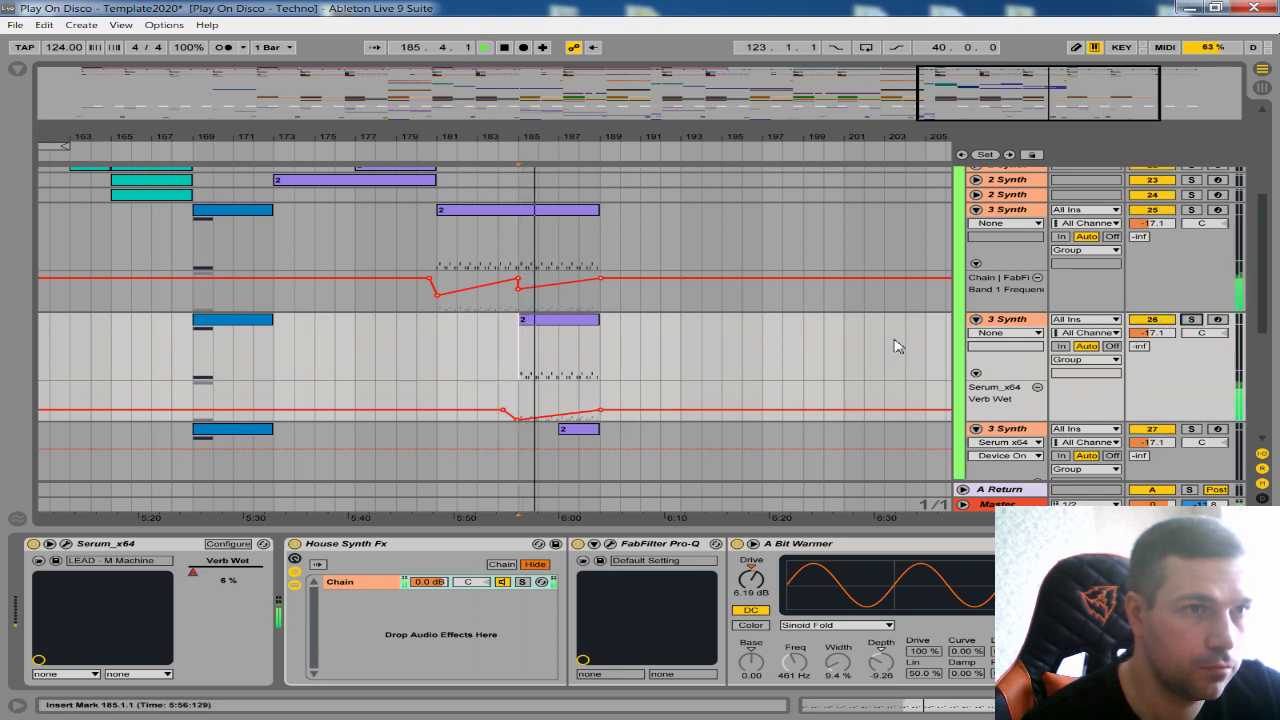
- Add a Pro-Q Band 1 Frequency lane to 3 Synth track 26, draw a rising ramp over bars 185–189, and audition it
{"action": "left_click", "coordinate": [610, 544]}
{"action": "left_click", "coordinate": [519, 150]}
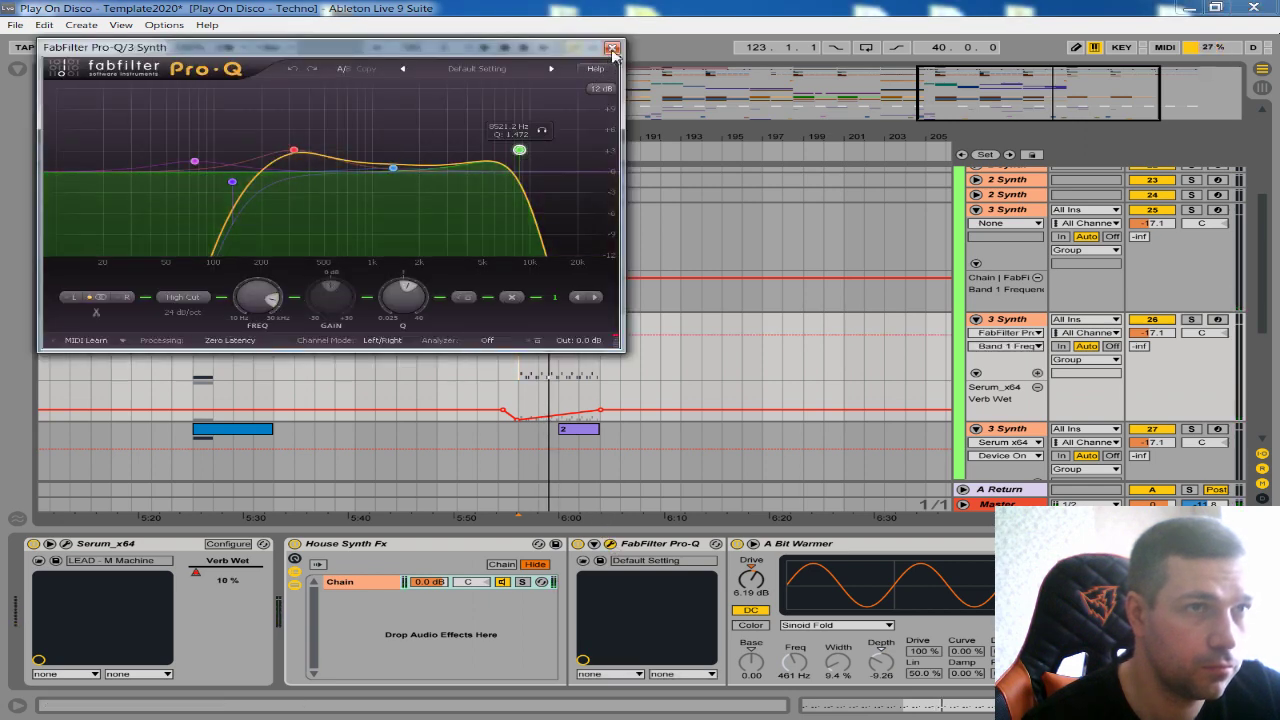
{"action": "left_click", "coordinate": [612, 48]}
{"action": "left_click", "coordinate": [1037, 374]}
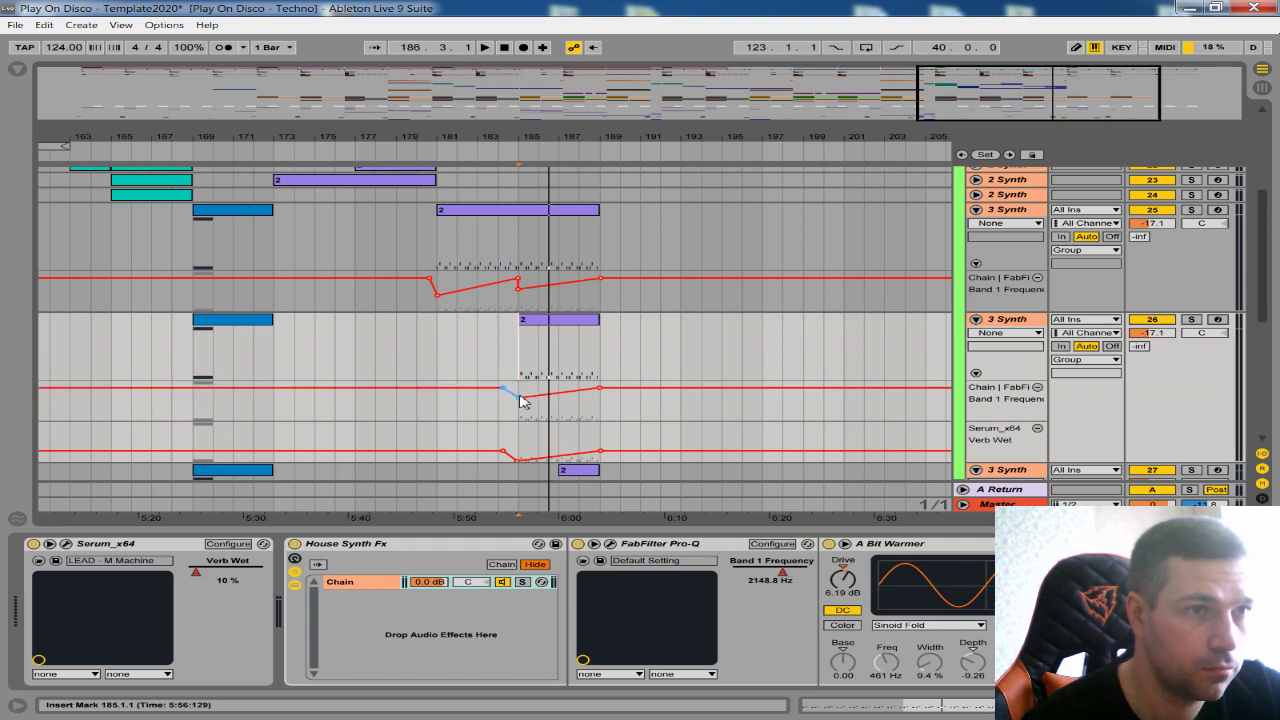
{"action": "key", "text": "space"}
{"action": "scroll", "coordinate": [519, 368], "scroll_direction": "down", "scroll_amount": 1}
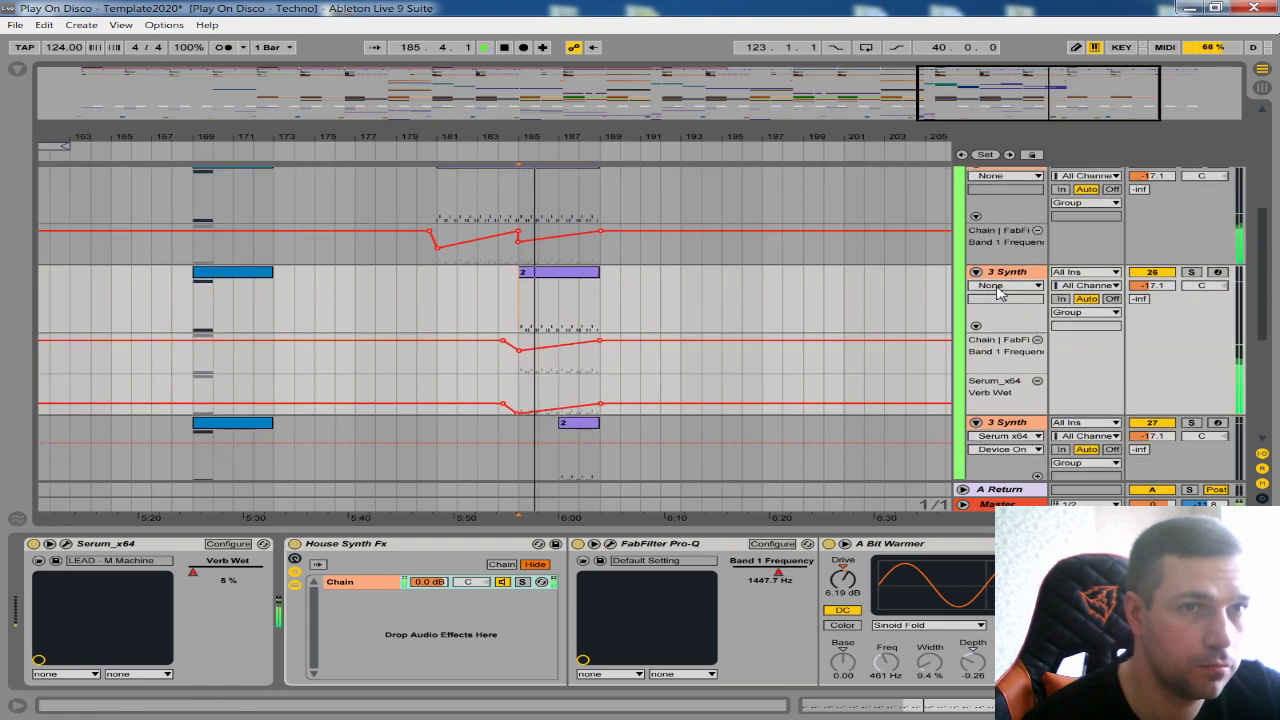
- Fold 3 Synth tracks 25 and 26, select track 27, stop playback, and save the set
{"action": "scroll", "coordinate": [885, 245], "scroll_direction": "up", "scroll_amount": 1}
{"action": "left_click", "coordinate": [976, 226]}
{"action": "left_click", "coordinate": [976, 241]}
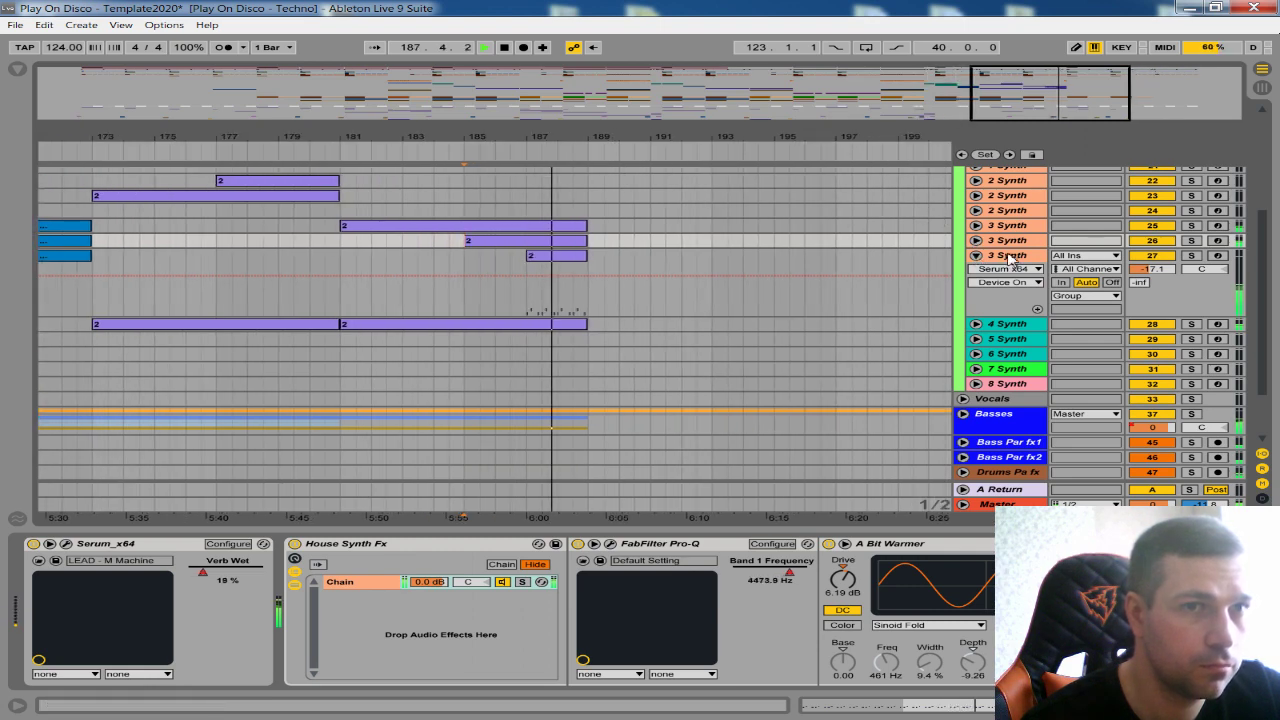
{"action": "left_click", "coordinate": [1010, 258]}
{"action": "key", "text": "space"}
{"action": "key", "text": "ctrl+s"}
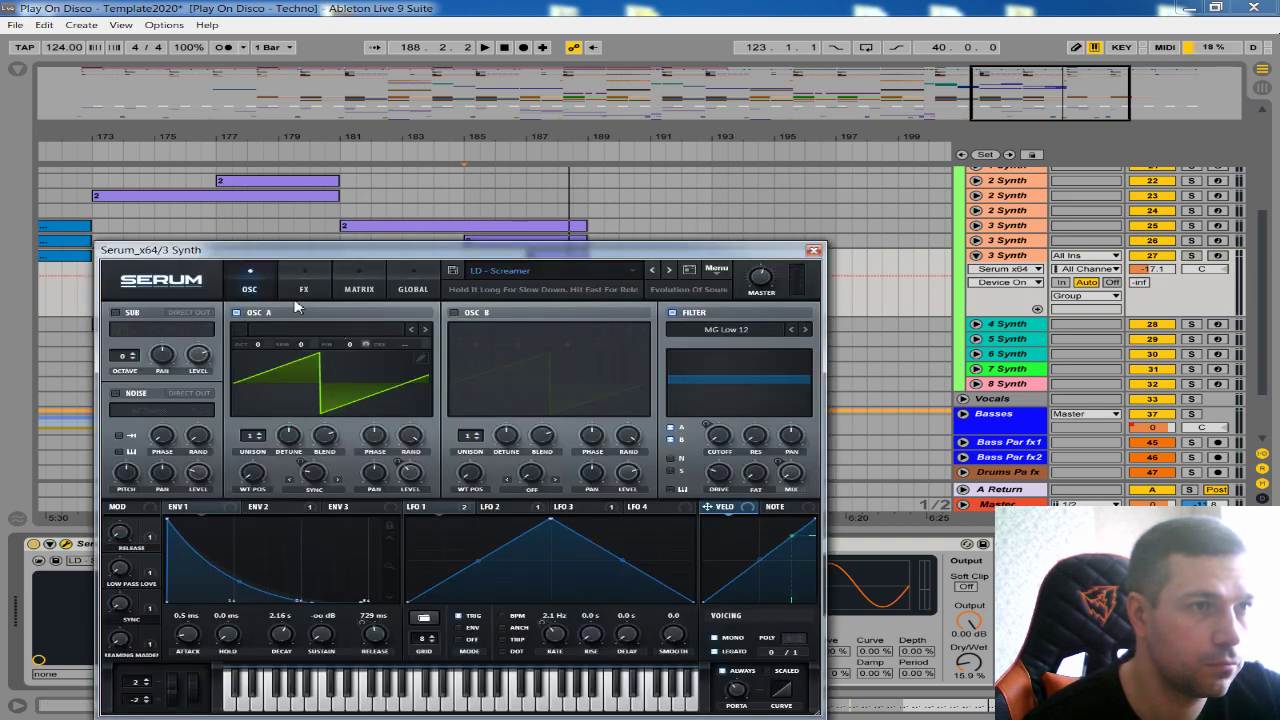
- Add a Serum Dly_Wet automation lane to 3 Synth track 27 and draw a dip and rising ramp over bars 187–189
{"action": "left_click", "coordinate": [302, 290]}
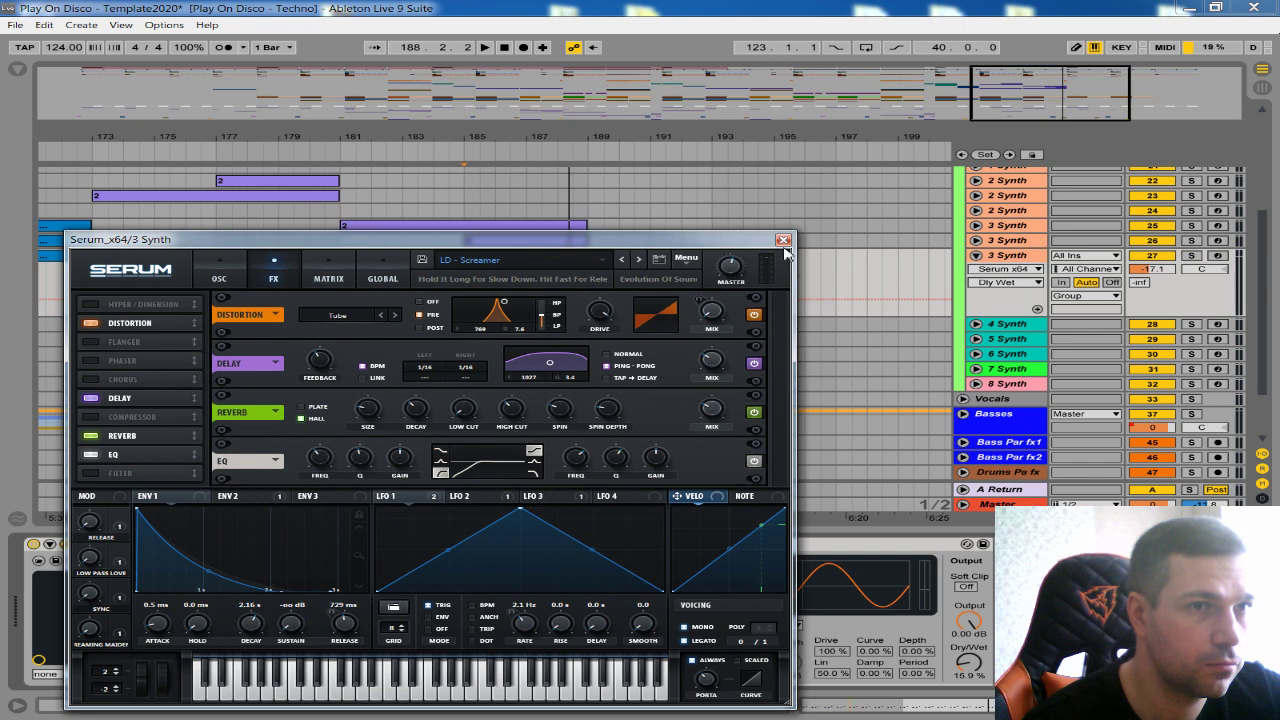
{"action": "left_click", "coordinate": [783, 240]}
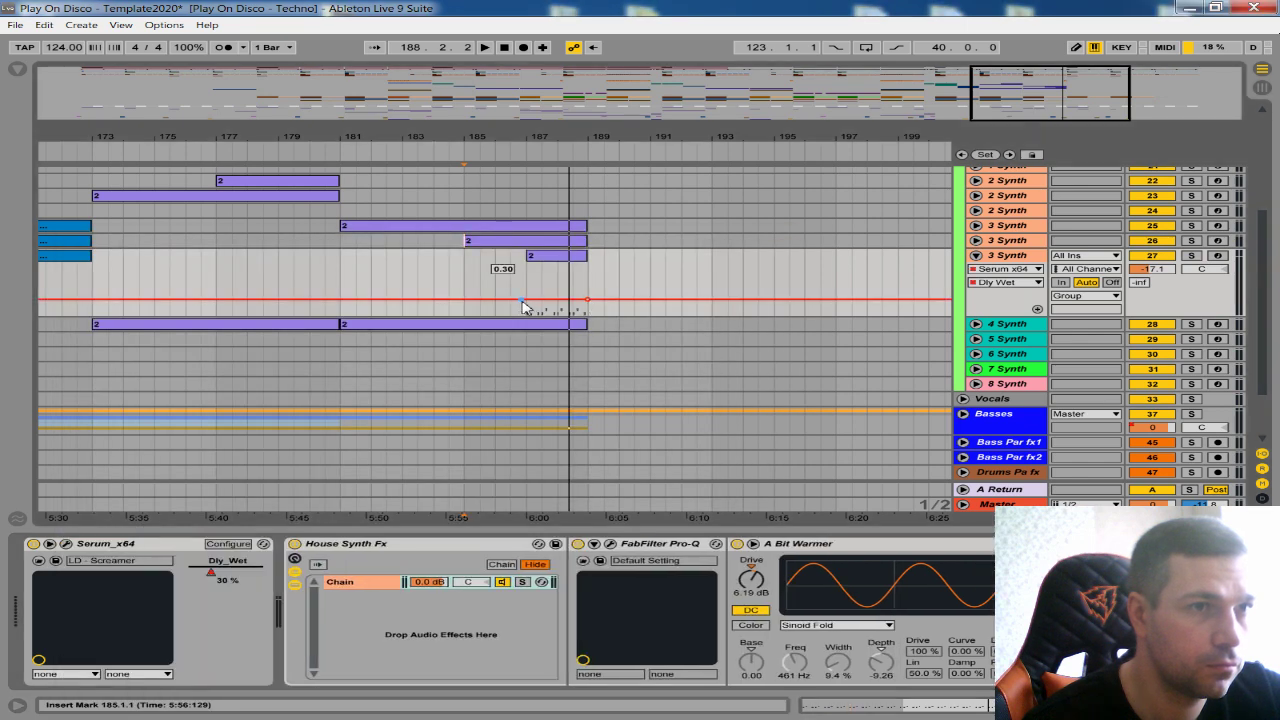
{"action": "left_click", "coordinate": [1037, 309]}
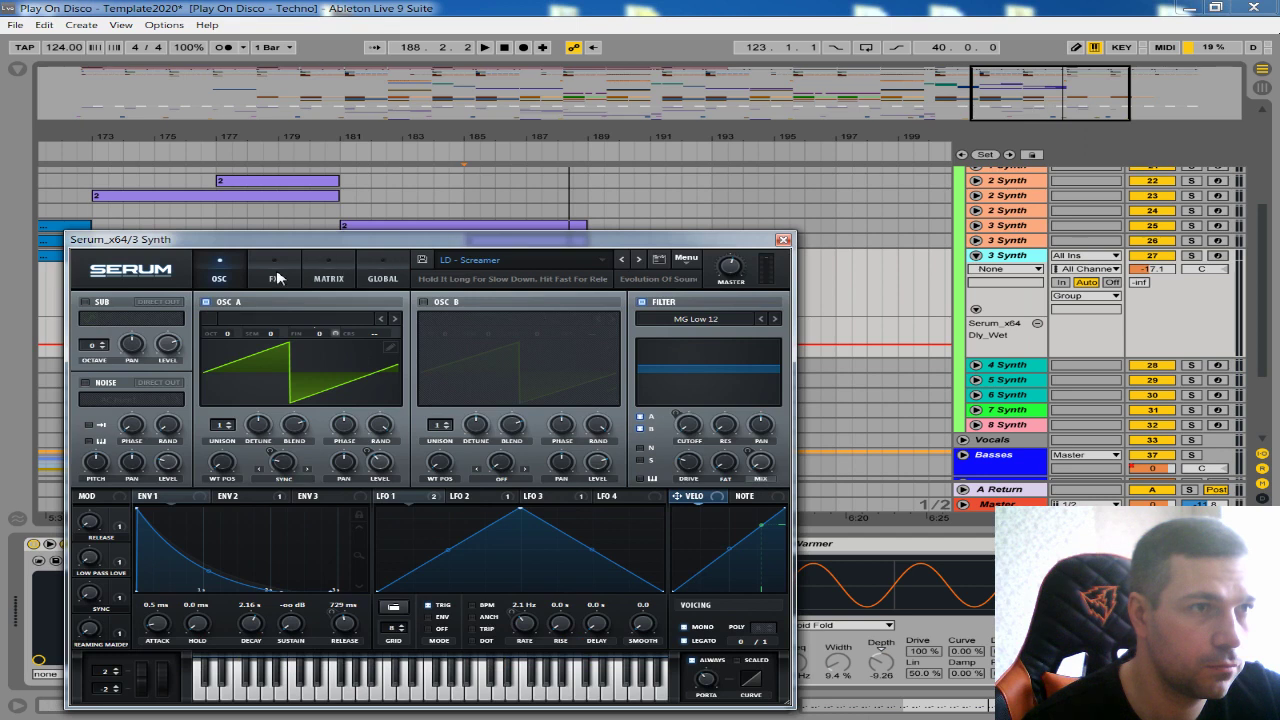
- Add a Serum Verb Wet lane to 3 Synth track 27, draw a rising ramp over bars 187–189, and audition from bar 187
{"action": "left_click", "coordinate": [276, 278]}
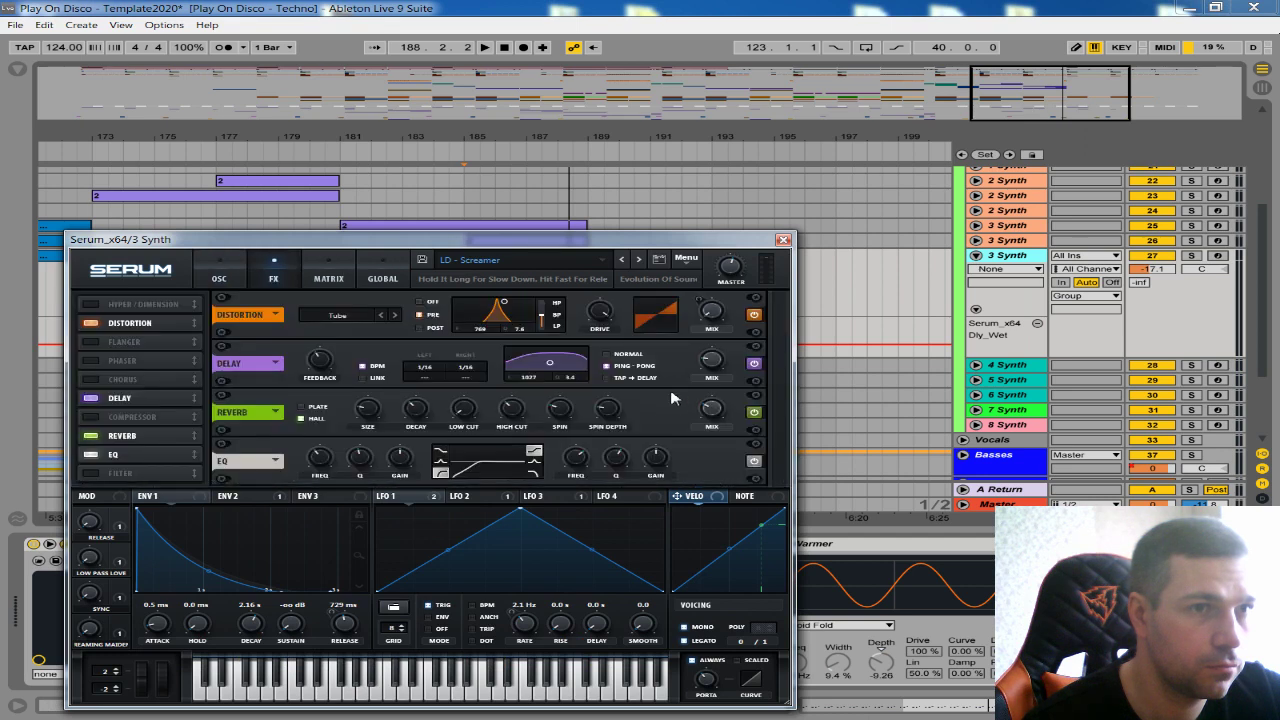
{"action": "left_click", "coordinate": [708, 410]}
{"action": "left_click", "coordinate": [783, 240]}
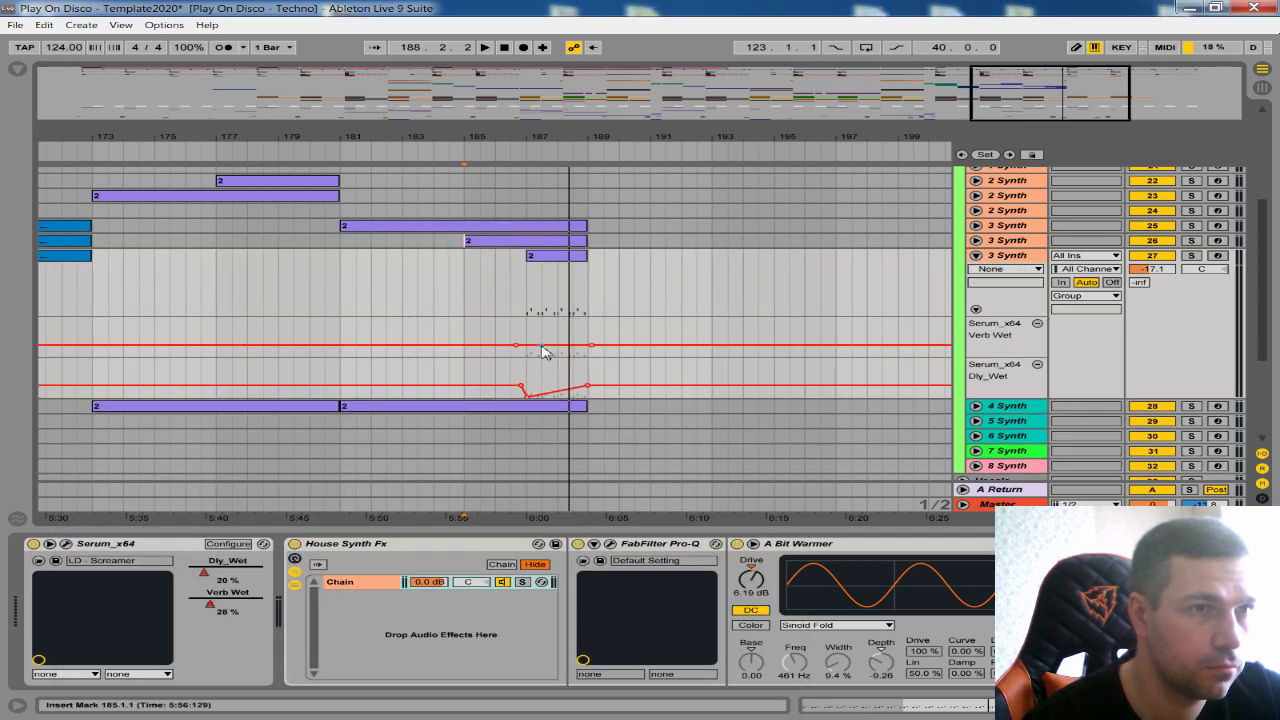
{"action": "left_click", "coordinate": [529, 342]}
{"action": "key", "text": "space"}
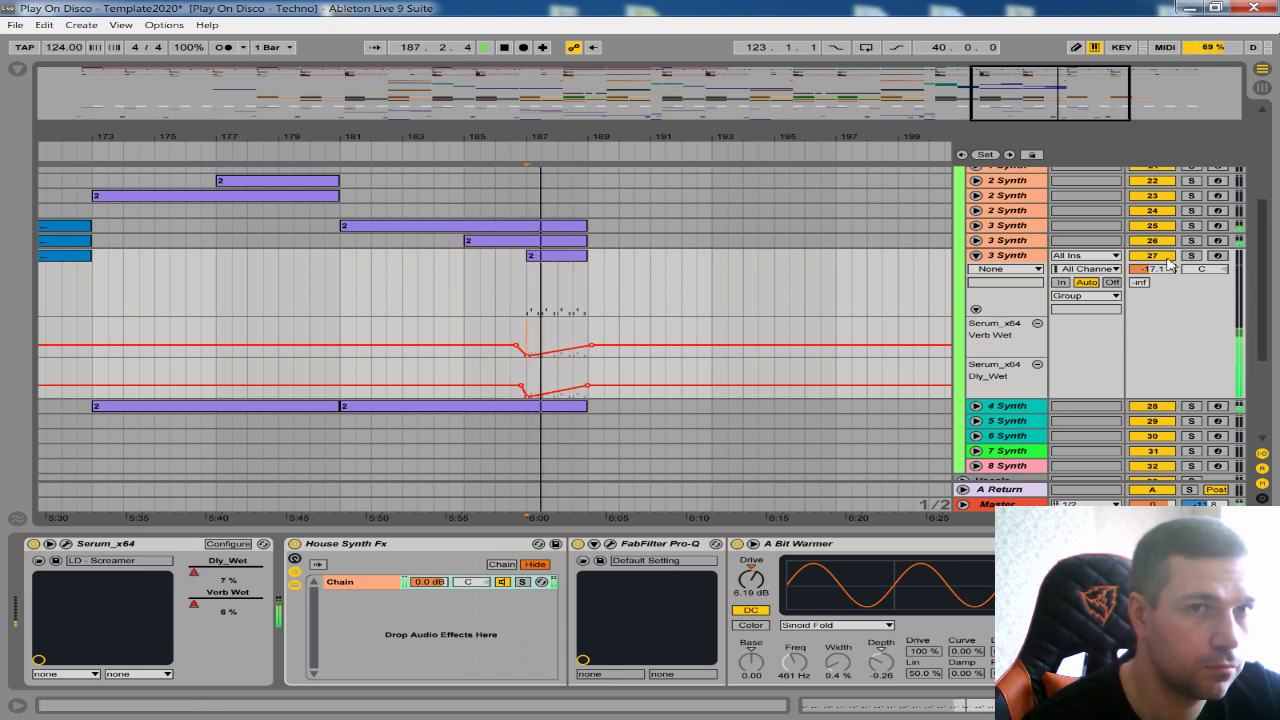
- Add a Pro-Q Band 1 Frequency lane to 3 Synth track 27, draw a rising ramp over bars 187–189, and adjust its low point during playback
{"action": "left_click", "coordinate": [610, 544]}
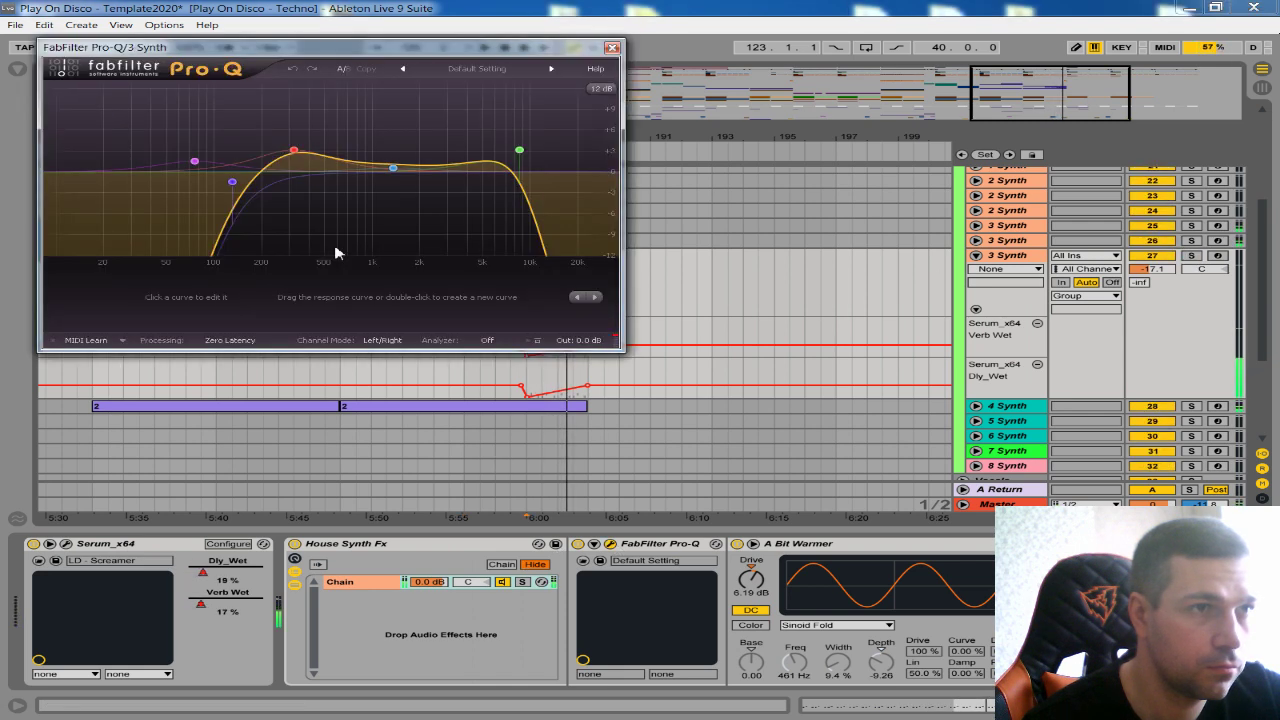
{"action": "left_click", "coordinate": [519, 151]}
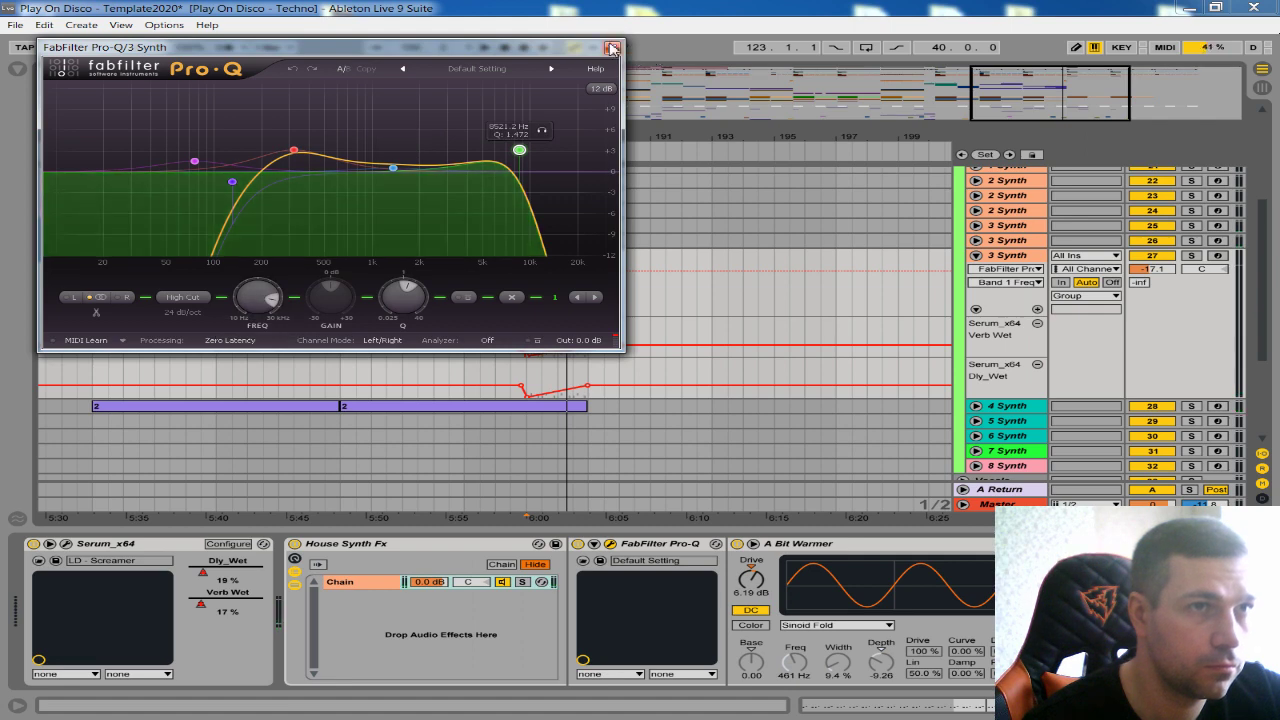
{"action": "left_click", "coordinate": [612, 47]}
{"action": "left_click", "coordinate": [1037, 310]}
{"action": "left_click", "coordinate": [514, 326]}
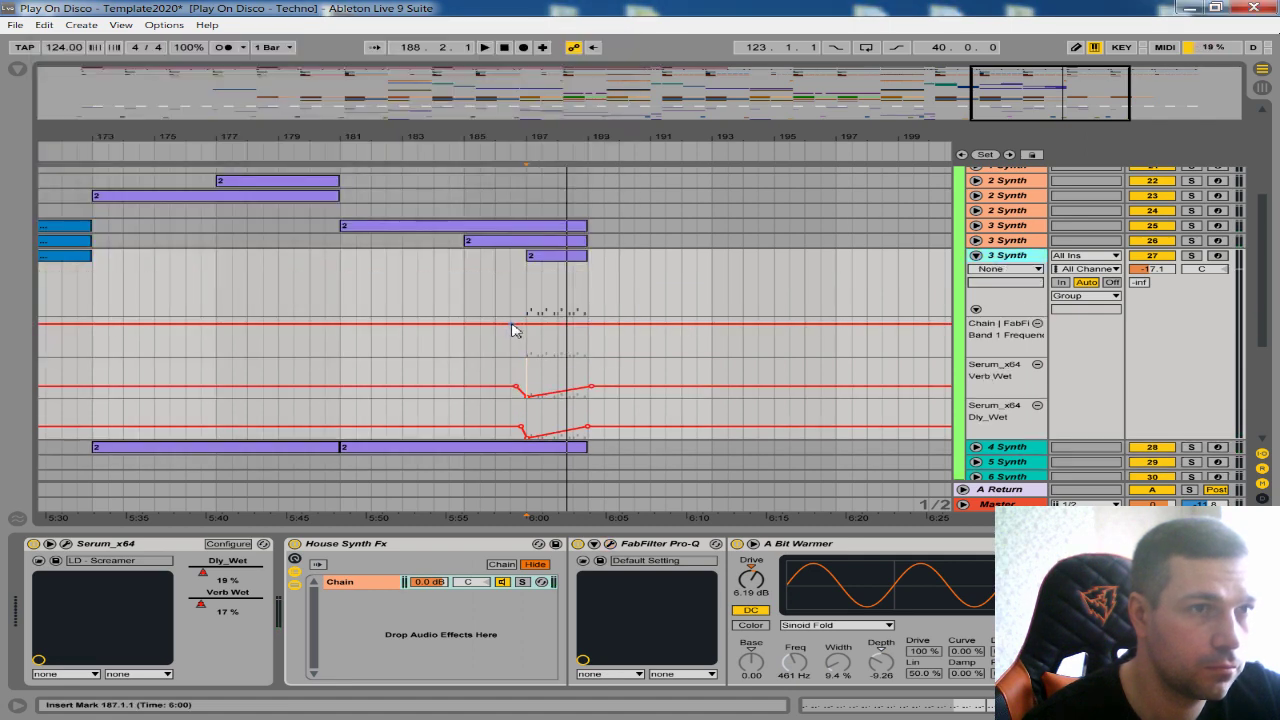
{"action": "left_click", "coordinate": [529, 309]}
{"action": "key", "text": "space"}
{"action": "left_click_drag", "start_coordinate": [526, 341], "coordinate": [527, 337]}
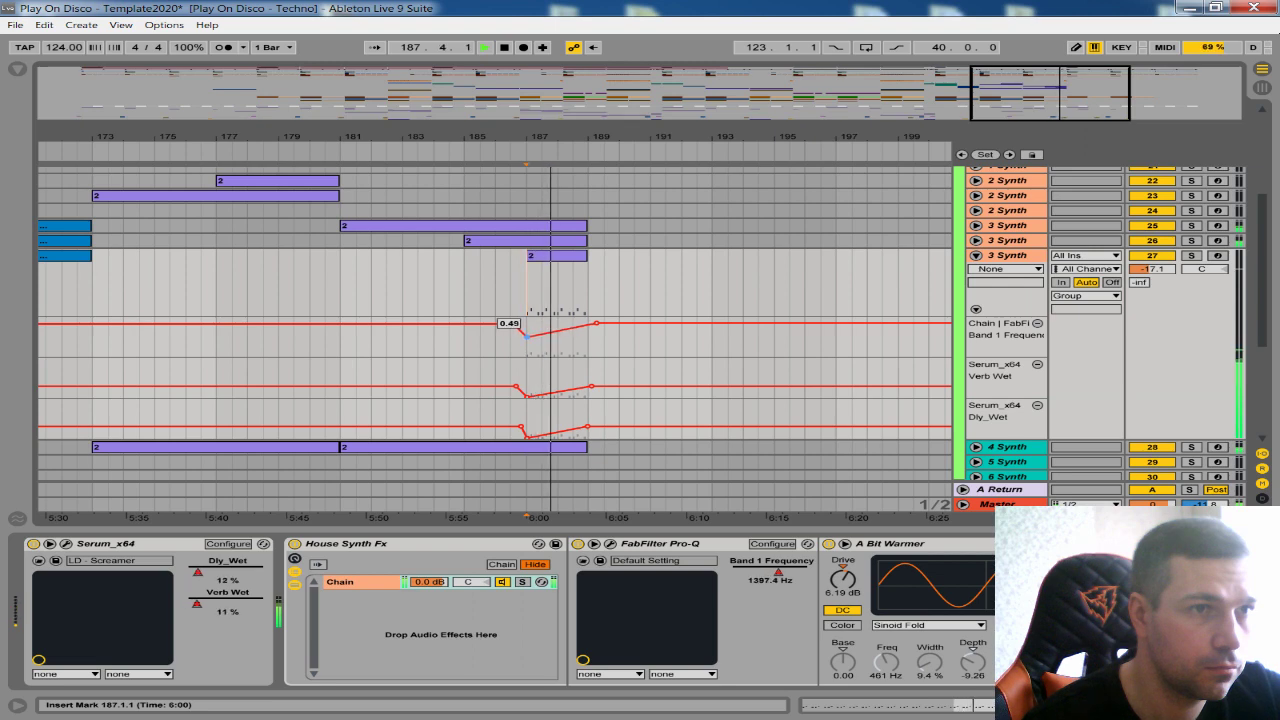
- Fold 3 Synth track 27 and the Synths group to show the whole arrangement
{"action": "left_click_drag", "start_coordinate": [618, 141], "coordinate": [618, 60]}
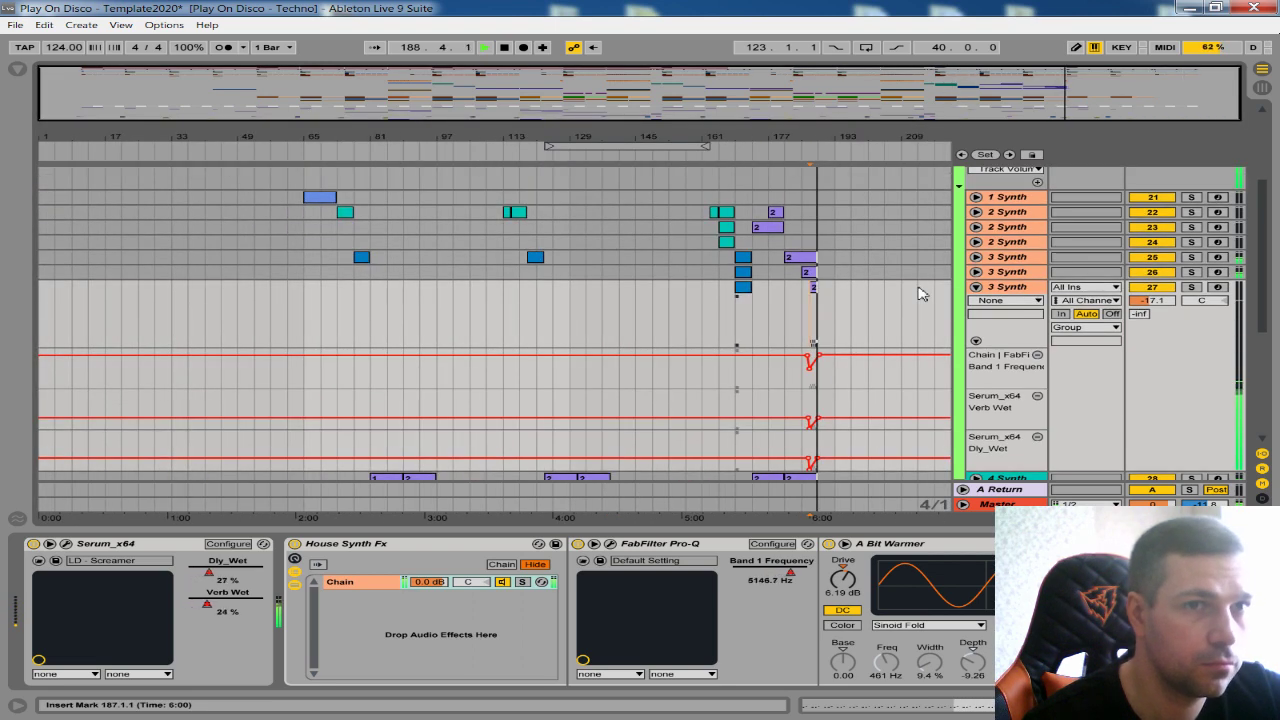
{"action": "left_click", "coordinate": [977, 287]}
{"action": "left_click_drag", "start_coordinate": [893, 136], "coordinate": [823, 205]}
{"action": "scroll", "coordinate": [738, 241], "scroll_direction": "up", "scroll_amount": 1}
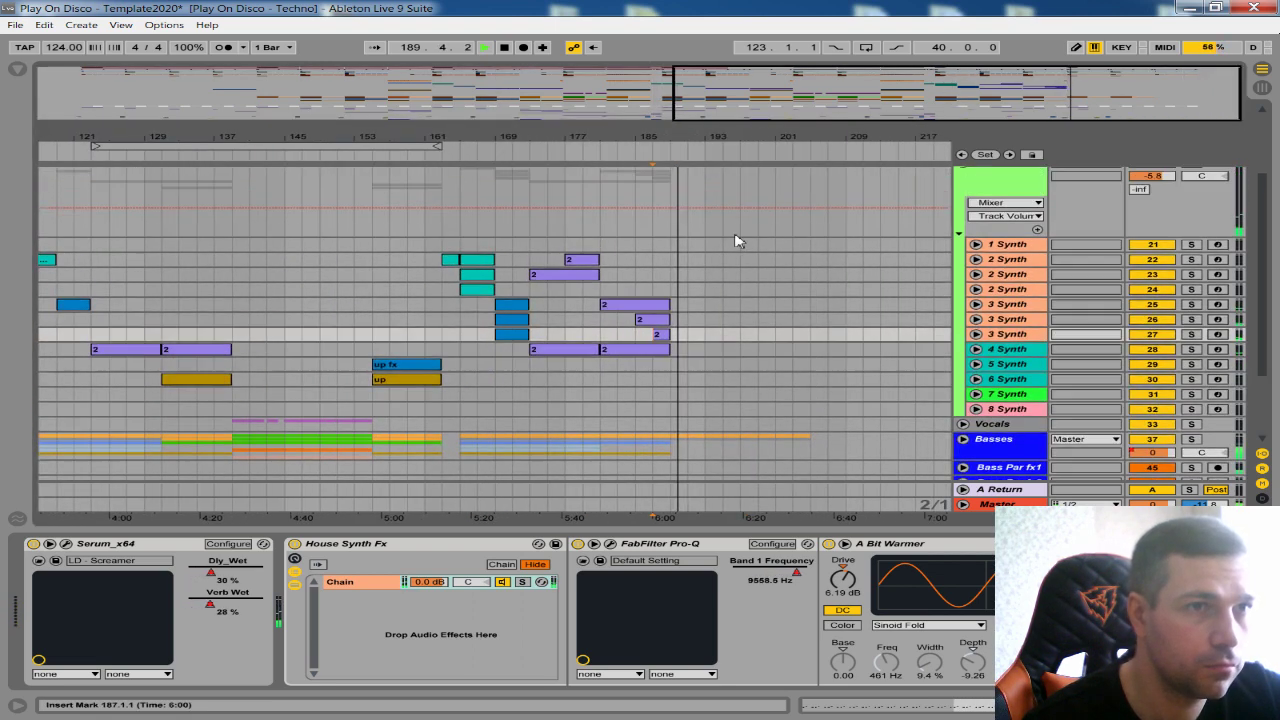
{"action": "scroll", "coordinate": [738, 241], "scroll_direction": "up", "scroll_amount": 2}
{"action": "left_click_drag", "start_coordinate": [723, 139], "coordinate": [738, 238]}
{"action": "scroll", "coordinate": [739, 244], "scroll_direction": "up", "scroll_amount": 1}
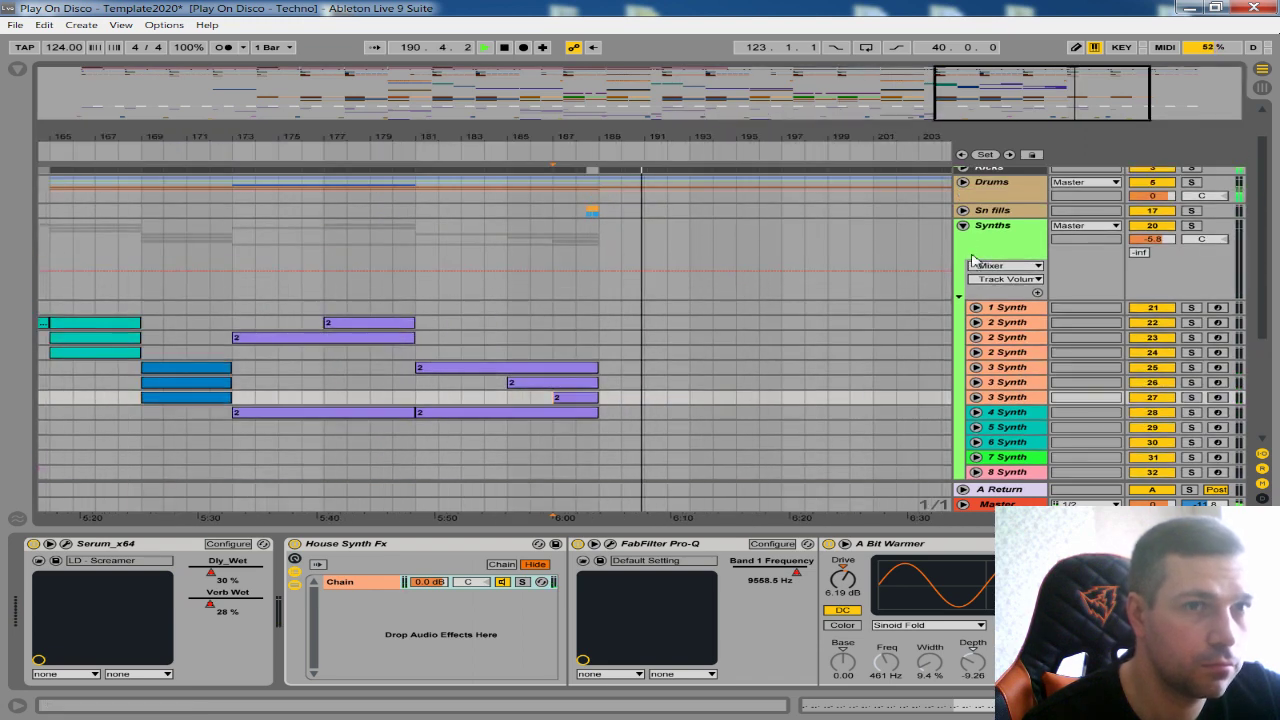
{"action": "left_click", "coordinate": [963, 226]}
{"action": "left_click_drag", "start_coordinate": [798, 140], "coordinate": [798, 62]}
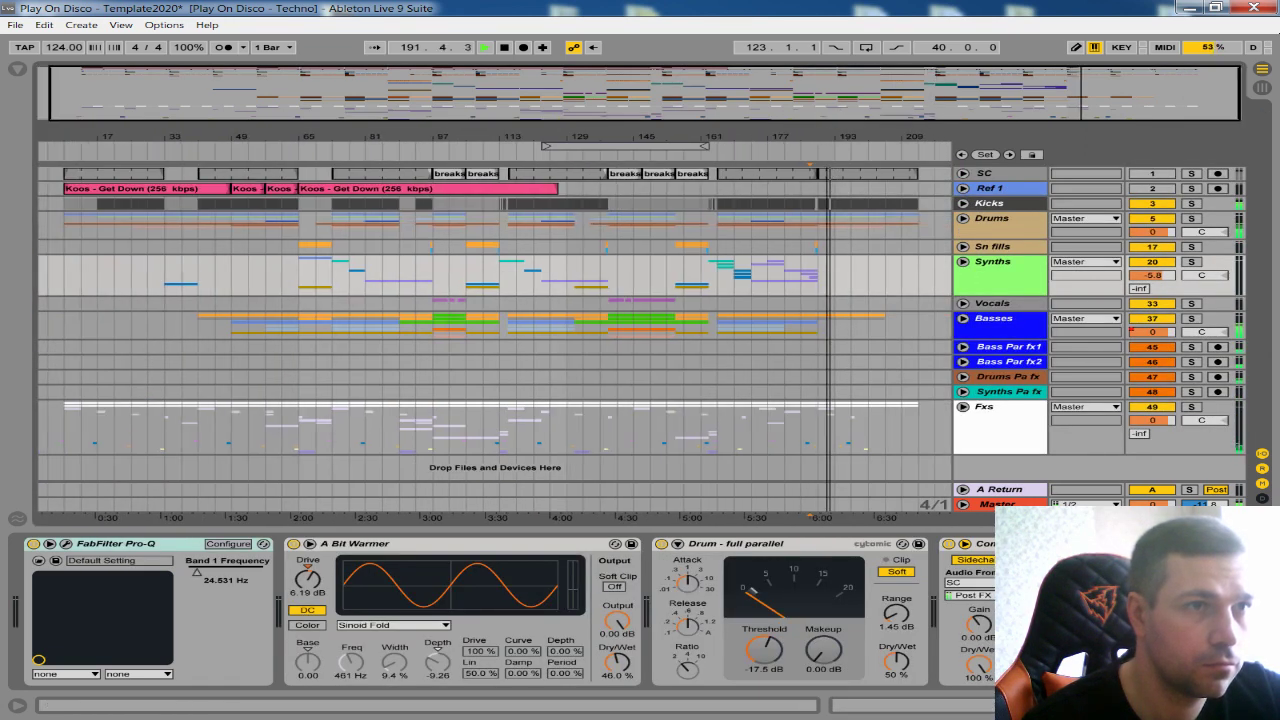
- Unfold the Basses group and its Bass 4 Mi track, and solo that track with the playback start at bar 49
{"action": "left_click_drag", "start_coordinate": [827, 120], "coordinate": [829, 138]}
{"action": "left_click_drag", "start_coordinate": [379, 139], "coordinate": [512, 137]}
{"action": "left_click", "coordinate": [962, 318]}
{"action": "scroll", "coordinate": [600, 330], "scroll_direction": "down", "scroll_amount": 5}
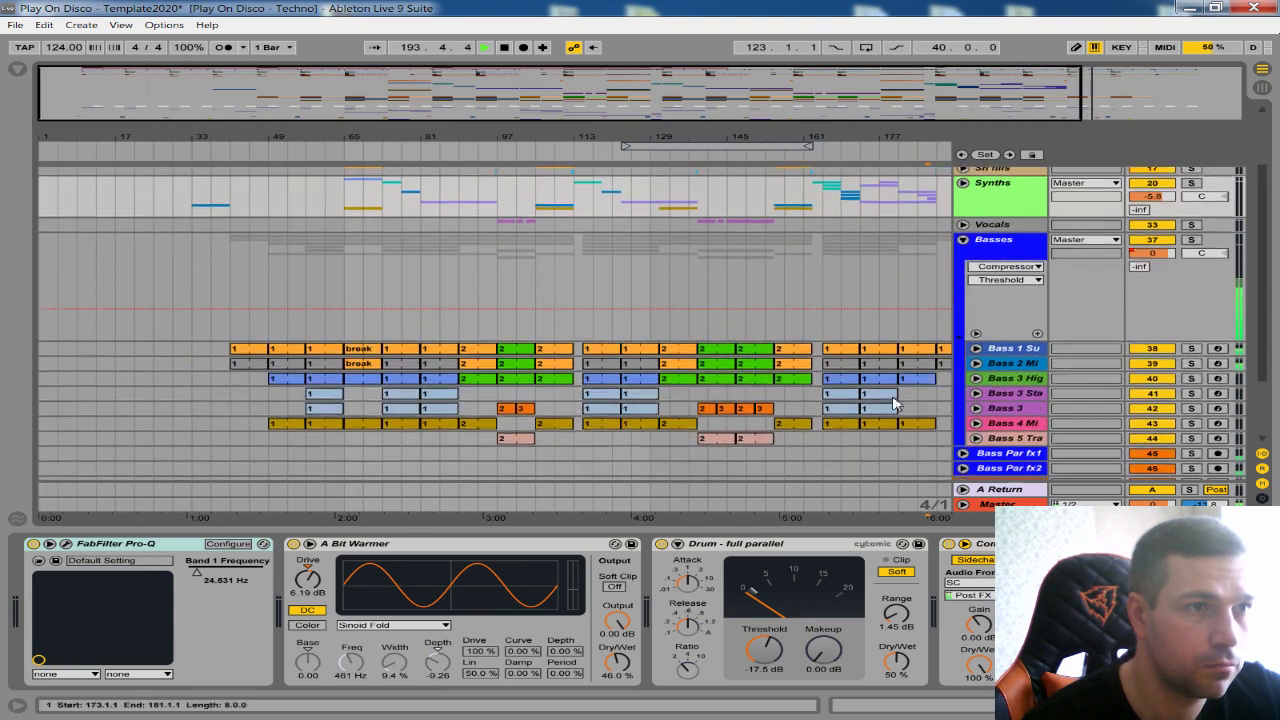
{"action": "left_click_drag", "start_coordinate": [234, 140], "coordinate": [234, 172]}
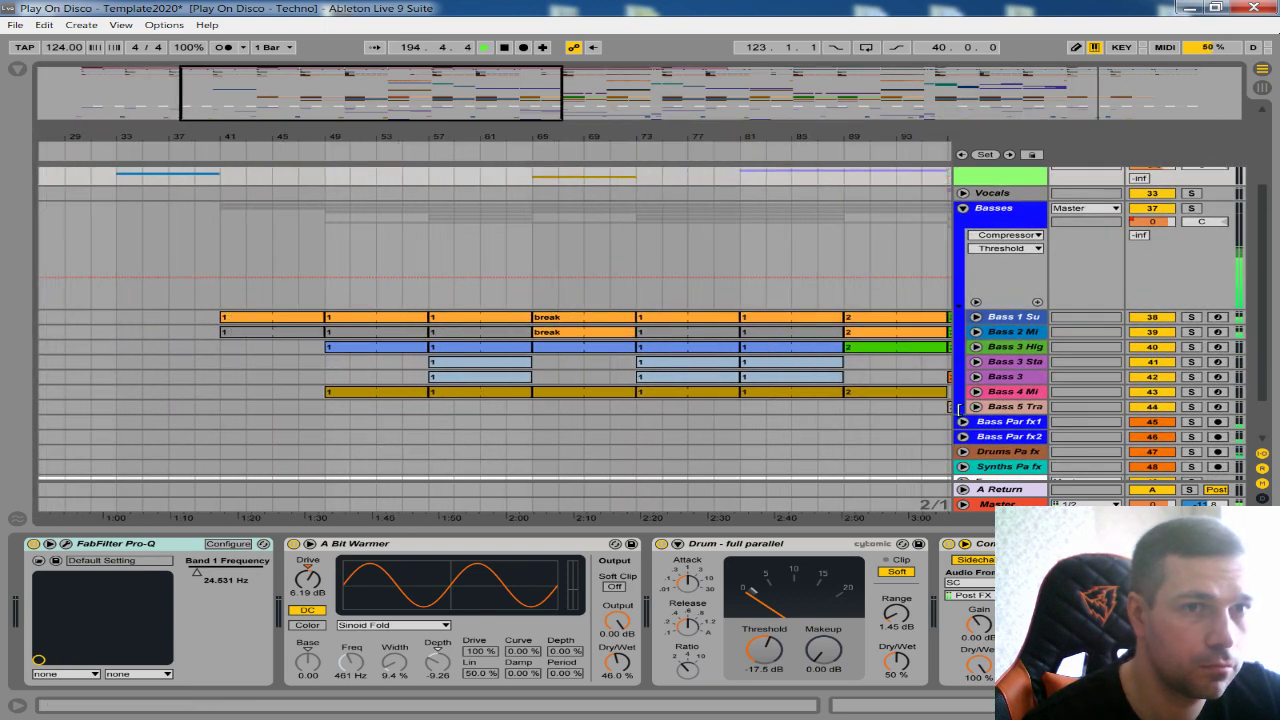
{"action": "left_click", "coordinate": [976, 391]}
{"action": "left_click", "coordinate": [328, 378]}
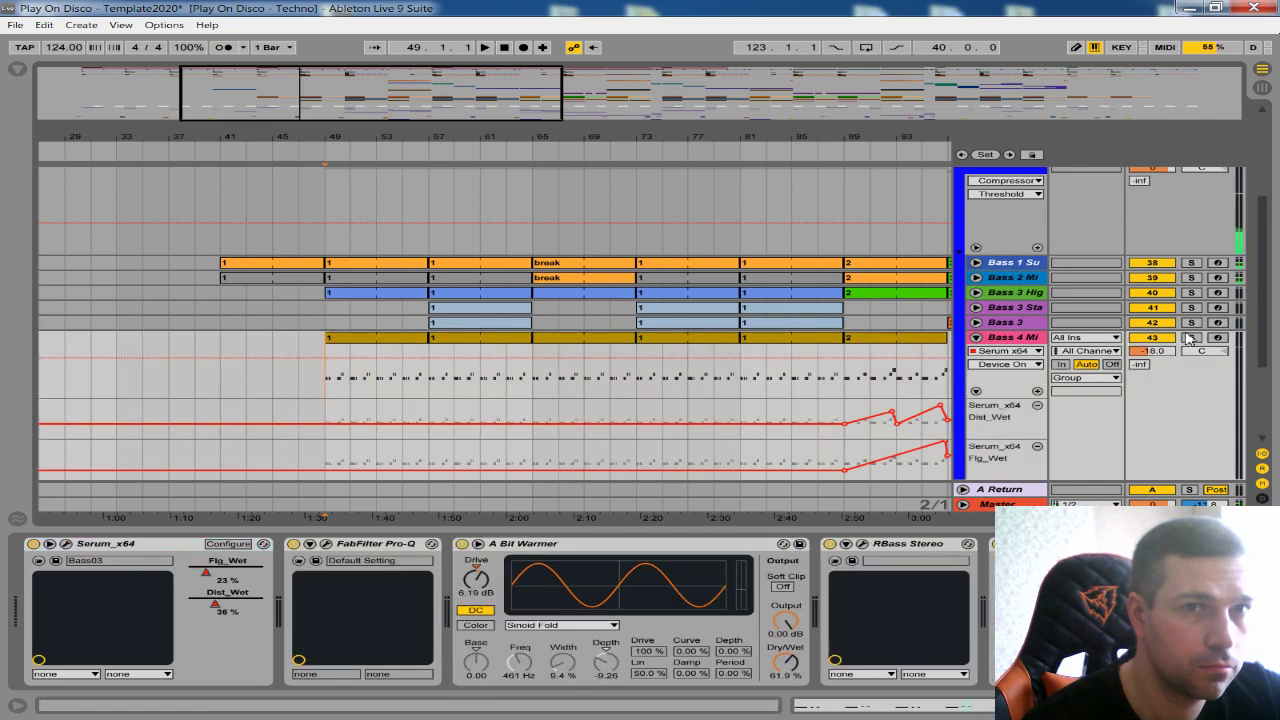
{"action": "left_click", "coordinate": [1191, 337]}
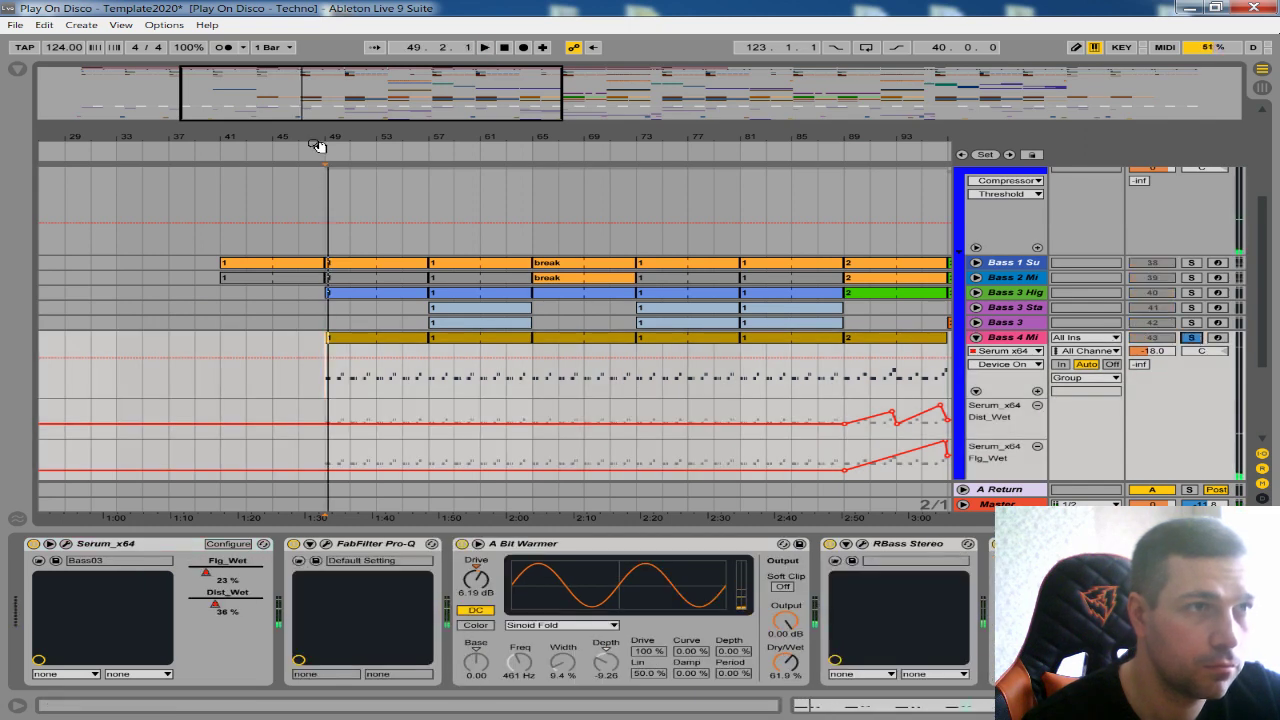
- Examine the Serum Dist_Wet and Flg_Wet automation on Bass 4 Mi across the arrangement, and fold the track
{"action": "left_click_drag", "start_coordinate": [316, 146], "coordinate": [590, 140]}
{"action": "left_click_drag", "start_coordinate": [636, 386], "coordinate": [617, 383]}
{"action": "left_click_drag", "start_coordinate": [567, 140], "coordinate": [161, 151]}
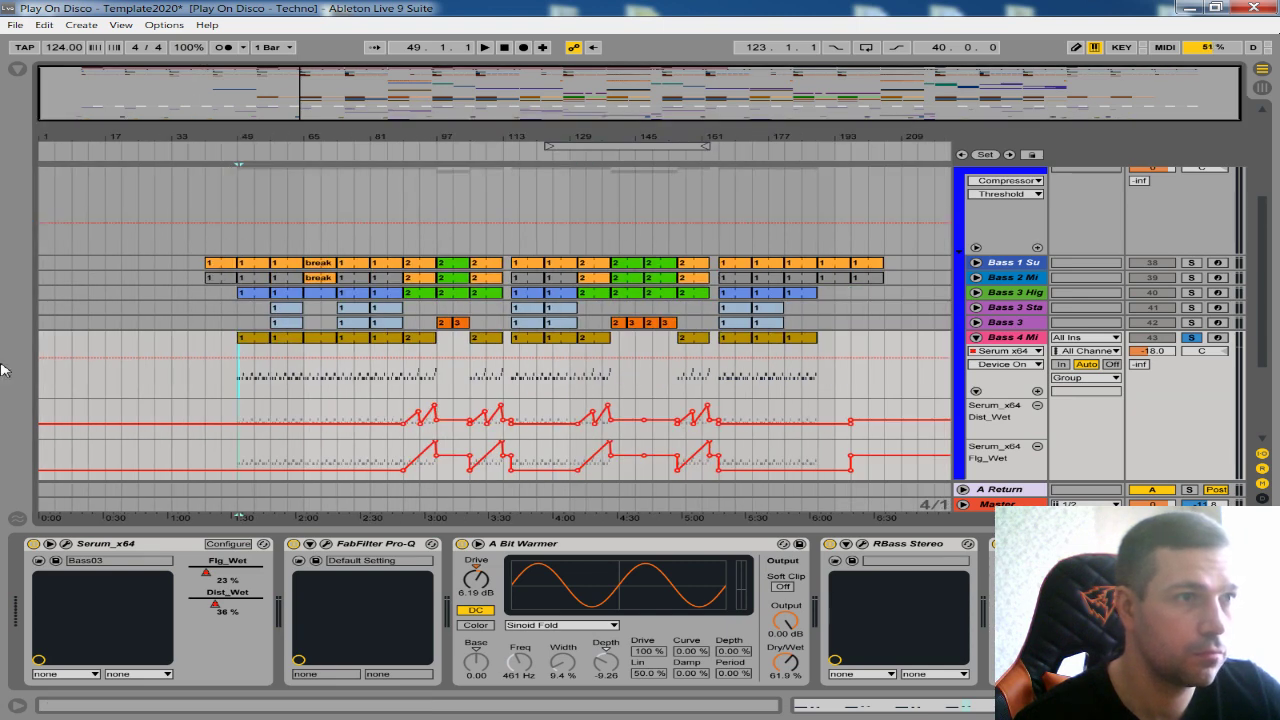
{"action": "left_click", "coordinate": [975, 338]}
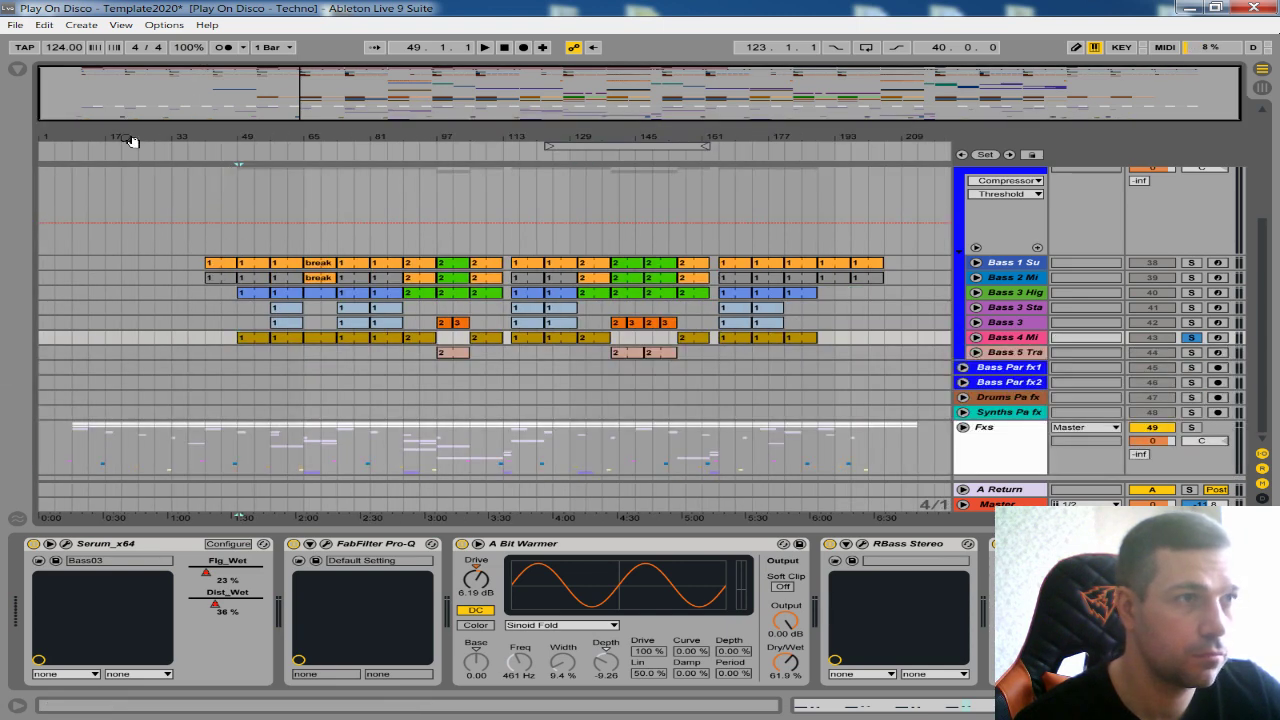
- Paste the copied half-bar Bass 4 Mi excerpt from bar 49 onto the same track at bar 9
{"action": "key", "text": "plus"}
{"action": "left_click_drag", "start_coordinate": [141, 133], "coordinate": [221, 135]}
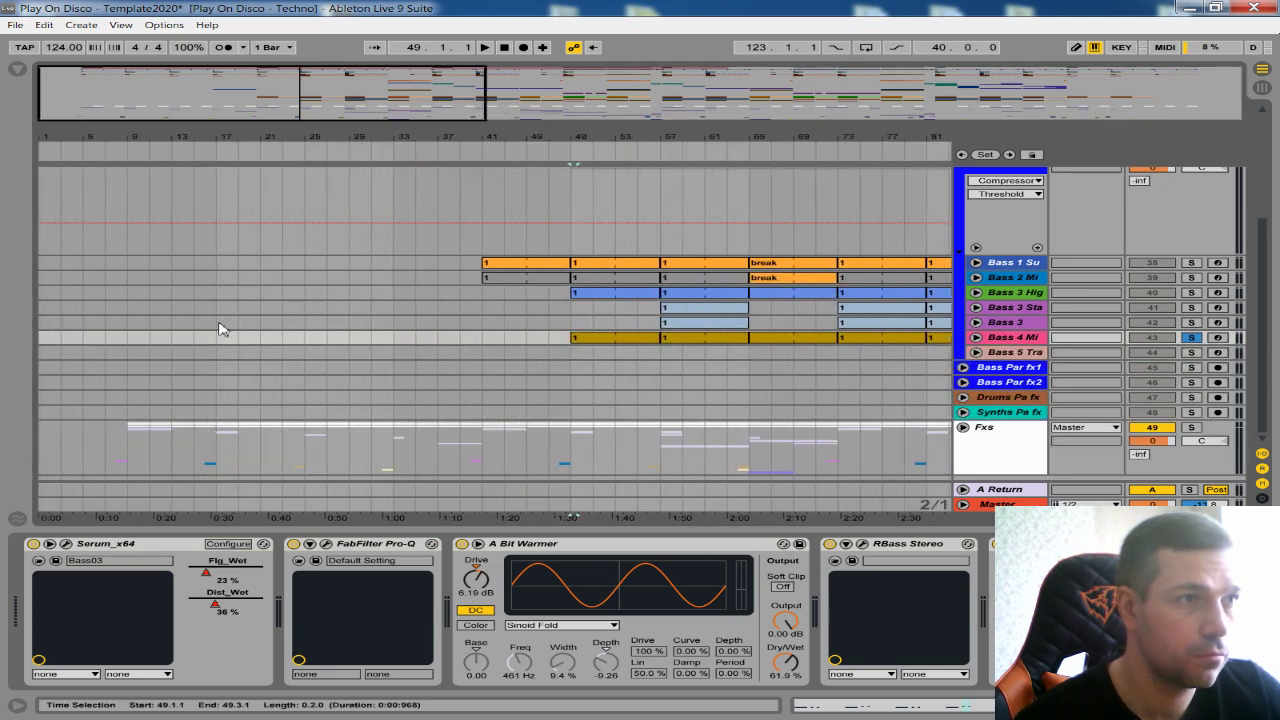
{"action": "left_click", "coordinate": [128, 340]}
{"action": "key", "text": "ctrl+v"}
{"action": "left_click", "coordinate": [174, 341]}
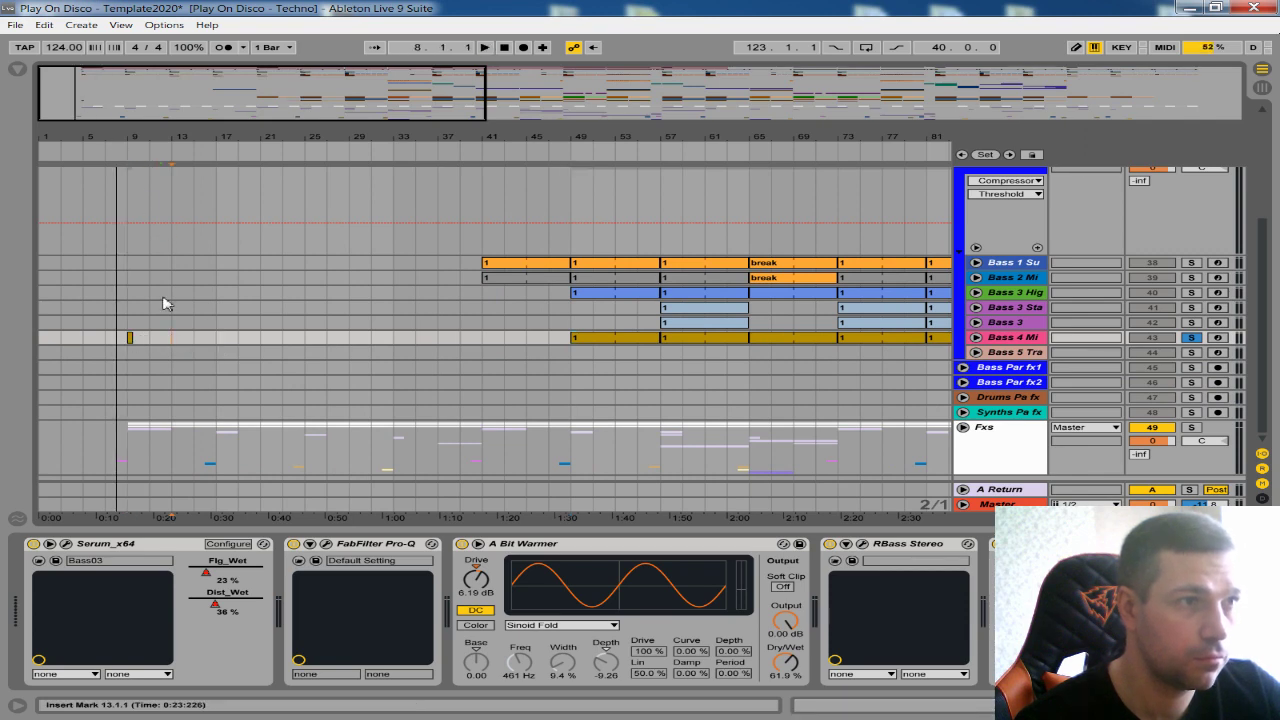
- Unfold Bass 4 Mi and open its short clip at bar 9 in an enlarged note editor
{"action": "left_click", "coordinate": [121, 263]}
{"action": "left_click_drag", "start_coordinate": [120, 134], "coordinate": [142, 215]}
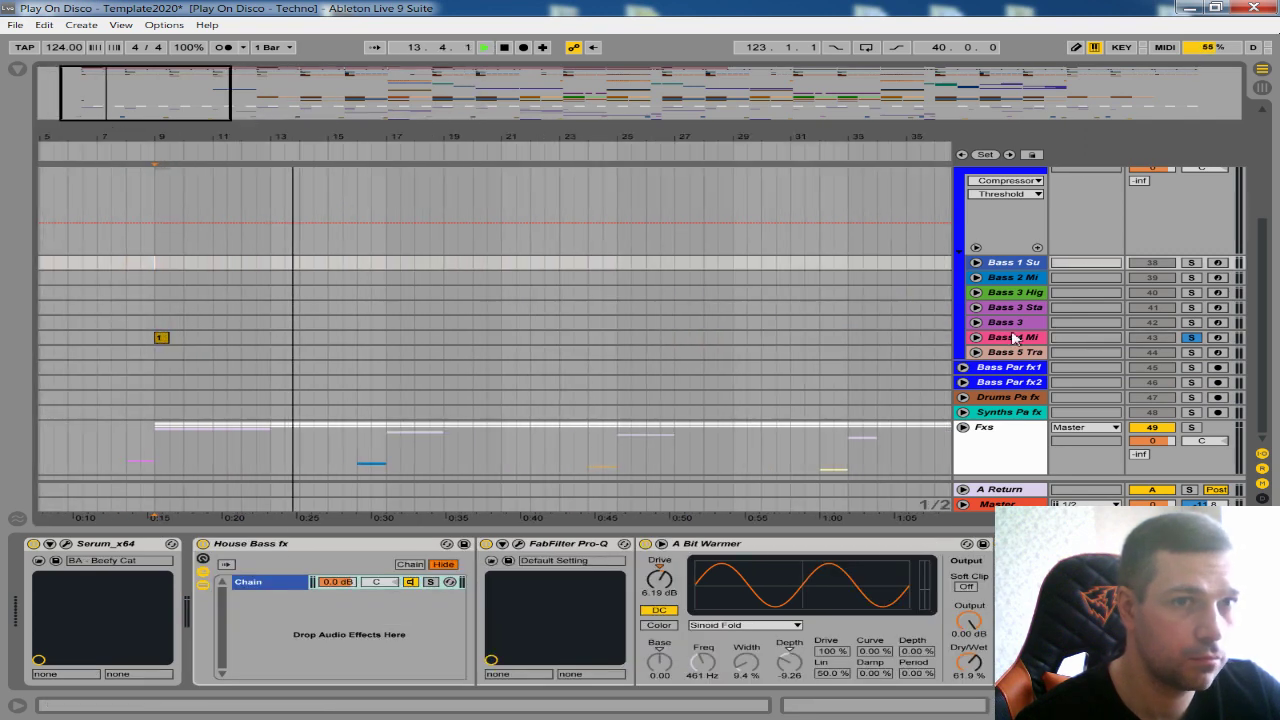
{"action": "left_click", "coordinate": [976, 338]}
{"action": "left_click", "coordinate": [160, 339]}
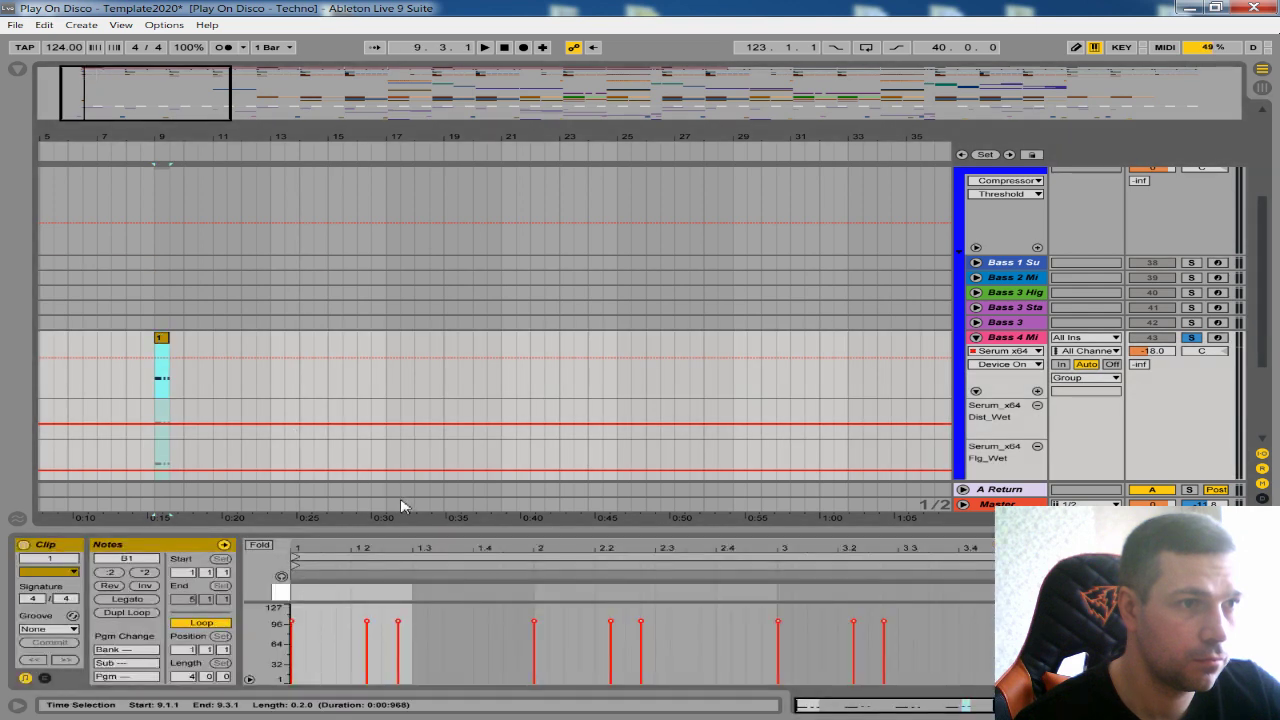
{"action": "left_click_drag", "start_coordinate": [418, 527], "coordinate": [370, 470]}
- Delete the bar 9 clip's opening note and its second short A, and move the remaining A to the clip start
{"action": "double_click", "coordinate": [338, 558]}
{"action": "key", "text": "space"}
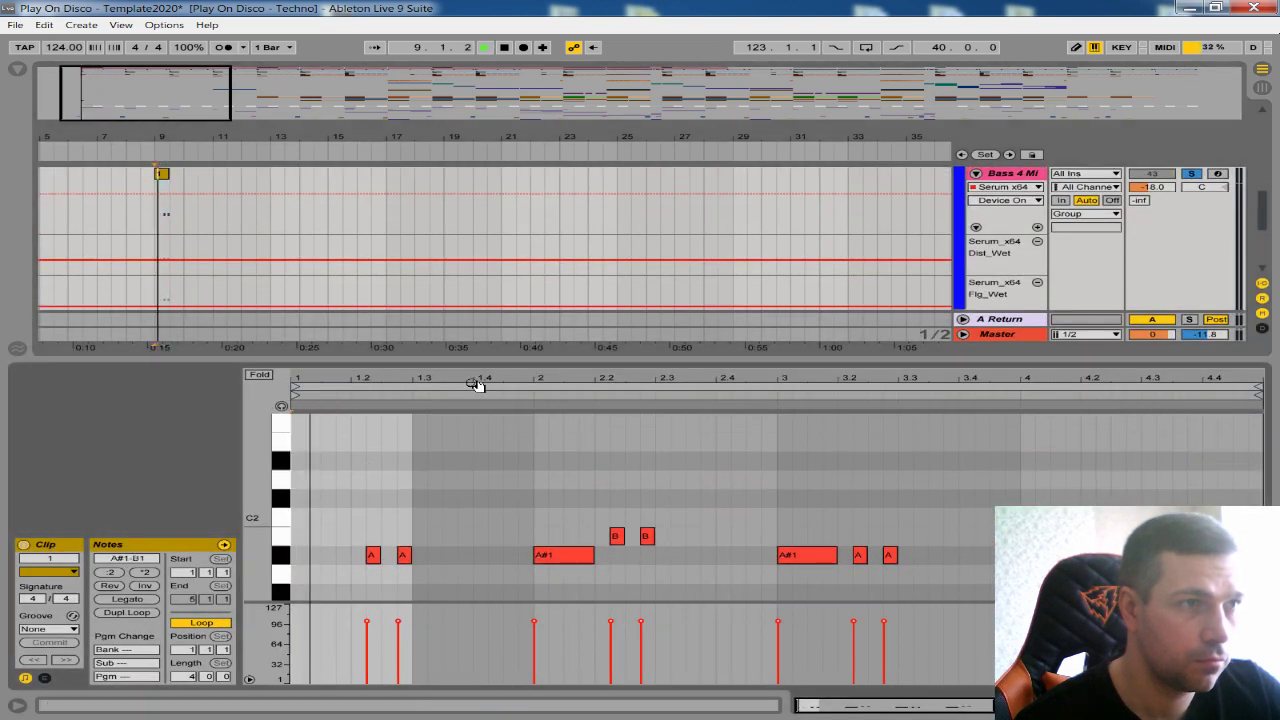
{"action": "double_click", "coordinate": [406, 555]}
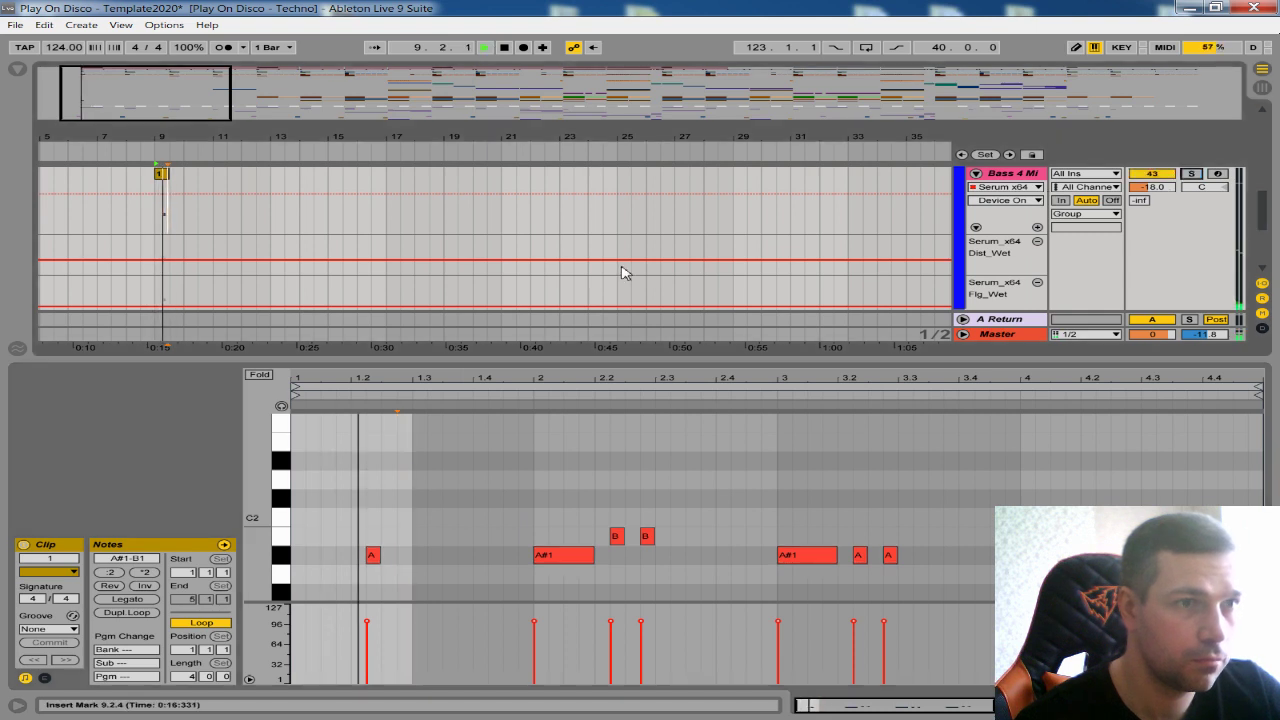
{"action": "left_click_drag", "start_coordinate": [370, 553], "coordinate": [297, 555]}
{"action": "left_click_drag", "start_coordinate": [430, 364], "coordinate": [381, 518]}
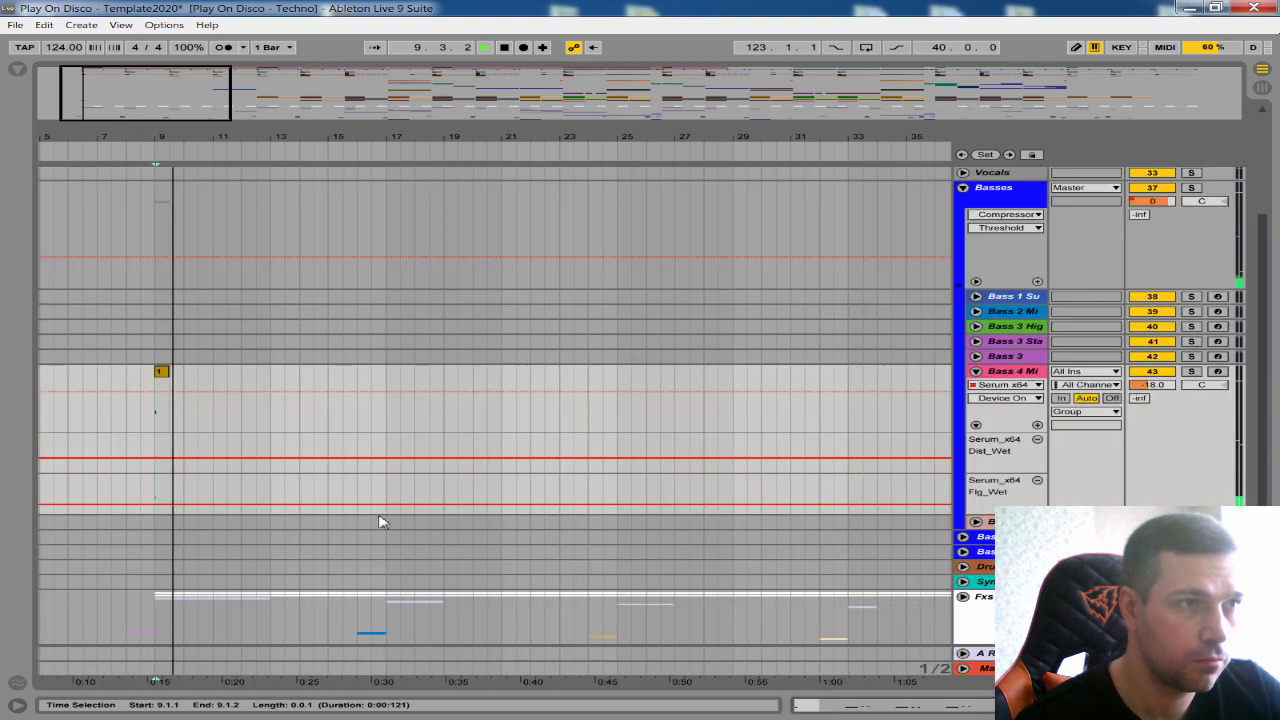
- Duplicate bars 9–17 of Bass 4 Mi three times so the single bass hit repeats every eight bars
{"action": "scroll", "coordinate": [484, 442], "scroll_direction": "up", "scroll_amount": 1}
{"action": "left_click_drag", "start_coordinate": [388, 444], "coordinate": [163, 429]}
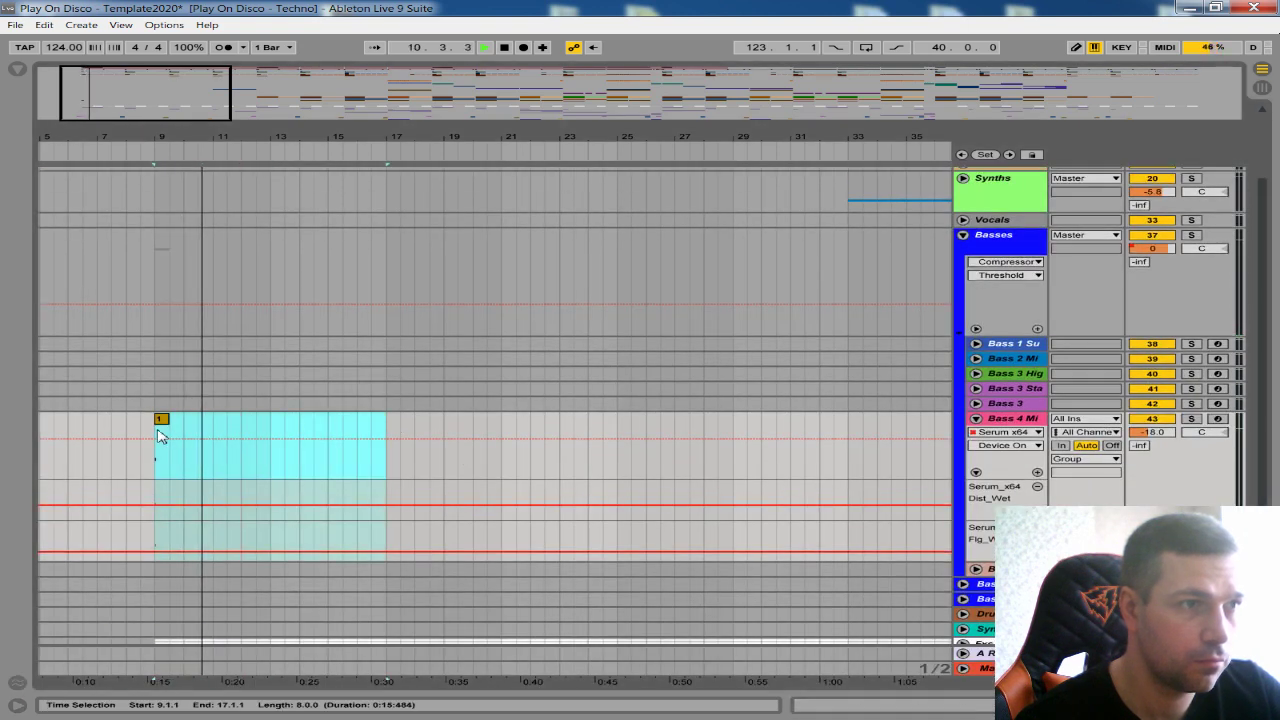
{"action": "key", "text": "ctrl+d"}
{"action": "key", "text": "minus"}
{"action": "key", "text": "ctrl+d"}
{"action": "key", "text": "ctrl+d"}
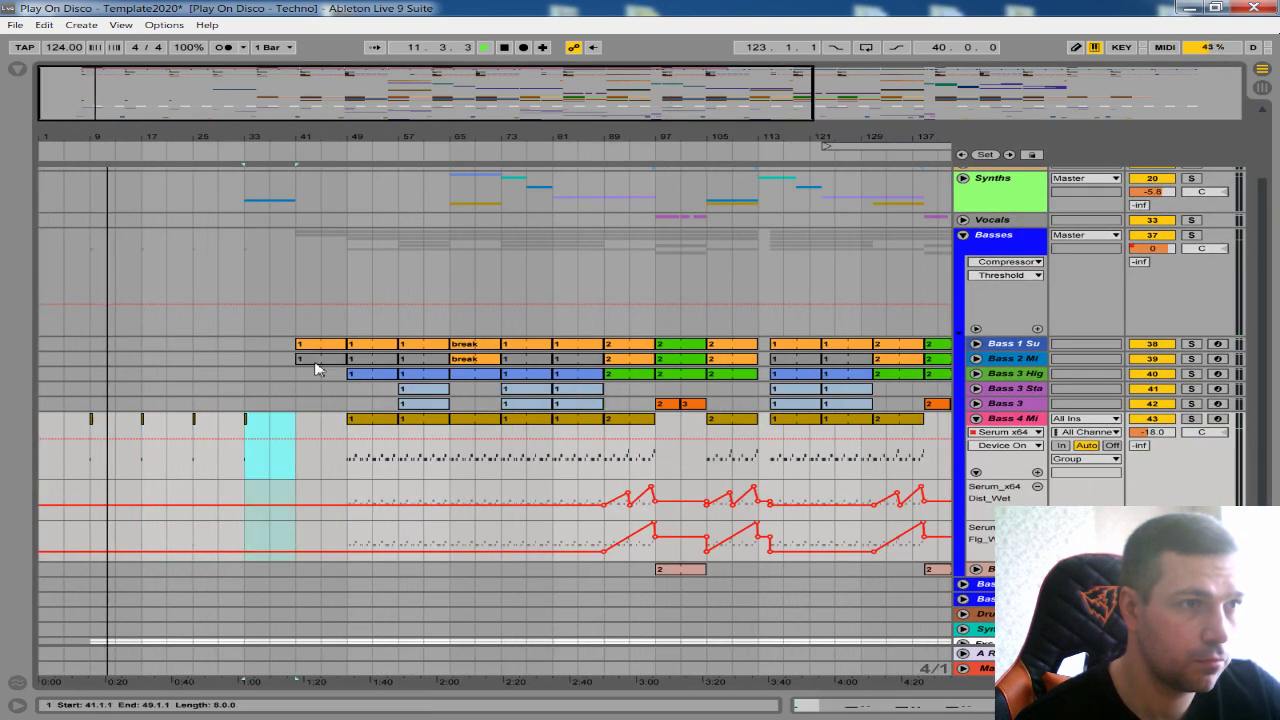
- Unfold the Bass 3 track and select its clip spanning bars 57–65
{"action": "scroll", "coordinate": [275, 385], "scroll_direction": "up", "scroll_amount": 2}
{"action": "key", "text": "plus"}
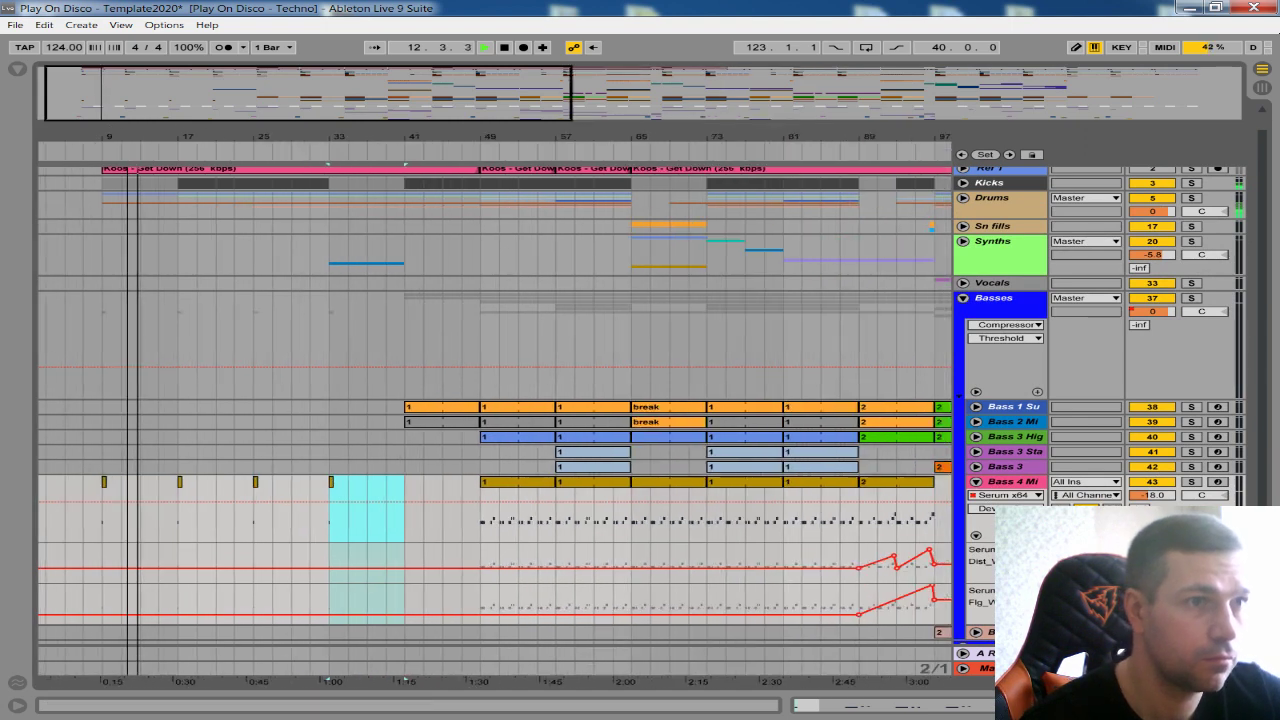
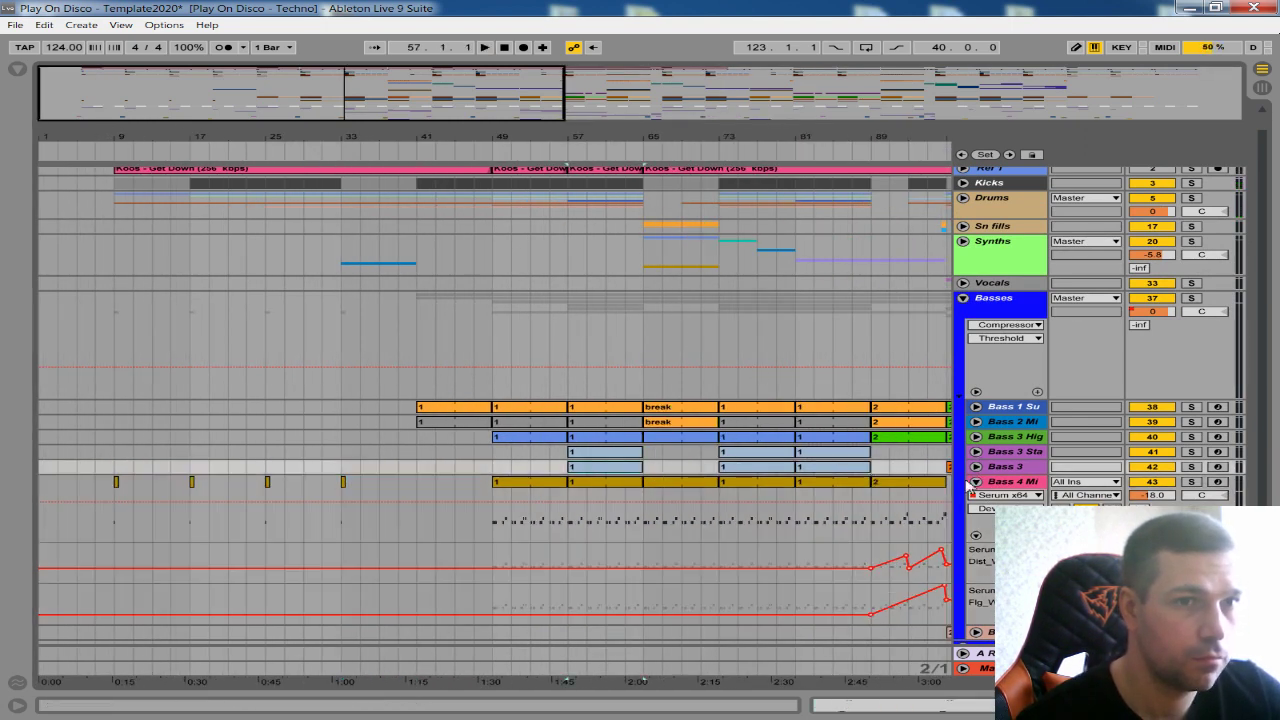
{"action": "left_click", "coordinate": [976, 467]}
{"action": "scroll", "coordinate": [570, 336], "scroll_direction": "up", "scroll_amount": 1}
{"action": "left_click", "coordinate": [977, 297]}
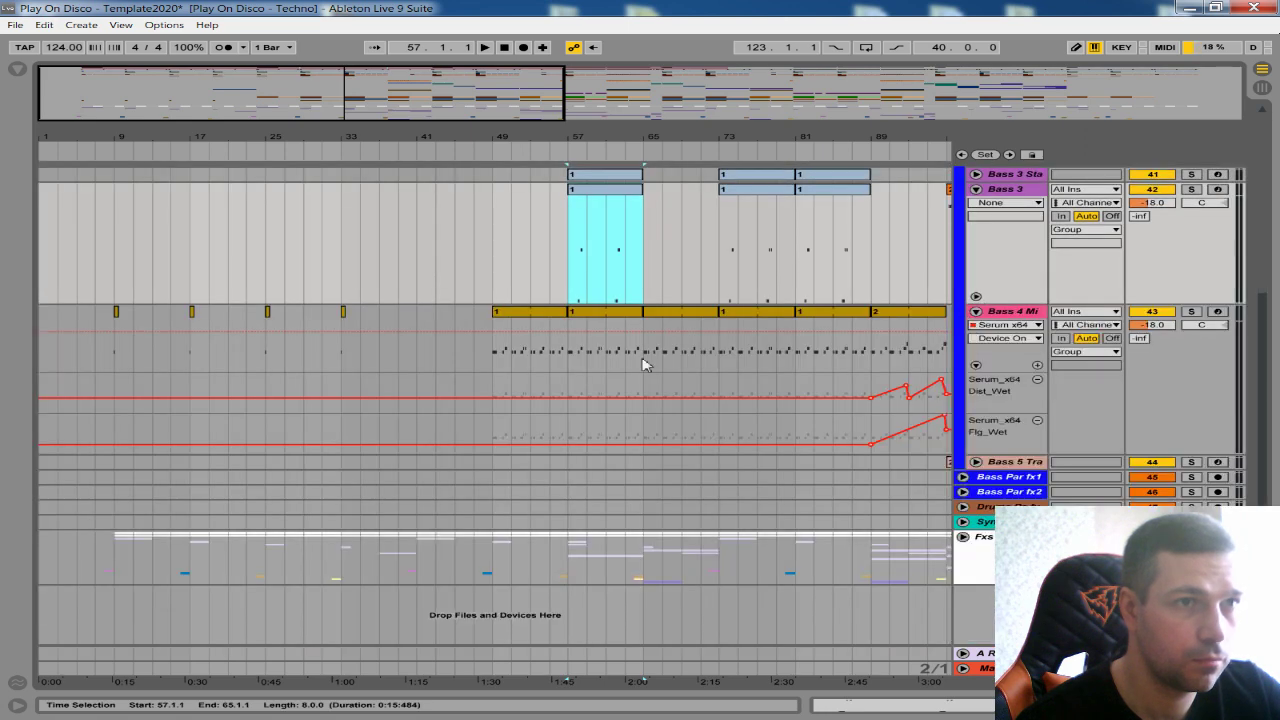
- Copy a one-bar section of the bar 57 clip on the Bass 3 track into the intro at bar 13
{"action": "scroll", "coordinate": [780, 345], "scroll_direction": "up", "scroll_amount": 4}
{"action": "left_click_drag", "start_coordinate": [503, 138], "coordinate": [573, 190]}
{"action": "left_click", "coordinate": [835, 290]}
{"action": "left_click_drag", "start_coordinate": [811, 288], "coordinate": [166, 277]}
{"action": "left_click_drag", "start_coordinate": [181, 140], "coordinate": [181, 100]}
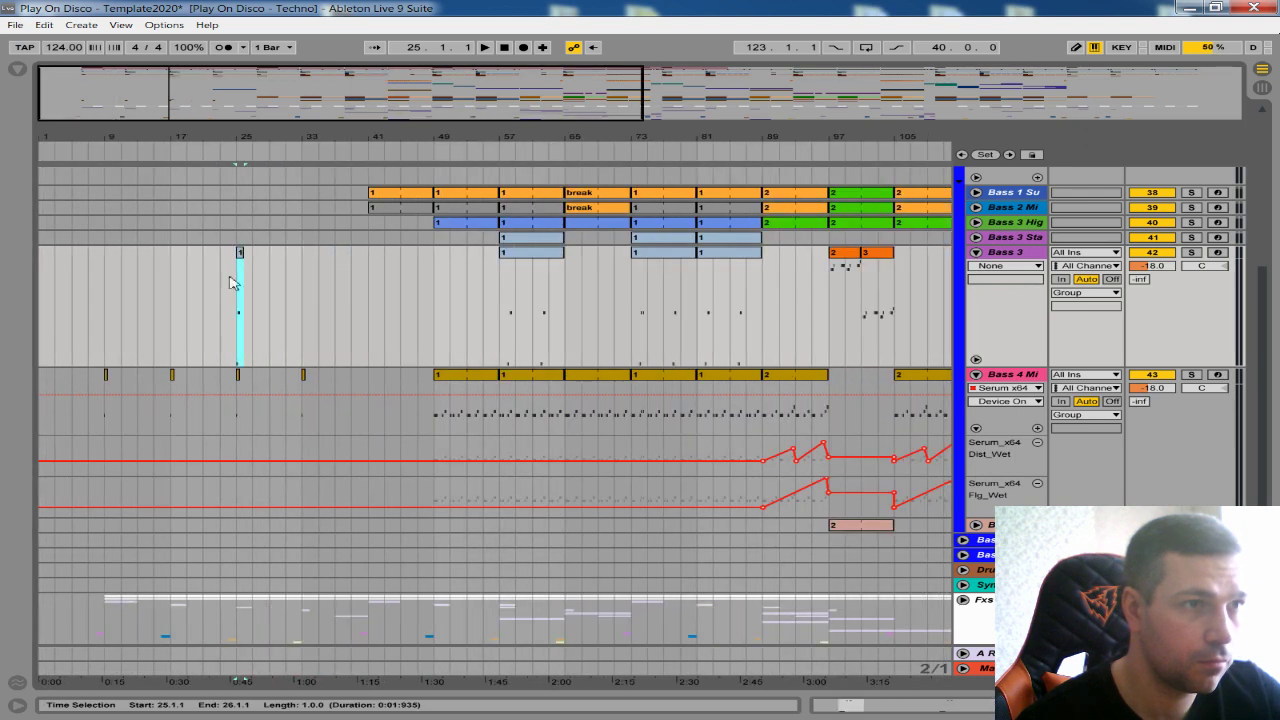
{"action": "scroll", "coordinate": [151, 169], "scroll_direction": "up", "scroll_amount": 1}
{"action": "left_click_drag", "start_coordinate": [119, 139], "coordinate": [157, 170]}
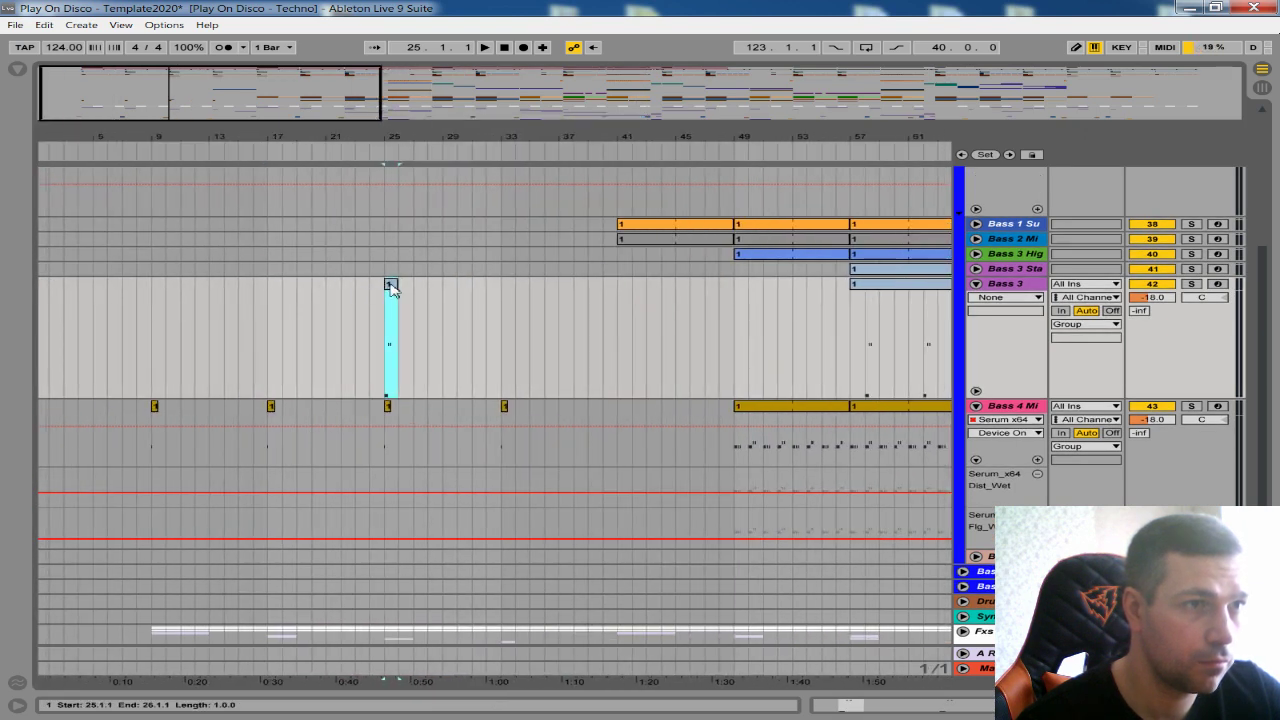
{"action": "left_click_drag", "start_coordinate": [391, 287], "coordinate": [220, 287]}
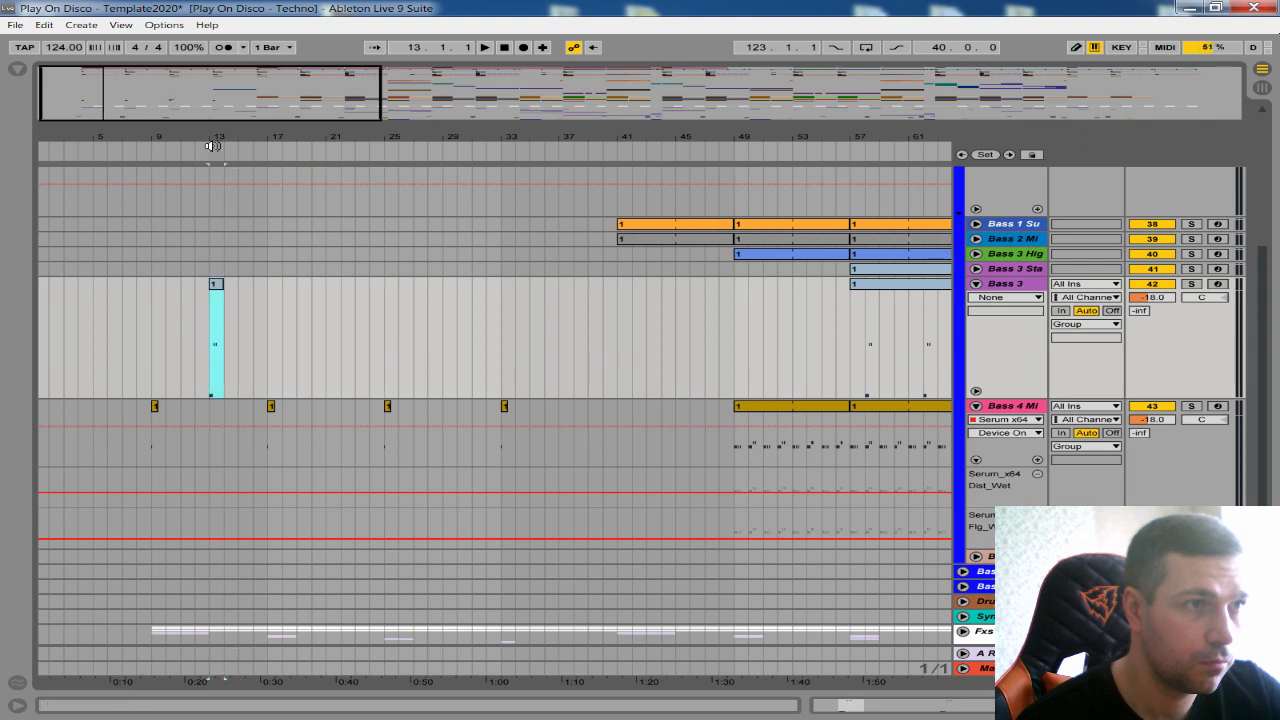
- Trim the Bass 3 clip at bar 13 to one beat and play it back
{"action": "left_click_drag", "start_coordinate": [212, 146], "coordinate": [234, 215]}
{"action": "left_click_drag", "start_coordinate": [390, 288], "coordinate": [331, 288]}
{"action": "double_click", "coordinate": [316, 284]}
{"action": "left_click_drag", "start_coordinate": [453, 530], "coordinate": [474, 316]}
{"action": "key", "text": "space"}
{"action": "left_click_drag", "start_coordinate": [480, 314], "coordinate": [514, 494]}
{"action": "left_click", "coordinate": [436, 283]}
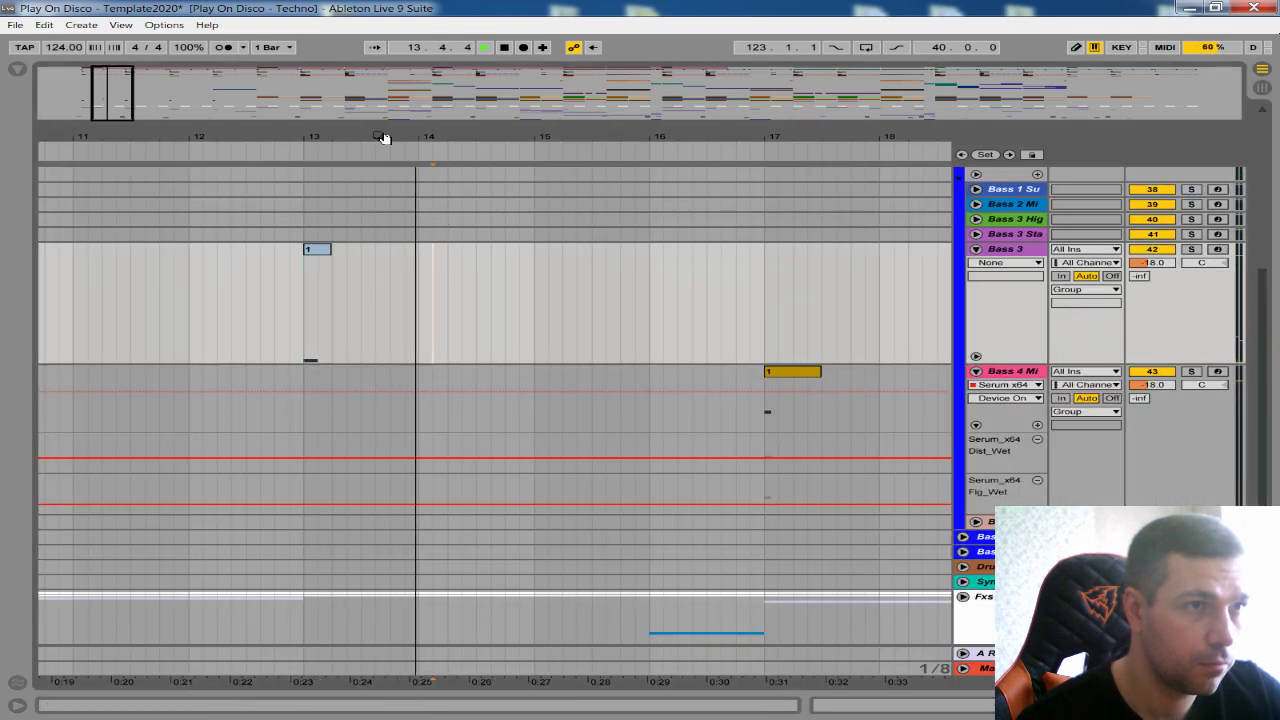
{"action": "left_click_drag", "start_coordinate": [384, 137], "coordinate": [384, 100]}
{"action": "left_click_drag", "start_coordinate": [439, 137], "coordinate": [166, 95]}
{"action": "left_click", "coordinate": [314, 278]}
{"action": "key", "text": "space"}
{"action": "key", "text": "space"}
- Duplicate the eight-bar Bass 3 section from bar 9 to bar 17 three times, filling up to bar 41
{"action": "scroll", "coordinate": [214, 331], "scroll_direction": "up", "scroll_amount": 1}
{"action": "mouse_move", "coordinate": [214, 137]}
{"action": "left_mouse_down"}
{"action": "mouse_move", "coordinate": [383, 165]}
{"action": "mouse_move", "coordinate": [221, 127]}
{"action": "left_mouse_up"}
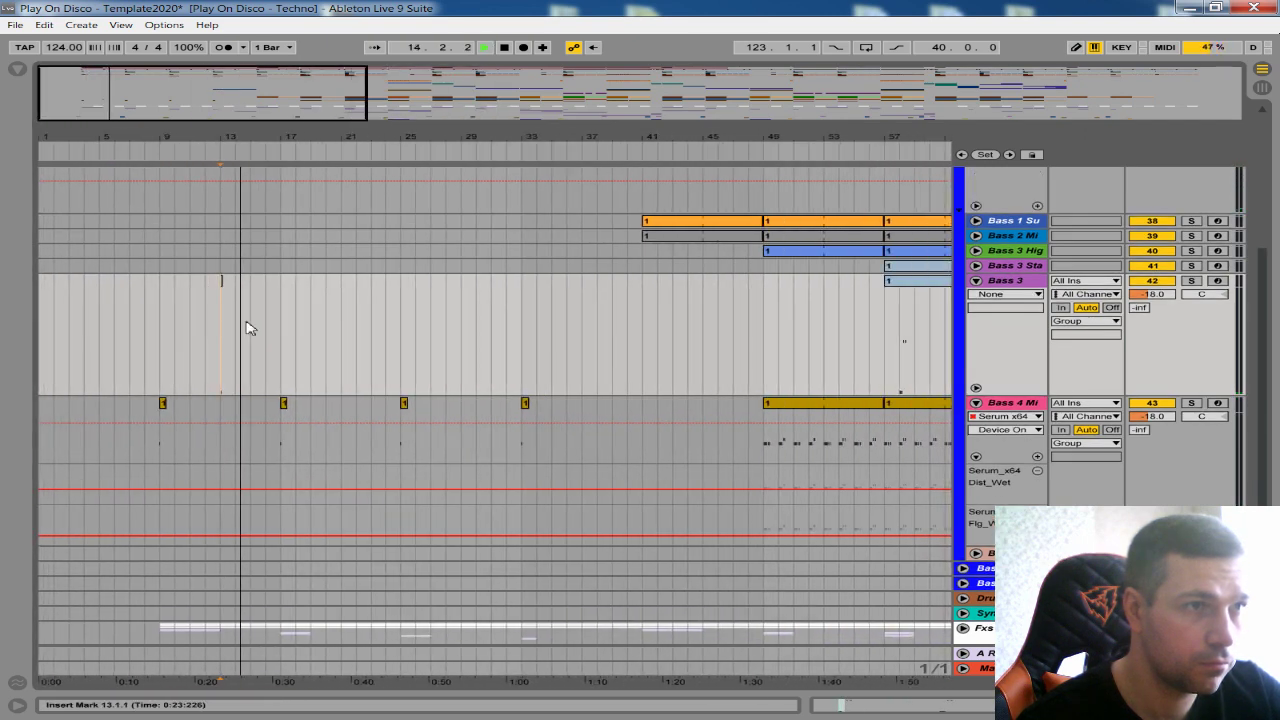
{"action": "left_click_drag", "start_coordinate": [288, 298], "coordinate": [163, 294]}
{"action": "key", "text": "Right"}
{"action": "key", "text": "Right"}
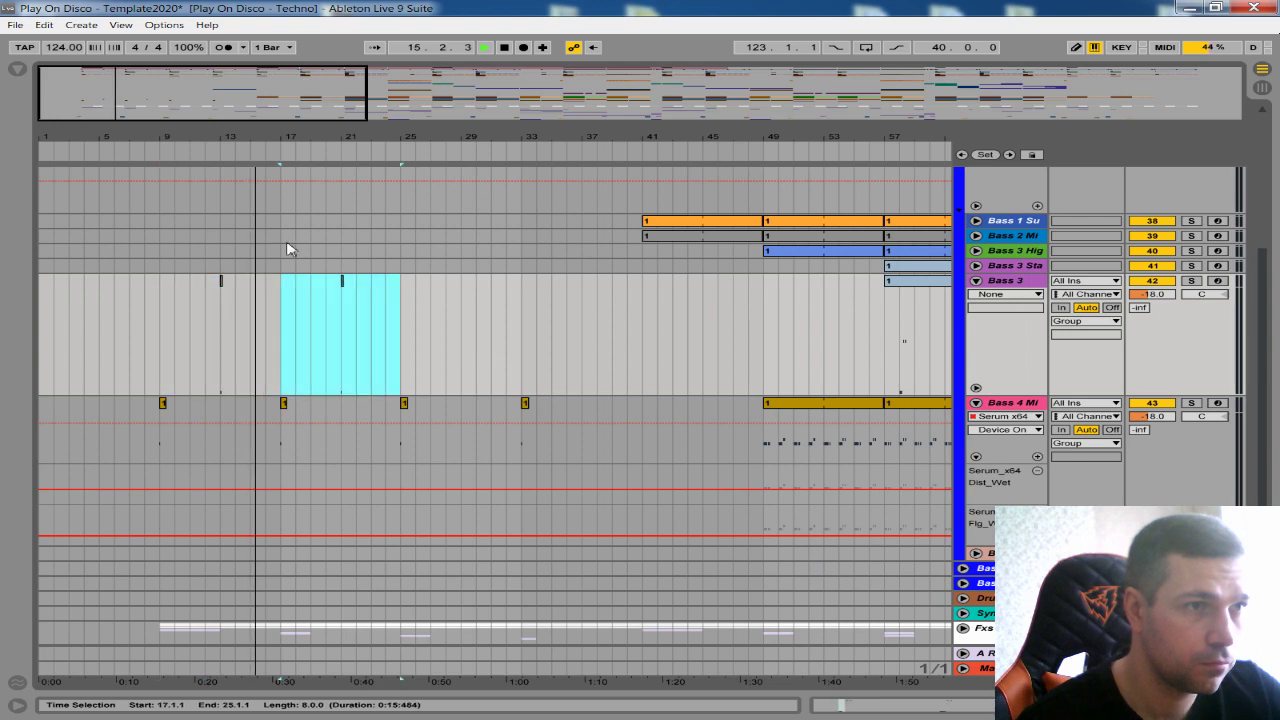
{"action": "left_click_drag", "start_coordinate": [440, 138], "coordinate": [298, 150]}
{"action": "scroll", "coordinate": [437, 280], "scroll_direction": "up", "scroll_amount": 1}
{"action": "key", "text": "ctrl+d"}
- Copy the first bar of the Bass 3 Sta clip at bar 57 and paste it at bar 15 on the same track
{"action": "left_click", "coordinate": [977, 328]}
{"action": "left_click", "coordinate": [977, 313]}
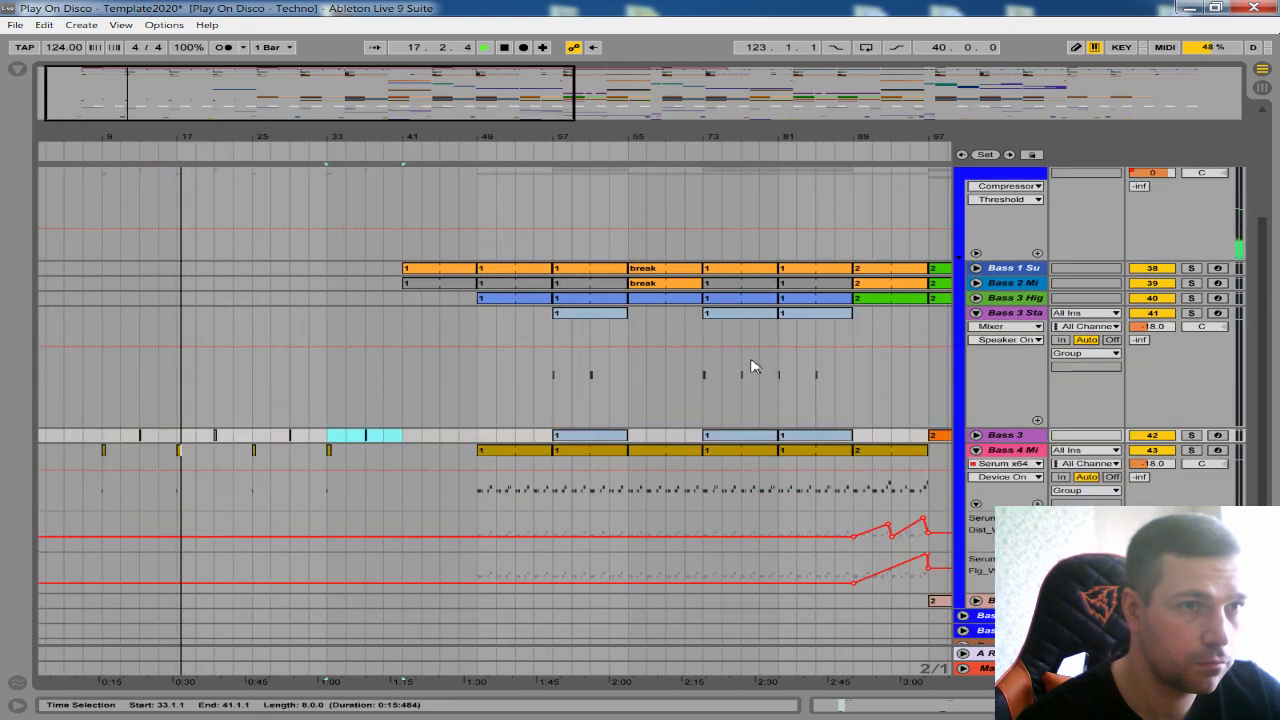
{"action": "left_click_drag", "start_coordinate": [566, 136], "coordinate": [591, 287]}
{"action": "left_click_drag", "start_coordinate": [592, 375], "coordinate": [535, 372]}
{"action": "left_click_drag", "start_coordinate": [540, 137], "coordinate": [270, 137]}
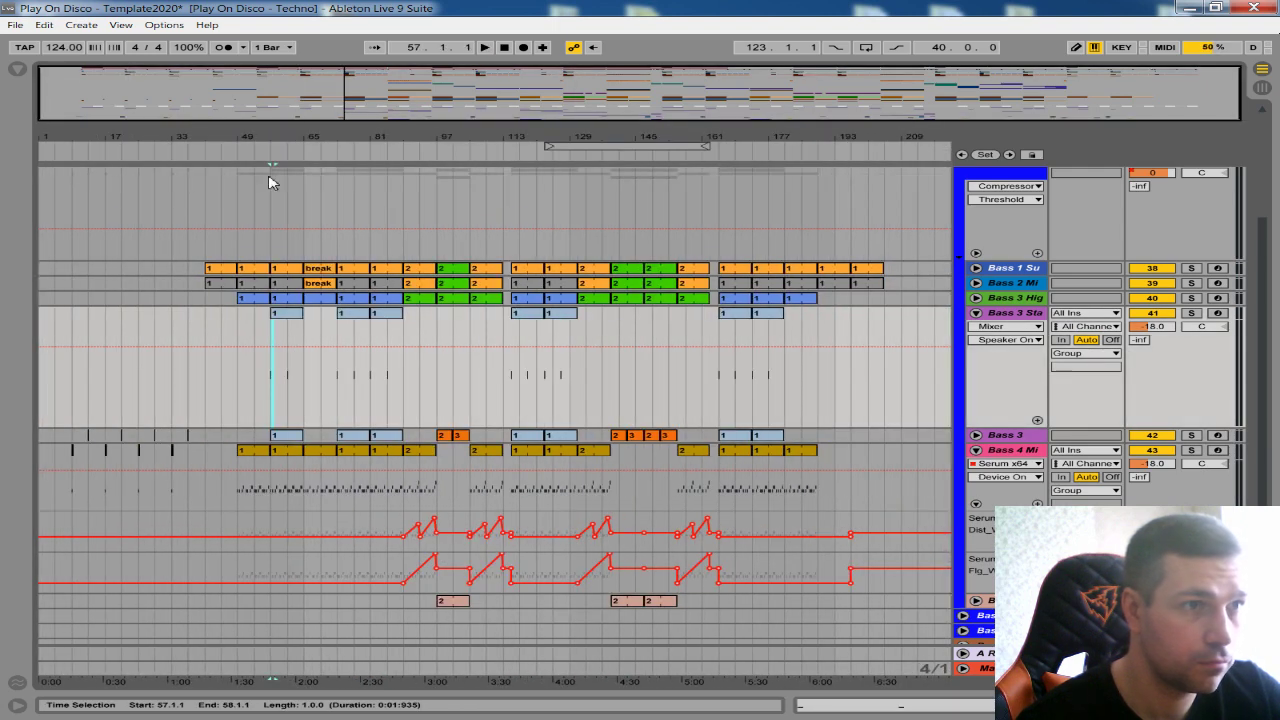
{"action": "left_click_drag", "start_coordinate": [70, 137], "coordinate": [165, 138]}
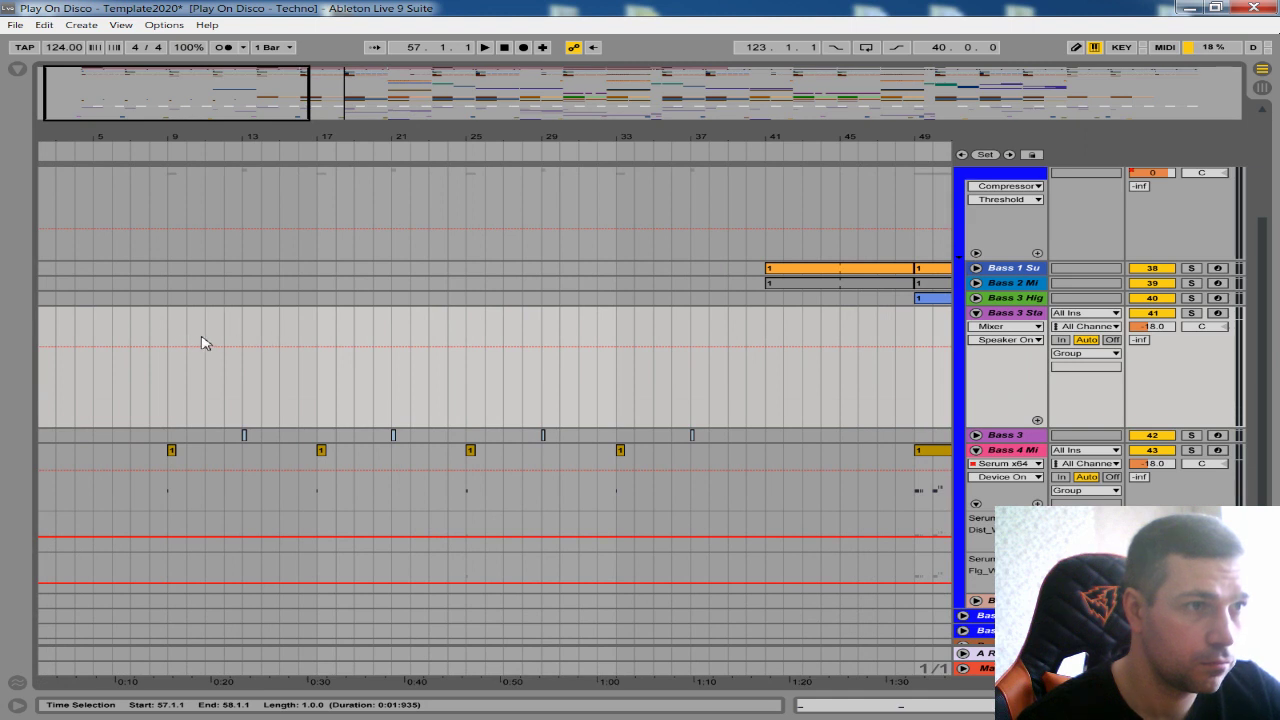
{"action": "left_click", "coordinate": [283, 341]}
{"action": "key", "text": "ctrl+v"}
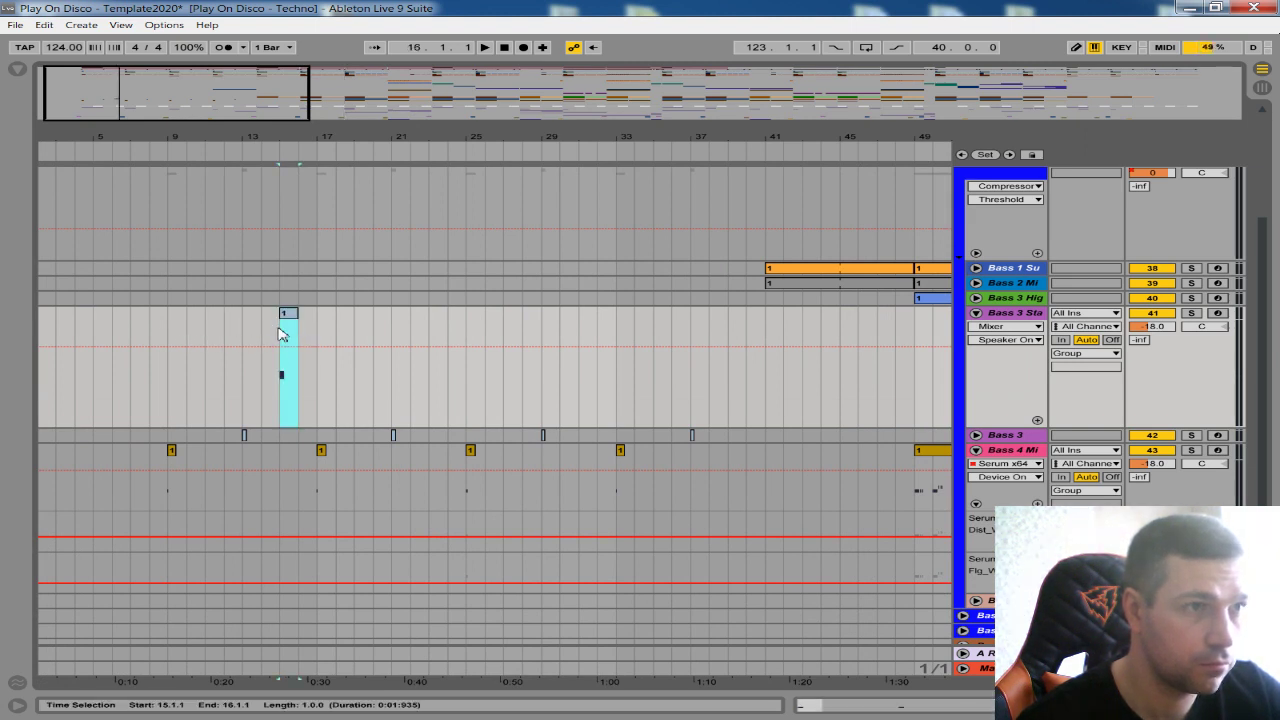
- Try shortening the first note of the Bass 3 Sta clip at bar 15 to half a beat and play it back
{"action": "double_click", "coordinate": [289, 315]}
{"action": "left_click_drag", "start_coordinate": [410, 530], "coordinate": [420, 332]}
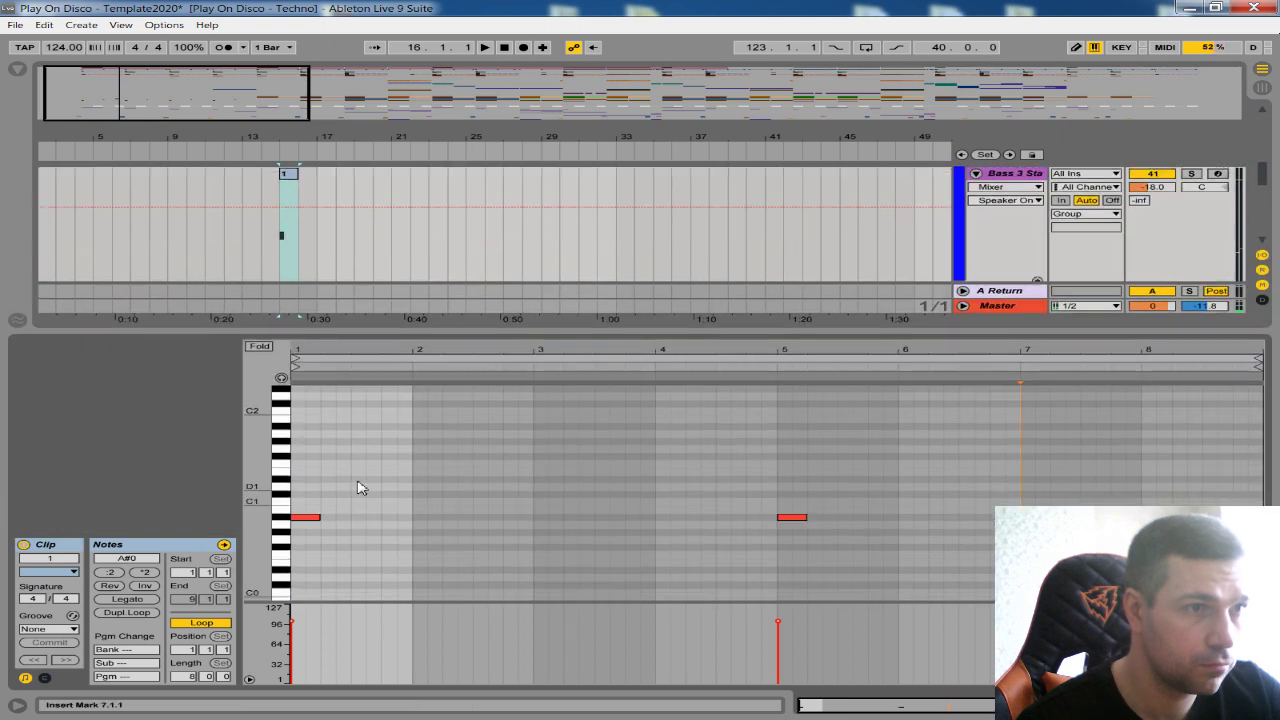
{"action": "left_click_drag", "start_coordinate": [319, 518], "coordinate": [305, 518]}
{"action": "key", "text": "space"}
{"action": "left_click_drag", "start_coordinate": [350, 331], "coordinate": [350, 680]}
{"action": "key", "text": "space"}
{"action": "left_click", "coordinate": [292, 238]}
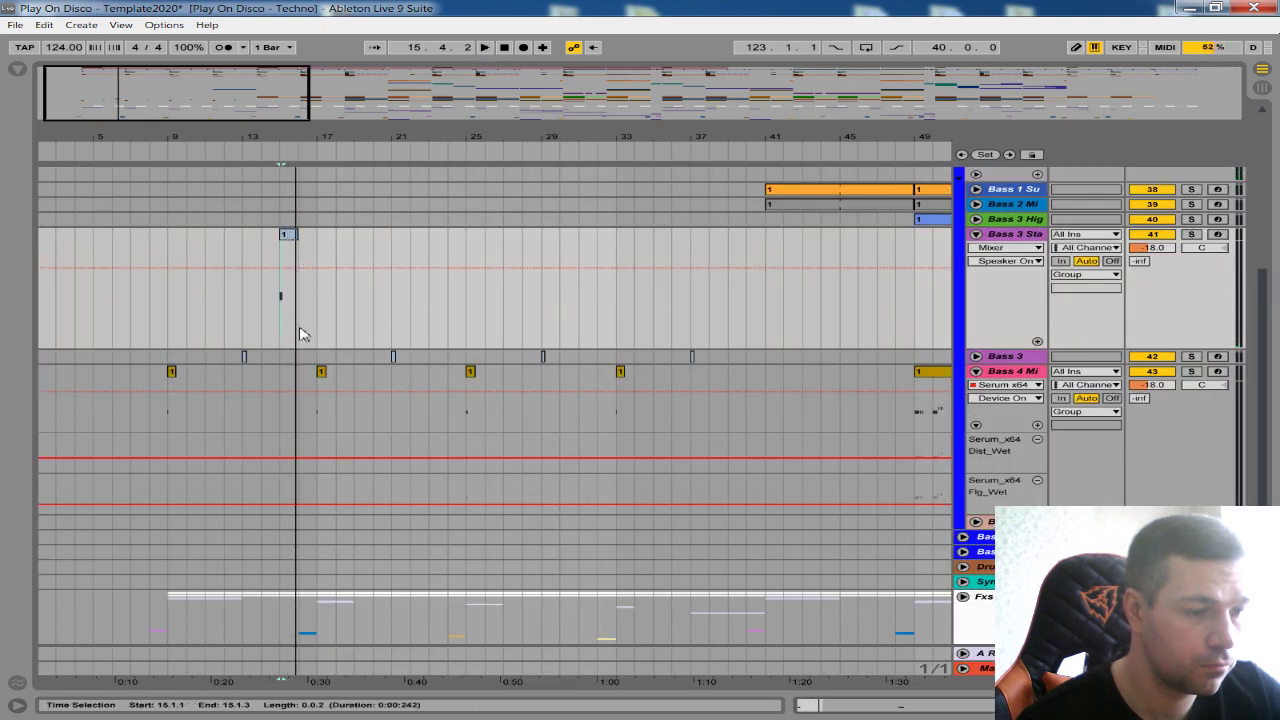
{"action": "left_click_drag", "start_coordinate": [285, 320], "coordinate": [281, 320]}
{"action": "key", "text": "space"}
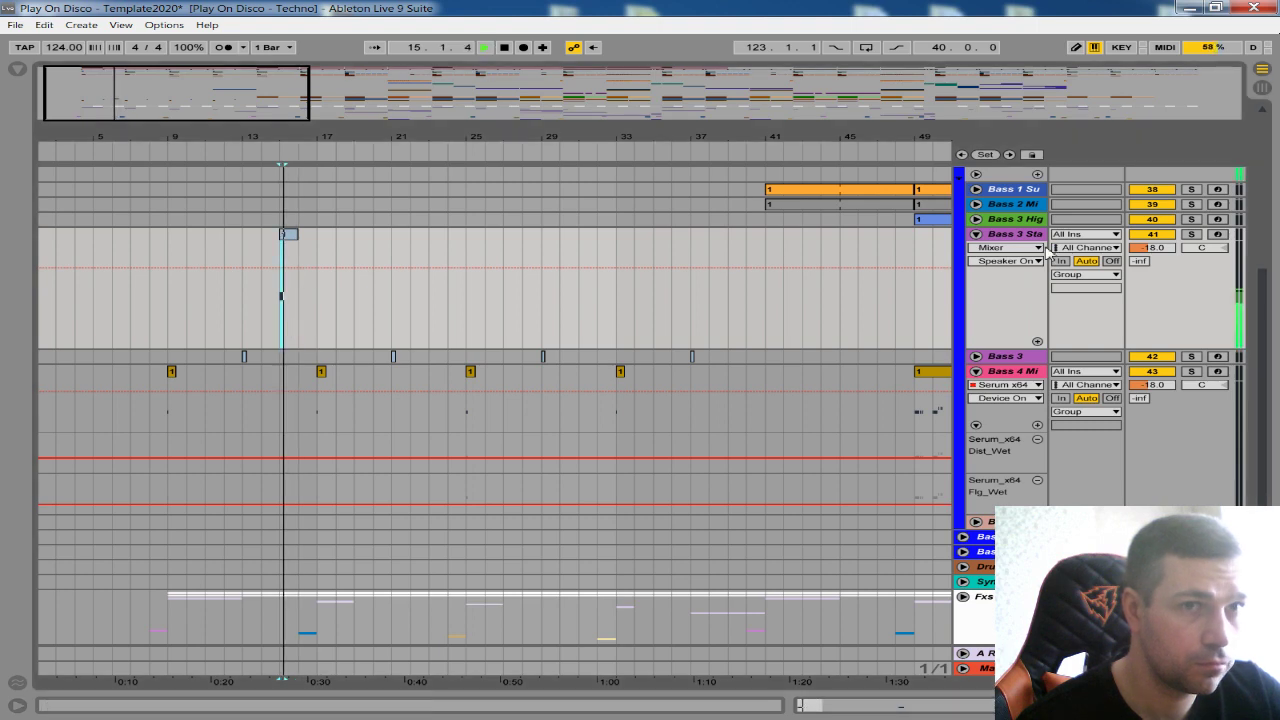
- Collapse the expanded bass tracks and duplicate the Bass 3 Sta section from bar 9 to bar 17 three times
{"action": "left_click", "coordinate": [976, 235]}
{"action": "left_click", "coordinate": [976, 264]}
{"action": "left_click_drag", "start_coordinate": [334, 142], "coordinate": [315, 110]}
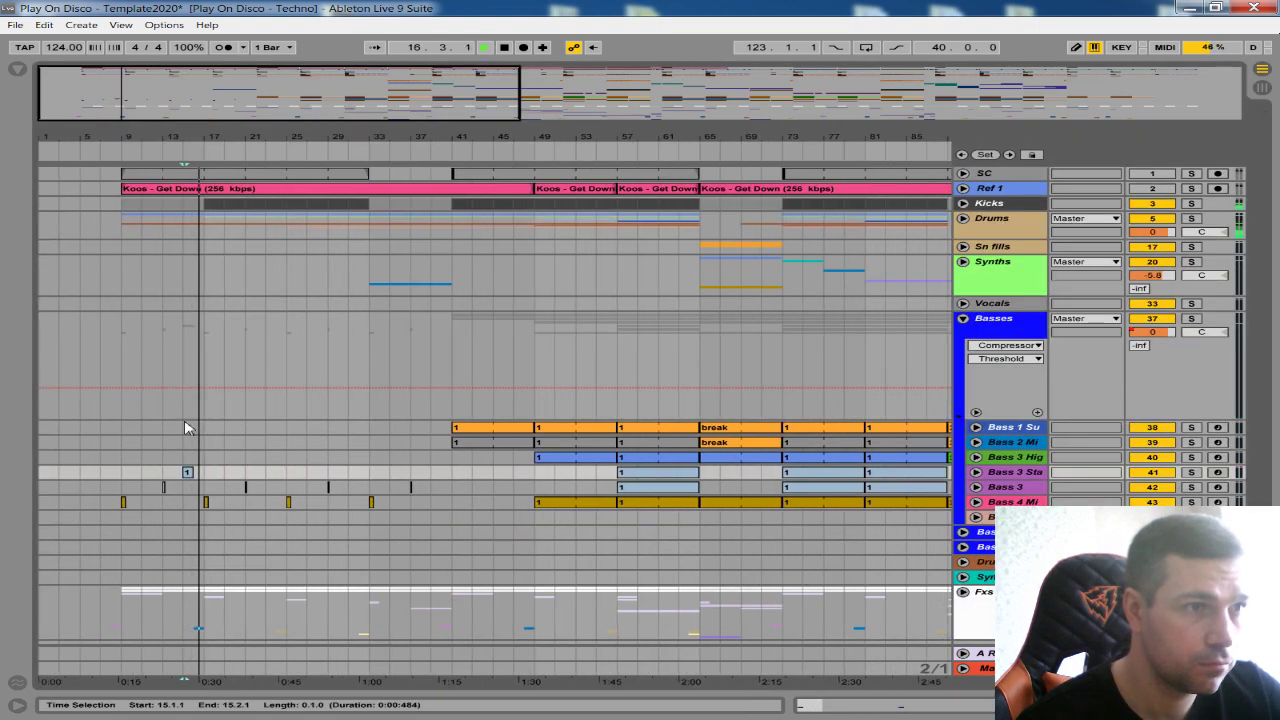
{"action": "left_click_drag", "start_coordinate": [122, 473], "coordinate": [189, 476]}
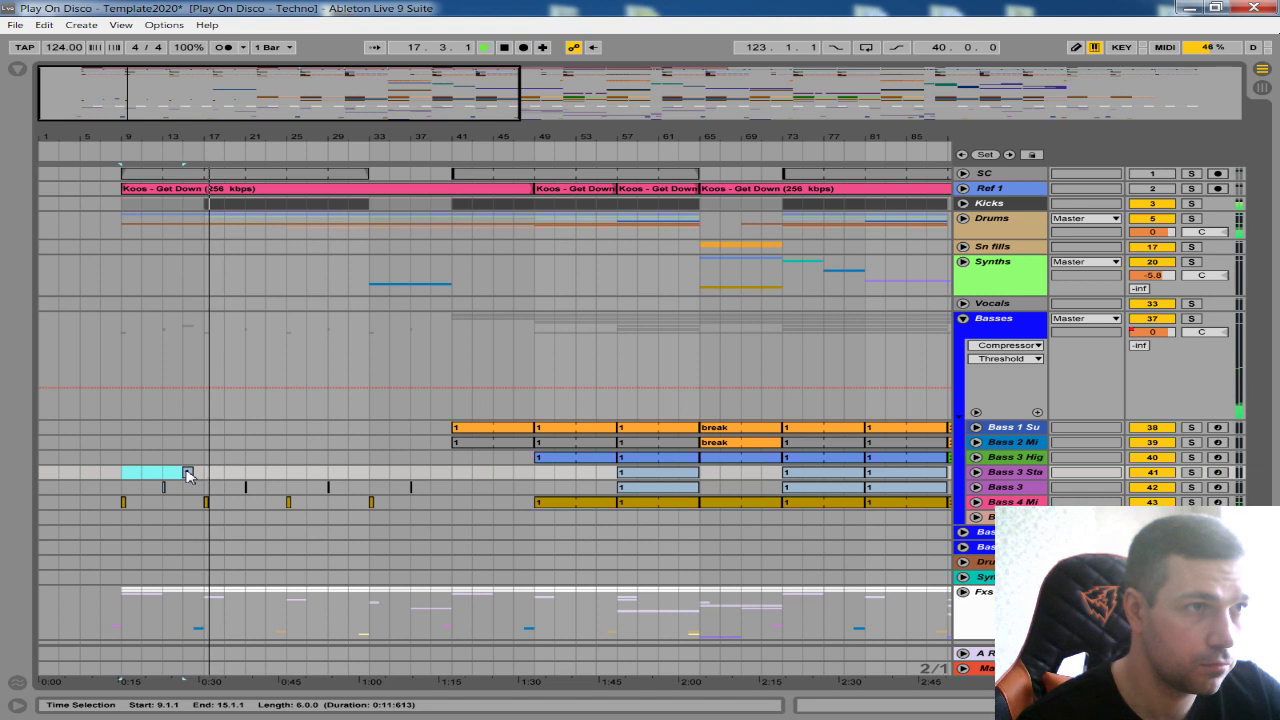
{"action": "key", "text": "ctrl+d"}
{"action": "key", "text": "ctrl+d"}
{"action": "key", "text": "ctrl+d"}
{"action": "left_click", "coordinate": [753, 449]}
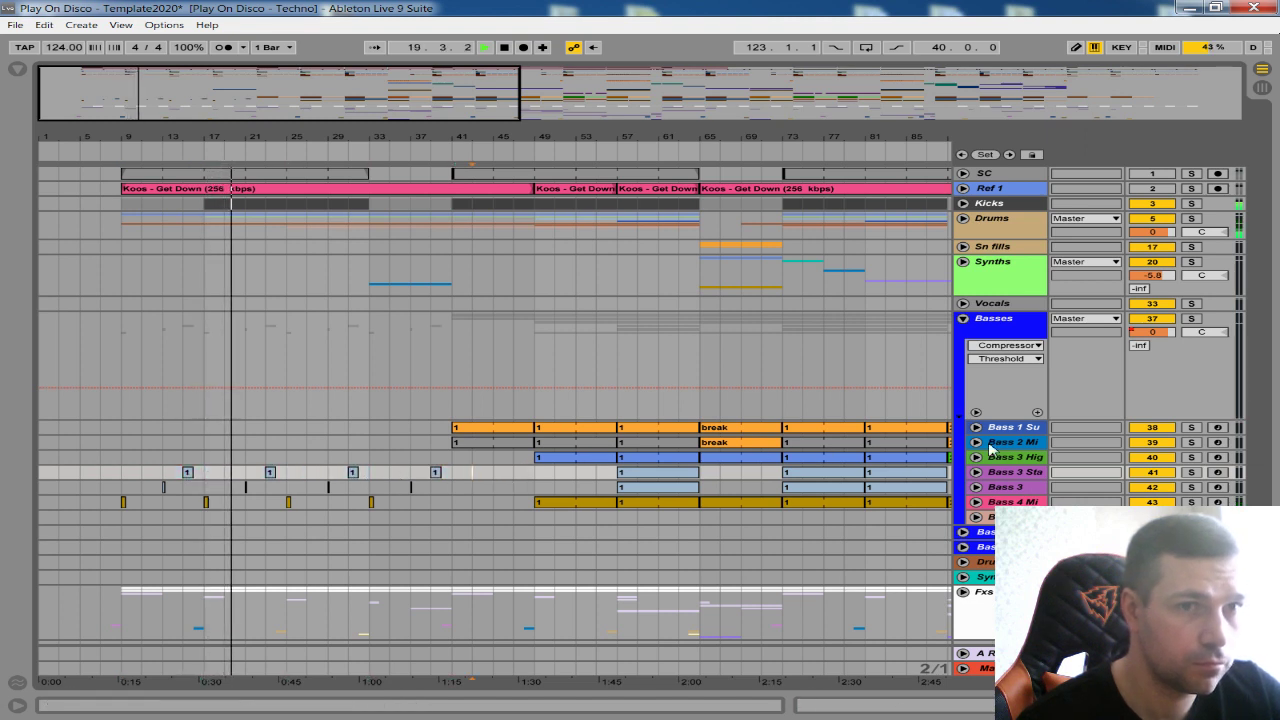
- Audition the Bass 2 and Bass 1 Sub parts, playing from bar 41 with Bass 1 Sub soloed
{"action": "left_click", "coordinate": [977, 442]}
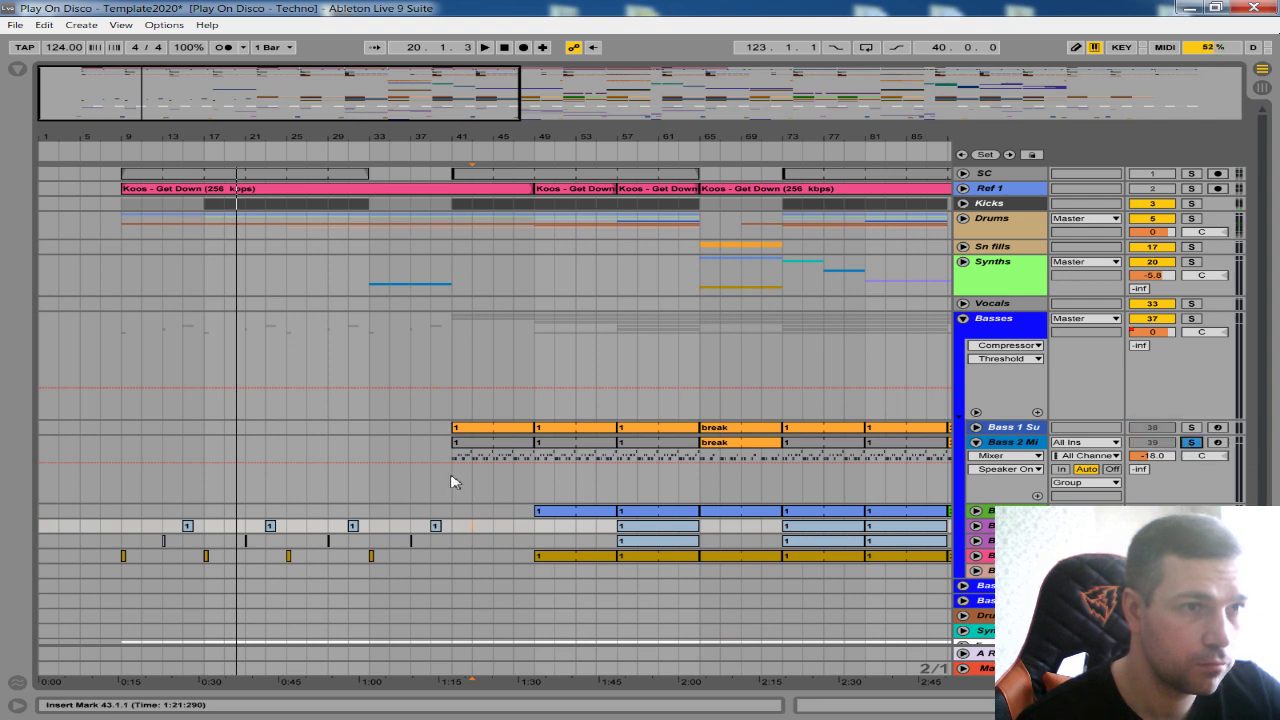
{"action": "left_click", "coordinate": [485, 428]}
{"action": "key", "text": "space"}
{"action": "left_click", "coordinate": [1190, 427]}
{"action": "left_click", "coordinate": [976, 442]}
{"action": "left_click", "coordinate": [976, 427]}
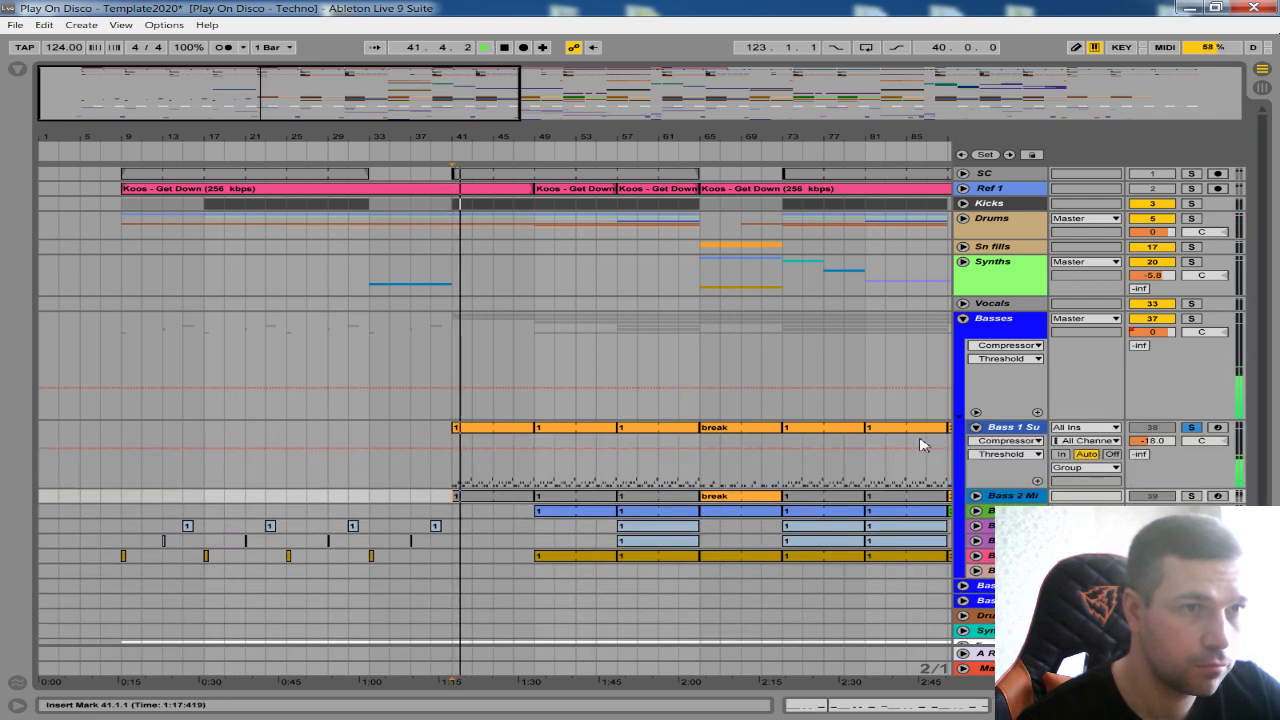
{"action": "left_click", "coordinate": [492, 437]}
{"action": "key", "text": "space"}
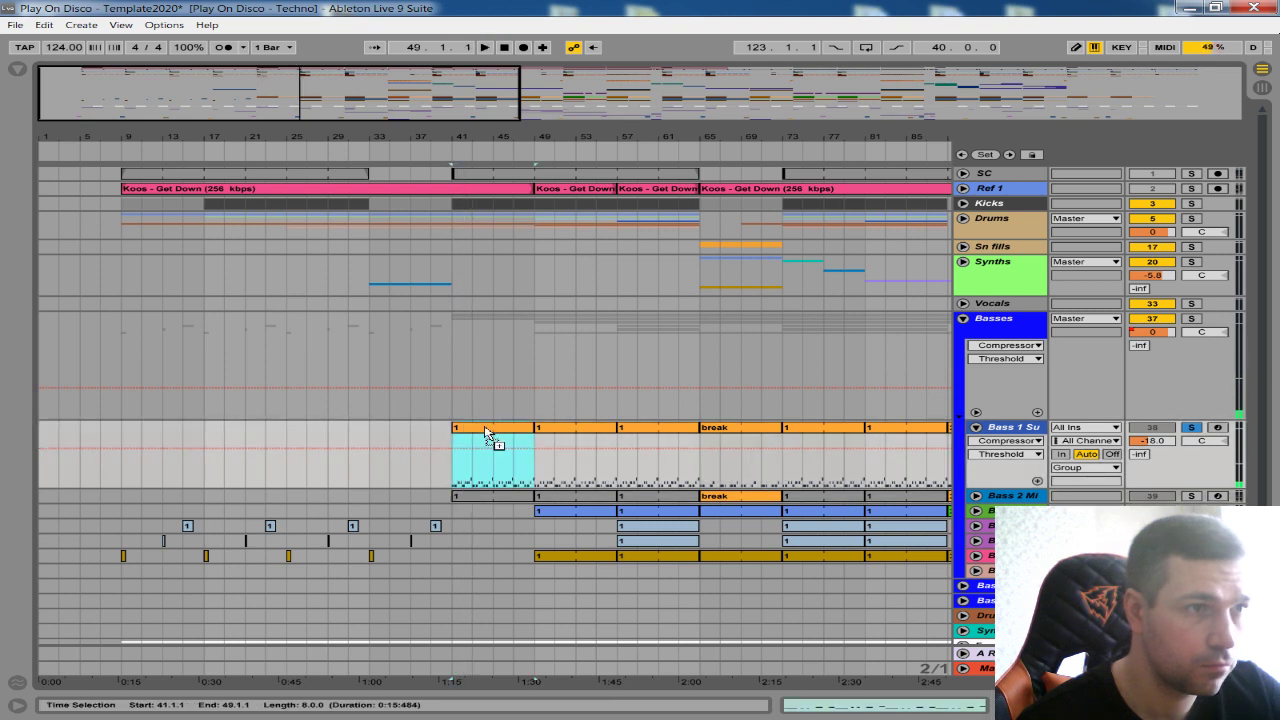
- Copy the Bass 1 Sub clip from bar 41 to bar 17 and rename the copy "intro"
{"action": "left_click_drag", "start_coordinate": [485, 432], "coordinate": [246, 429]}
{"action": "right_click", "coordinate": [240, 428]}
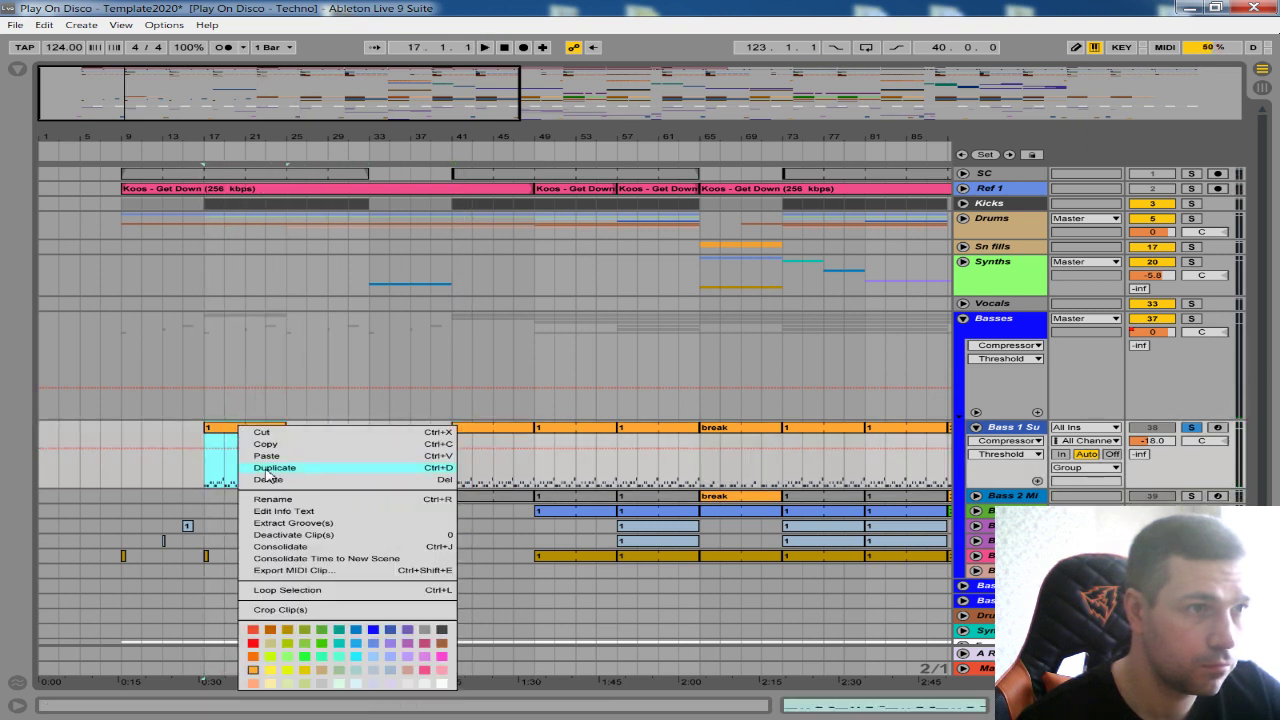
{"action": "left_click", "coordinate": [272, 499]}
{"action": "type", "text": "intro"}
{"action": "key", "text": "Return"}
- Open the intro clip's notes in an enlarged editor, play the clip and unsolo Bass 1 Sub
{"action": "double_click", "coordinate": [266, 451]}
{"action": "left_click_drag", "start_coordinate": [418, 527], "coordinate": [452, 272]}
{"action": "left_click", "coordinate": [469, 384]}
{"action": "key", "text": "space"}
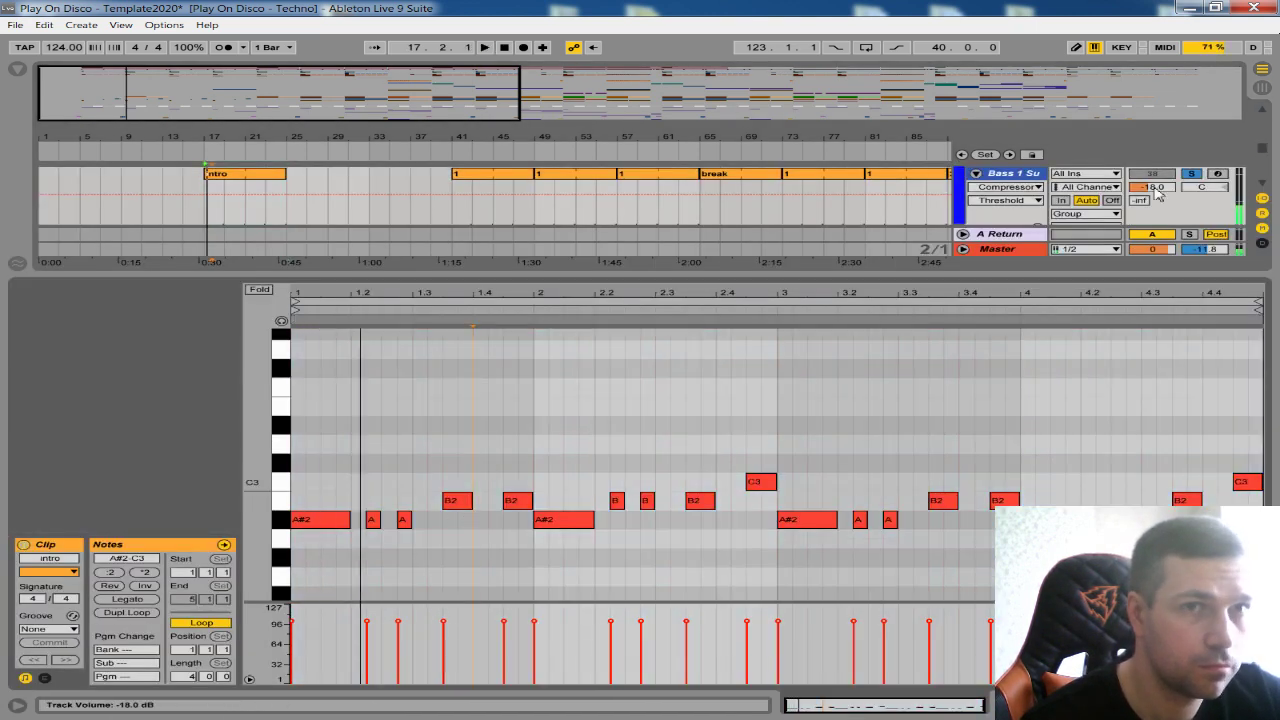
{"action": "left_click", "coordinate": [1198, 174]}
- In bar 1 of the intro clip, delete the two short A#2 notes and last B2, lower the other B2 to A#2, and play it
{"action": "left_click_drag", "start_coordinate": [347, 529], "coordinate": [320, 525]}
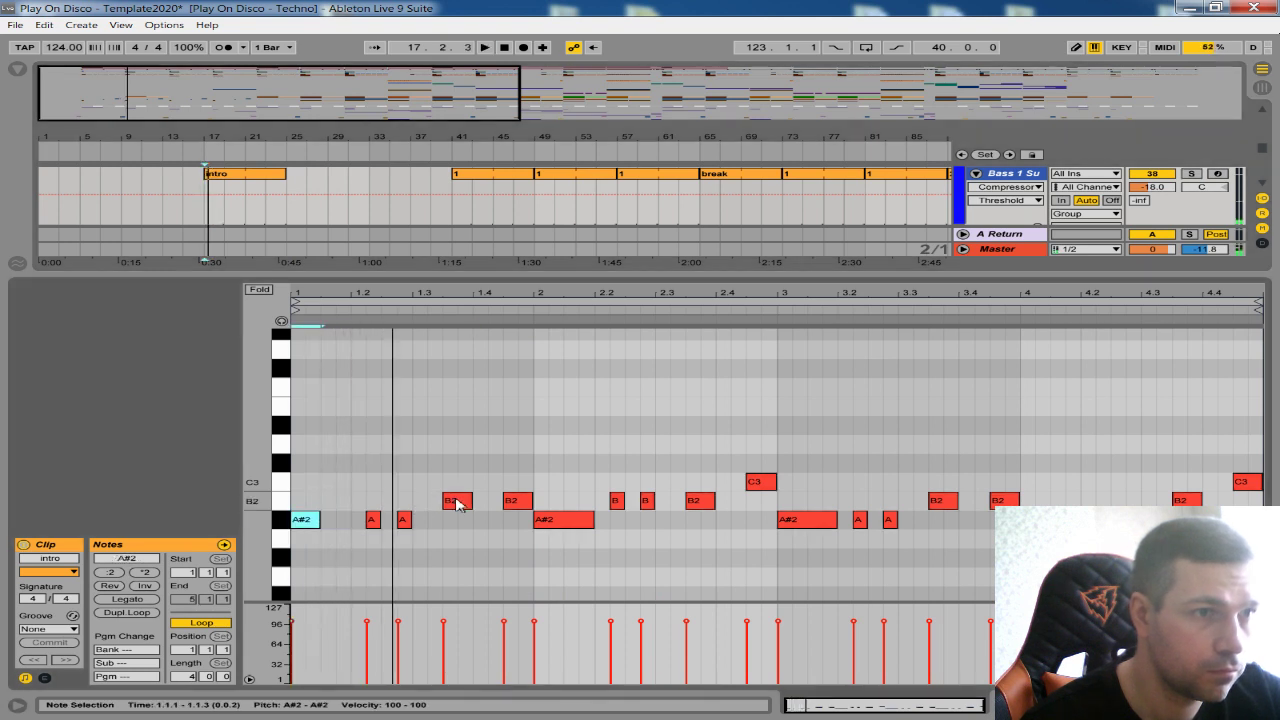
{"action": "double_click", "coordinate": [372, 524]}
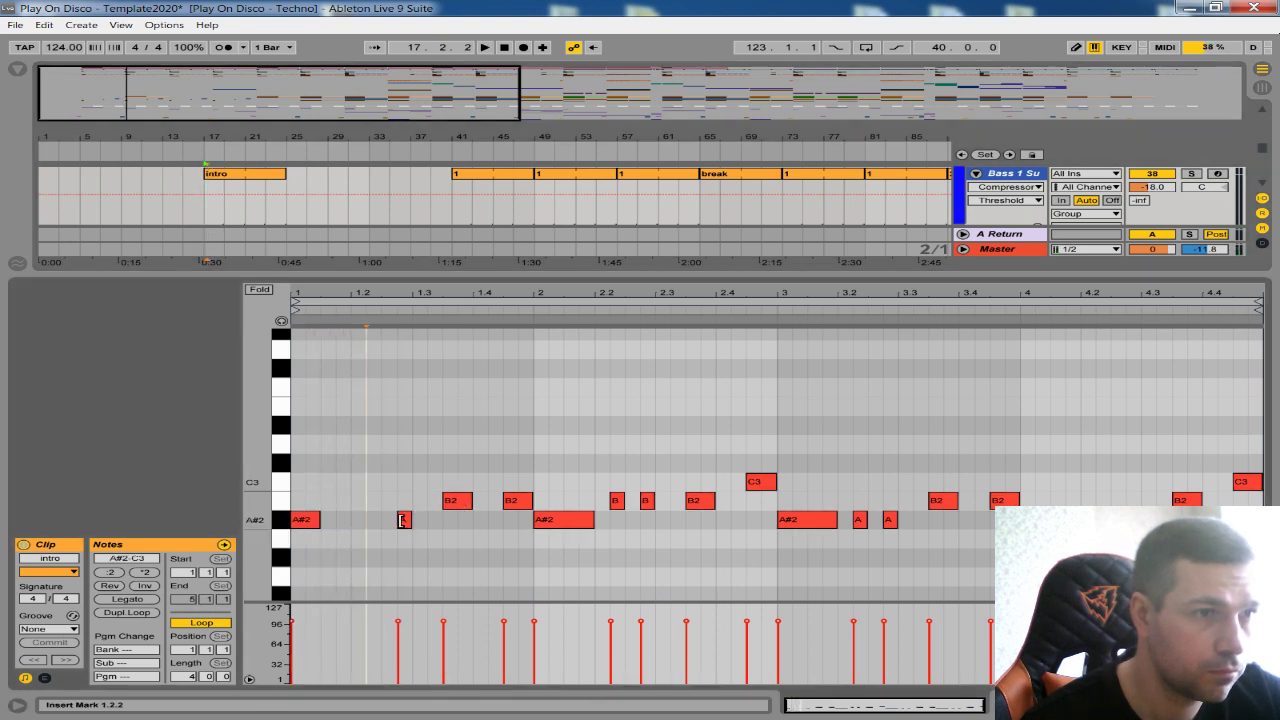
{"action": "left_click_drag", "start_coordinate": [455, 500], "coordinate": [455, 519]}
{"action": "double_click", "coordinate": [517, 500]}
{"action": "left_click_drag", "start_coordinate": [322, 524], "coordinate": [350, 524]}
{"action": "left_click", "coordinate": [368, 505]}
{"action": "key", "text": "space"}
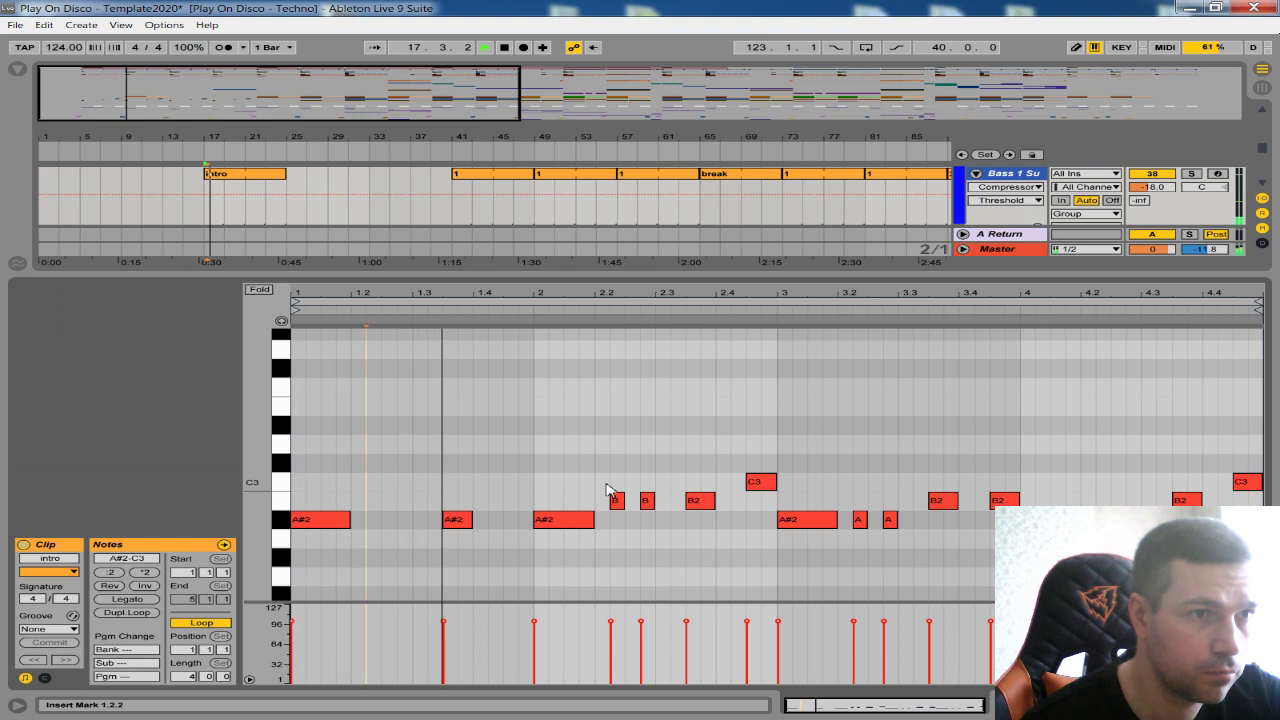
{"action": "key", "text": "space"}
- In bar 2 of the intro clip, delete the two short B2 notes and the C3, and lower the remaining B2 to A#2
{"action": "left_click_drag", "start_coordinate": [596, 476], "coordinate": [649, 501]}
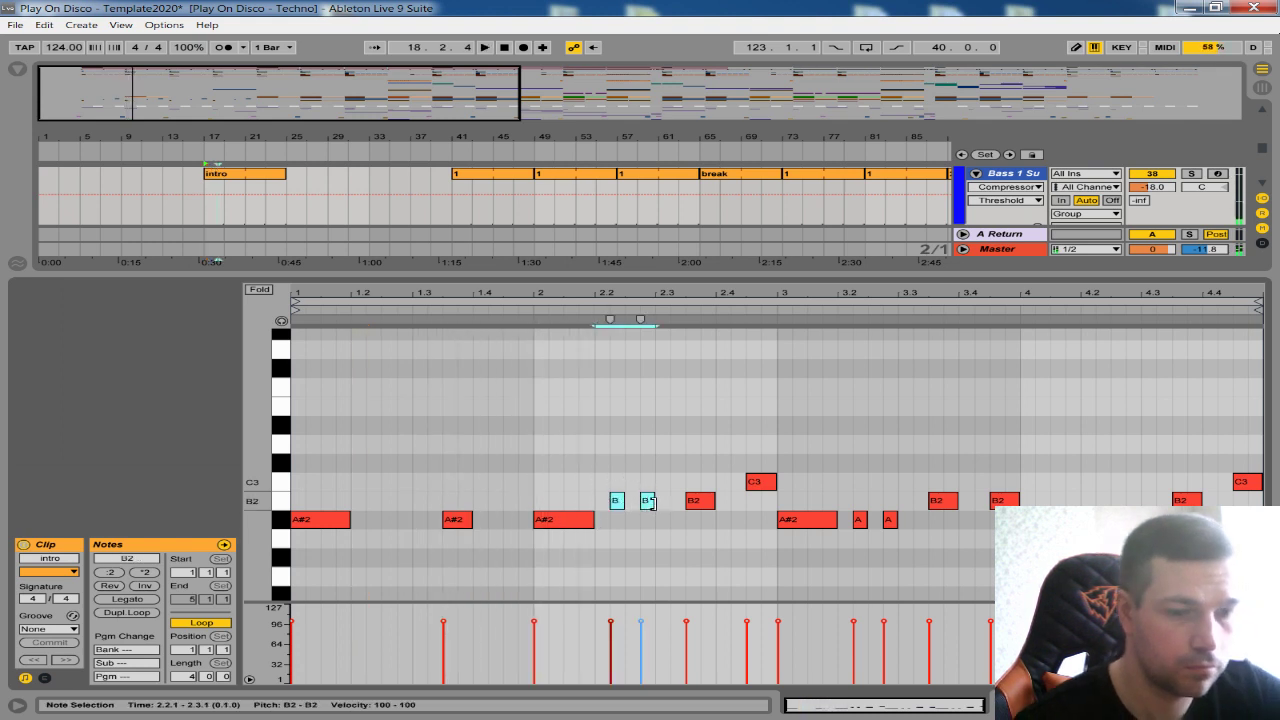
{"action": "key", "text": "Delete"}
{"action": "left_click", "coordinate": [695, 500]}
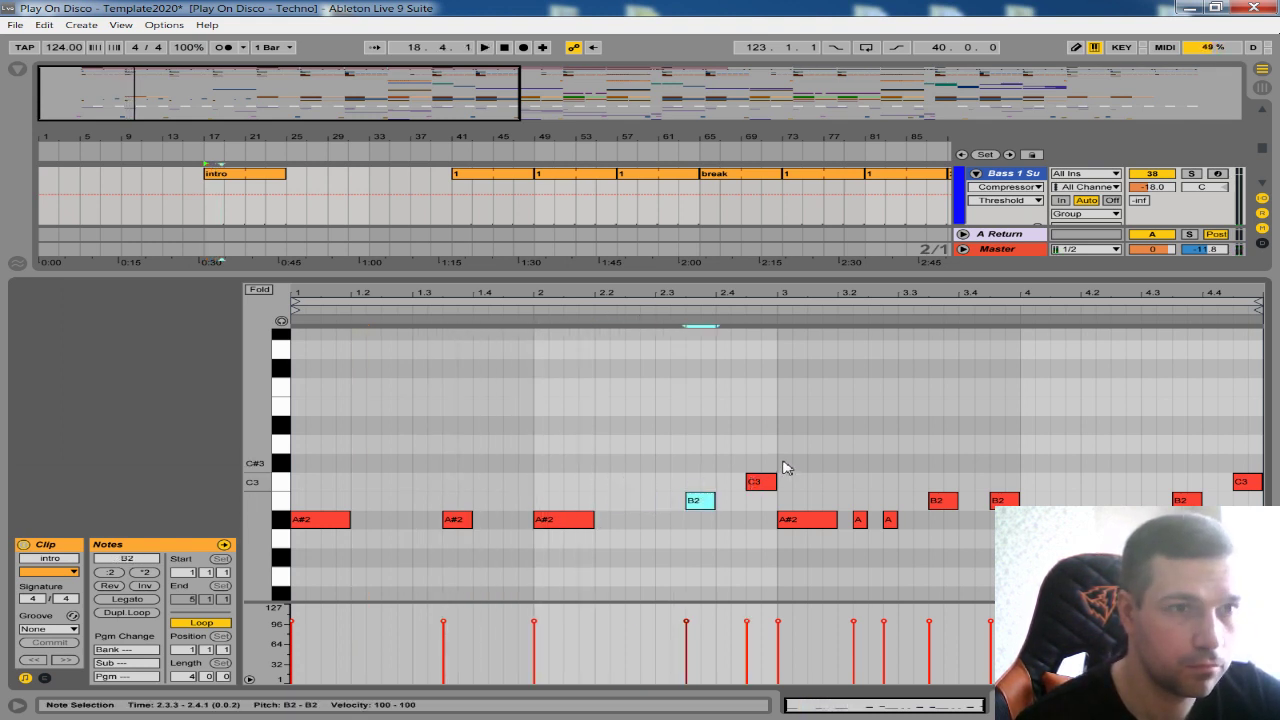
{"action": "key", "text": "Down"}
{"action": "double_click", "coordinate": [760, 482]}
- In bar 3 of the intro clip, delete the two short A#2 notes and the last B2, and lower the other B2 to A#2
{"action": "left_click_drag", "start_coordinate": [852, 501], "coordinate": [898, 537]}
{"action": "key", "text": "Delete"}
{"action": "left_click", "coordinate": [936, 500]}
{"action": "key", "text": "Down"}
{"action": "double_click", "coordinate": [1003, 500]}
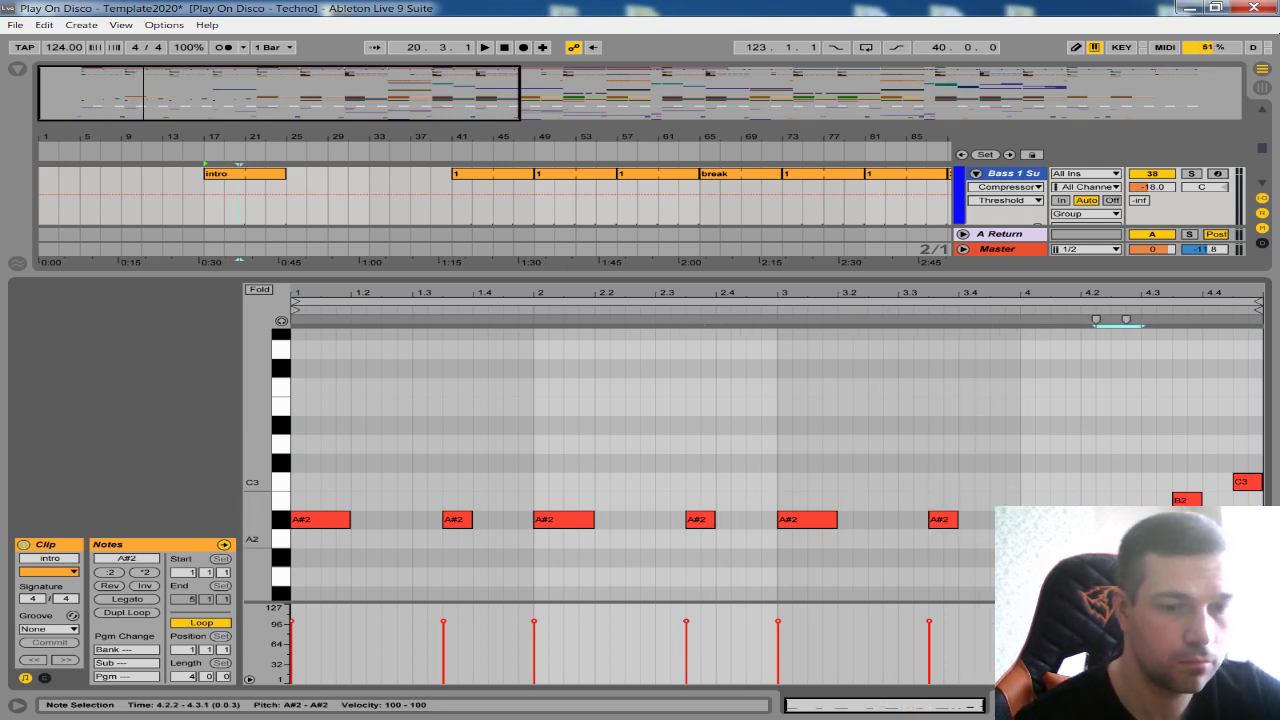
- In bar 4 of the intro clip, lower the B2 to A#2, delete the C3, and return to the full arrangement during playback
{"action": "left_click", "coordinate": [1187, 499]}
{"action": "double_click", "coordinate": [1248, 482]}
{"action": "key", "text": "space"}
{"action": "key", "text": "ctrl+alt+l"}
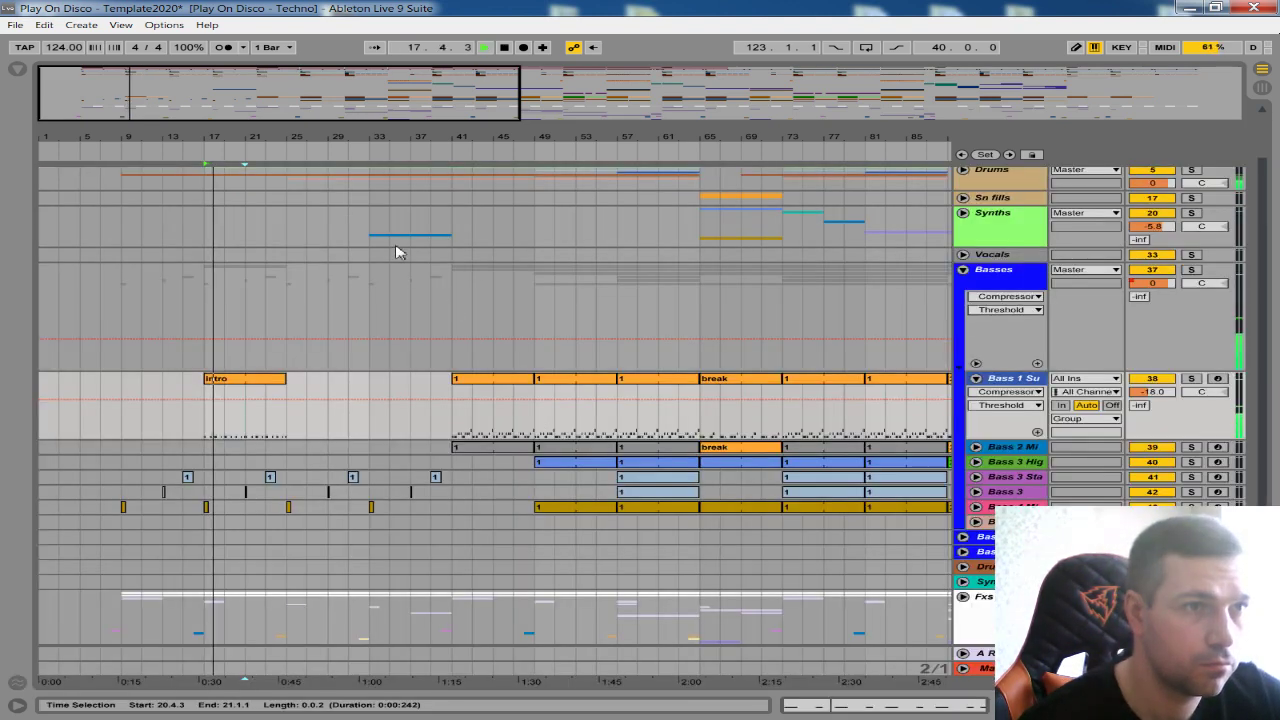
- On Bass 1 Sub, duplicate the intro clip to bar 25 and copy the bar 41 clip to bar 33
{"action": "left_click_drag", "start_coordinate": [281, 139], "coordinate": [287, 168]}
{"action": "scroll", "coordinate": [392, 281], "scroll_direction": "up", "scroll_amount": 2}
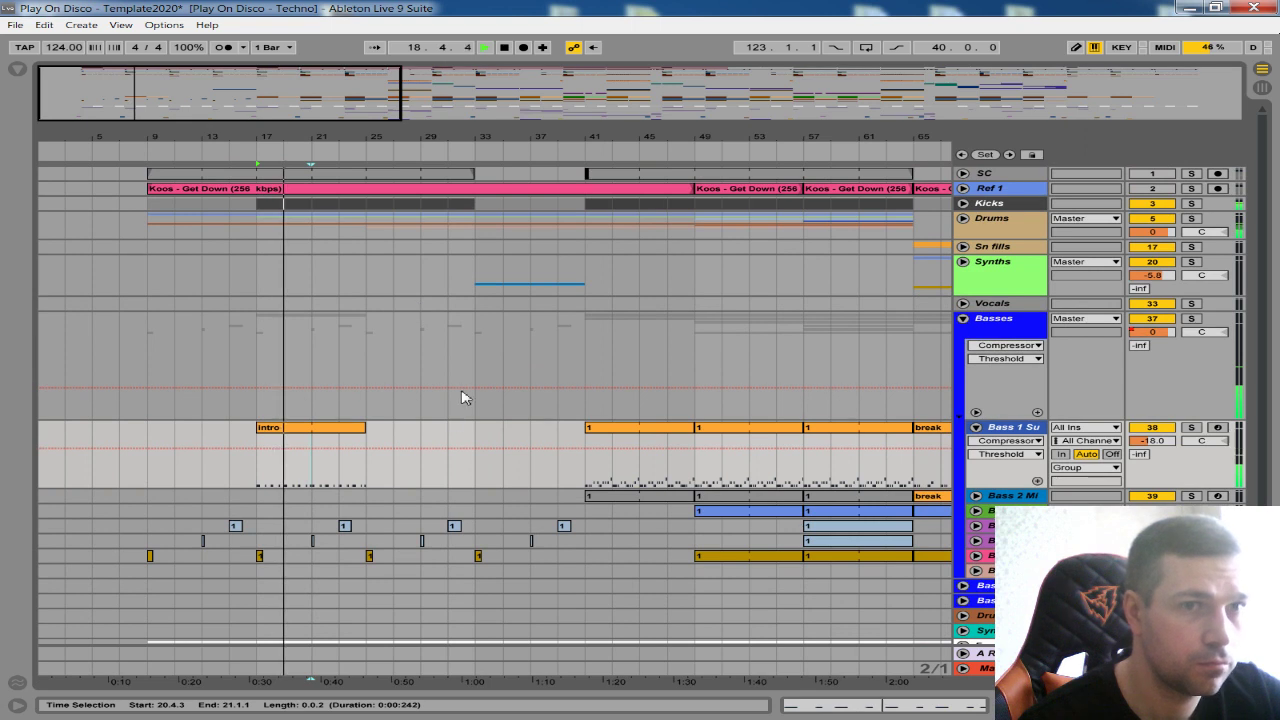
{"action": "scroll", "coordinate": [463, 397], "scroll_direction": "down", "scroll_amount": 1}
{"action": "left_click", "coordinate": [362, 408]}
{"action": "key", "text": "ctrl+d"}
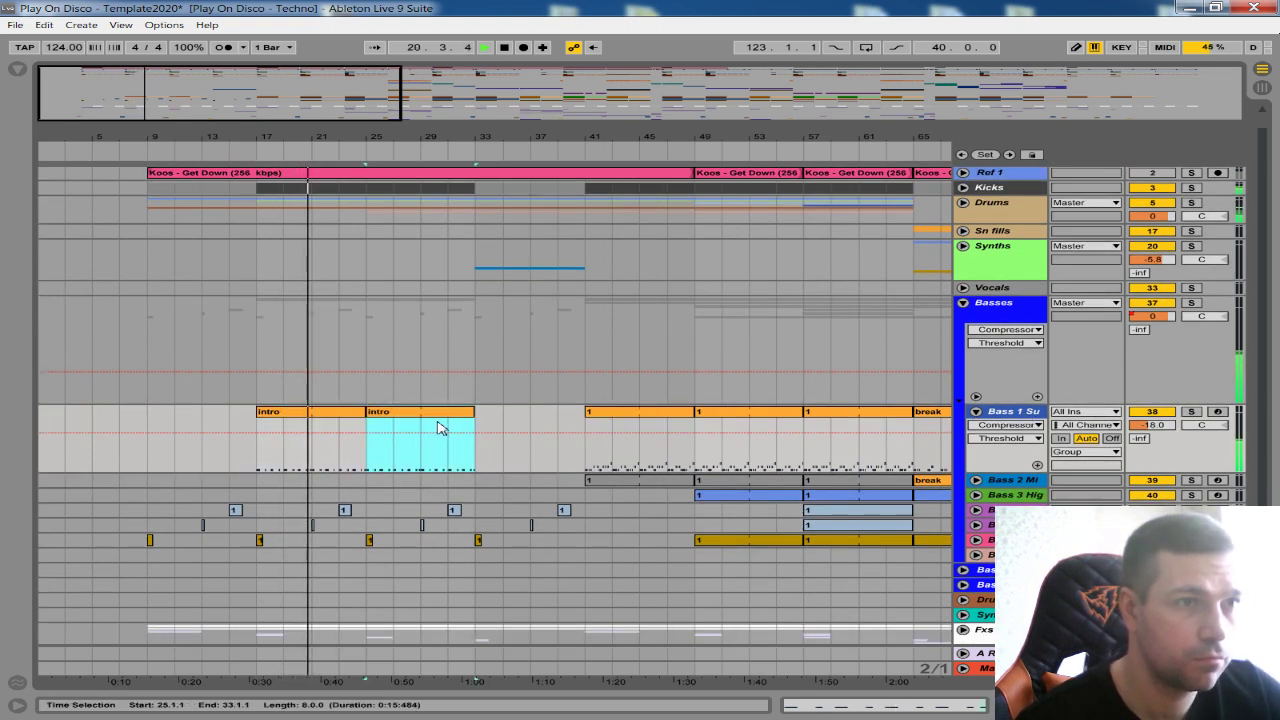
{"action": "left_click", "coordinate": [618, 414]}
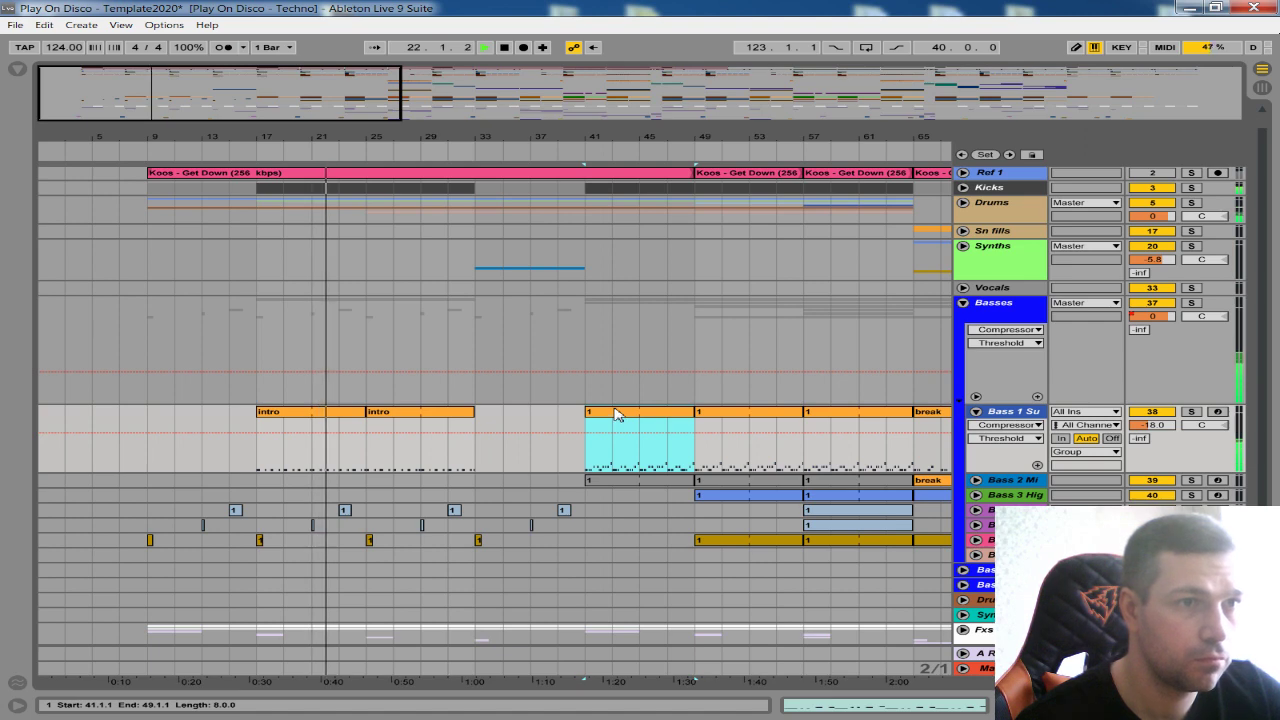
{"action": "left_click_drag", "start_coordinate": [616, 415], "coordinate": [511, 417]}
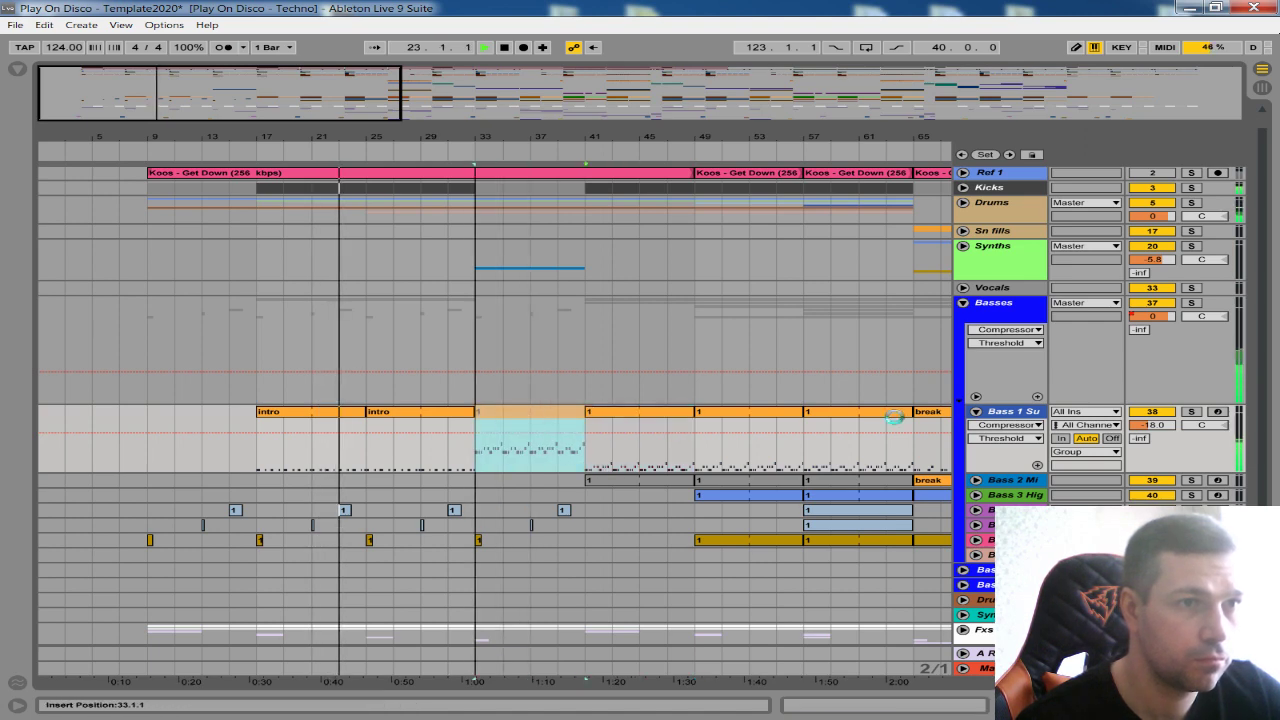
- Add an automation lane on Bass 1 Sub for the Band 1 Frequency of its FabFilter Pro-Q high cut
{"action": "double_click", "coordinate": [1000, 413]}
{"action": "scroll", "coordinate": [518, 447], "scroll_direction": "down", "scroll_amount": 2}
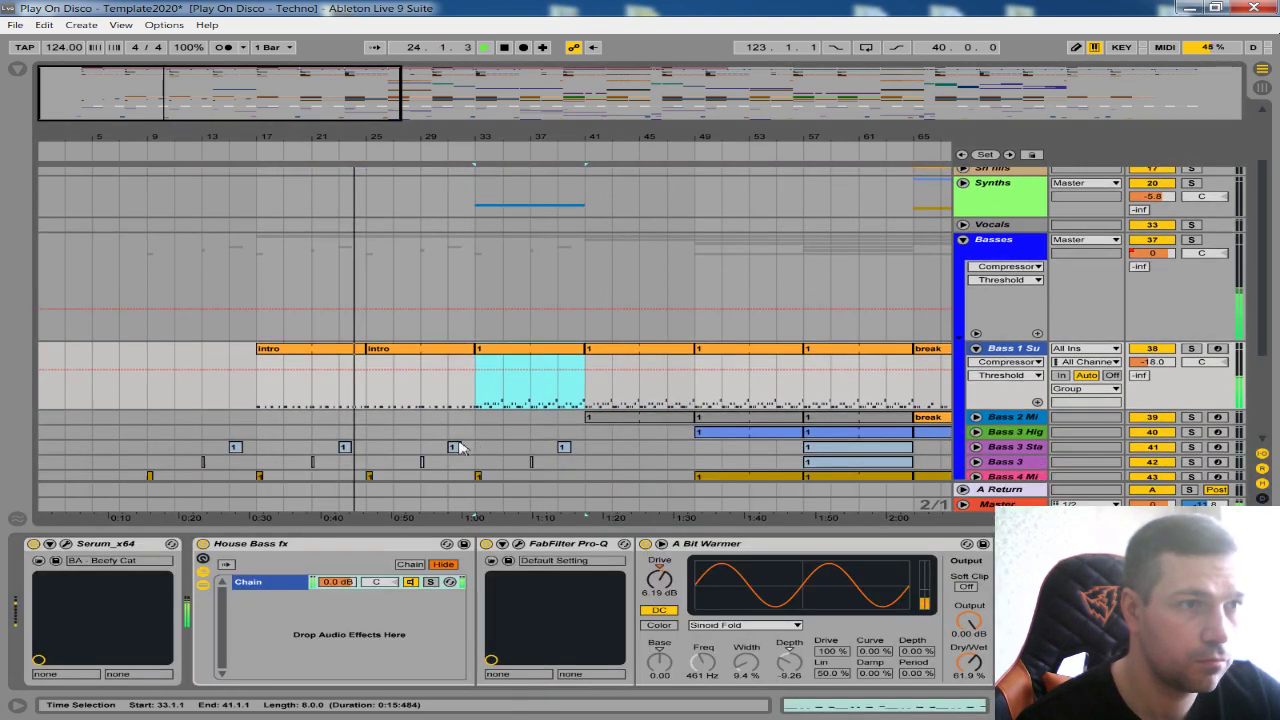
{"action": "left_click", "coordinate": [518, 544]}
{"action": "left_click", "coordinate": [237, 171]}
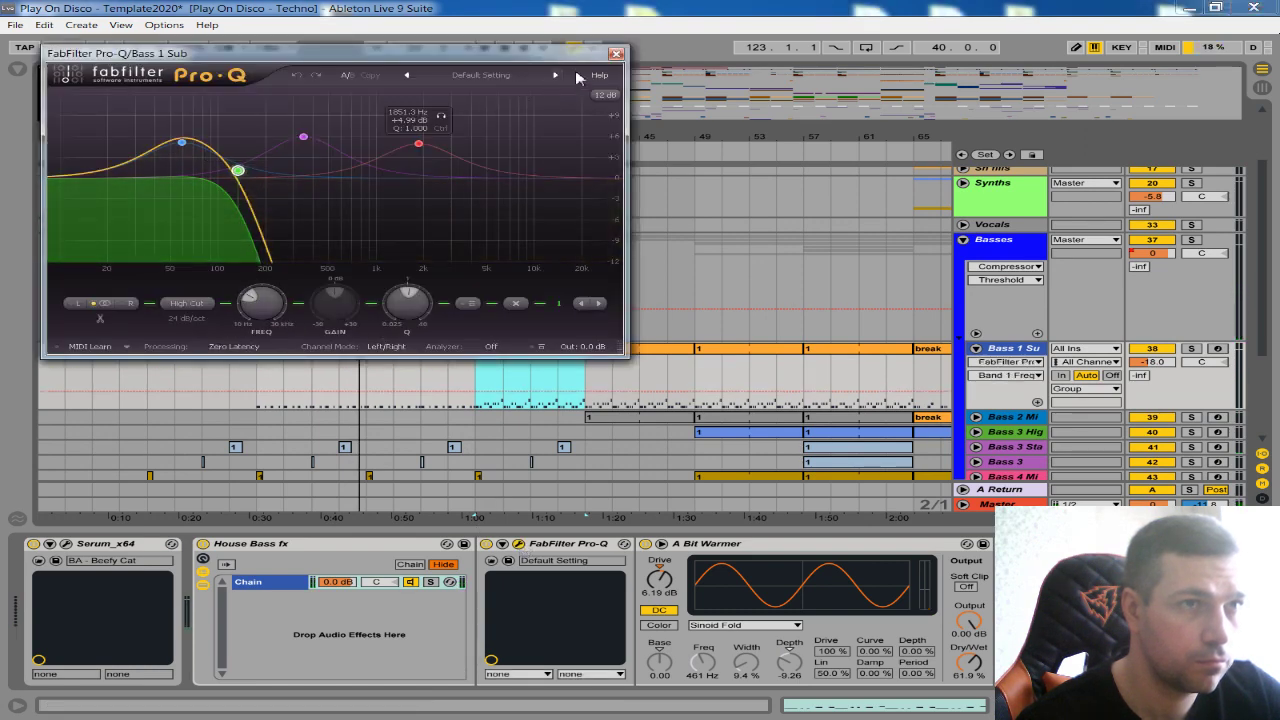
{"action": "left_click", "coordinate": [616, 53]}
{"action": "left_click", "coordinate": [1037, 402]}
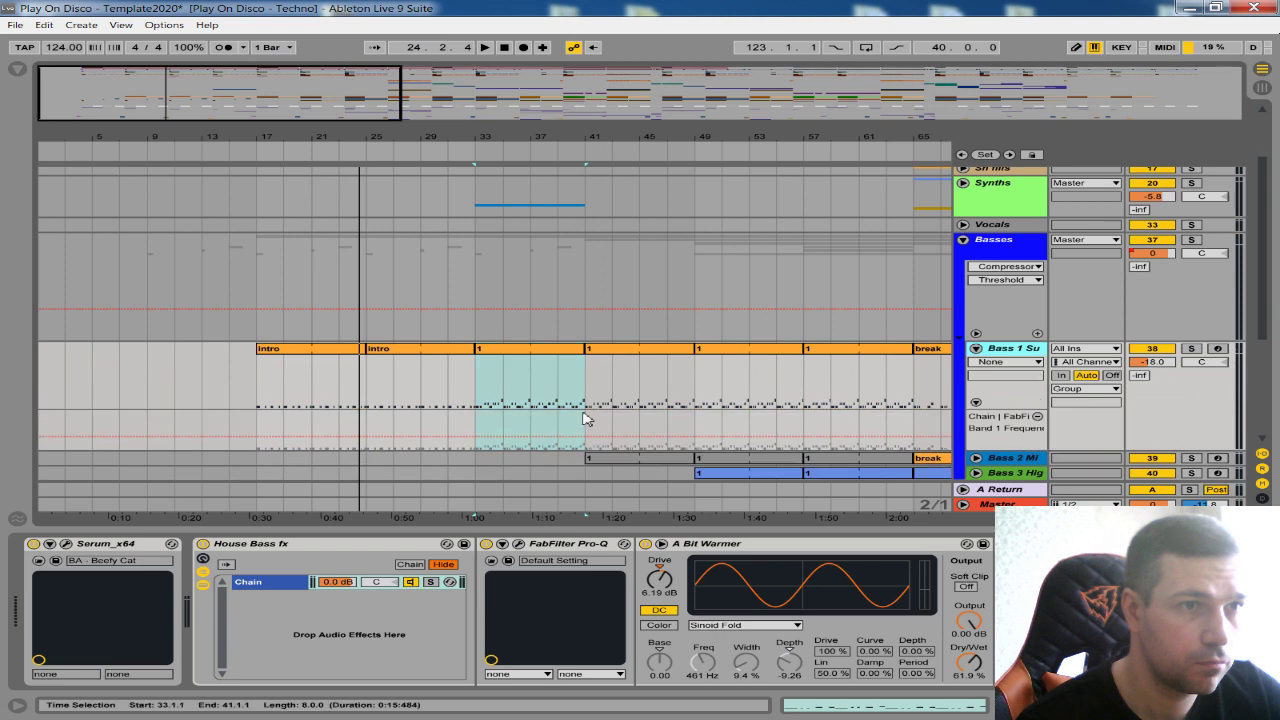
- On Bass 1 Sub, add Band 1 Frequency breakpoints at bars 17 and 41, lower the bar 17 one, and enlarge the automation lane
{"action": "scroll", "coordinate": [586, 417], "scroll_direction": "down", "scroll_amount": 1}
{"action": "left_click", "coordinate": [557, 397]}
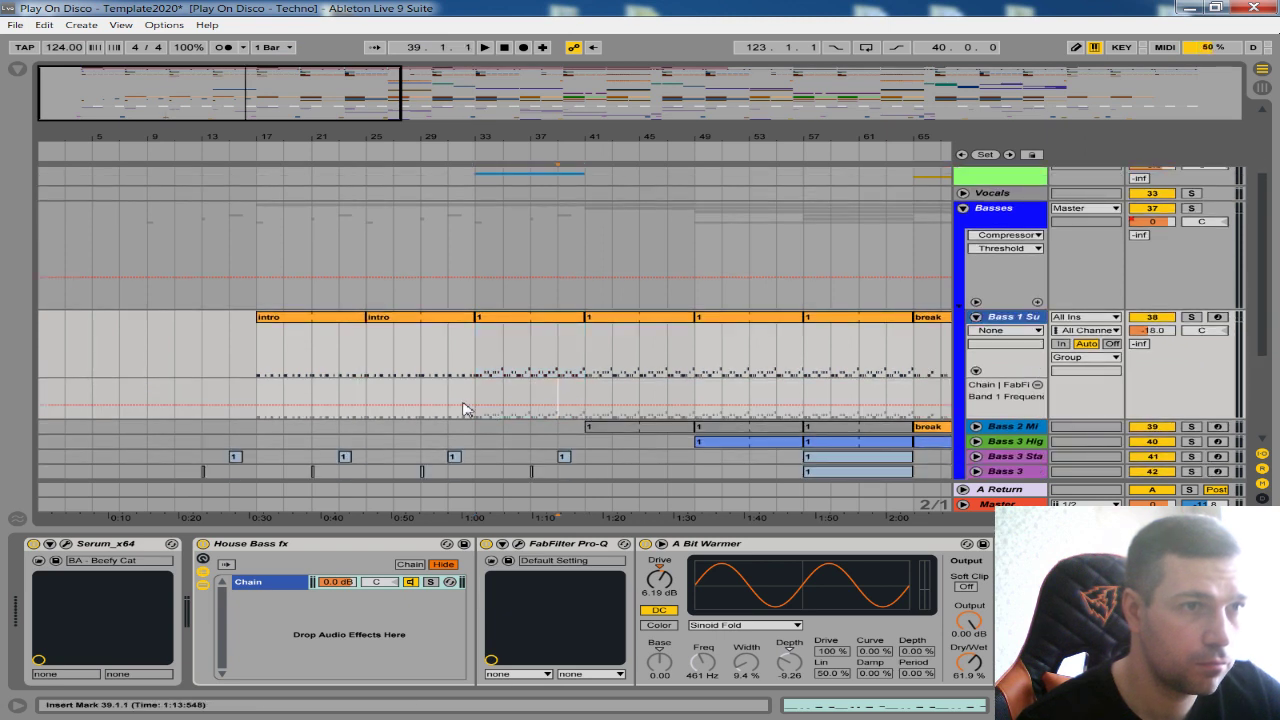
{"action": "left_click", "coordinate": [584, 406]}
{"action": "left_click_drag", "start_coordinate": [257, 406], "coordinate": [258, 414]}
{"action": "left_click_drag", "start_coordinate": [1011, 420], "coordinate": [1008, 630]}
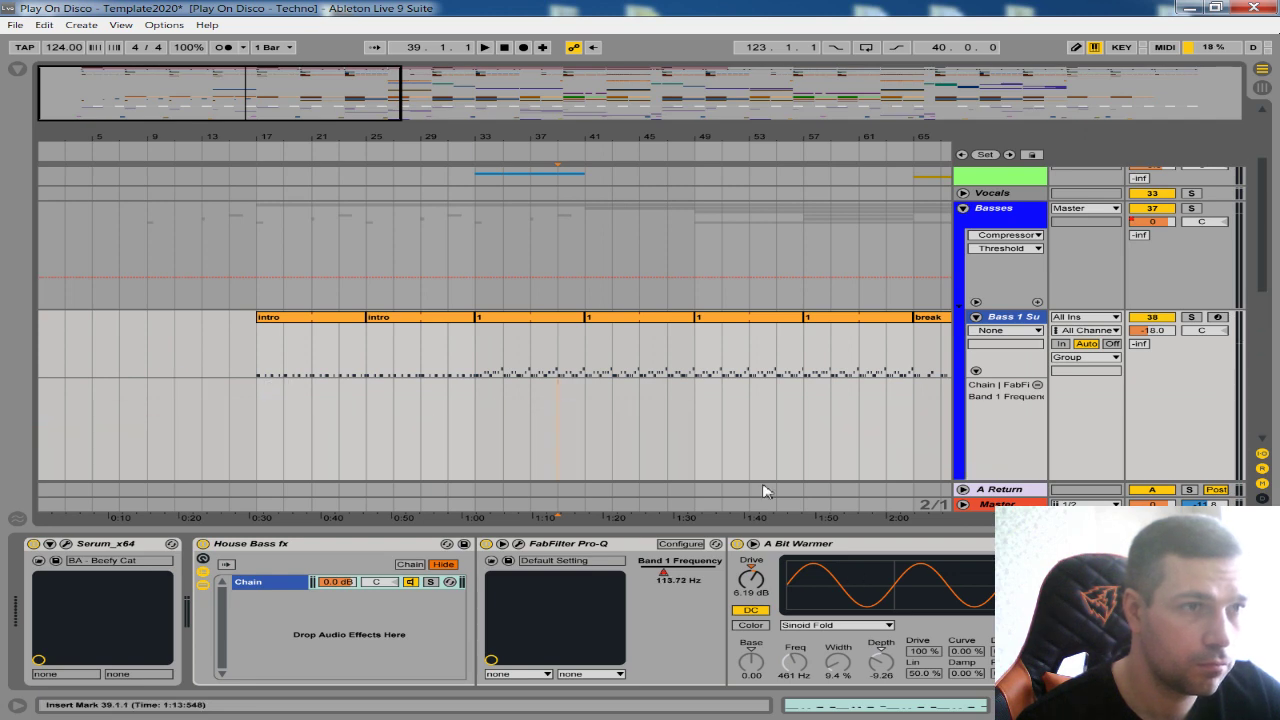
{"action": "scroll", "coordinate": [257, 392], "scroll_direction": "down", "scroll_amount": 5}
- Play from bar 17 and raise the Band 1 Frequency breakpoint there to about 53 Hz
{"action": "left_click", "coordinate": [257, 408]}
{"action": "key", "text": "space"}
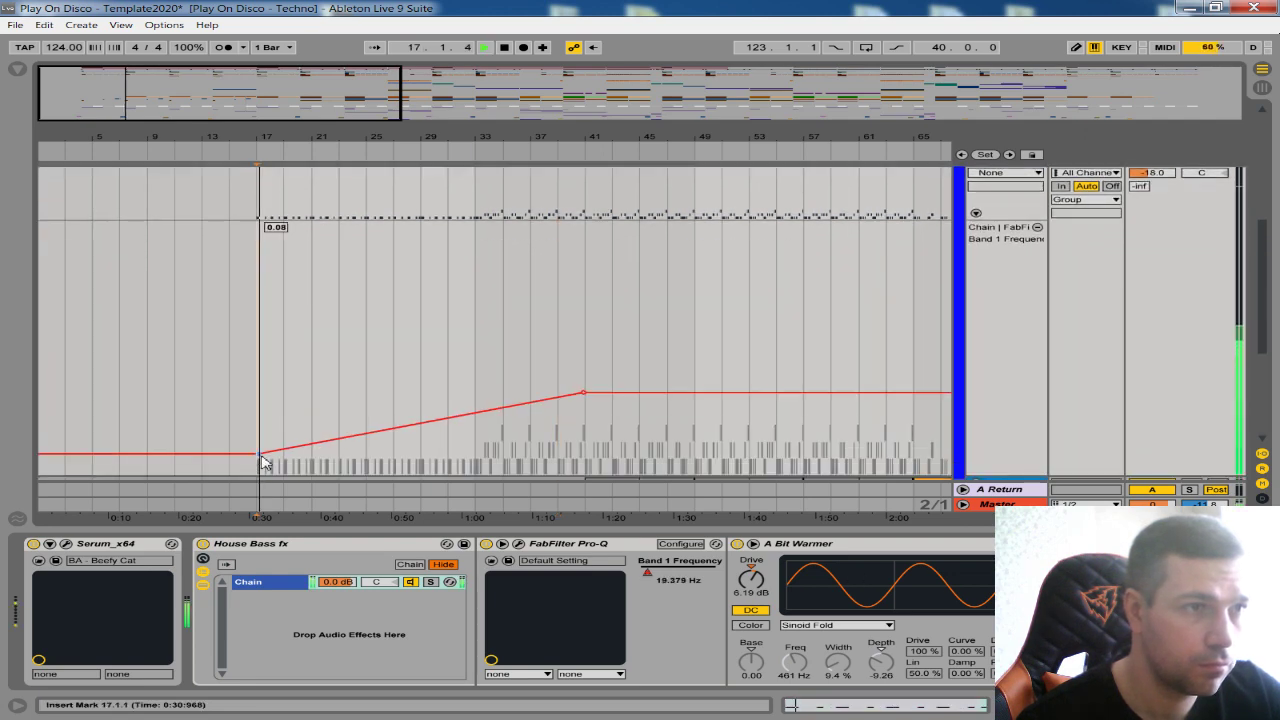
{"action": "left_click_drag", "start_coordinate": [258, 454], "coordinate": [257, 427]}
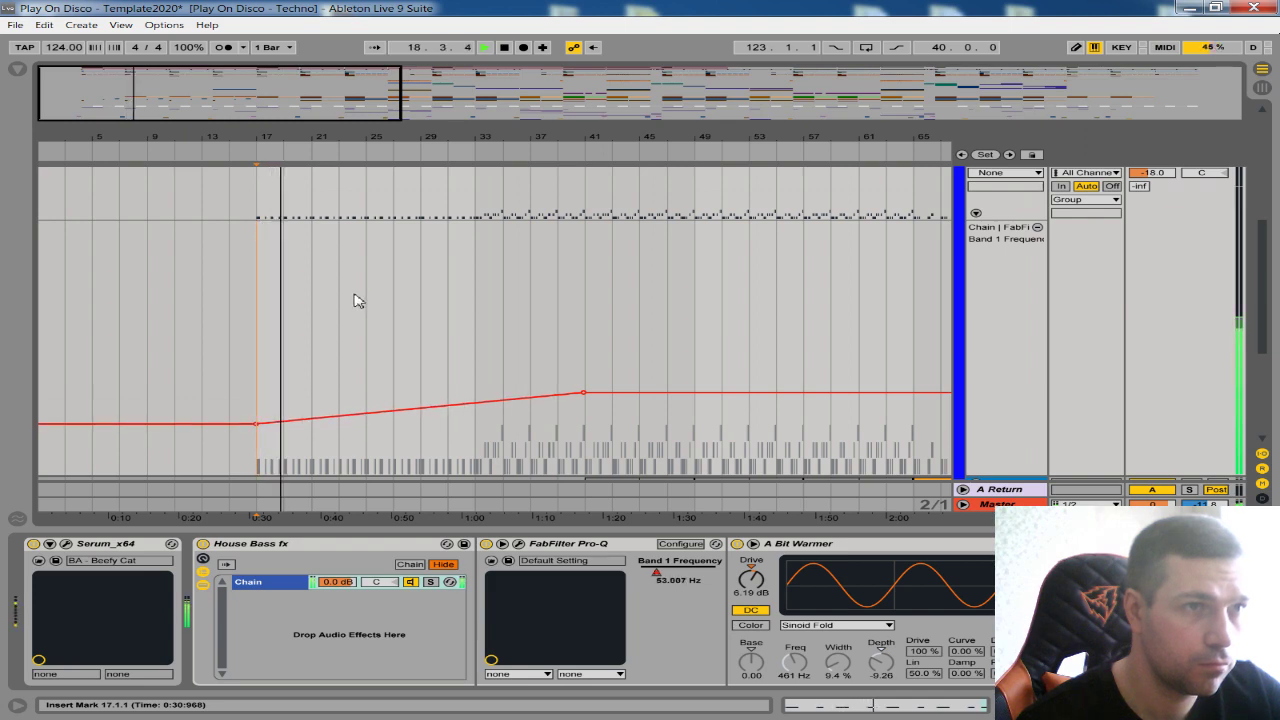
- Hide the Bass 1 Sub automation lane and copy its bar 17 intro clip to the same position on Bass 2 Mid
{"action": "scroll", "coordinate": [450, 290], "scroll_direction": "up", "scroll_amount": 2}
{"action": "left_click", "coordinate": [976, 207]}
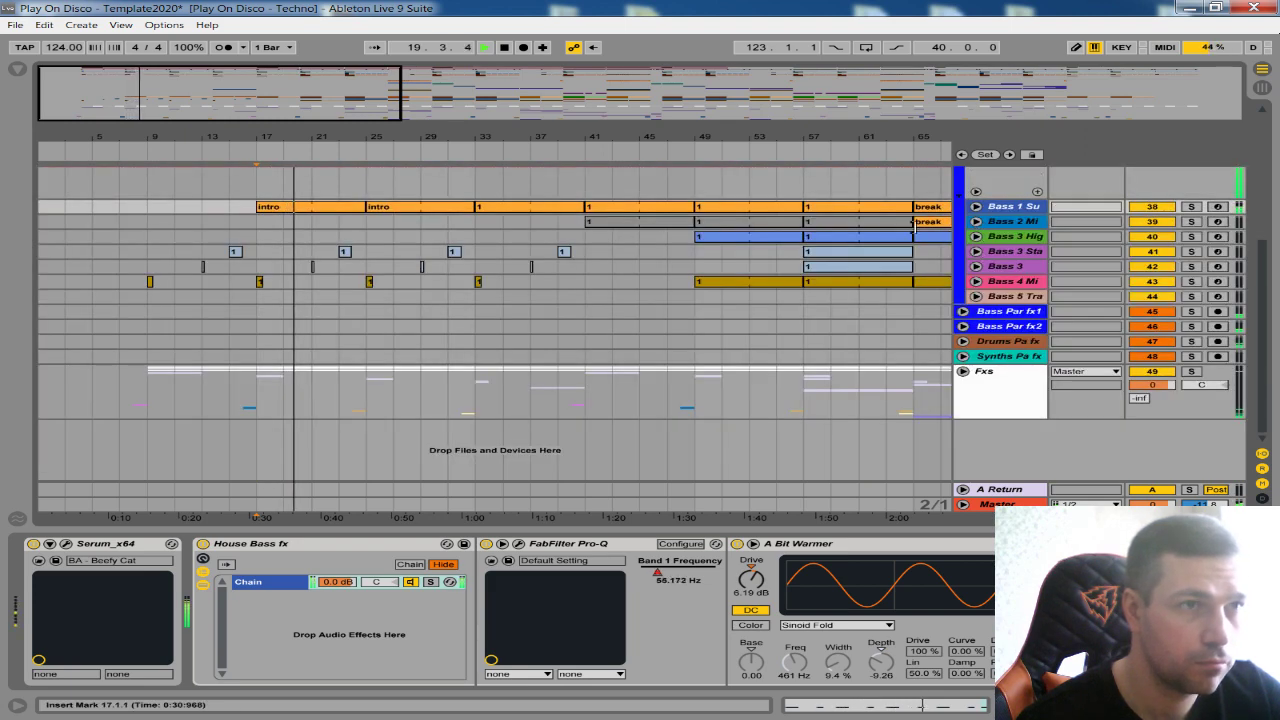
{"action": "left_click", "coordinate": [976, 207]}
{"action": "left_click", "coordinate": [976, 228]}
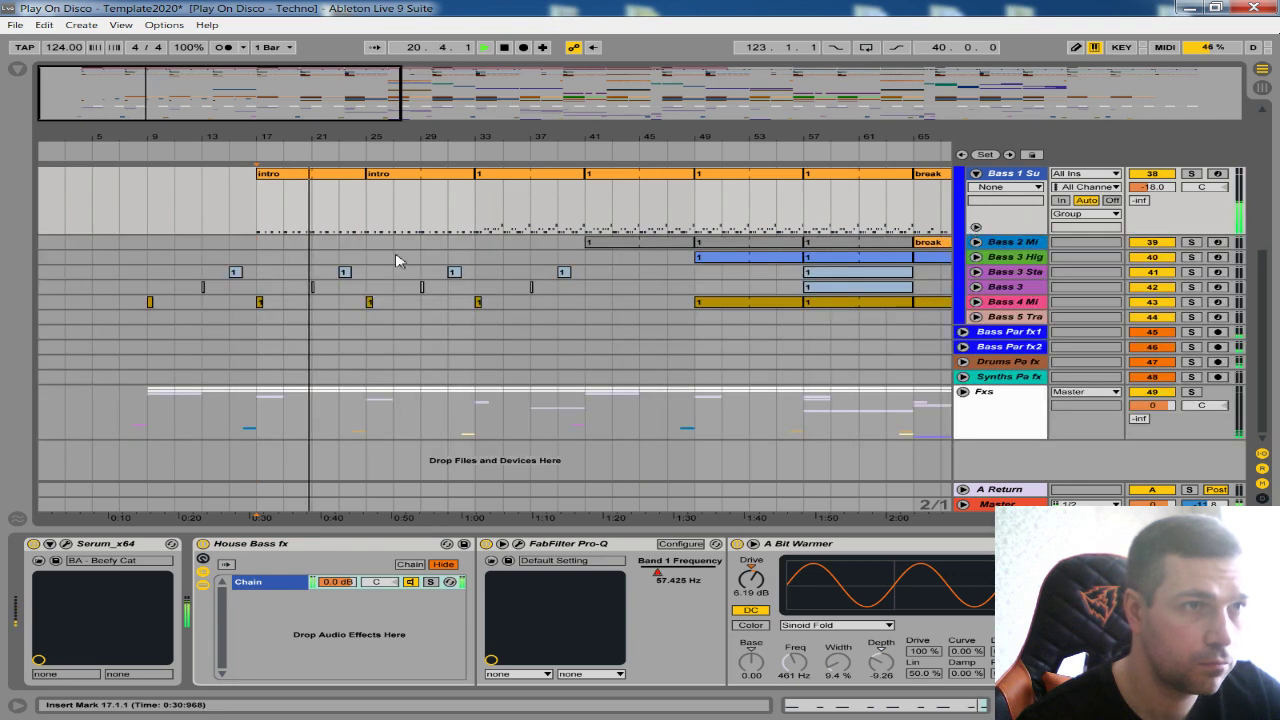
{"action": "left_click", "coordinate": [300, 177]}
{"action": "left_click_drag", "start_coordinate": [300, 183], "coordinate": [300, 252]}
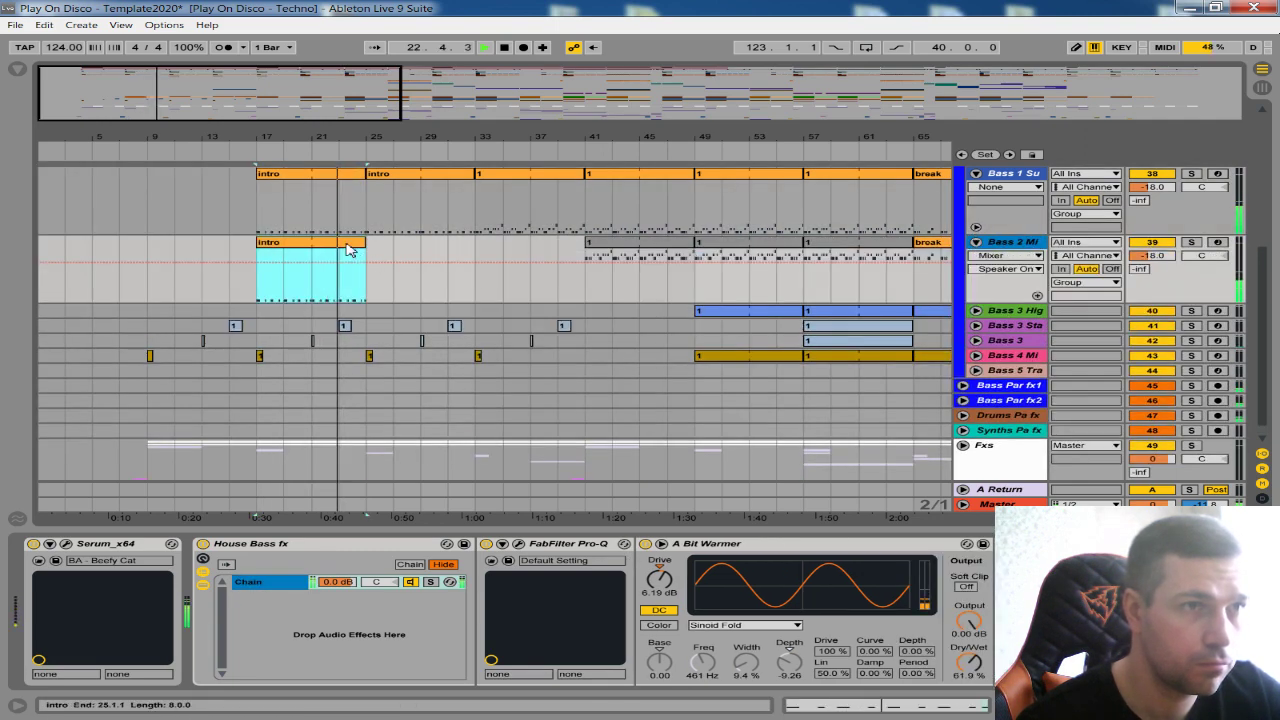
- On Bass 2 Mid, duplicate the intro clip to bar 25 and copy the bar 41 clip to bar 33
{"action": "key", "text": "ctrl+d"}
{"action": "left_click", "coordinate": [617, 248]}
{"action": "left_click_drag", "start_coordinate": [617, 248], "coordinate": [508, 250]}
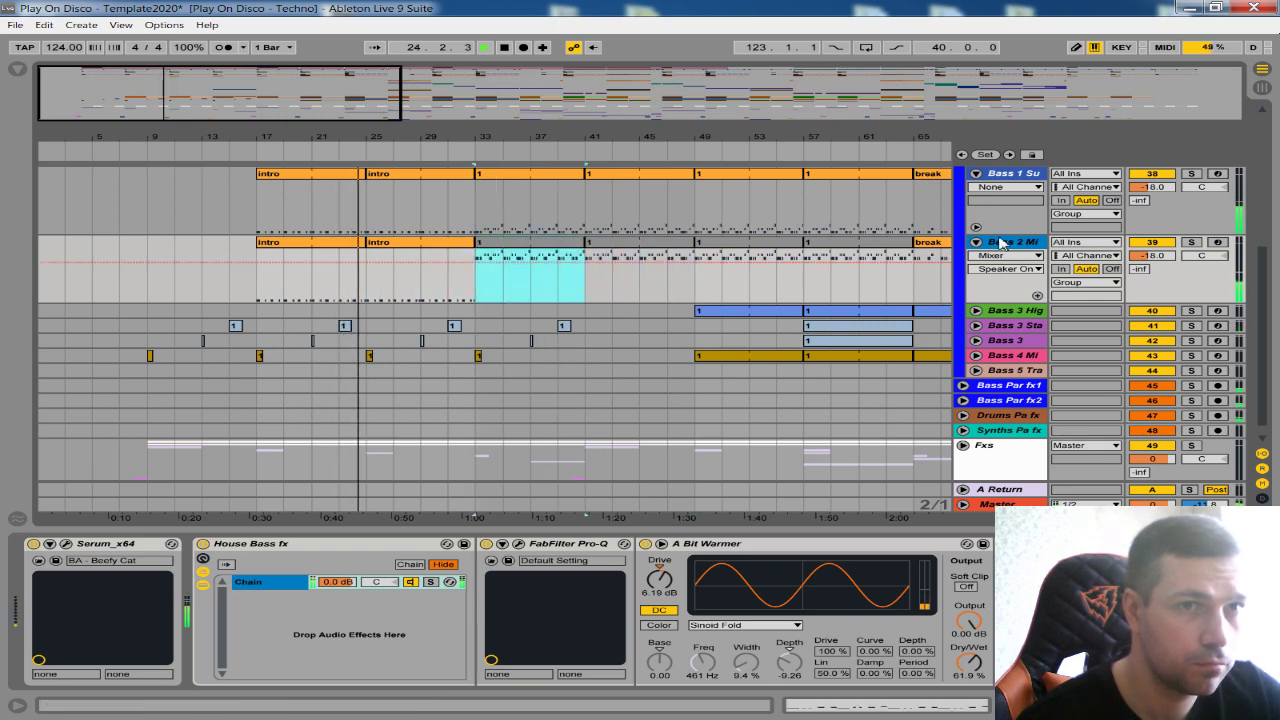
- Transpose all notes of the first Bass 2 Mid intro clip up by octave to A#3
{"action": "left_click", "coordinate": [329, 263]}
{"action": "left_click_drag", "start_coordinate": [540, 532], "coordinate": [545, 376]}
{"action": "left_click", "coordinate": [566, 471]}
{"action": "key", "text": "ctrl+a"}
{"action": "key", "text": "shift+Up"}
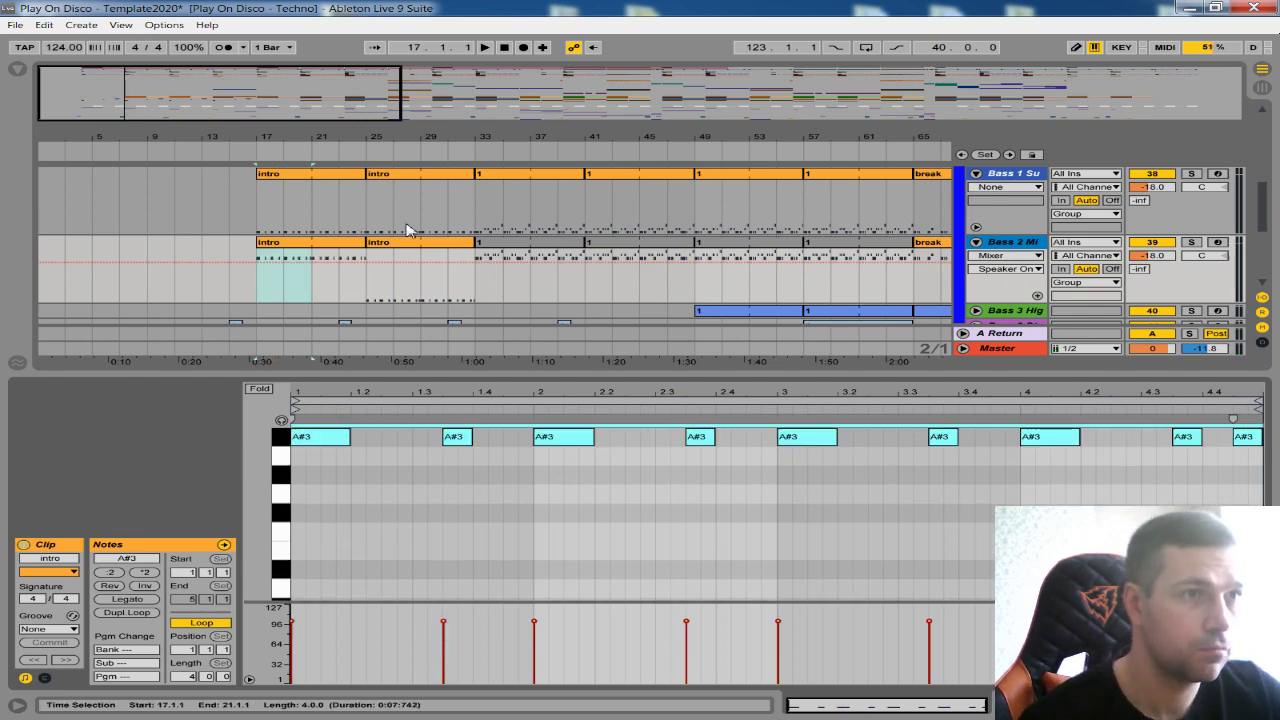
- Replace the bar 25 intro clip on Bass 2 Mid with a duplicate of the transposed clip and hide the clip editor
{"action": "left_click", "coordinate": [325, 243]}
{"action": "key", "text": "ctrl+d"}
{"action": "key", "text": "ctrl+alt+l"}
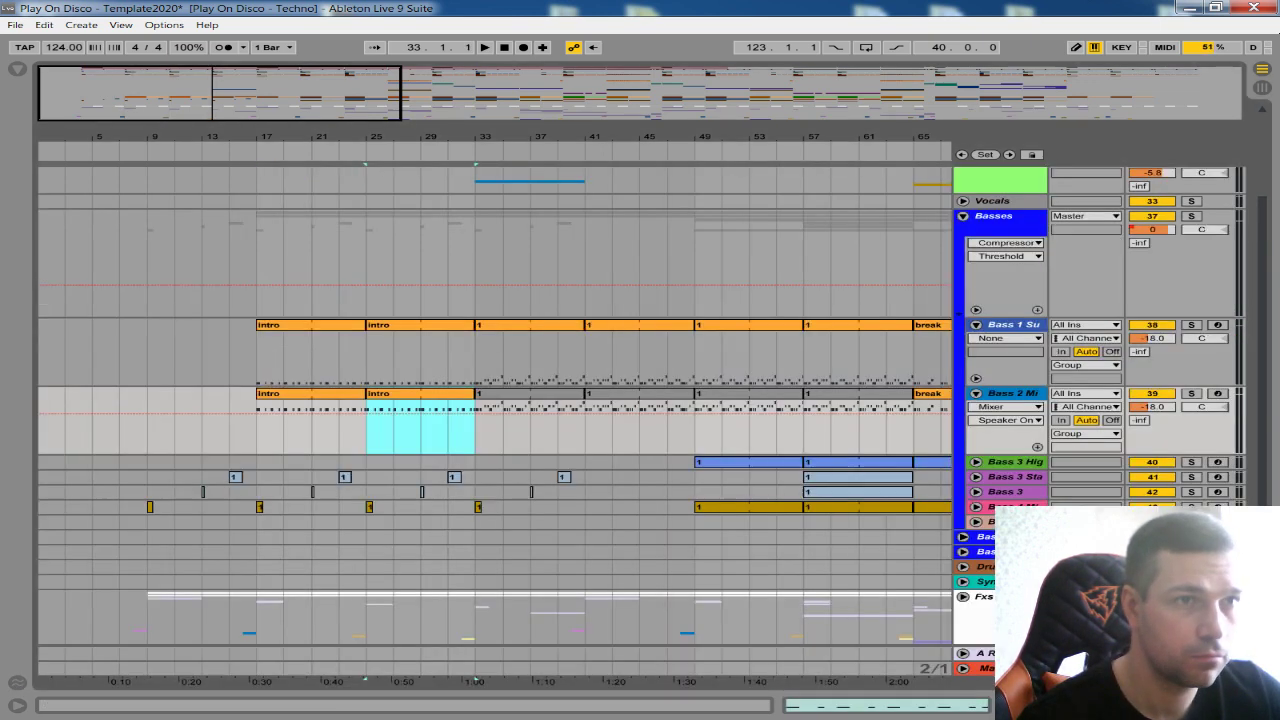
- Add an automation lane on Bass 2 Mid for the Band 1 Frequency of its FabFilter Pro-Q high cut
{"action": "double_click", "coordinate": [1020, 400]}
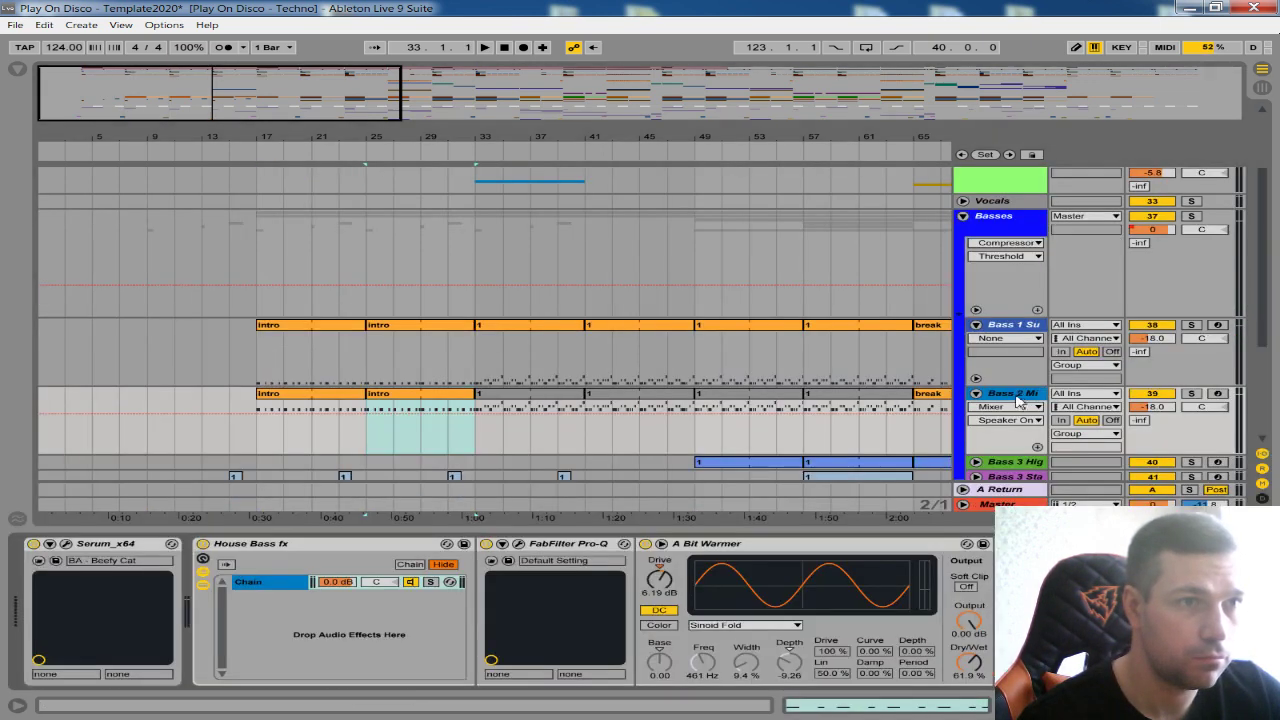
{"action": "left_click", "coordinate": [520, 545]}
{"action": "left_click", "coordinate": [551, 241]}
{"action": "left_click", "coordinate": [318, 368]}
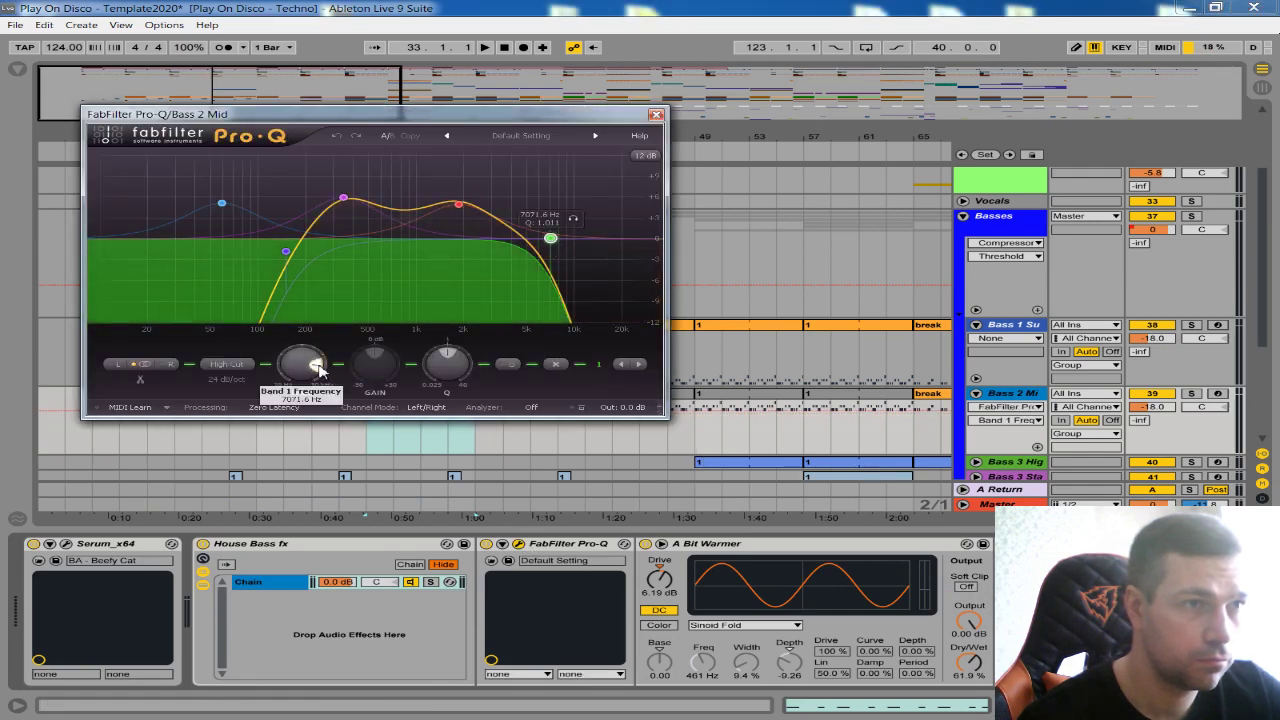
{"action": "left_click", "coordinate": [656, 114]}
{"action": "left_click", "coordinate": [530, 440]}
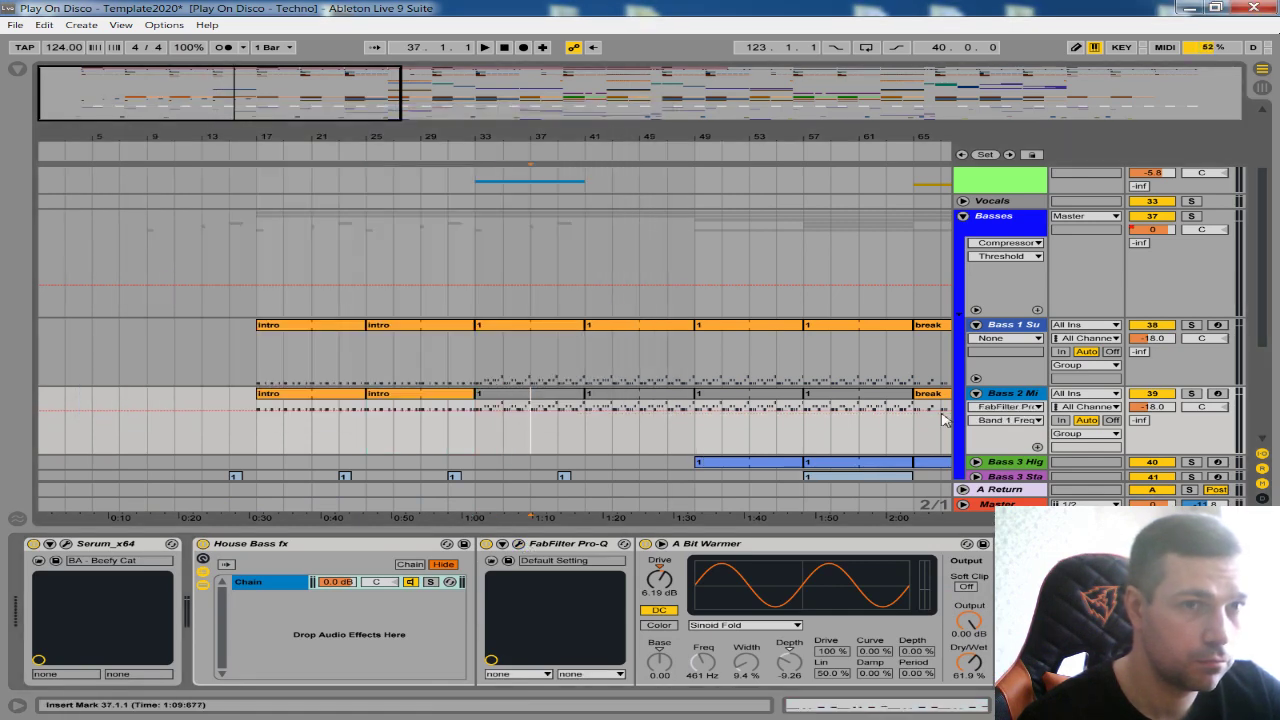
{"action": "left_click", "coordinate": [1038, 446]}
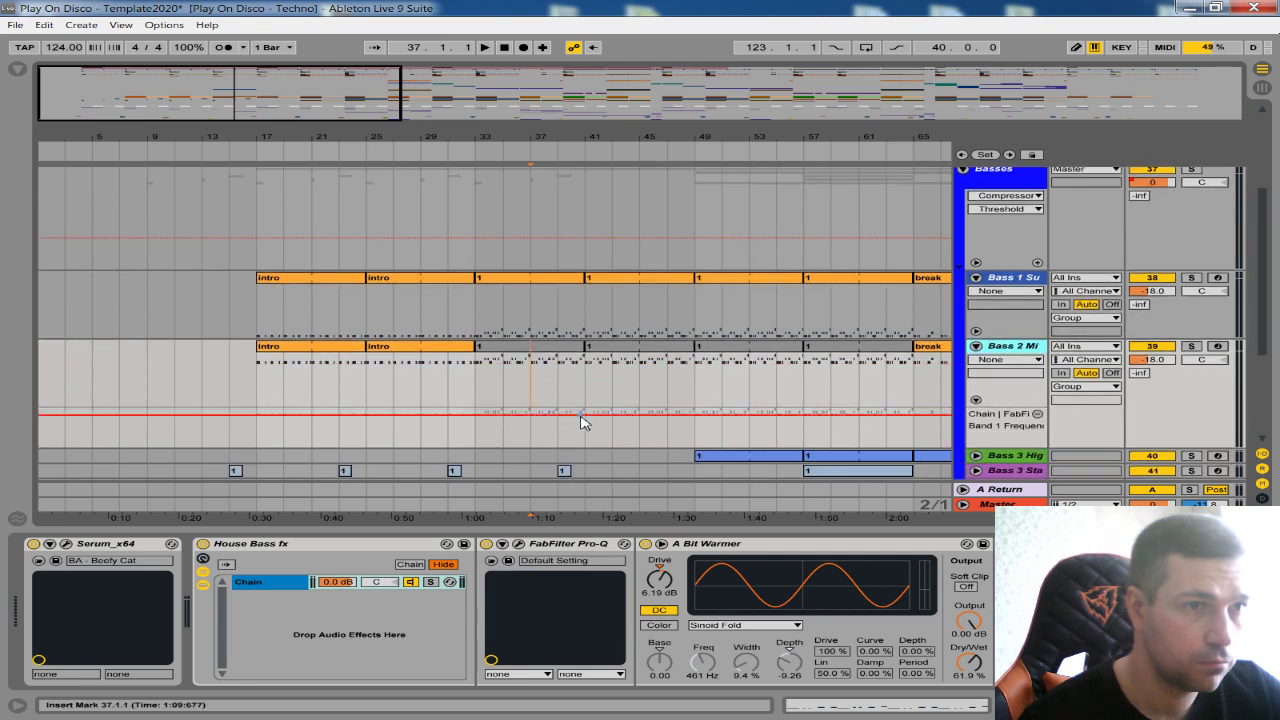
- On Bass 2 Mid, draw a rising Band 1 Frequency ramp from bar 17 to bar 41 and start playback
{"action": "left_click", "coordinate": [582, 413]}
{"action": "left_click_drag", "start_coordinate": [260, 421], "coordinate": [258, 436]}
{"action": "key", "text": "space"}
- Fold the Bass 1 Sub and Bass 2 Mid tracks and hide the device view
{"action": "scroll", "coordinate": [186, 297], "scroll_direction": "down", "scroll_amount": 5}
{"action": "scroll", "coordinate": [186, 297], "scroll_direction": "up", "scroll_amount": 2}
{"action": "scroll", "coordinate": [1020, 337], "scroll_direction": "down", "scroll_amount": 1}
{"action": "left_click", "coordinate": [973, 298]}
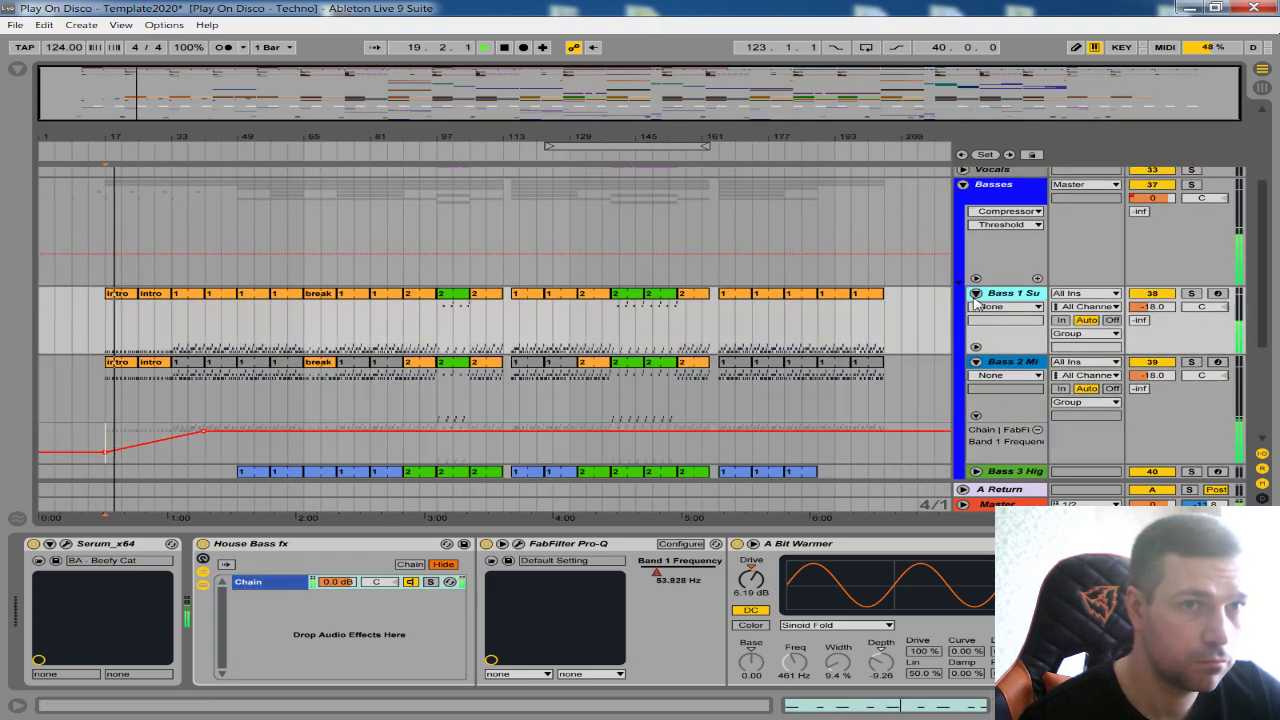
{"action": "left_click", "coordinate": [976, 294]}
{"action": "left_click", "coordinate": [977, 308]}
{"action": "left_click_drag", "start_coordinate": [152, 146], "coordinate": [154, 188]}
{"action": "scroll", "coordinate": [470, 335], "scroll_direction": "down", "scroll_amount": 1}
{"action": "scroll", "coordinate": [364, 336], "scroll_direction": "up", "scroll_amount": 5}
{"action": "scroll", "coordinate": [514, 333], "scroll_direction": "up", "scroll_amount": 5}
{"action": "key", "text": "ctrl+alt+l"}
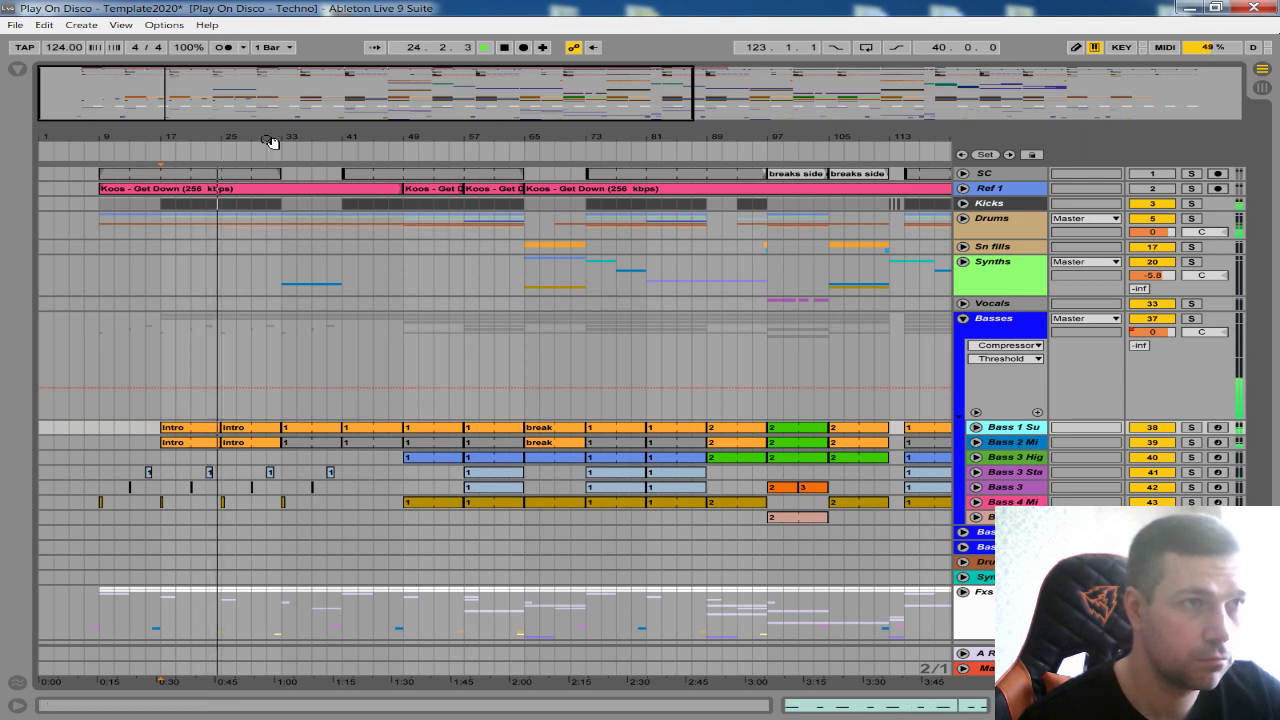
- Unfold the Synths group and copy the 6 Synth clip from bar 65 to bar 25
{"action": "left_click_drag", "start_coordinate": [271, 141], "coordinate": [271, 180]}
{"action": "left_click_drag", "start_coordinate": [393, 125], "coordinate": [393, 82]}
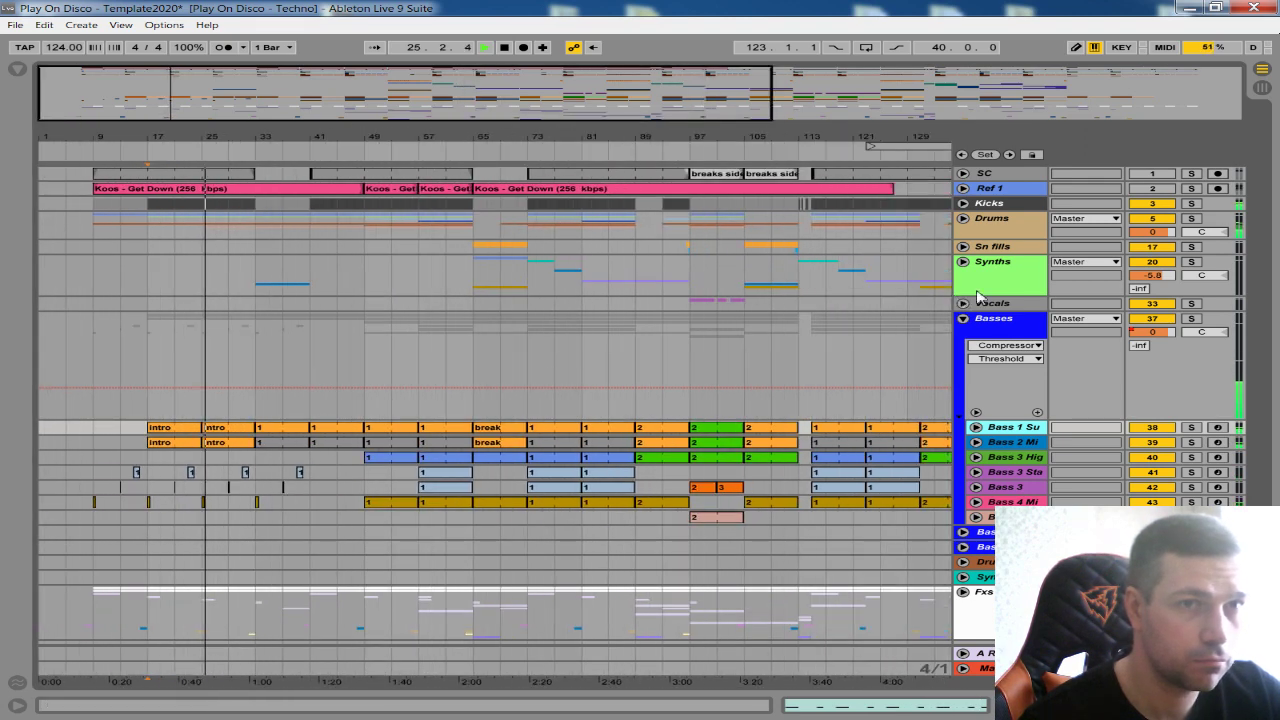
{"action": "left_click", "coordinate": [963, 263]}
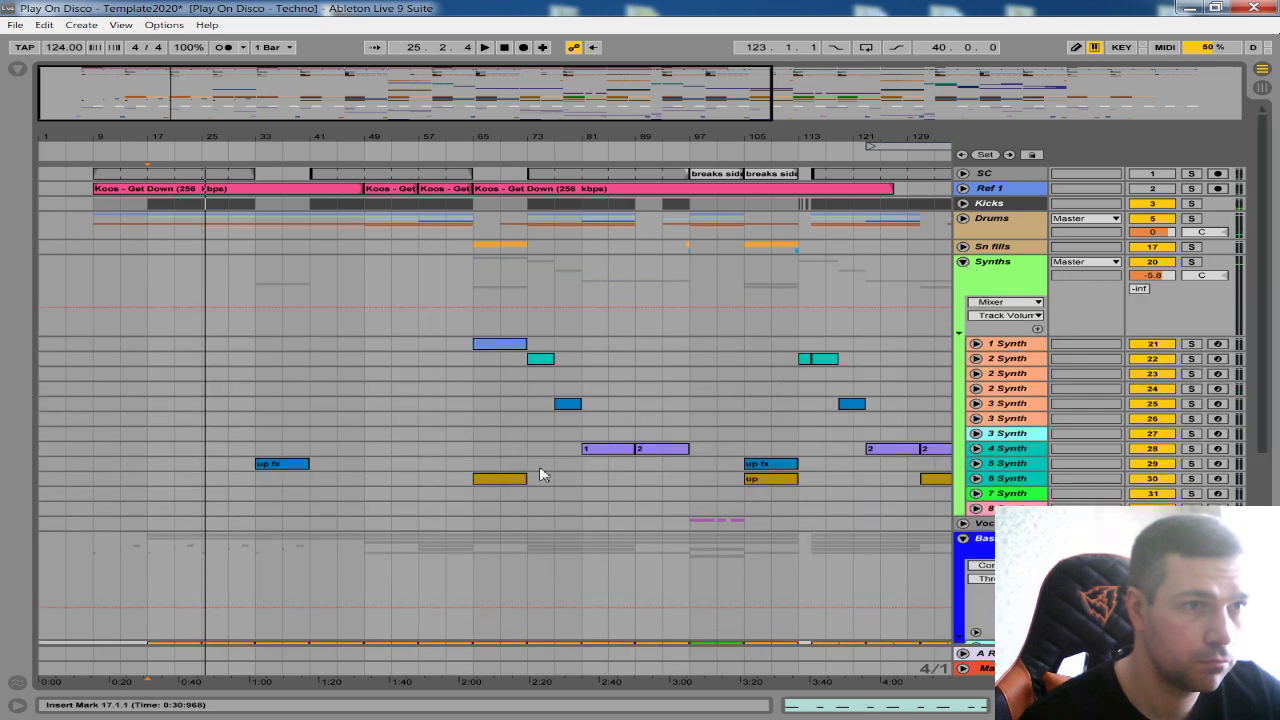
{"action": "left_click", "coordinate": [507, 482]}
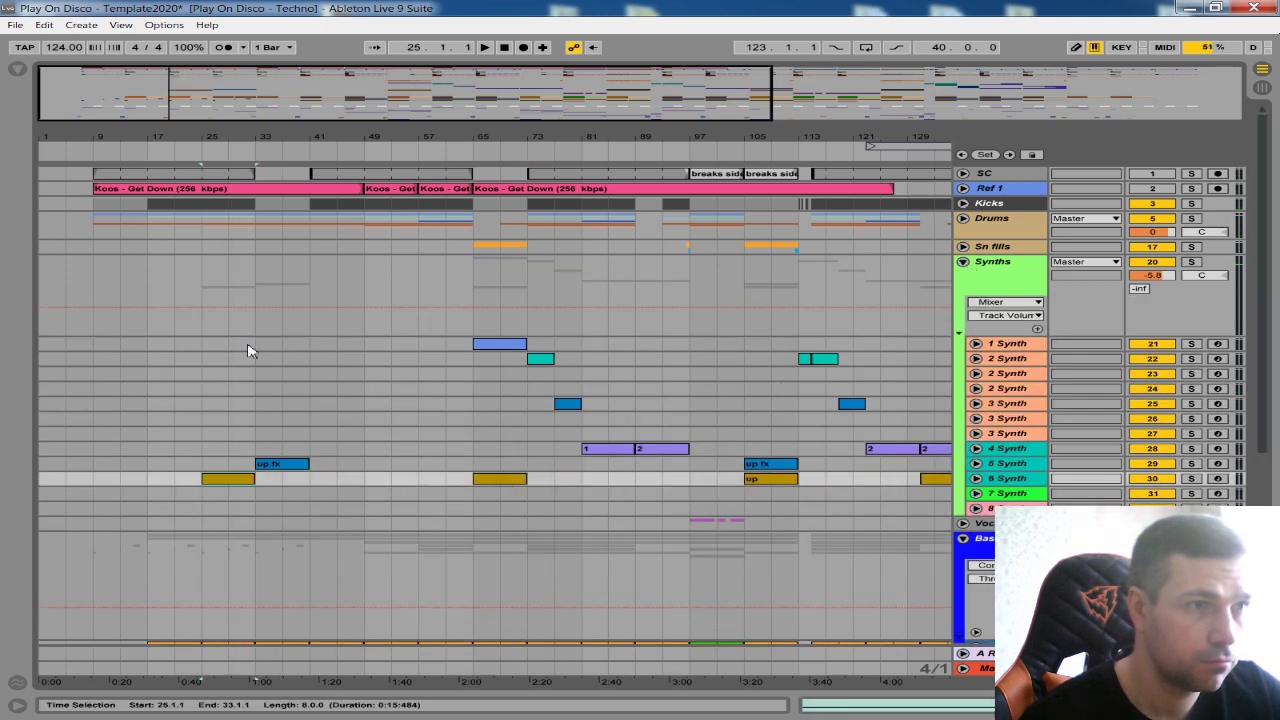
{"action": "key", "text": "plus"}
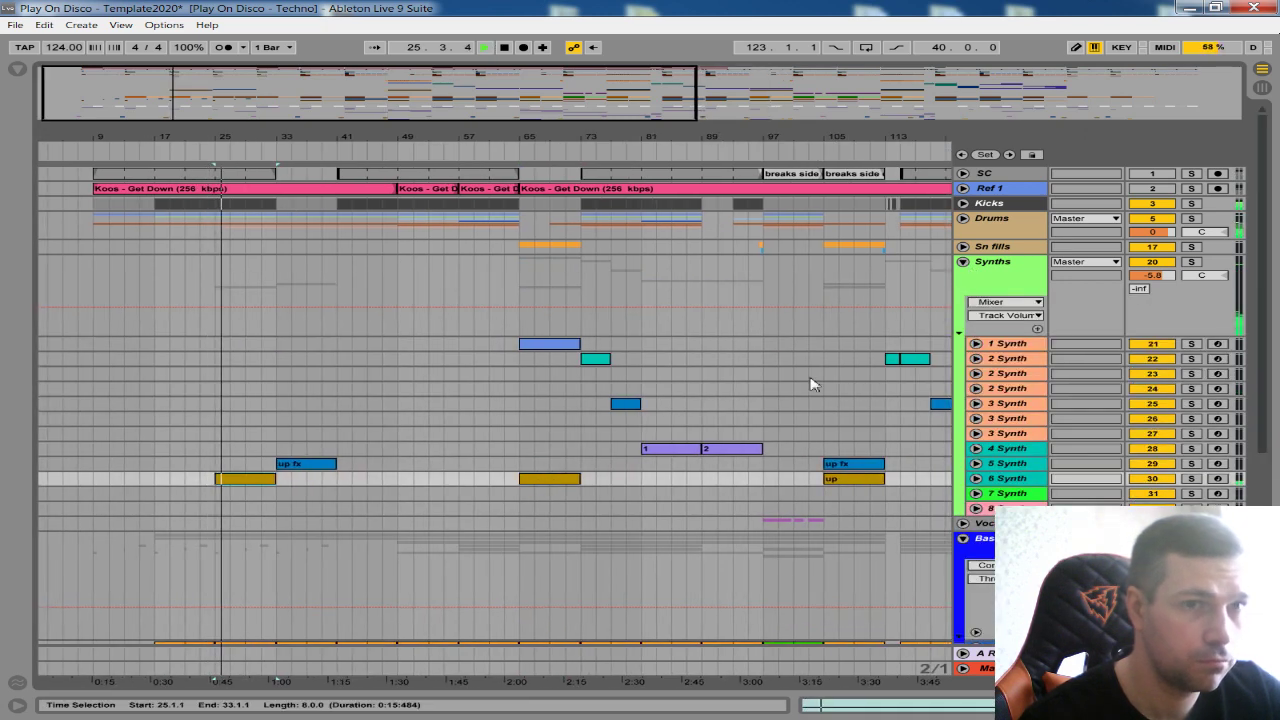
- Copy the "up" clip on 6 Synth from bar 105 to bar 33 and fold the Synths group
{"action": "left_click", "coordinate": [963, 262]}
{"action": "left_click", "coordinate": [962, 262]}
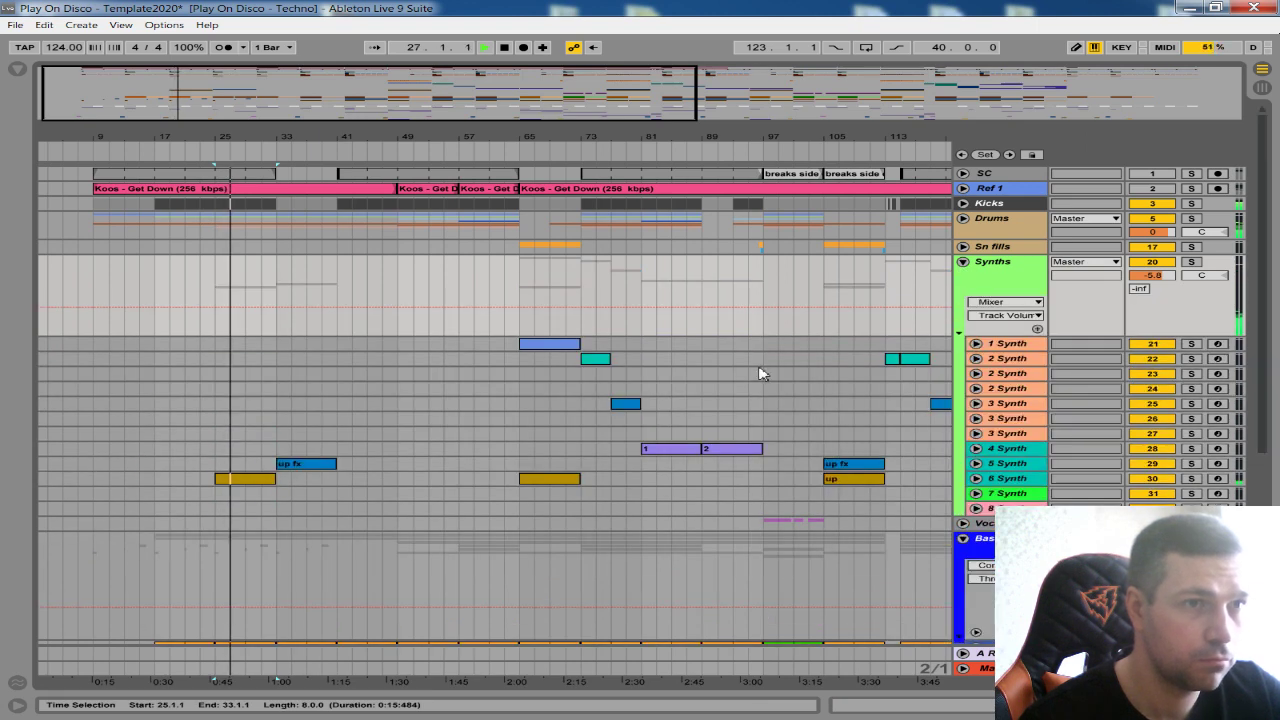
{"action": "left_click_drag", "start_coordinate": [848, 480], "coordinate": [310, 490]}
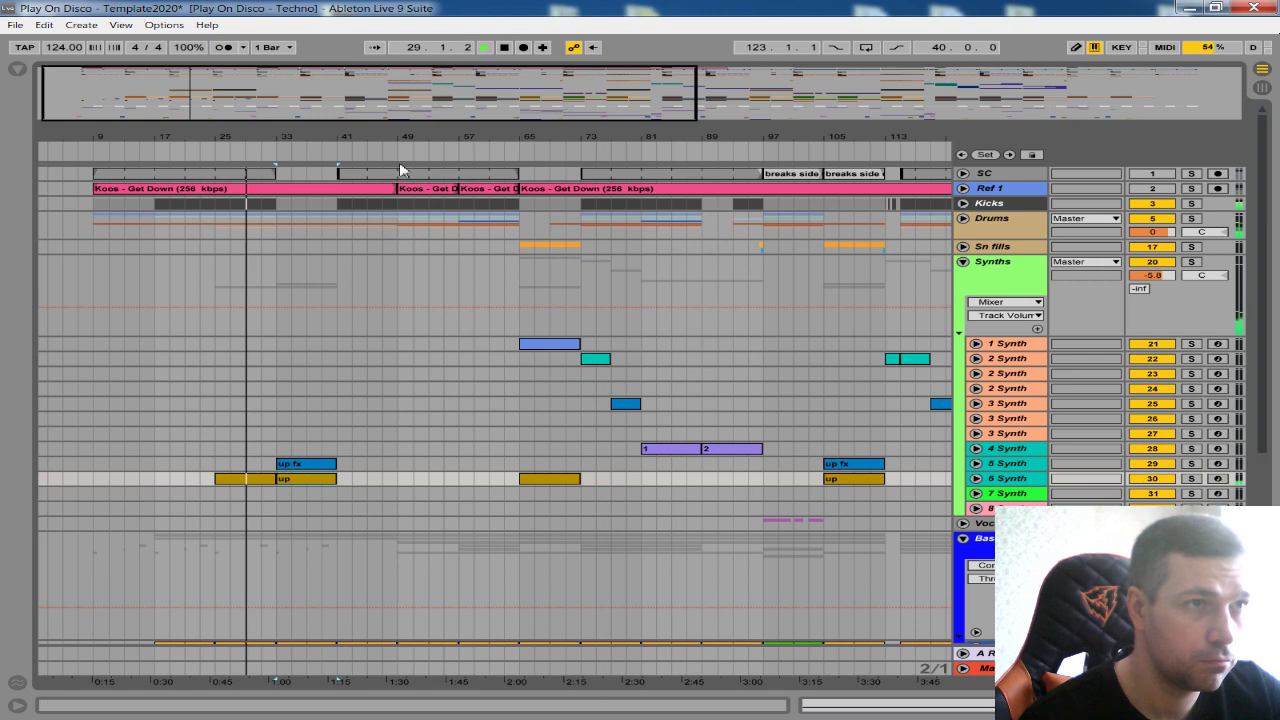
{"action": "key", "text": "minus"}
{"action": "left_click", "coordinate": [963, 263]}
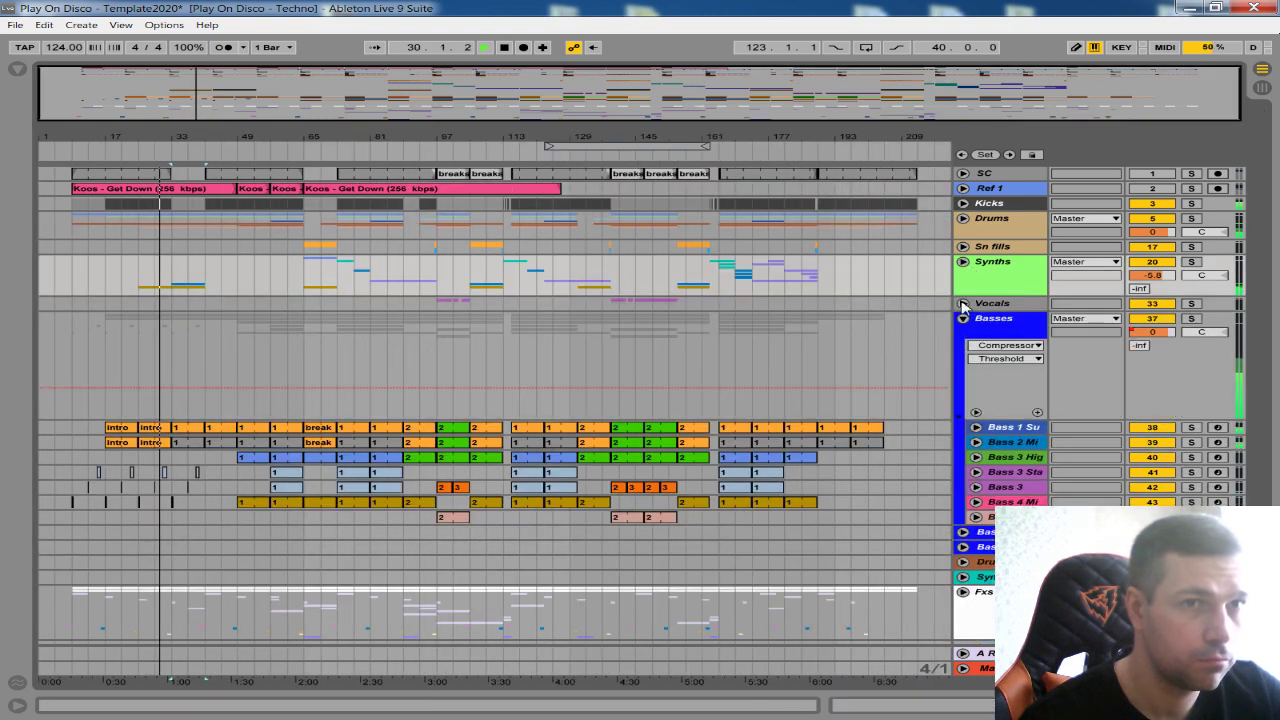
- Show the Basses group's automation lanes and draw the Auto Filter switched on from bar 37 to bar 41
{"action": "left_click", "coordinate": [964, 320]}
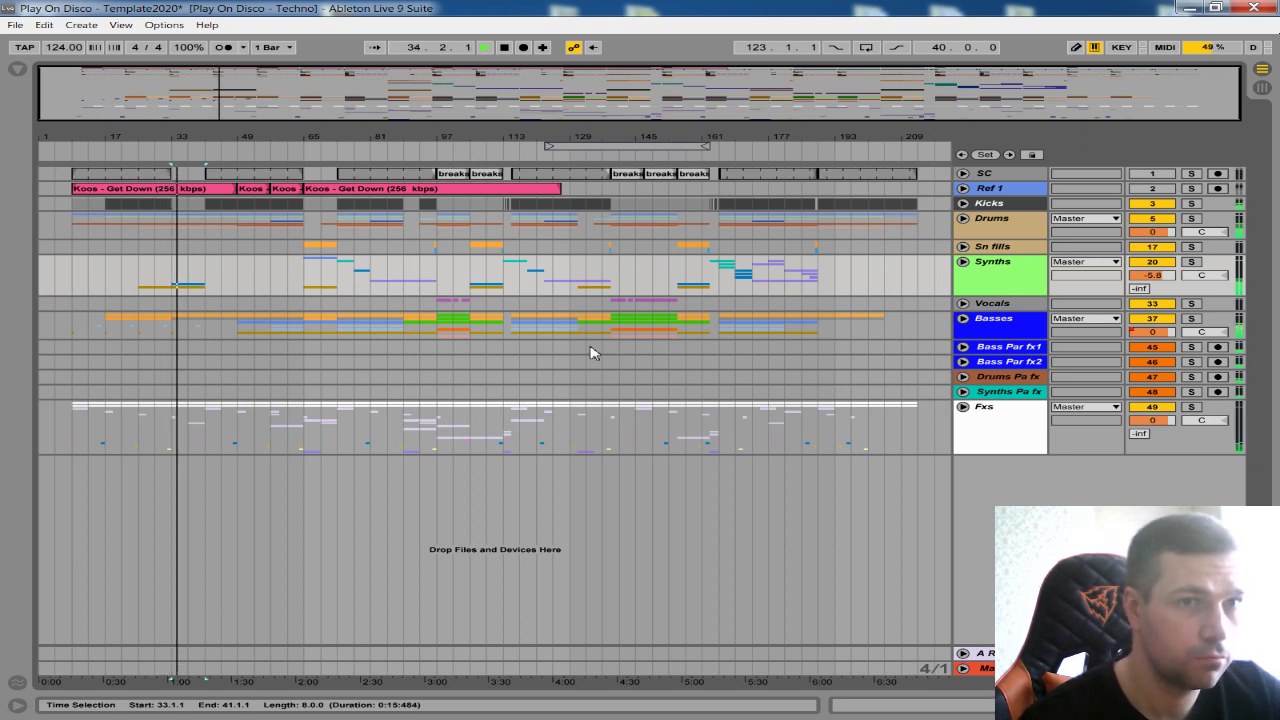
{"action": "left_click", "coordinate": [963, 318]}
{"action": "left_click", "coordinate": [976, 413]}
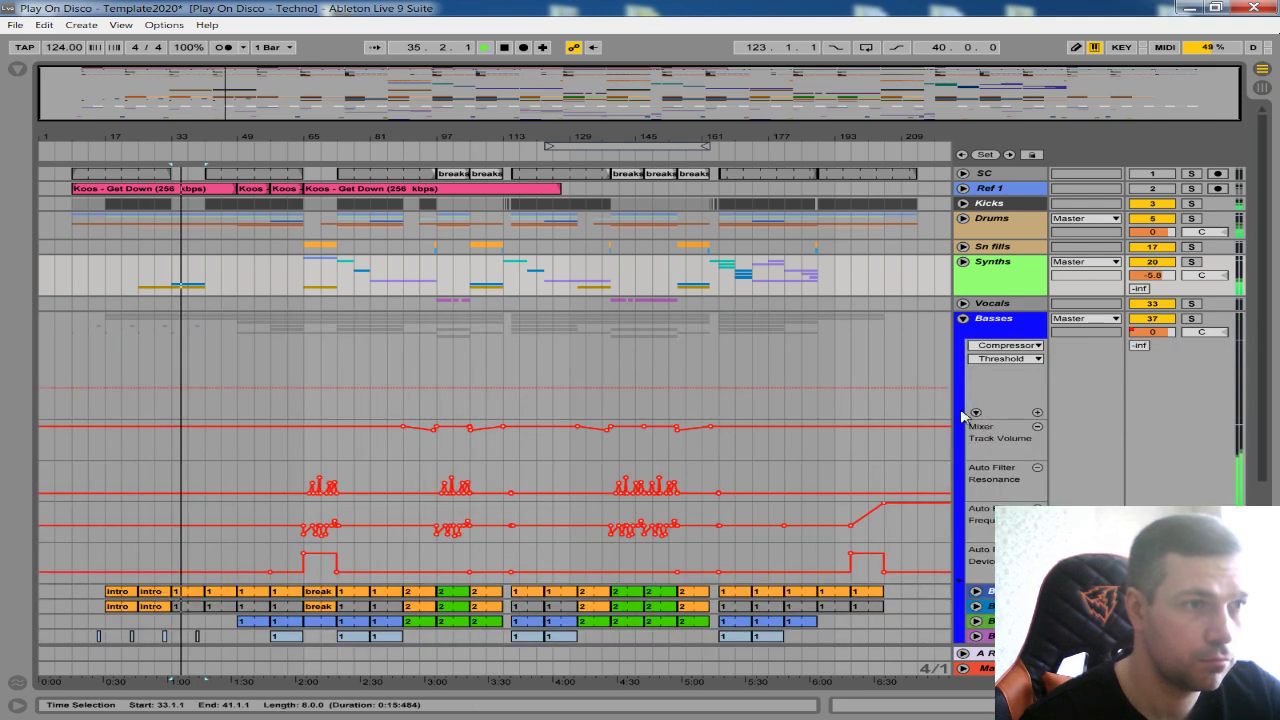
{"action": "left_click", "coordinate": [203, 553]}
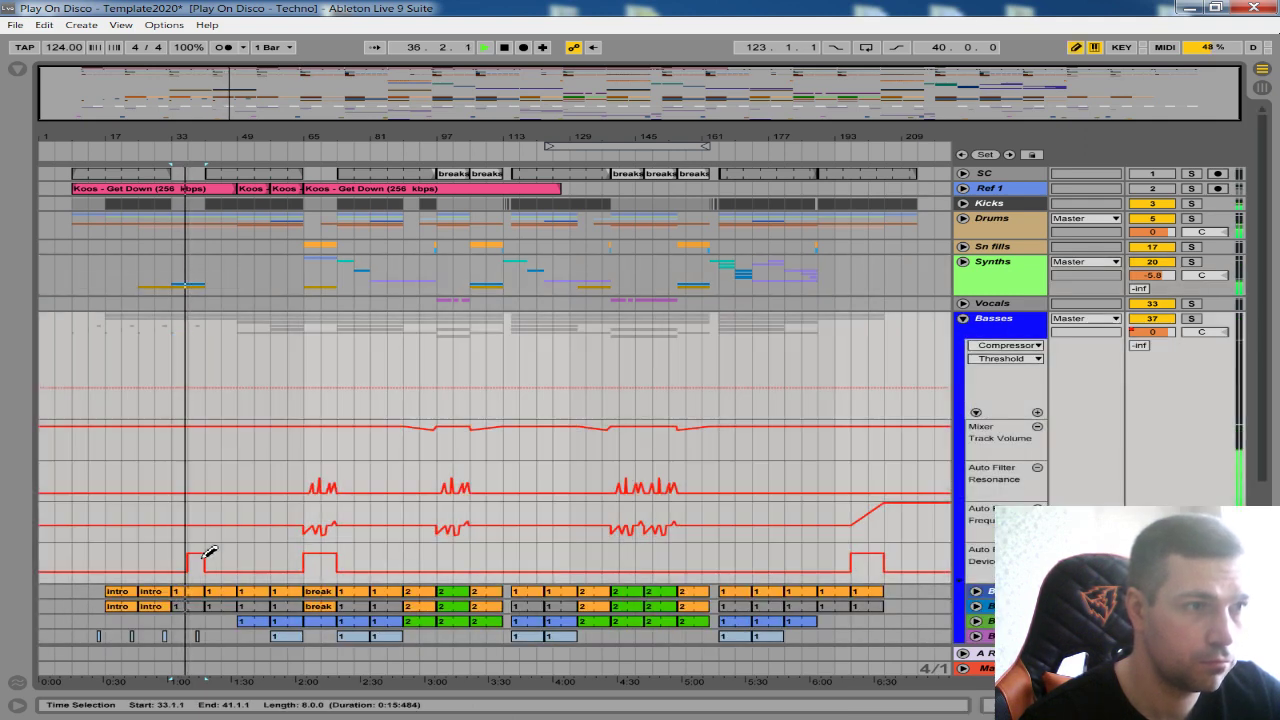
- Copy four bars of the Auto Filter Resonance and Frequency automation from bar 65 to bar 37 on the Basses group
{"action": "left_click_drag", "start_coordinate": [305, 477], "coordinate": [319, 516]}
{"action": "left_click", "coordinate": [190, 477]}
{"action": "key", "text": "ctrl+v"}
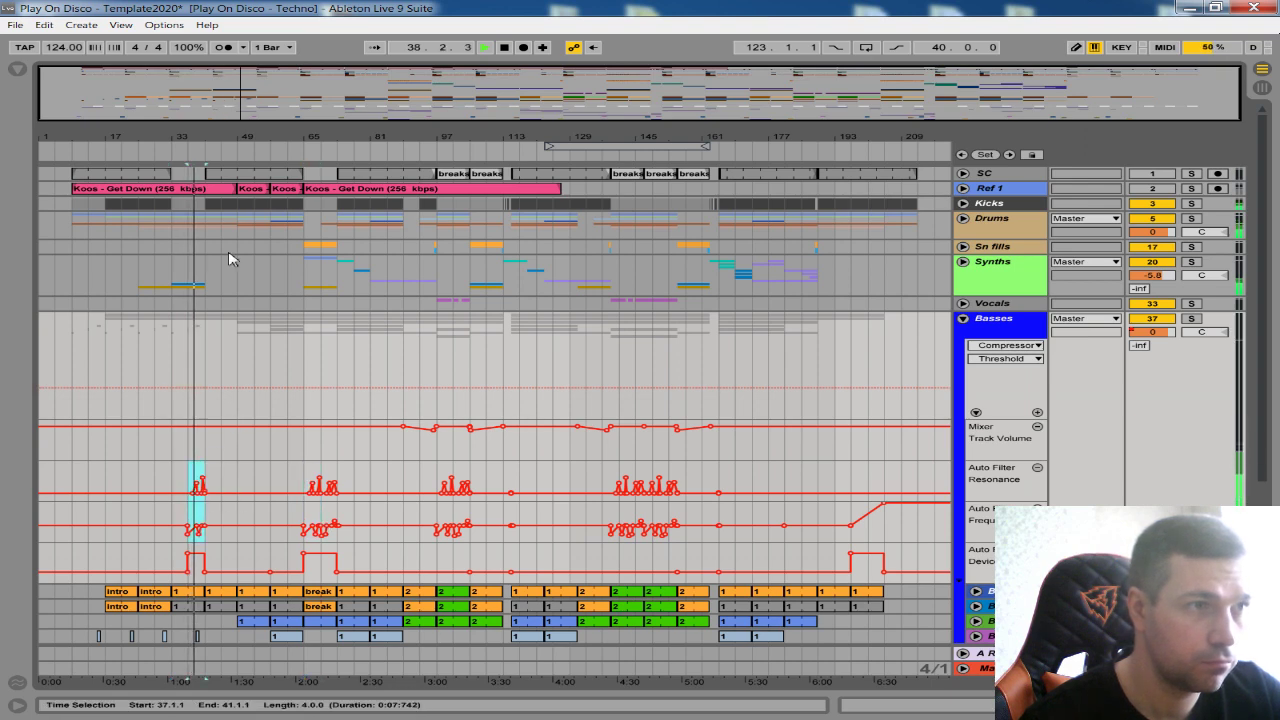
{"action": "left_click_drag", "start_coordinate": [182, 140], "coordinate": [195, 389]}
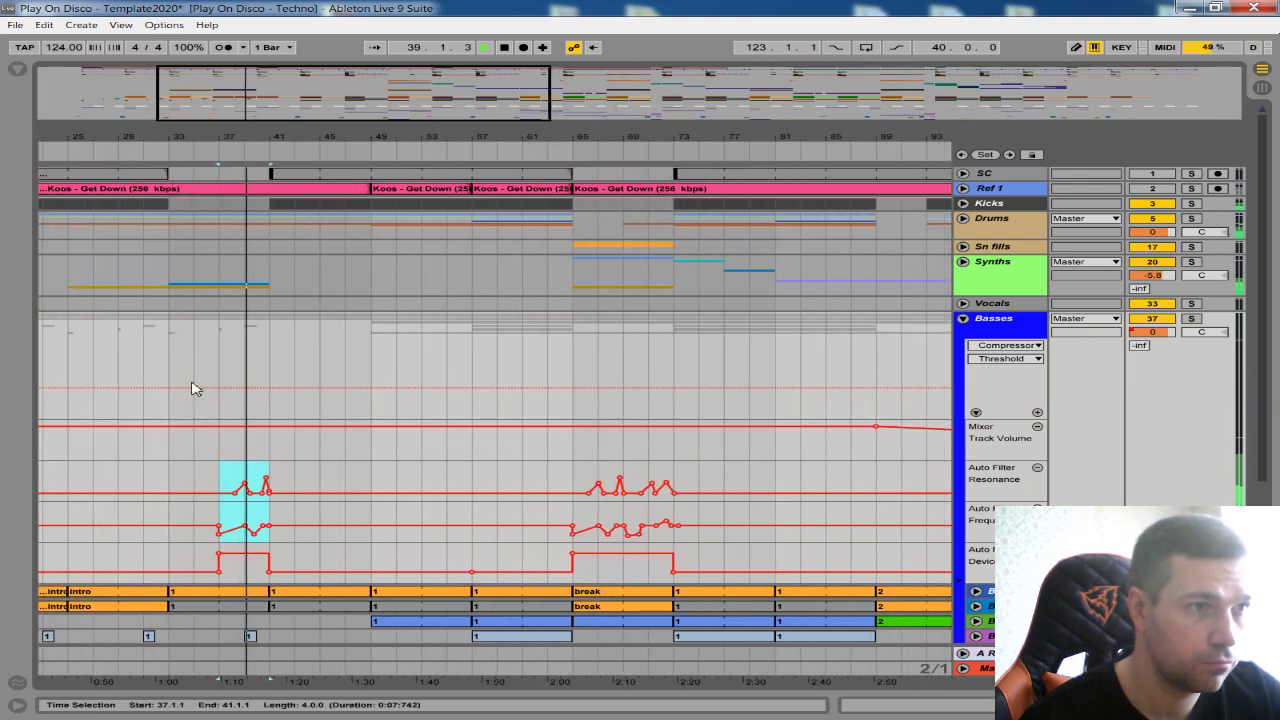
- Play from bar 37 and reshape the Auto Filter Resonance and Frequency breakpoints between bars 37 and 41
{"action": "left_click", "coordinate": [224, 492]}
{"action": "key", "text": "space"}
{"action": "key", "text": "space"}
{"action": "left_click_drag", "start_coordinate": [220, 532], "coordinate": [220, 528]}
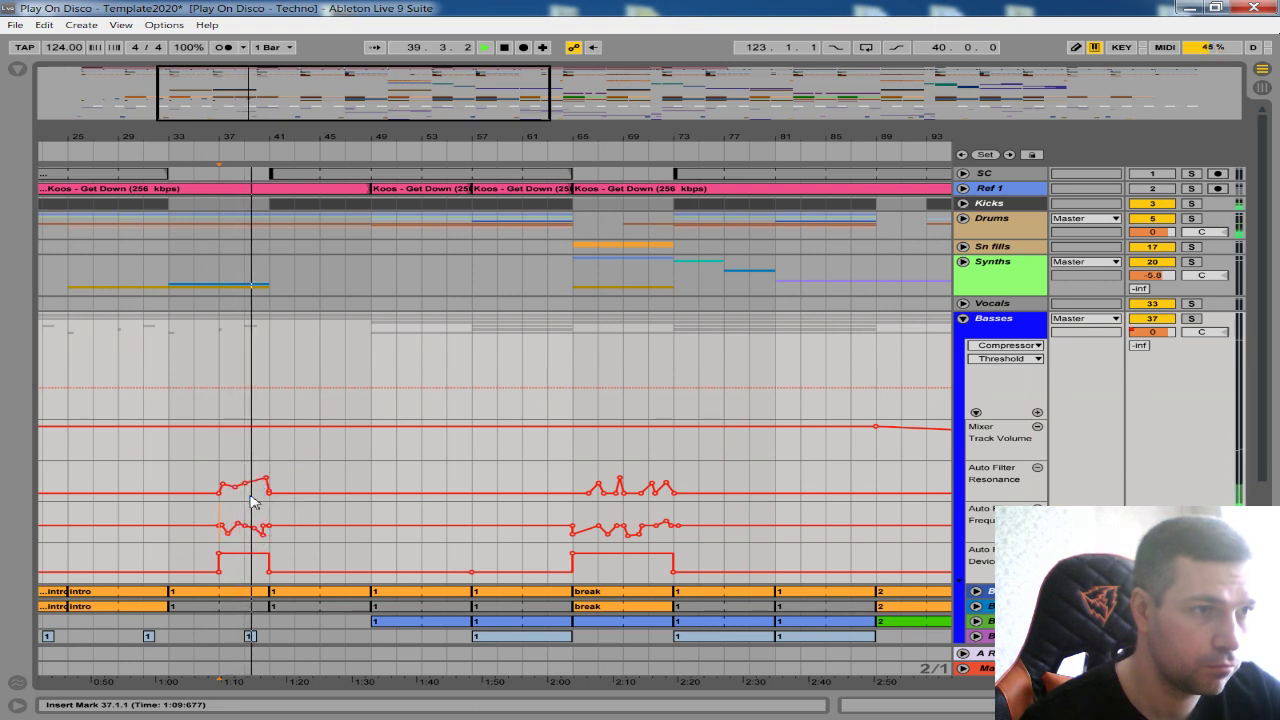
{"action": "left_click_drag", "start_coordinate": [264, 488], "coordinate": [261, 488]}
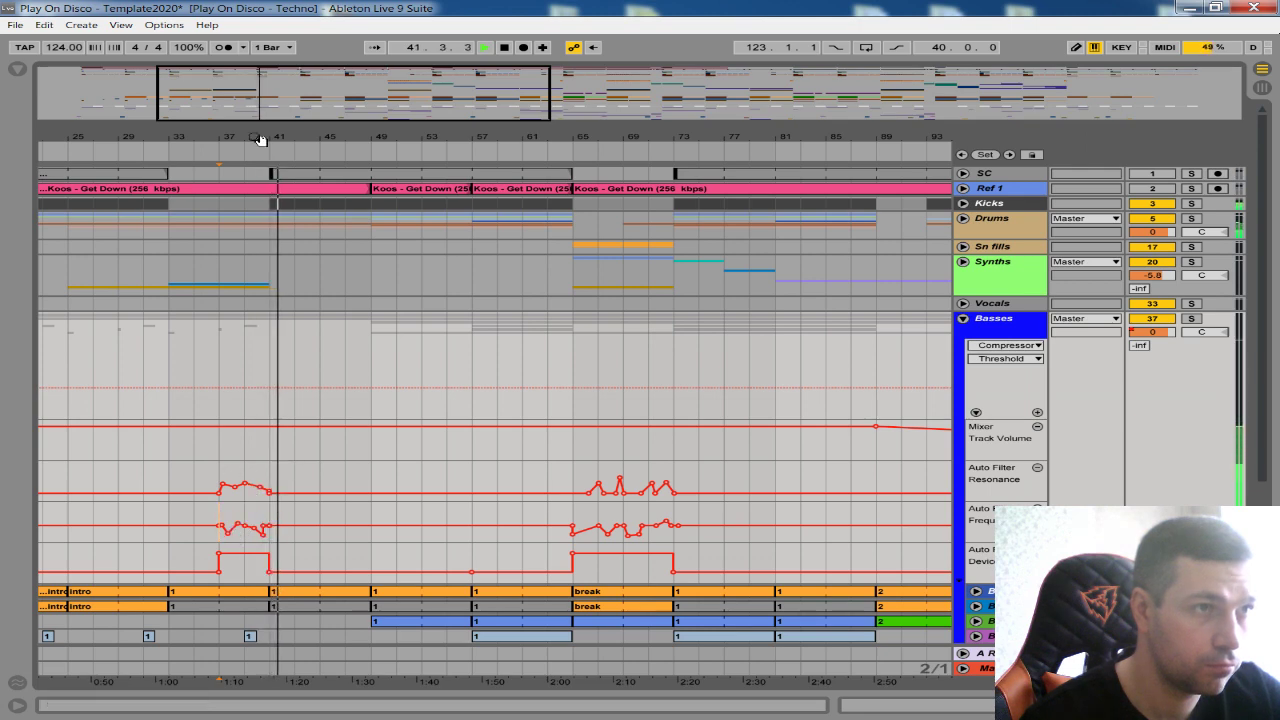
- Hide the Basses automation lanes and play the arrangement from bar 25
{"action": "left_click_drag", "start_coordinate": [260, 139], "coordinate": [262, 112]}
{"action": "left_click", "coordinate": [976, 412]}
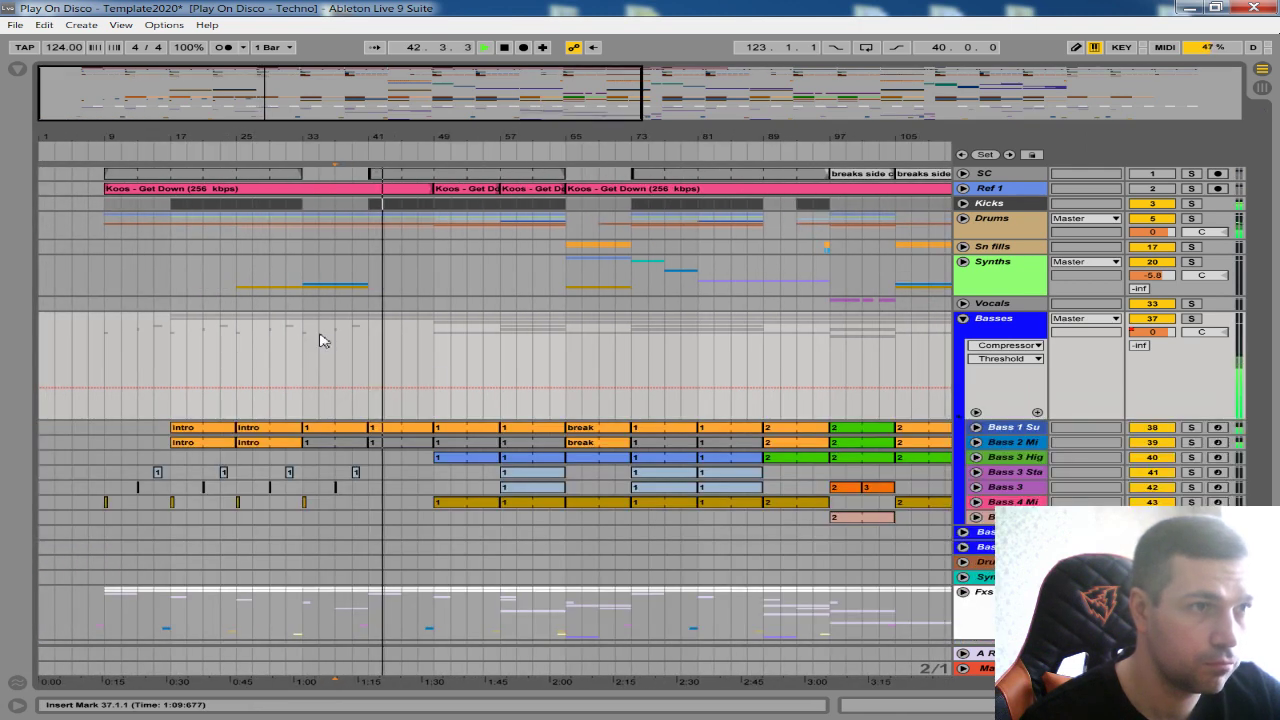
{"action": "left_click", "coordinate": [243, 331]}
{"action": "key", "text": "space"}
{"action": "key", "text": "space"}
{"action": "left_click_drag", "start_coordinate": [288, 139], "coordinate": [290, 108]}
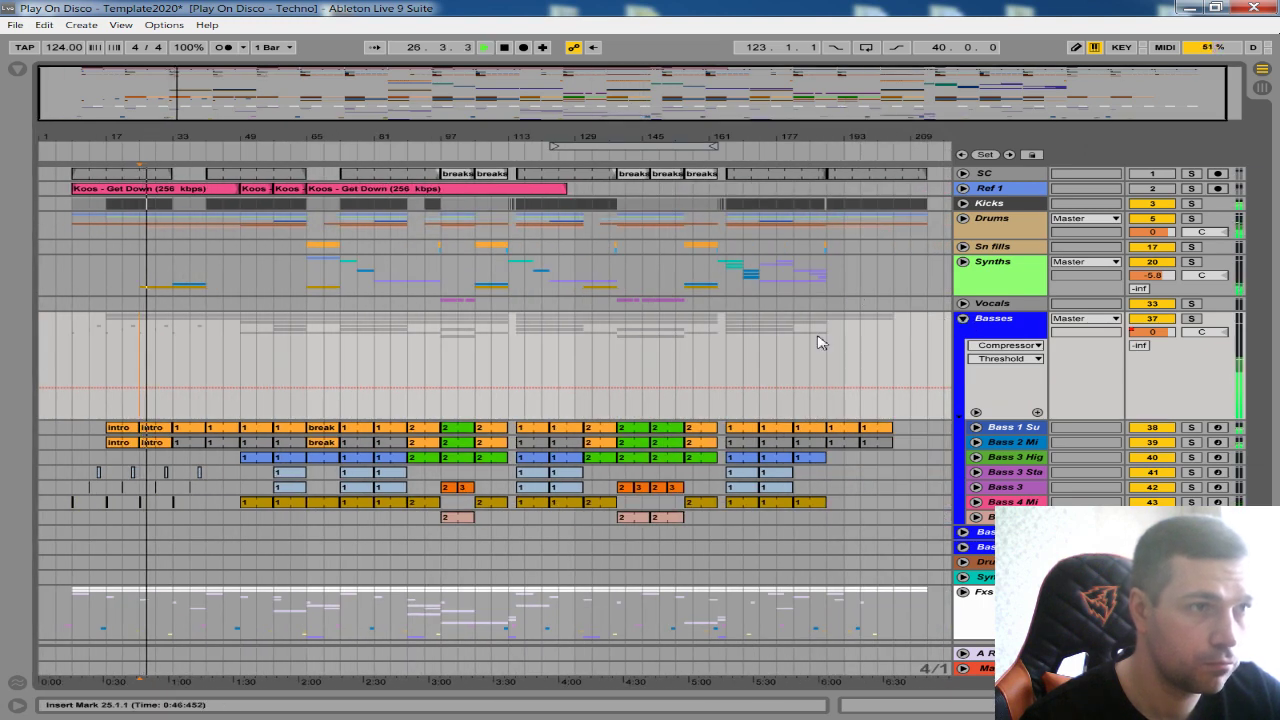
- Show the Basses automation lanes and recolour the bar 33 clips on Bass 1 Sub and Bass 2 Mid near-white
{"action": "left_click", "coordinate": [976, 412]}
{"action": "scroll", "coordinate": [205, 530], "scroll_direction": "down", "scroll_amount": 1}
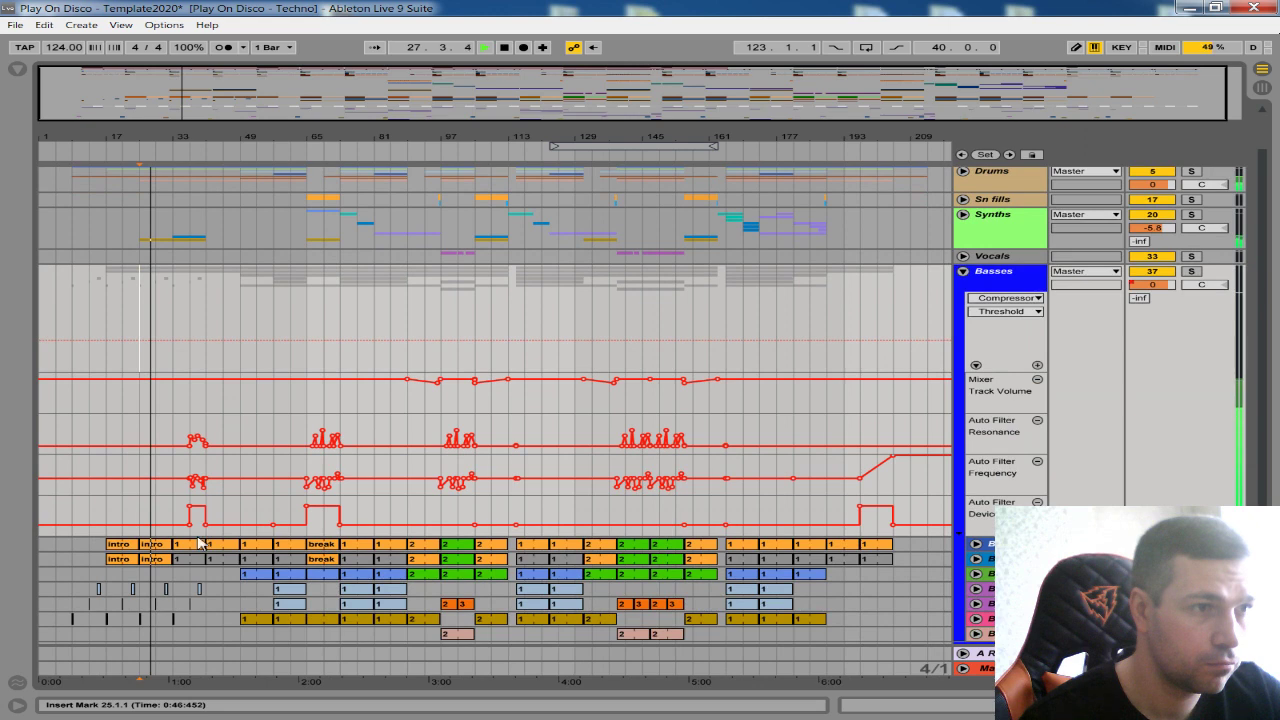
{"action": "left_click", "coordinate": [200, 576]}
{"action": "right_click", "coordinate": [190, 546]}
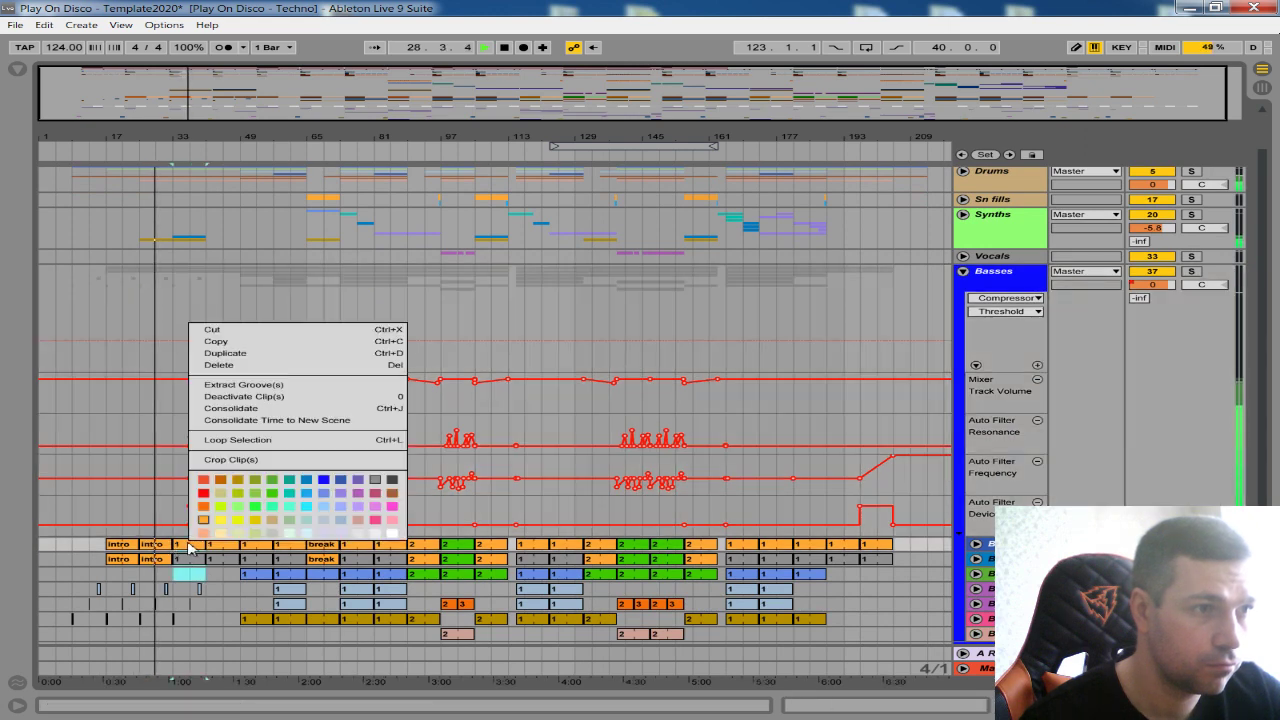
{"action": "left_click", "coordinate": [343, 532]}
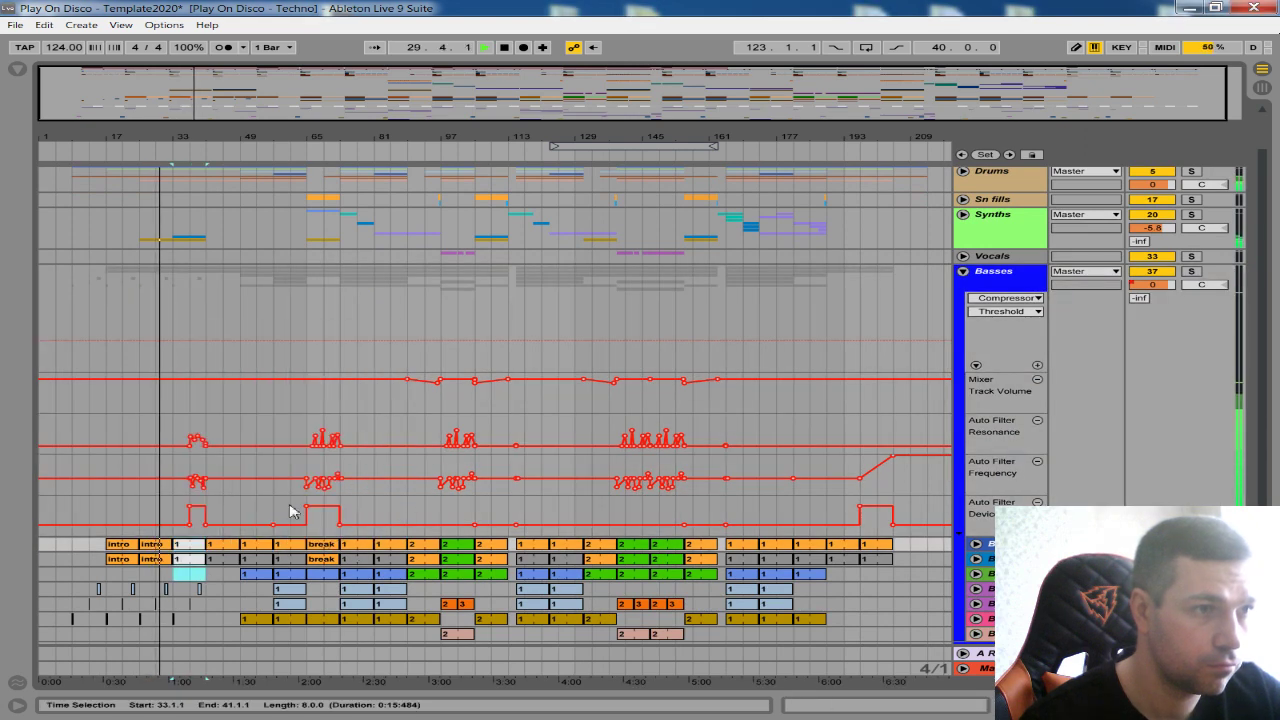
- Recolour the bar 65 break clips on the first three bass tracks near-white
{"action": "left_click", "coordinate": [316, 545]}
{"action": "right_click", "coordinate": [317, 545]}
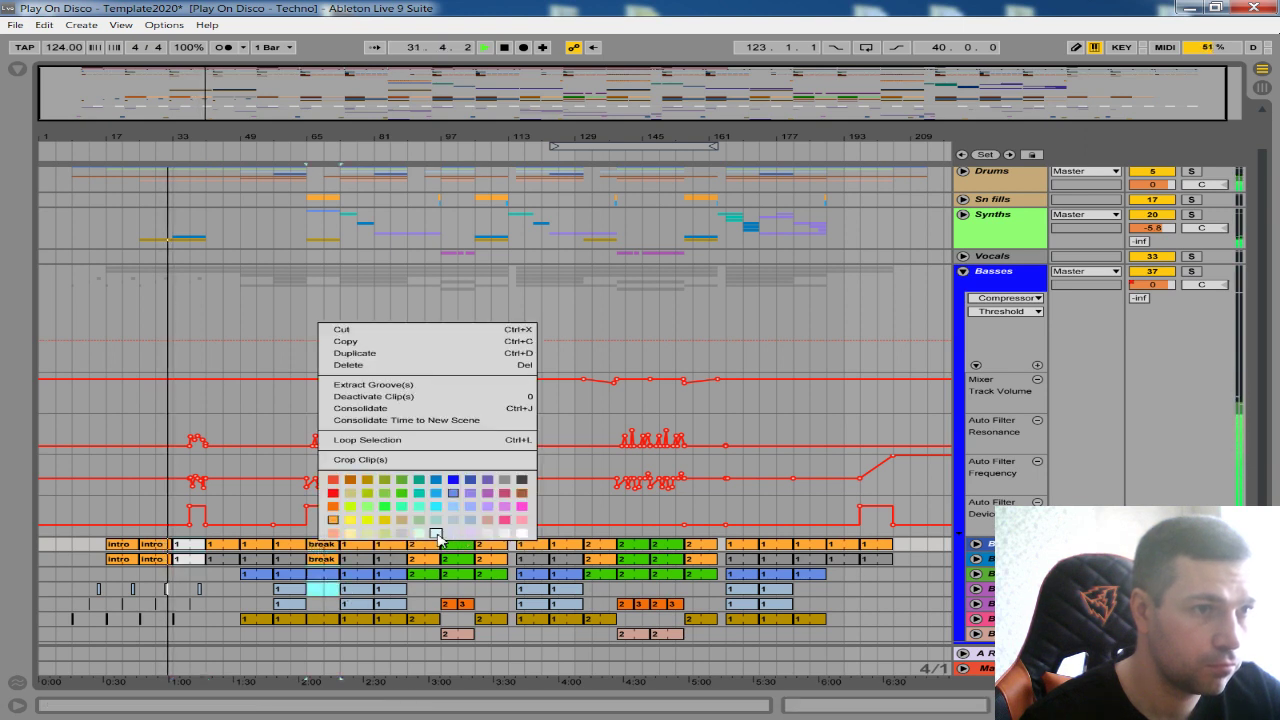
{"action": "left_click", "coordinate": [437, 535]}
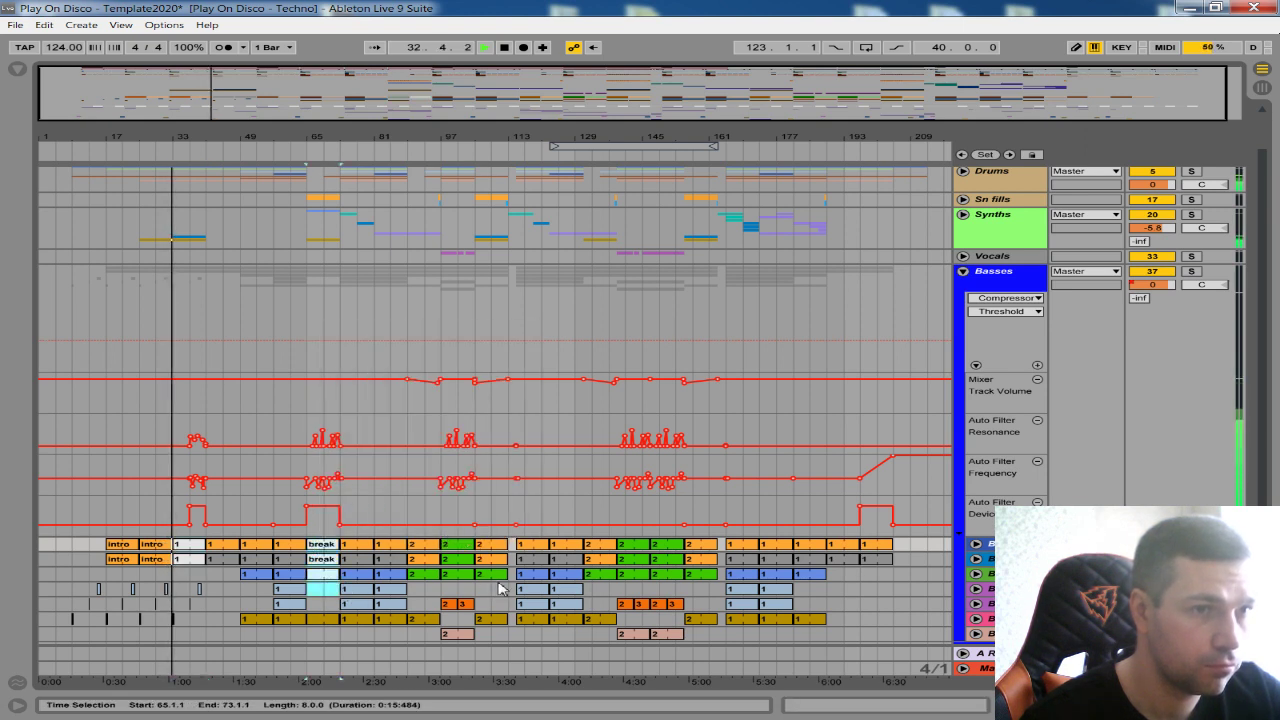
{"action": "scroll", "coordinate": [590, 436], "scroll_direction": "up", "scroll_amount": 1}
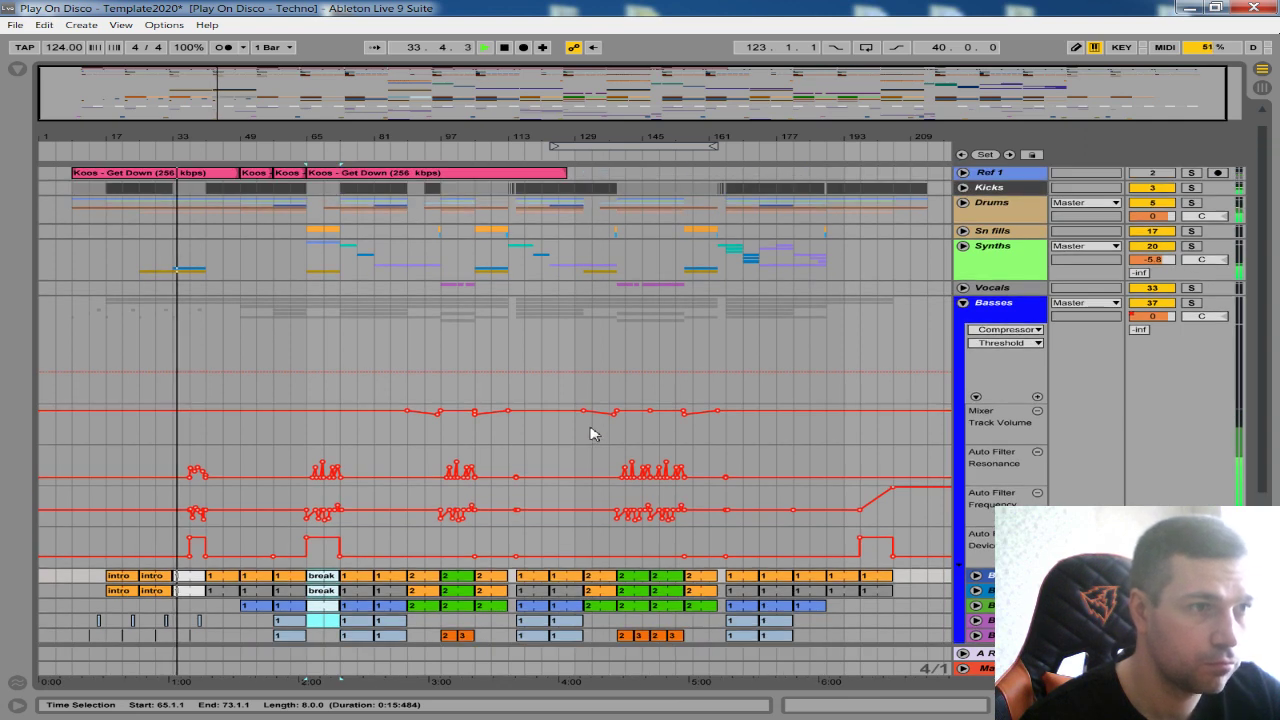
{"action": "scroll", "coordinate": [610, 463], "scroll_direction": "up", "scroll_amount": 1}
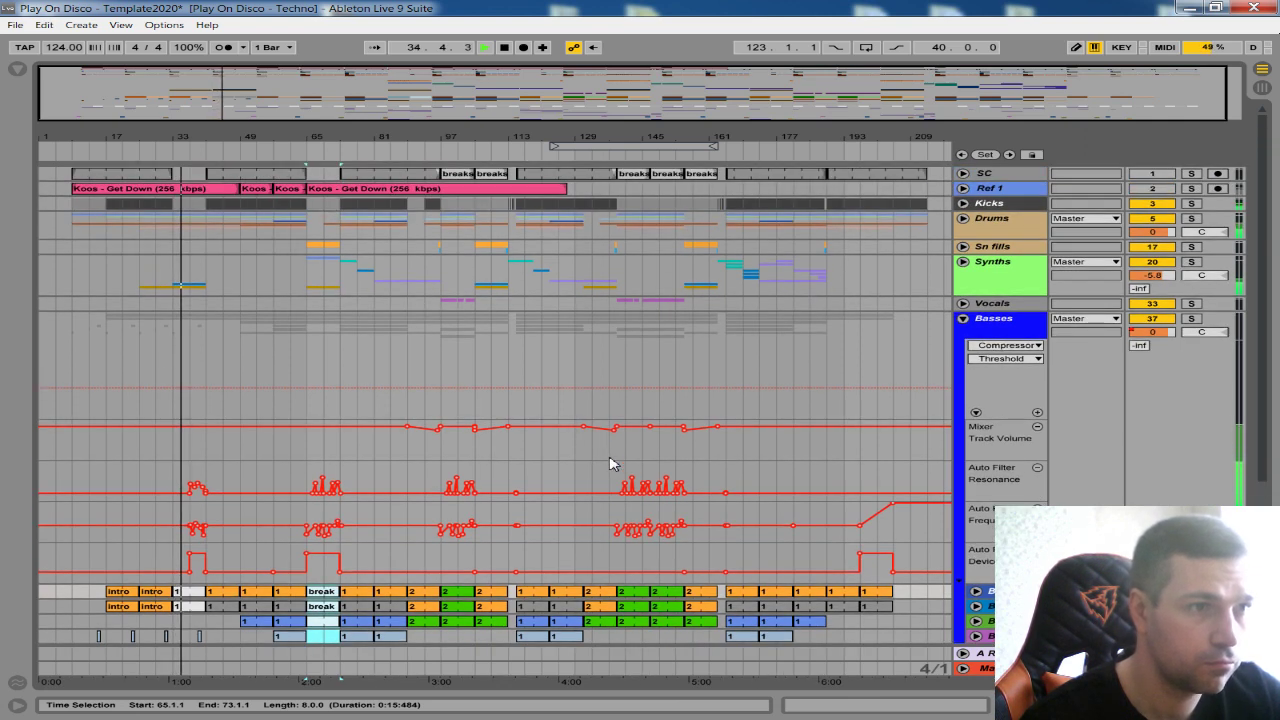
{"action": "scroll", "coordinate": [610, 463], "scroll_direction": "down", "scroll_amount": 2}
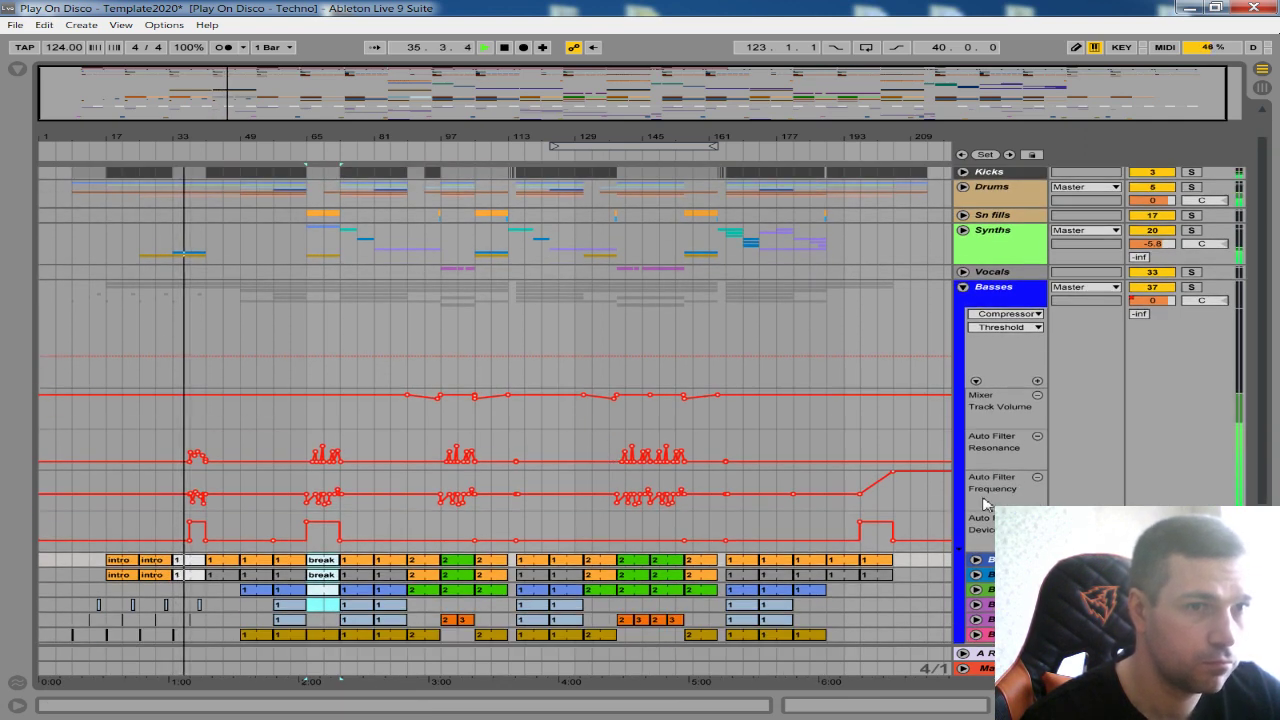
- Recolour the bar 197 clips on the first two bass tracks near-white and fold the Basses group
{"action": "left_click", "coordinate": [878, 590]}
{"action": "right_click", "coordinate": [878, 590]}
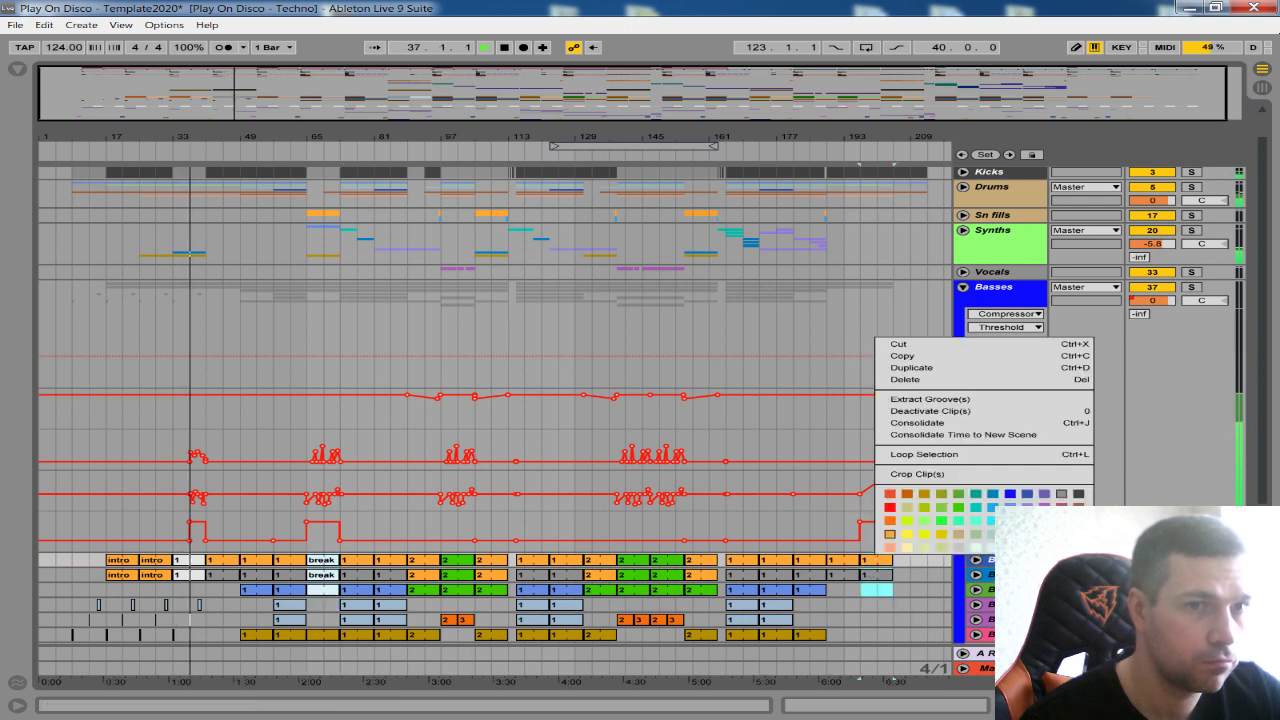
{"action": "left_click", "coordinate": [931, 549]}
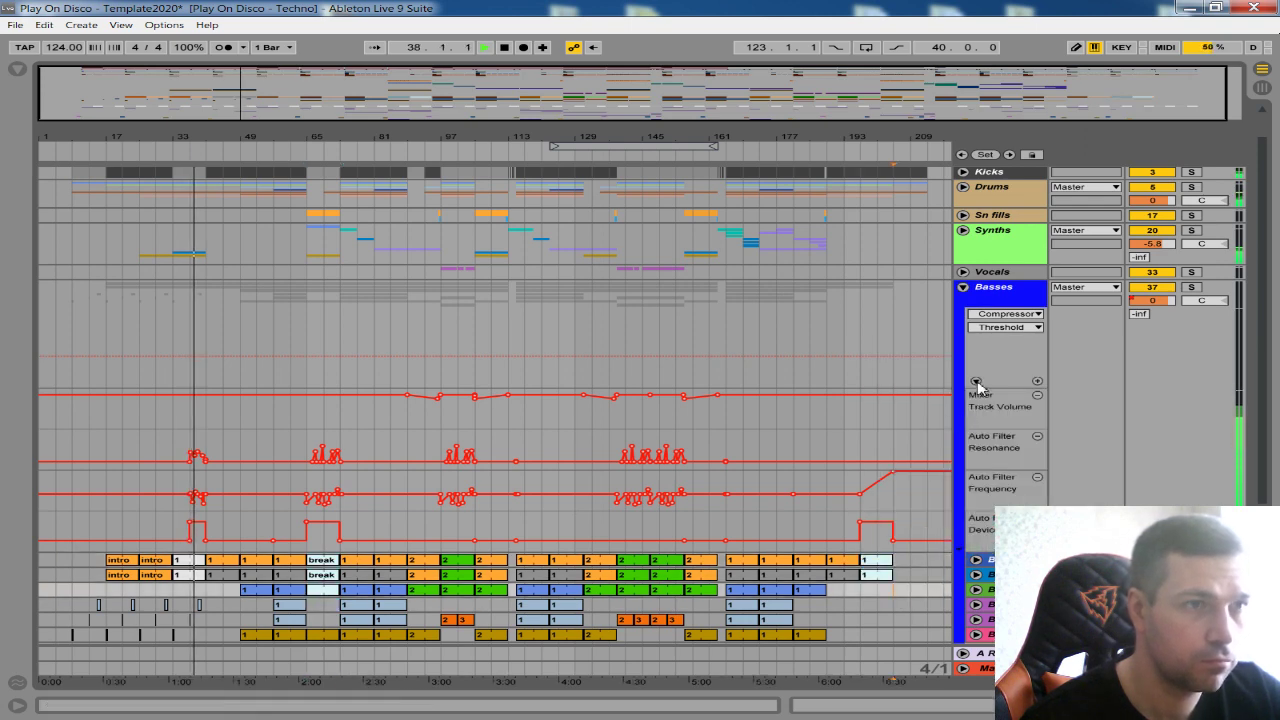
{"action": "scroll", "coordinate": [978, 387], "scroll_direction": "up", "scroll_amount": 1}
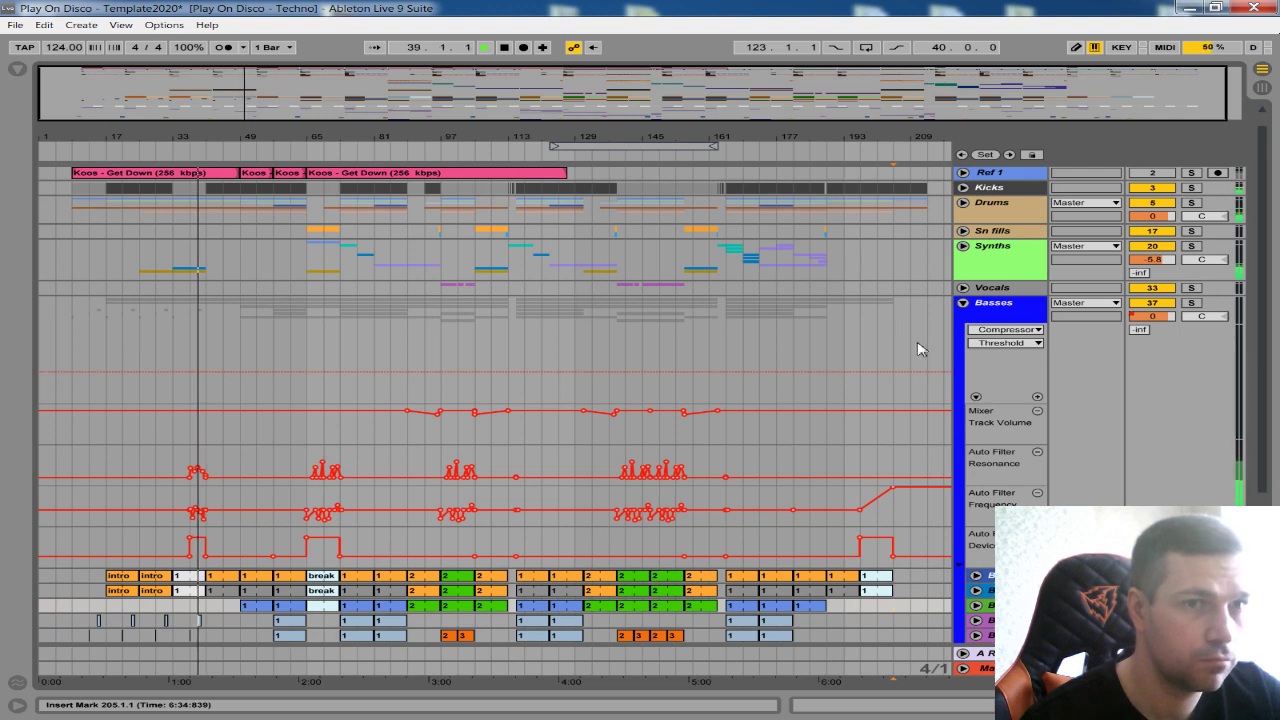
{"action": "left_click", "coordinate": [963, 302]}
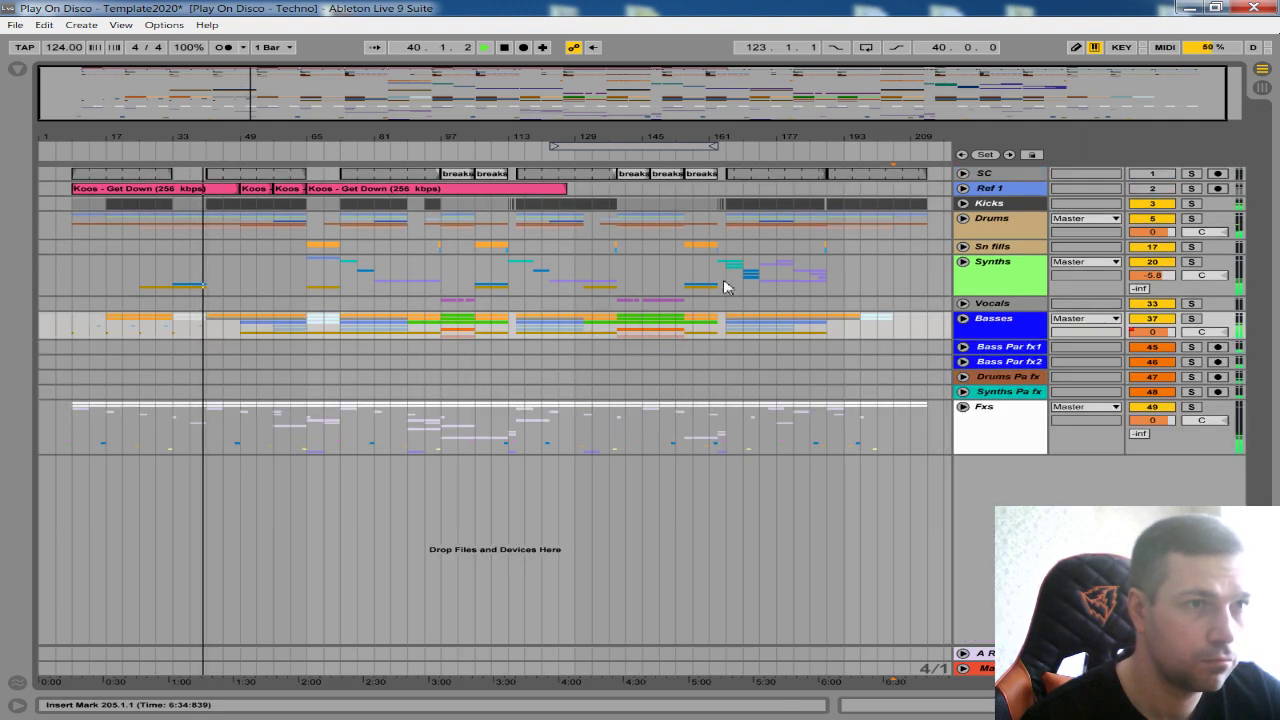
- Unfold the Fxs group and show its Mixer Track Volume automation in its own lane
{"action": "left_click", "coordinate": [963, 407]}
{"action": "scroll", "coordinate": [925, 443], "scroll_direction": "down", "scroll_amount": 1}
{"action": "left_click", "coordinate": [1037, 471]}
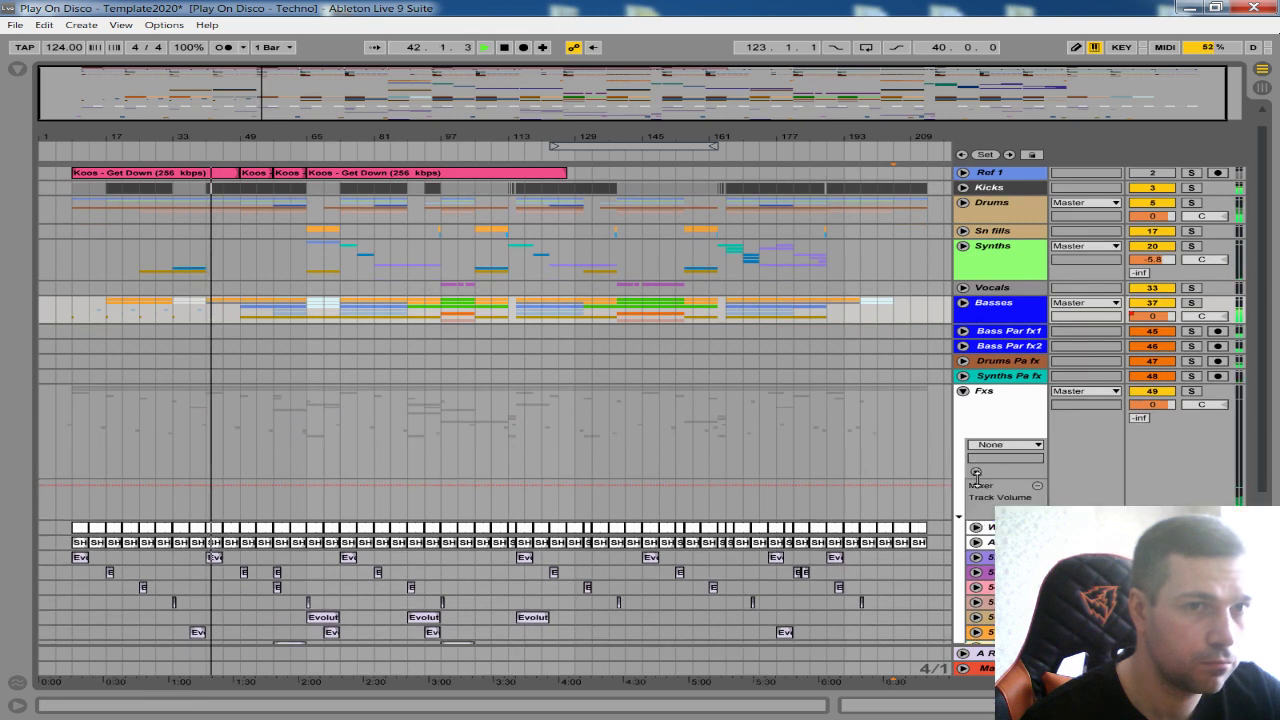
{"action": "left_click", "coordinate": [977, 472]}
{"action": "left_click", "coordinate": [977, 472]}
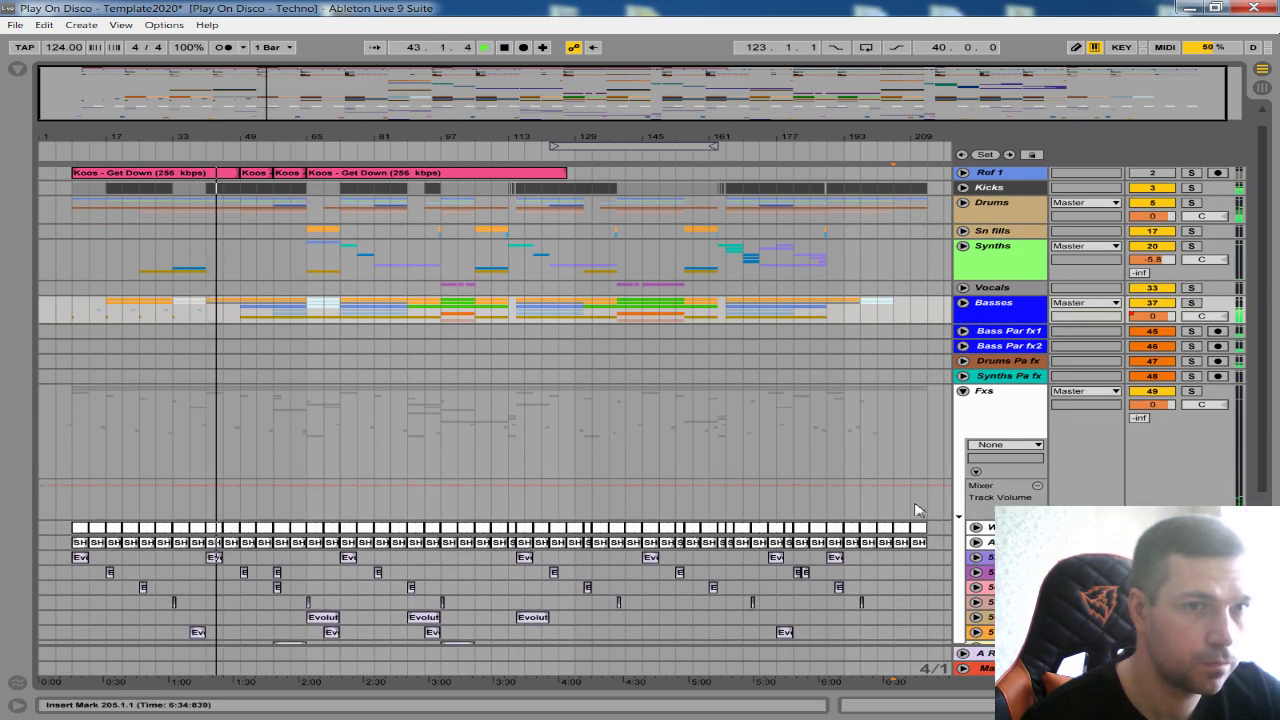
{"action": "left_click_drag", "start_coordinate": [174, 502], "coordinate": [202, 503]}
{"action": "mouse_move", "coordinate": [186, 486]}
{"action": "left_mouse_down"}
{"action": "mouse_move", "coordinate": [177, 501]}
{"action": "mouse_move", "coordinate": [203, 500]}
{"action": "mouse_move", "coordinate": [187, 492]}
{"action": "left_mouse_up"}
{"action": "key", "text": "ctrl+z"}
- Add an Fxs Track Volume dip at bar 33 that ramps back up by bar 41, and copy it to bar 65
{"action": "left_click", "coordinate": [178, 501]}
{"action": "left_click", "coordinate": [204, 492]}
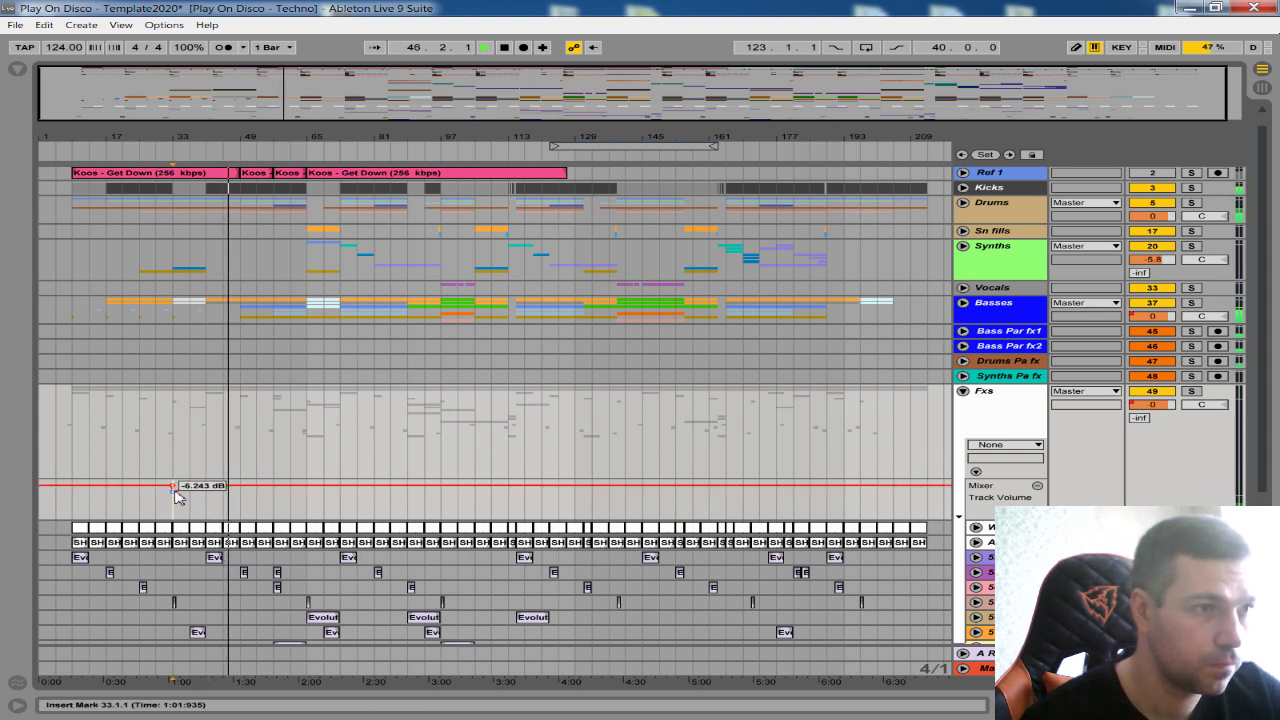
{"action": "left_click_drag", "start_coordinate": [205, 503], "coordinate": [174, 503]}
{"action": "key", "text": "ctrl+c"}
{"action": "left_click", "coordinate": [306, 507]}
{"action": "key", "text": "ctrl+v"}
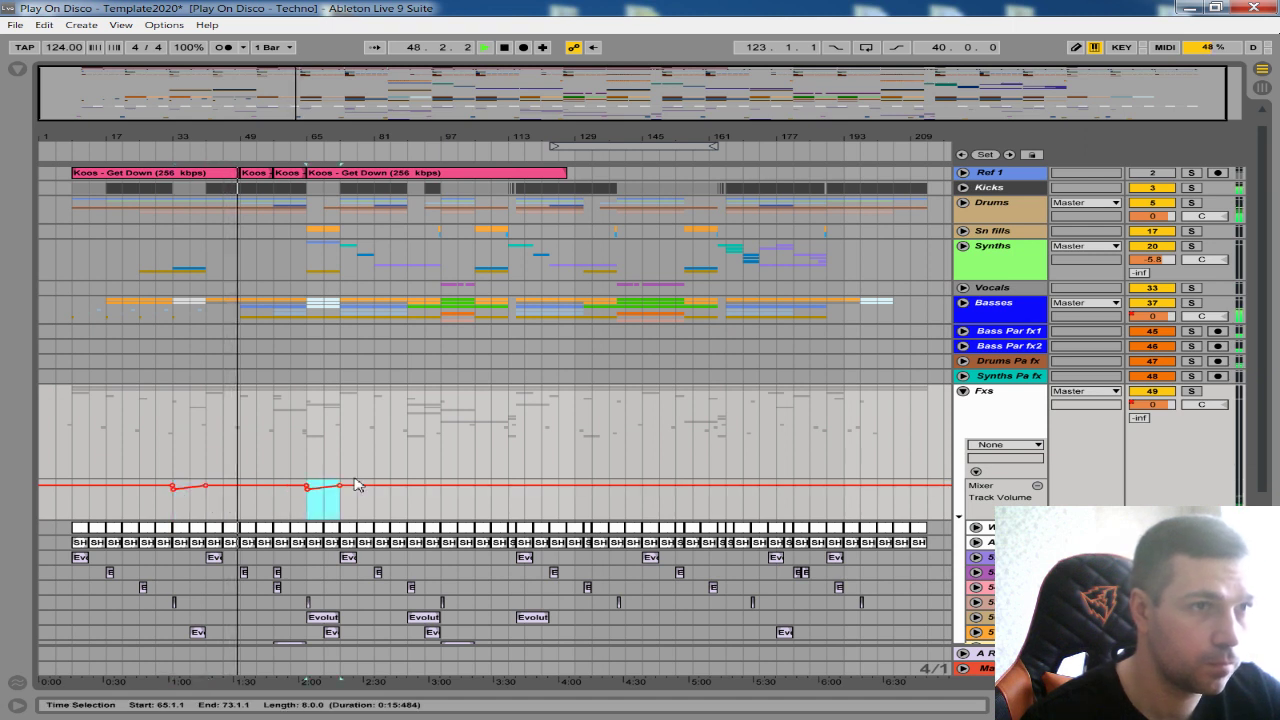
- Paste the eight-bar volume dip at bars 105, 97 and 89 of the Fxs Track Volume lane
{"action": "left_click", "coordinate": [474, 506]}
{"action": "key", "text": "ctrl+v"}
{"action": "left_click", "coordinate": [491, 430]}
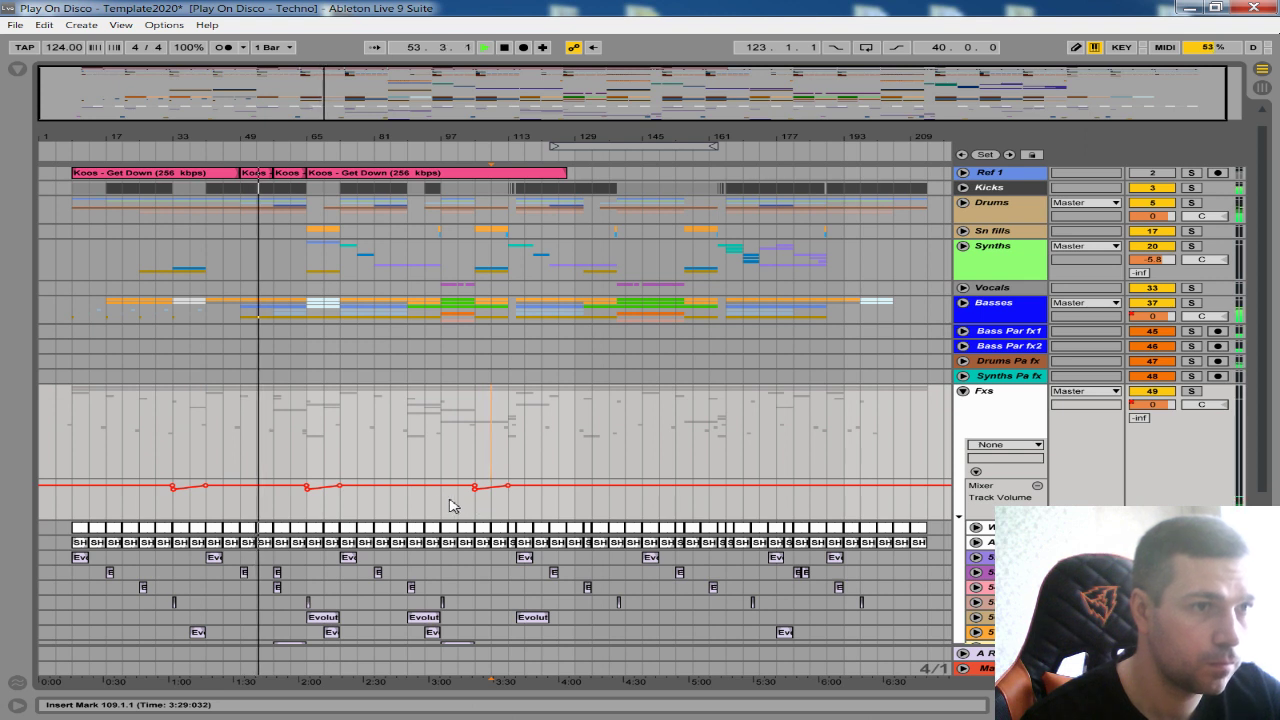
{"action": "key", "text": "ctrl+v"}
{"action": "left_click", "coordinate": [408, 515]}
{"action": "key", "text": "ctrl+v"}
{"action": "left_click", "coordinate": [446, 511]}
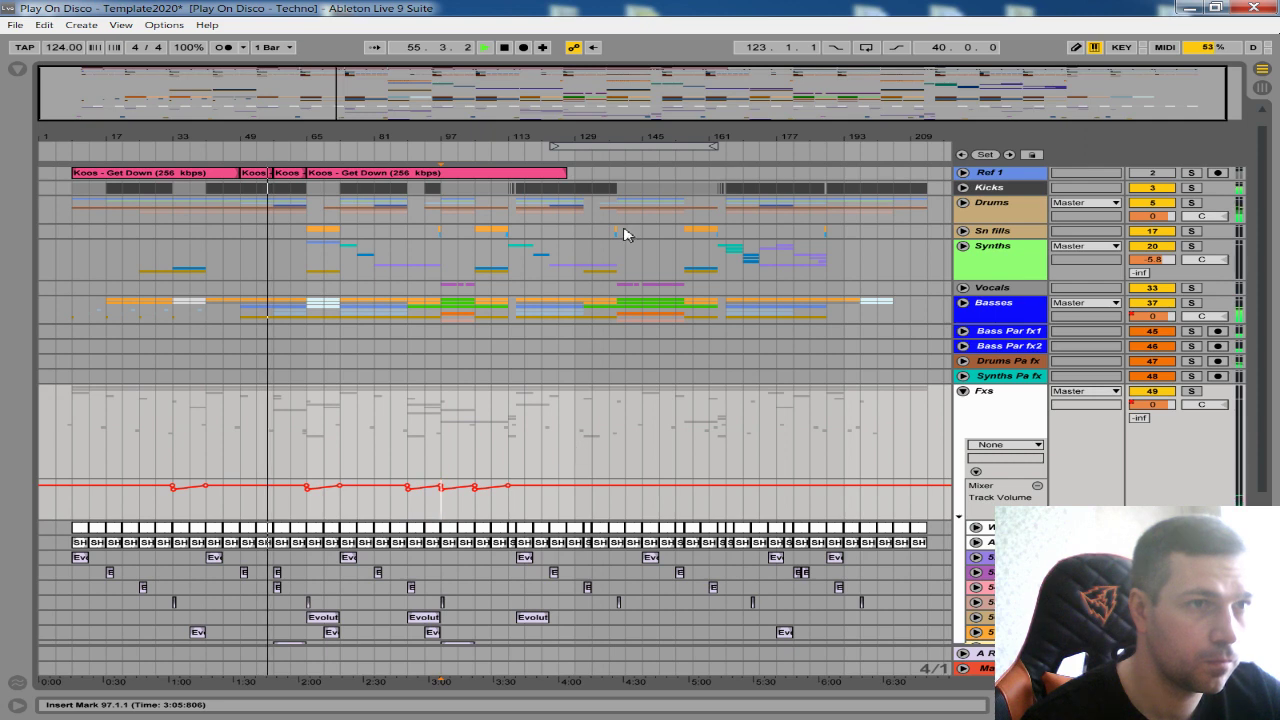
- Play the arrangement from bar 65 to hear the Fxs volume dip
{"action": "left_click_drag", "start_coordinate": [606, 134], "coordinate": [587, 154]}
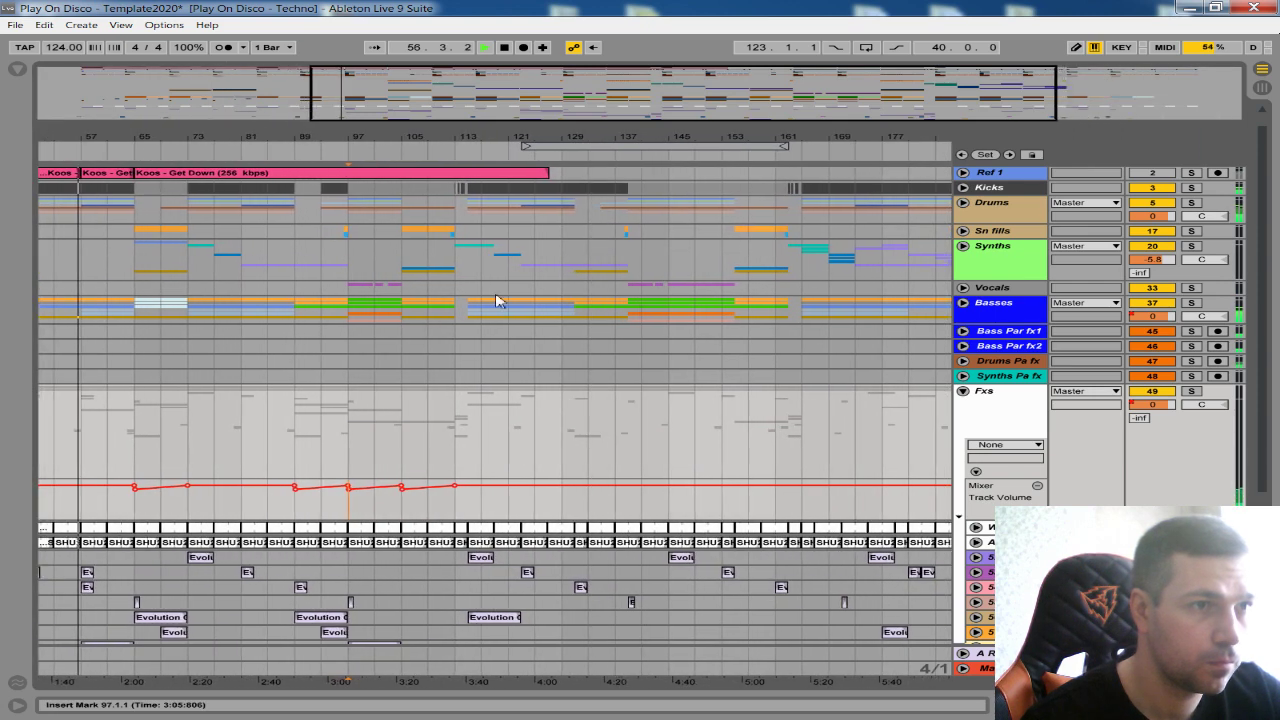
{"action": "left_click", "coordinate": [137, 364]}
{"action": "left_click_drag", "start_coordinate": [194, 139], "coordinate": [333, 116]}
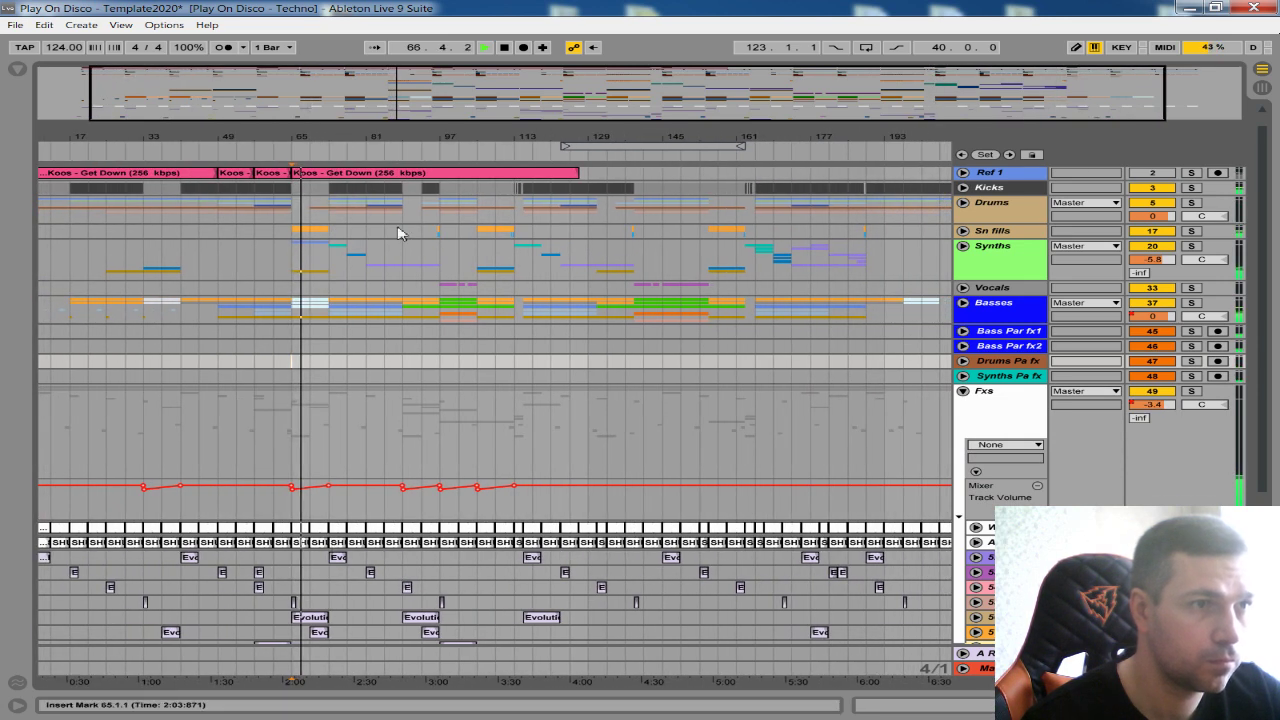
- Examine the device chain of the Synths group and hide the device view again
{"action": "scroll", "coordinate": [449, 368], "scroll_direction": "down", "scroll_amount": 3}
{"action": "scroll", "coordinate": [472, 361], "scroll_direction": "up", "scroll_amount": 1}
{"action": "scroll", "coordinate": [480, 358], "scroll_direction": "down", "scroll_amount": 1}
{"action": "scroll", "coordinate": [692, 302], "scroll_direction": "up", "scroll_amount": 2}
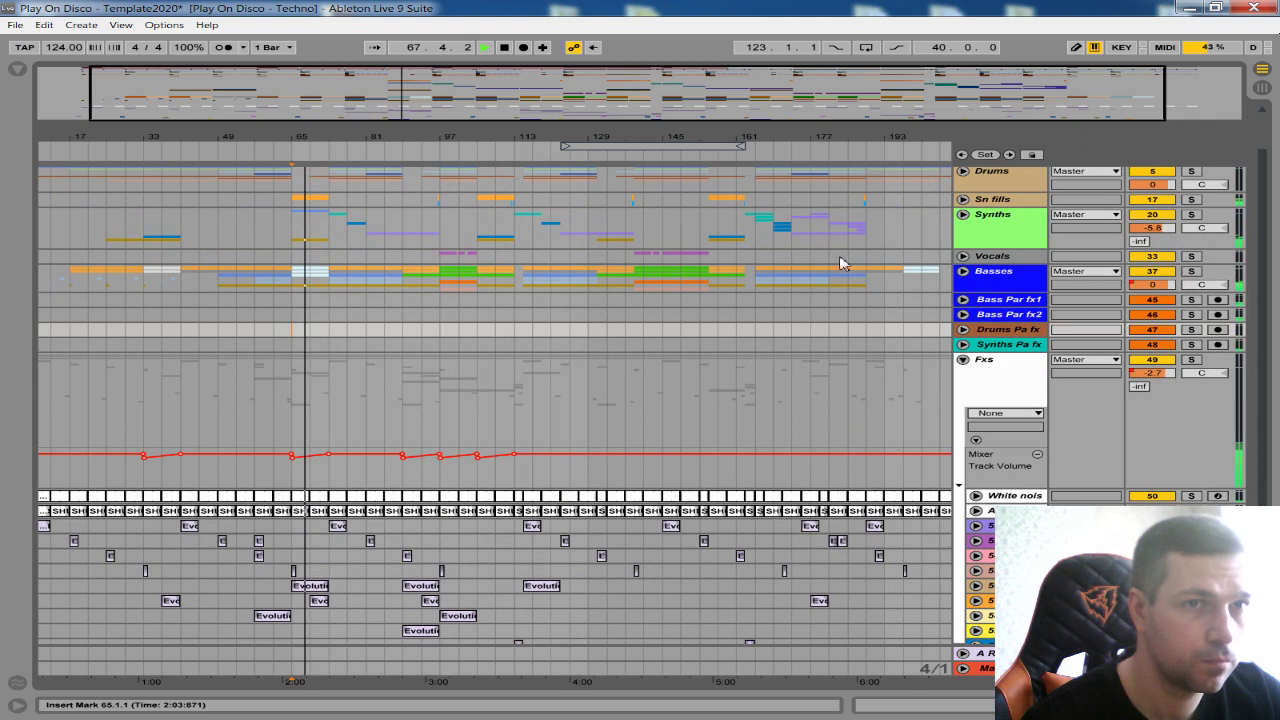
{"action": "left_click", "coordinate": [1017, 247]}
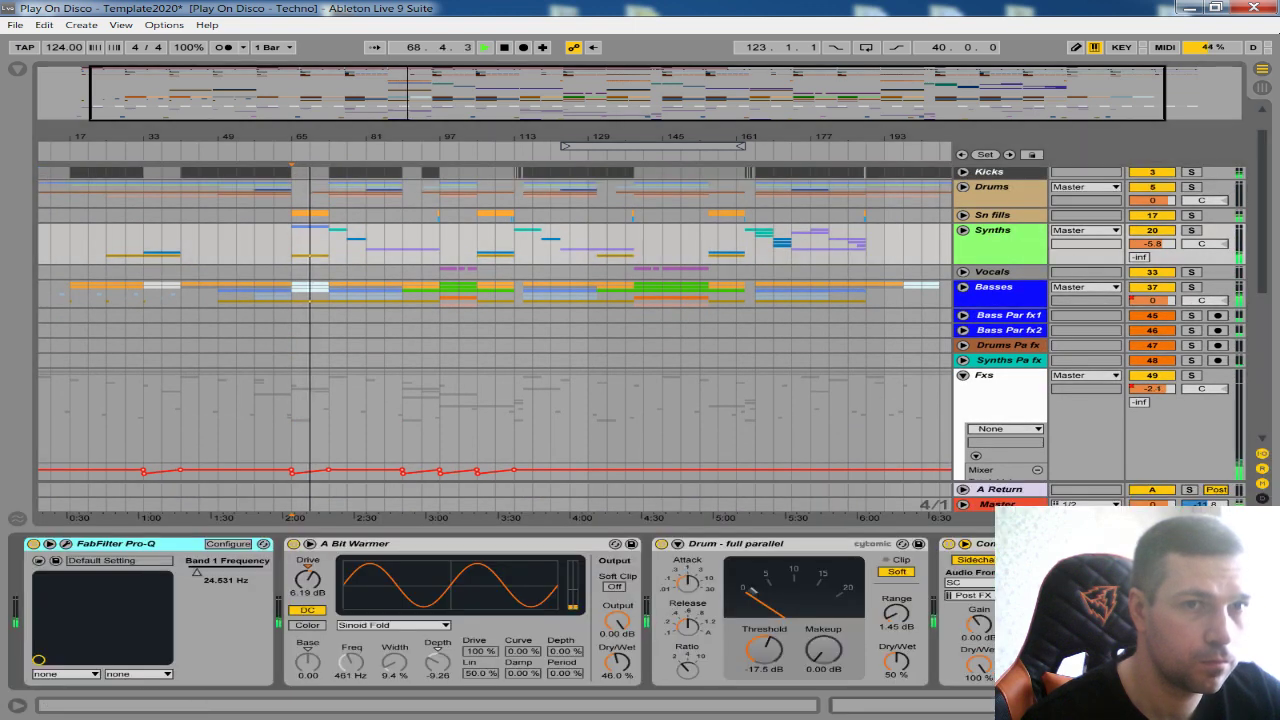
{"action": "scroll", "coordinate": [1040, 615], "scroll_direction": "down", "scroll_amount": 4}
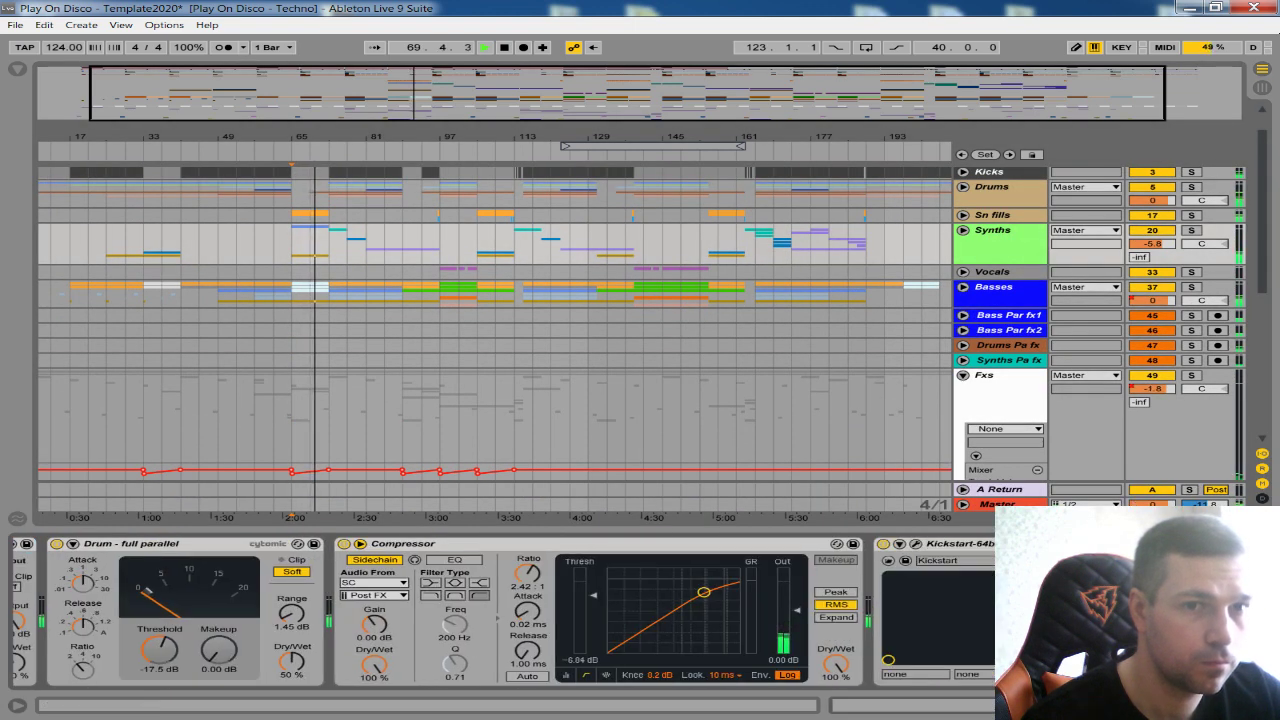
{"action": "scroll", "coordinate": [500, 610], "scroll_direction": "up", "scroll_amount": 4}
{"action": "left_click", "coordinate": [1262, 705]}
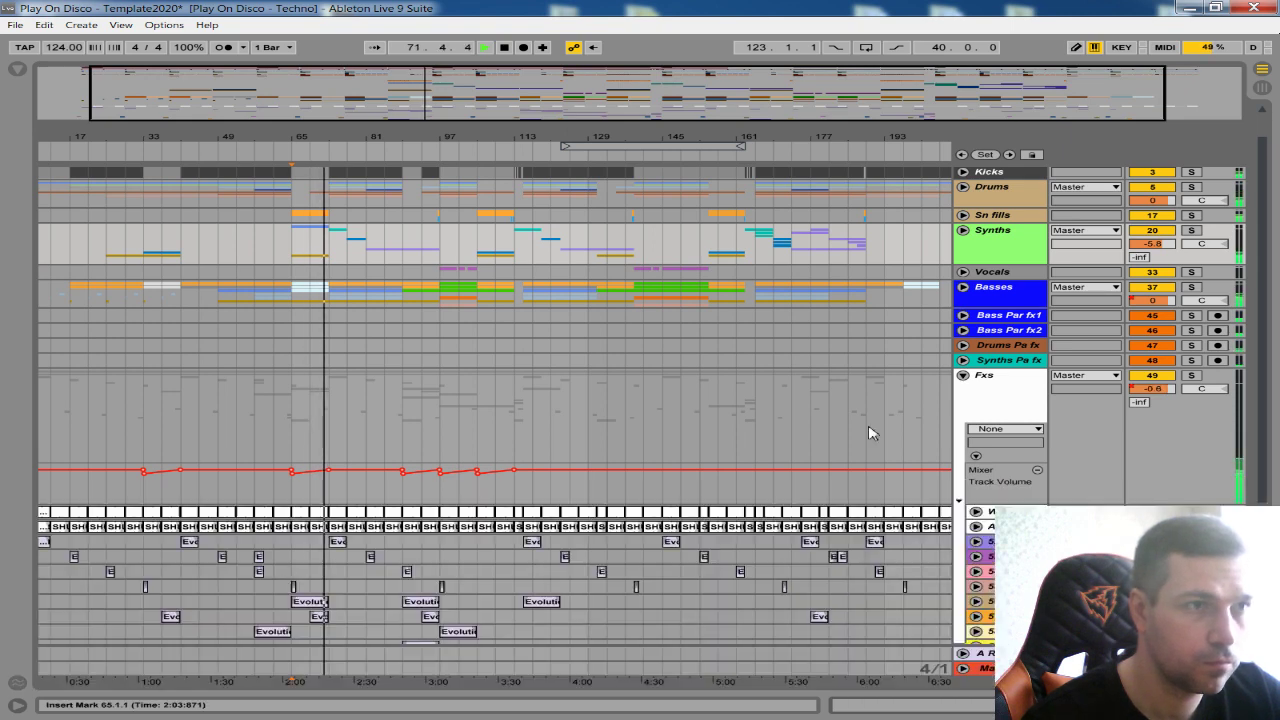
{"action": "mouse_move", "coordinate": [356, 138]}
{"action": "left_mouse_down"}
{"action": "mouse_move", "coordinate": [343, 158]}
{"action": "mouse_move", "coordinate": [361, 115]}
{"action": "left_mouse_up"}
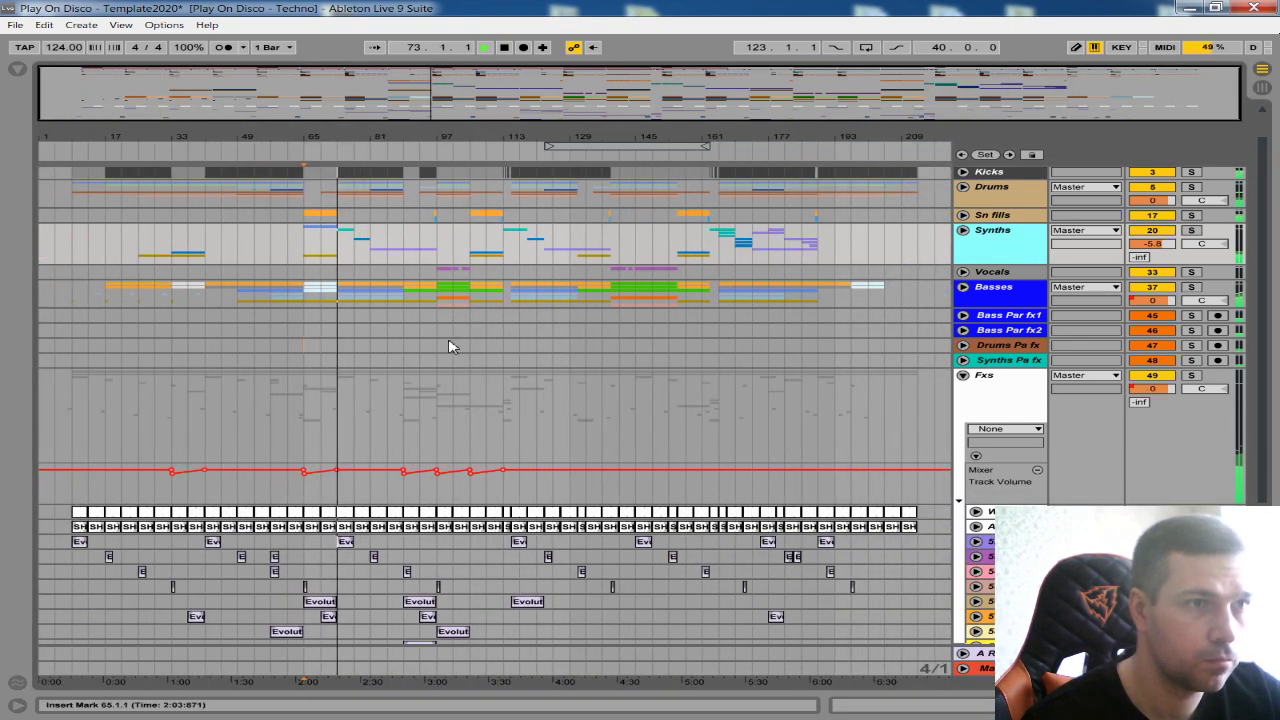
- Remove the low Fxs Track Volume breakpoint at bar 89 and play from bar 97
{"action": "scroll", "coordinate": [453, 188], "scroll_direction": "up", "scroll_amount": 3}
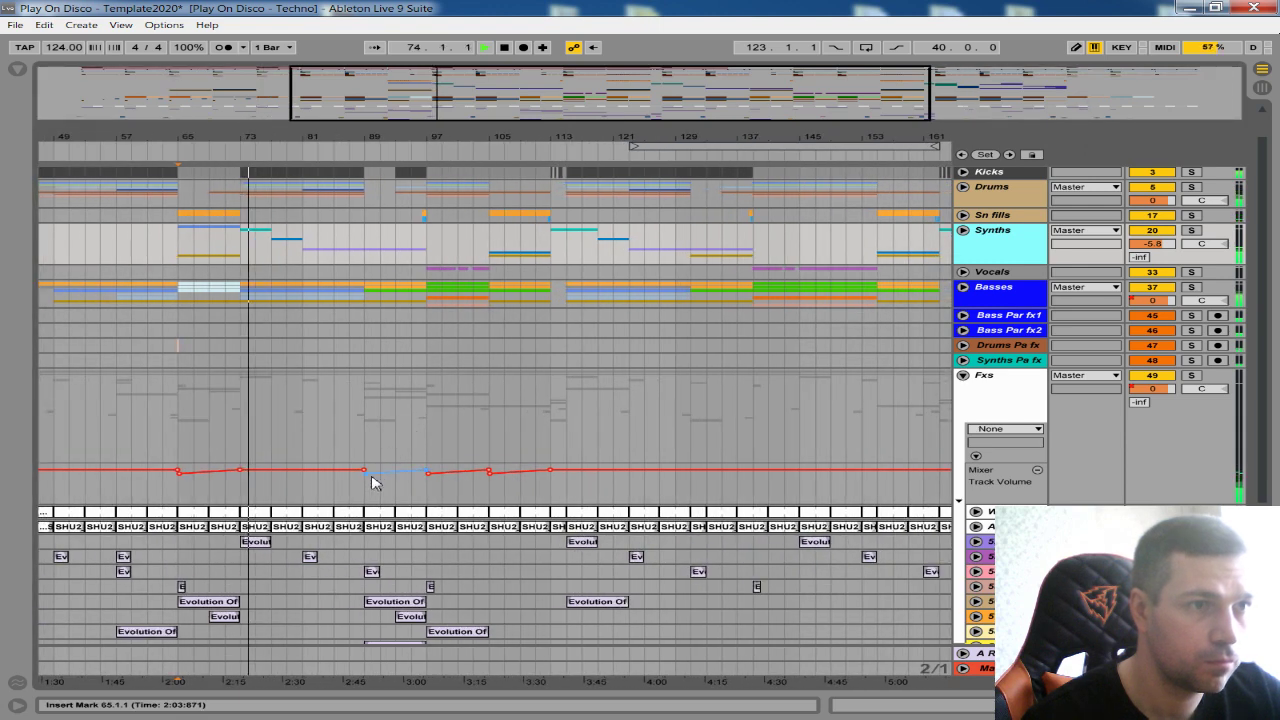
{"action": "left_click", "coordinate": [367, 475]}
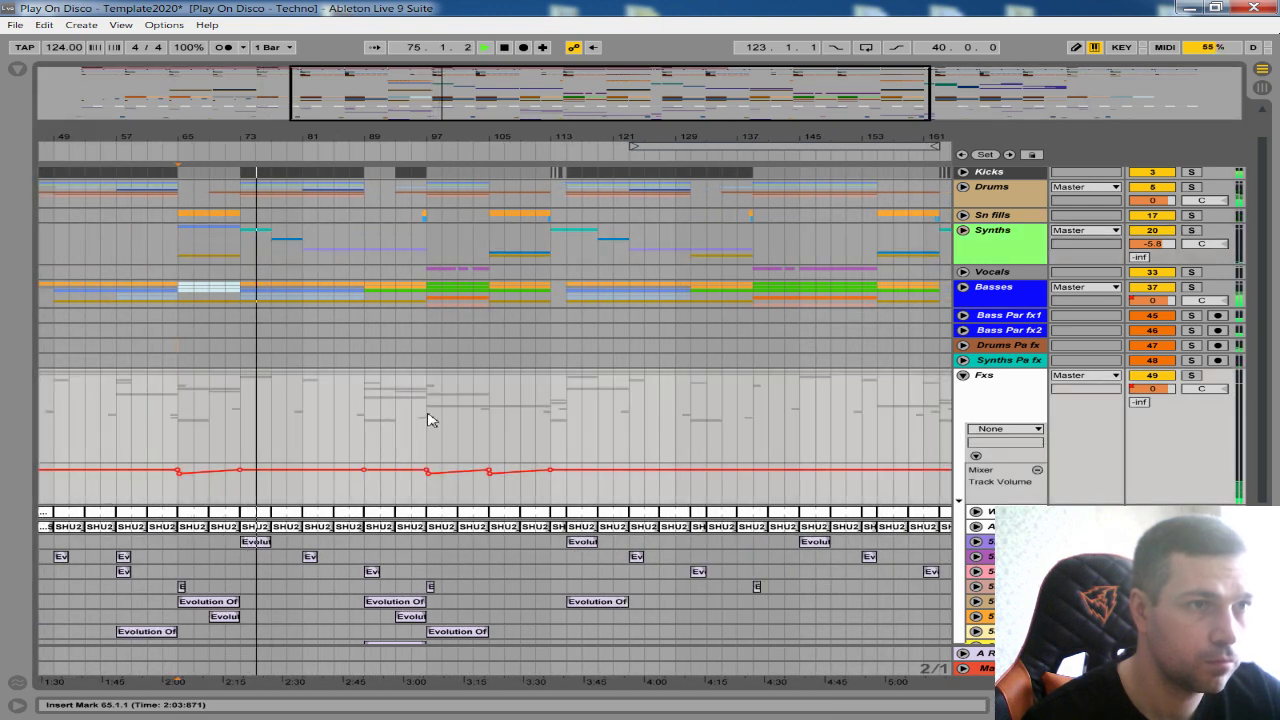
{"action": "left_click", "coordinate": [366, 409]}
{"action": "left_click", "coordinate": [430, 405]}
{"action": "key", "text": "space"}
{"action": "key", "text": "space"}
{"action": "left_click_drag", "start_coordinate": [508, 137], "coordinate": [459, 182]}
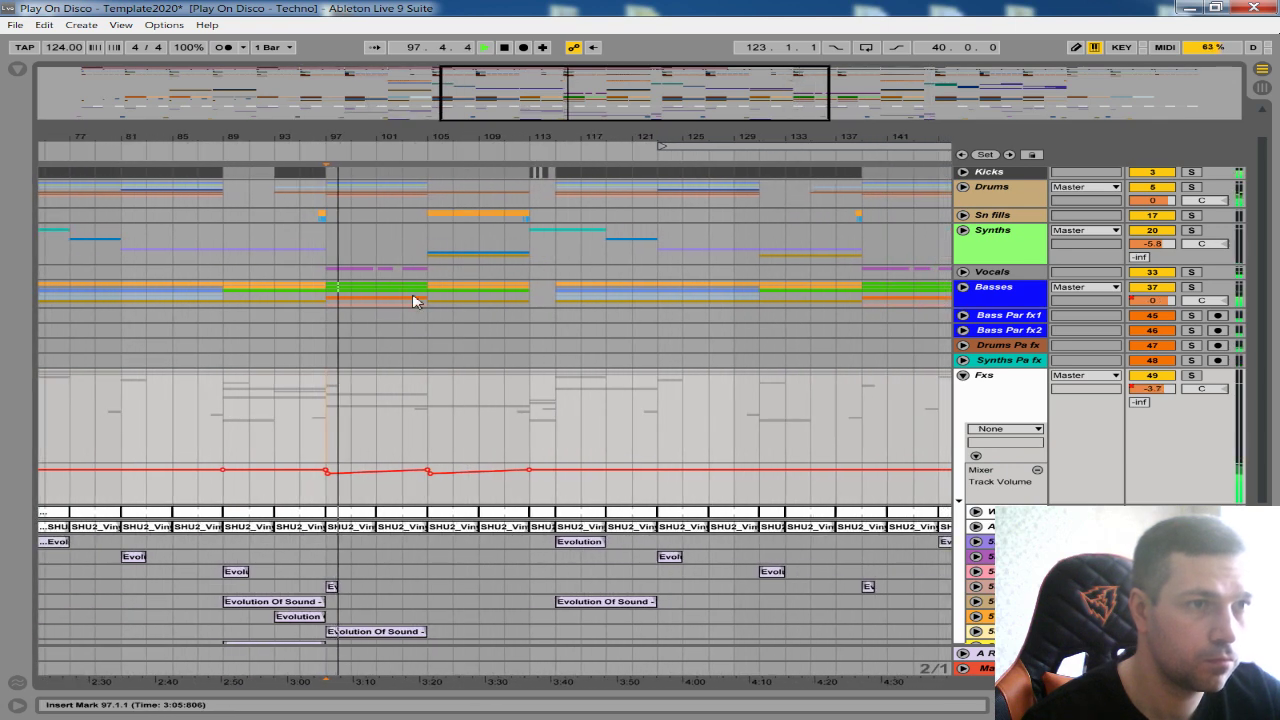
- Play the arrangement from around bar 105 to hear the following Fxs volume dip
{"action": "mouse_move", "coordinate": [463, 140]}
{"action": "left_mouse_down"}
{"action": "mouse_move", "coordinate": [429, 102]}
{"action": "mouse_move", "coordinate": [430, 114]}
{"action": "mouse_move", "coordinate": [483, 104]}
{"action": "mouse_move", "coordinate": [448, 130]}
{"action": "left_mouse_up"}
{"action": "left_click", "coordinate": [407, 347]}
{"action": "key", "text": "space"}
{"action": "key", "text": "space"}
- Copy the Fxs Track Volume dip of bars 105 to 113 to bars 155, 147 and 139
{"action": "left_click_drag", "start_coordinate": [713, 137], "coordinate": [597, 143]}
{"action": "left_click", "coordinate": [305, 490]}
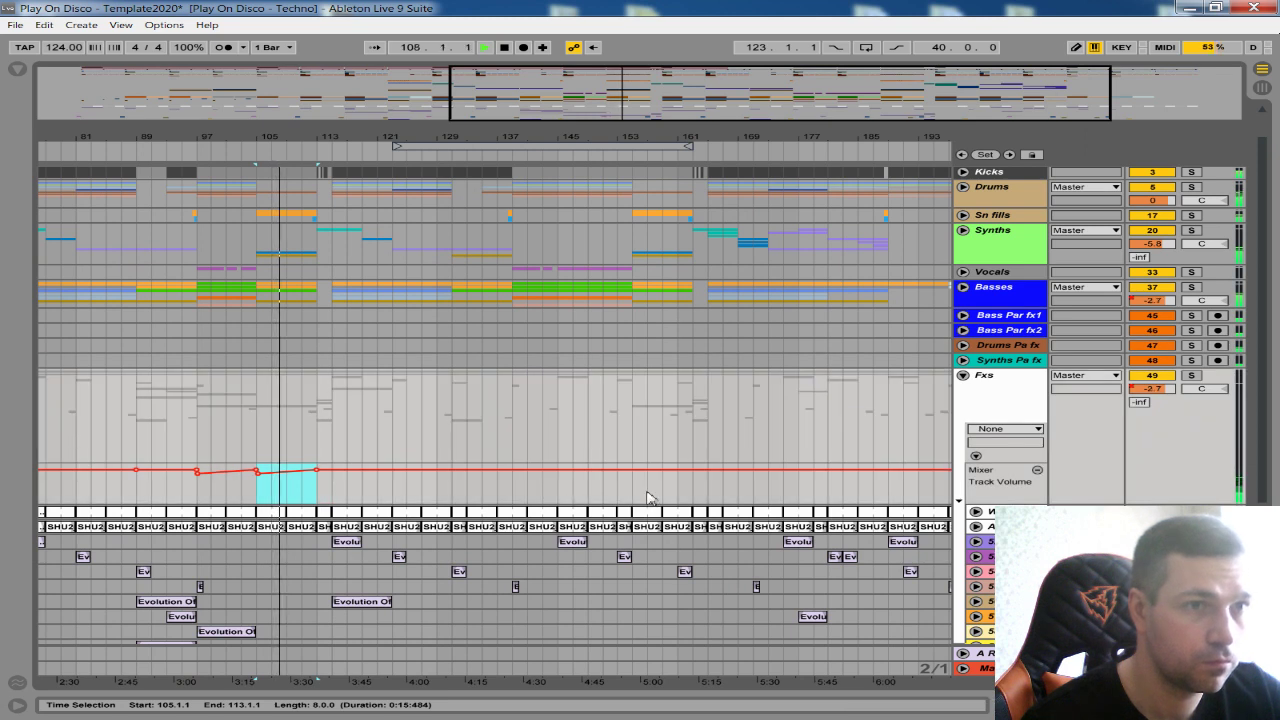
{"action": "left_click", "coordinate": [631, 490]}
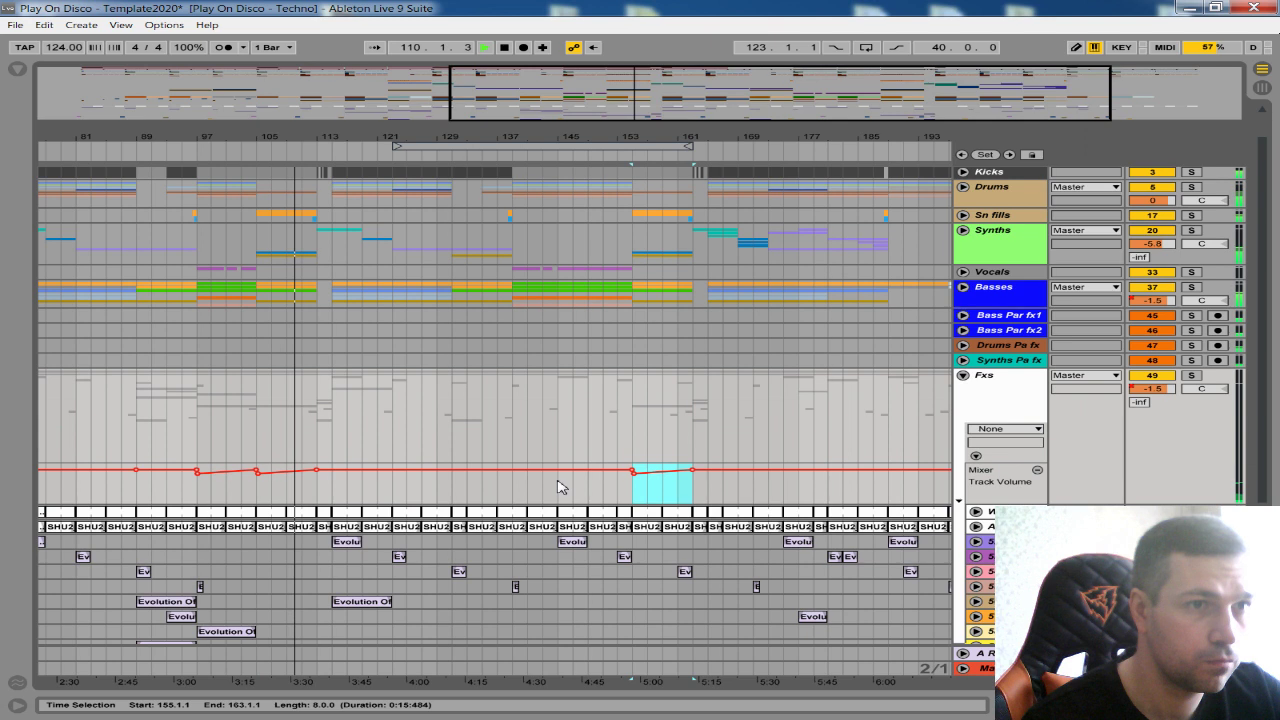
{"action": "left_click", "coordinate": [600, 395]}
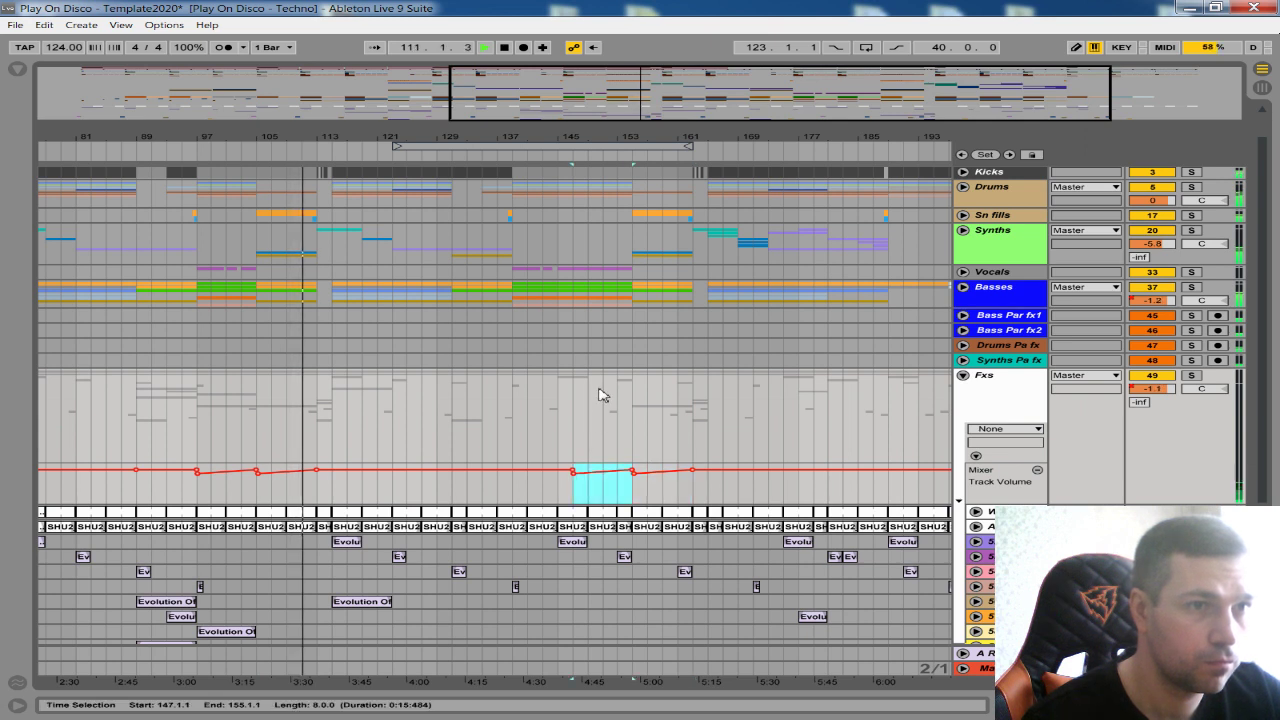
{"action": "left_click", "coordinate": [520, 491]}
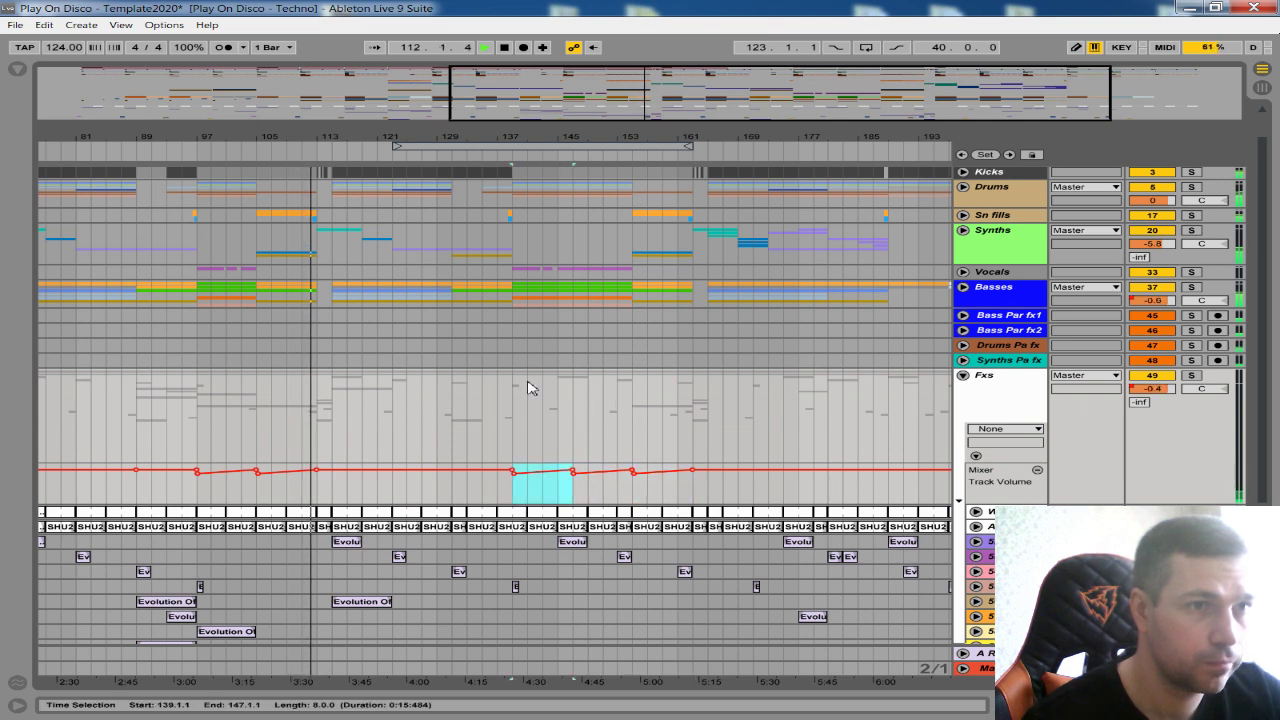
{"action": "left_click", "coordinate": [600, 493]}
- Ramp the Fxs Track Volume down slightly from bar 205 to just past the last clips
{"action": "mouse_move", "coordinate": [650, 137]}
{"action": "left_mouse_down"}
{"action": "mouse_move", "coordinate": [519, 137]}
{"action": "mouse_move", "coordinate": [547, 127]}
{"action": "mouse_move", "coordinate": [506, 141]}
{"action": "left_mouse_up"}
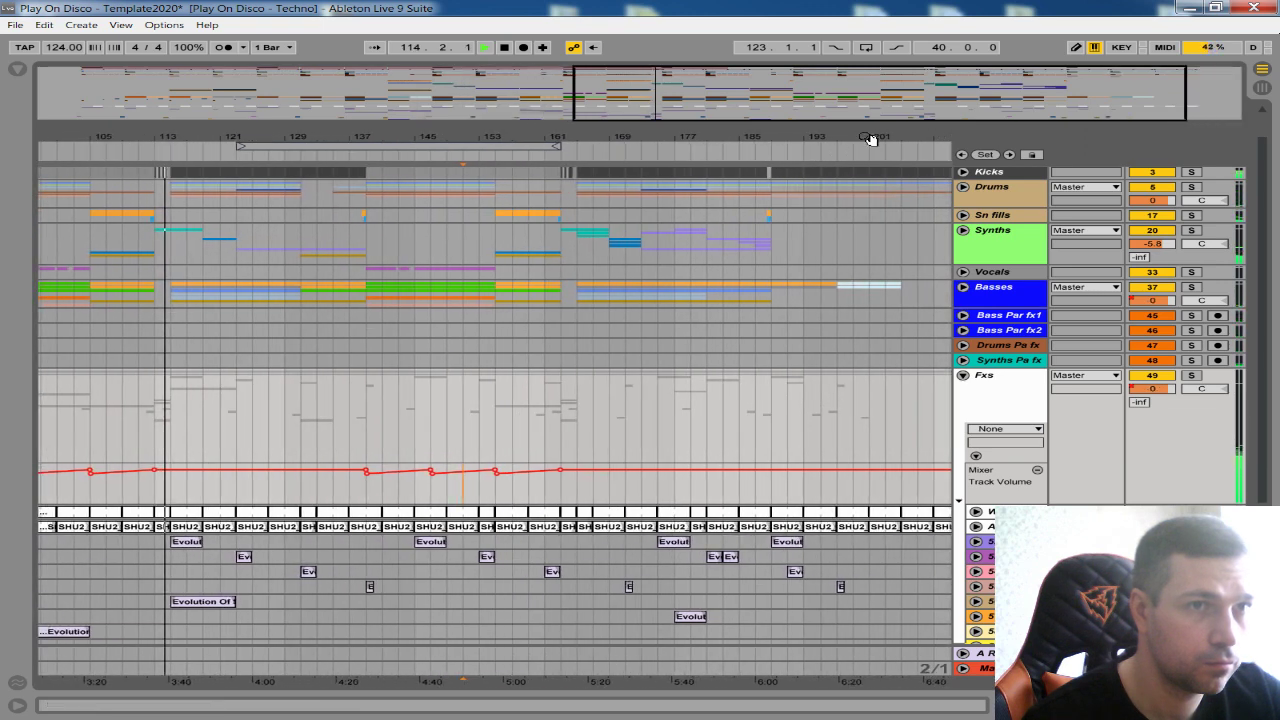
{"action": "left_click_drag", "start_coordinate": [866, 141], "coordinate": [802, 141]}
{"action": "left_click", "coordinate": [825, 470]}
{"action": "left_click_drag", "start_coordinate": [903, 470], "coordinate": [903, 476]}
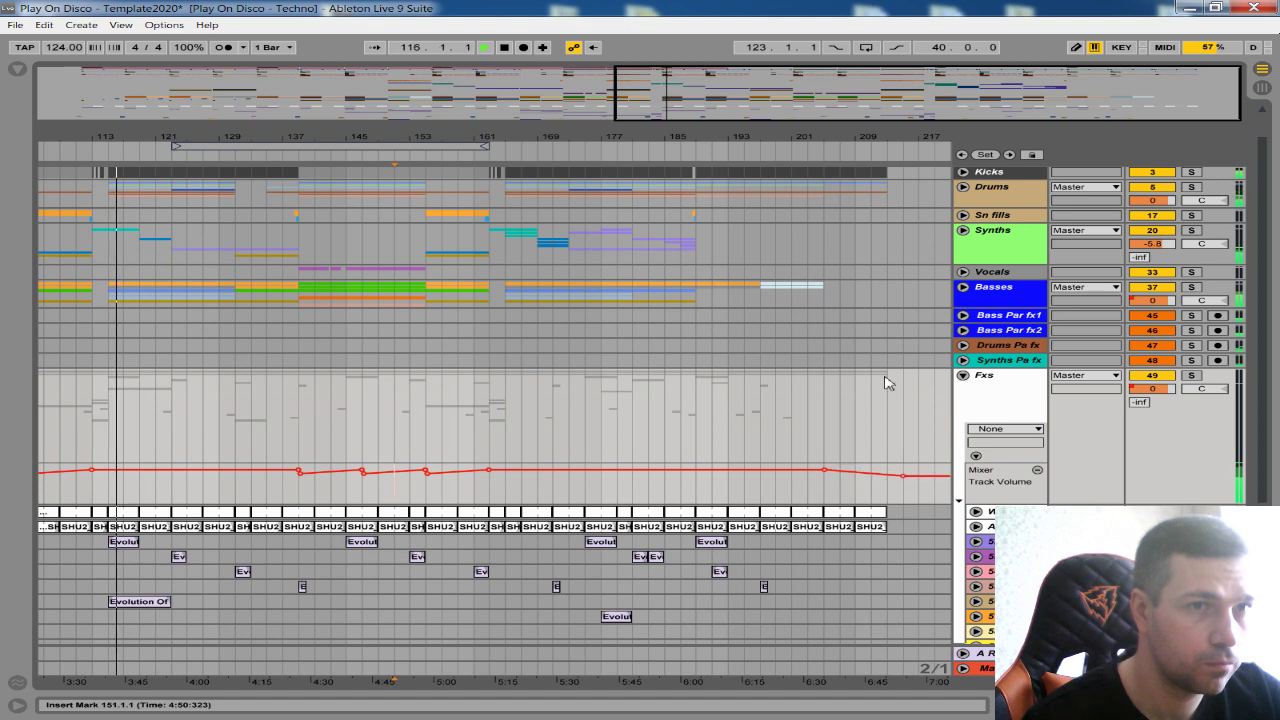
- Unfold the Drums group and show its Mixer Track Volume automation in its own lane
{"action": "left_click", "coordinate": [962, 187]}
{"action": "left_click", "coordinate": [976, 269]}
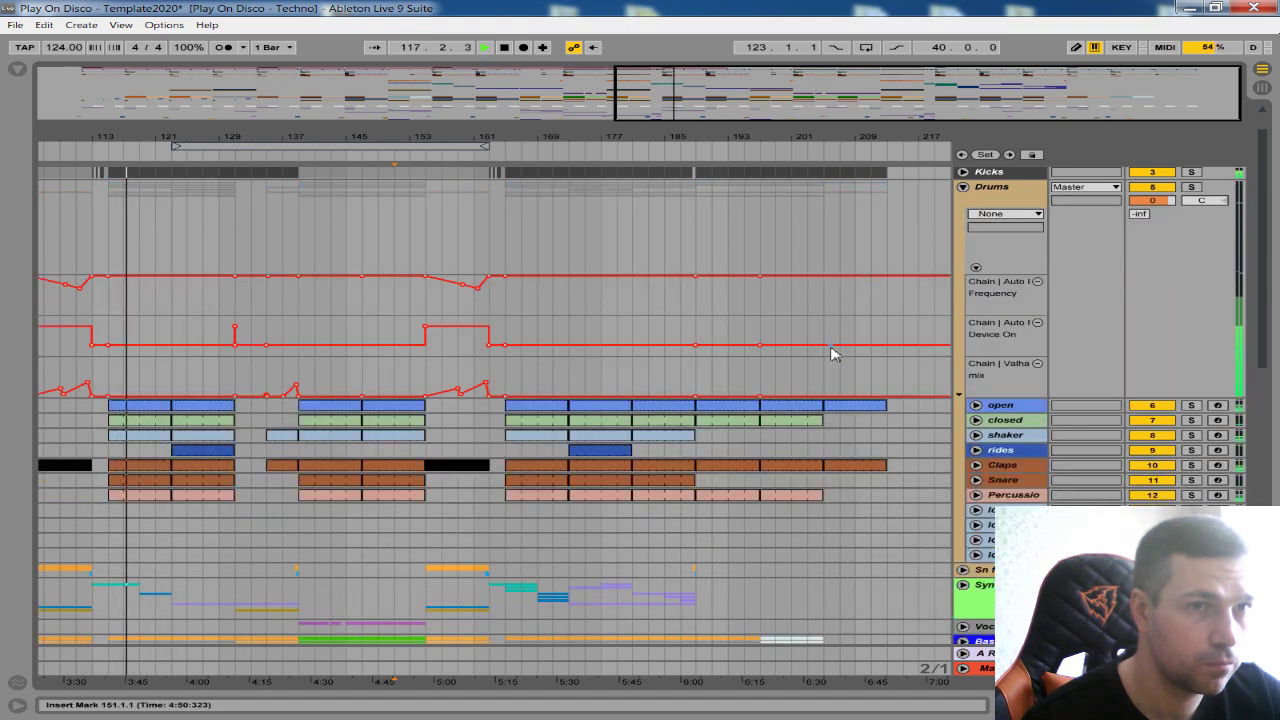
{"action": "left_click", "coordinate": [976, 270]}
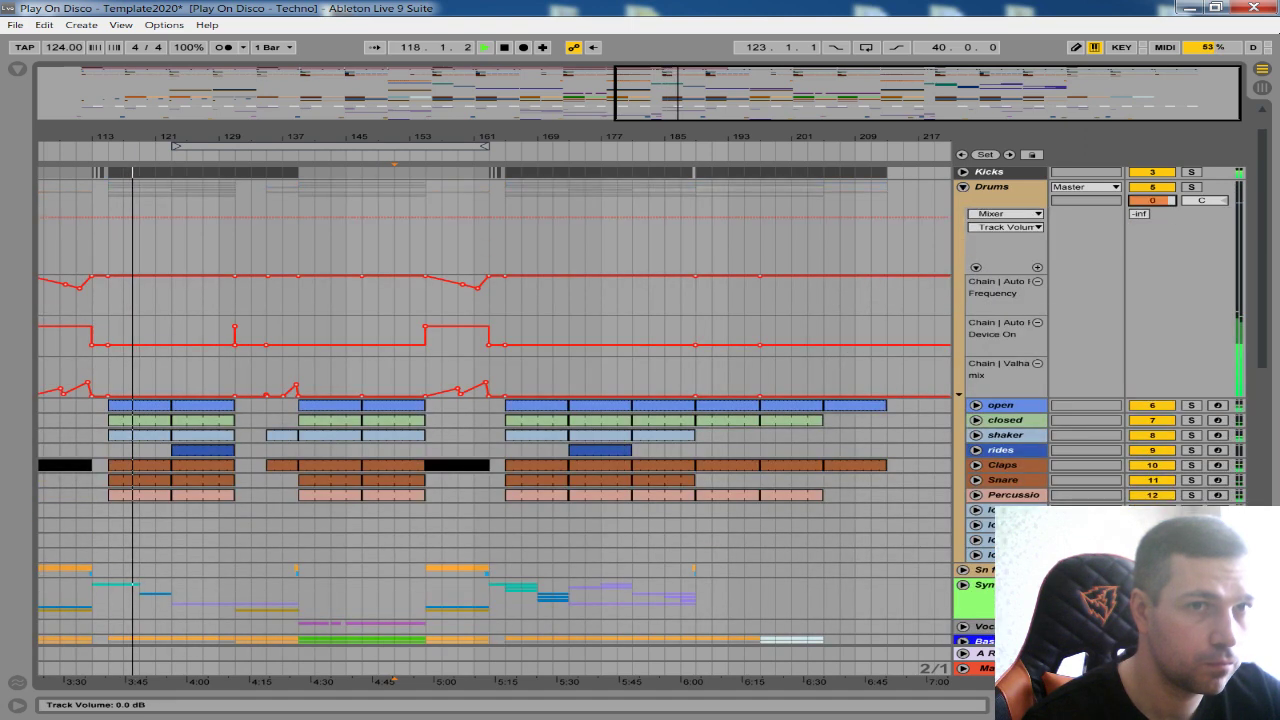
{"action": "left_click", "coordinate": [976, 270]}
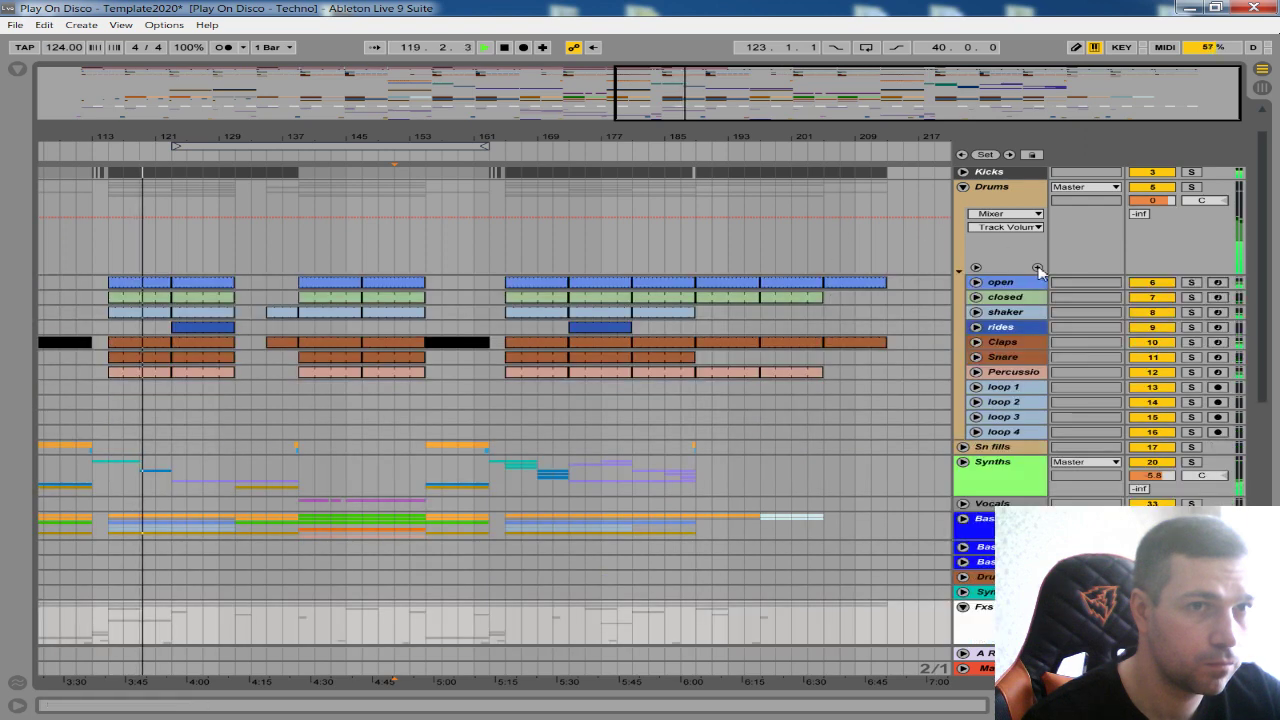
{"action": "left_click", "coordinate": [975, 270]}
- Ramp the Drums Track Volume down slightly from bar 205 and switch the Auto Filter Device On automation on between bars 205 and 213
{"action": "left_click", "coordinate": [824, 281]}
{"action": "left_click_drag", "start_coordinate": [898, 281], "coordinate": [899, 285]}
{"action": "key", "text": "b"}
{"action": "left_click_drag", "start_coordinate": [838, 362], "coordinate": [871, 363]}
{"action": "key", "text": "b"}
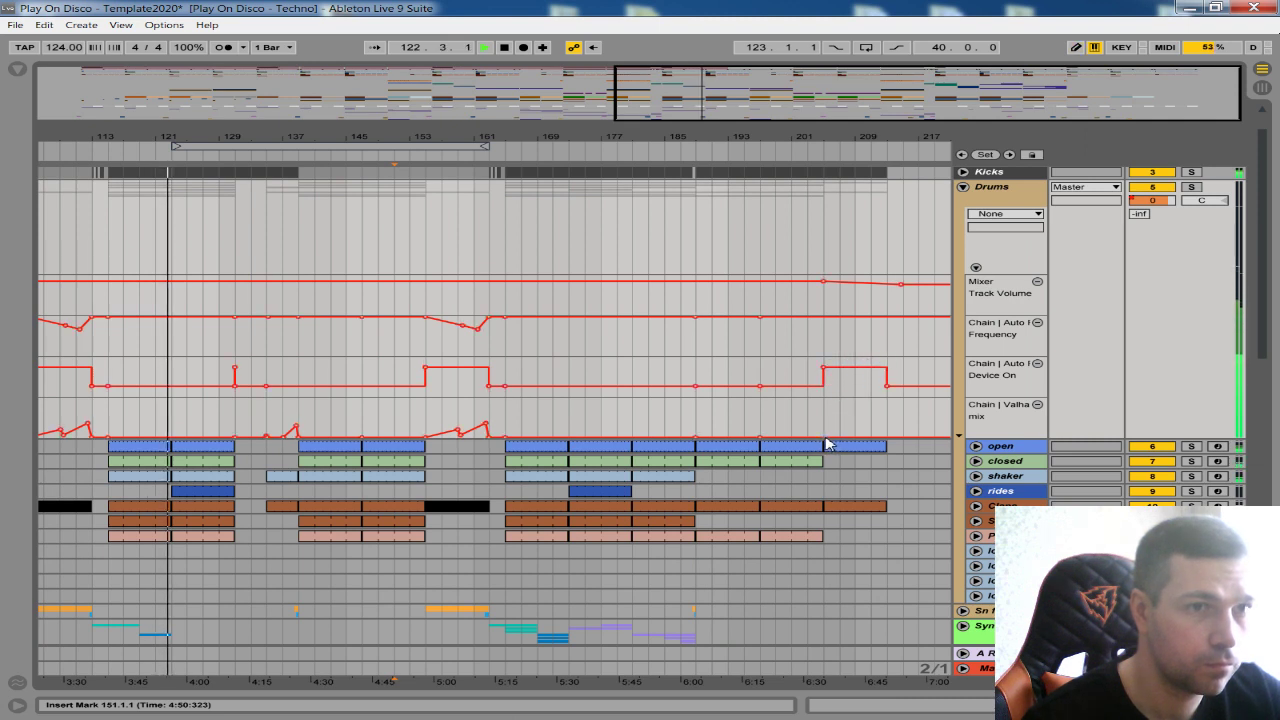
- Ramp the Drums Valhalla mix up and the Auto Filter Frequency slightly down from bar 205 to about bar 213, and fold the group
{"action": "left_click", "coordinate": [824, 437]}
{"action": "left_click_drag", "start_coordinate": [886, 437], "coordinate": [887, 427]}
{"action": "left_click", "coordinate": [825, 318]}
{"action": "left_click_drag", "start_coordinate": [896, 318], "coordinate": [896, 323]}
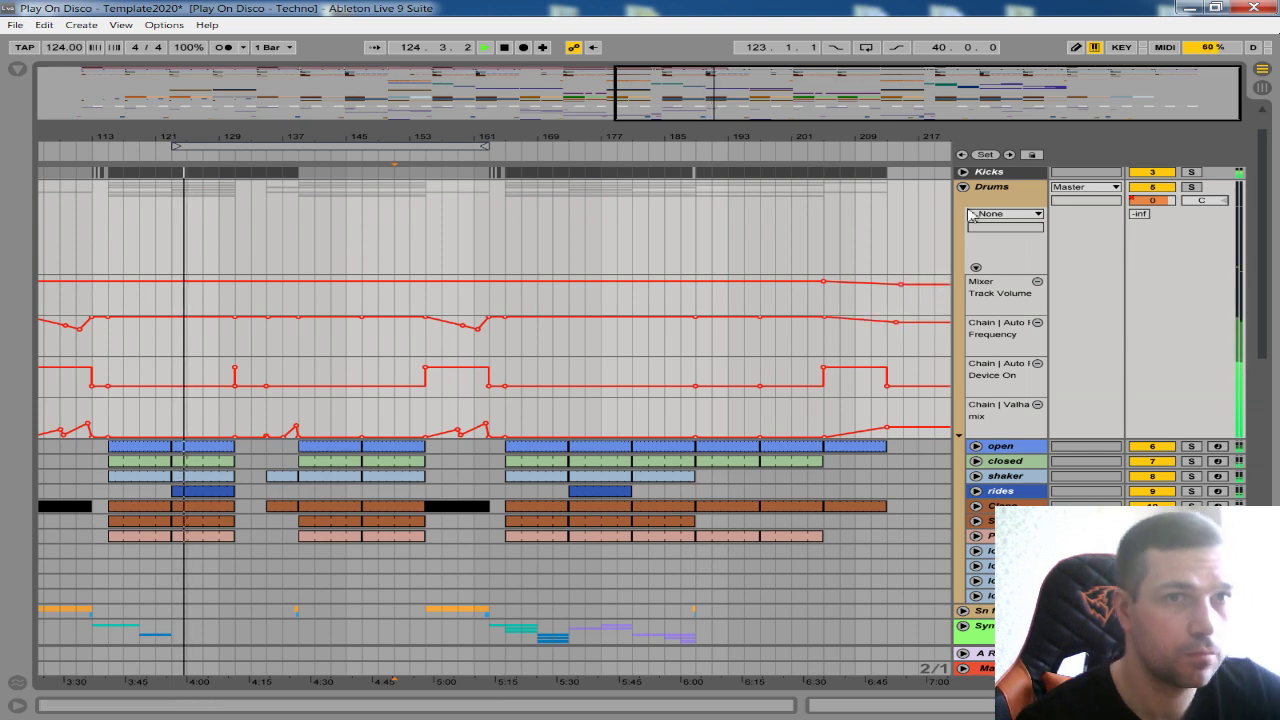
{"action": "left_click", "coordinate": [963, 187]}
- Examine the existing automation and clips of the Sn fills and Synths groups, folding each group again
{"action": "scroll", "coordinate": [883, 271], "scroll_direction": "up", "scroll_amount": 2}
{"action": "left_click_drag", "start_coordinate": [863, 137], "coordinate": [863, 95]}
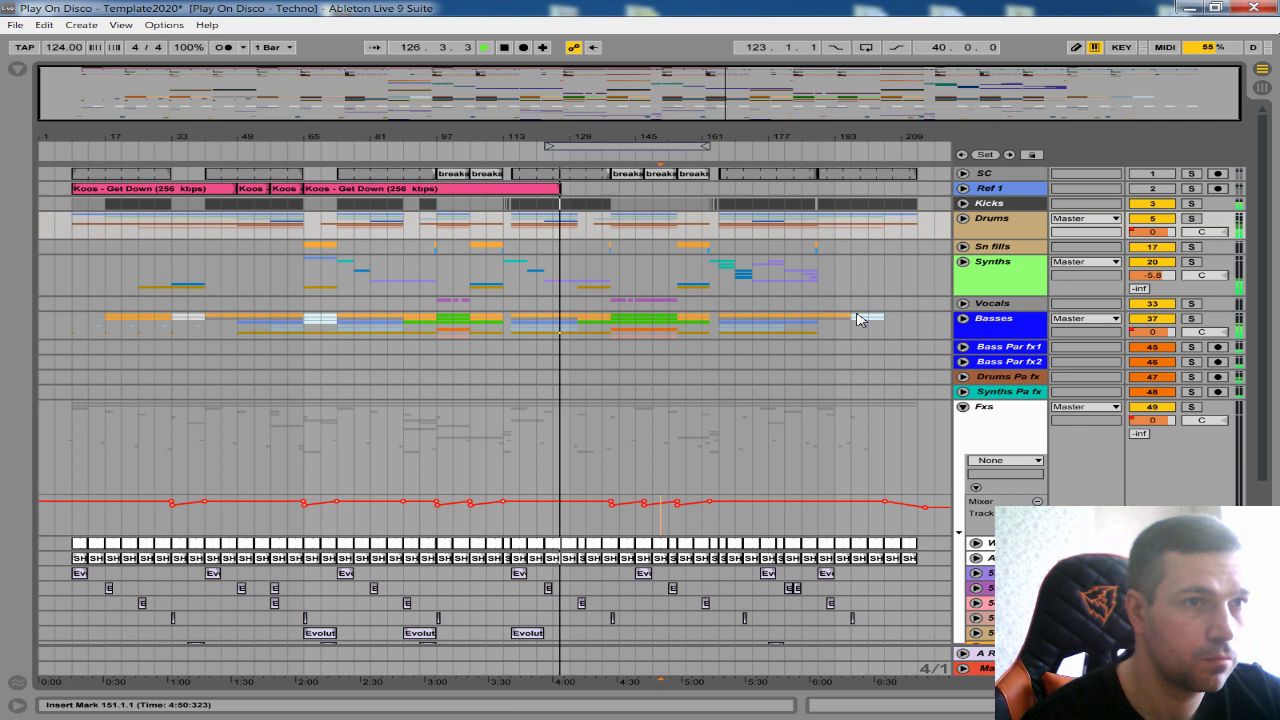
{"action": "left_click_drag", "start_coordinate": [694, 137], "coordinate": [690, 172]}
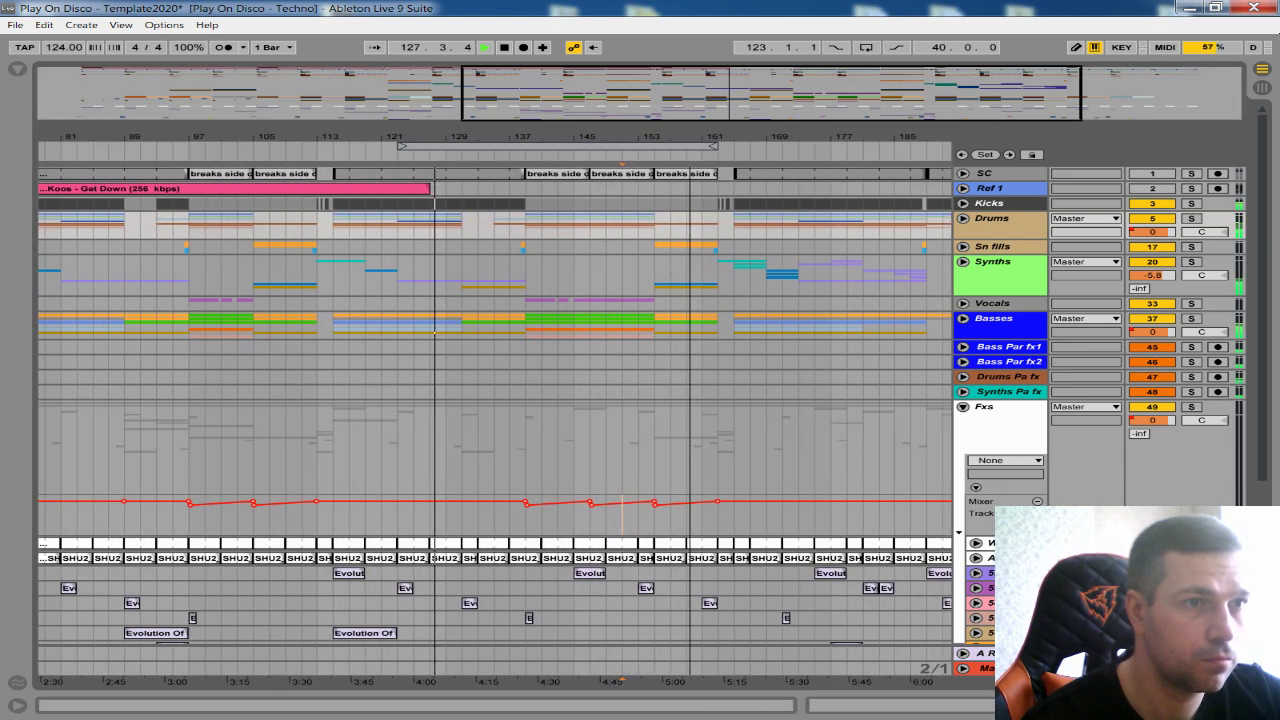
{"action": "left_click", "coordinate": [963, 246]}
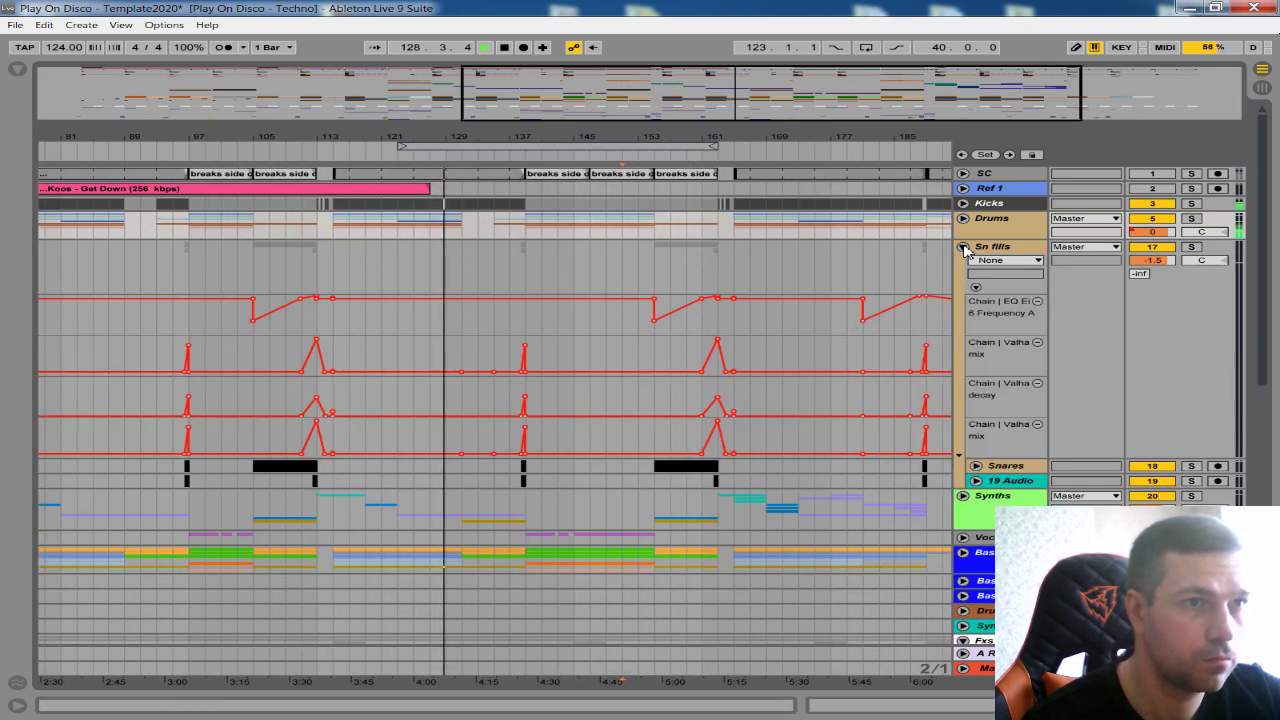
{"action": "left_click", "coordinate": [964, 247]}
{"action": "left_click", "coordinate": [964, 262]}
{"action": "left_click", "coordinate": [964, 262]}
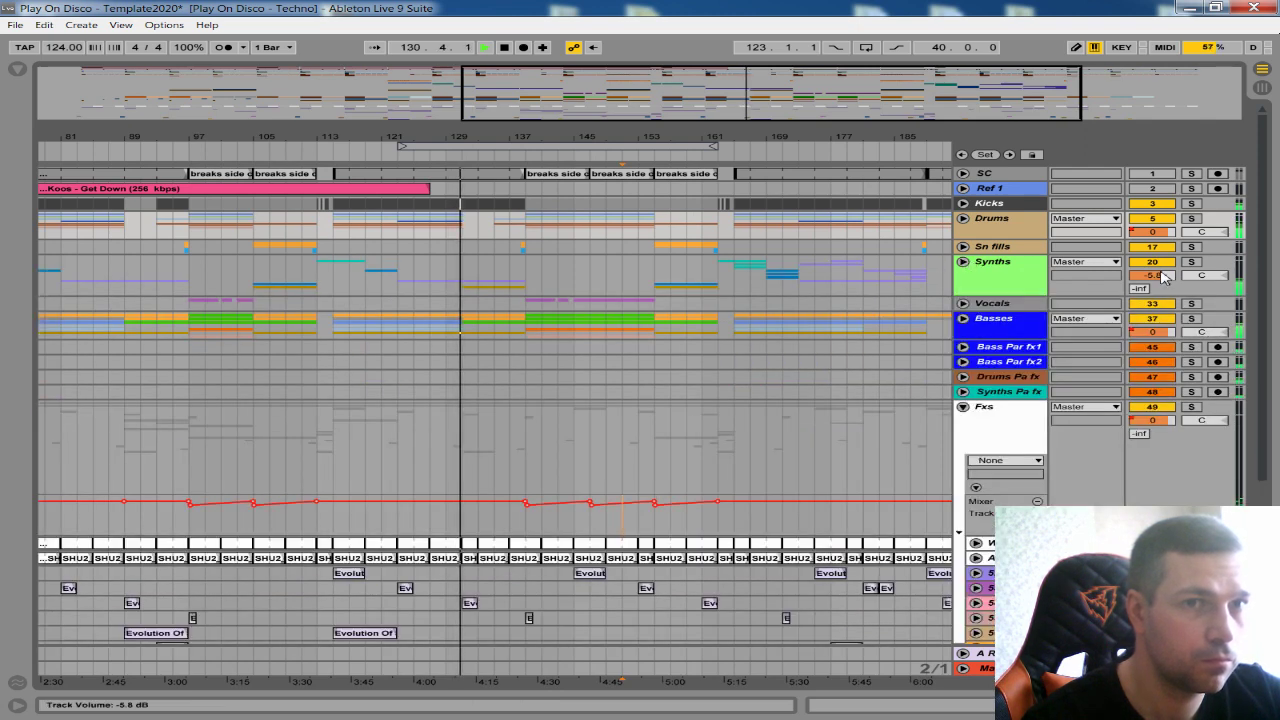
- Unfold the Synths group and show its Mixer Track Volume automation in its own lane
{"action": "left_click", "coordinate": [1154, 277]}
{"action": "left_click", "coordinate": [964, 262]}
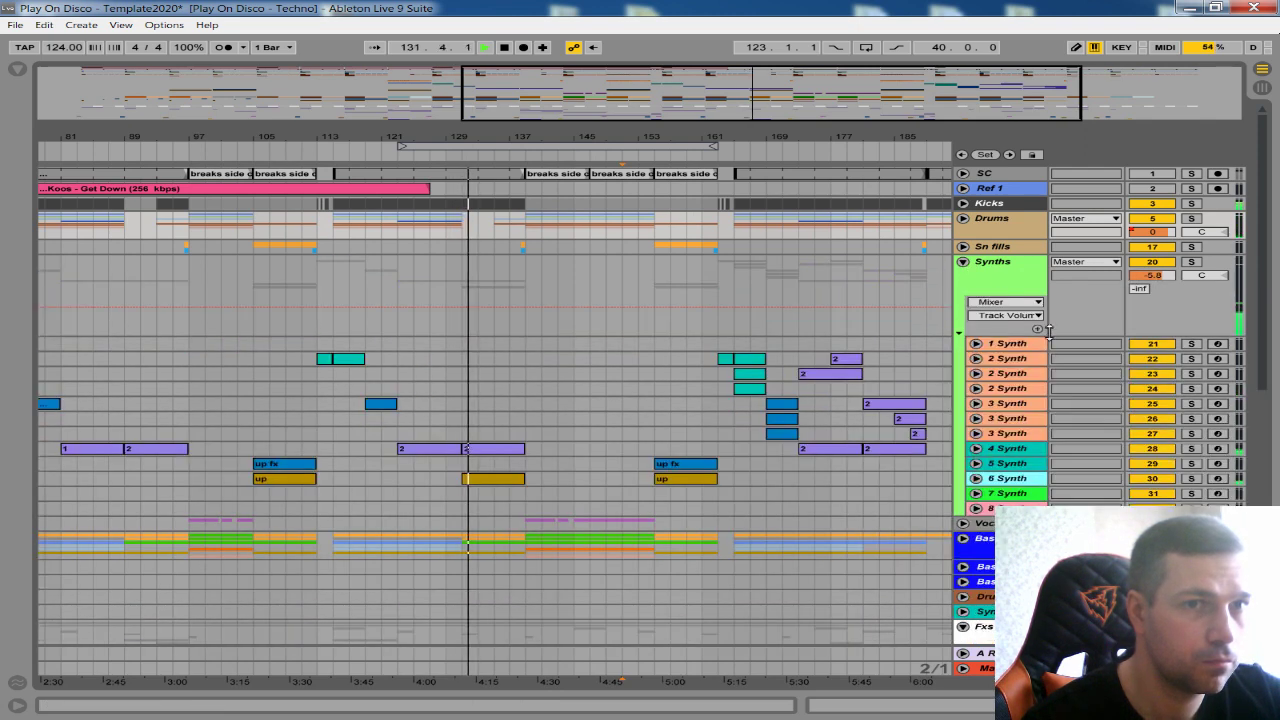
{"action": "left_click", "coordinate": [1037, 330]}
- Drop the Synths Track Volume slightly at bar 155, ramp it back up by bar 163, and enlarge the lane to refine the dip
{"action": "left_click_drag", "start_coordinate": [532, 137], "coordinate": [569, 108]}
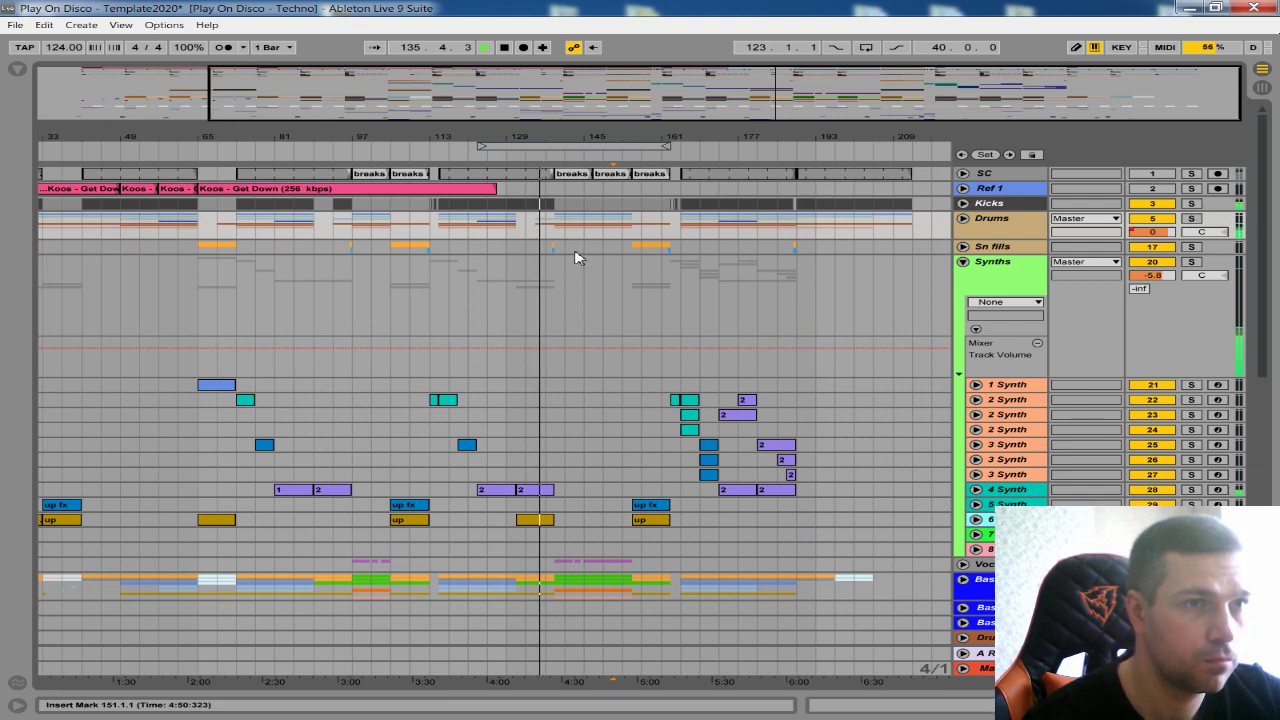
{"action": "left_click_drag", "start_coordinate": [677, 137], "coordinate": [677, 162]}
{"action": "left_click_drag", "start_coordinate": [591, 365], "coordinate": [654, 360]}
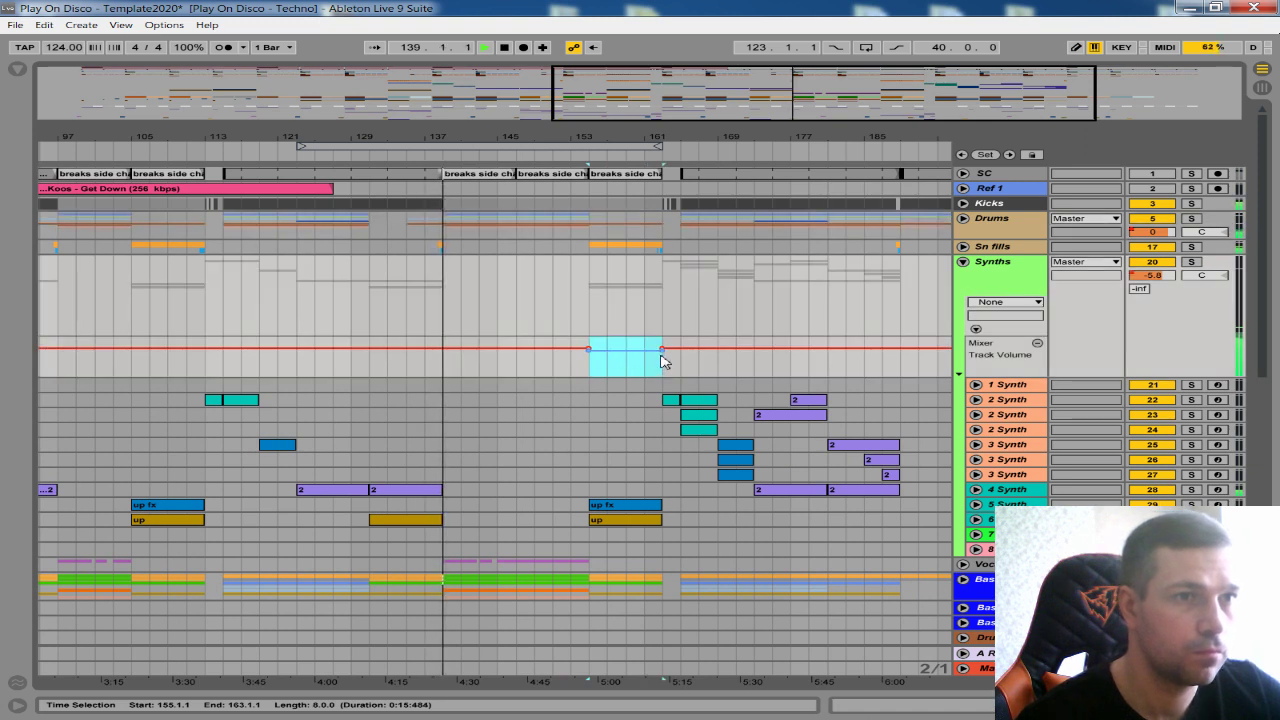
{"action": "left_click", "coordinate": [648, 361]}
{"action": "left_click_drag", "start_coordinate": [590, 352], "coordinate": [588, 349]}
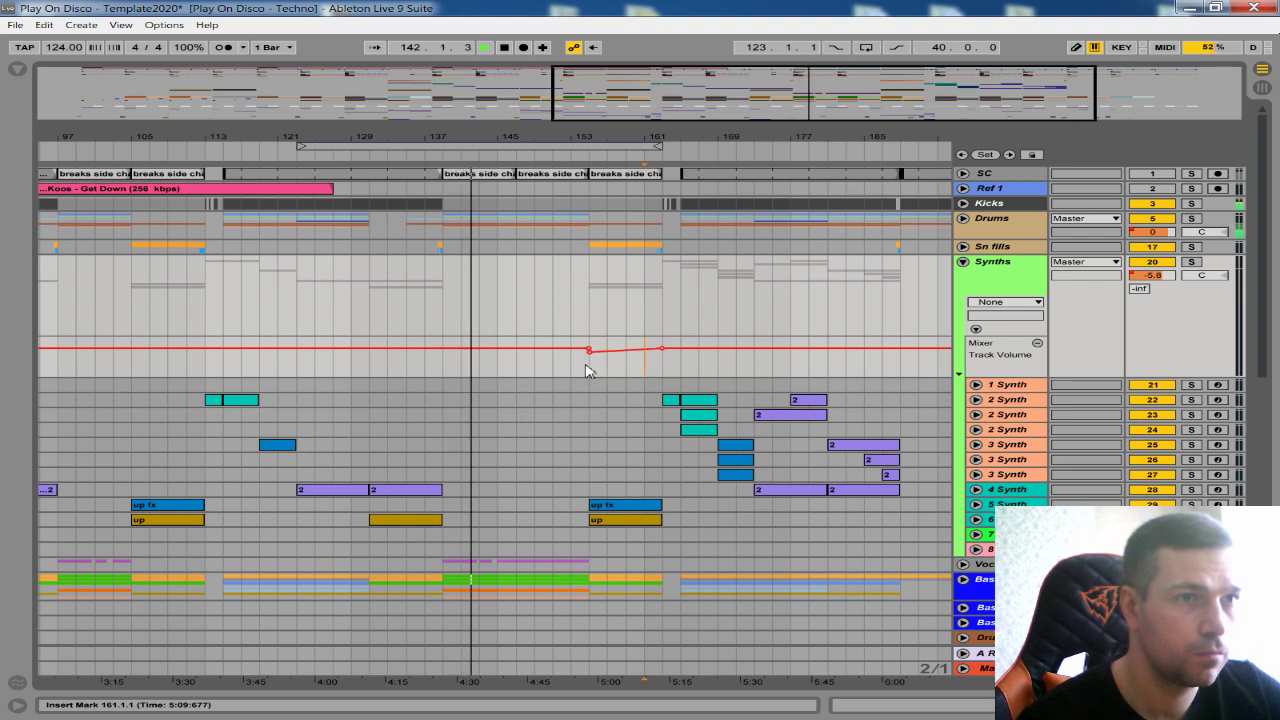
{"action": "left_click_drag", "start_coordinate": [997, 377], "coordinate": [997, 565]}
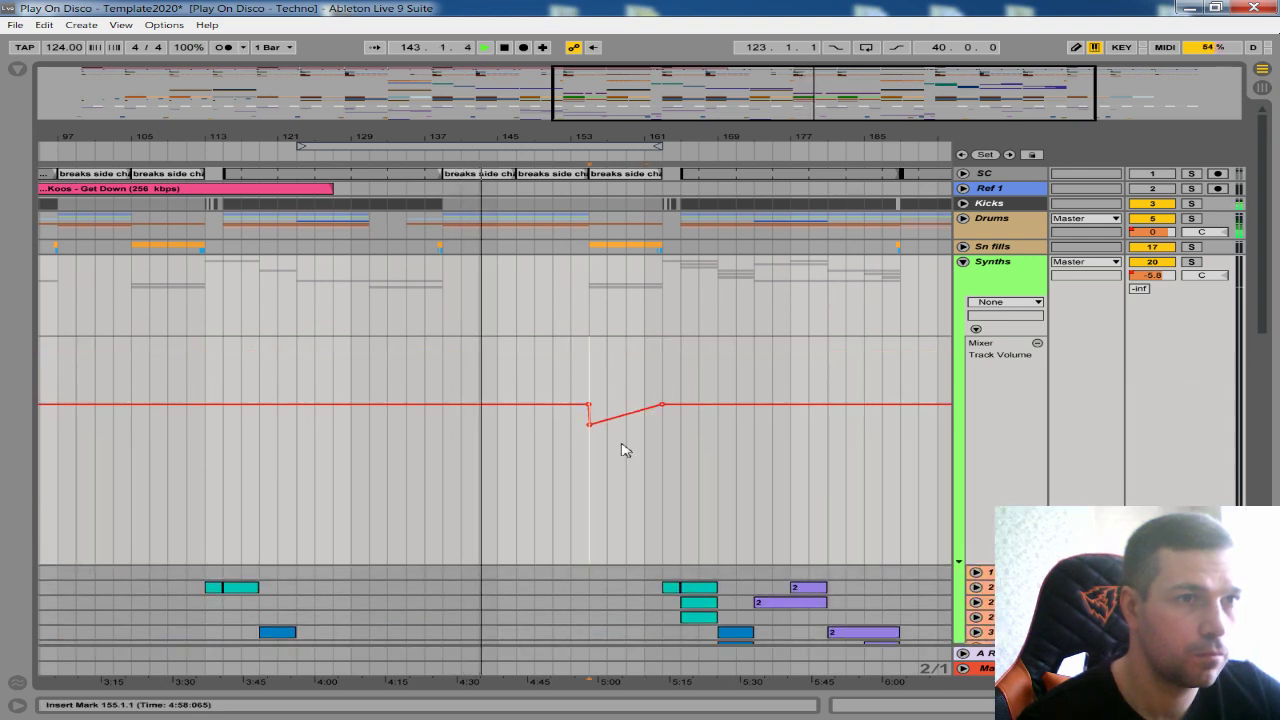
{"action": "left_click_drag", "start_coordinate": [591, 427], "coordinate": [661, 446]}
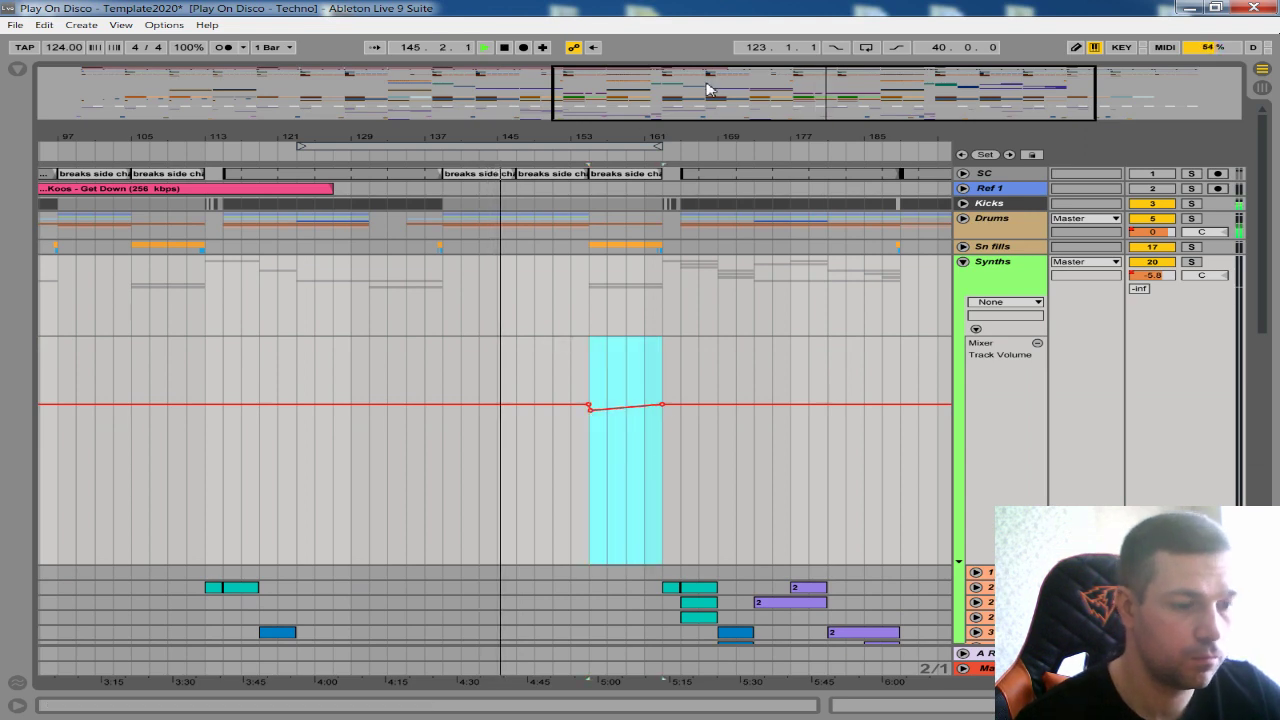
- Copy the Synths Track Volume dip of bars 155 to 163 to bars 105 and 65
{"action": "left_click_drag", "start_coordinate": [664, 137], "coordinate": [664, 90]}
{"action": "left_click_drag", "start_coordinate": [498, 139], "coordinate": [498, 170]}
{"action": "left_click", "coordinate": [447, 407]}
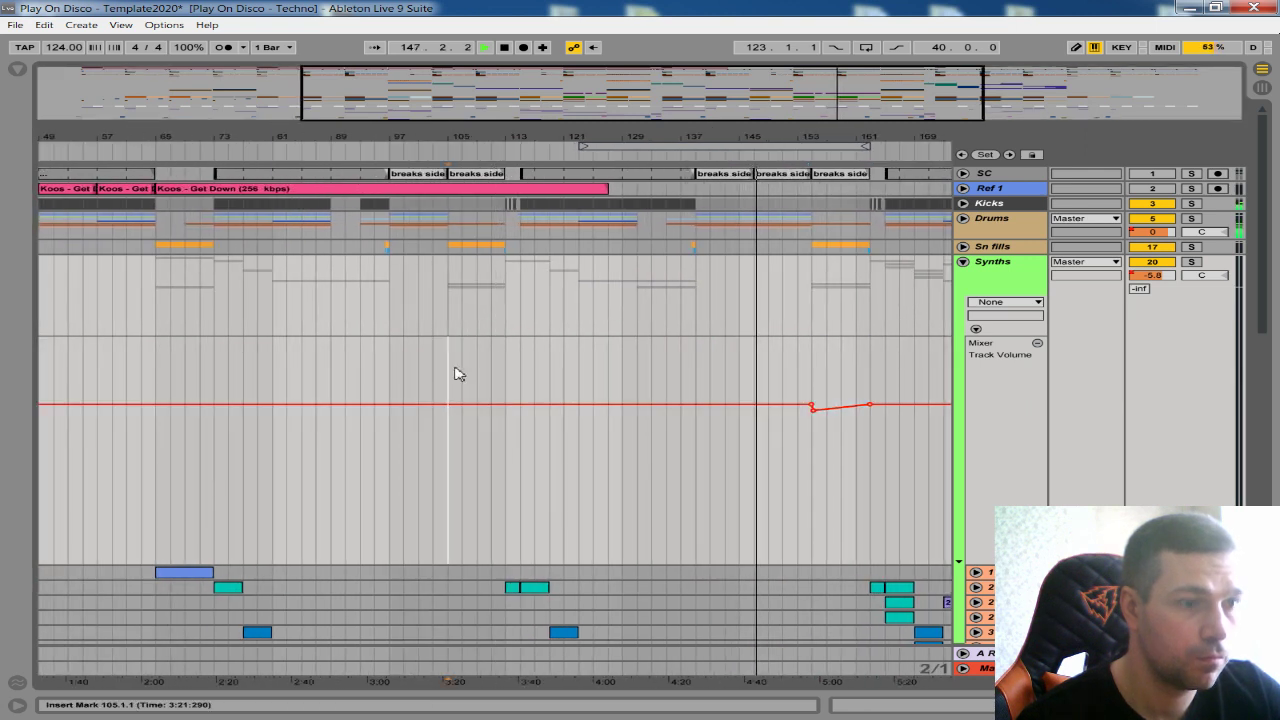
{"action": "key", "text": "ctrl+v"}
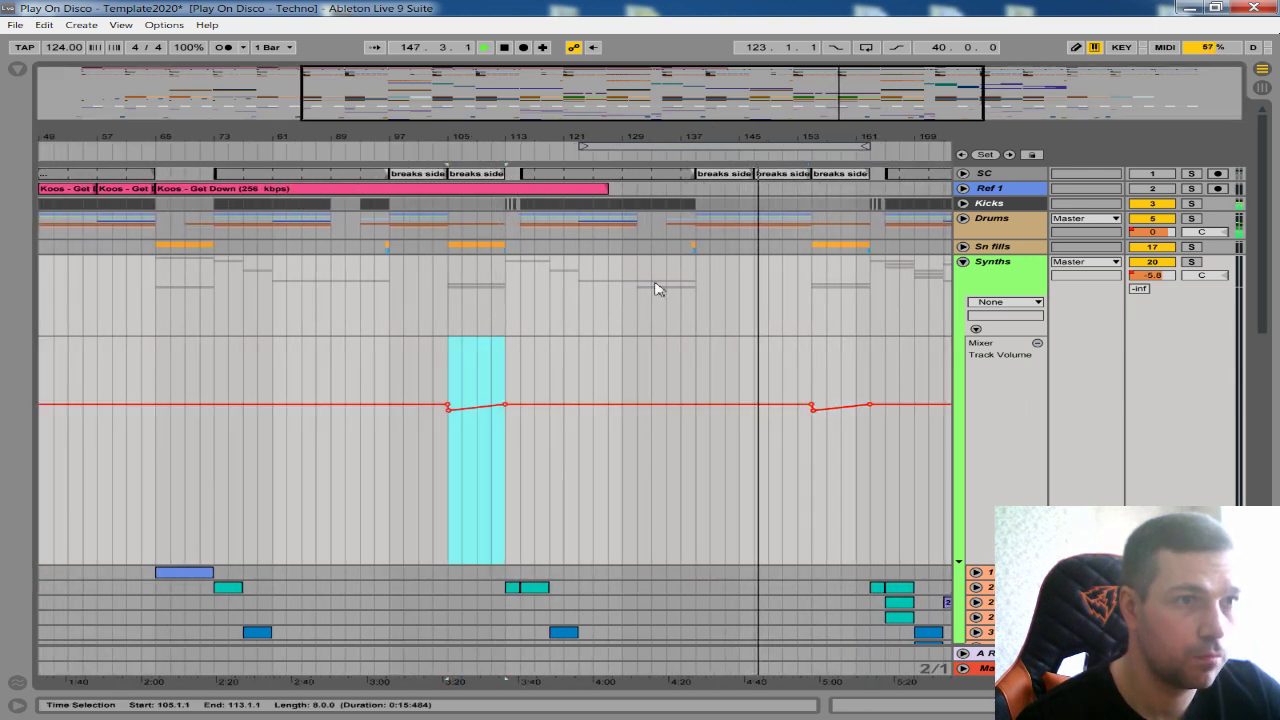
{"action": "left_click", "coordinate": [152, 371]}
{"action": "key", "text": "ctrl+v"}
{"action": "left_click", "coordinate": [200, 390]}
- Fine-tune the low points of the Synths Track Volume dips at bars 65, 105 and 155, with bar 65 at about -6.7 dB
{"action": "mouse_move", "coordinate": [386, 144]}
{"action": "left_mouse_down"}
{"action": "mouse_move", "coordinate": [411, 112]}
{"action": "mouse_move", "coordinate": [386, 154]}
{"action": "left_mouse_up"}
{"action": "left_click_drag", "start_coordinate": [128, 408], "coordinate": [130, 408]}
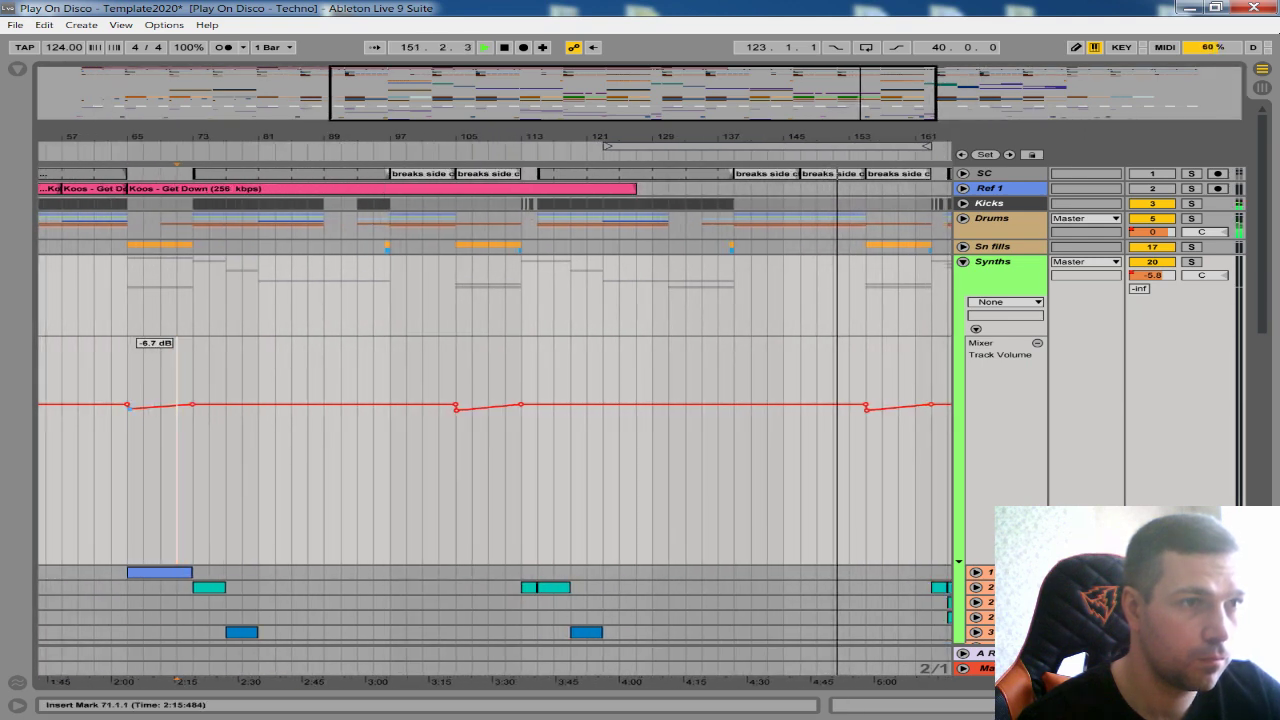
{"action": "left_click_drag", "start_coordinate": [457, 410], "coordinate": [459, 410]}
{"action": "left_click_drag", "start_coordinate": [866, 408], "coordinate": [870, 408]}
- Fold away the Synths group with its automation lane, and unfold the Drums group with an additional Track Volume lane
{"action": "left_click_drag", "start_coordinate": [868, 143], "coordinate": [793, 156]}
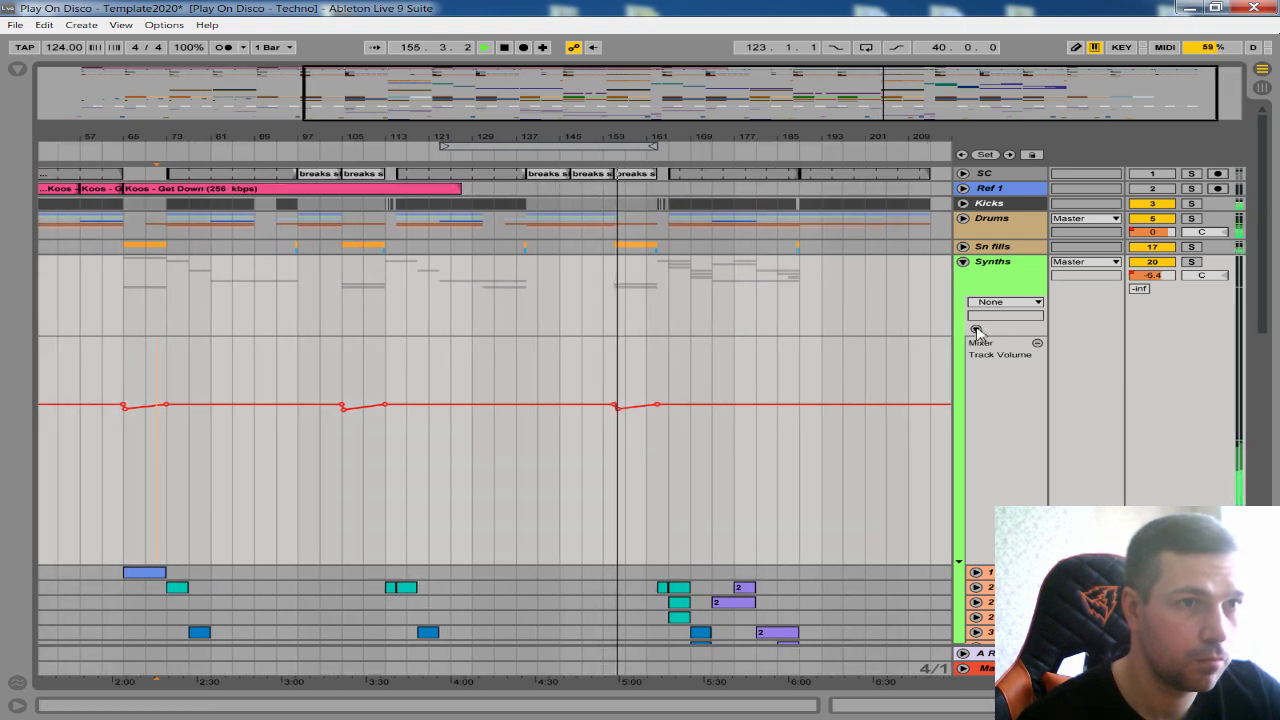
{"action": "left_click", "coordinate": [976, 330]}
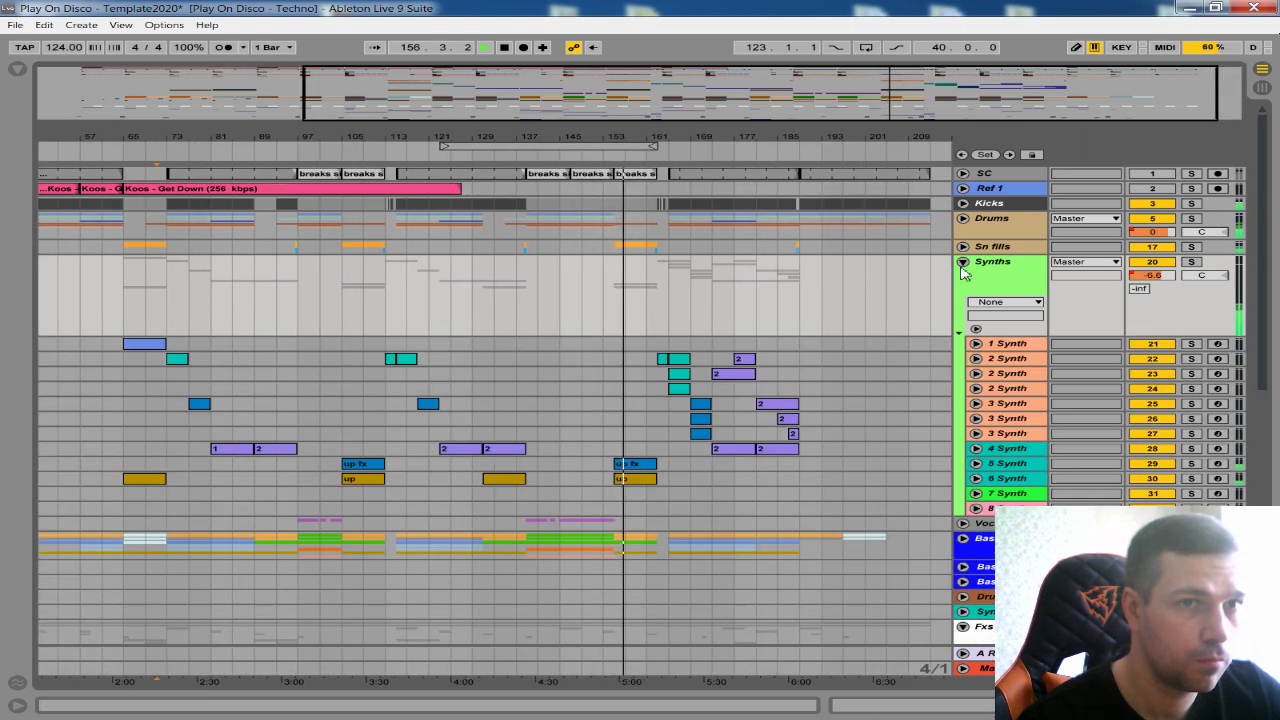
{"action": "left_click", "coordinate": [963, 262]}
{"action": "left_click", "coordinate": [963, 218]}
{"action": "left_click", "coordinate": [1142, 233]}
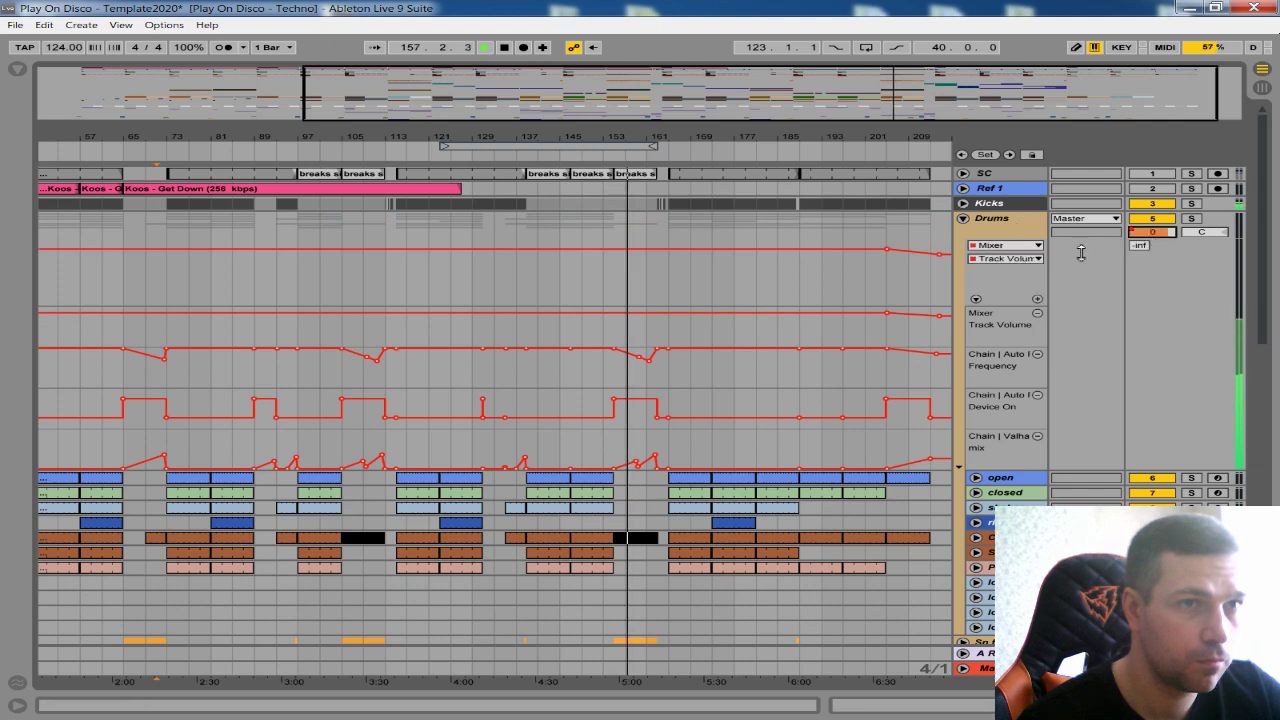
{"action": "left_click", "coordinate": [1036, 302]}
- Draw a slight Drums Track Volume dip at bar 155 that ramps back up by bar 163, and remove the duplicate volume lane
{"action": "scroll", "coordinate": [557, 340], "scroll_direction": "up", "scroll_amount": 2}
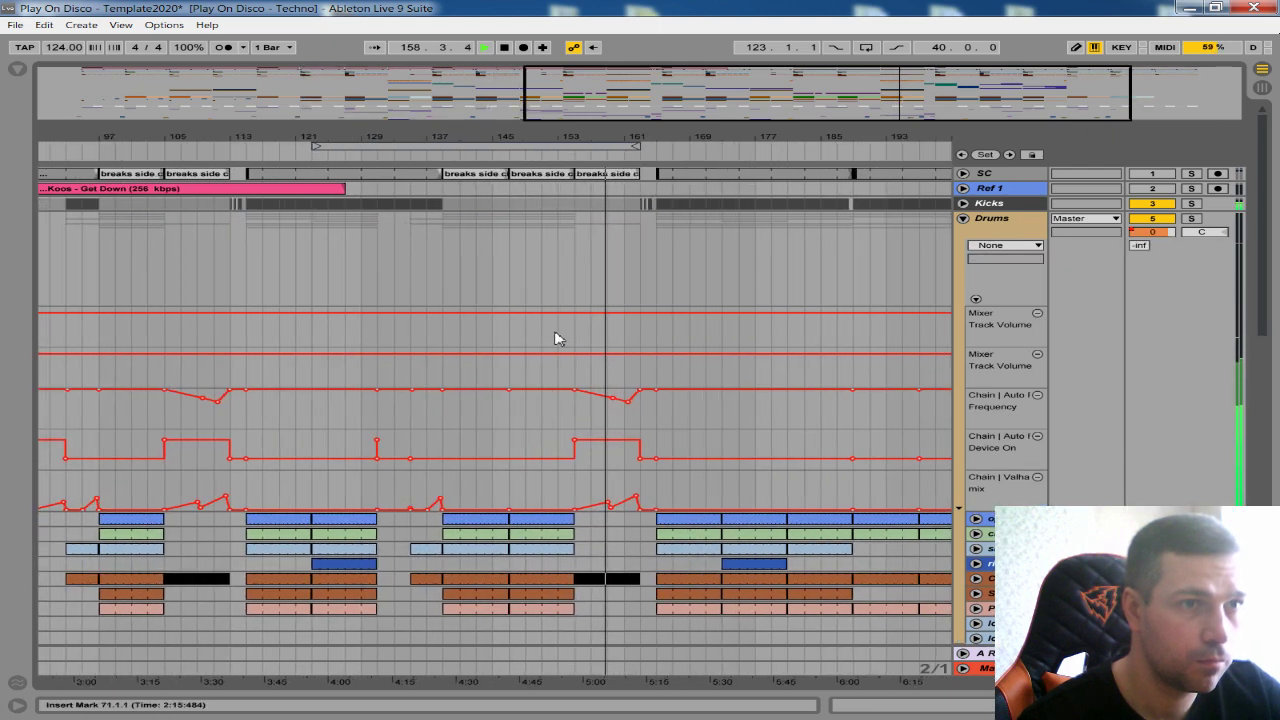
{"action": "left_click", "coordinate": [443, 334]}
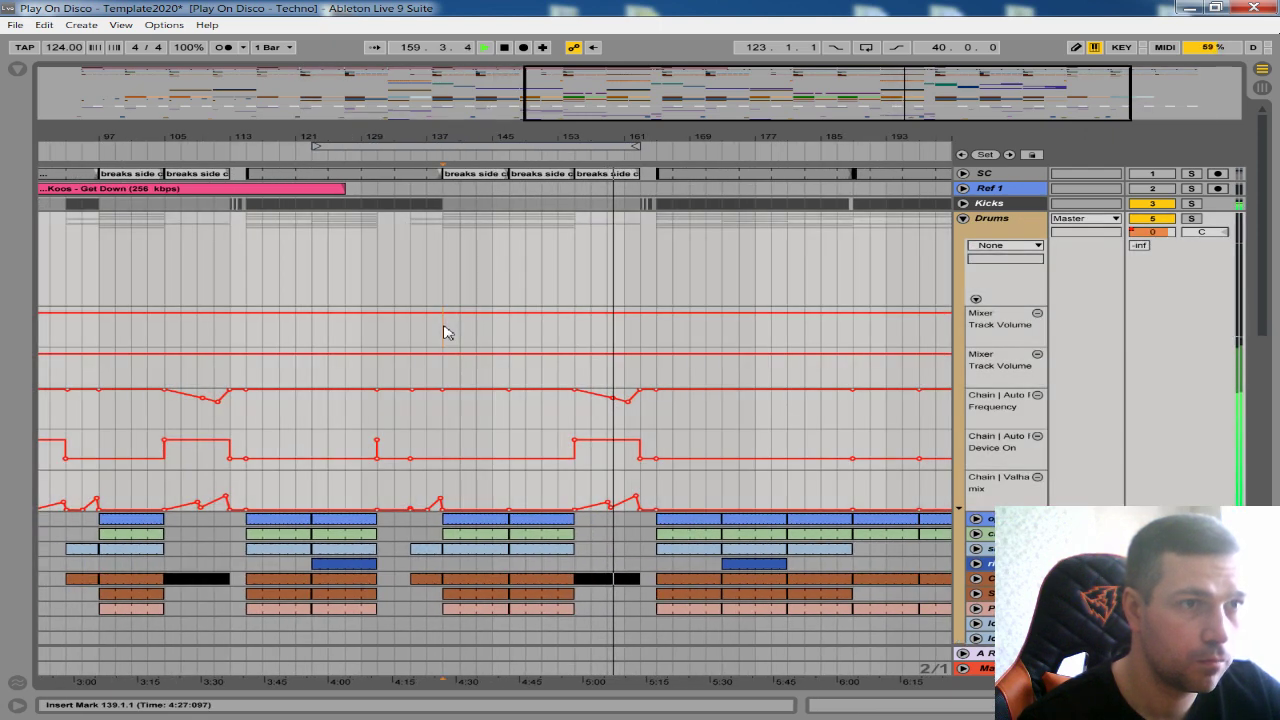
{"action": "left_click_drag", "start_coordinate": [446, 334], "coordinate": [641, 336]}
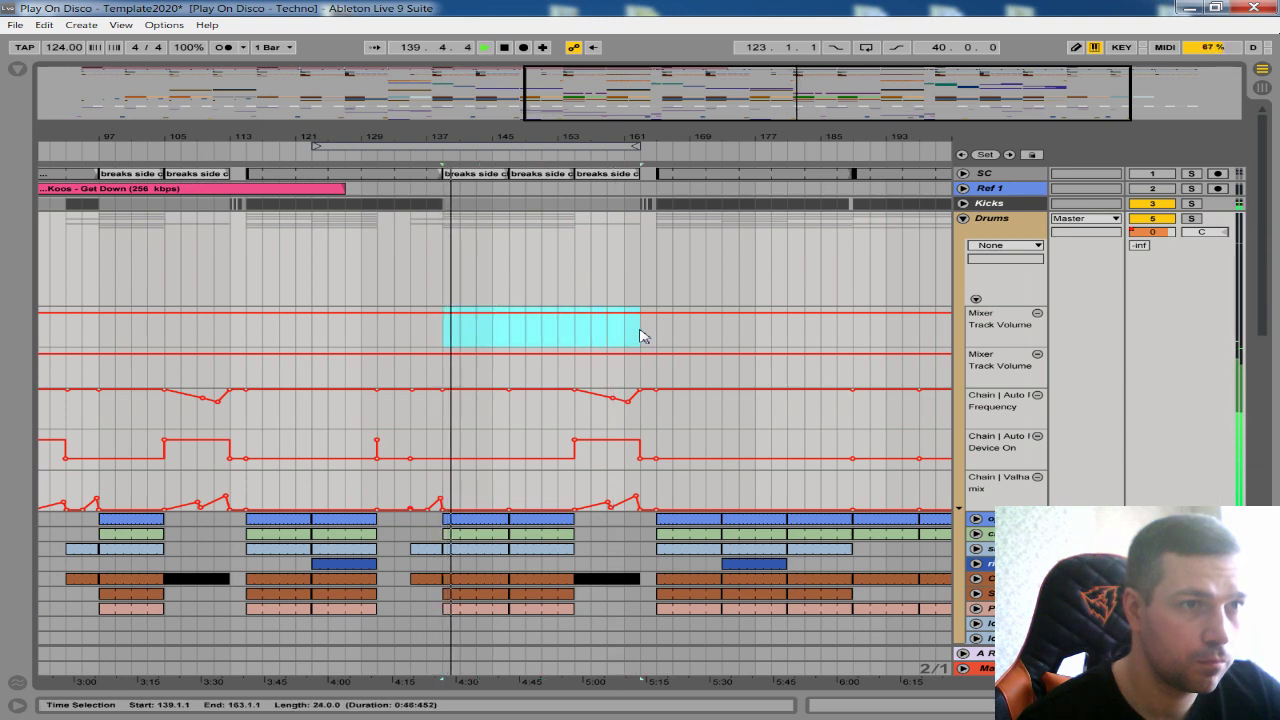
{"action": "left_click_drag", "start_coordinate": [575, 332], "coordinate": [605, 321]}
{"action": "left_click", "coordinate": [640, 320]}
{"action": "left_click", "coordinate": [608, 331]}
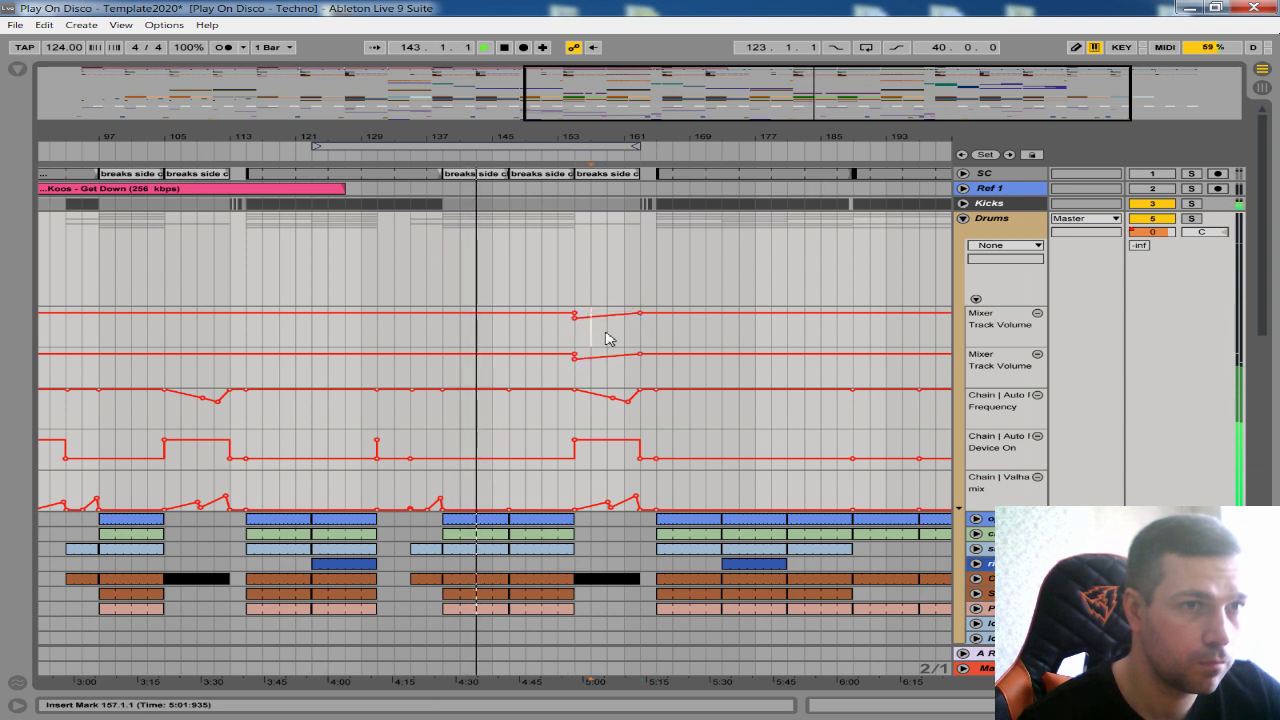
{"action": "left_click", "coordinate": [1037, 313]}
{"action": "left_click_drag", "start_coordinate": [574, 316], "coordinate": [574, 313]}
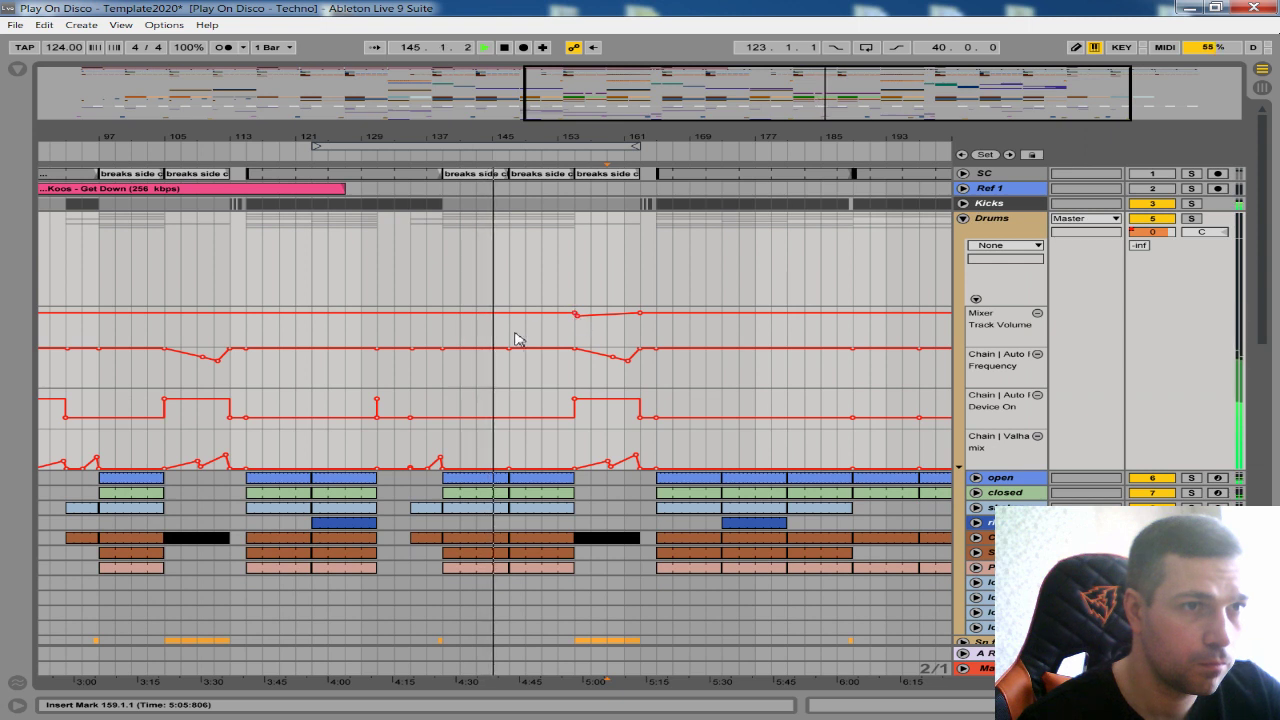
- Copy the Drums Track Volume dip of bars 155 to 163 to bar 131
{"action": "left_click_drag", "start_coordinate": [512, 331], "coordinate": [640, 337]}
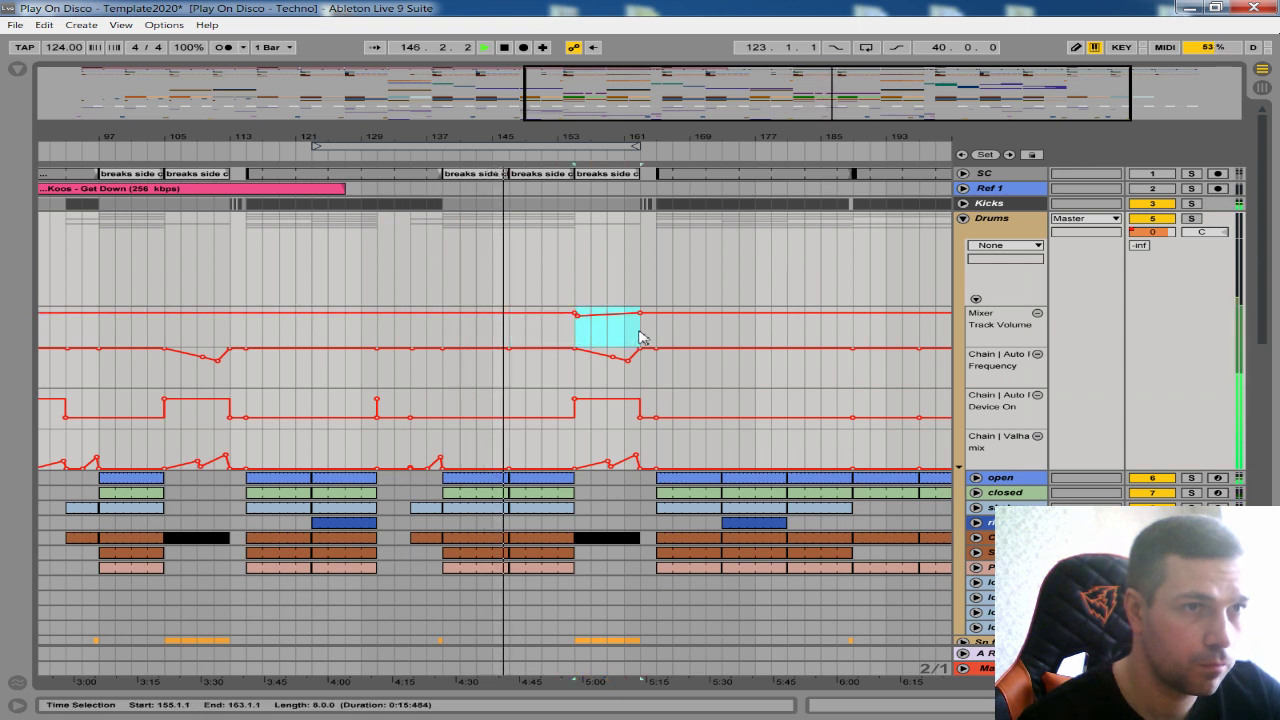
{"action": "left_click", "coordinate": [443, 332]}
{"action": "left_click_drag", "start_coordinate": [503, 101], "coordinate": [665, 165]}
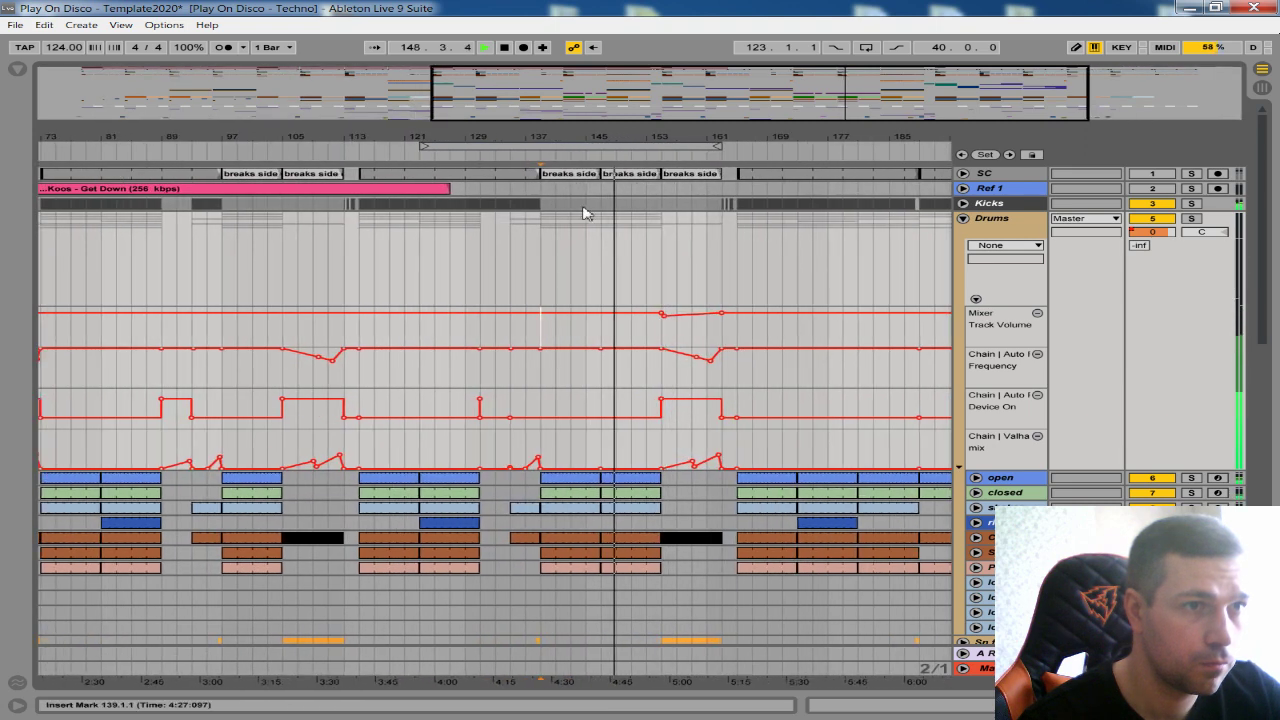
{"action": "left_click", "coordinate": [509, 309]}
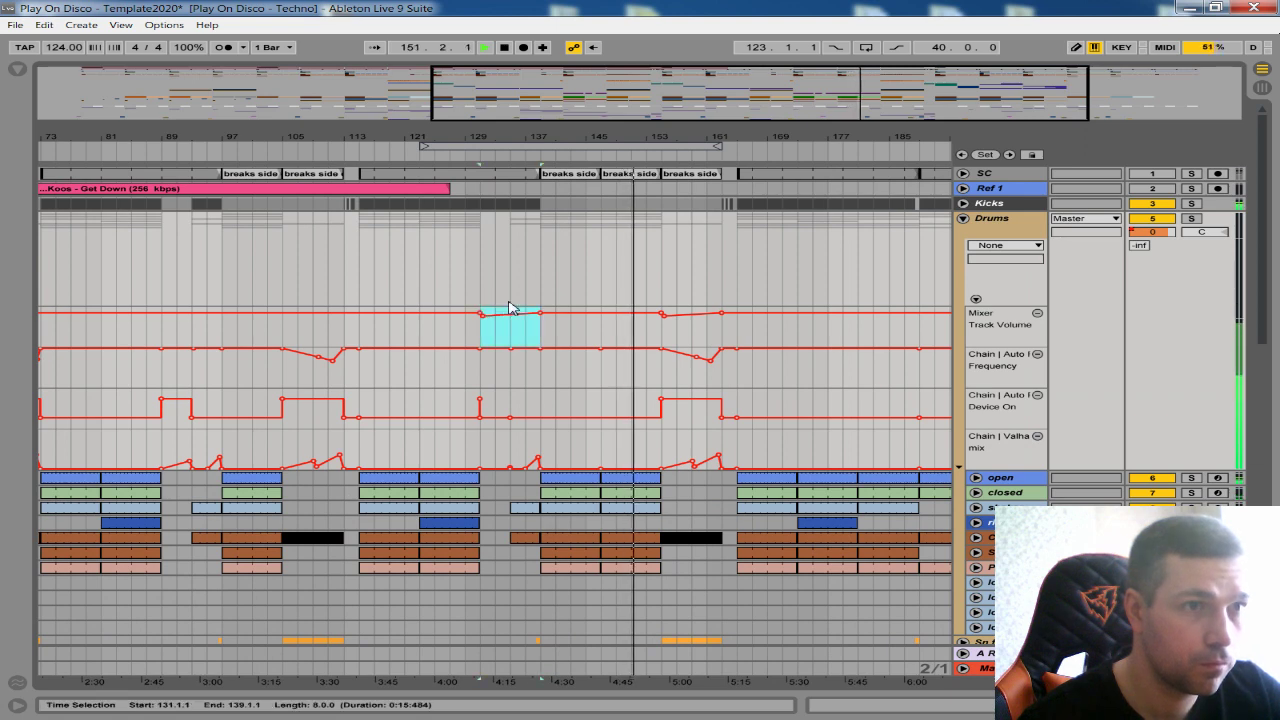
- Paste the same Drums Track Volume dip at bars 65 and 105
{"action": "left_click_drag", "start_coordinate": [649, 134], "coordinate": [617, 102]}
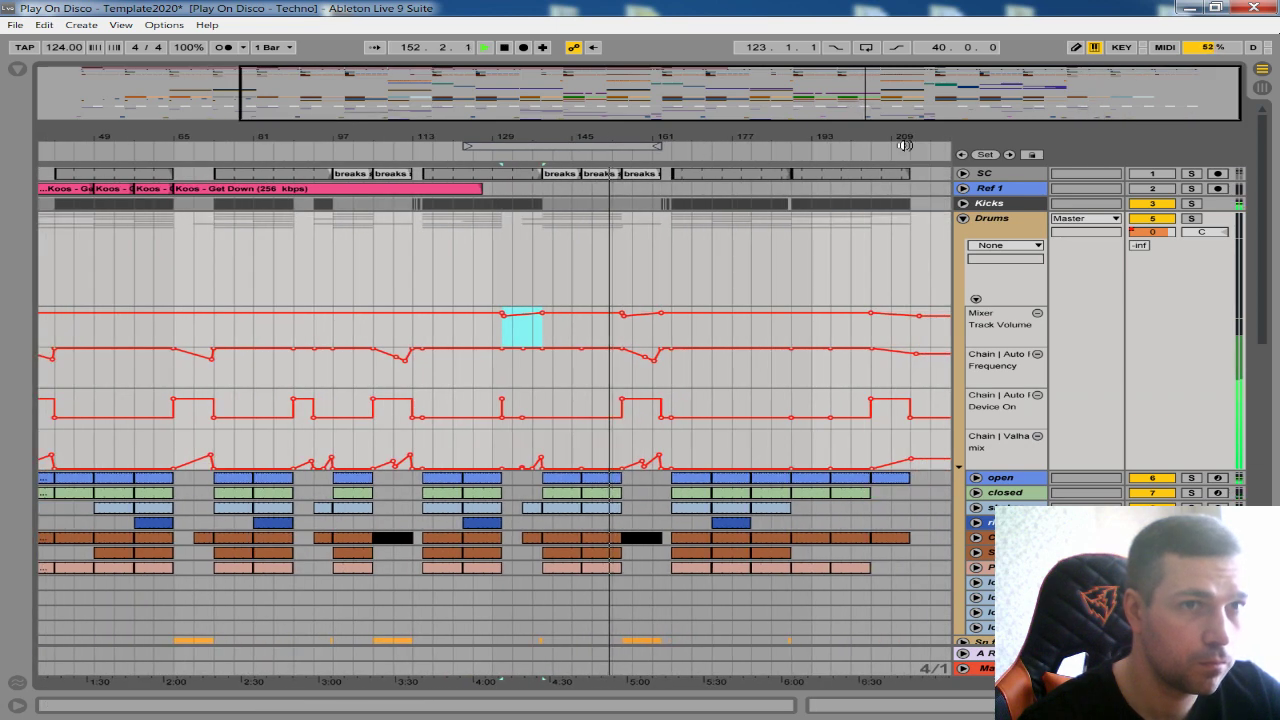
{"action": "left_click_drag", "start_coordinate": [216, 141], "coordinate": [229, 172]}
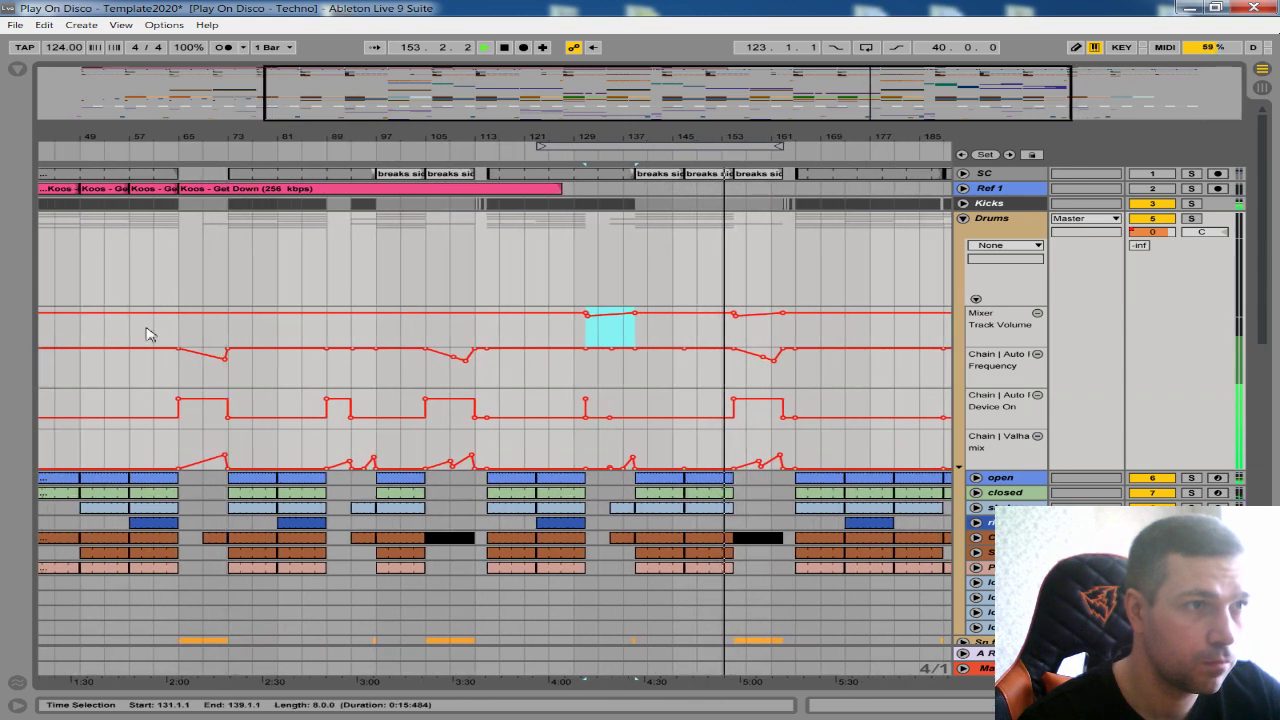
{"action": "left_click", "coordinate": [178, 336]}
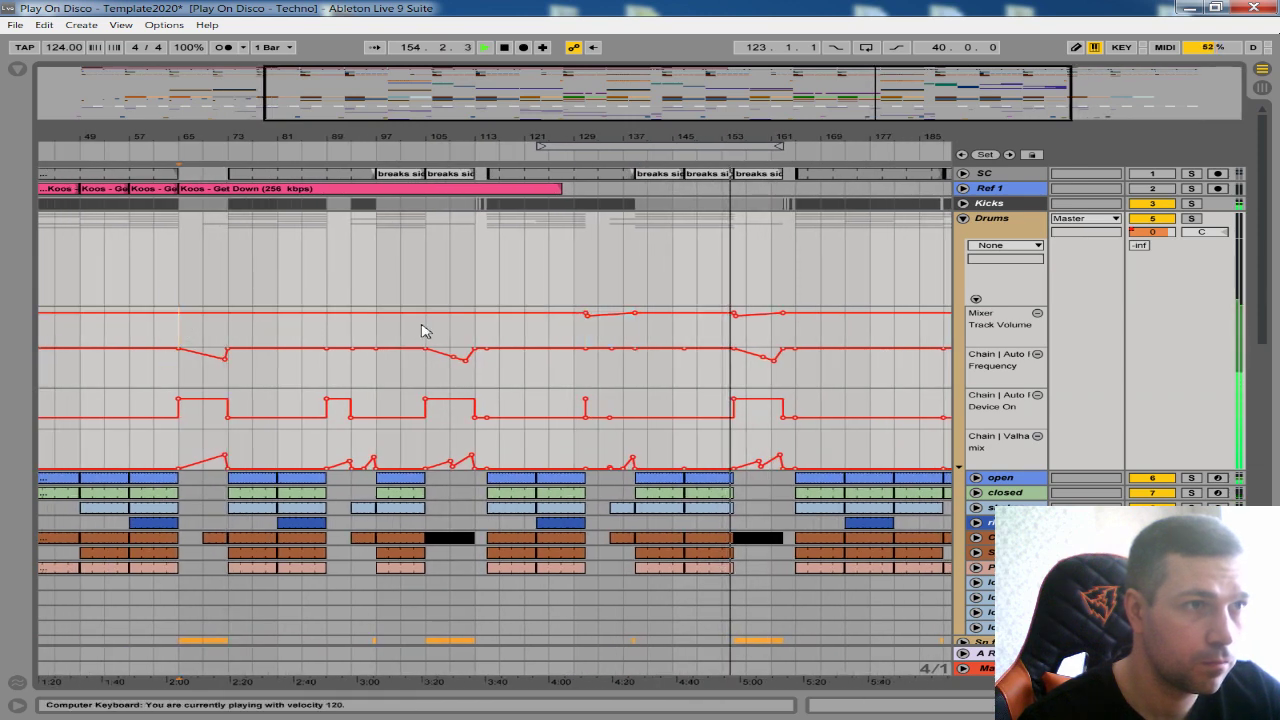
{"action": "left_click_drag", "start_coordinate": [181, 331], "coordinate": [228, 335]}
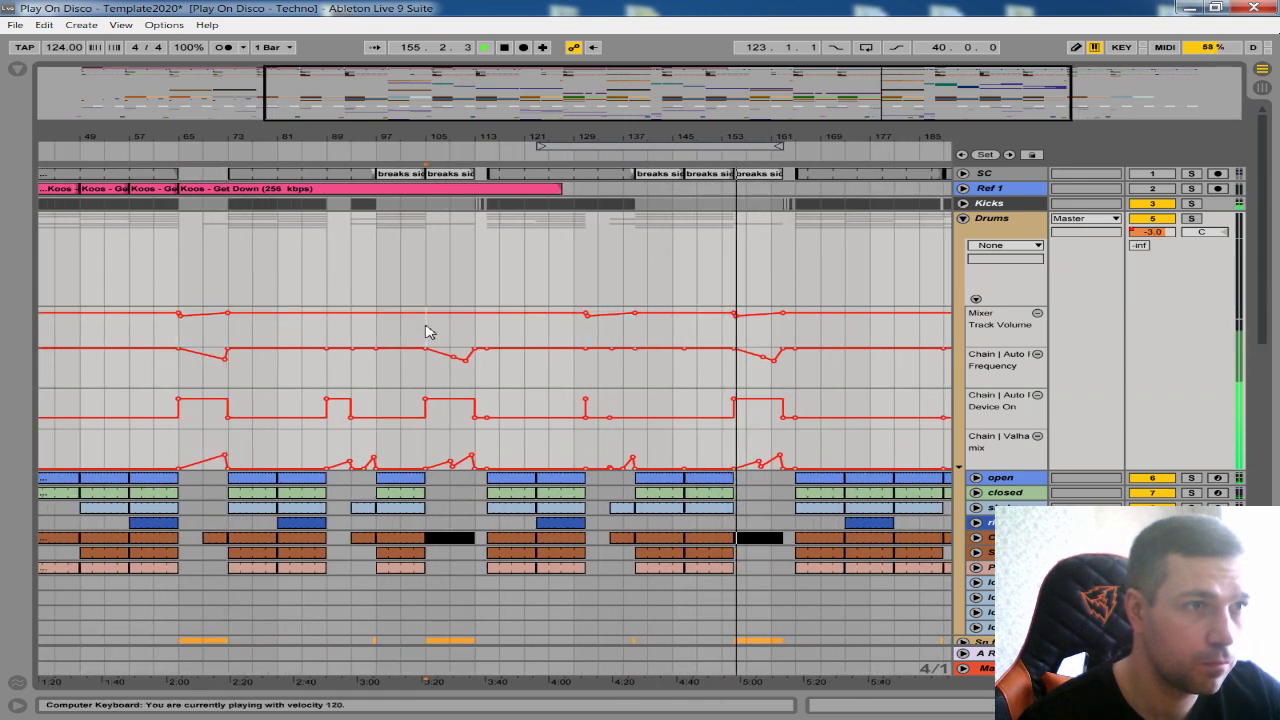
{"action": "left_click_drag", "start_coordinate": [425, 332], "coordinate": [474, 334]}
{"action": "scroll", "coordinate": [450, 275], "scroll_direction": "down", "scroll_amount": 2}
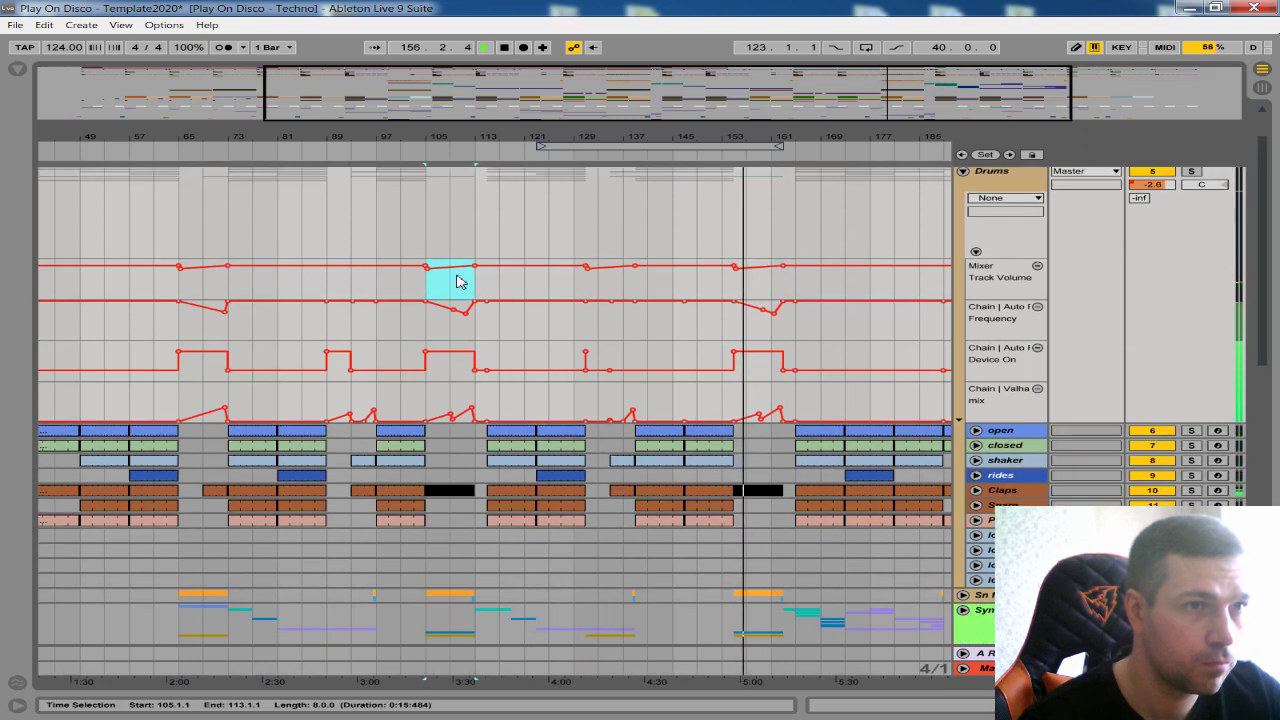
- Paste the Drums Track Volume dip at bar 33 as well, over the first filter sweep
{"action": "scroll", "coordinate": [458, 282], "scroll_direction": "up", "scroll_amount": 2}
{"action": "left_click_drag", "start_coordinate": [450, 137], "coordinate": [450, 90]}
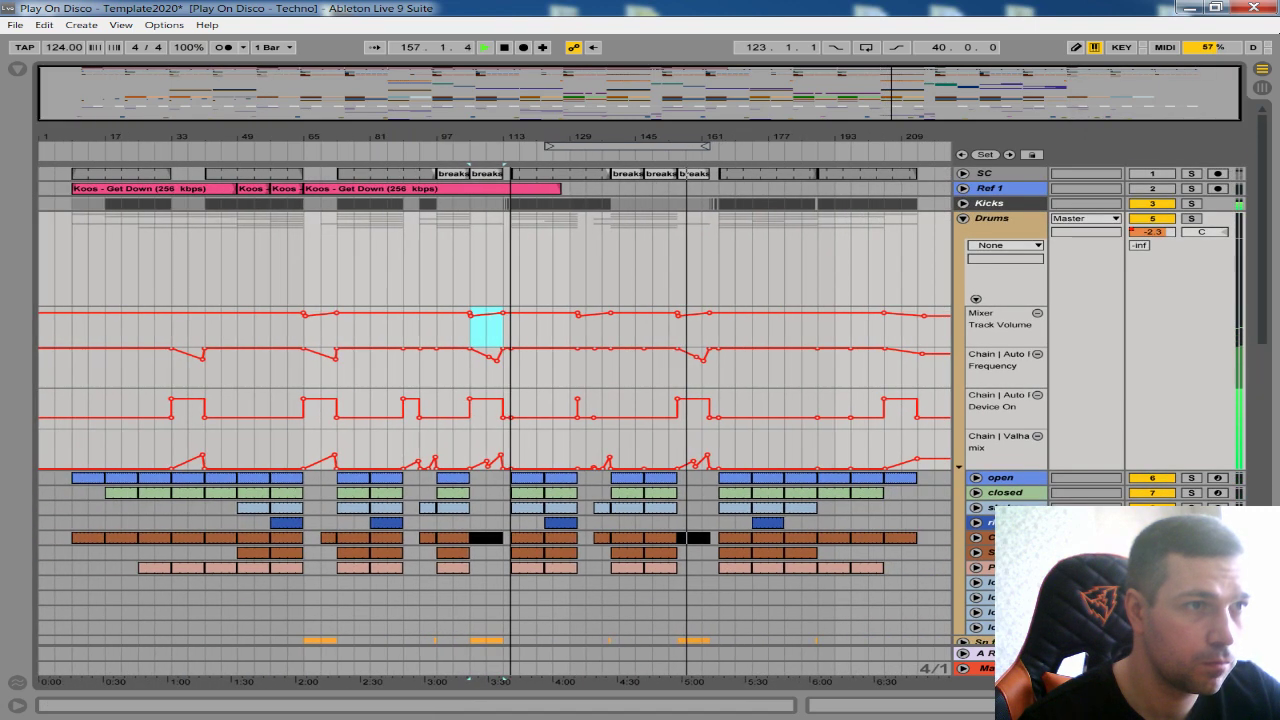
{"action": "left_click", "coordinate": [174, 327]}
{"action": "key", "text": "ctrl+v"}
{"action": "left_click", "coordinate": [220, 325]}
{"action": "left_click_drag", "start_coordinate": [202, 137], "coordinate": [202, 130]}
- Unfold the Basses group and check its Track Volume and Auto Filter automation across the breaks and outro
{"action": "left_click_drag", "start_coordinate": [756, 139], "coordinate": [744, 162]}
{"action": "scroll", "coordinate": [777, 363], "scroll_direction": "down", "scroll_amount": 5}
{"action": "scroll", "coordinate": [771, 360], "scroll_direction": "up", "scroll_amount": 5}
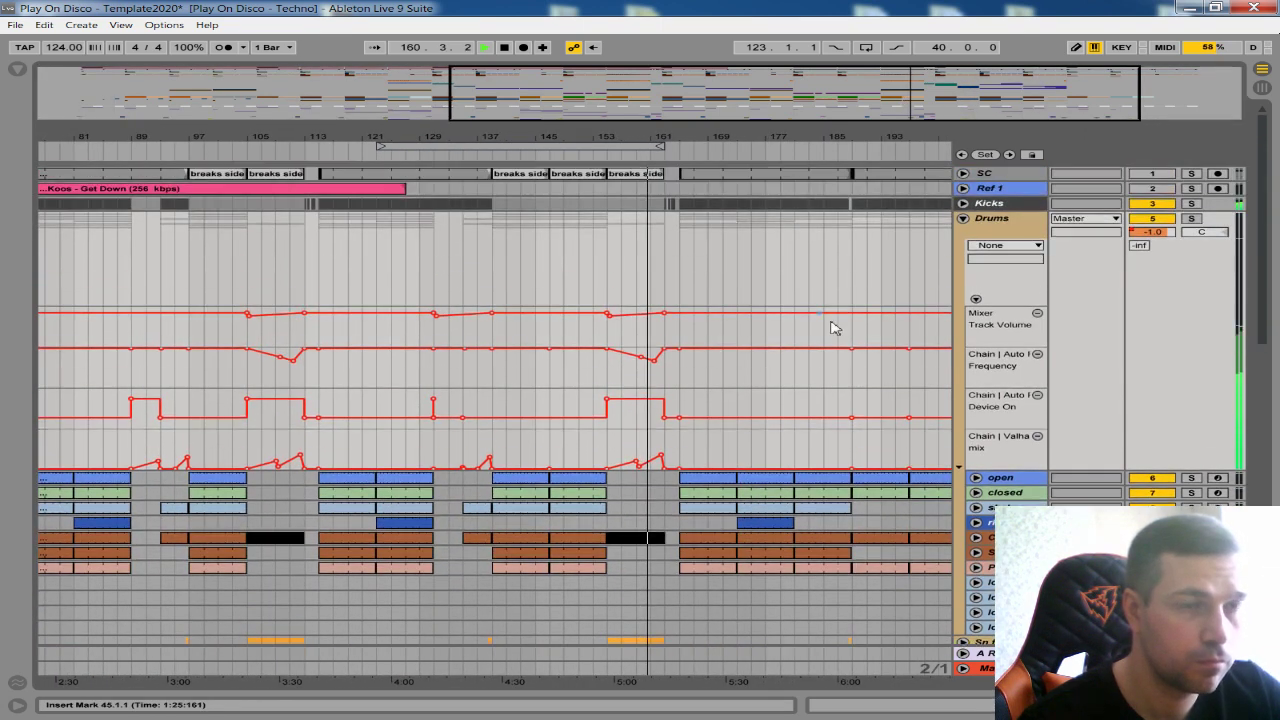
{"action": "scroll", "coordinate": [977, 357], "scroll_direction": "down", "scroll_amount": 10}
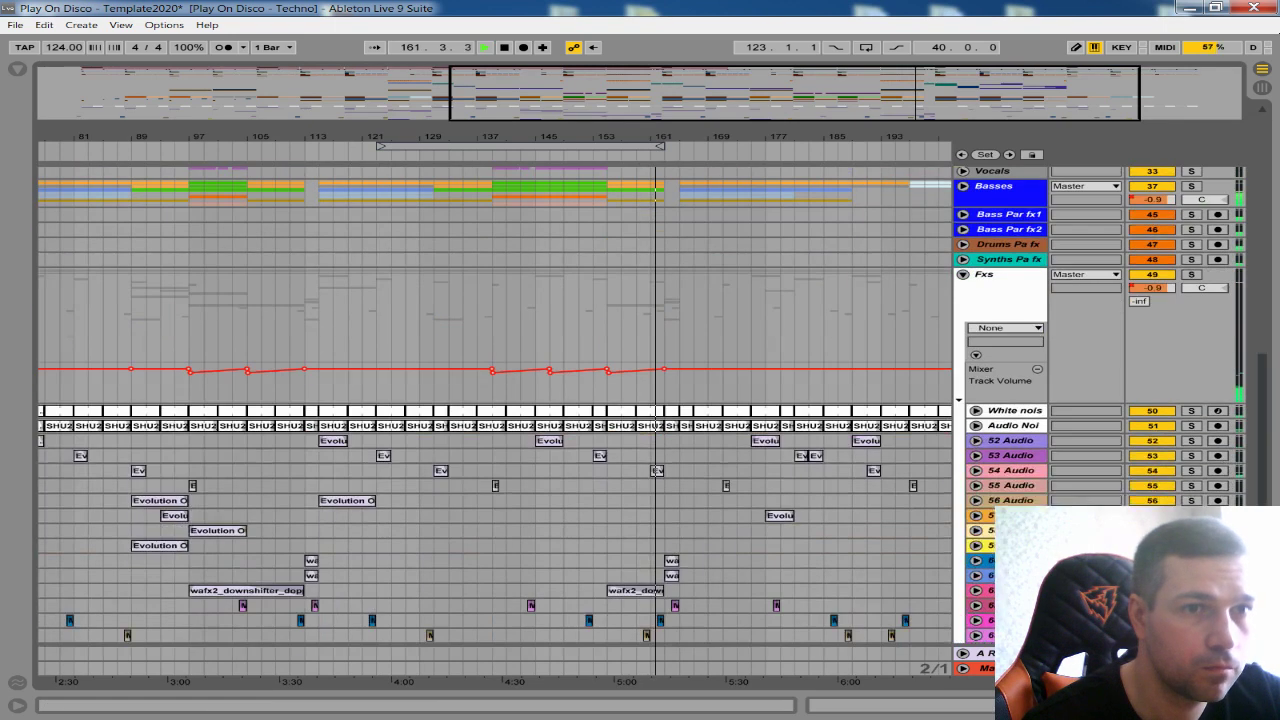
{"action": "scroll", "coordinate": [965, 262], "scroll_direction": "up", "scroll_amount": 1}
{"action": "left_click", "coordinate": [963, 202]}
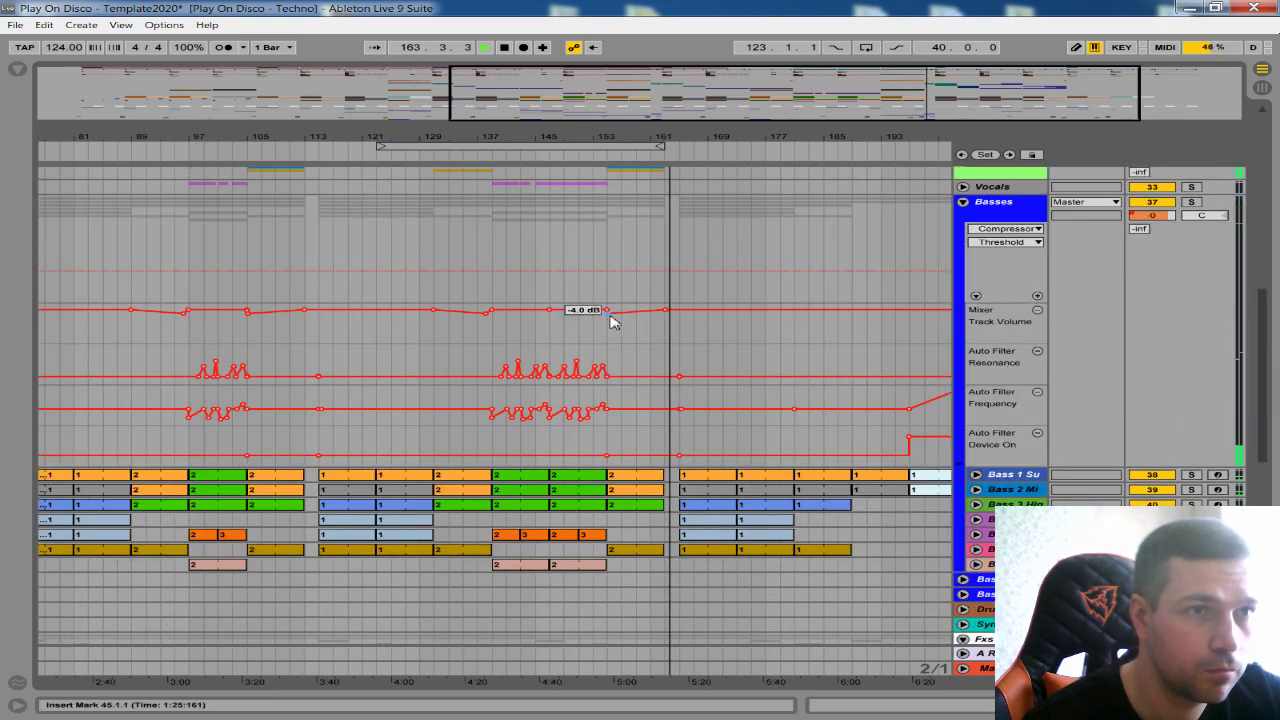
{"action": "scroll", "coordinate": [671, 371], "scroll_direction": "up", "scroll_amount": 7}
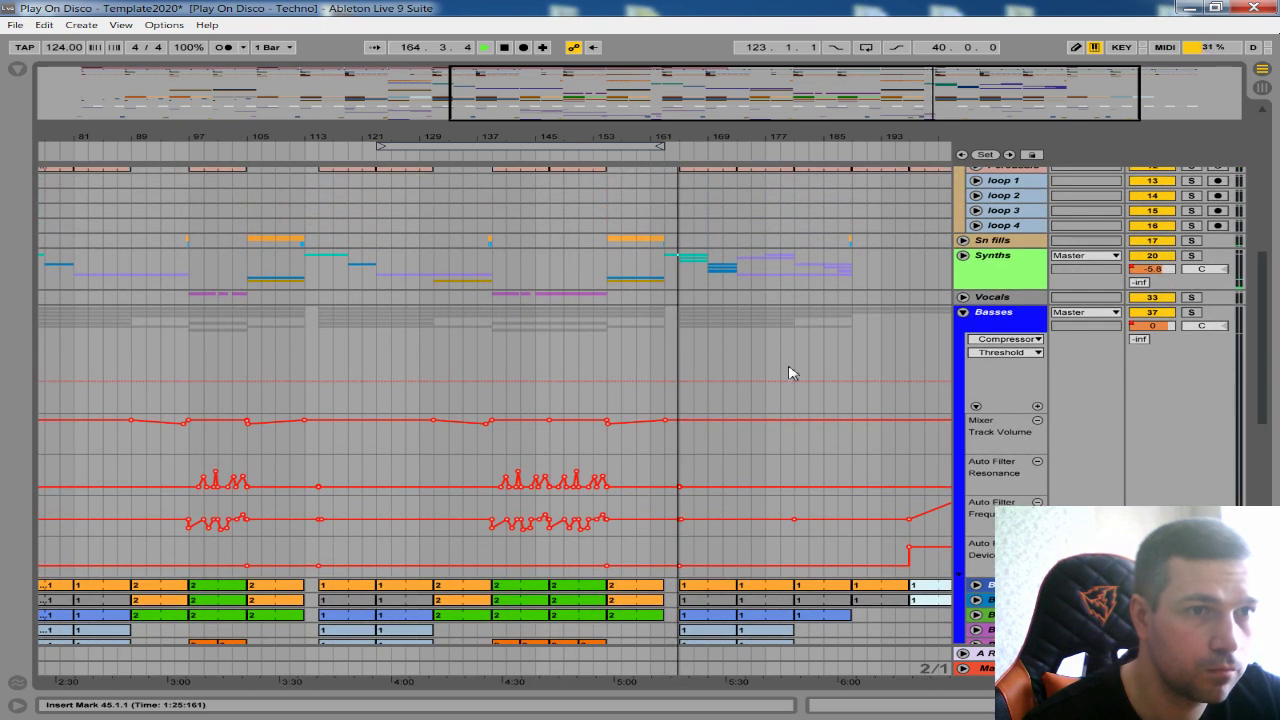
- Fold the Basses group, check the Synths group's Track Volume automation over the whole arrangement, and fold Synths again
{"action": "left_click", "coordinate": [962, 313]}
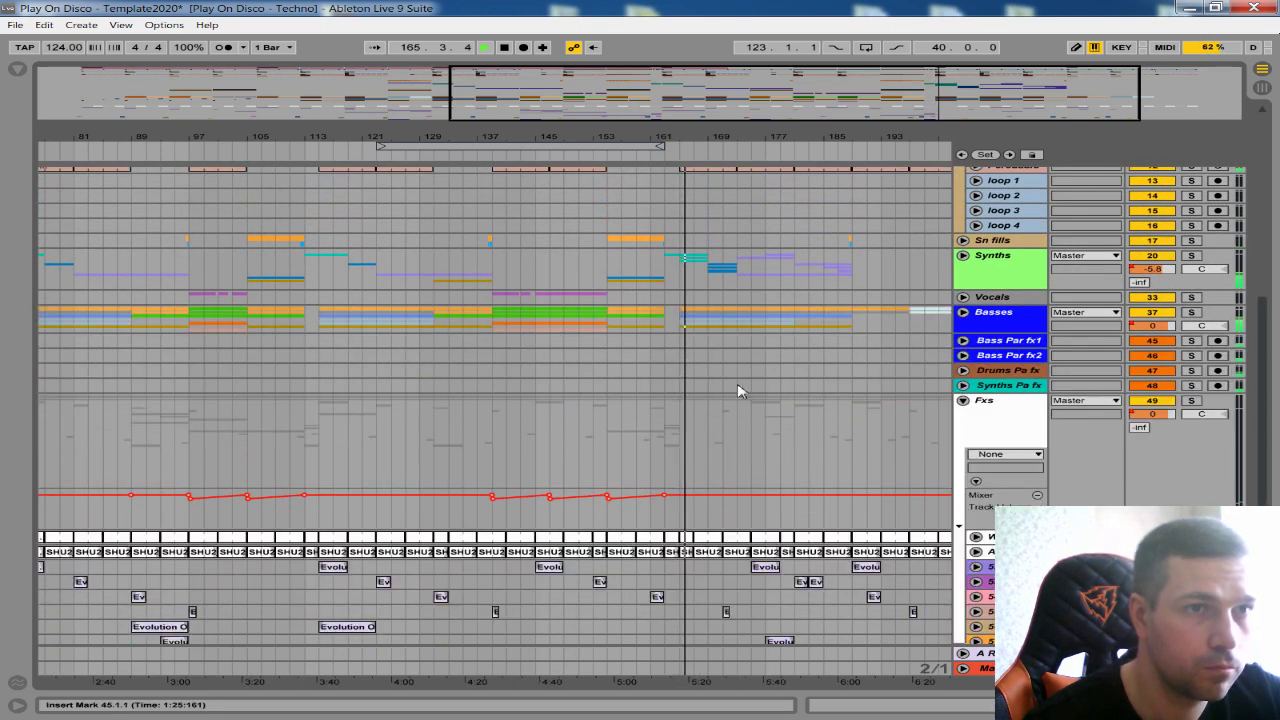
{"action": "scroll", "coordinate": [990, 330], "scroll_direction": "up", "scroll_amount": 3}
{"action": "left_click", "coordinate": [963, 304]}
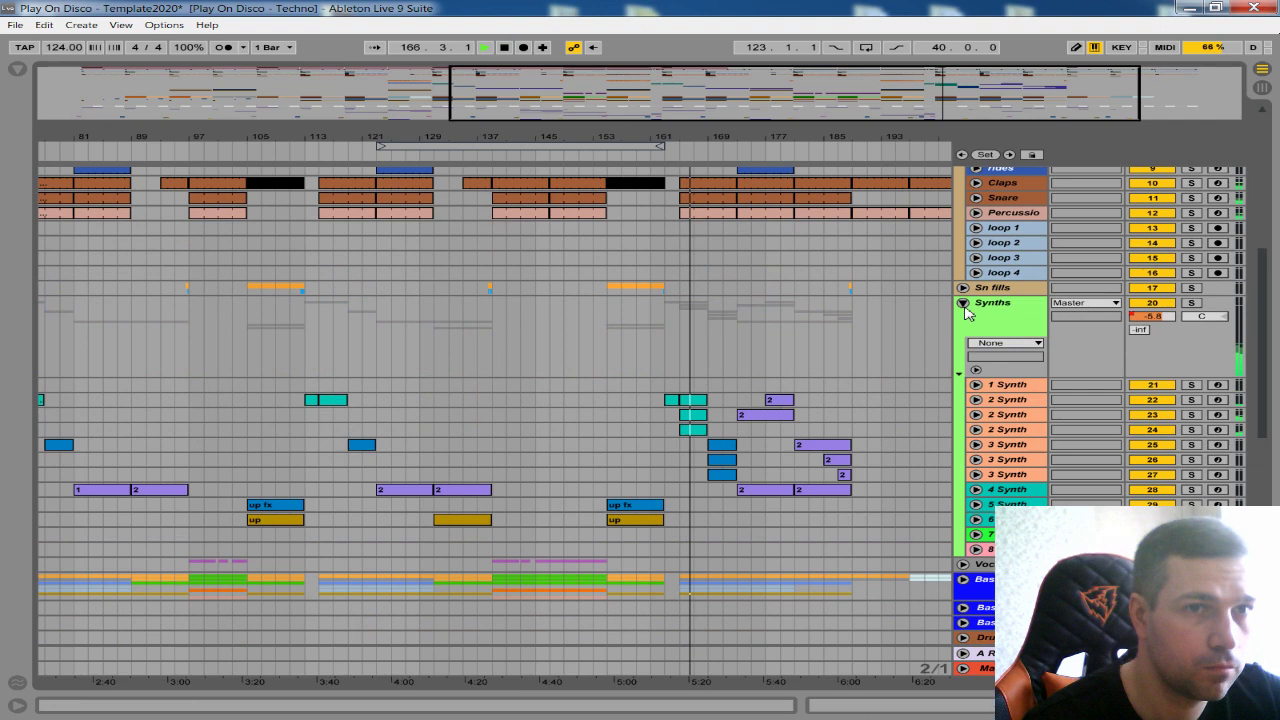
{"action": "left_click", "coordinate": [975, 371]}
{"action": "left_click", "coordinate": [977, 371]}
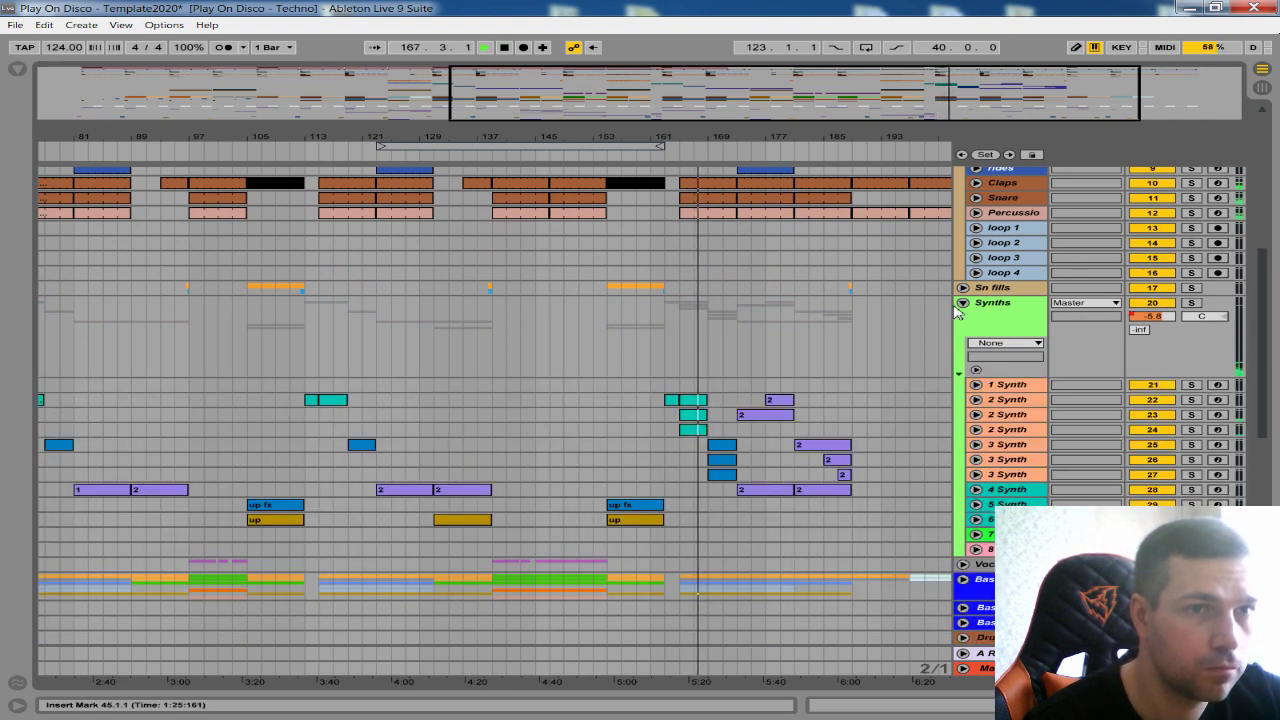
{"action": "left_click", "coordinate": [977, 371]}
{"action": "scroll", "coordinate": [803, 249], "scroll_direction": "down", "scroll_amount": 2}
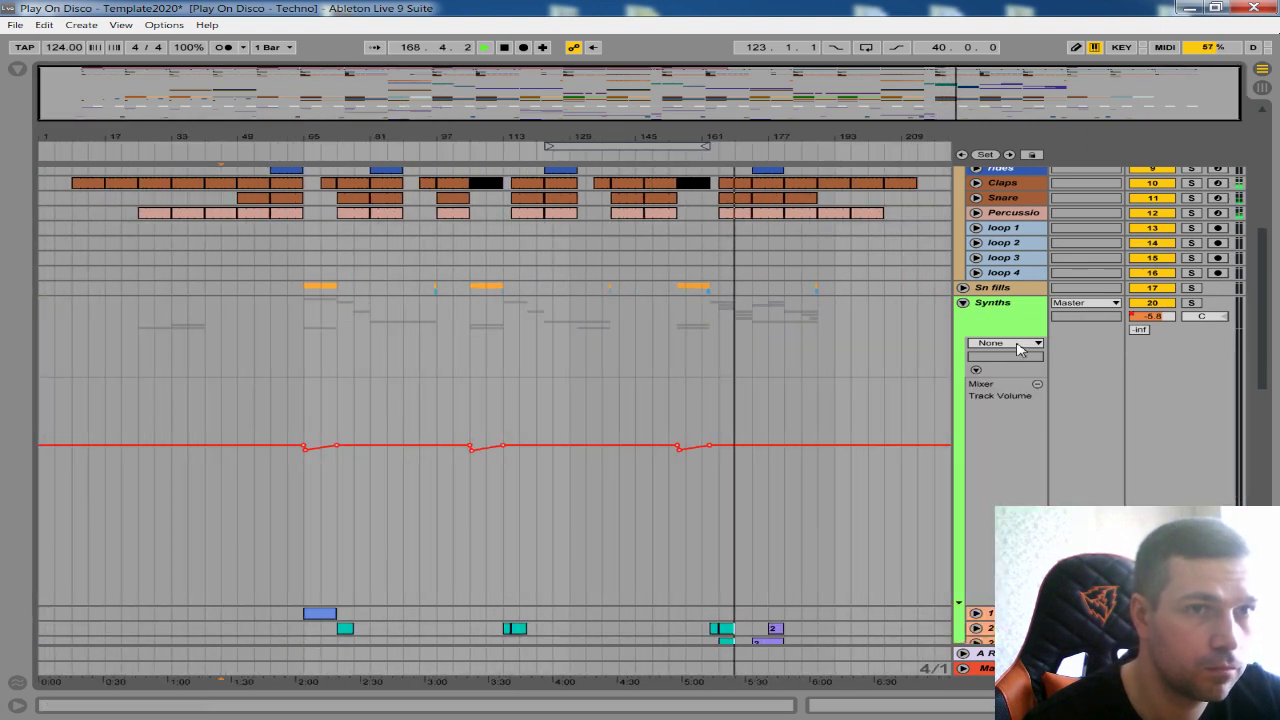
{"action": "left_click", "coordinate": [977, 371]}
{"action": "scroll", "coordinate": [843, 309], "scroll_direction": "up", "scroll_amount": 5}
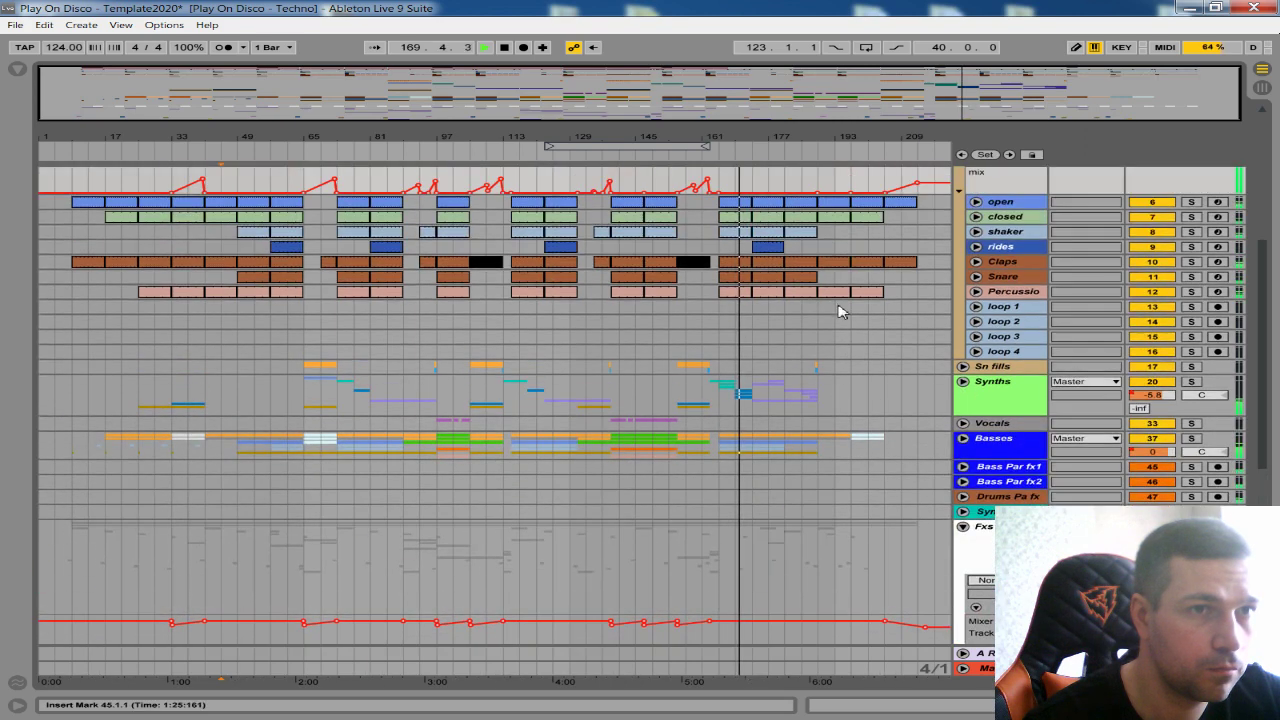
- Reshape the Drums filter Frequency dip and Valhalla mix rise in bars 33 to 41 with mid-sweep points and a shallower filter low
{"action": "scroll", "coordinate": [843, 286], "scroll_direction": "up", "scroll_amount": 2}
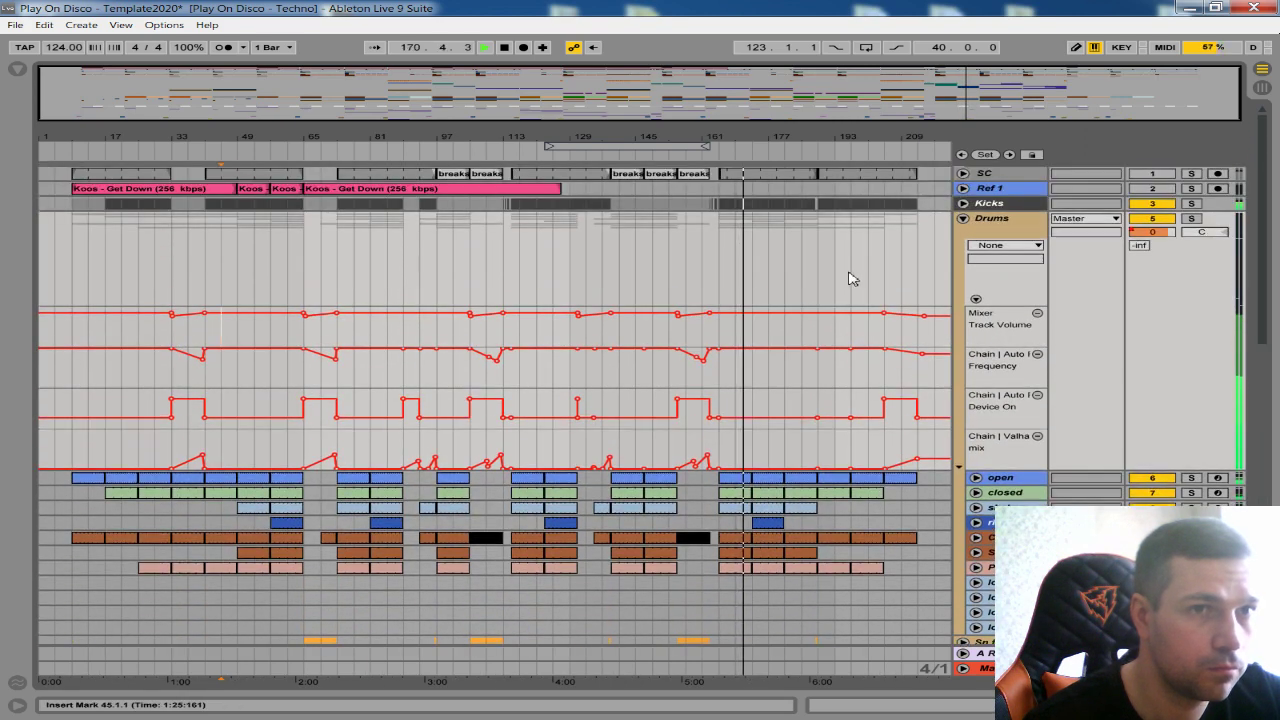
{"action": "left_click", "coordinate": [172, 266]}
{"action": "left_click_drag", "start_coordinate": [211, 141], "coordinate": [200, 251]}
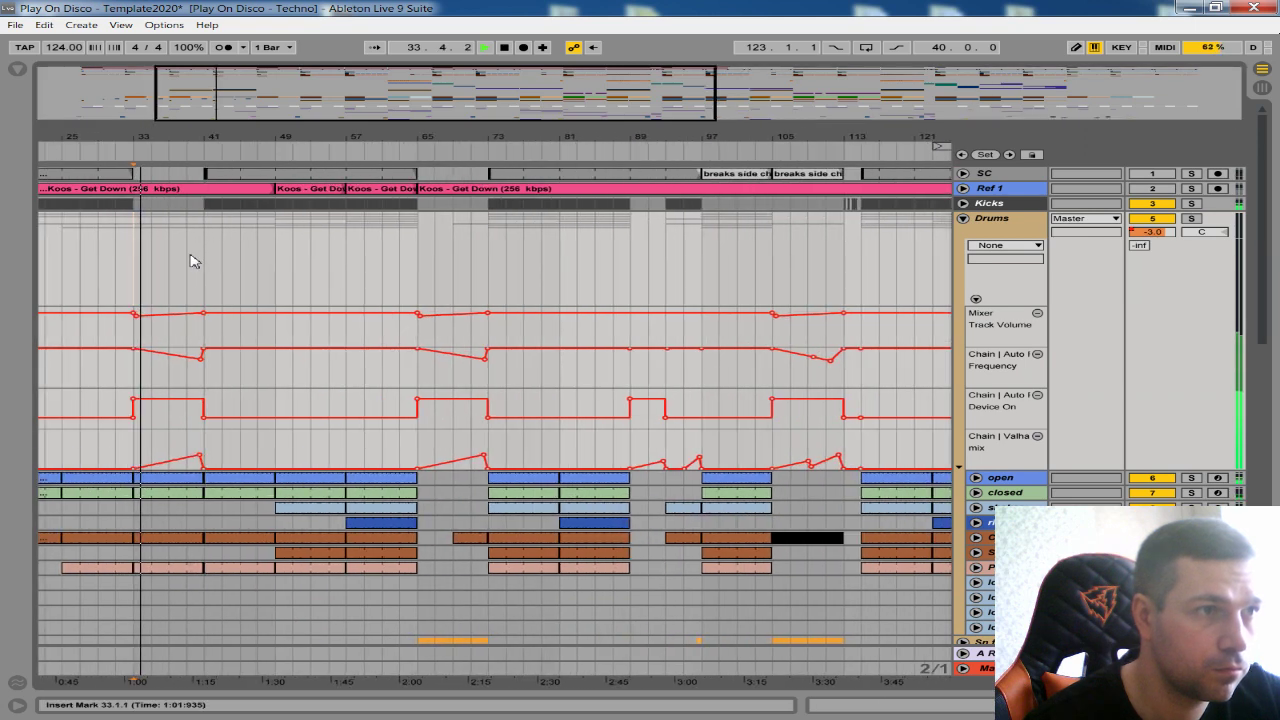
{"action": "left_click_drag", "start_coordinate": [306, 136], "coordinate": [300, 50]}
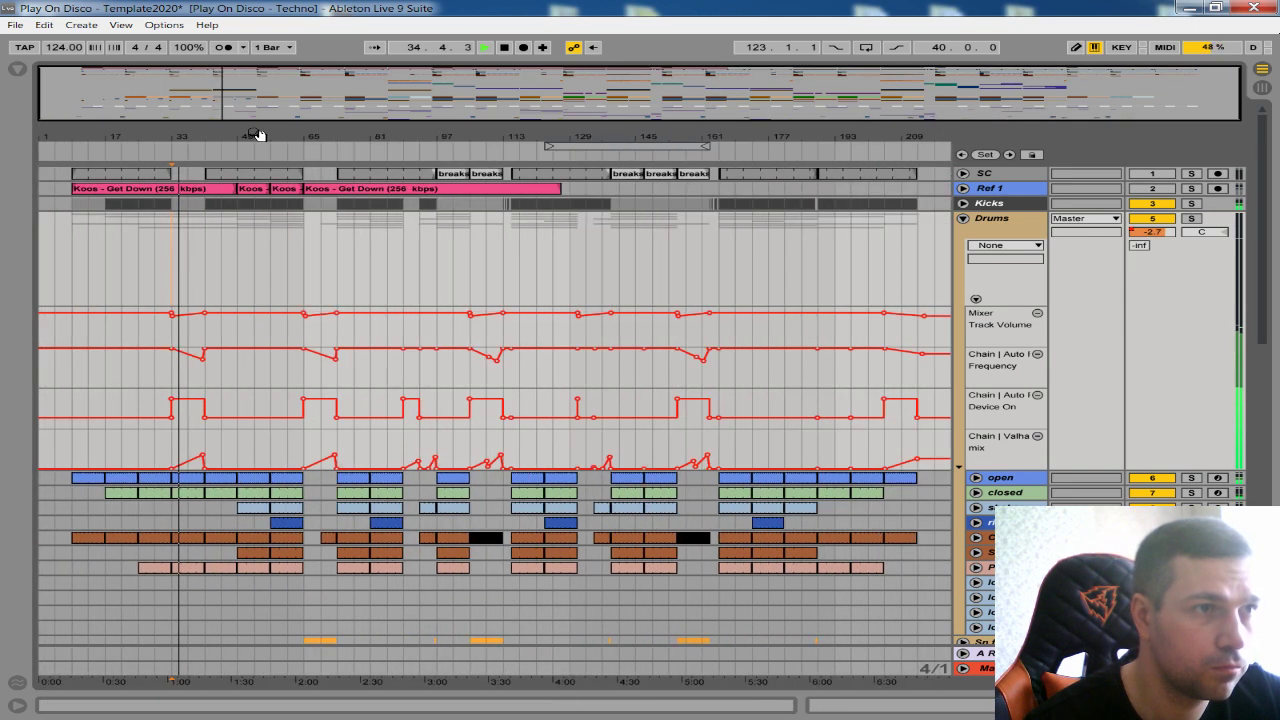
{"action": "left_click_drag", "start_coordinate": [197, 138], "coordinate": [277, 429]}
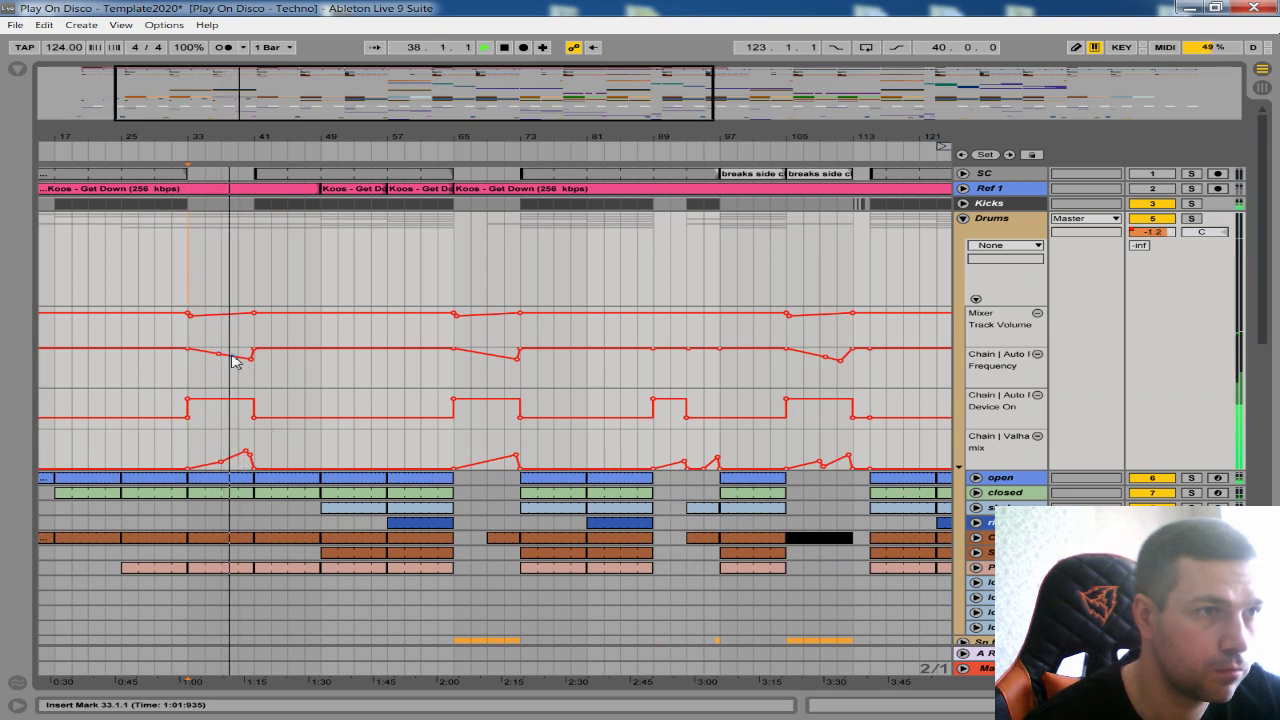
{"action": "left_click_drag", "start_coordinate": [251, 361], "coordinate": [248, 355]}
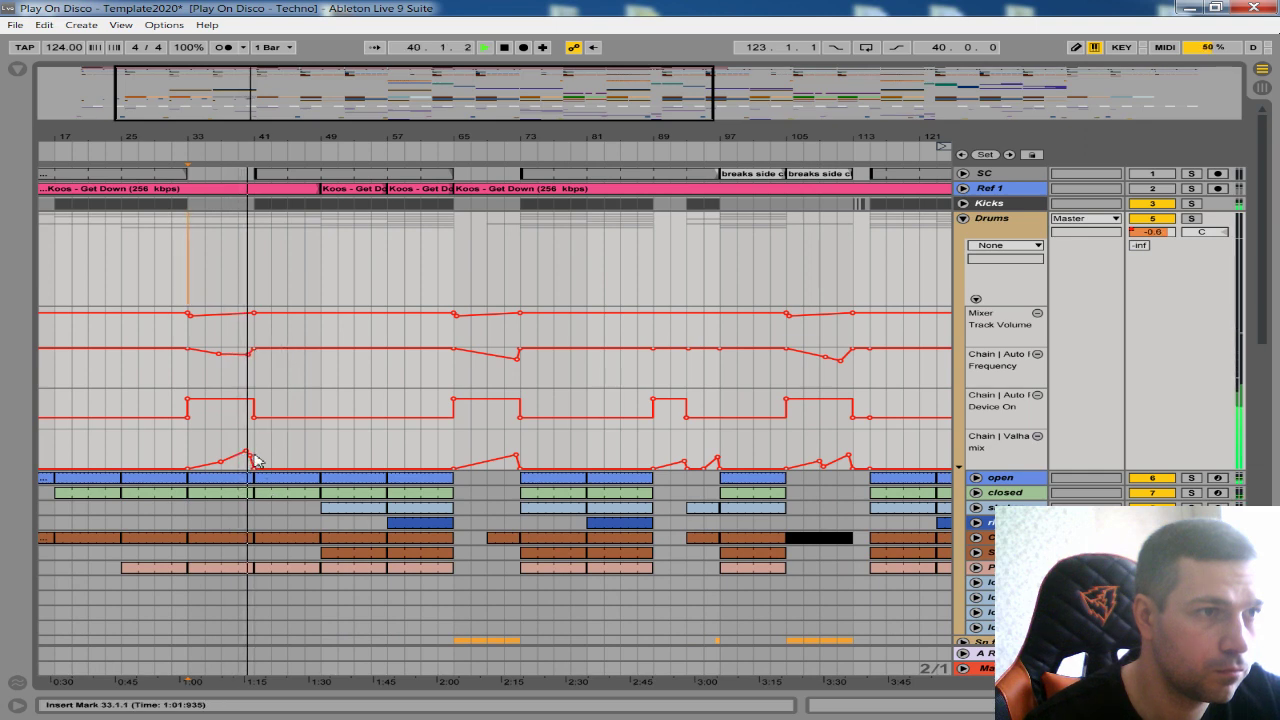
- Play the arrangement from bar 65 to check the Drums automation through the second break
{"action": "left_click_drag", "start_coordinate": [323, 139], "coordinate": [287, 149]}
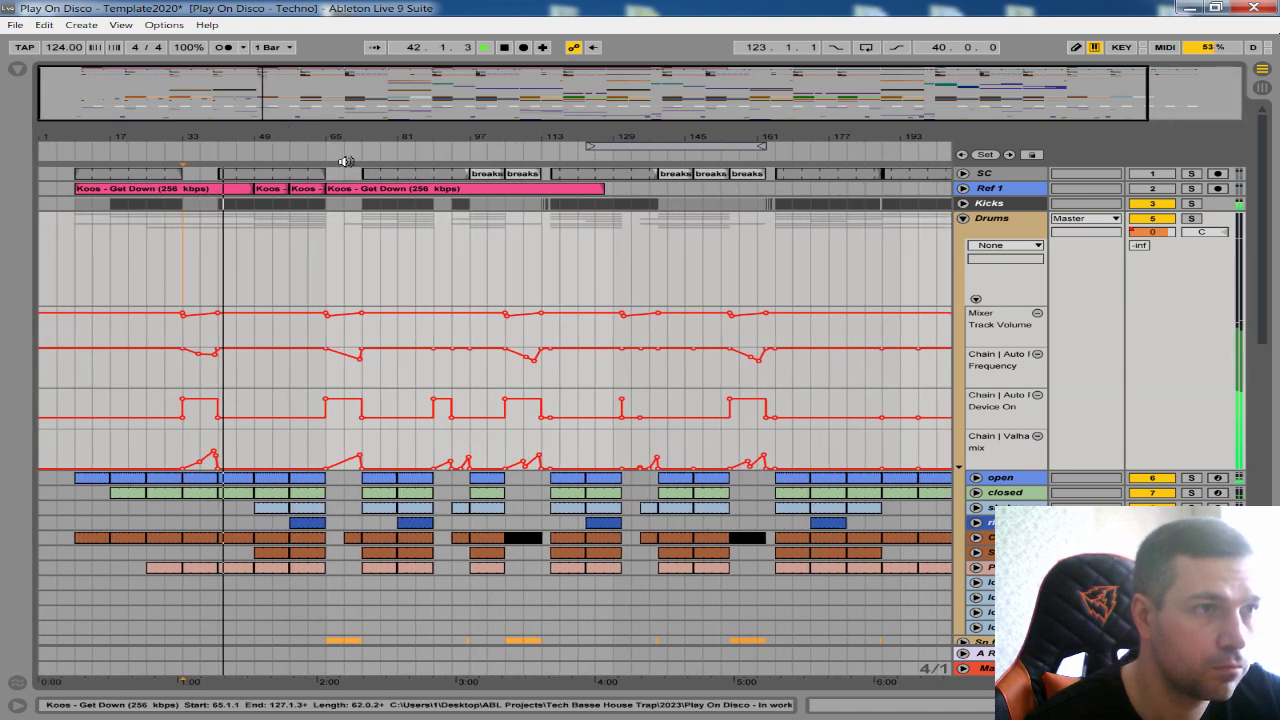
{"action": "scroll", "coordinate": [597, 306], "scroll_direction": "down", "scroll_amount": 1}
{"action": "scroll", "coordinate": [597, 306], "scroll_direction": "up", "scroll_amount": 1}
{"action": "left_click_drag", "start_coordinate": [504, 134], "coordinate": [469, 131]}
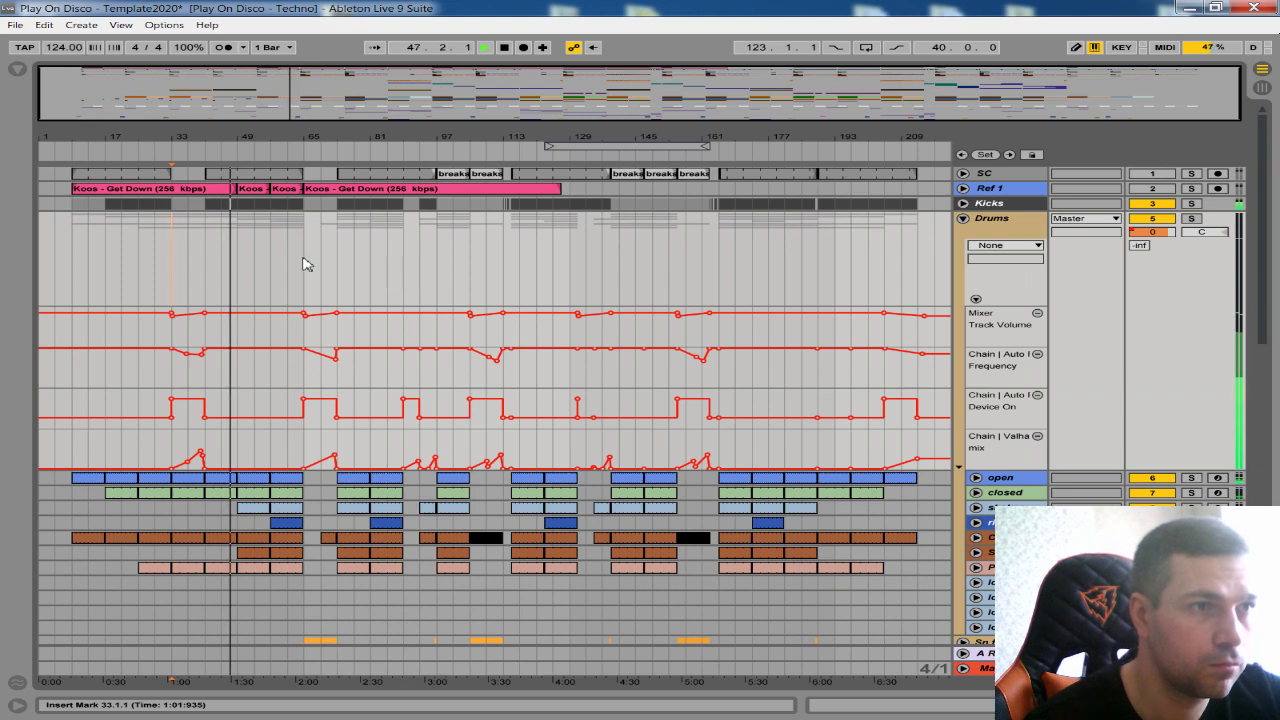
{"action": "key", "text": "space"}
{"action": "key", "text": "space"}
{"action": "mouse_move", "coordinate": [363, 137]}
{"action": "left_mouse_down"}
{"action": "mouse_move", "coordinate": [369, 152]}
{"action": "mouse_move", "coordinate": [363, 132]}
{"action": "left_mouse_up"}
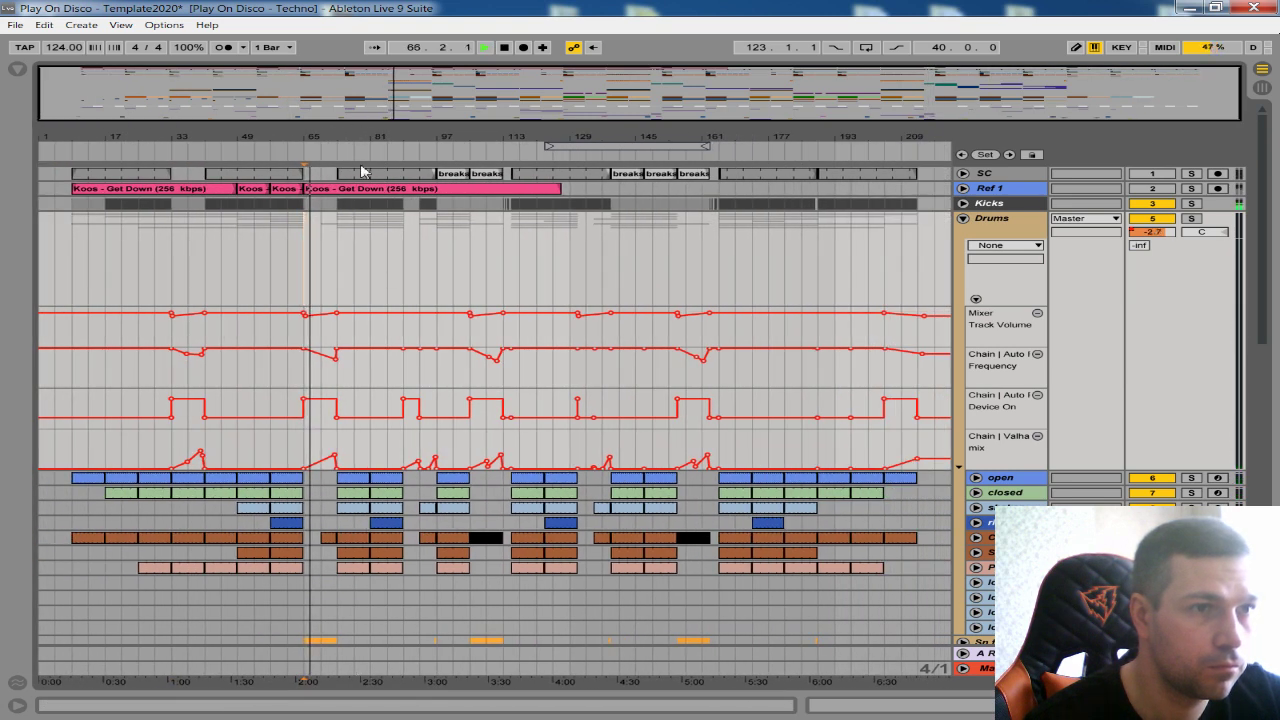
{"action": "mouse_move", "coordinate": [766, 137]}
{"action": "left_mouse_down"}
{"action": "mouse_move", "coordinate": [767, 155]}
{"action": "mouse_move", "coordinate": [767, 137]}
{"action": "left_mouse_up"}
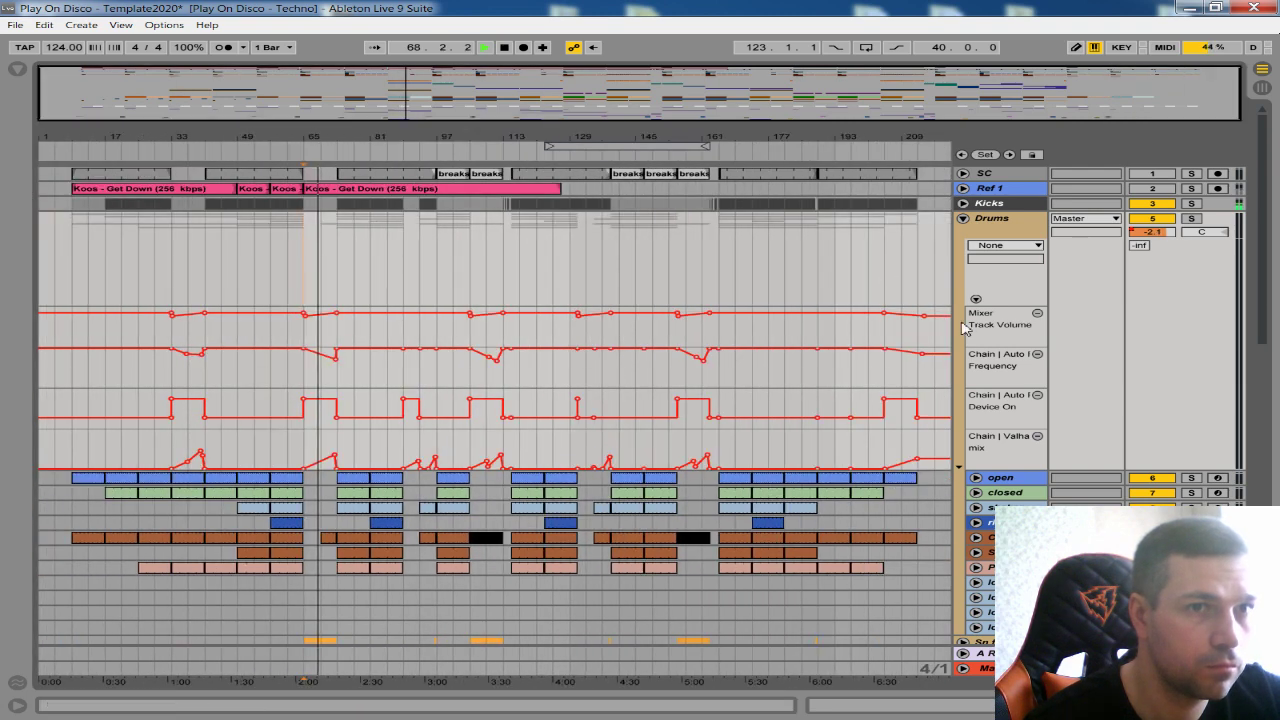
- Collapse the automation lanes of the Drums and Fxs groups and fold both groups
{"action": "left_click", "coordinate": [975, 300]}
{"action": "left_click", "coordinate": [963, 219]}
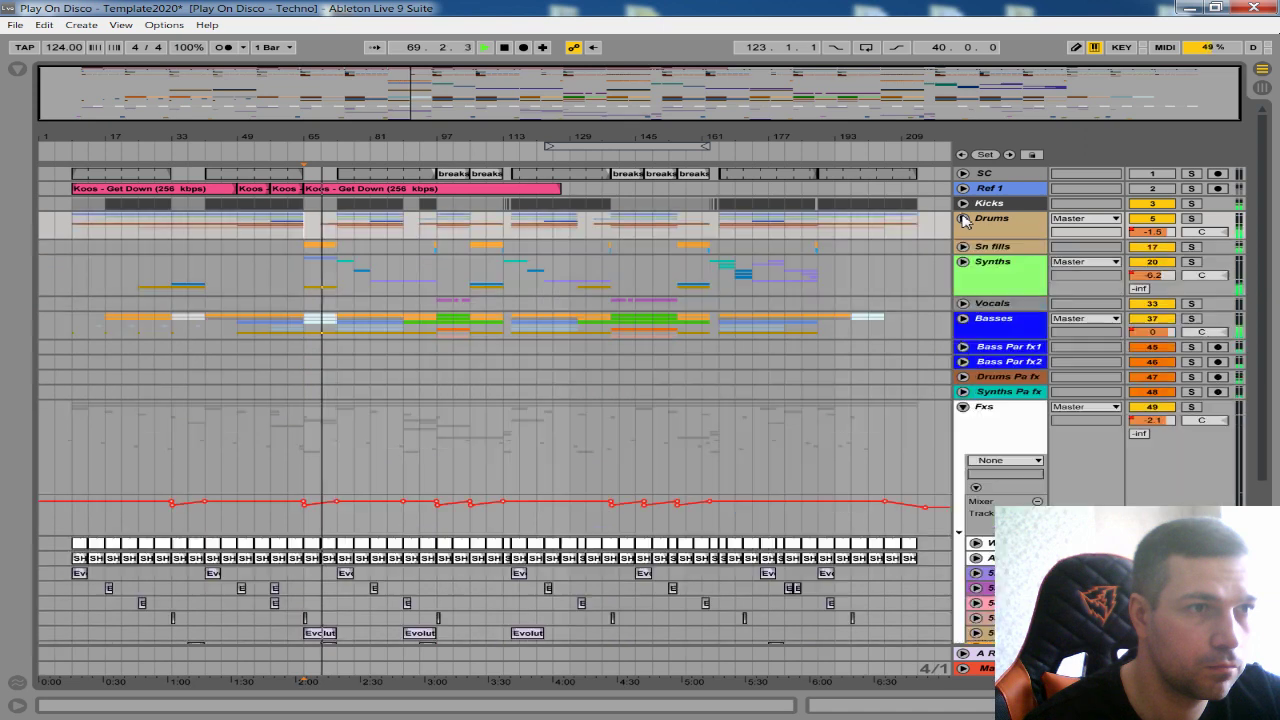
{"action": "left_click", "coordinate": [976, 487]}
{"action": "left_click", "coordinate": [963, 407]}
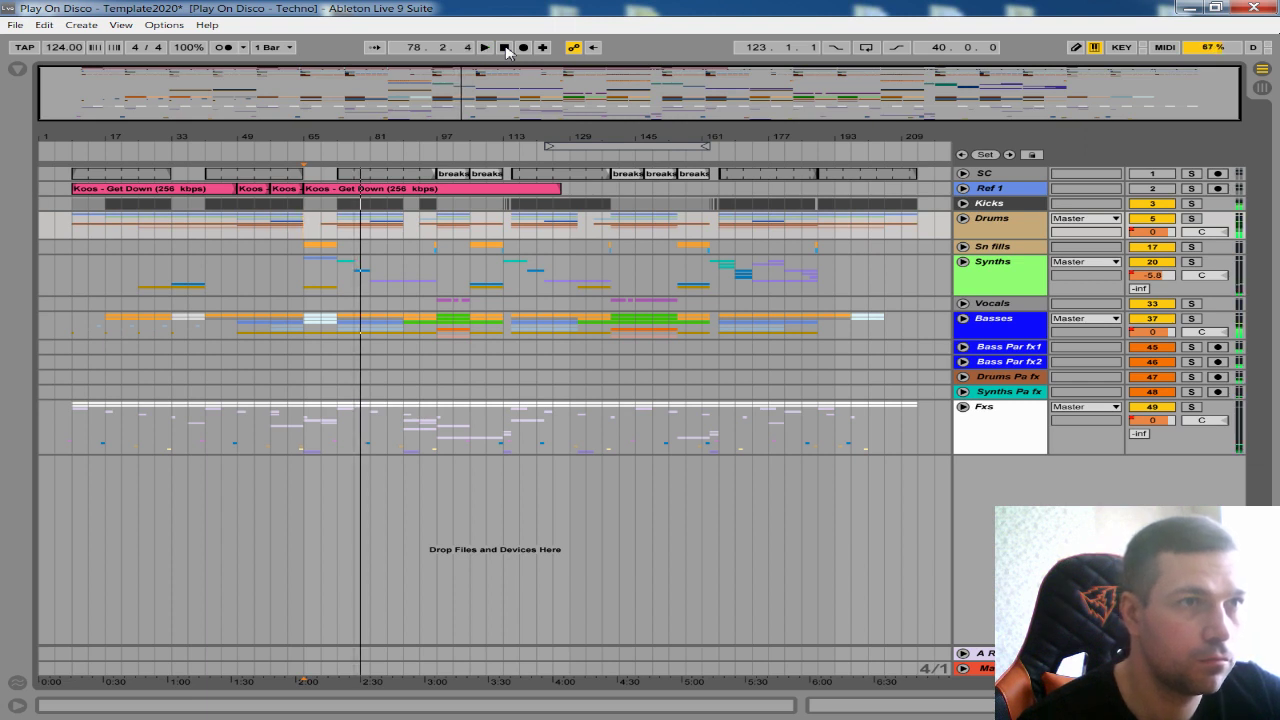
- Play the track from bar 9 and display VPS Scope and LUFSMeter on the Master track
{"action": "left_click", "coordinate": [72, 254]}
{"action": "key", "text": "space"}
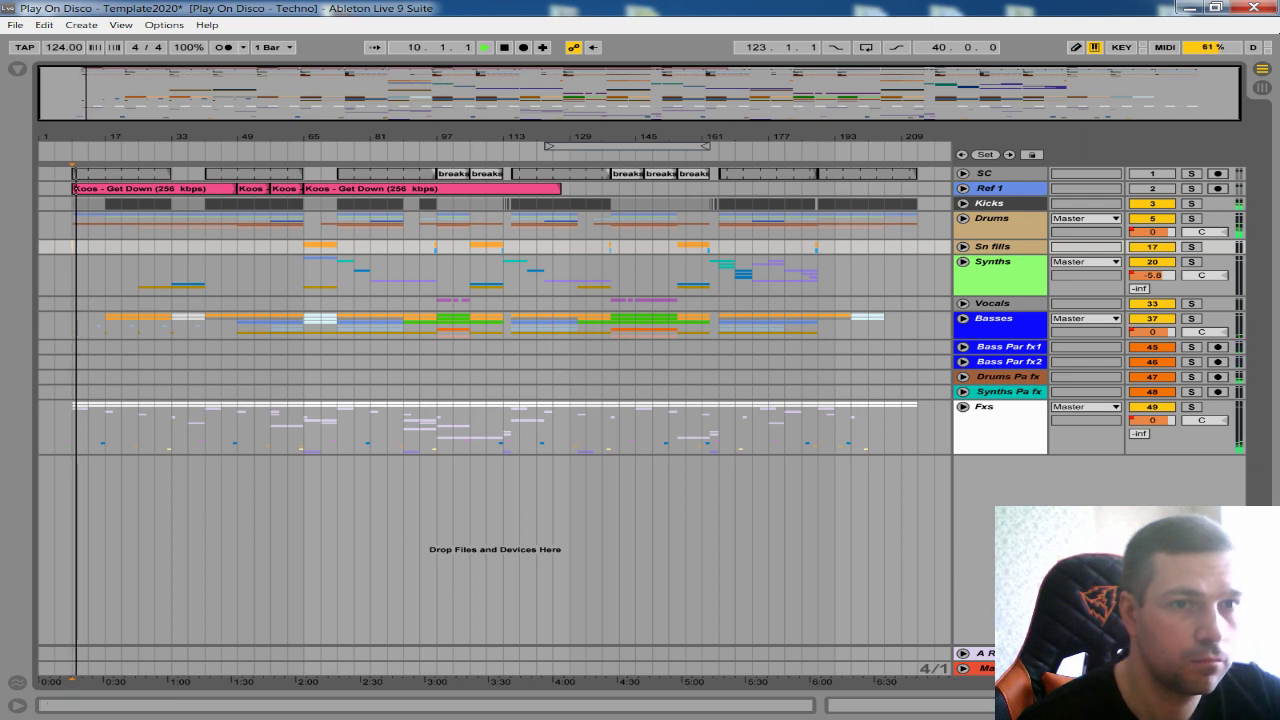
{"action": "double_click", "coordinate": [983, 668]}
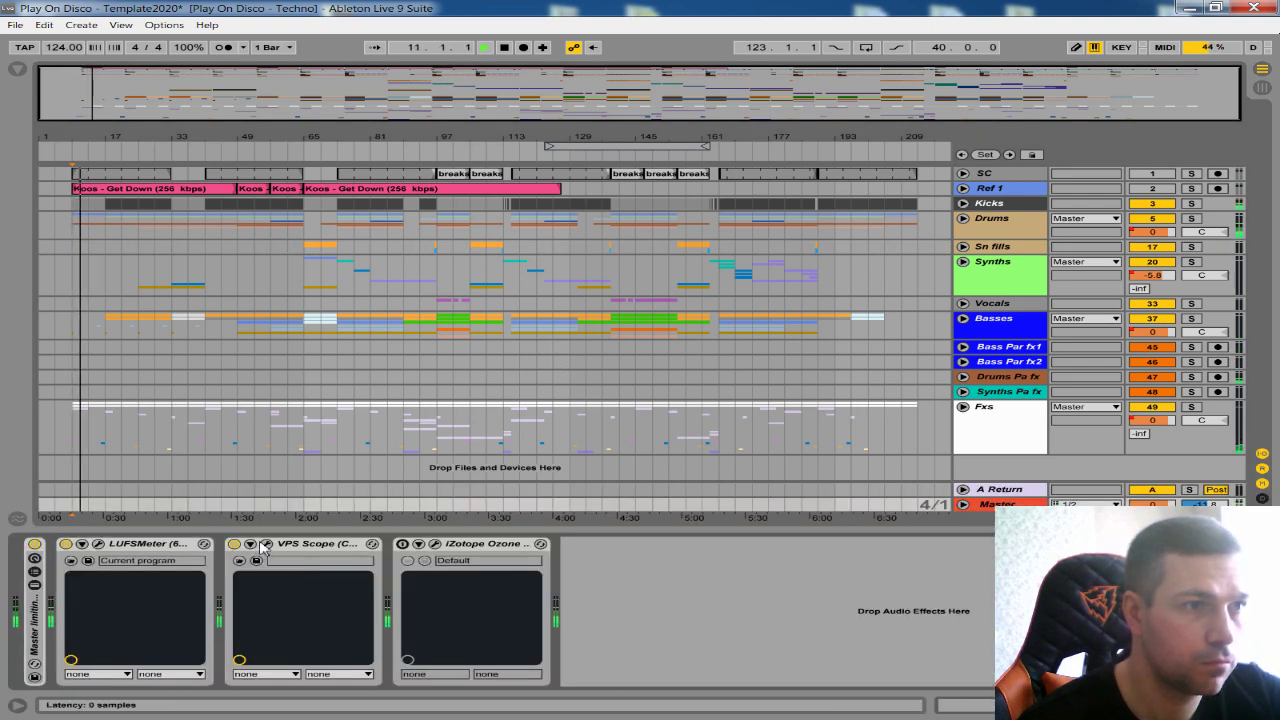
{"action": "left_click", "coordinate": [265, 544]}
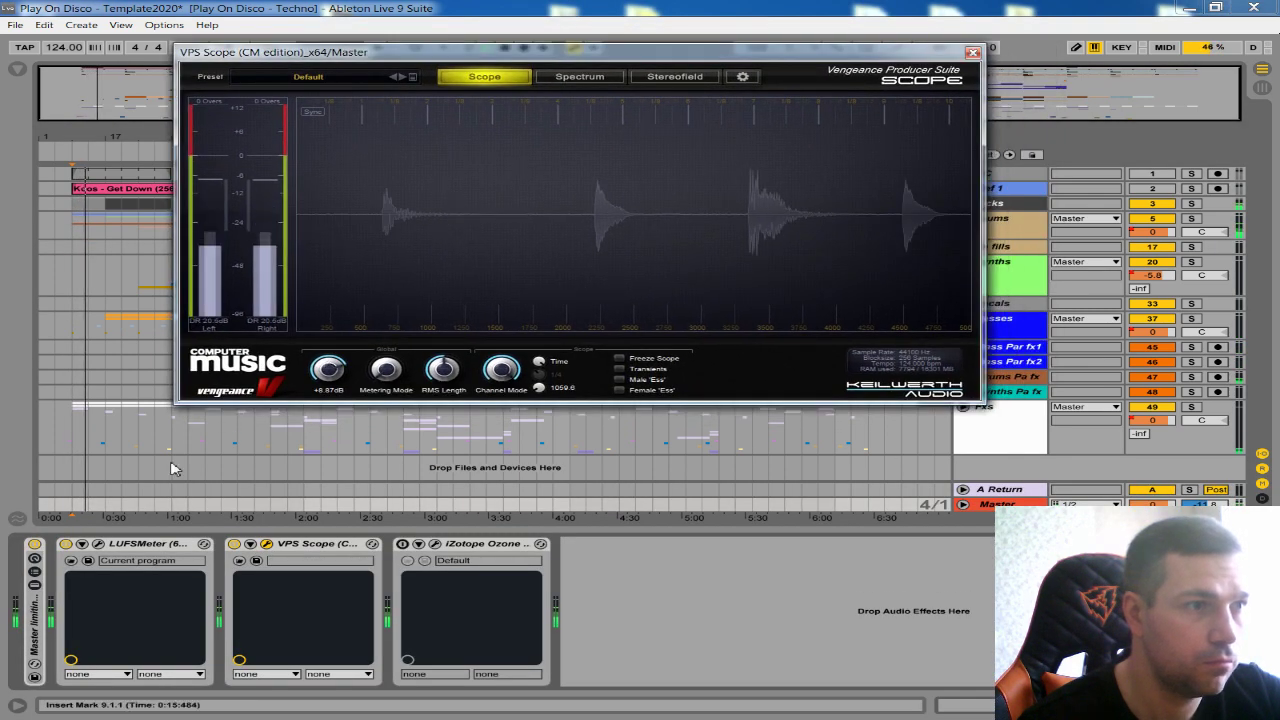
{"action": "left_click", "coordinate": [97, 543]}
{"action": "left_click_drag", "start_coordinate": [562, 412], "coordinate": [830, 420]}
- Enable iZotope Ozone 6 Equalizer on the Master and capture the target audio in Matching mode against the reference curve
{"action": "left_click", "coordinate": [402, 543]}
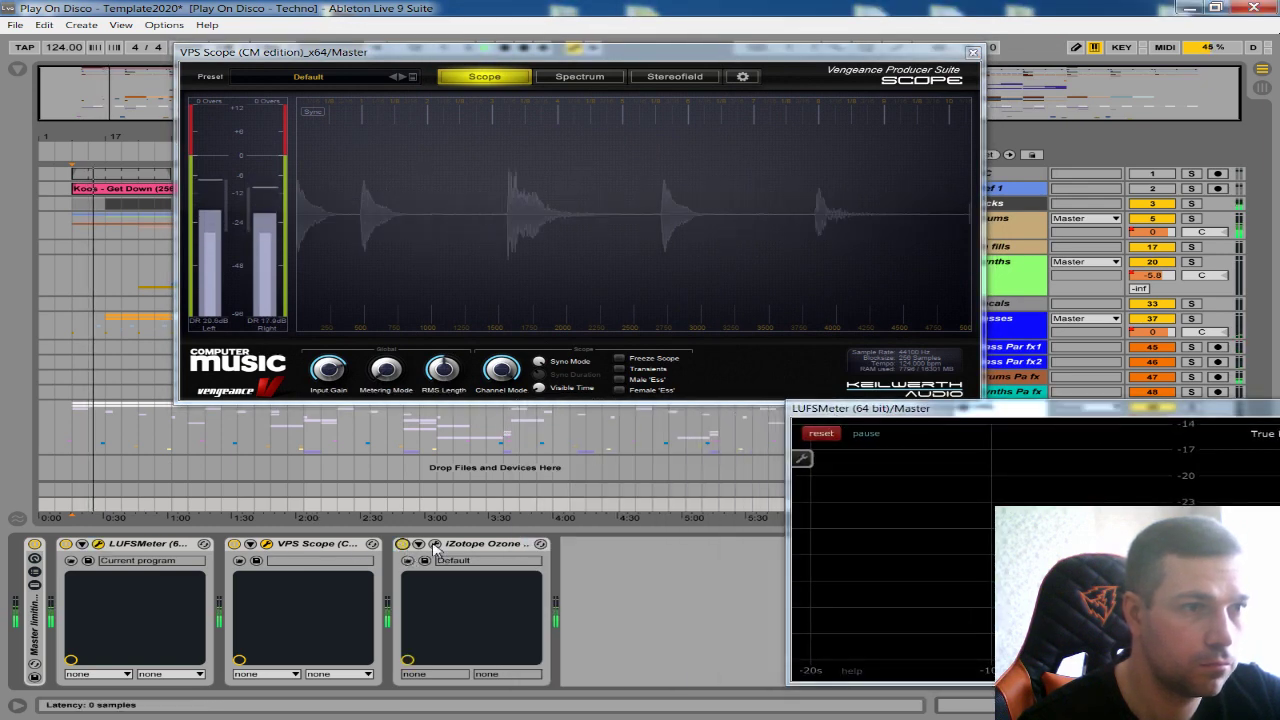
{"action": "left_click", "coordinate": [435, 544]}
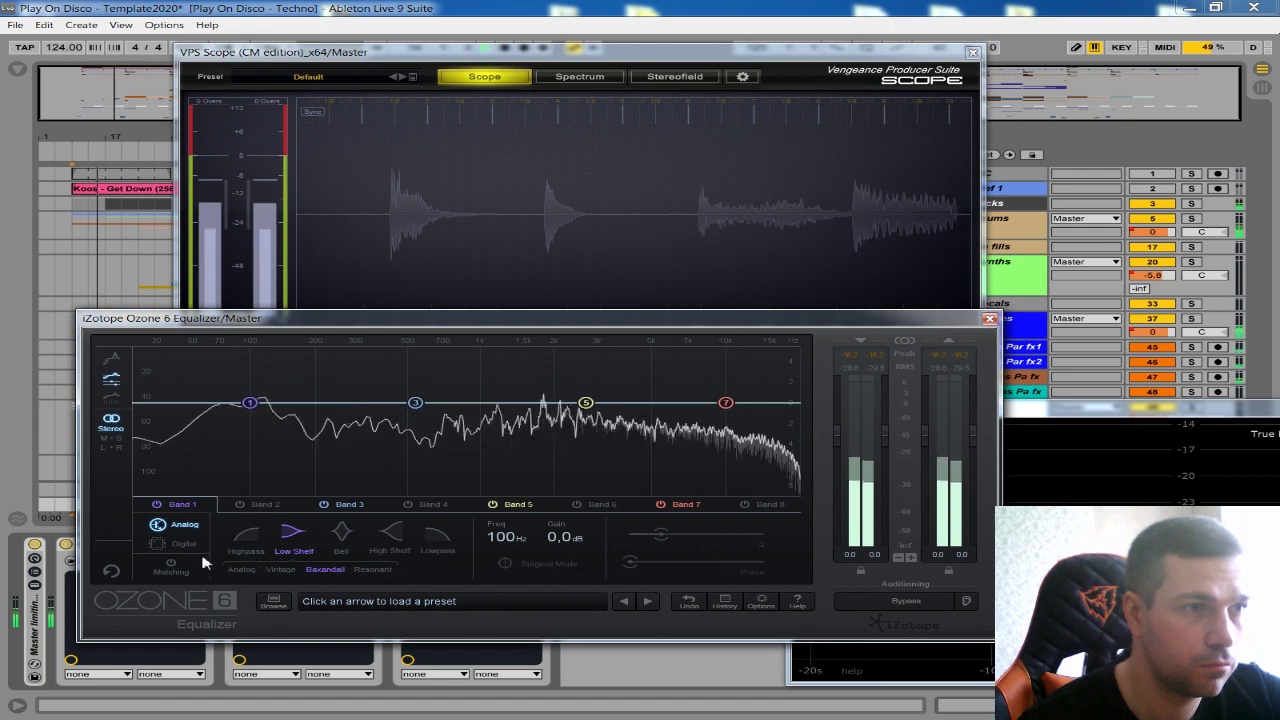
{"action": "left_click", "coordinate": [170, 566]}
{"action": "left_click", "coordinate": [530, 557]}
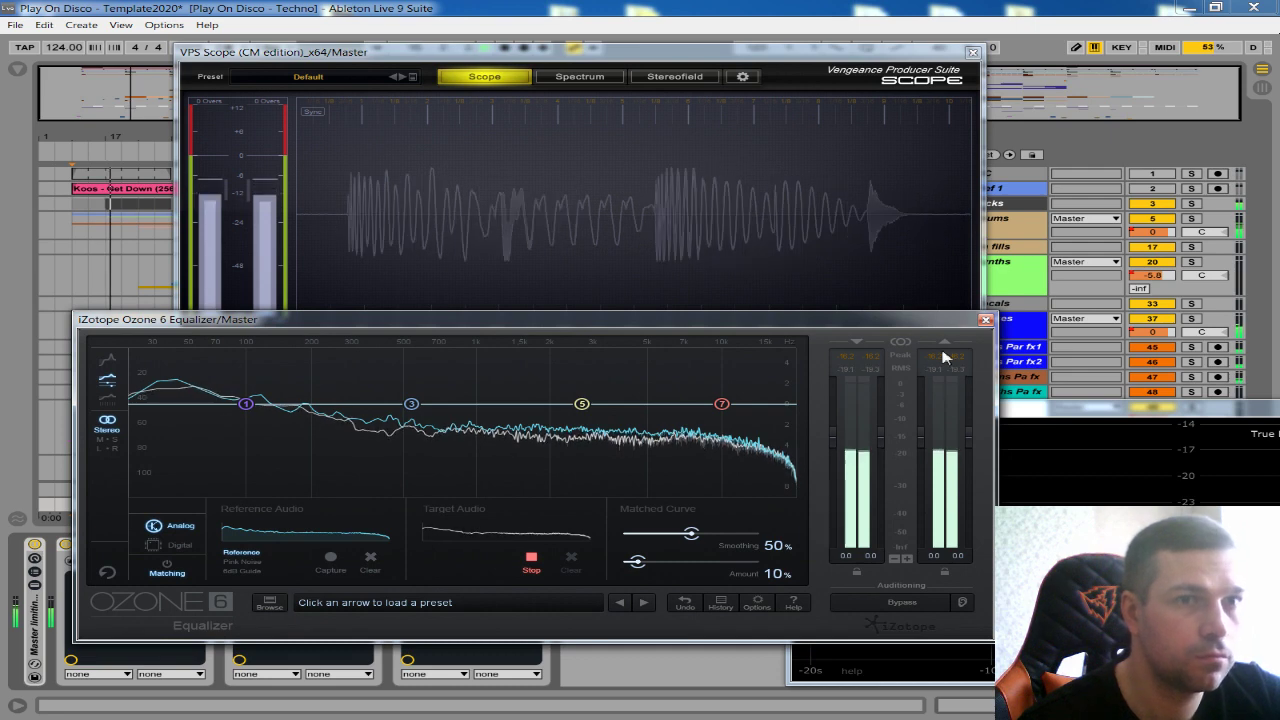
{"action": "left_click", "coordinate": [531, 557]}
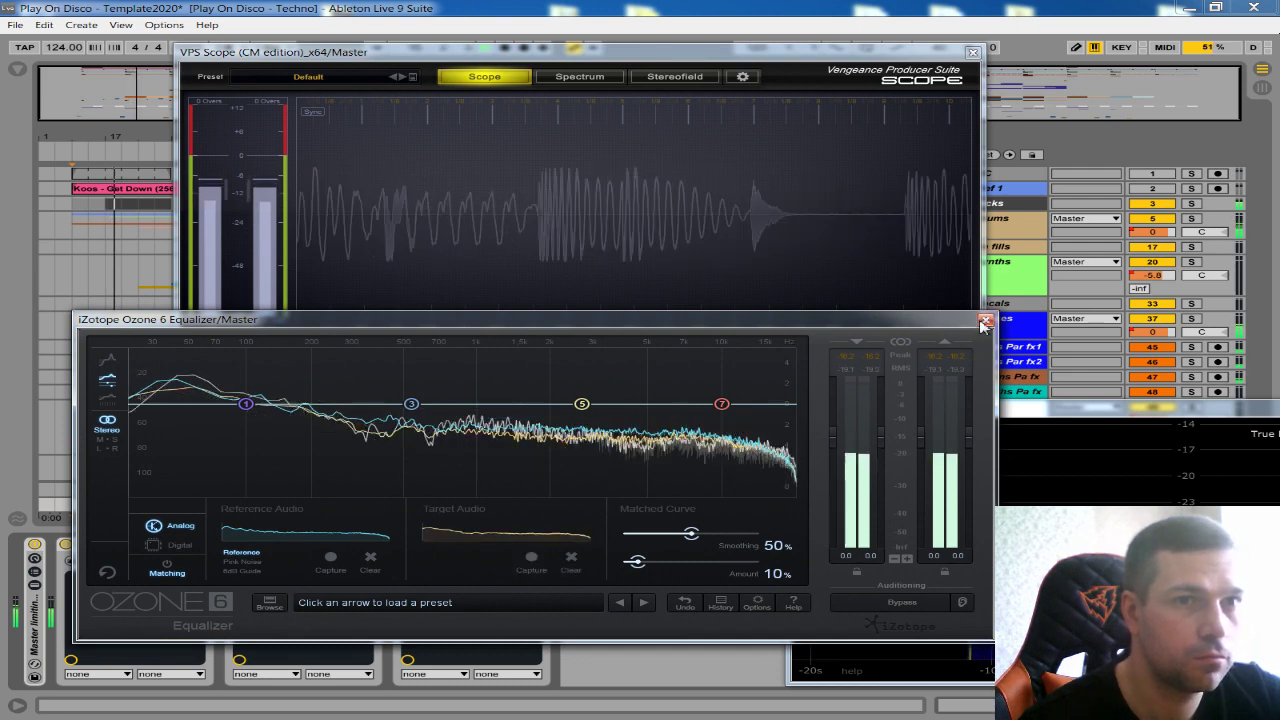
- Close the Master's plug-in windows, deactivate the Ozone equalizer and hide the device view
{"action": "left_click", "coordinate": [984, 322]}
{"action": "left_click", "coordinate": [985, 405]}
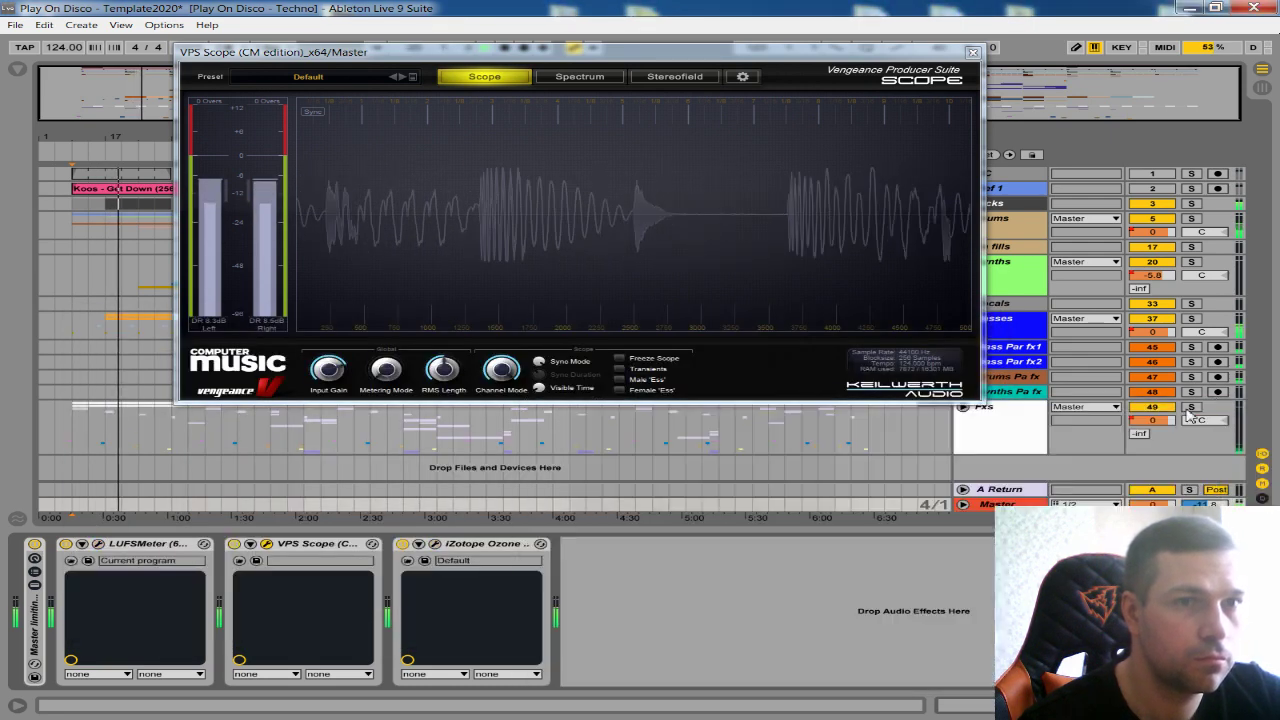
{"action": "left_click", "coordinate": [402, 543]}
{"action": "left_click", "coordinate": [972, 52]}
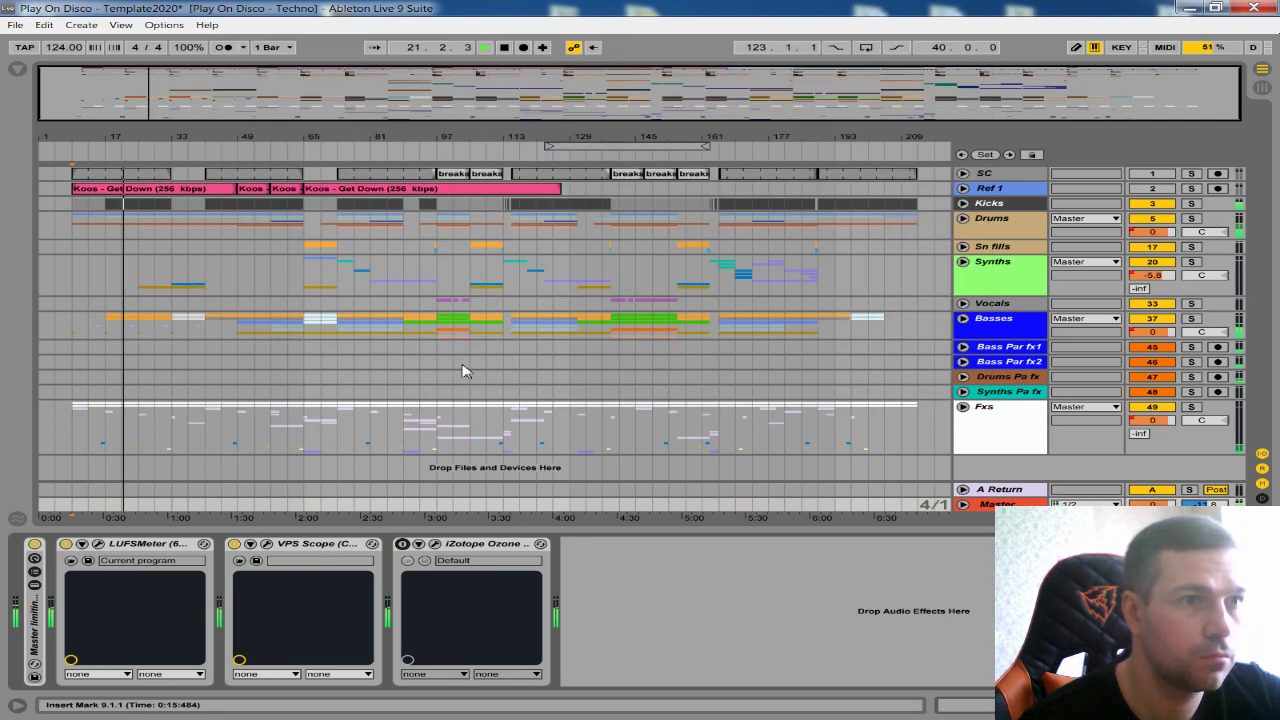
{"action": "left_click", "coordinate": [1262, 705]}
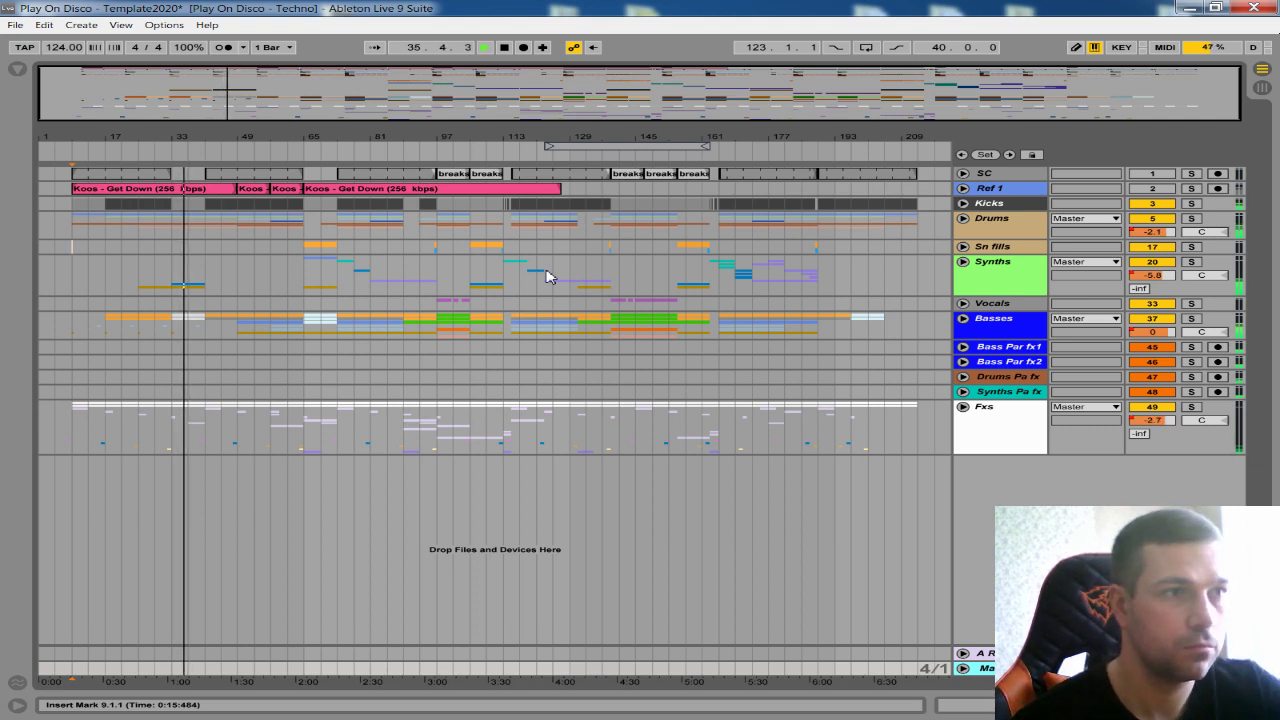
- Reopen VPS Scope and LUFSMeter on the Master and capture the target audio again with Ozone's Matching mode
{"action": "double_click", "coordinate": [1012, 668]}
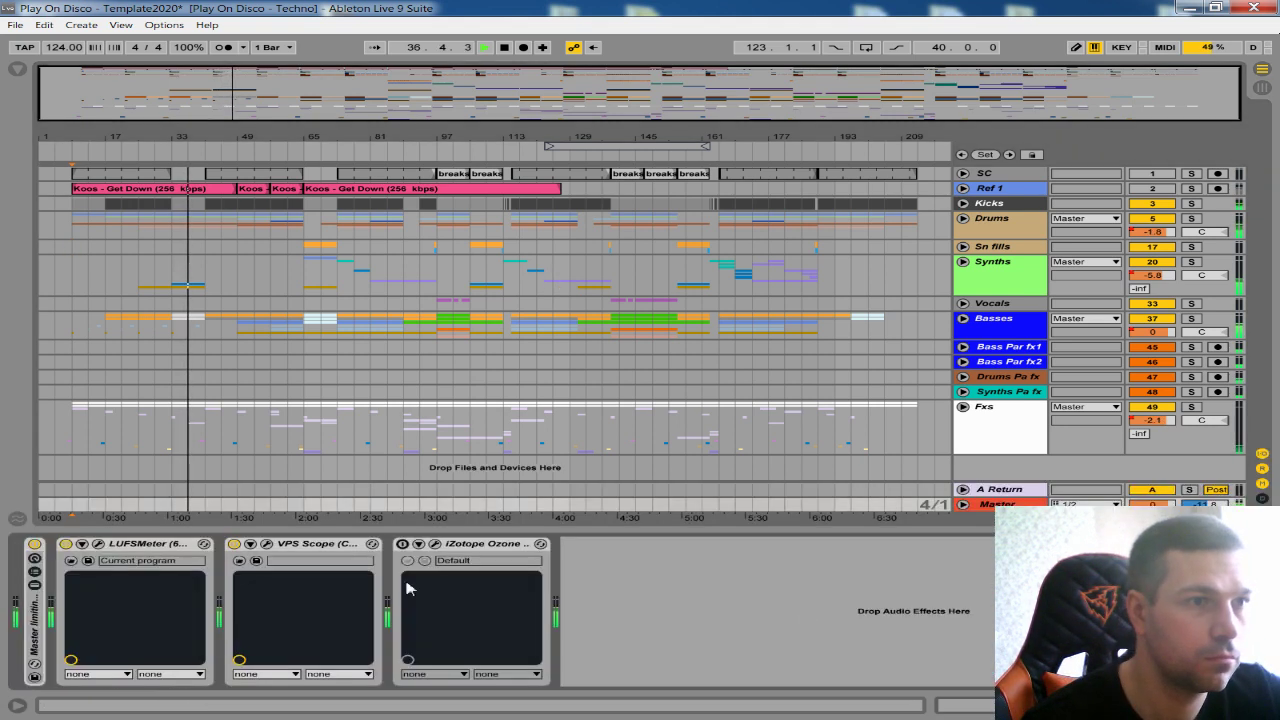
{"action": "left_click", "coordinate": [267, 543]}
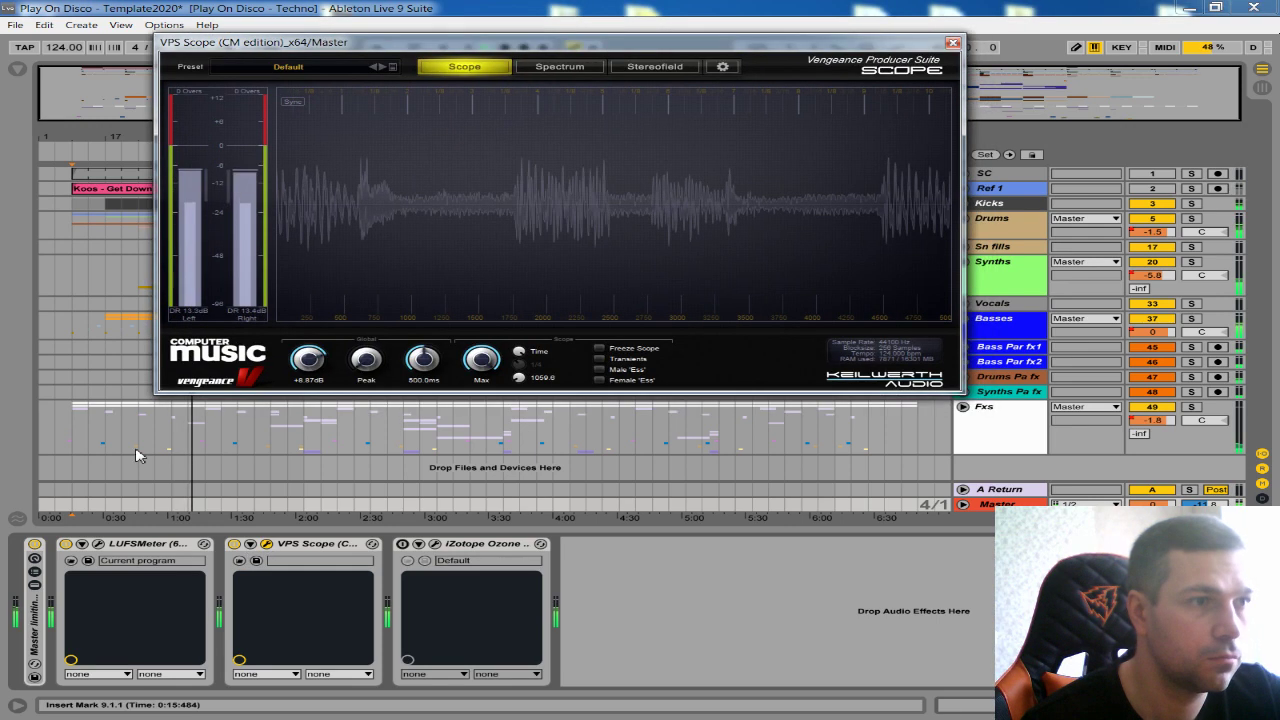
{"action": "left_click", "coordinate": [98, 543]}
{"action": "left_click_drag", "start_coordinate": [588, 403], "coordinate": [816, 401]}
{"action": "left_click", "coordinate": [418, 543]}
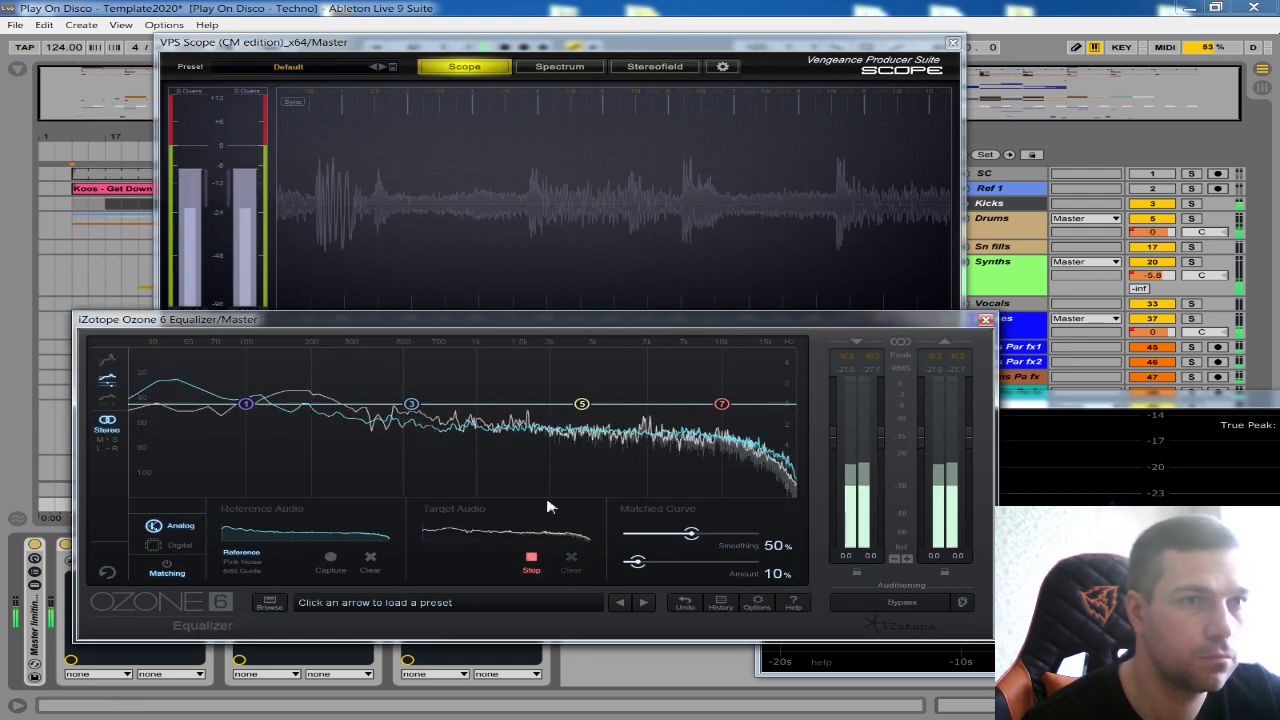
- Rearrange the Ozone and LUFSMeter windows to read the Master's loudness, and close LUFSMeter
{"action": "left_click_drag", "start_coordinate": [636, 322], "coordinate": [605, 312]}
{"action": "left_click", "coordinate": [988, 403]}
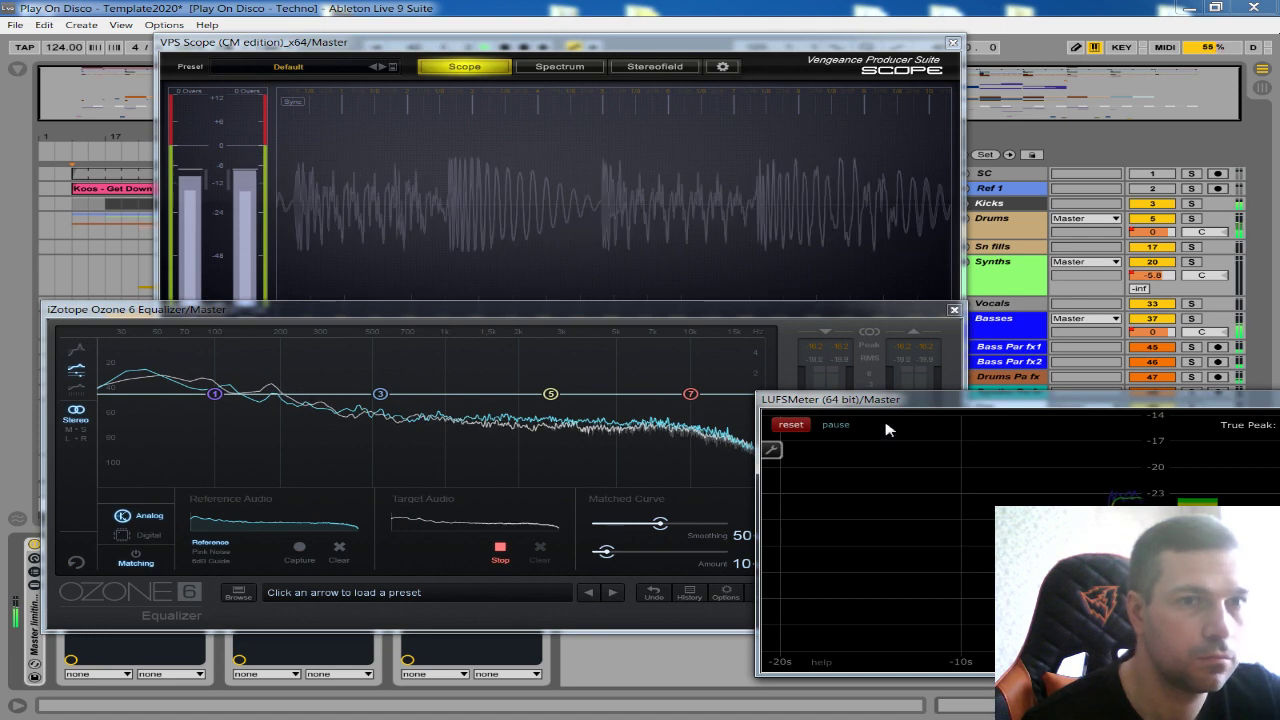
{"action": "left_click_drag", "start_coordinate": [885, 400], "coordinate": [562, 396]}
{"action": "left_click", "coordinate": [1120, 396]}
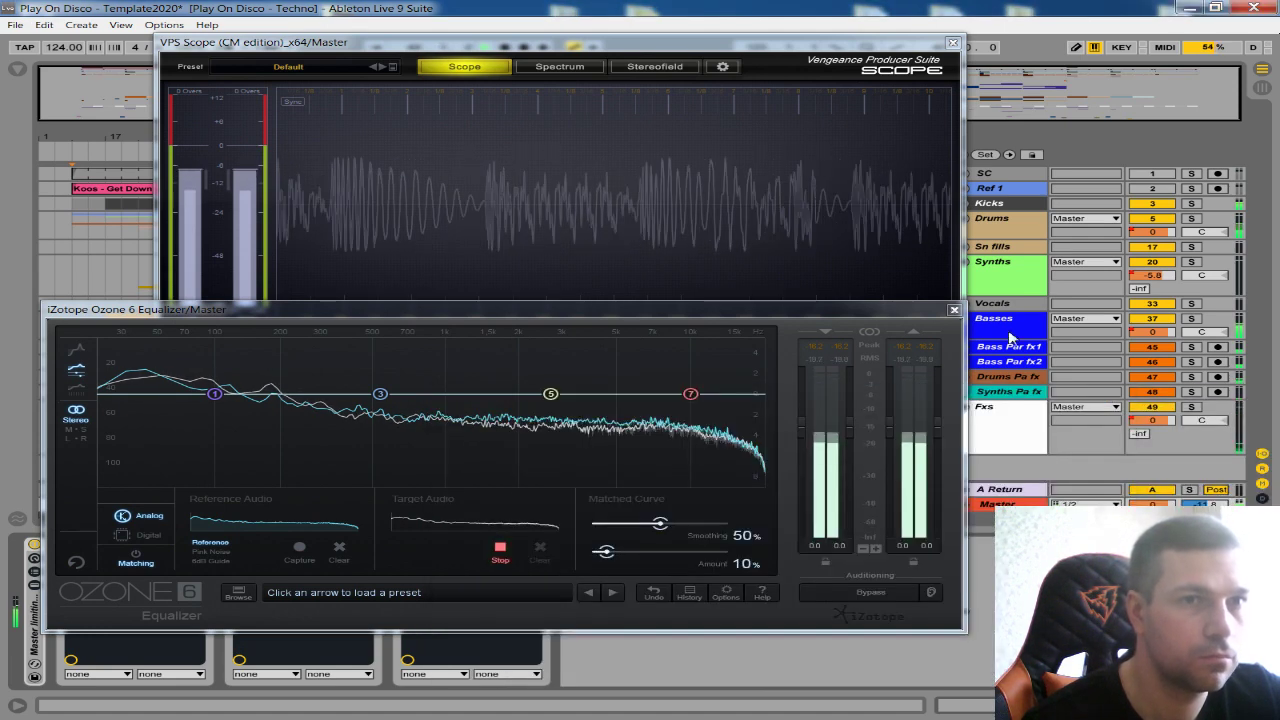
- Close the Ozone and VPS Scope windows, switch the Ozone equalizer off and hide the Master's devices
{"action": "left_click", "coordinate": [954, 309]}
{"action": "left_click", "coordinate": [267, 543]}
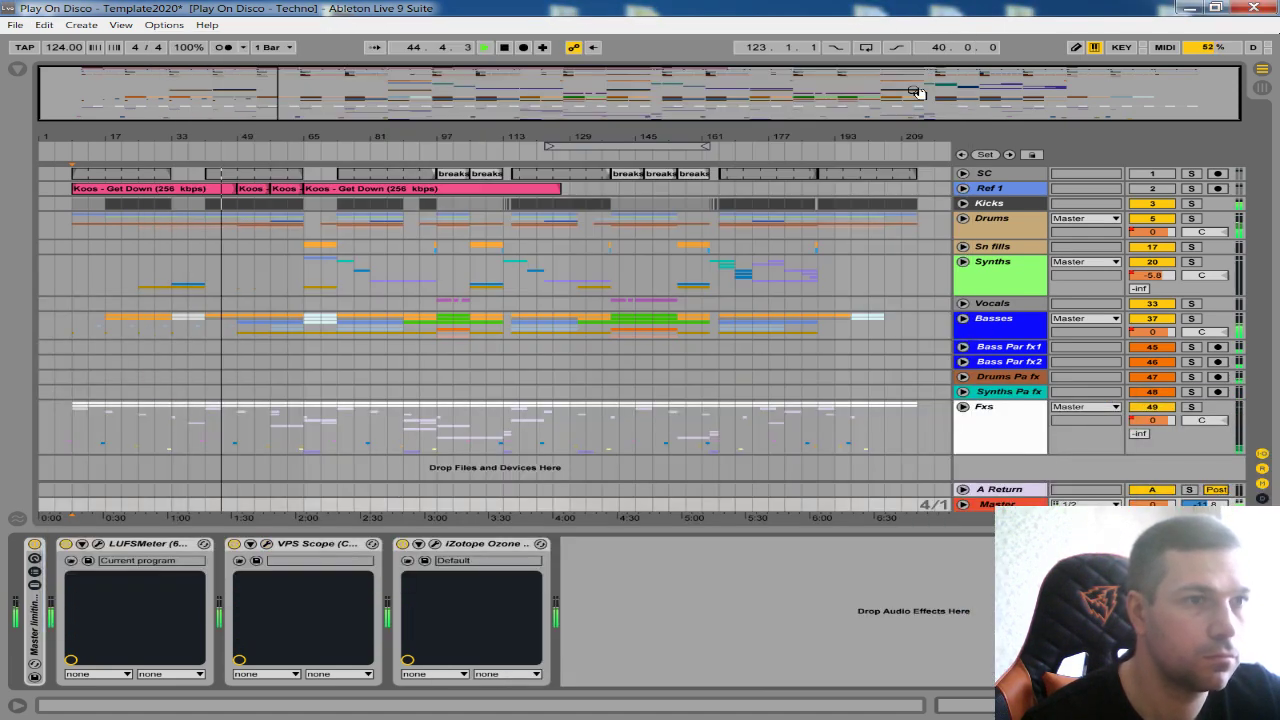
{"action": "left_click", "coordinate": [402, 543]}
{"action": "left_click", "coordinate": [1262, 706]}
{"action": "left_click", "coordinate": [401, 138]}
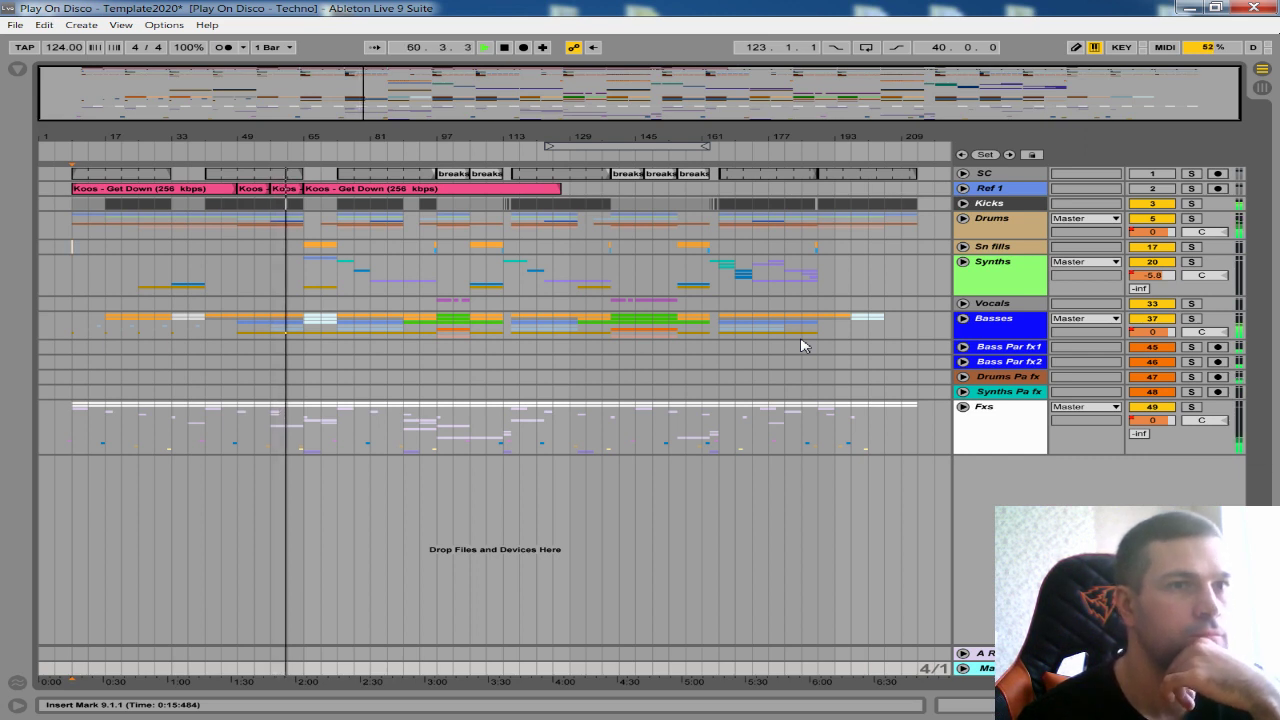
{"action": "left_click_drag", "start_coordinate": [775, 136], "coordinate": [770, 150]}
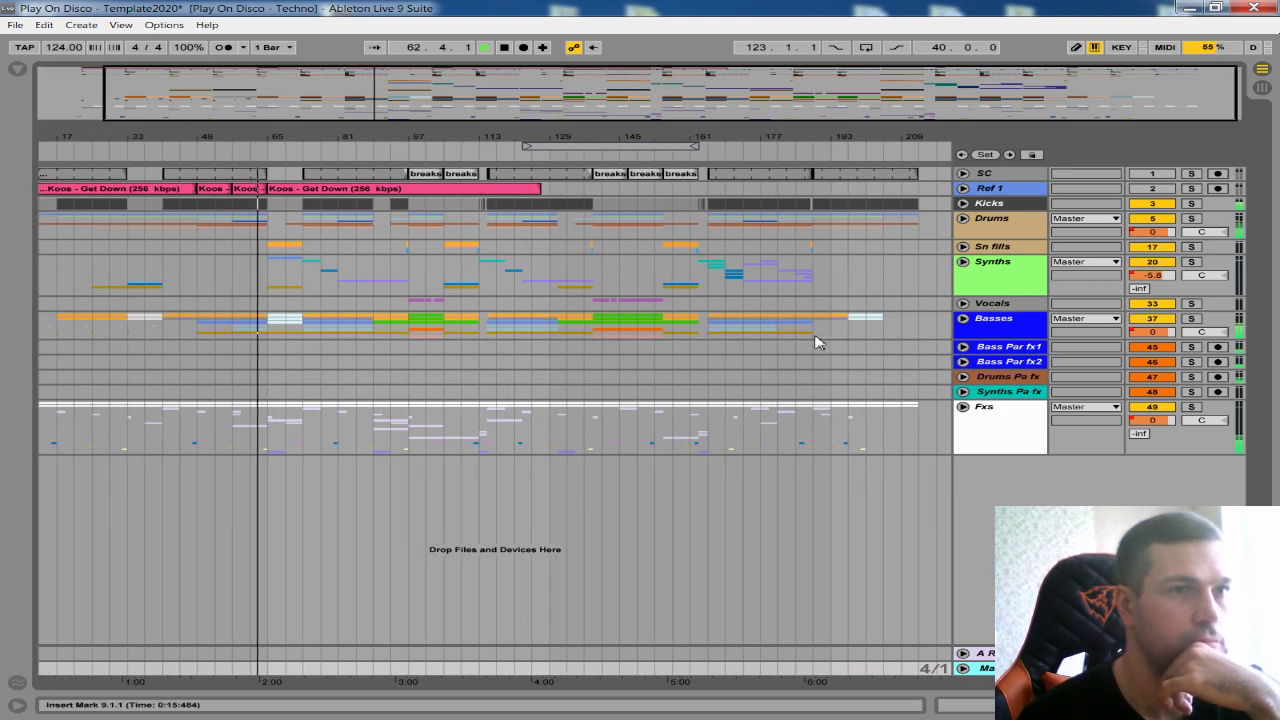
{"action": "left_click_drag", "start_coordinate": [773, 142], "coordinate": [774, 120]}
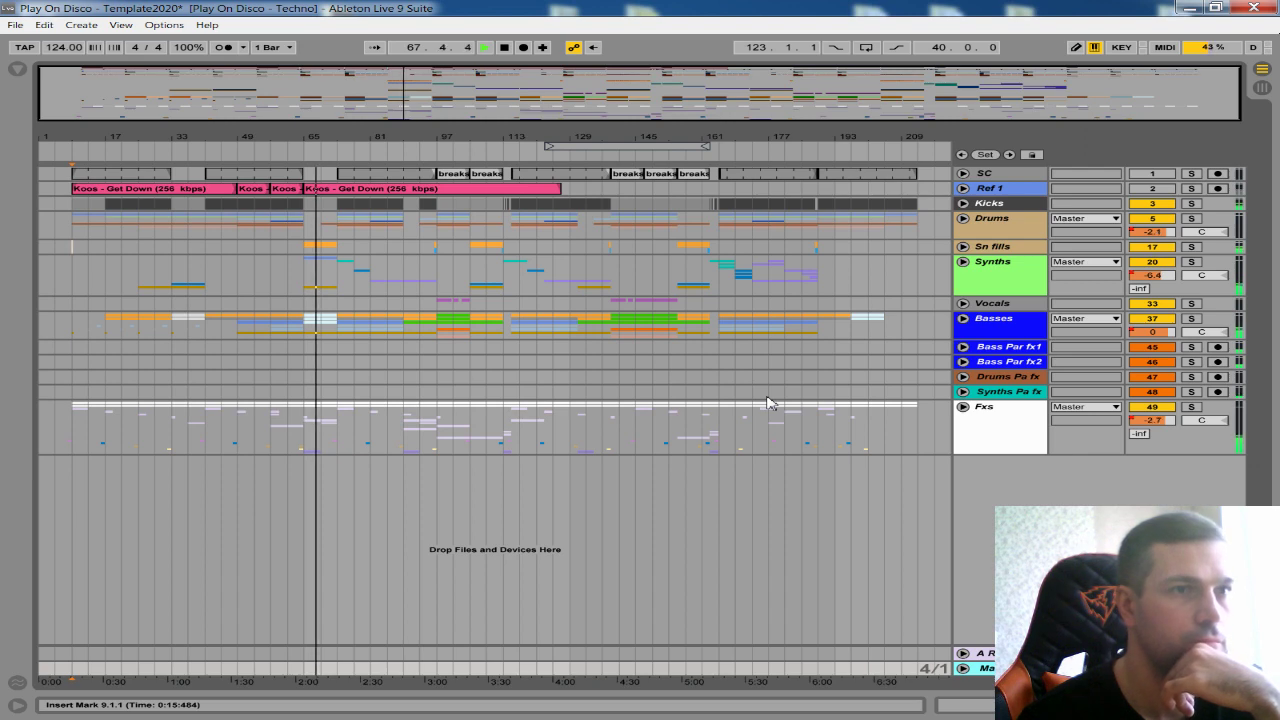
- Unfold the Synths group to inspect the 6 Synth track's volume and clips, and fold both again
{"action": "left_click", "coordinate": [962, 261]}
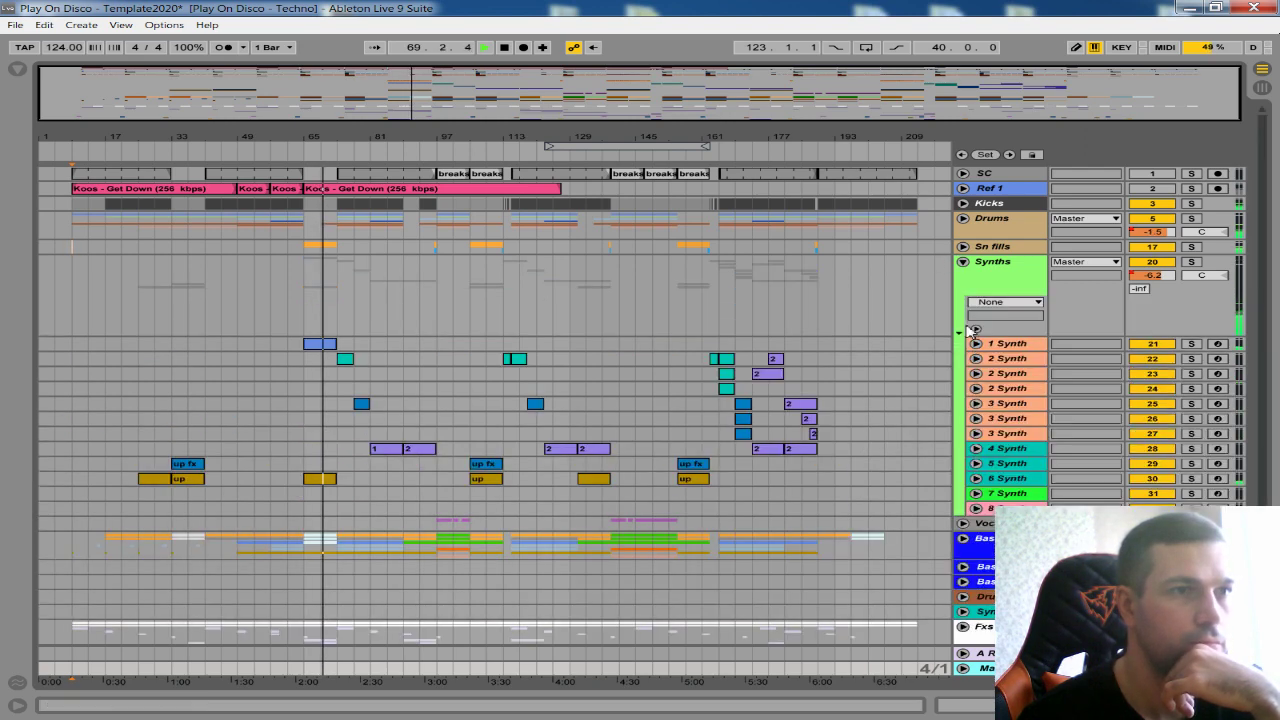
{"action": "left_click", "coordinate": [976, 478]}
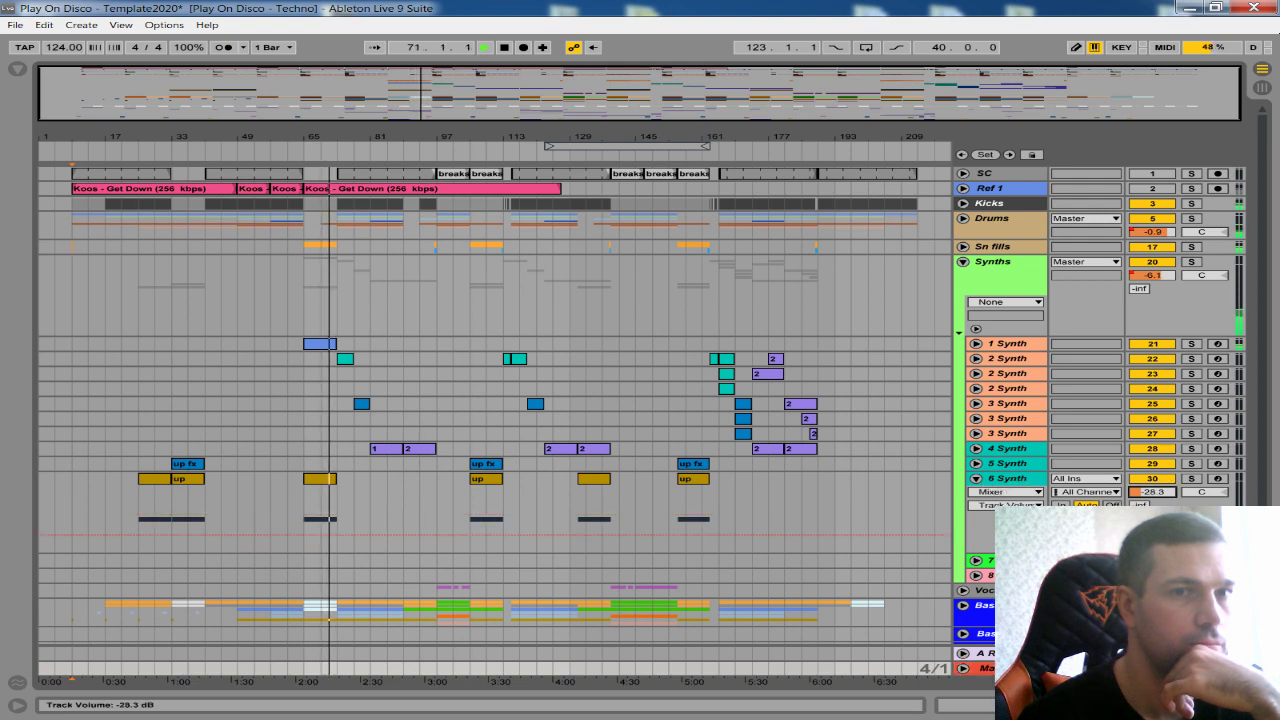
{"action": "left_click", "coordinate": [976, 478]}
{"action": "left_click", "coordinate": [962, 261]}
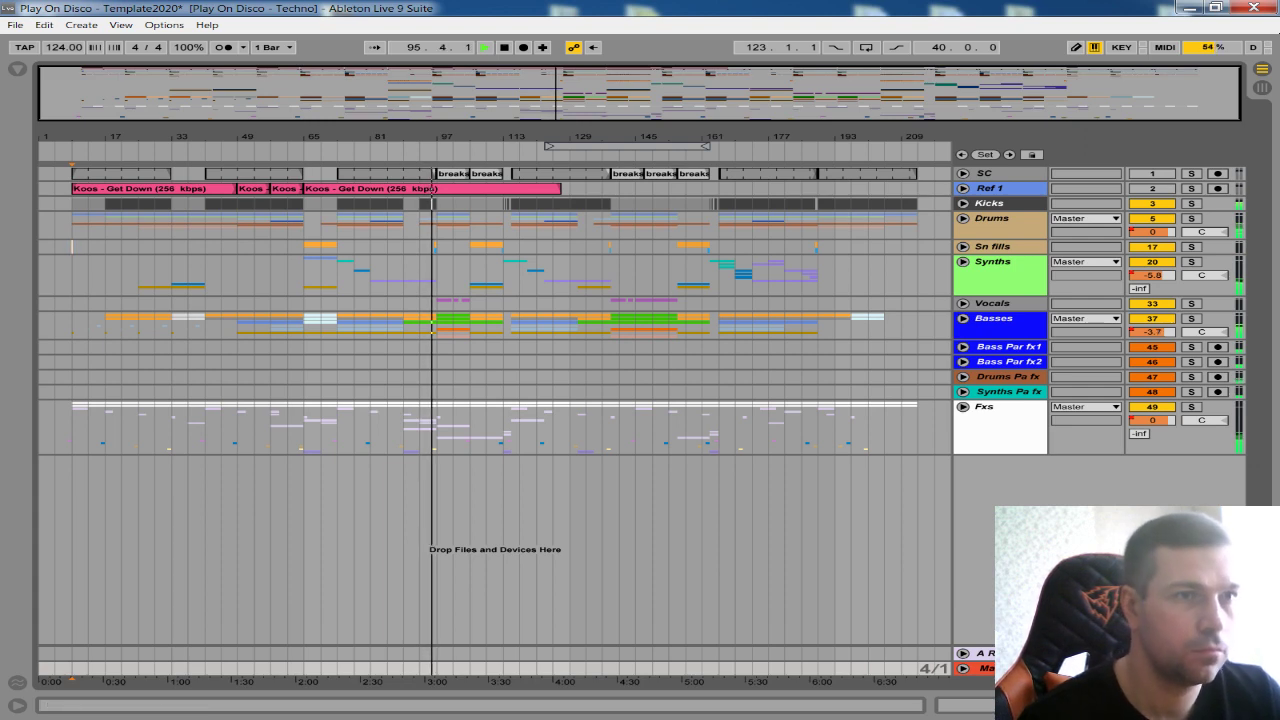
- Reopen VPS Scope, LUFSMeter and the Ozone equalizer on the Master and capture the target audio for spectrum matching
{"action": "double_click", "coordinate": [1010, 668]}
{"action": "left_click", "coordinate": [266, 543]}
{"action": "left_click_drag", "start_coordinate": [605, 50], "coordinate": [585, 42]}
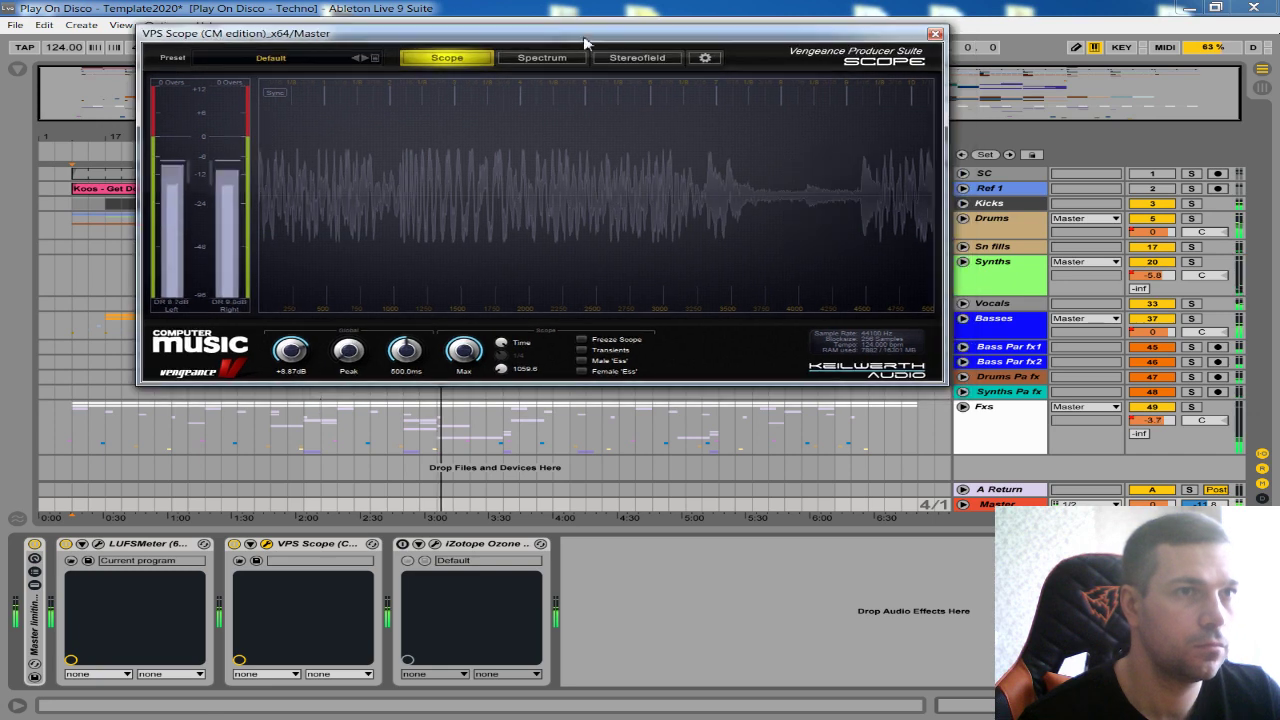
{"action": "left_click", "coordinate": [98, 543]}
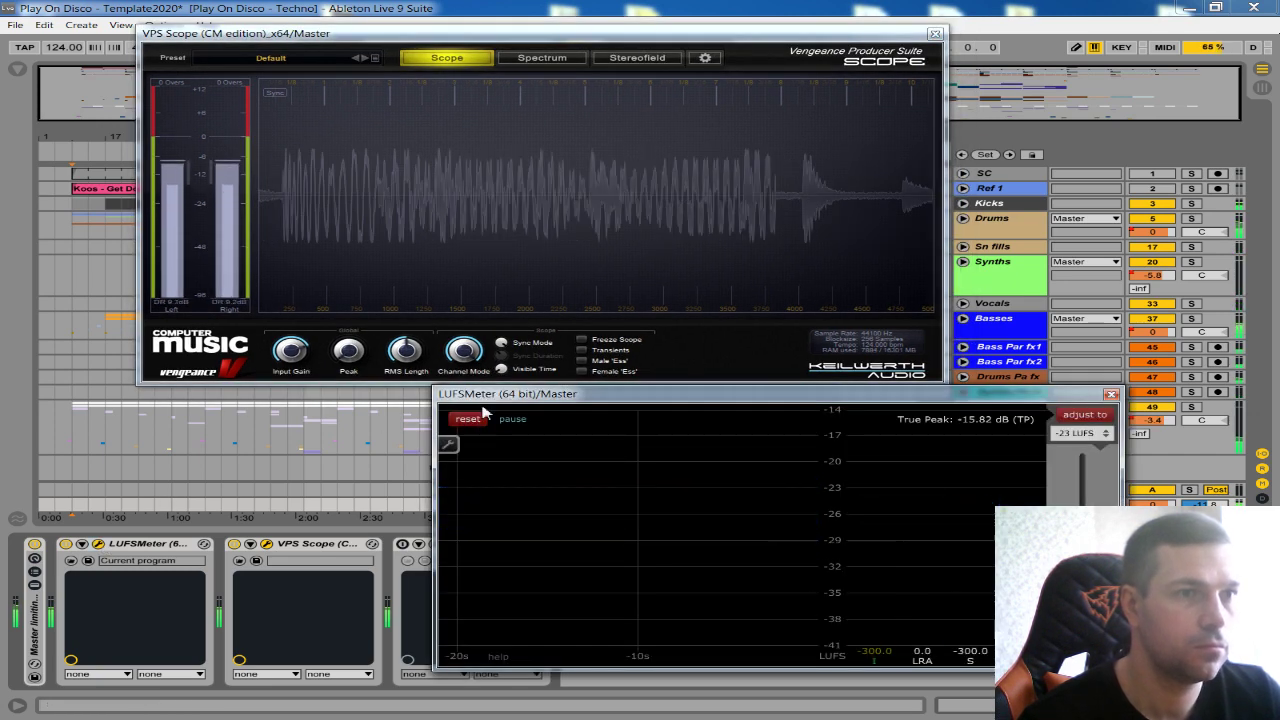
{"action": "left_click_drag", "start_coordinate": [485, 398], "coordinate": [831, 415]}
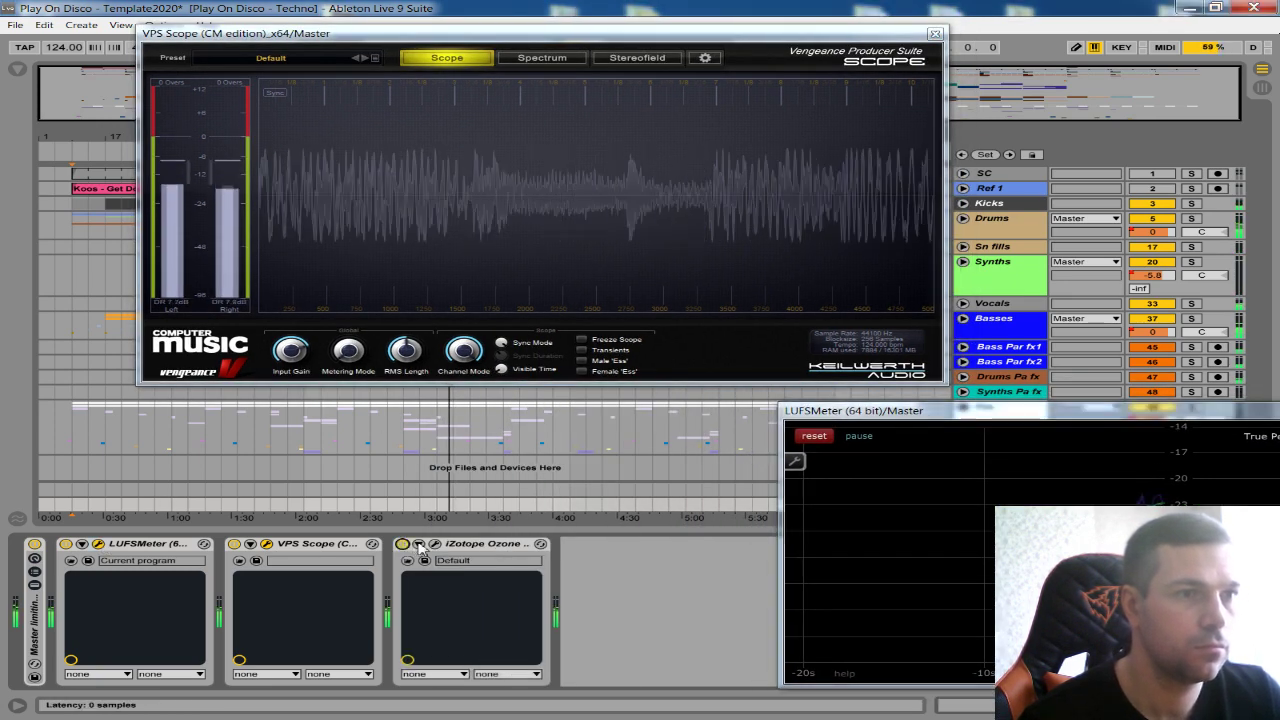
{"action": "left_click", "coordinate": [434, 543]}
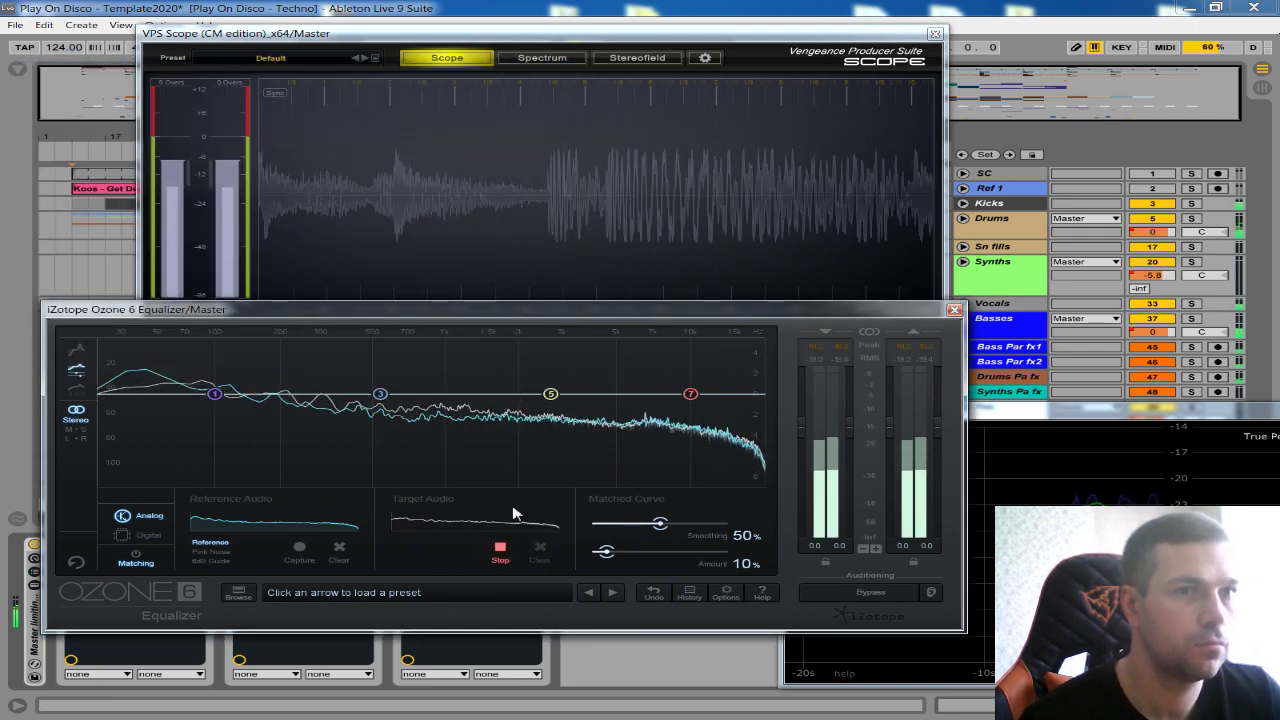
- Bring the LUFSMeter window fully into view to read the Master's loudness, and close it
{"action": "left_click", "coordinate": [800, 436]}
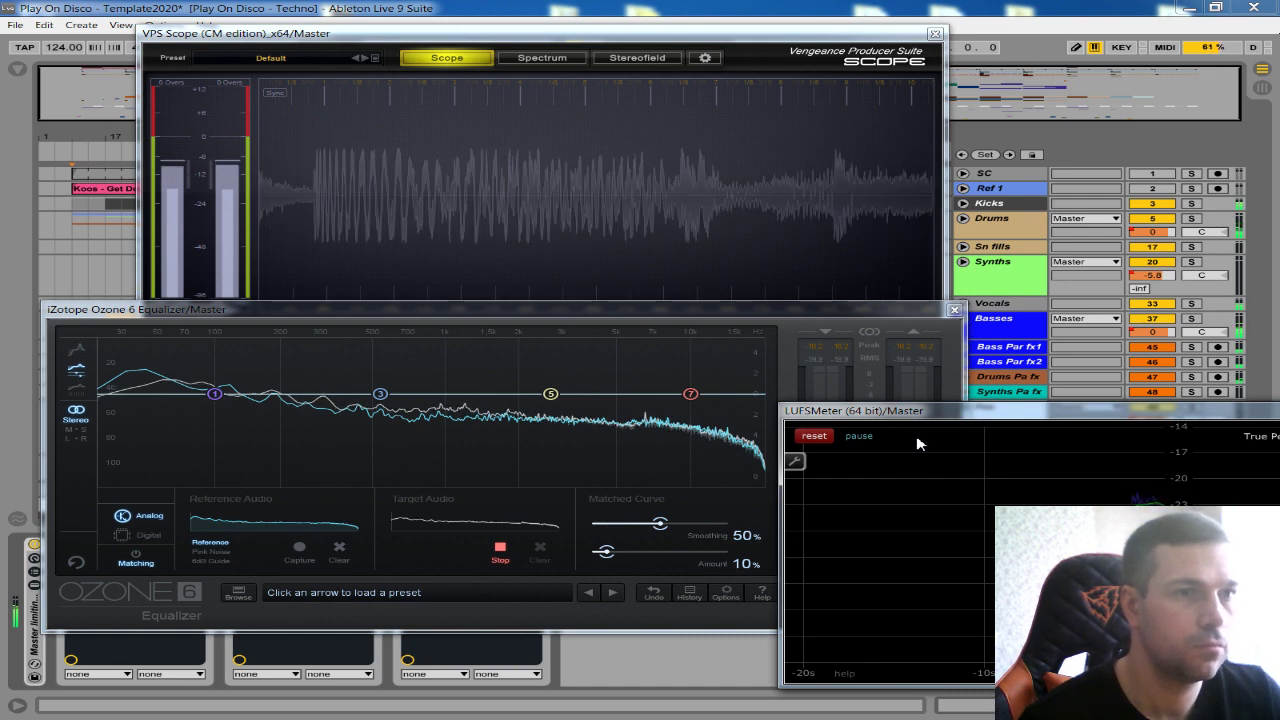
{"action": "left_click_drag", "start_coordinate": [943, 413], "coordinate": [686, 436]}
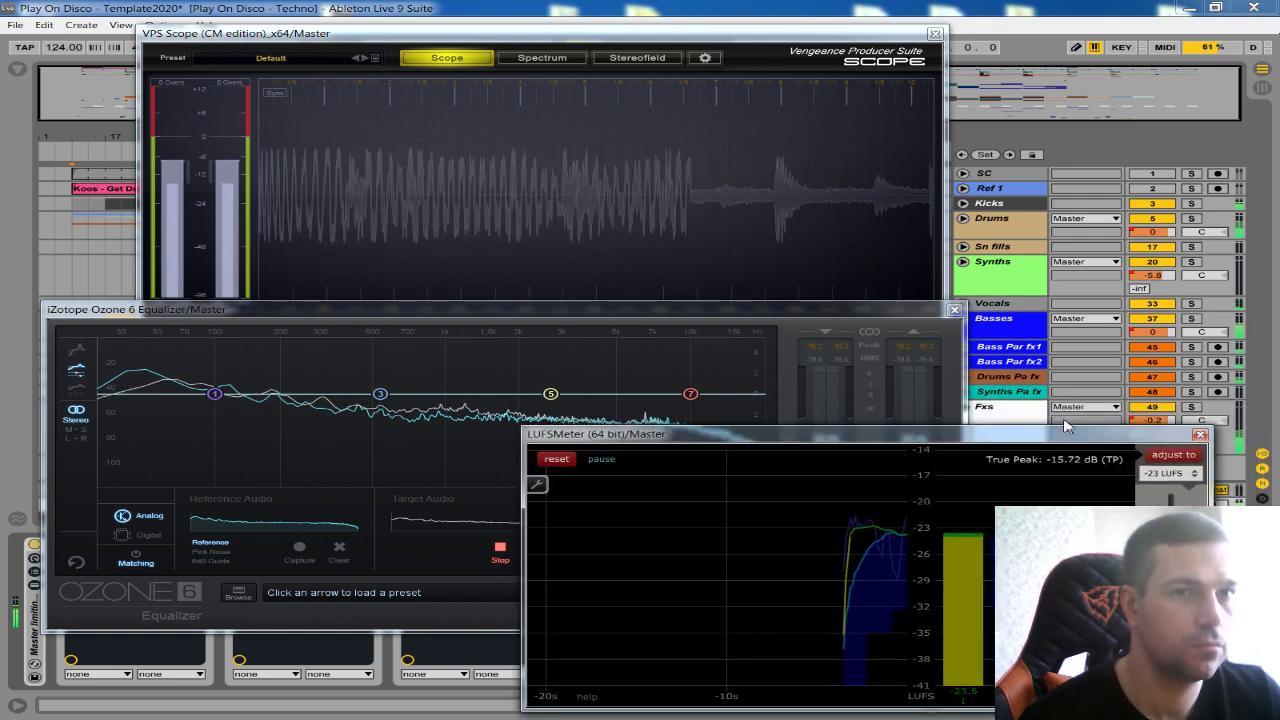
{"action": "left_click", "coordinate": [1203, 437]}
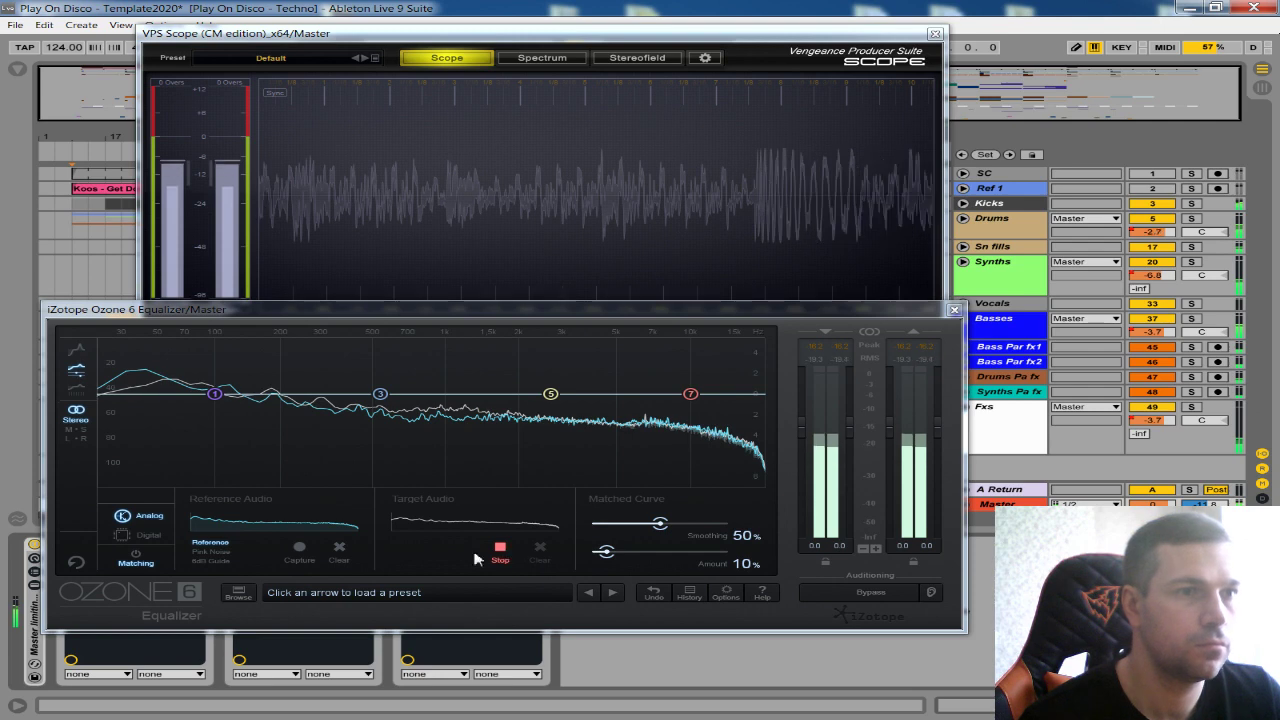
- Stop the target capture, close the Ozone and VPS Scope windows, deactivate the Ozone equalizer and hide the Master's devices
{"action": "left_click", "coordinate": [502, 552]}
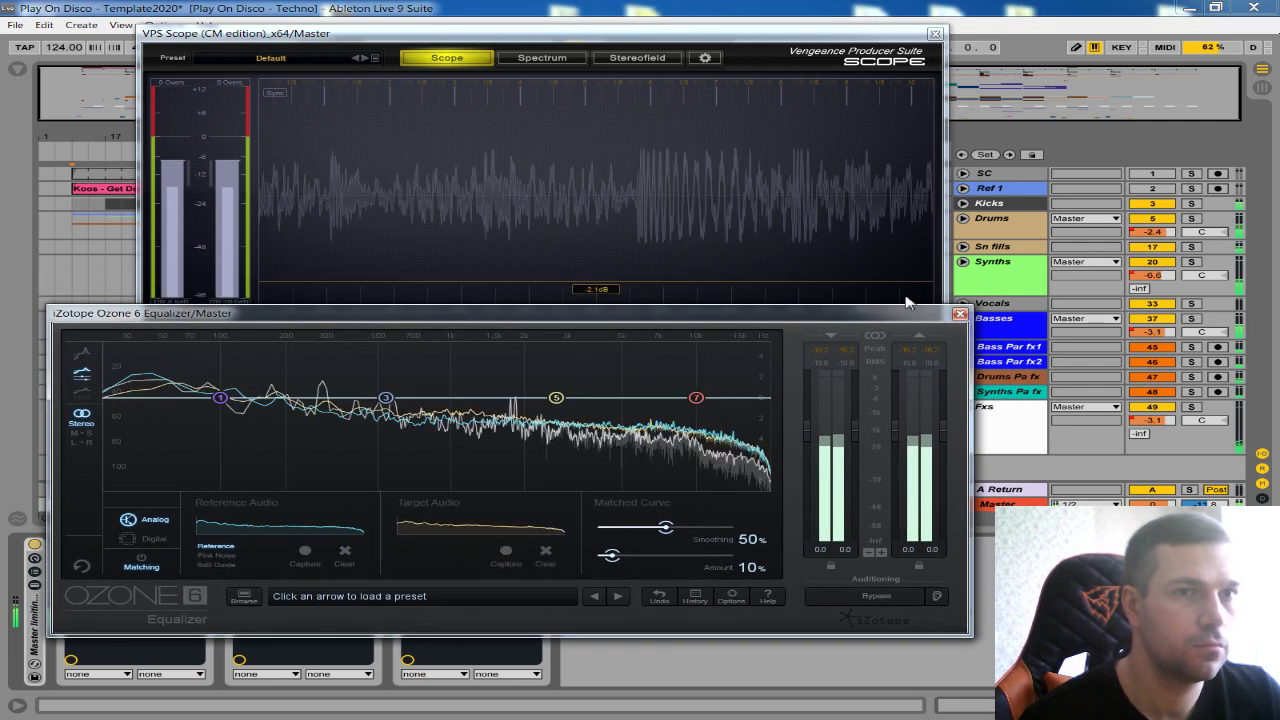
{"action": "left_click", "coordinate": [960, 314]}
{"action": "left_click", "coordinate": [935, 34]}
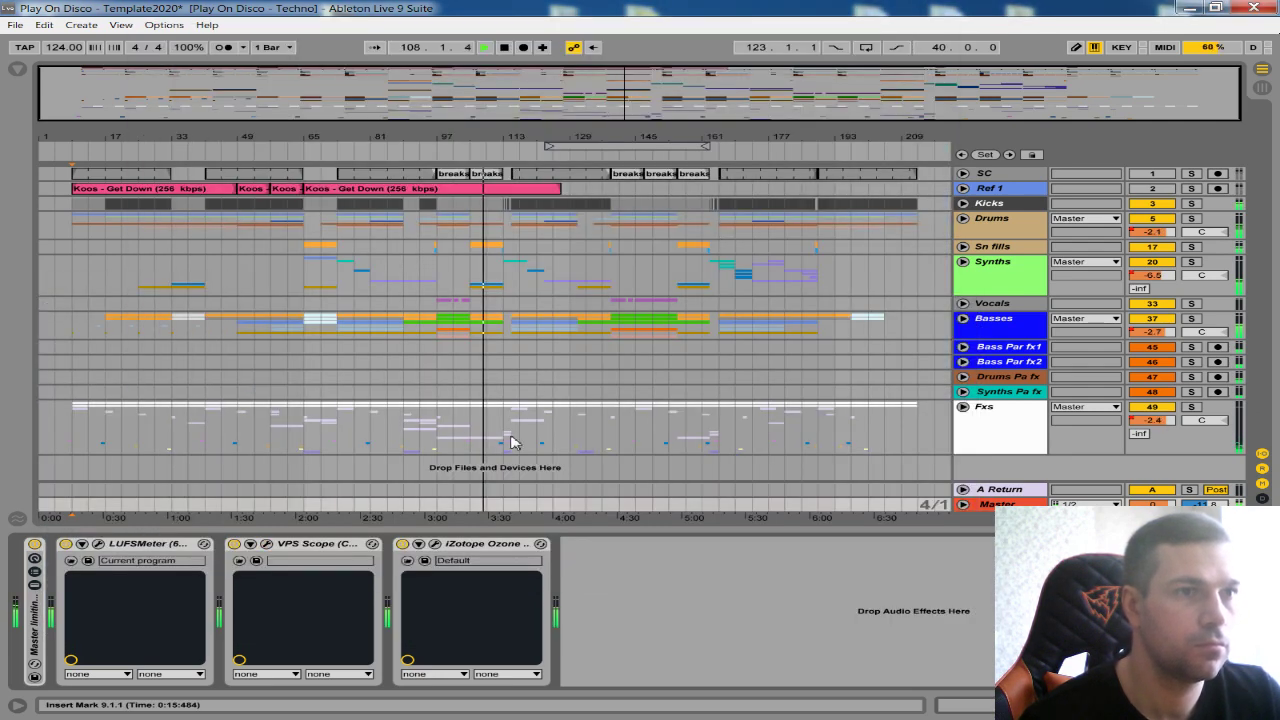
{"action": "left_click", "coordinate": [402, 543]}
{"action": "left_click", "coordinate": [1262, 705]}
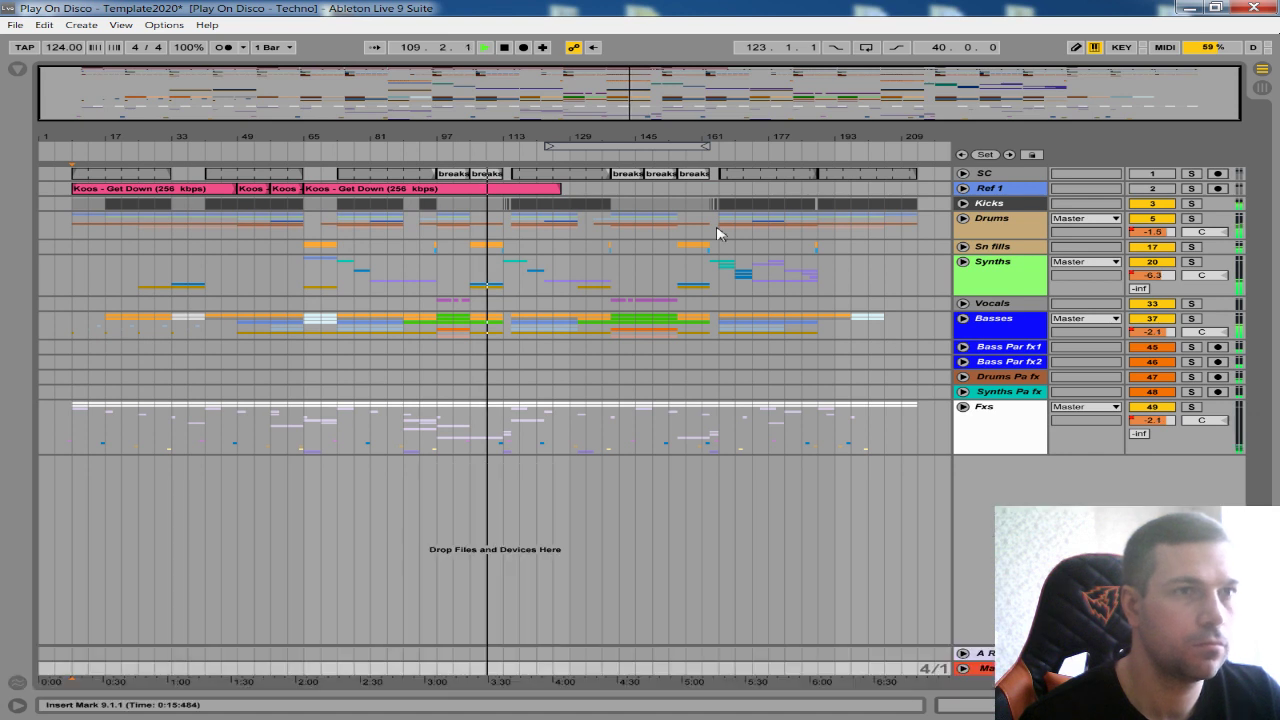
- Unfold the Vocals group, examine the Vocal 1 clips across the second break during playback, and fold the tracks again
{"action": "left_click", "coordinate": [552, 154]}
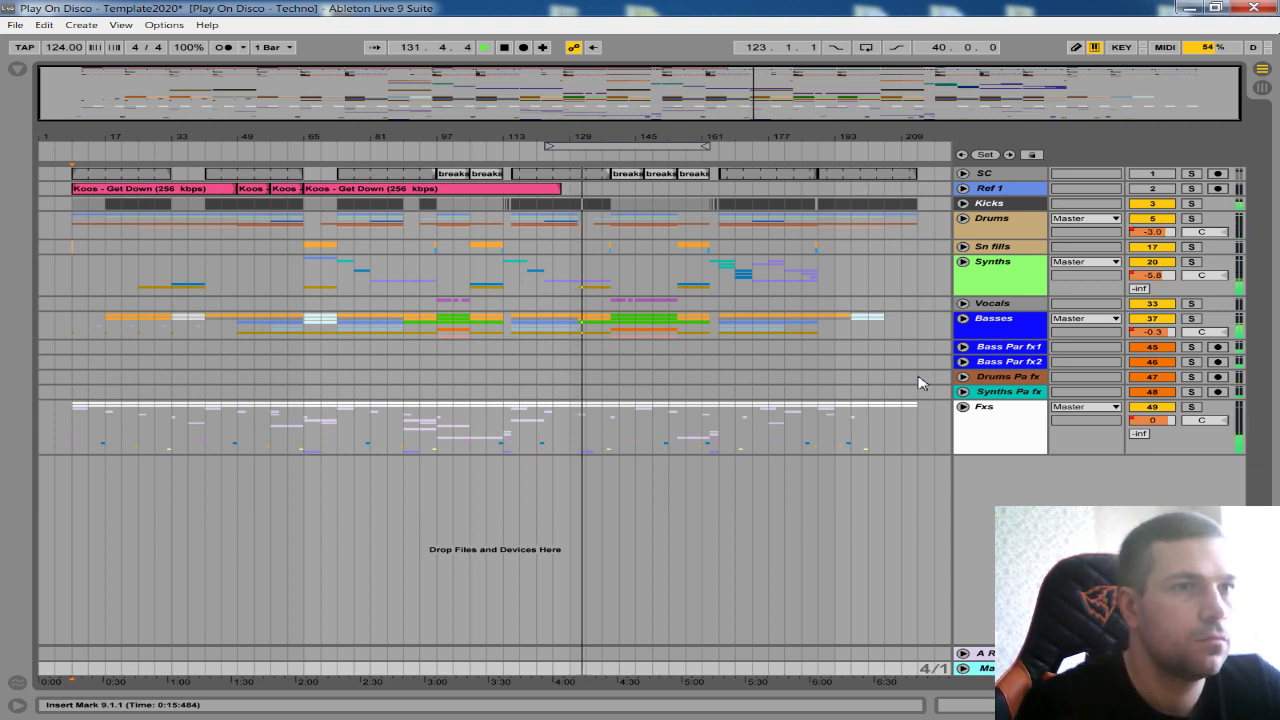
{"action": "left_click_drag", "start_coordinate": [675, 137], "coordinate": [541, 141]}
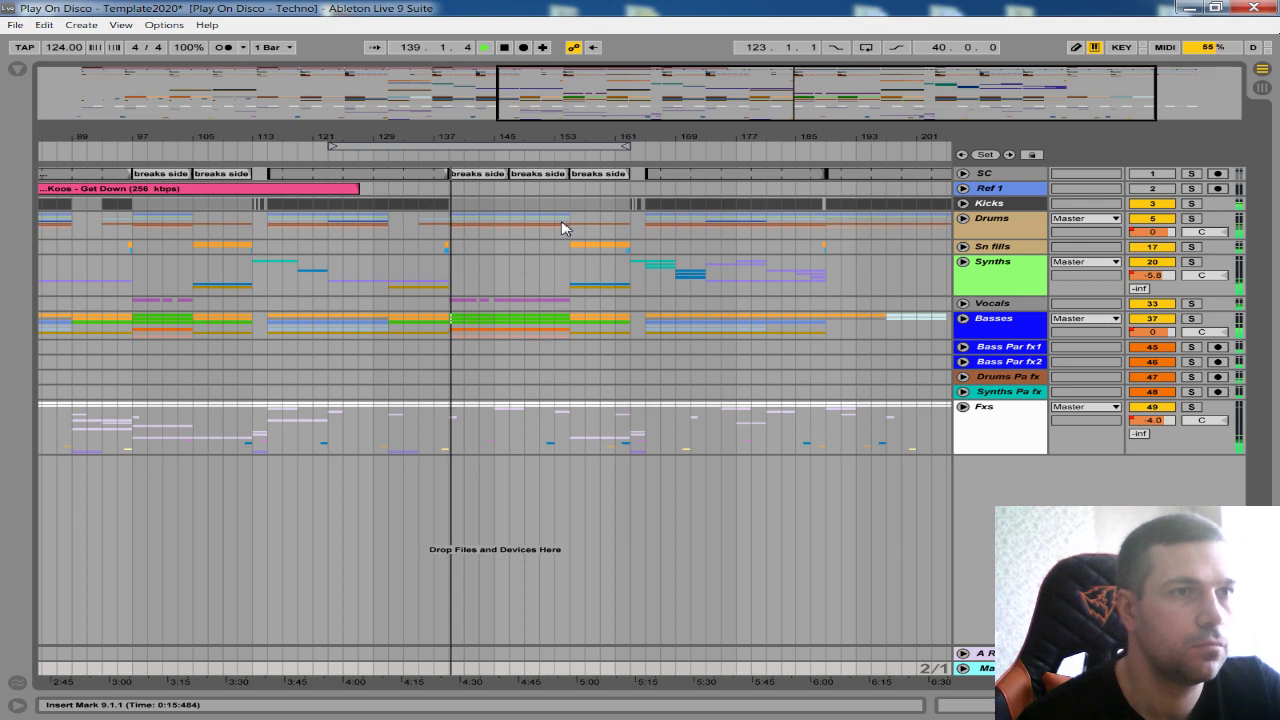
{"action": "left_click", "coordinate": [963, 304]}
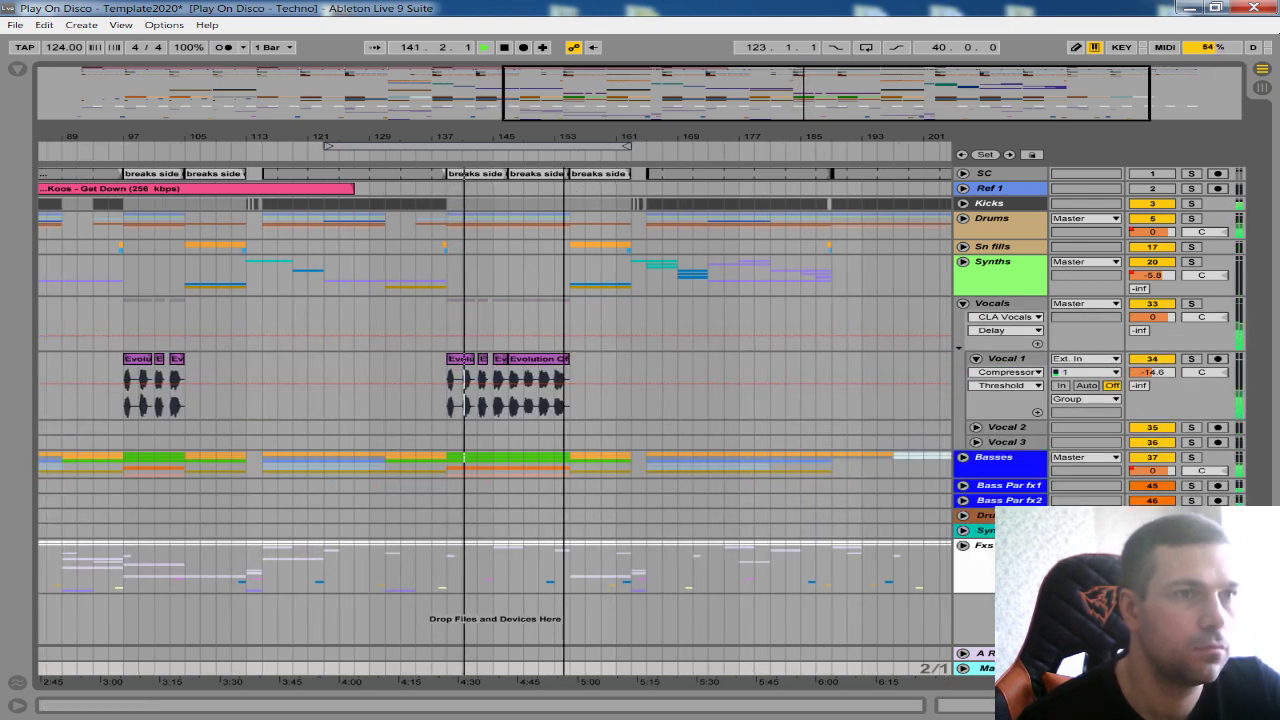
{"action": "scroll", "coordinate": [563, 263], "scroll_direction": "up", "scroll_amount": 3}
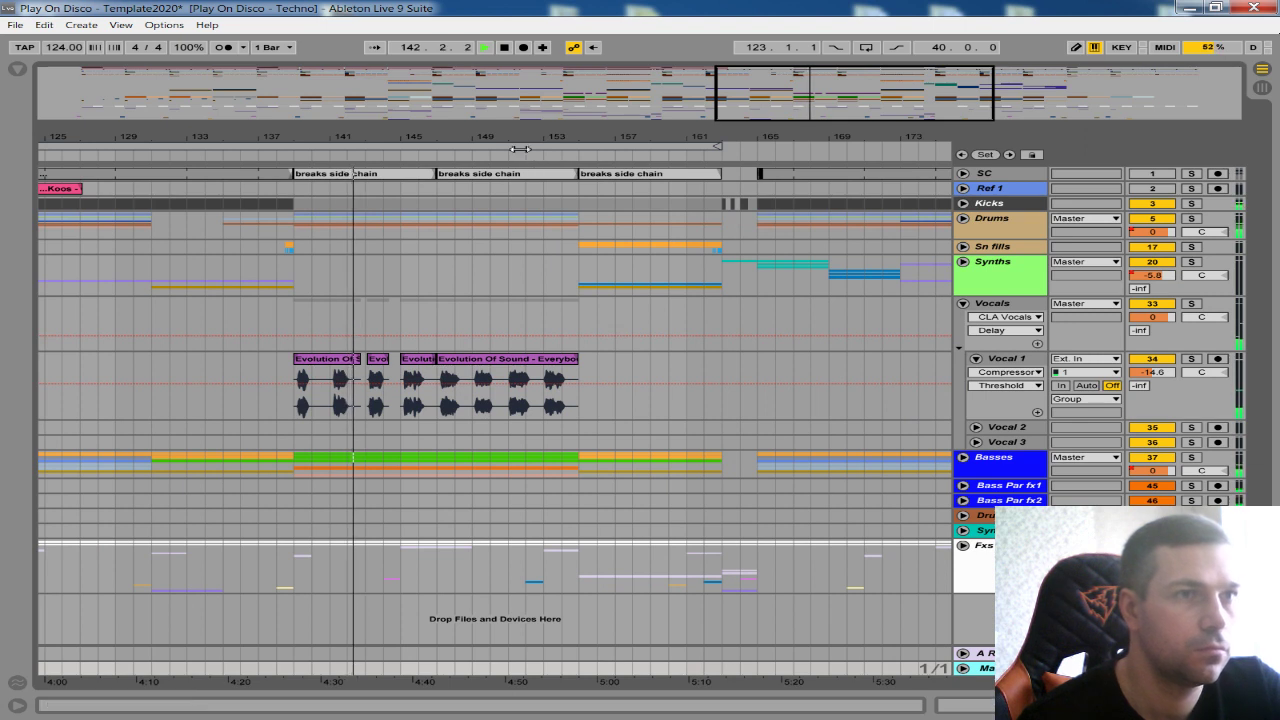
{"action": "left_click_drag", "start_coordinate": [519, 137], "coordinate": [524, 152]}
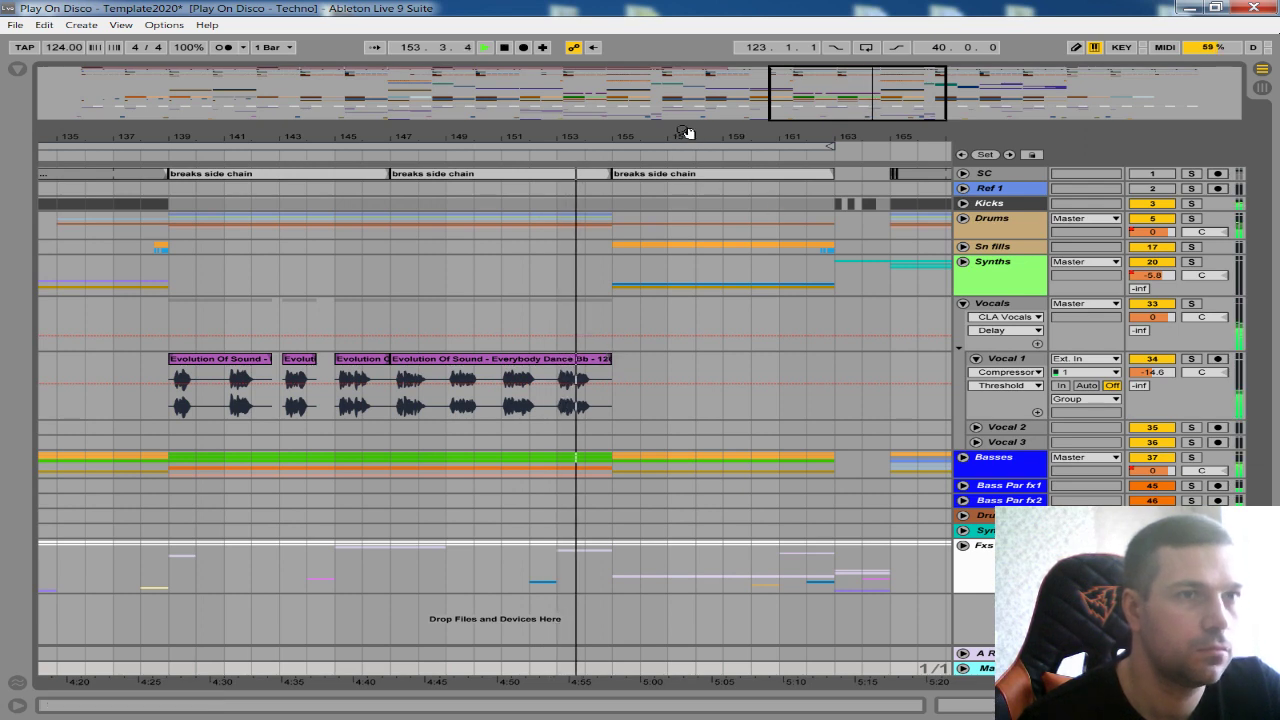
{"action": "left_click_drag", "start_coordinate": [685, 134], "coordinate": [591, 55]}
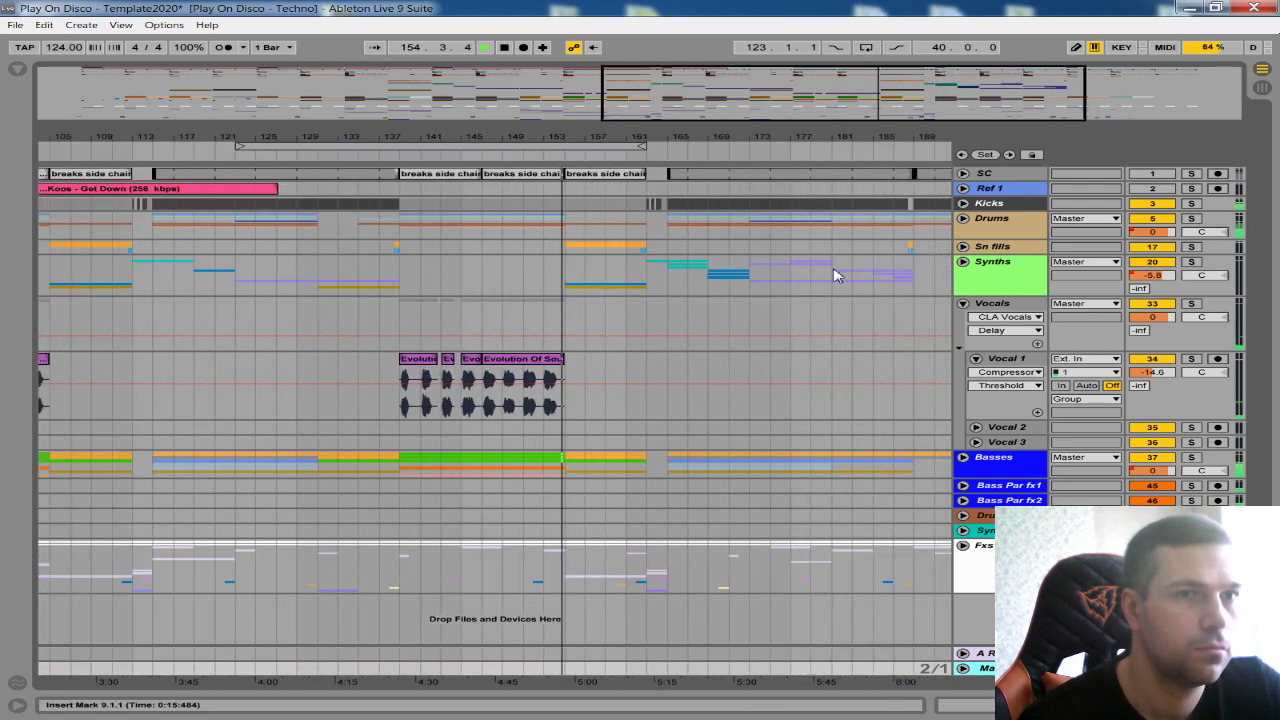
{"action": "left_click", "coordinate": [976, 359]}
{"action": "left_click", "coordinate": [962, 304]}
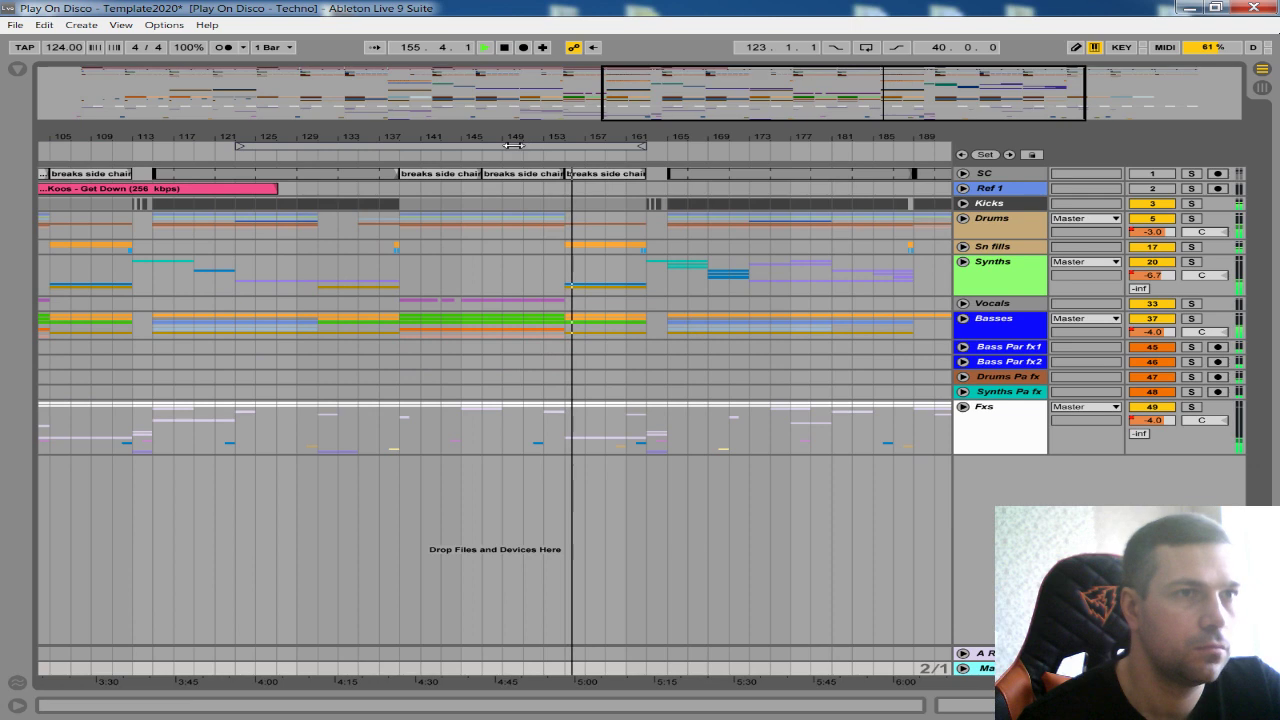
{"action": "left_click_drag", "start_coordinate": [531, 140], "coordinate": [545, 60]}
{"action": "left_click_drag", "start_coordinate": [832, 134], "coordinate": [607, 205]}
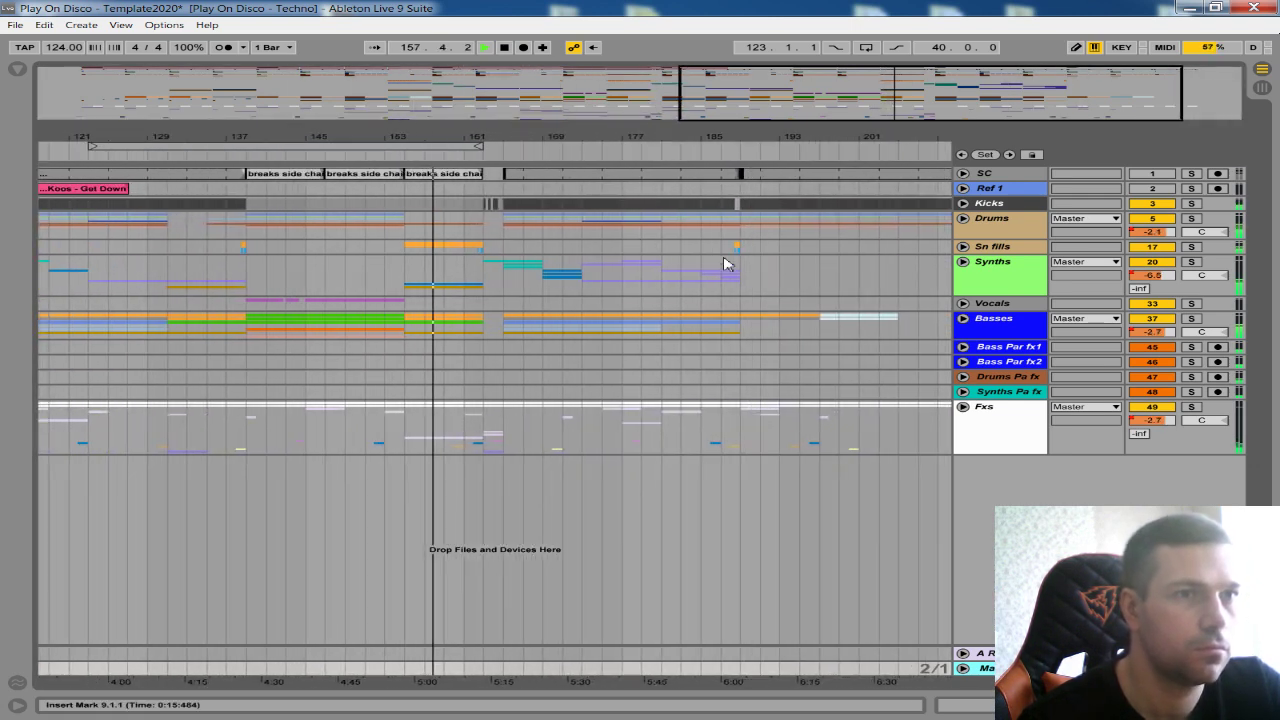
{"action": "left_click_drag", "start_coordinate": [761, 137], "coordinate": [694, 126]}
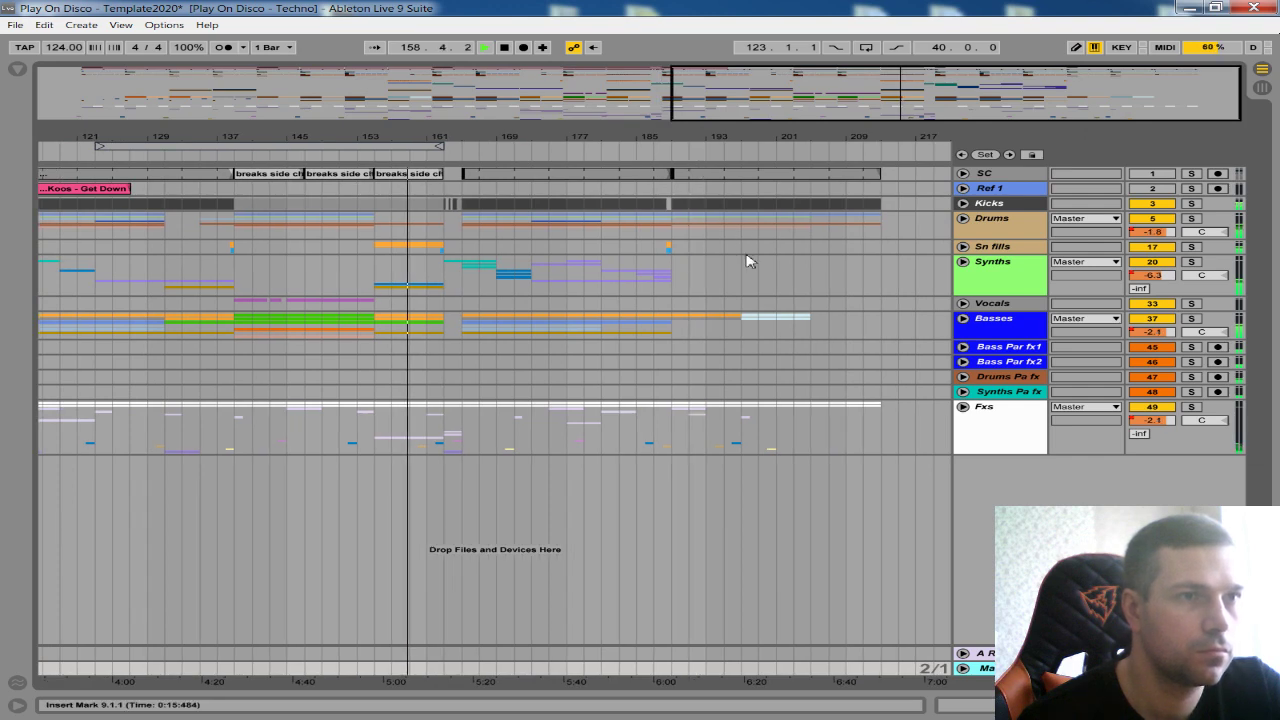
{"action": "left_click_drag", "start_coordinate": [743, 138], "coordinate": [850, 70]}
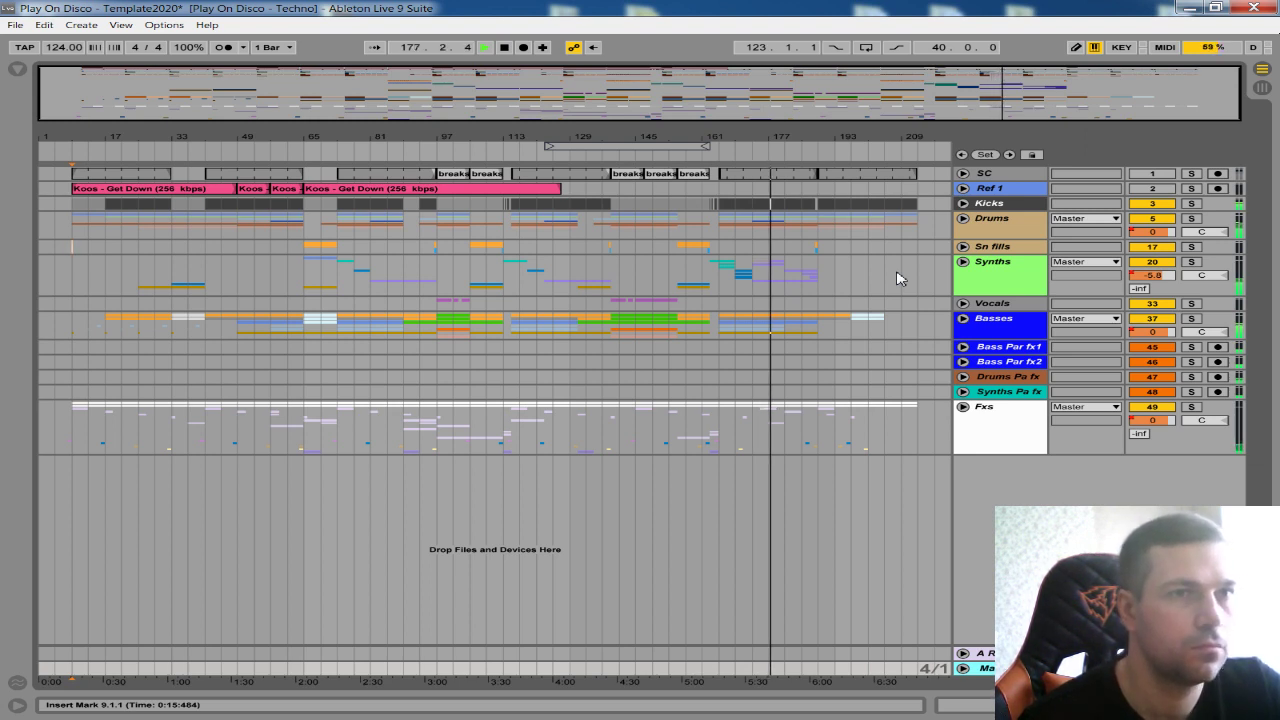
- Unfold the Synths group and examine the filter and reverb automation of the 4 Synth and 3 Synth tracks around bars 169 to 189
{"action": "left_click_drag", "start_coordinate": [907, 138], "coordinate": [900, 190]}
{"action": "left_click", "coordinate": [964, 262]}
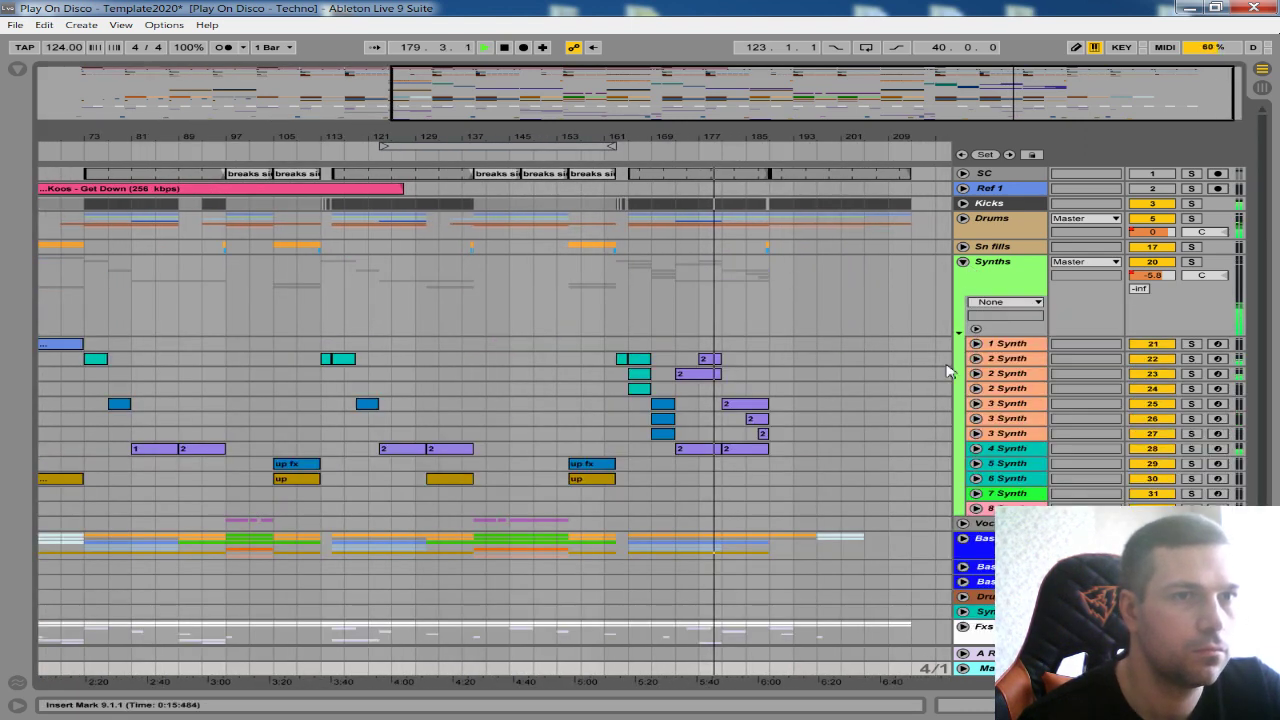
{"action": "left_click", "coordinate": [976, 449]}
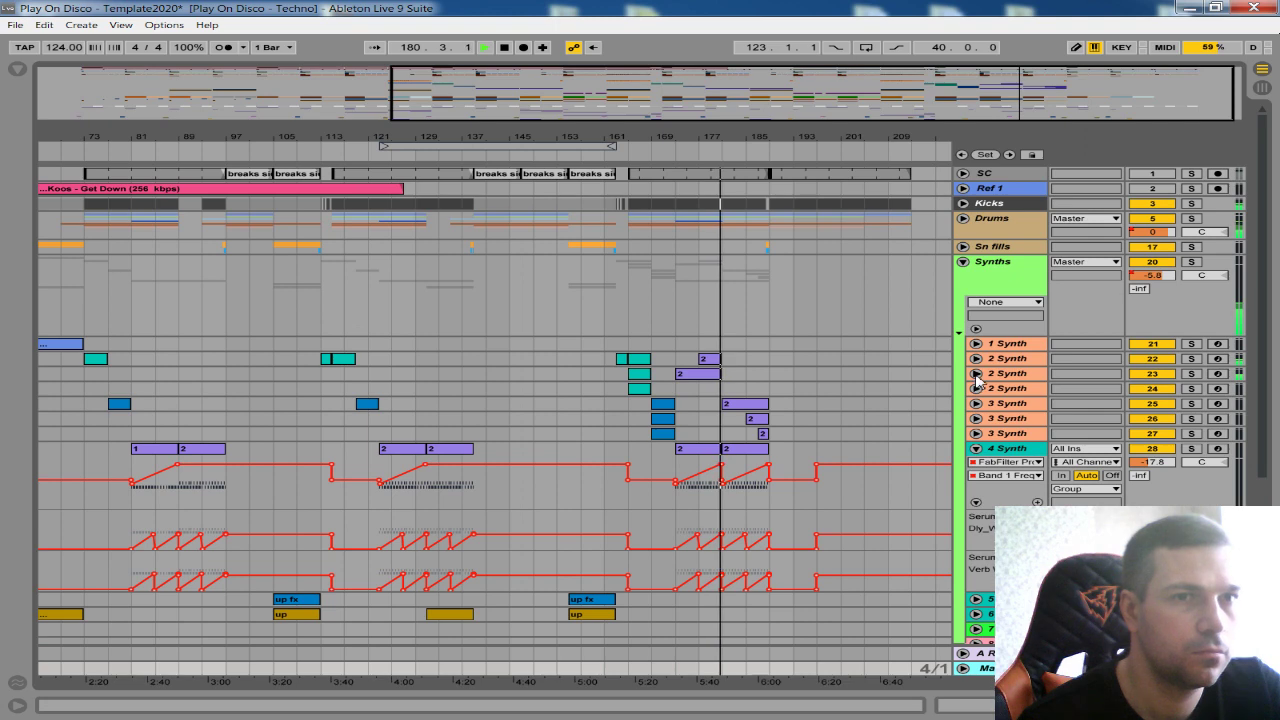
{"action": "left_click", "coordinate": [977, 375]}
{"action": "left_click", "coordinate": [977, 375]}
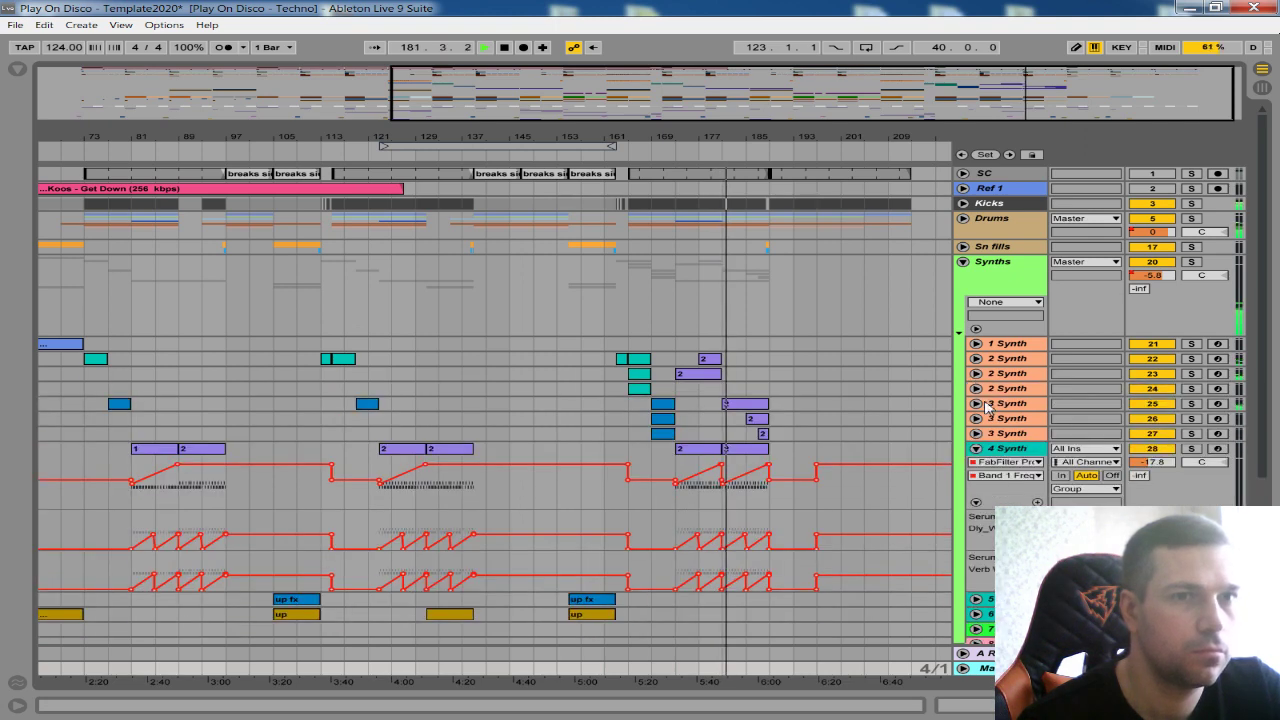
{"action": "left_click", "coordinate": [977, 404]}
{"action": "scroll", "coordinate": [930, 392], "scroll_direction": "down", "scroll_amount": 2}
{"action": "left_click", "coordinate": [976, 466]}
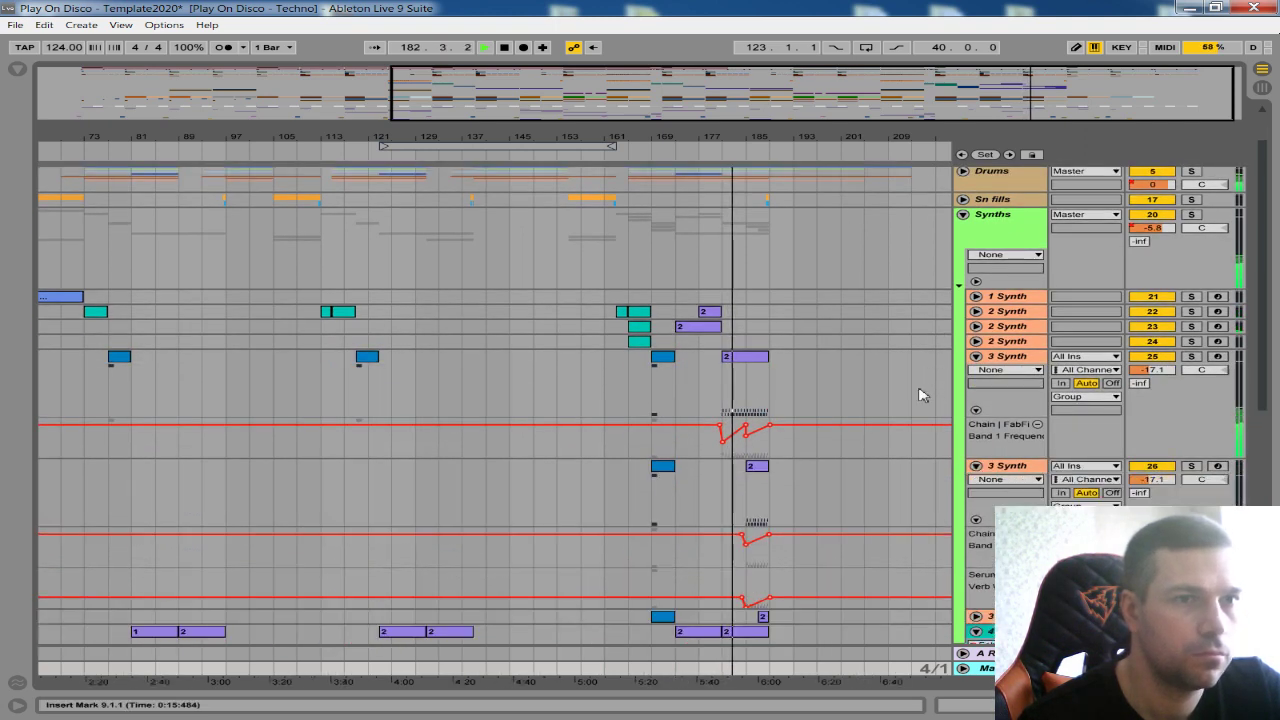
- Fold the expanded 3 Synth and 4 Synth tracks and collapse the Synths group
{"action": "scroll", "coordinate": [928, 360], "scroll_direction": "down", "scroll_amount": 2}
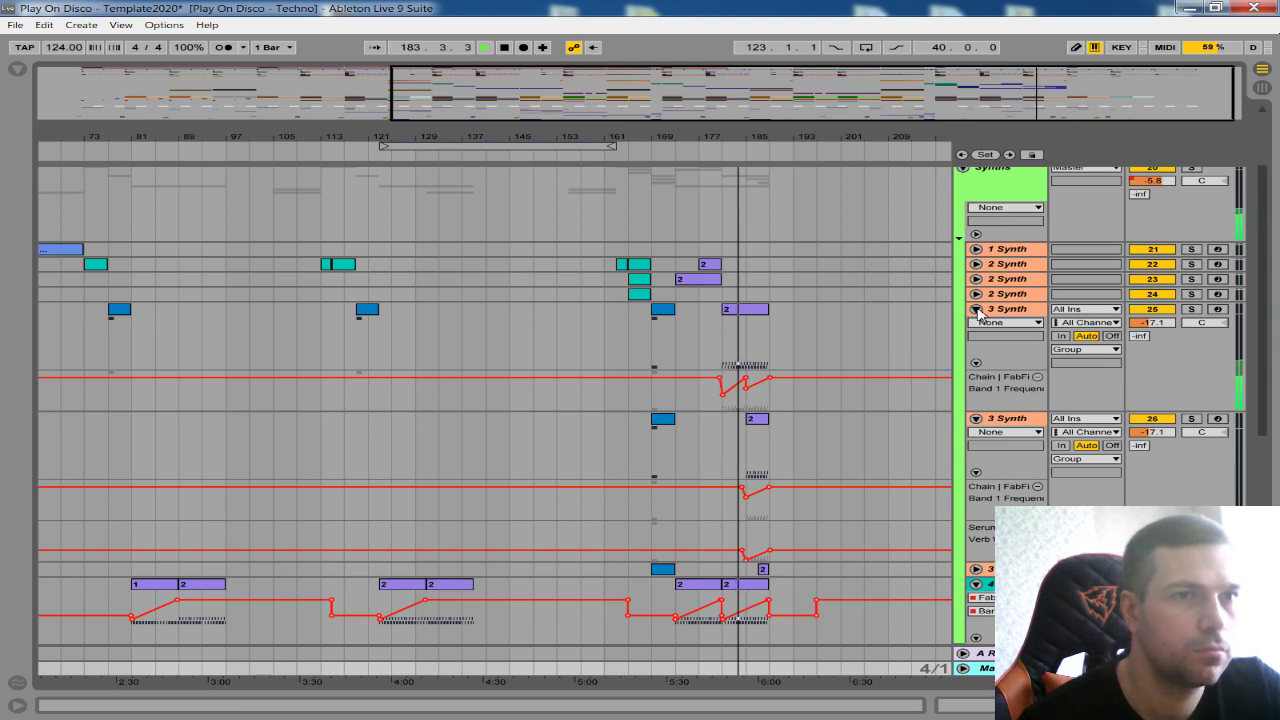
{"action": "left_click", "coordinate": [977, 310]}
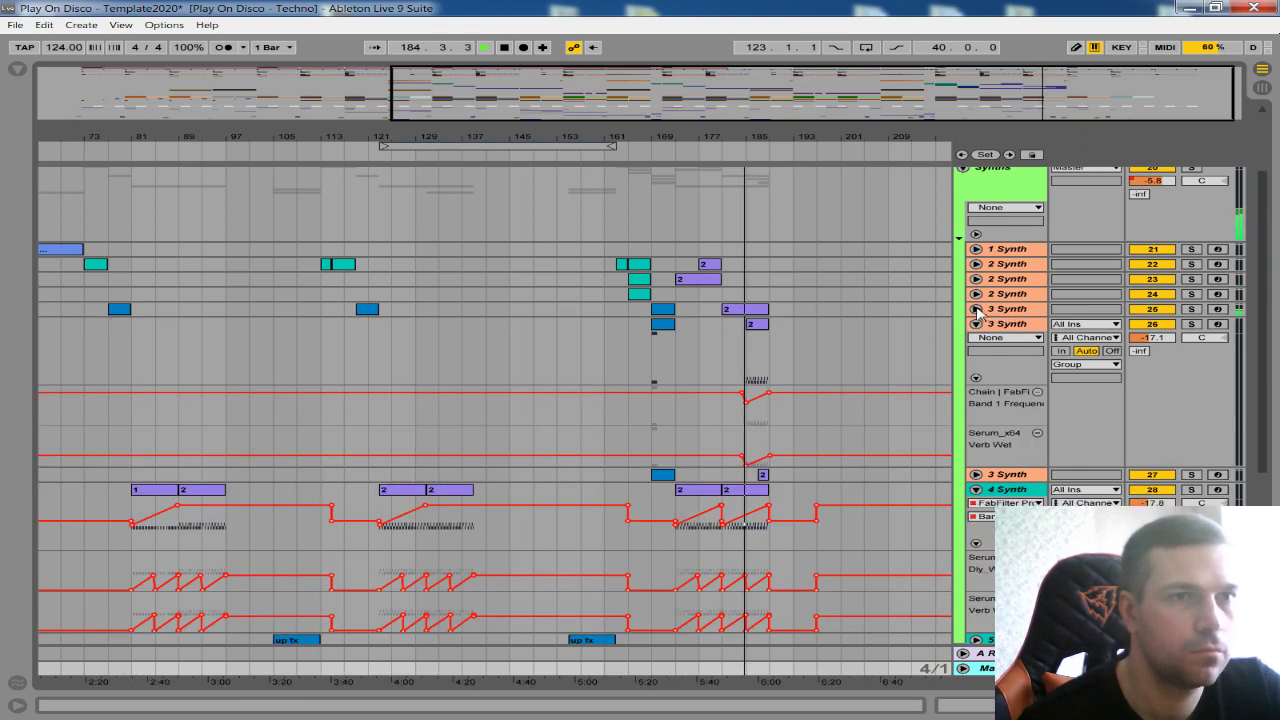
{"action": "left_click", "coordinate": [977, 324]}
{"action": "left_click", "coordinate": [977, 339]}
{"action": "scroll", "coordinate": [962, 205], "scroll_direction": "up", "scroll_amount": 1}
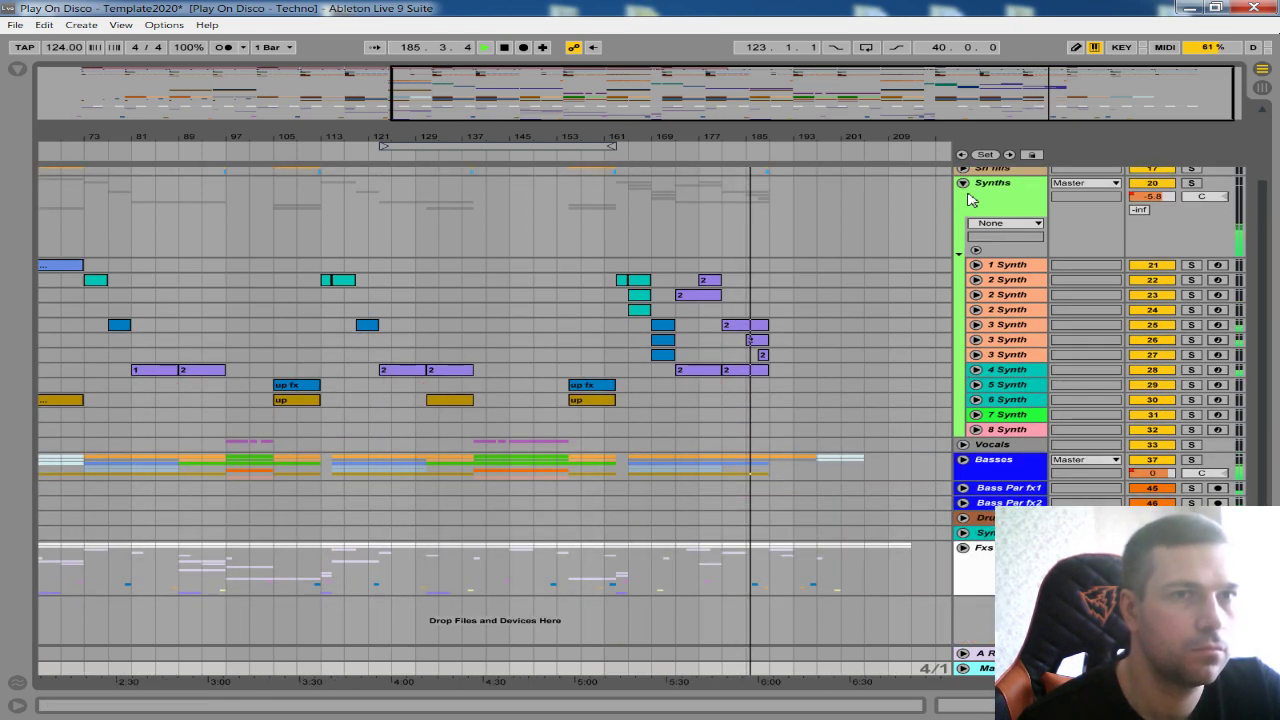
{"action": "left_click", "coordinate": [964, 185]}
- Open LUFSMeter on the Master to check the loudness before the outro, close it and hide the device view
{"action": "double_click", "coordinate": [1008, 668]}
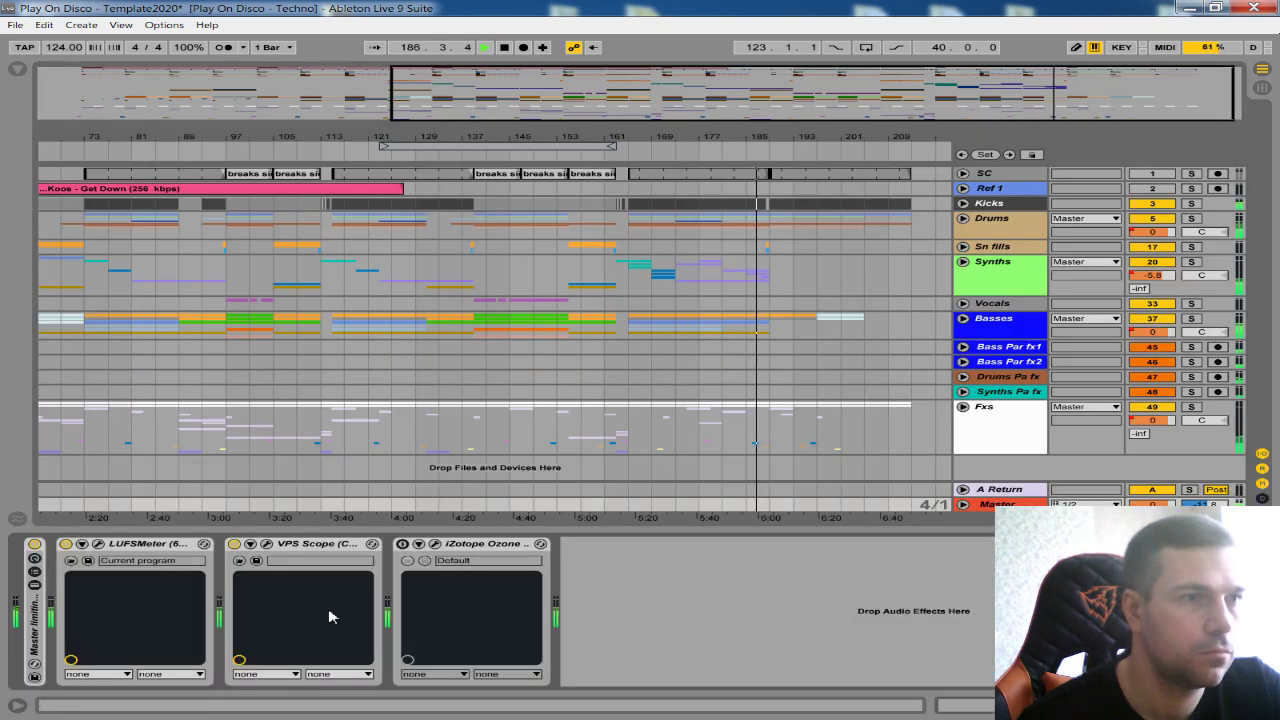
{"action": "left_click", "coordinate": [98, 543]}
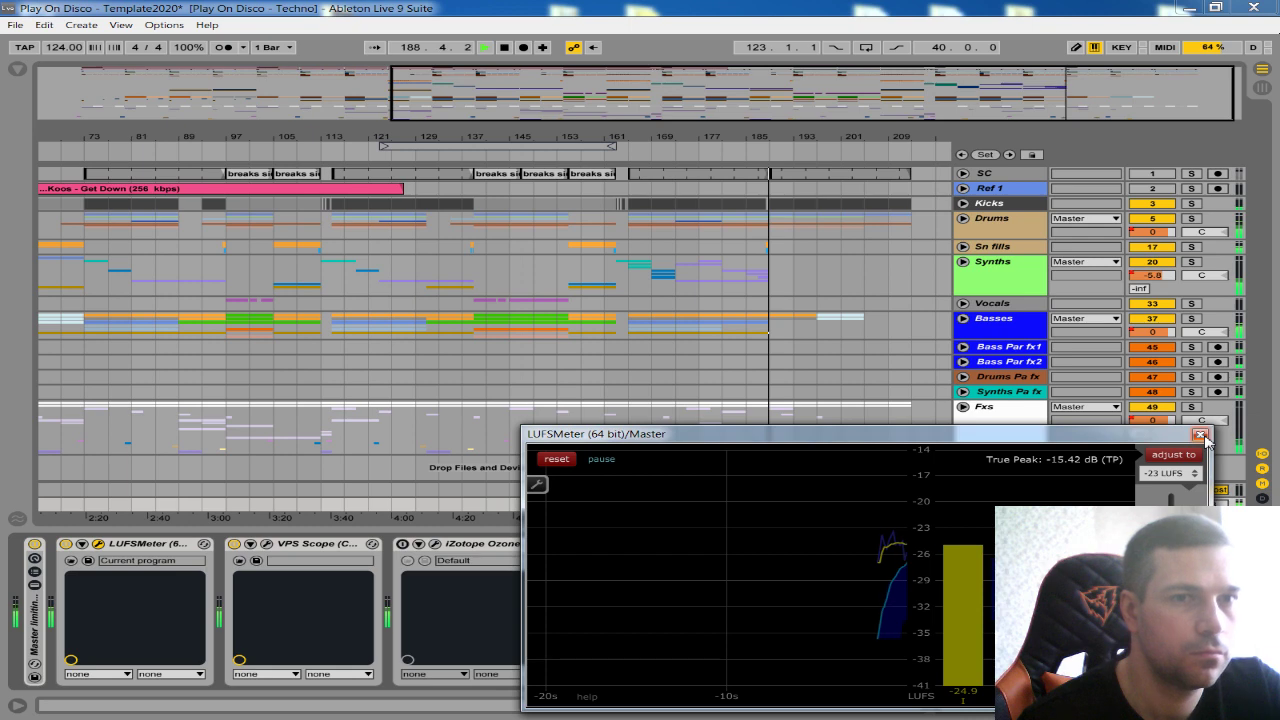
{"action": "left_click", "coordinate": [1200, 434]}
{"action": "left_click", "coordinate": [1262, 706]}
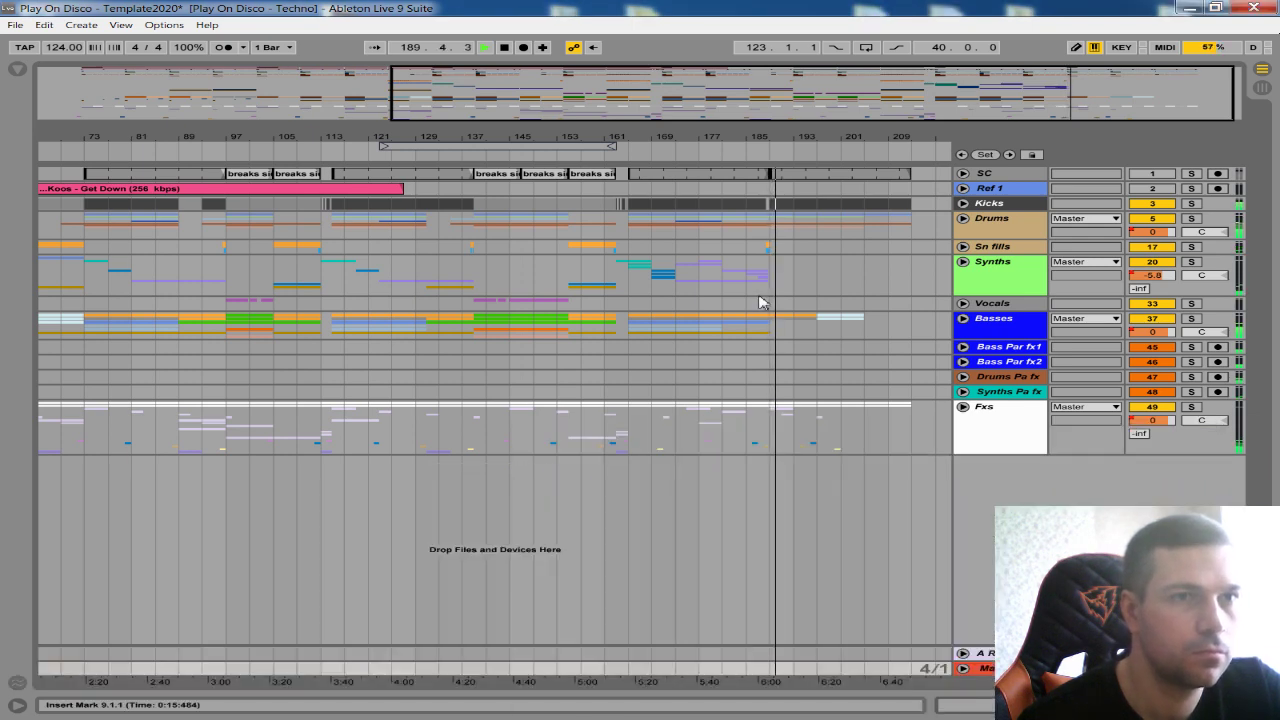
{"action": "left_click_drag", "start_coordinate": [695, 138], "coordinate": [697, 100]}
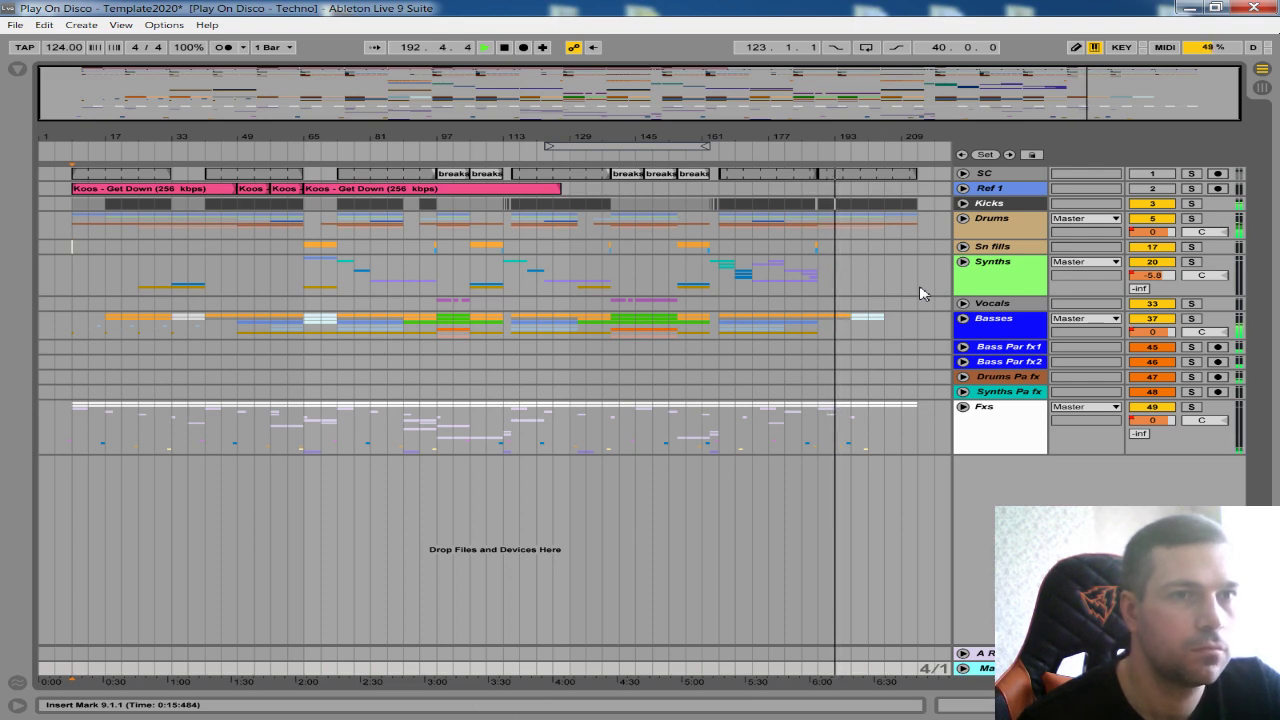
{"action": "scroll", "coordinate": [922, 293], "scroll_direction": "up", "scroll_amount": 5}
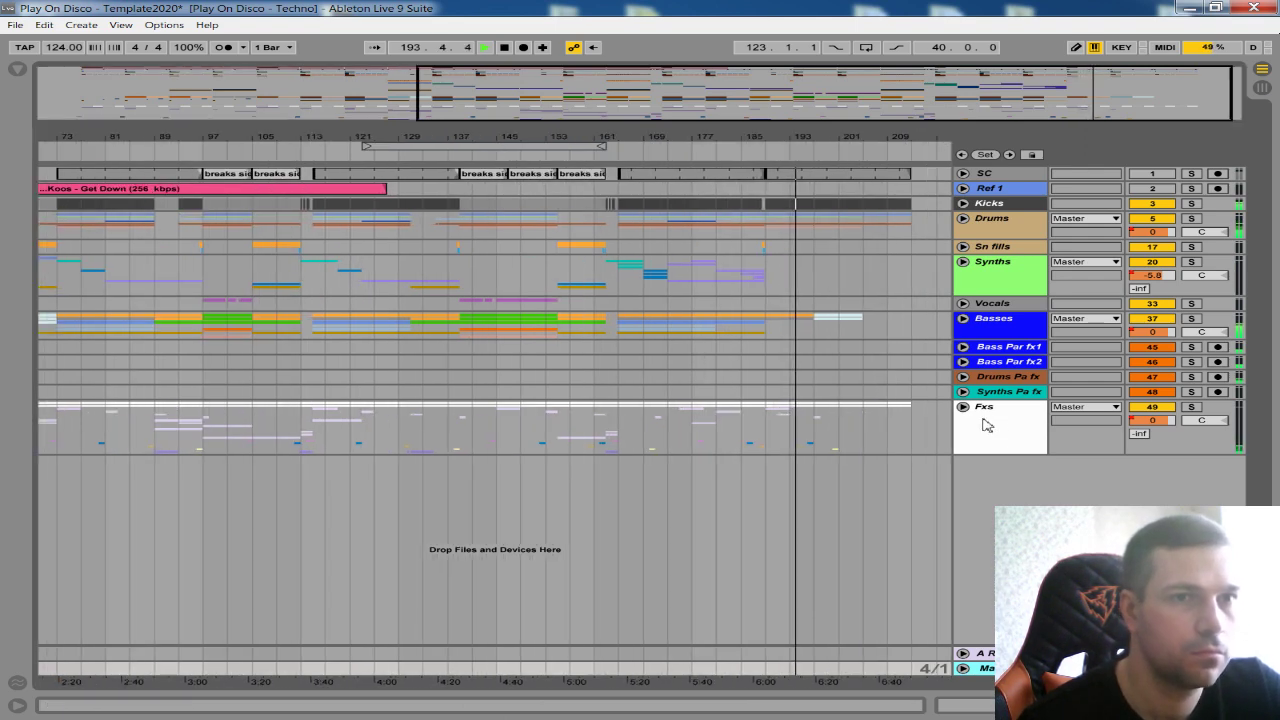
- Unfold the Fxs group, examine its clips around the outro at bar 197 and stop playback
{"action": "left_click", "coordinate": [963, 407]}
{"action": "scroll", "coordinate": [928, 508], "scroll_direction": "down", "scroll_amount": 5}
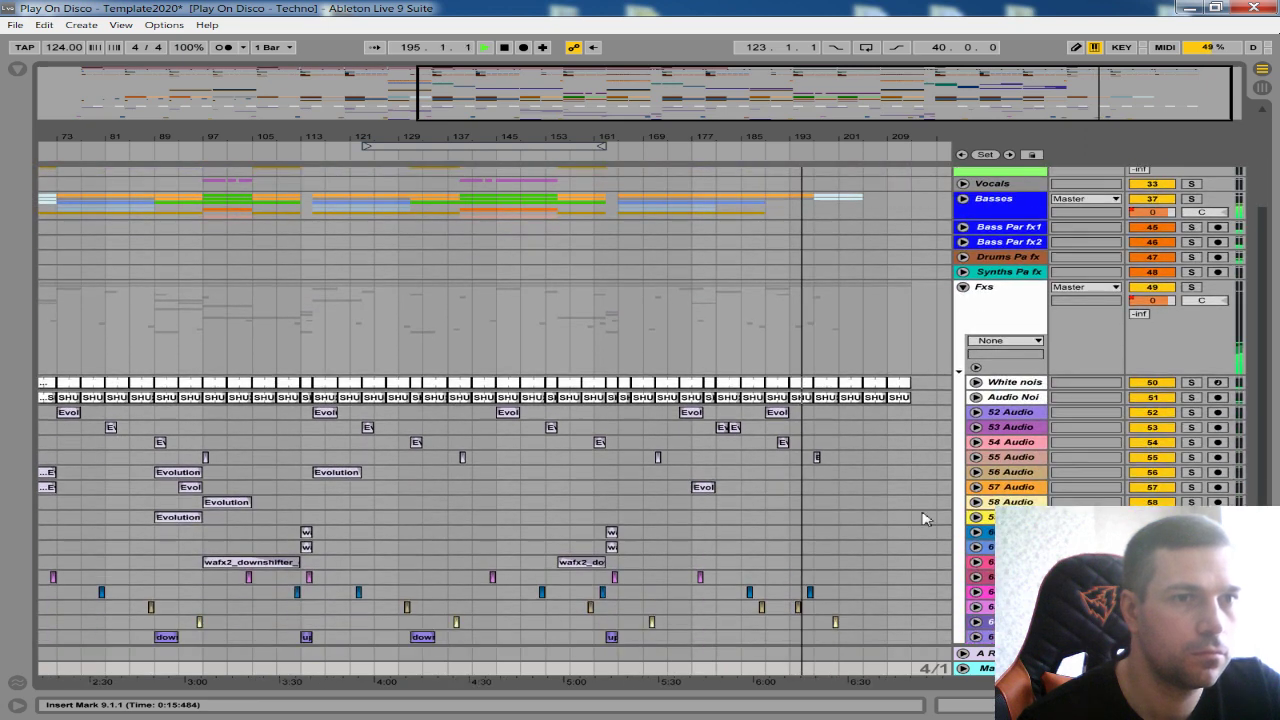
{"action": "left_click_drag", "start_coordinate": [926, 138], "coordinate": [920, 232]}
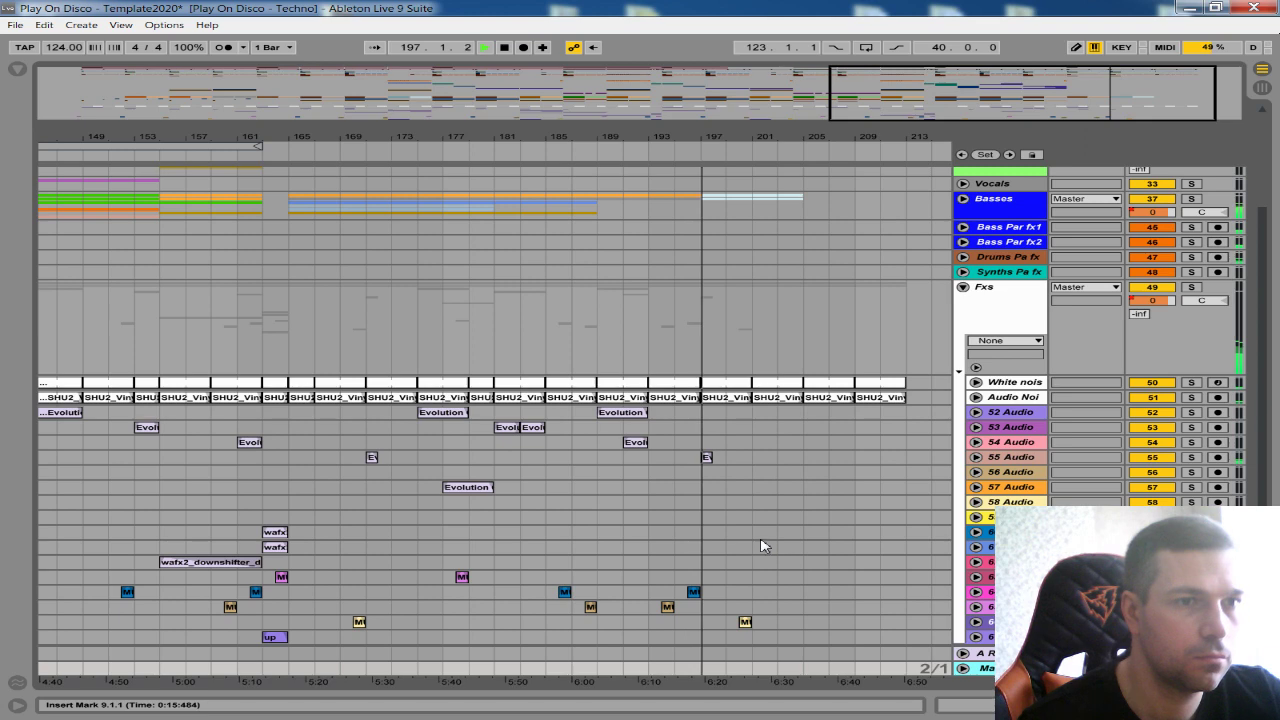
{"action": "left_click_drag", "start_coordinate": [745, 138], "coordinate": [745, 172]}
{"action": "key", "text": "space"}
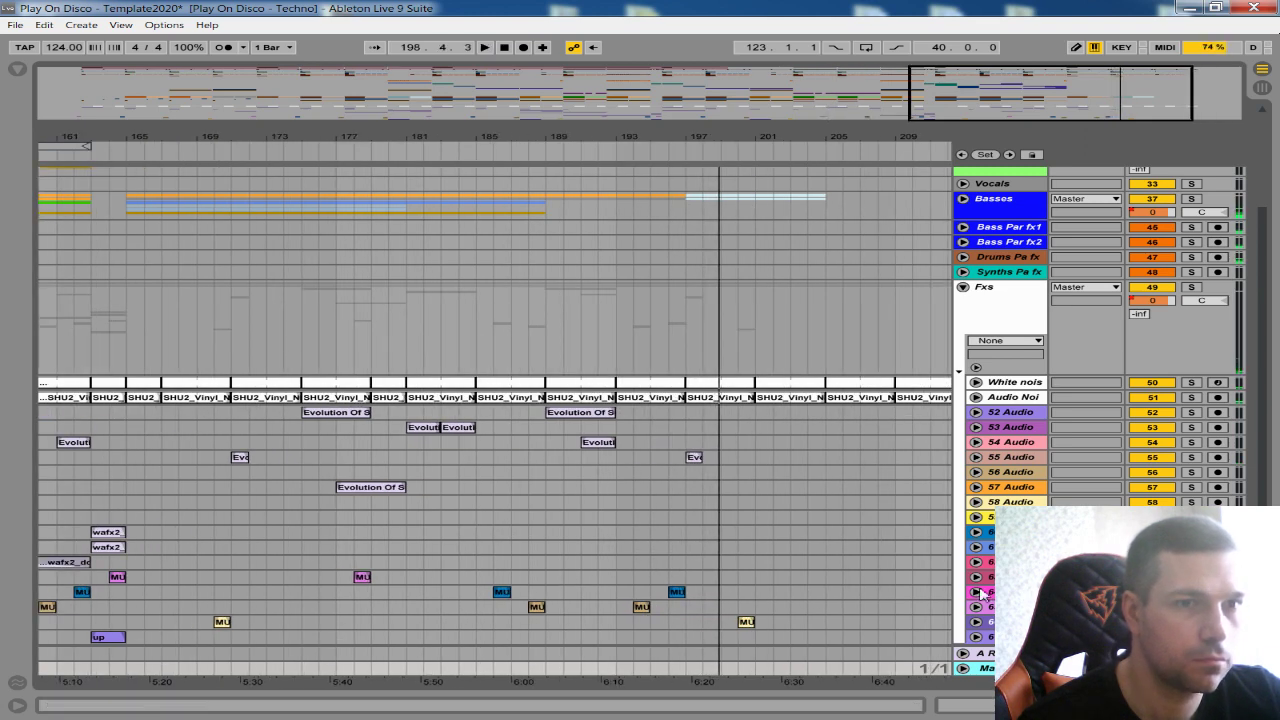
- Unfold the 64 Audio and 65 Audio tracks and audition their reverse crashes from bar 186
{"action": "left_click", "coordinate": [978, 593]}
{"action": "left_click", "coordinate": [500, 545]}
{"action": "key", "text": "space"}
{"action": "scroll", "coordinate": [549, 571], "scroll_direction": "down", "scroll_amount": 3}
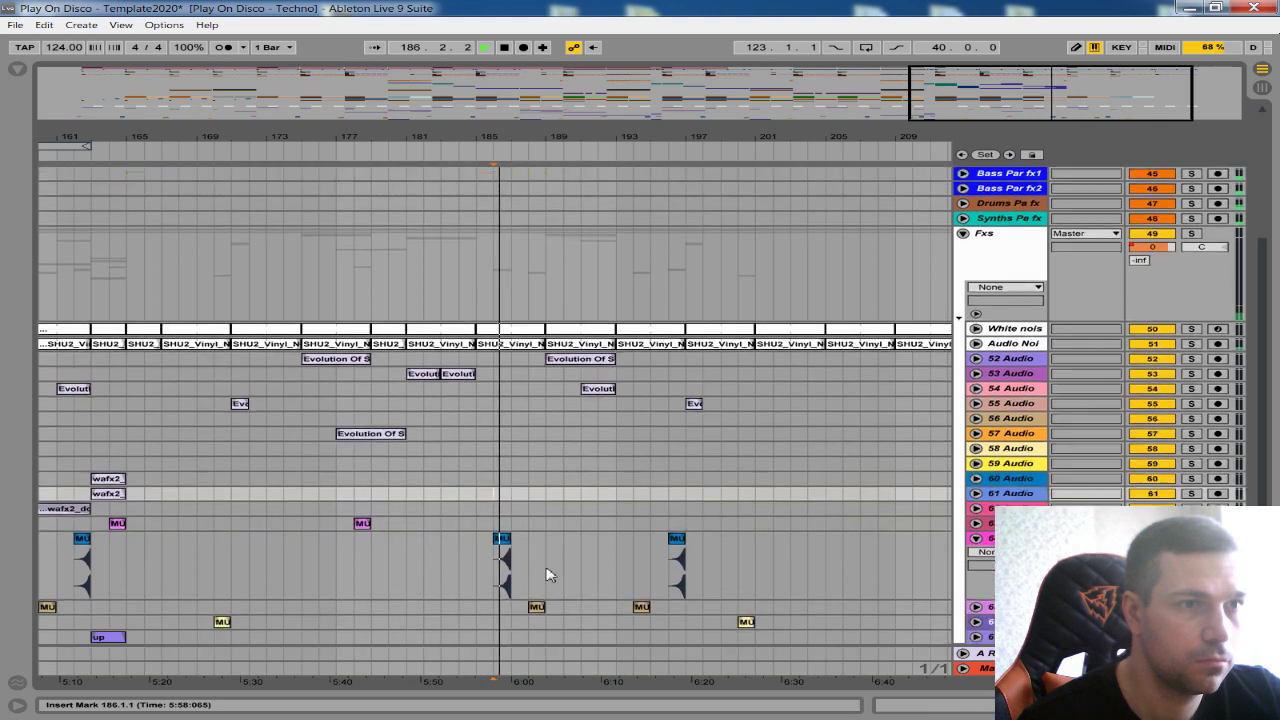
{"action": "left_click", "coordinate": [977, 607]}
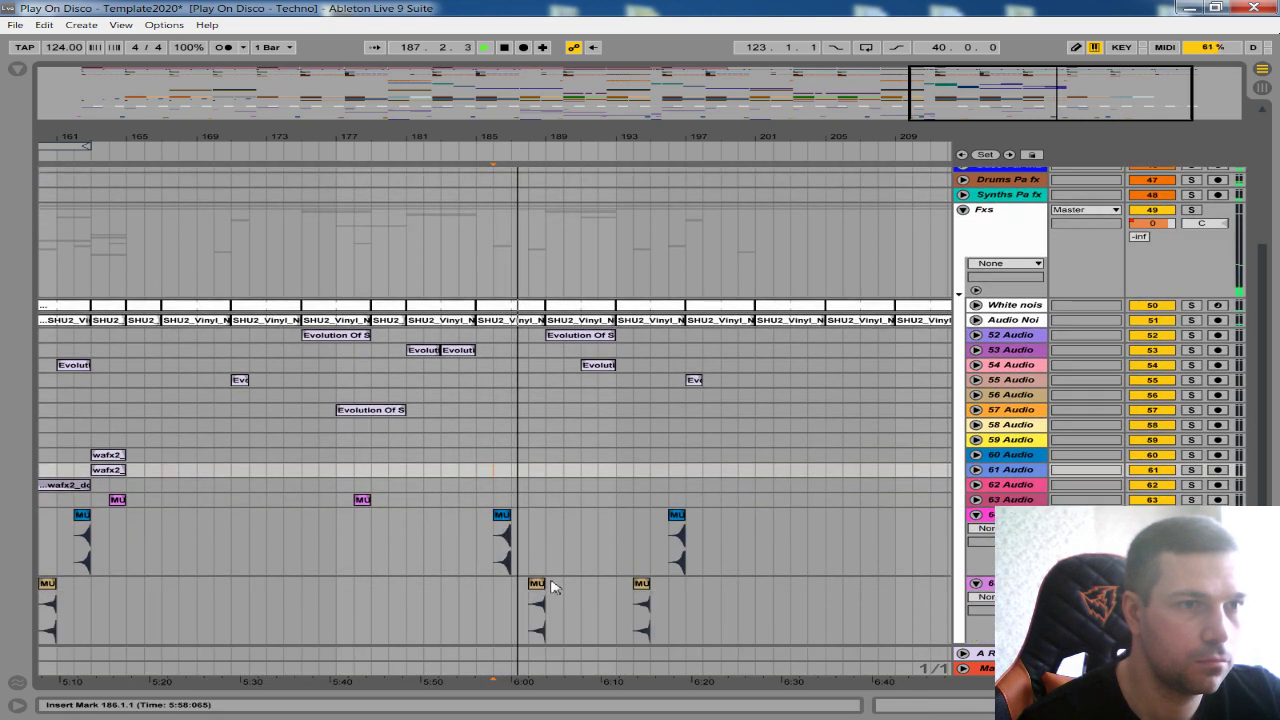
{"action": "key", "text": "space"}
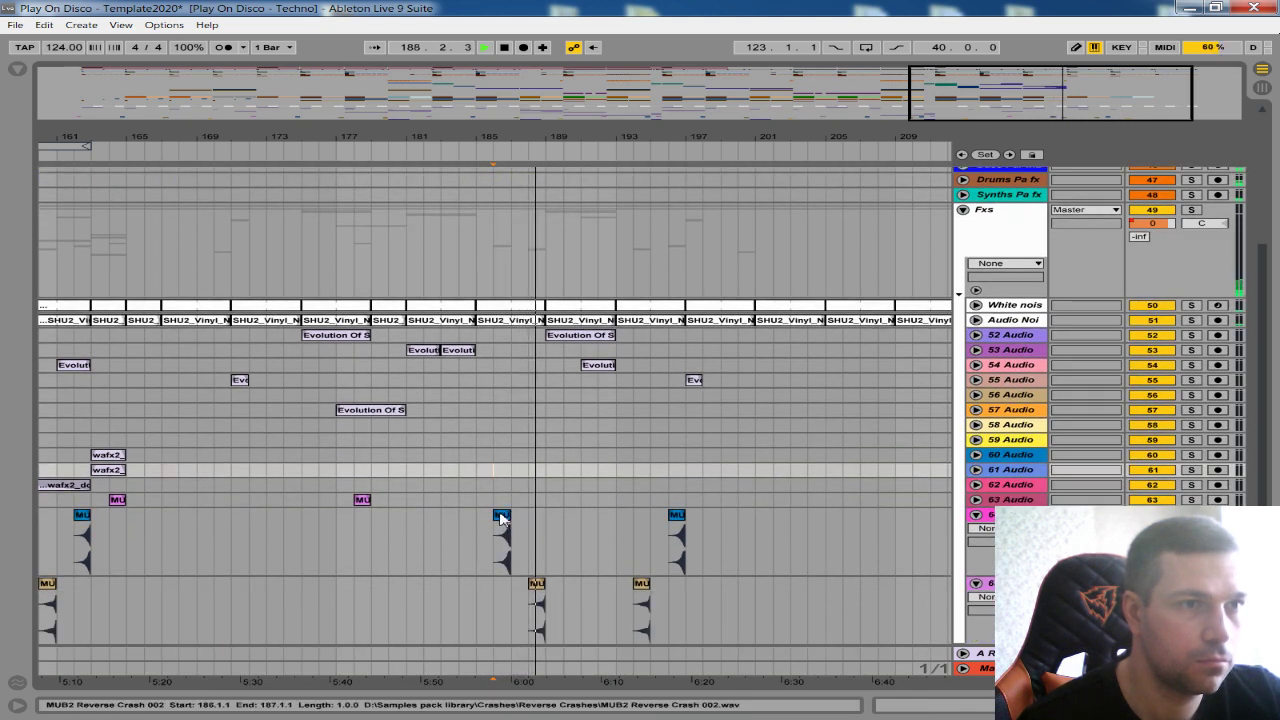
- Move the 64 Audio reverse crashes at bars 186 and 196 to 184 and 200, the 65 Audio one at 194 to 196, and fold both tracks
{"action": "left_click_drag", "start_coordinate": [503, 516], "coordinate": [480, 518]}
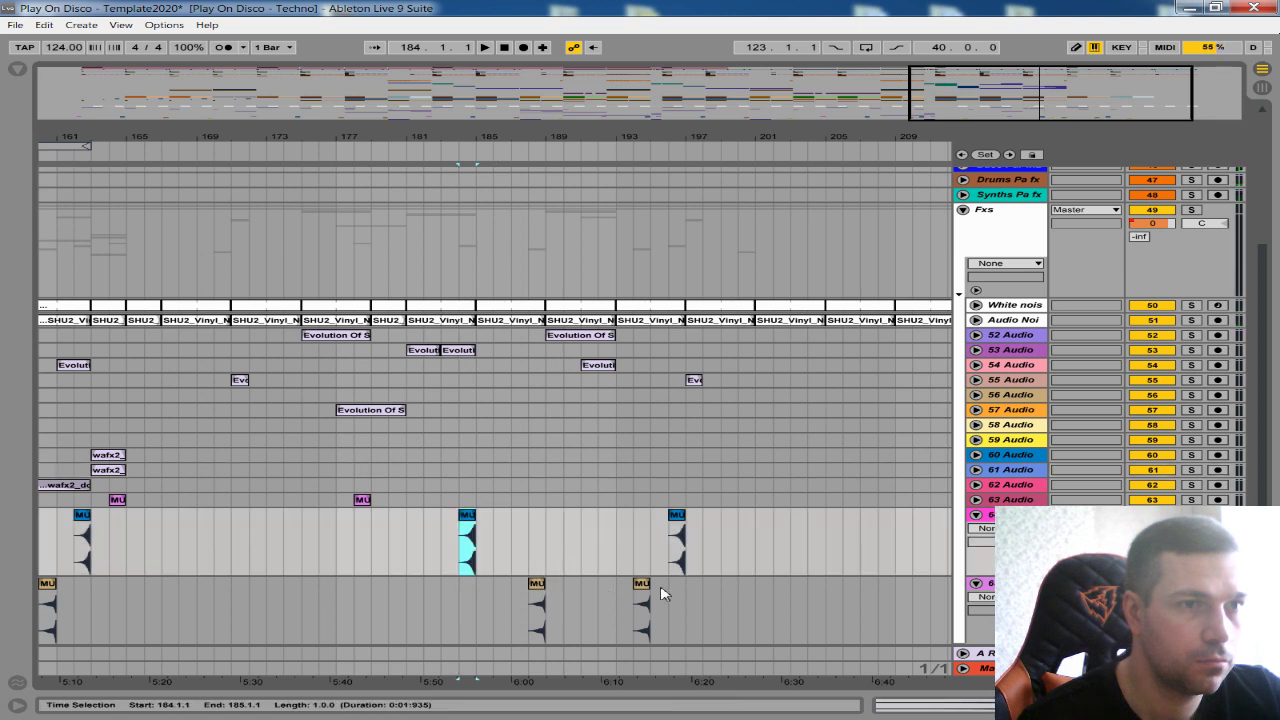
{"action": "left_click_drag", "start_coordinate": [641, 588], "coordinate": [673, 592]}
{"action": "left_click_drag", "start_coordinate": [677, 530], "coordinate": [746, 530]}
{"action": "left_click_drag", "start_coordinate": [757, 138], "coordinate": [733, 112]}
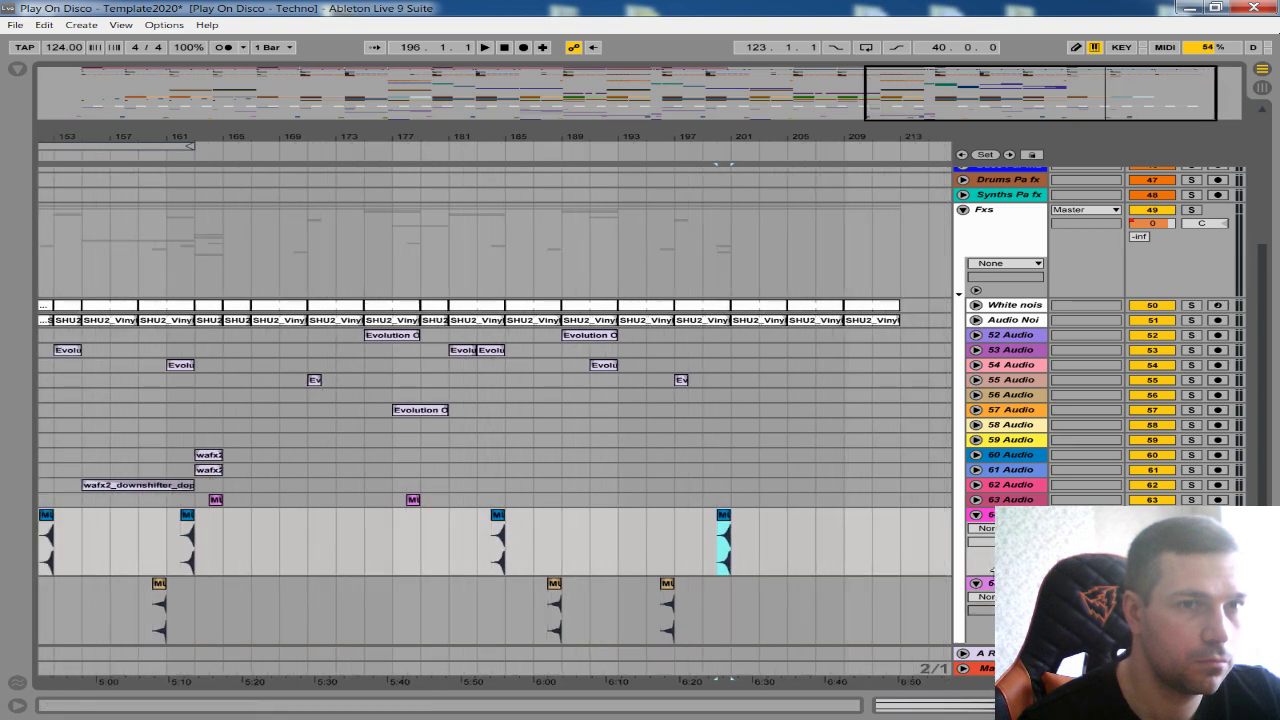
{"action": "left_click", "coordinate": [976, 515]}
{"action": "left_click", "coordinate": [977, 530]}
- Try the 65 Audio reverse crash at bar 190, play from bar 188, and move the clip back to bar 188
{"action": "left_click_drag", "start_coordinate": [554, 530], "coordinate": [582, 531]}
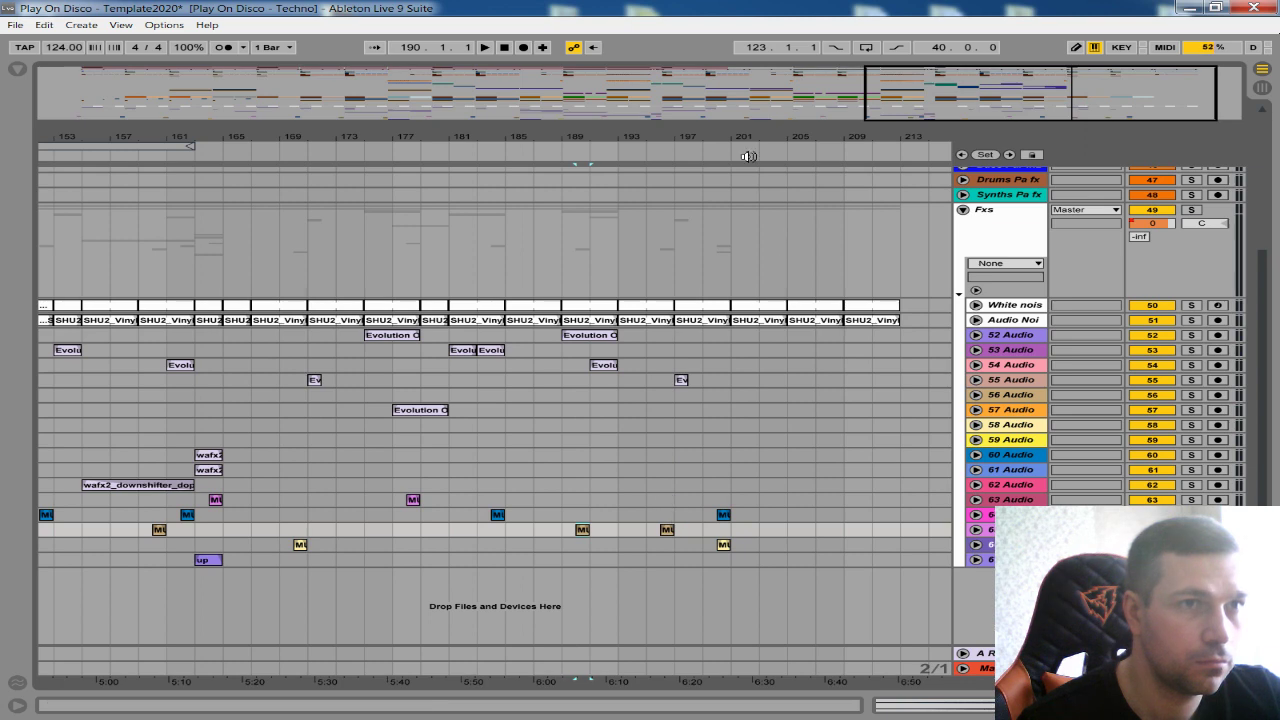
{"action": "left_click_drag", "start_coordinate": [746, 160], "coordinate": [545, 350]}
{"action": "left_click", "coordinate": [414, 394]}
{"action": "key", "text": "space"}
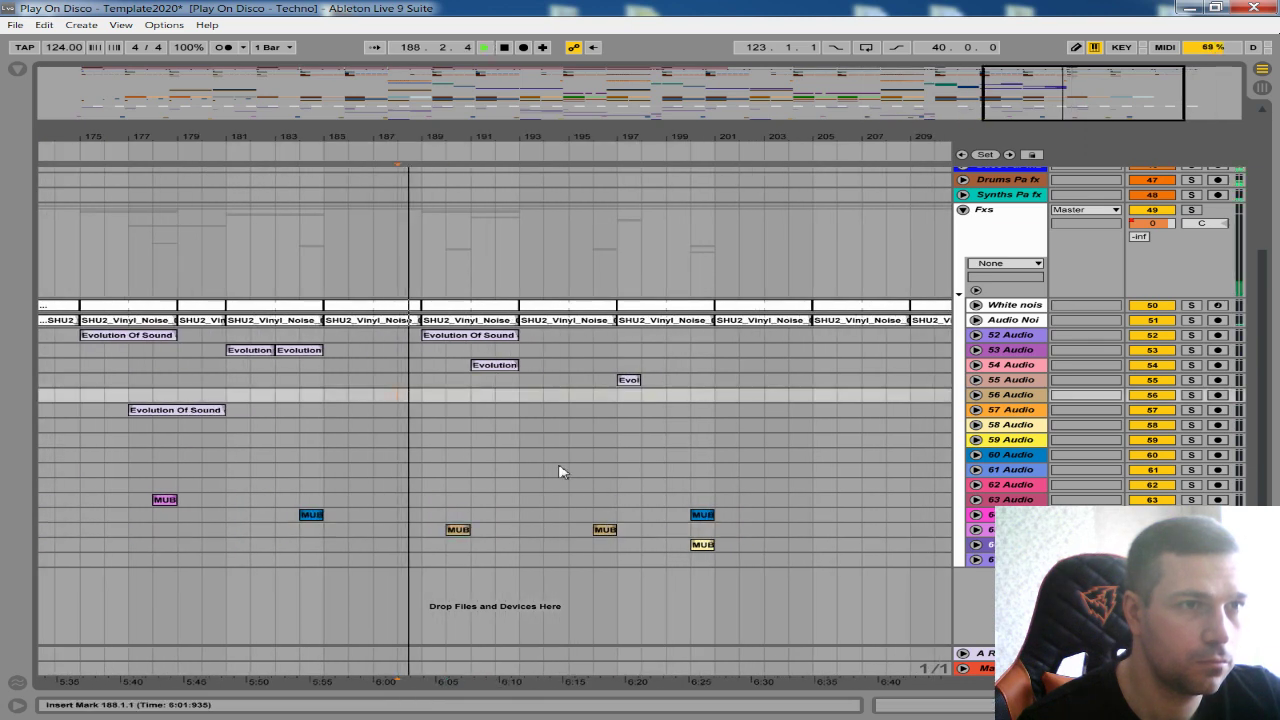
{"action": "left_click_drag", "start_coordinate": [459, 538], "coordinate": [411, 536]}
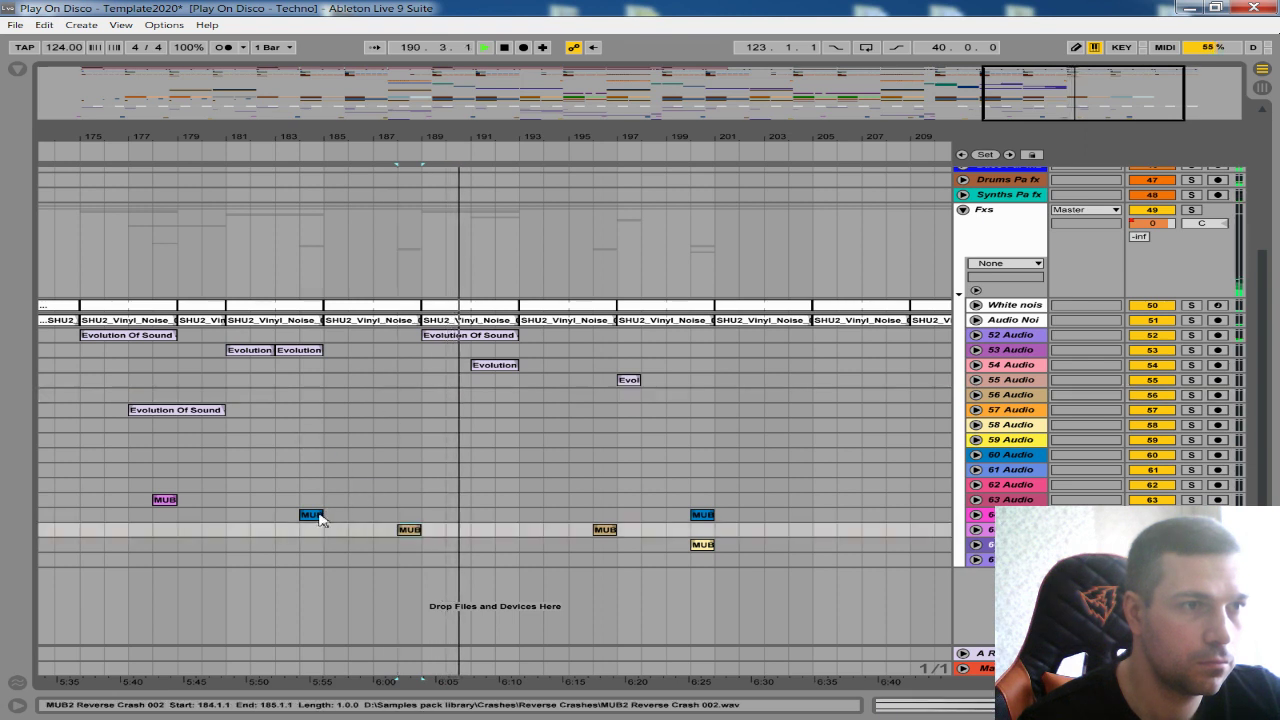
- Reposition the outro reverse crashes to bars 200 and 212 on 64 Audio, bar 204 on 65 Audio and bar 212 on 66 Audio
{"action": "left_click_drag", "start_coordinate": [318, 518], "coordinate": [702, 533]}
{"action": "left_click", "coordinate": [790, 533]}
{"action": "left_click_drag", "start_coordinate": [792, 531], "coordinate": [793, 531]}
{"action": "left_click_drag", "start_coordinate": [922, 137], "coordinate": [727, 138]}
{"action": "left_click_drag", "start_coordinate": [508, 548], "coordinate": [800, 546]}
{"action": "left_click_drag", "start_coordinate": [415, 518], "coordinate": [806, 516]}
{"action": "left_click_drag", "start_coordinate": [703, 145], "coordinate": [777, 137]}
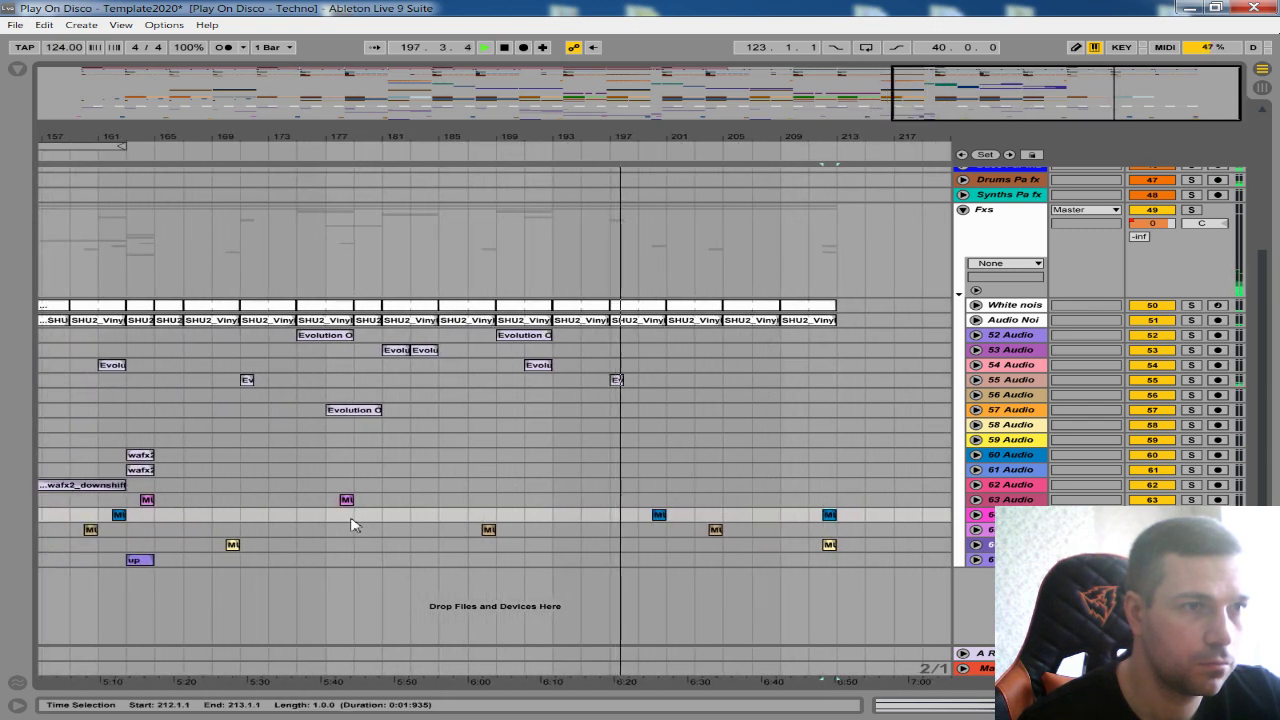
- Measure the gaps before and after the bar 188 reverse crash on 65 Audio, from bar 179 through bar 201
{"action": "left_click_drag", "start_coordinate": [483, 140], "coordinate": [562, 122]}
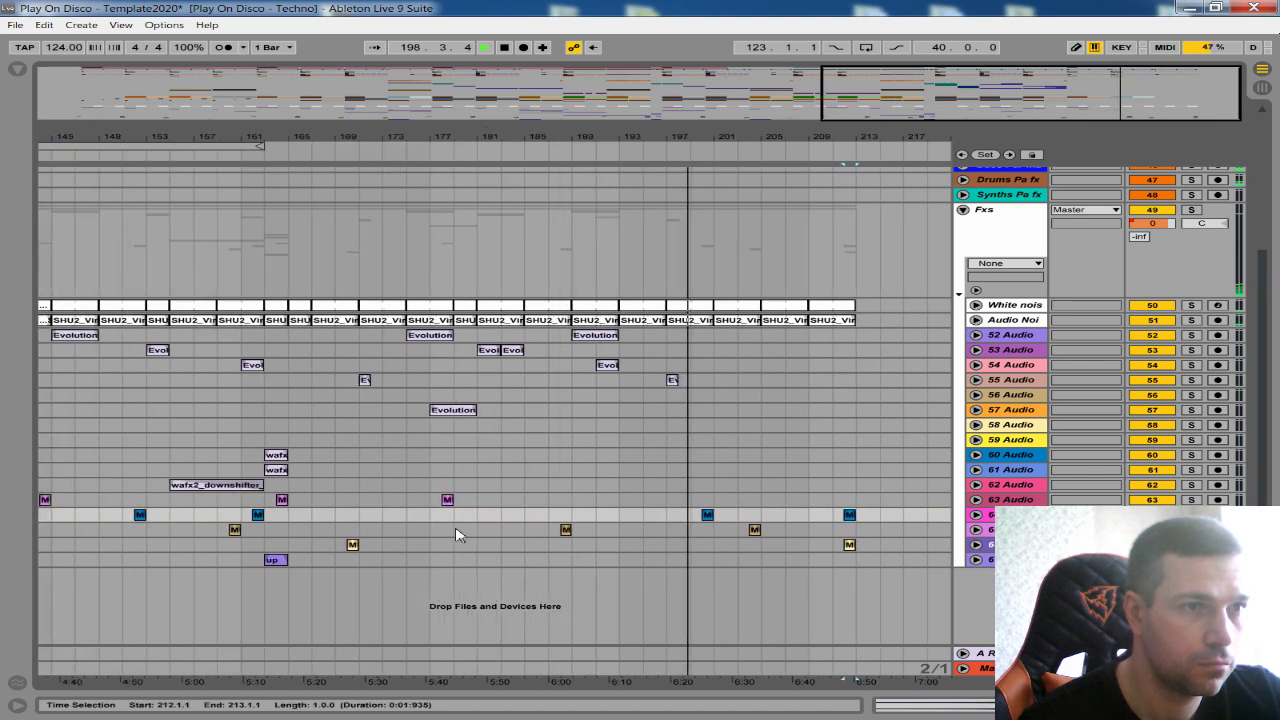
{"action": "left_click_drag", "start_coordinate": [449, 535], "coordinate": [560, 530]}
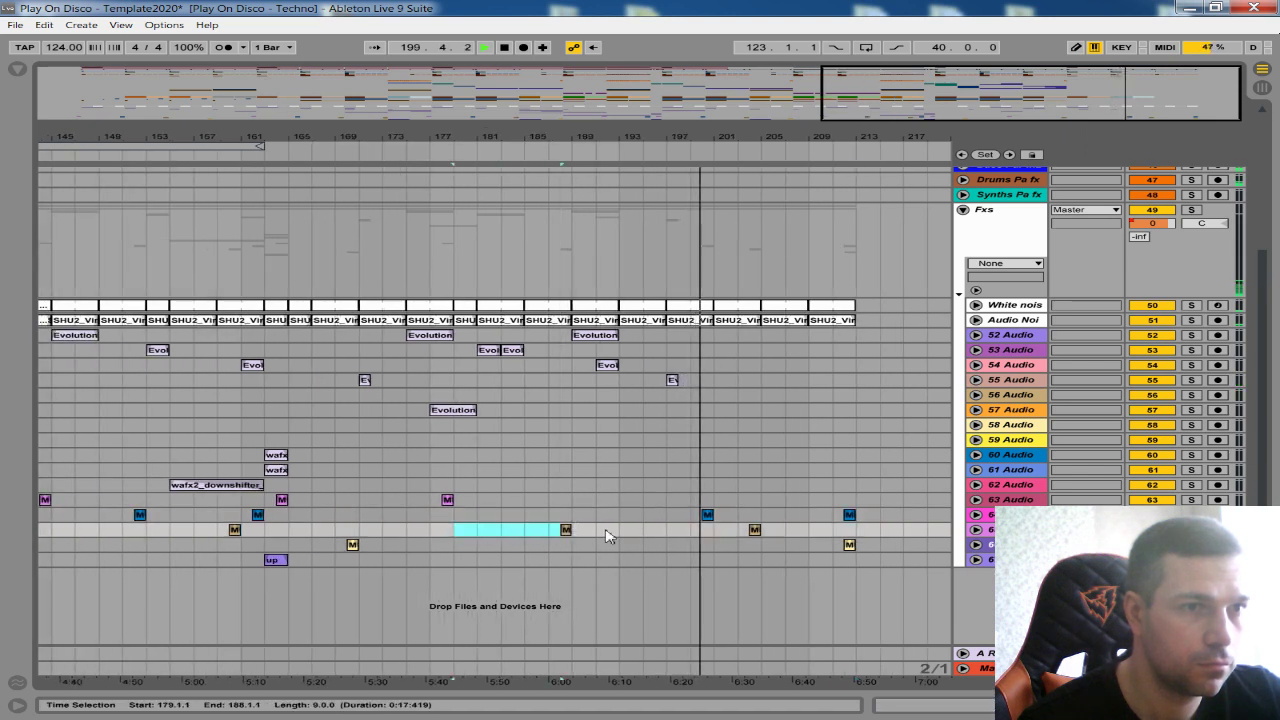
{"action": "left_click_drag", "start_coordinate": [572, 530], "coordinate": [708, 533]}
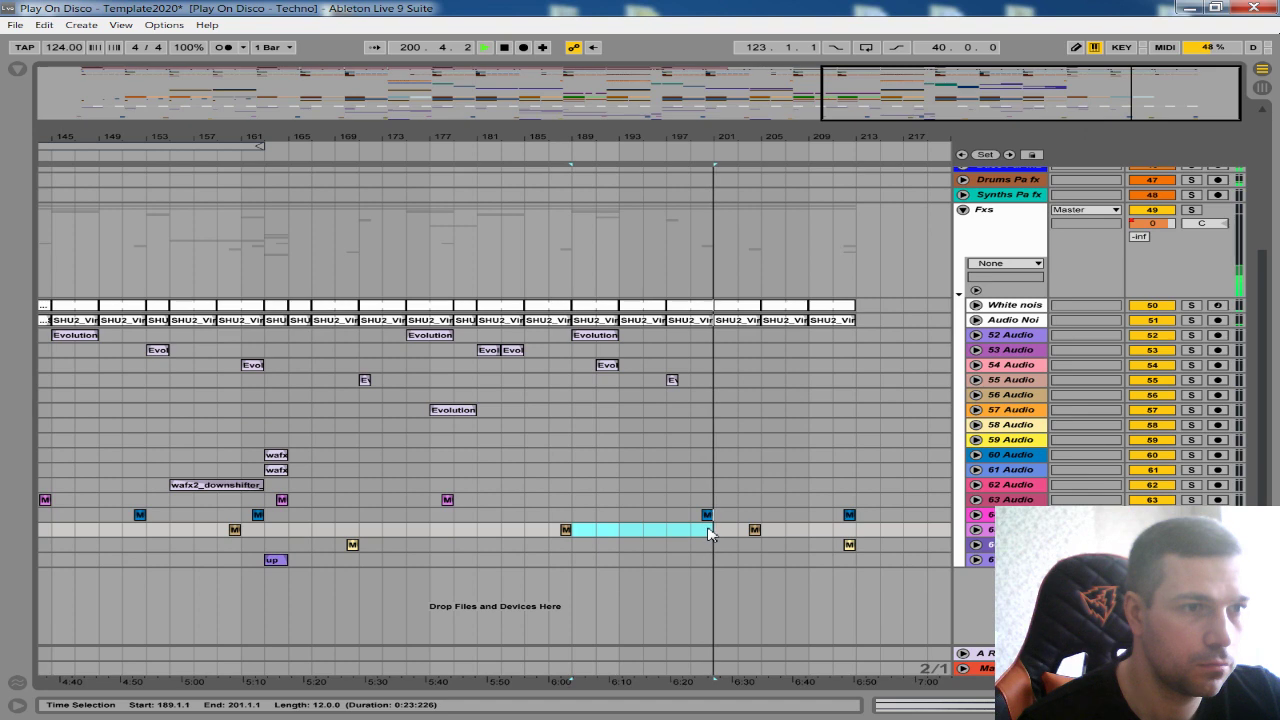
{"action": "left_click", "coordinate": [667, 499]}
- Shift the 64 Audio reverse crash at bar 200 to bar 196 and delete the one at bar 212
{"action": "left_click_drag", "start_coordinate": [741, 138], "coordinate": [838, 86]}
{"action": "left_click_drag", "start_coordinate": [756, 532], "coordinate": [817, 516]}
{"action": "key", "text": "ctrl+x"}
{"action": "left_click", "coordinate": [776, 516]}
{"action": "key", "text": "ctrl+v"}
{"action": "left_click", "coordinate": [846, 529]}
{"action": "left_click", "coordinate": [897, 517]}
{"action": "key", "text": "Delete"}
{"action": "left_click", "coordinate": [874, 470]}
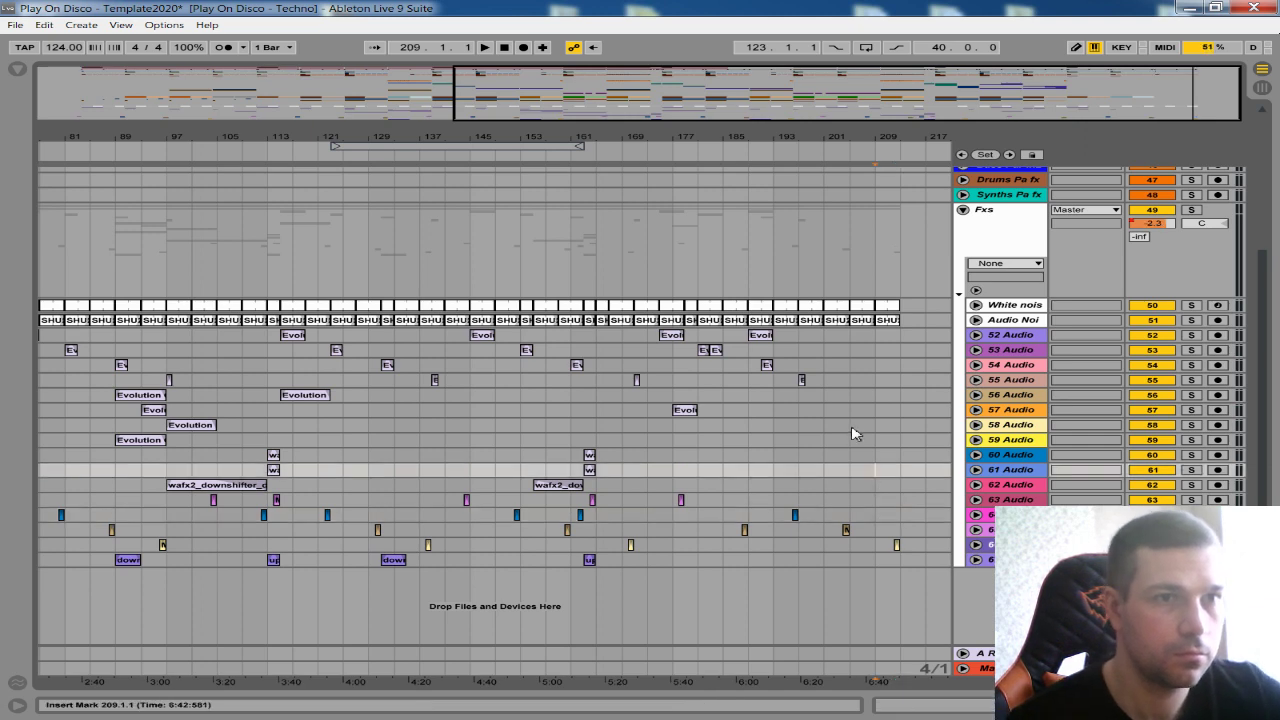
- Move the last Crash 1 clip on 52 Audio to bar 201 and the last Crash 6 clip on 55 Audio to bar 213
{"action": "left_click_drag", "start_coordinate": [896, 137], "coordinate": [896, 161]}
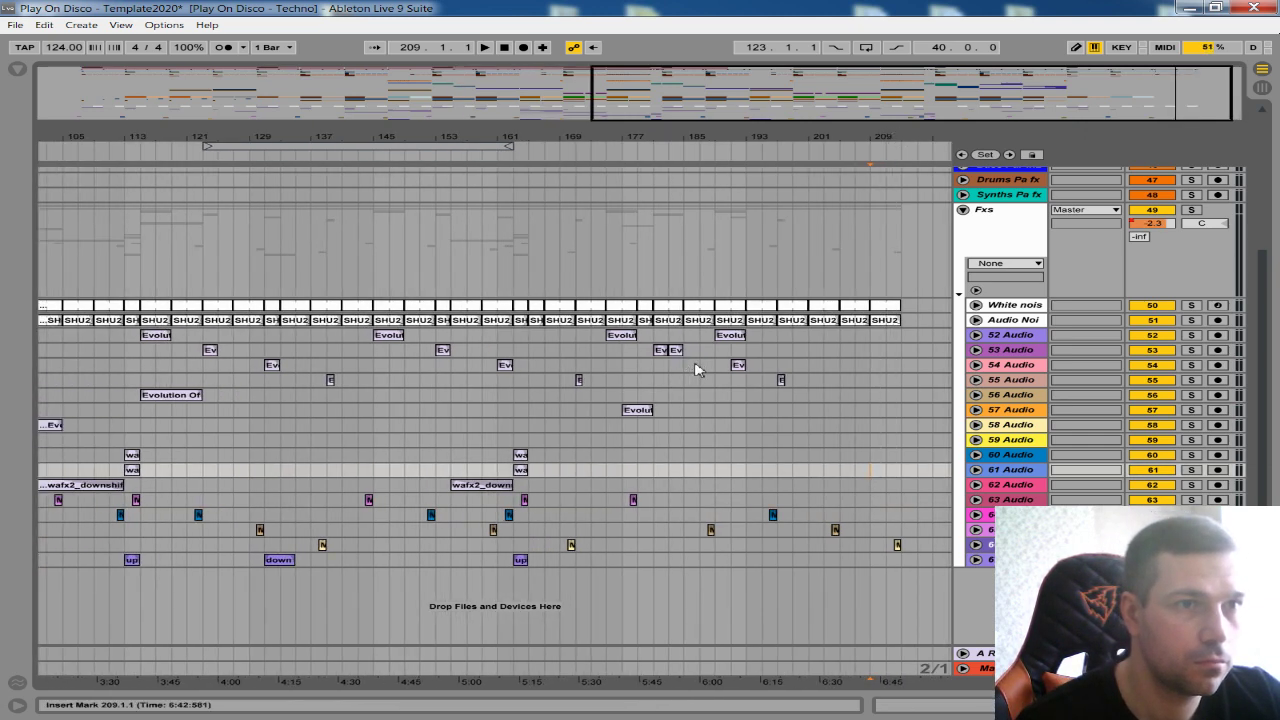
{"action": "left_click", "coordinate": [976, 335]}
{"action": "left_click", "coordinate": [976, 335]}
{"action": "left_click", "coordinate": [733, 339]}
{"action": "left_click_drag", "start_coordinate": [733, 339], "coordinate": [826, 339]}
{"action": "left_click", "coordinate": [781, 380]}
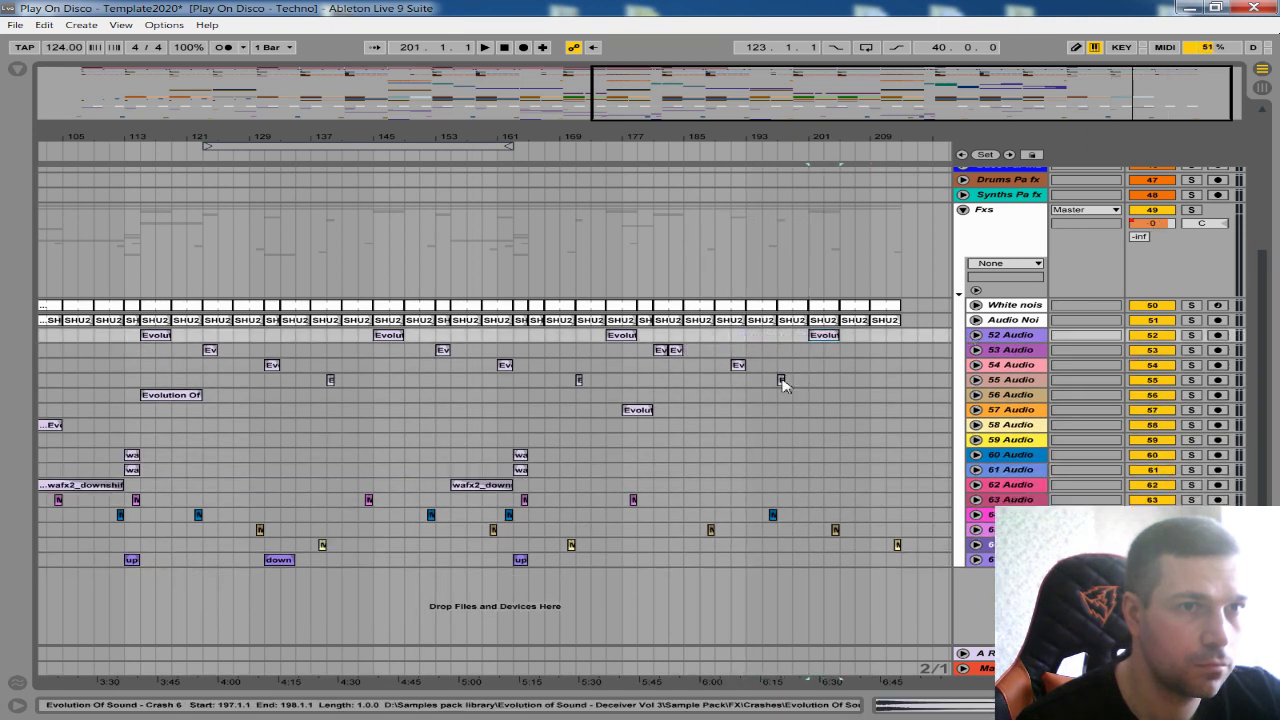
{"action": "left_click_drag", "start_coordinate": [783, 385], "coordinate": [907, 382]}
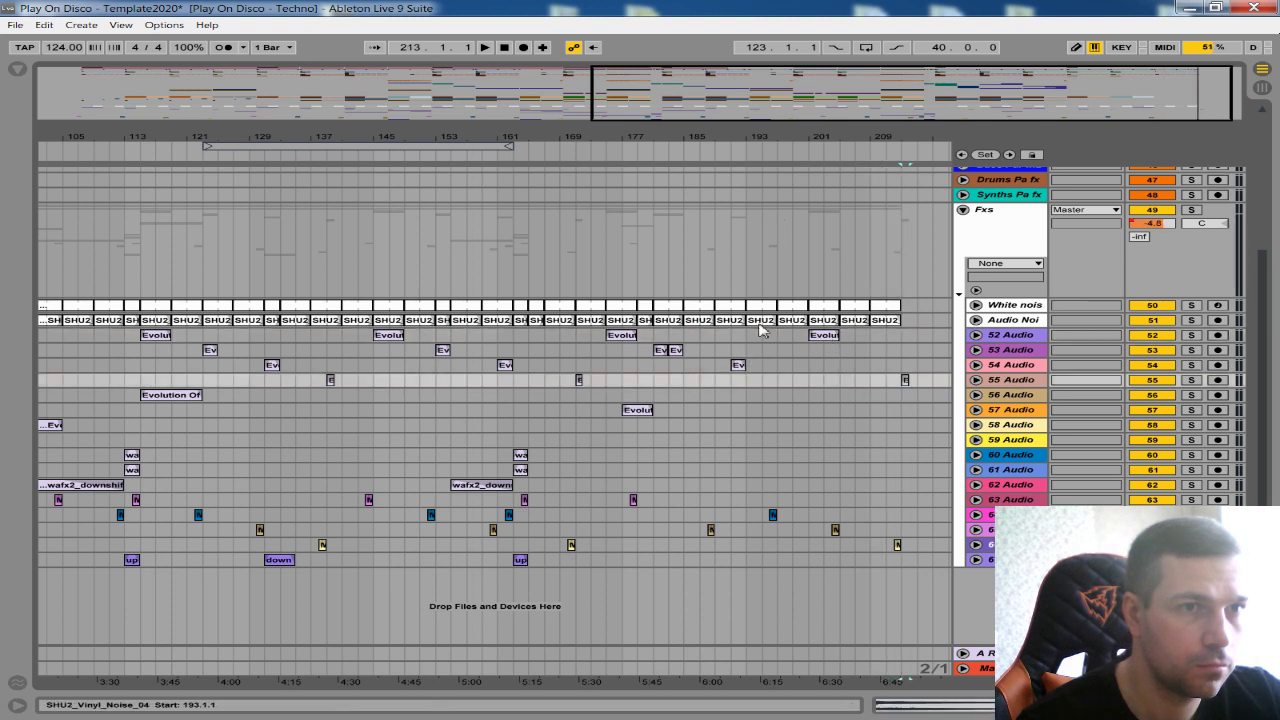
- Move the second of the two adjacent crash clips on 53 Audio to bar 213
{"action": "left_click", "coordinate": [976, 350]}
{"action": "left_click_drag", "start_coordinate": [677, 352], "coordinate": [755, 352]}
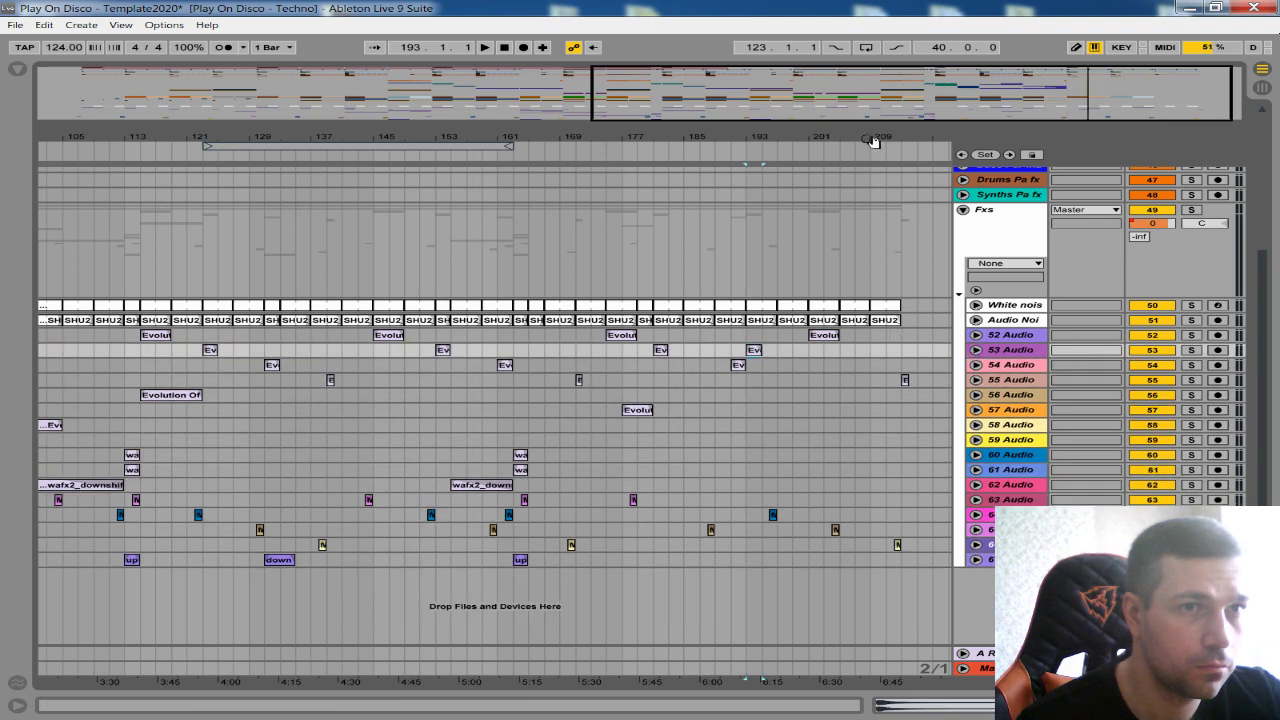
{"action": "left_click_drag", "start_coordinate": [873, 141], "coordinate": [797, 186]}
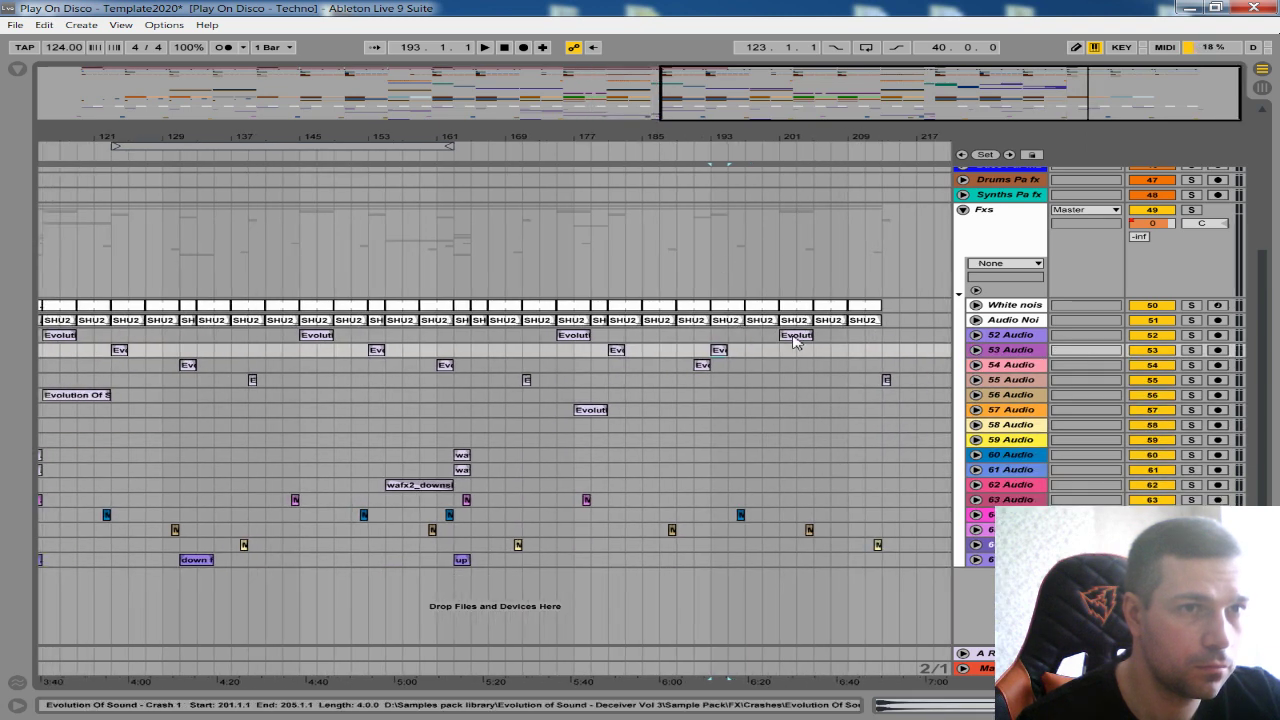
{"action": "left_click_drag", "start_coordinate": [720, 351], "coordinate": [750, 357]}
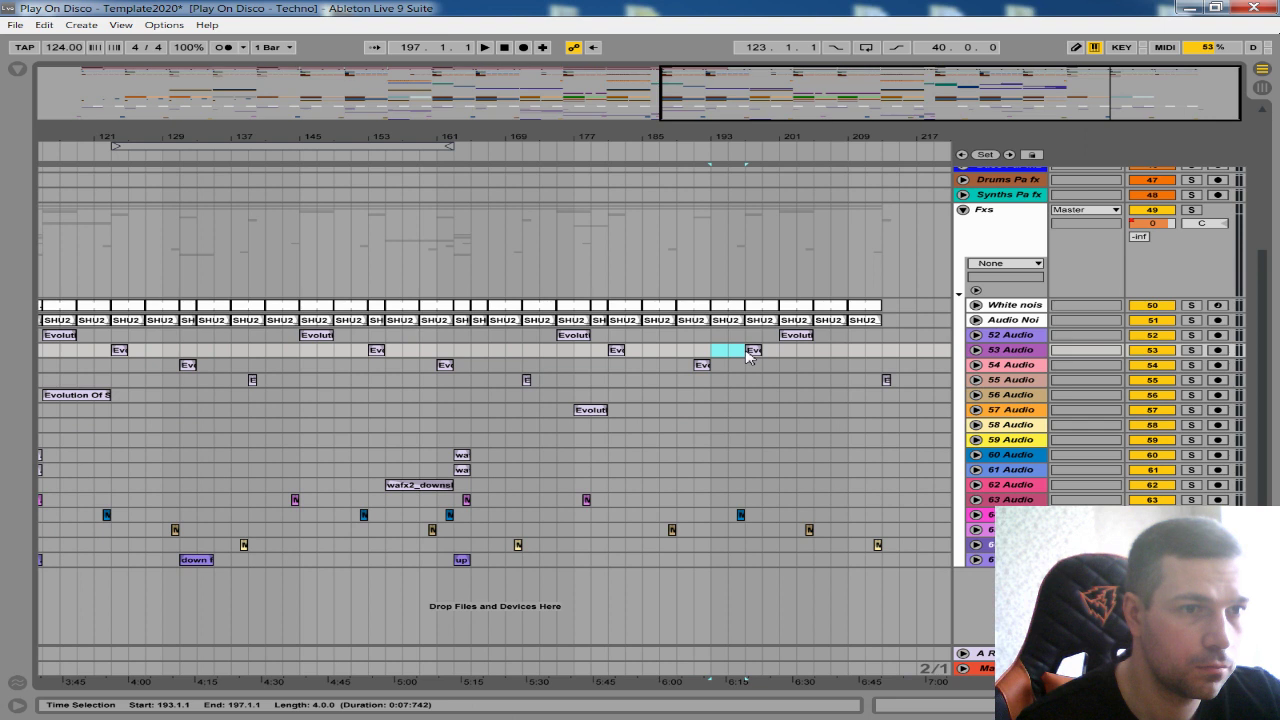
{"action": "left_click_drag", "start_coordinate": [754, 350], "coordinate": [889, 386]}
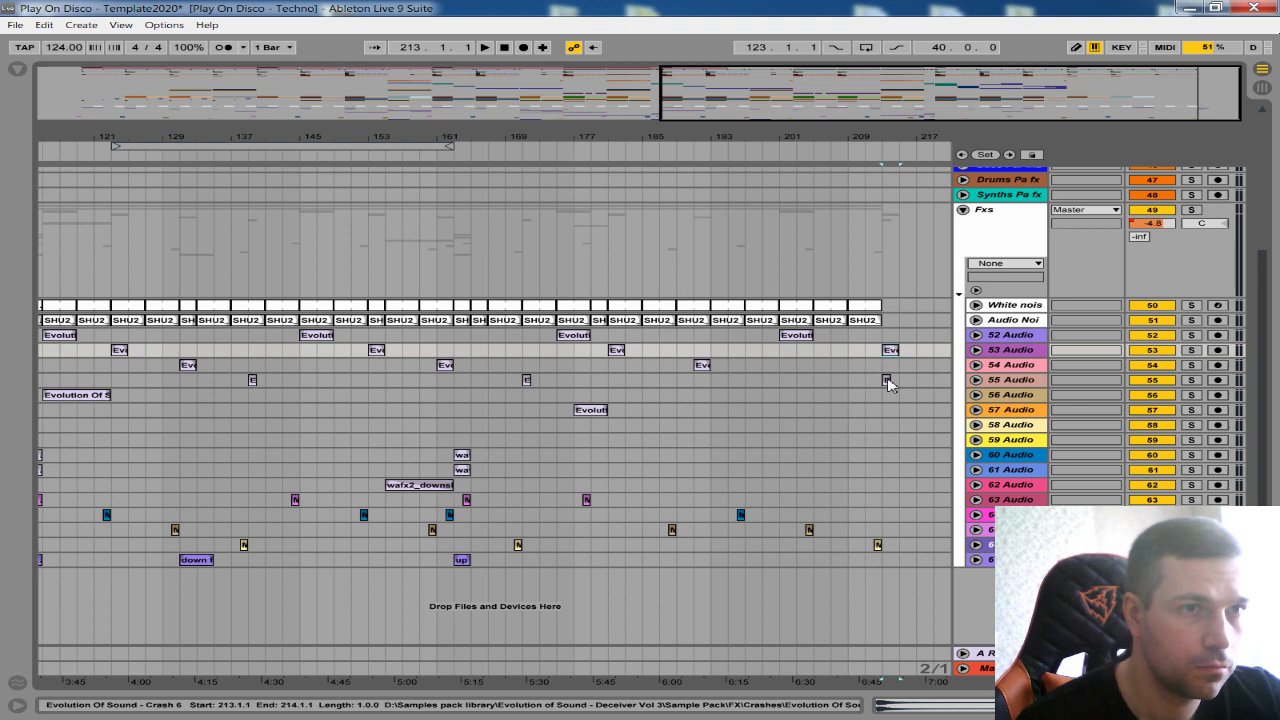
- Check the empty range between bars 171 and 175 on 53 Audio against the neighbouring crash clips
{"action": "left_click", "coordinate": [531, 351]}
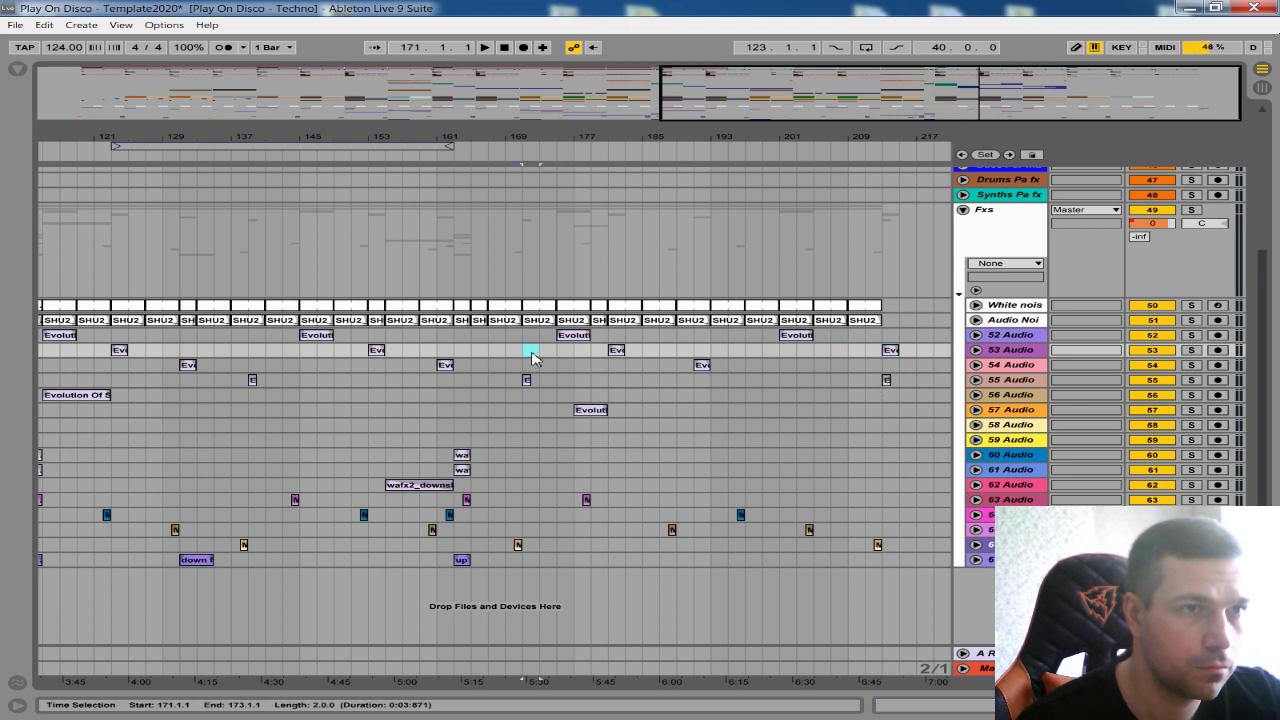
{"action": "left_click", "coordinate": [545, 351]}
{"action": "left_click_drag", "start_coordinate": [529, 350], "coordinate": [555, 352]}
{"action": "left_click", "coordinate": [558, 357]}
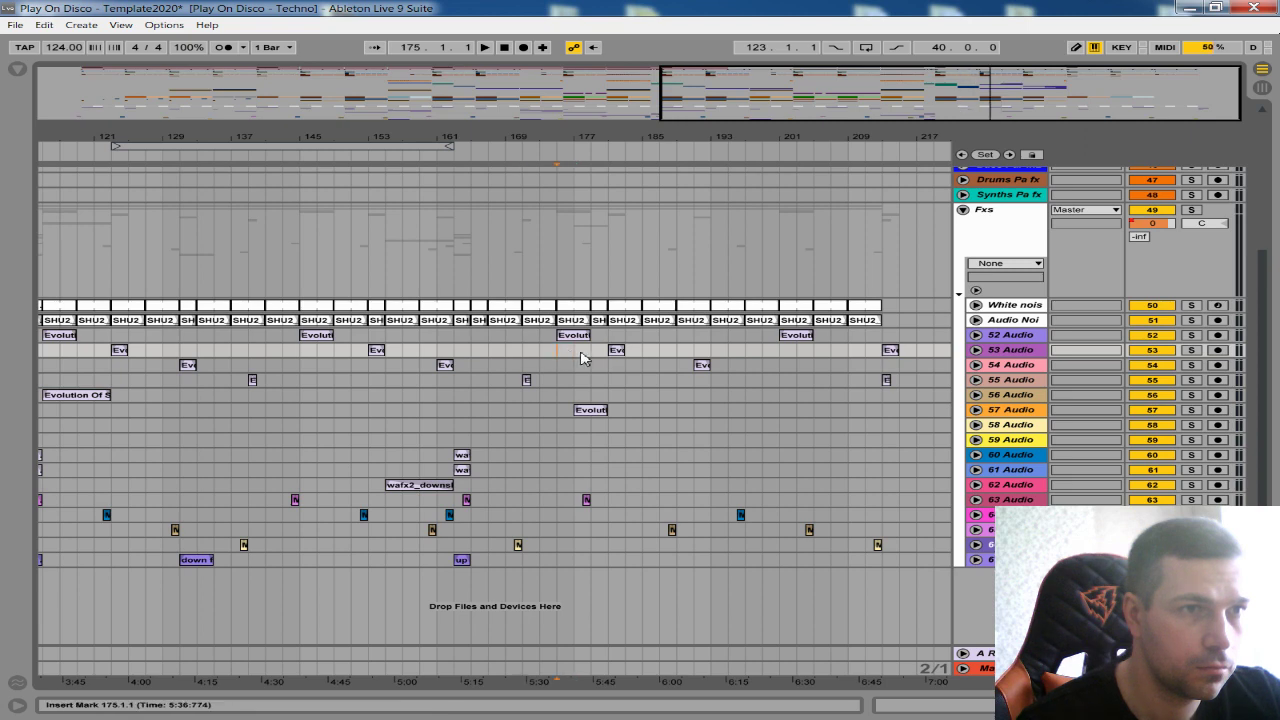
{"action": "left_click_drag", "start_coordinate": [590, 356], "coordinate": [529, 356]}
{"action": "left_click", "coordinate": [525, 355]}
- Play the section from bar 181 and again from bar 175, comparing the Fxs clips with the synth and bass changes
{"action": "left_click_drag", "start_coordinate": [637, 138], "coordinate": [706, 125]}
{"action": "scroll", "coordinate": [623, 304], "scroll_direction": "up", "scroll_amount": 2}
{"action": "left_click_drag", "start_coordinate": [786, 137], "coordinate": [801, 180]}
{"action": "scroll", "coordinate": [631, 294], "scroll_direction": "up", "scroll_amount": 5}
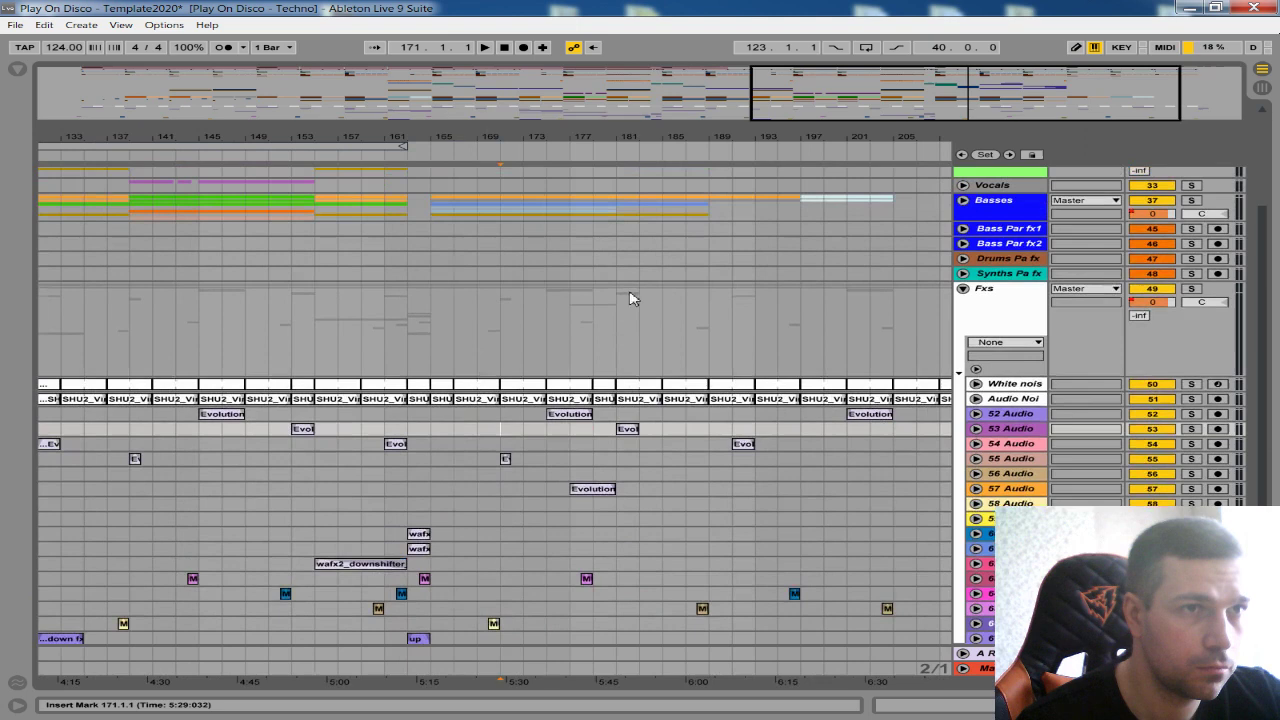
{"action": "left_click_drag", "start_coordinate": [781, 138], "coordinate": [778, 156]}
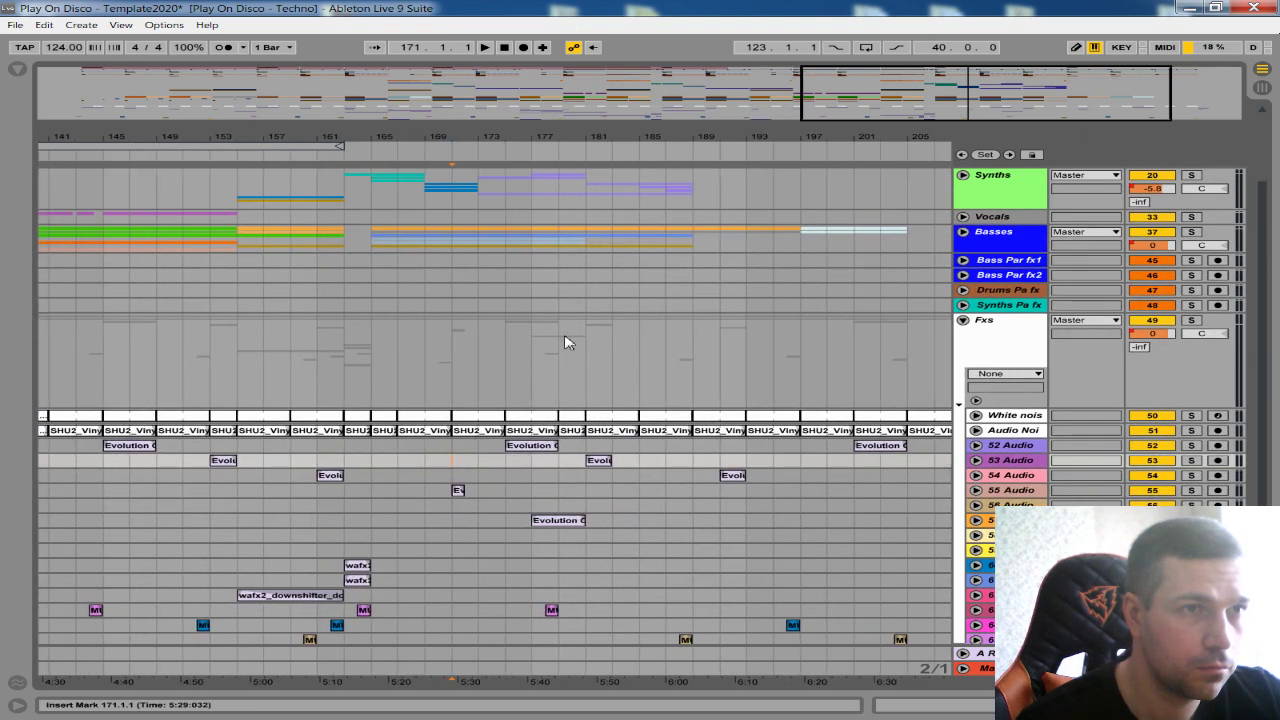
{"action": "left_click", "coordinate": [586, 310]}
{"action": "key", "text": "space"}
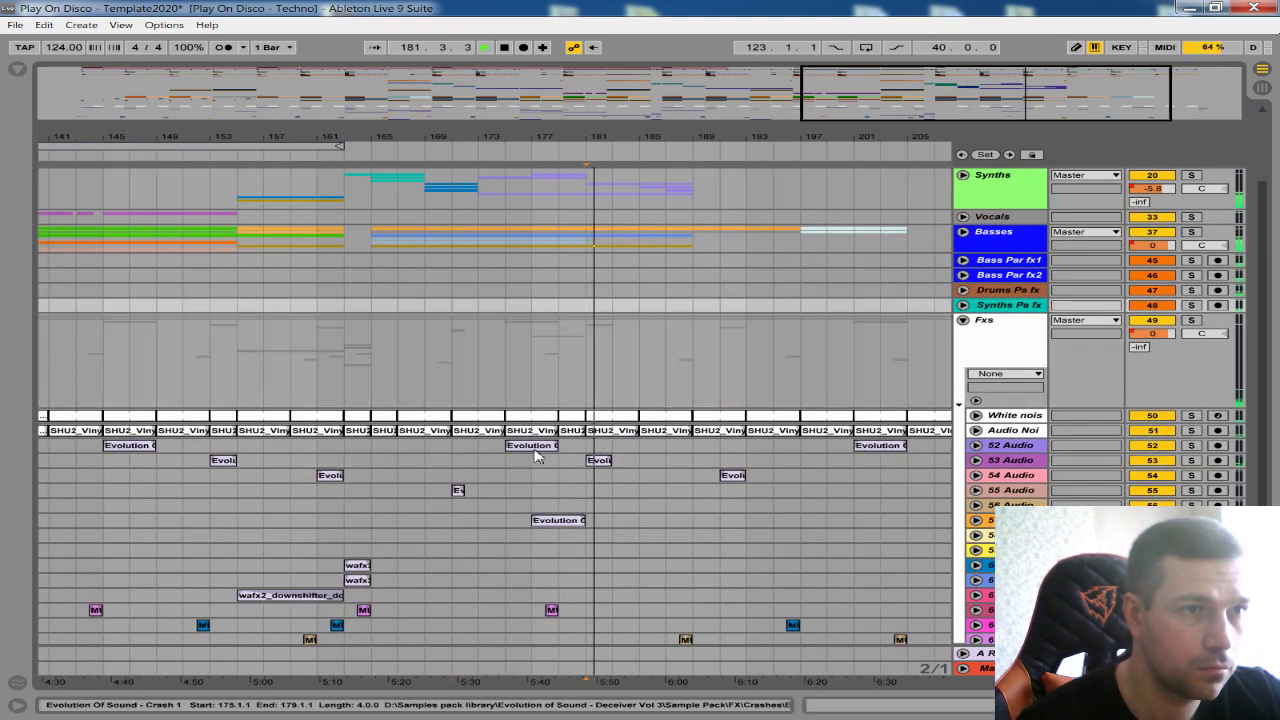
{"action": "left_click", "coordinate": [504, 393]}
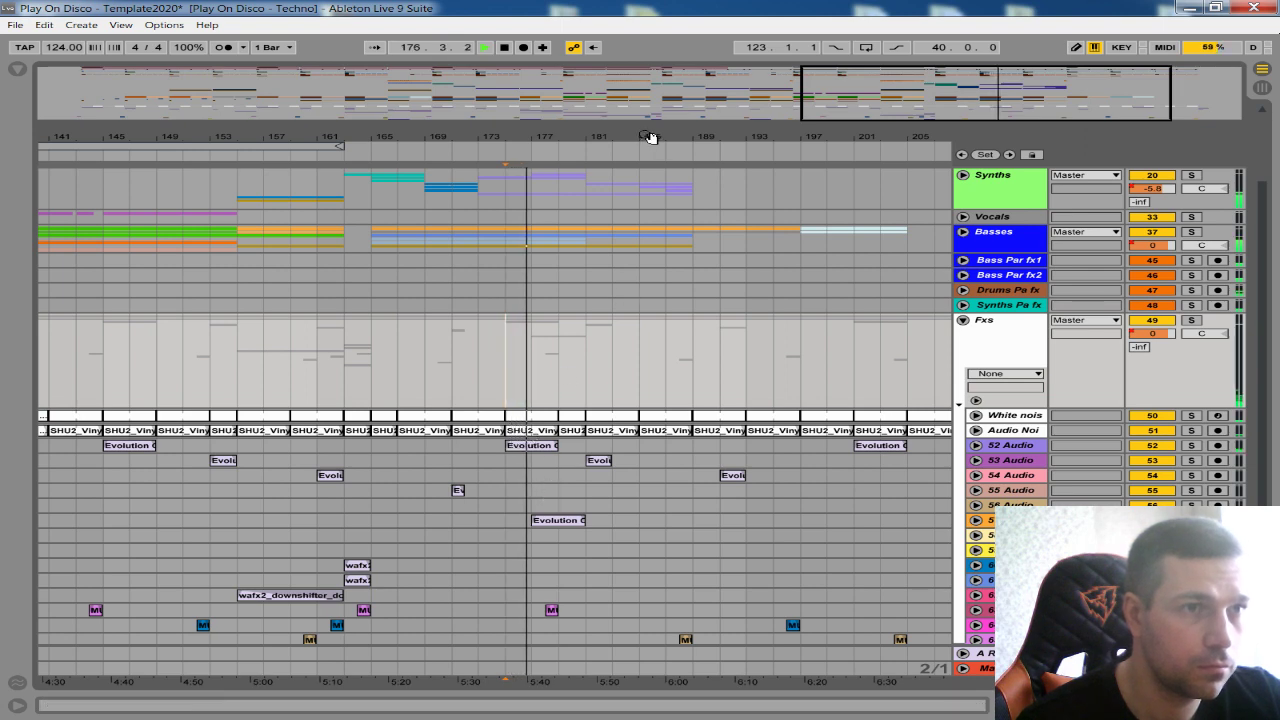
{"action": "left_click_drag", "start_coordinate": [650, 137], "coordinate": [634, 137]}
- Mark bars 175 to 180 across the Fxs group and move the 63 Audio clip at bar 178 to bar 180
{"action": "left_click_drag", "start_coordinate": [469, 357], "coordinate": [534, 357]}
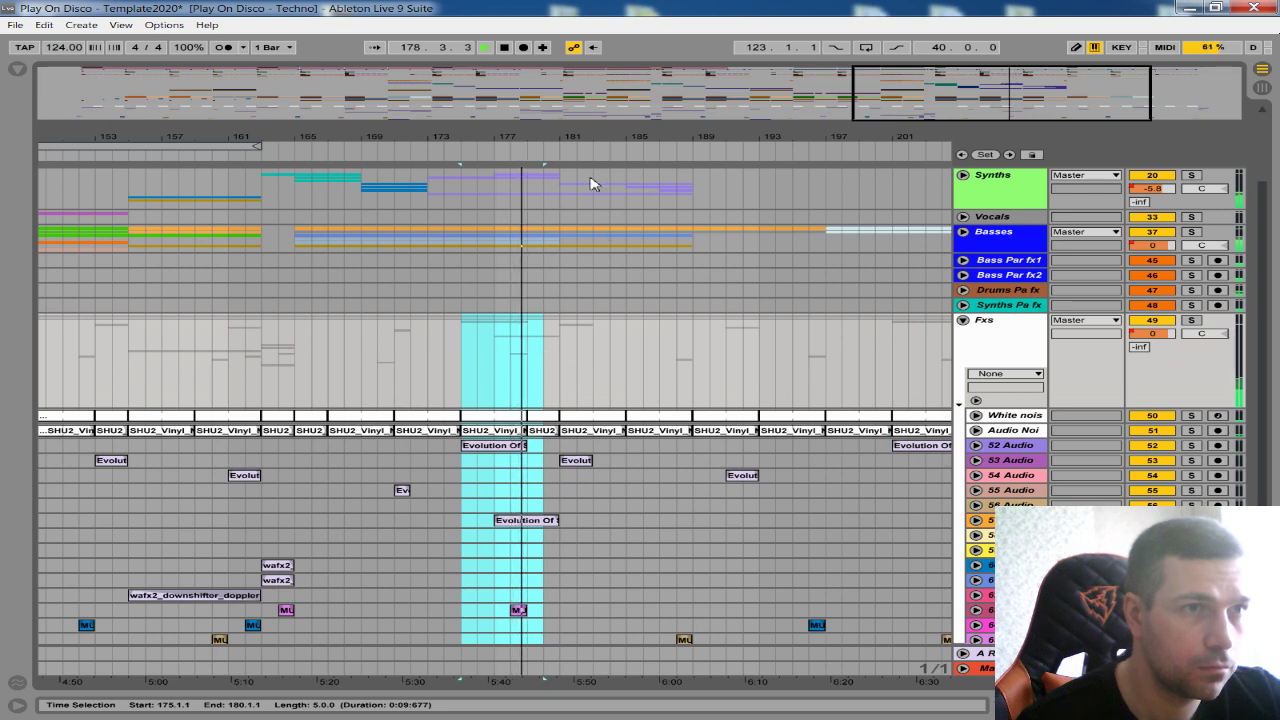
{"action": "left_click_drag", "start_coordinate": [583, 136], "coordinate": [577, 128]}
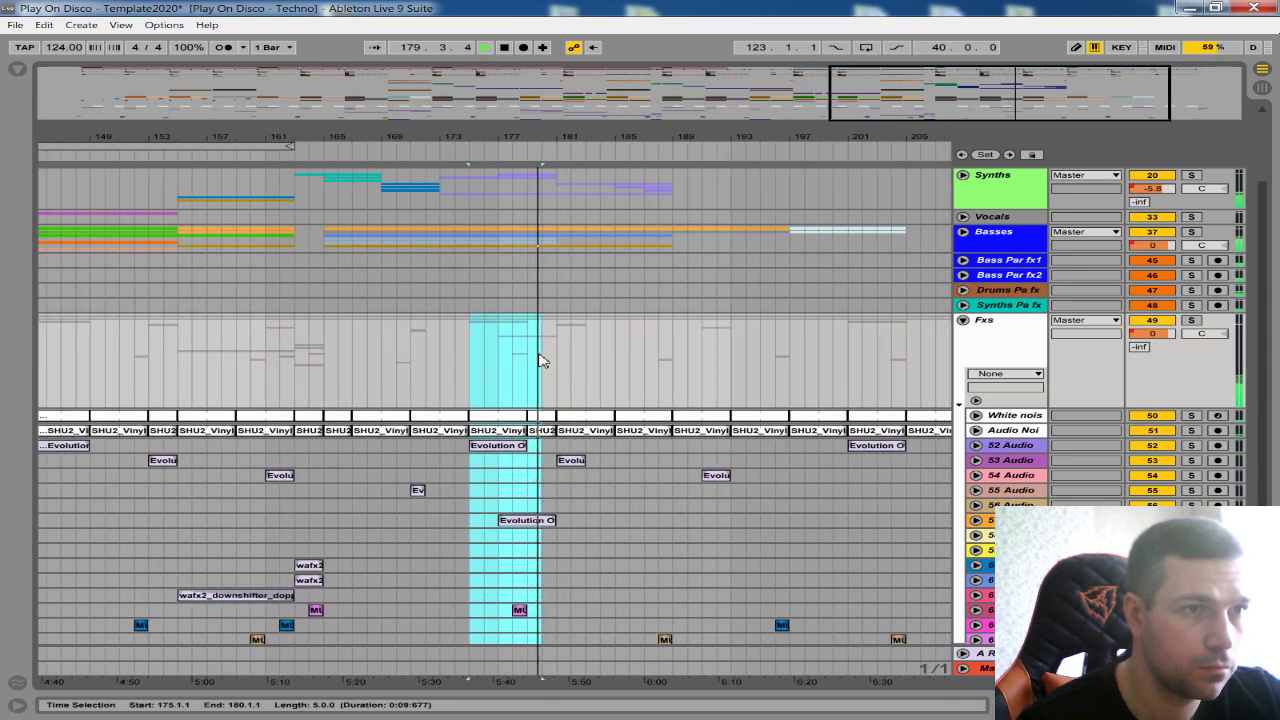
{"action": "left_click", "coordinate": [506, 508]}
{"action": "left_click", "coordinate": [530, 617]}
{"action": "left_click_drag", "start_coordinate": [530, 617], "coordinate": [543, 610]}
- Review the effect clips across the whole arrangement during playback, briefly unfolding 62 Audio
{"action": "left_click_drag", "start_coordinate": [593, 137], "coordinate": [618, 126]}
{"action": "scroll", "coordinate": [729, 292], "scroll_direction": "down", "scroll_amount": 1}
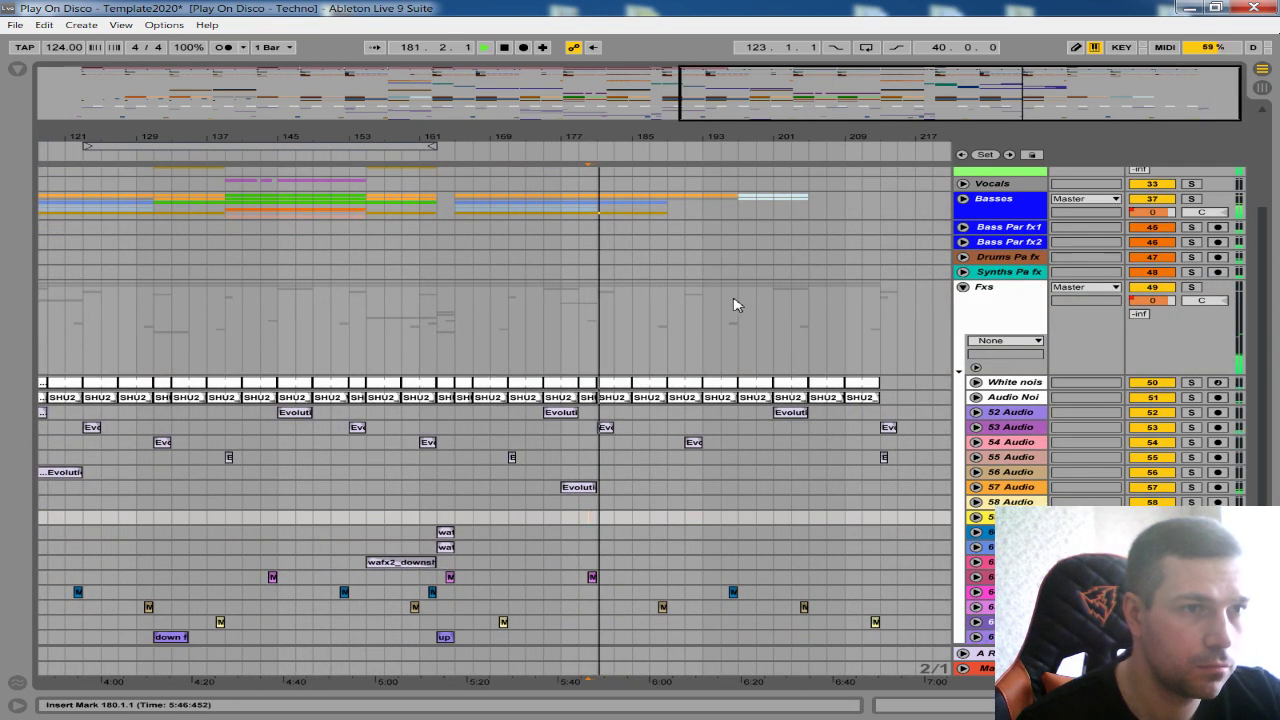
{"action": "left_click_drag", "start_coordinate": [825, 138], "coordinate": [822, 146]}
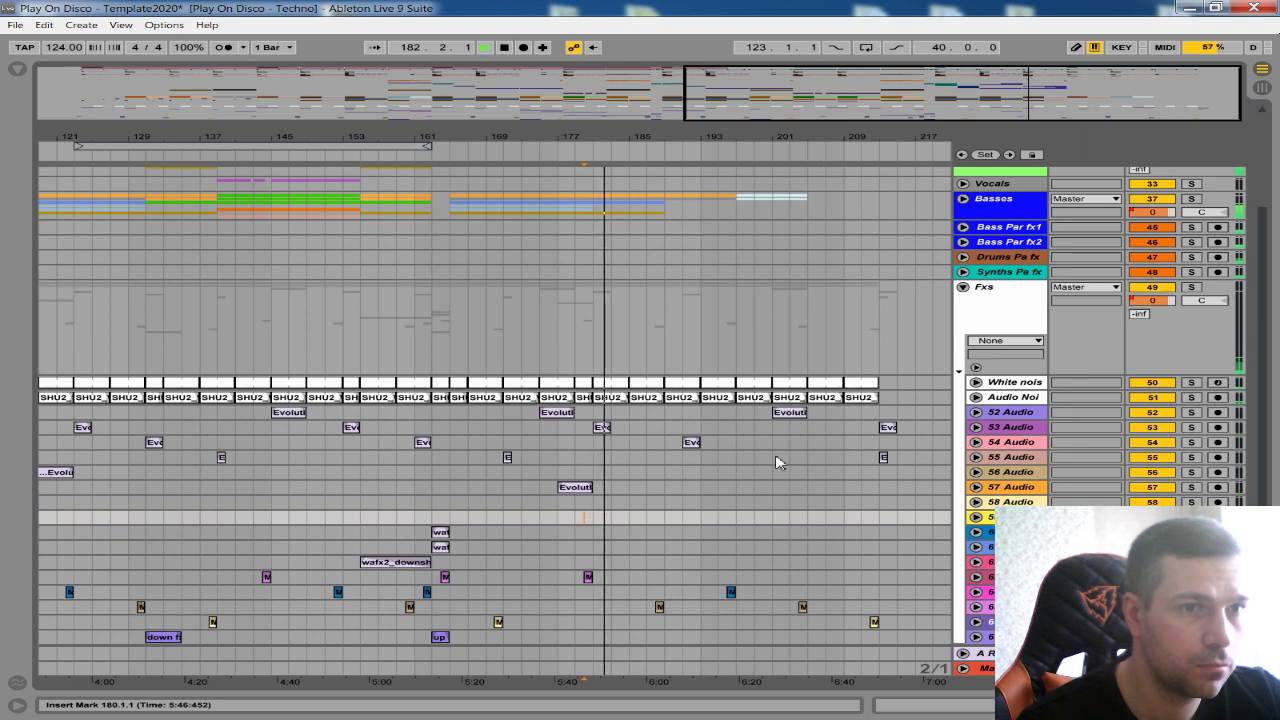
{"action": "left_click", "coordinate": [976, 562]}
{"action": "left_click", "coordinate": [976, 562]}
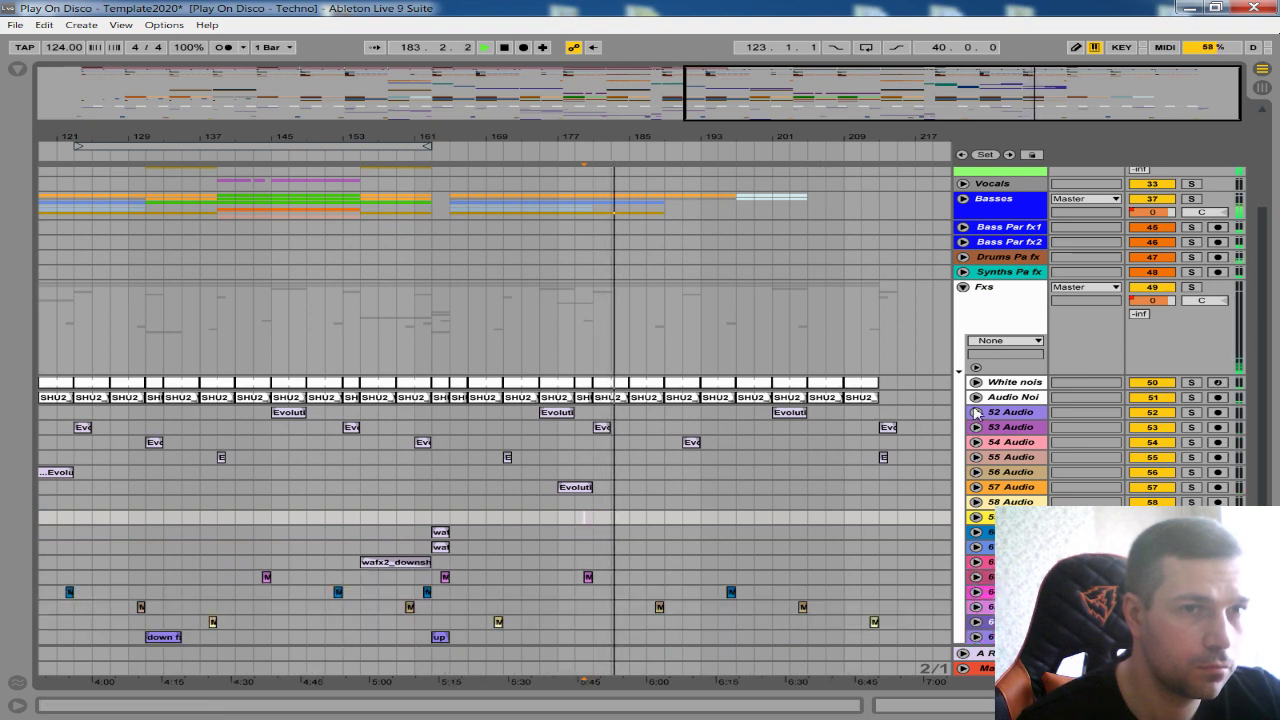
{"action": "left_click_drag", "start_coordinate": [726, 137], "coordinate": [727, 113]}
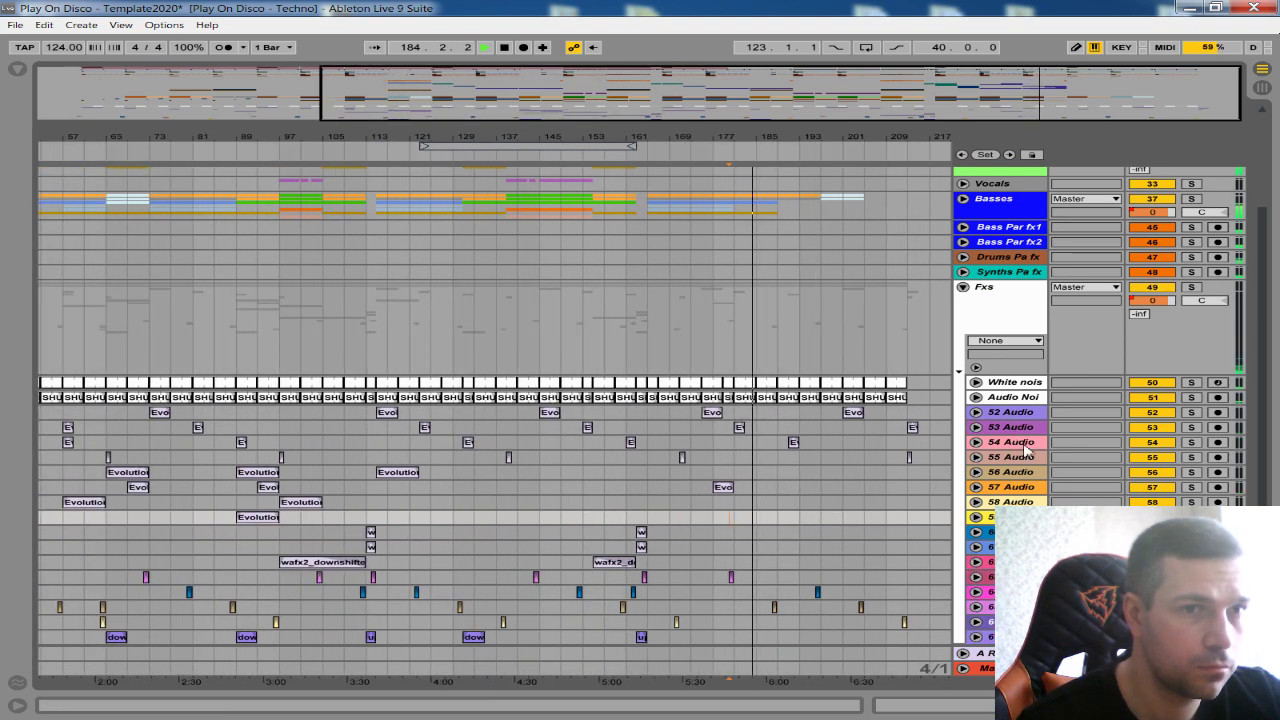
- Copy the white noise downlifter clip at bar 115 on 56 Audio to bar 189 on the same track
{"action": "left_click", "coordinate": [977, 473]}
{"action": "left_click", "coordinate": [977, 473]}
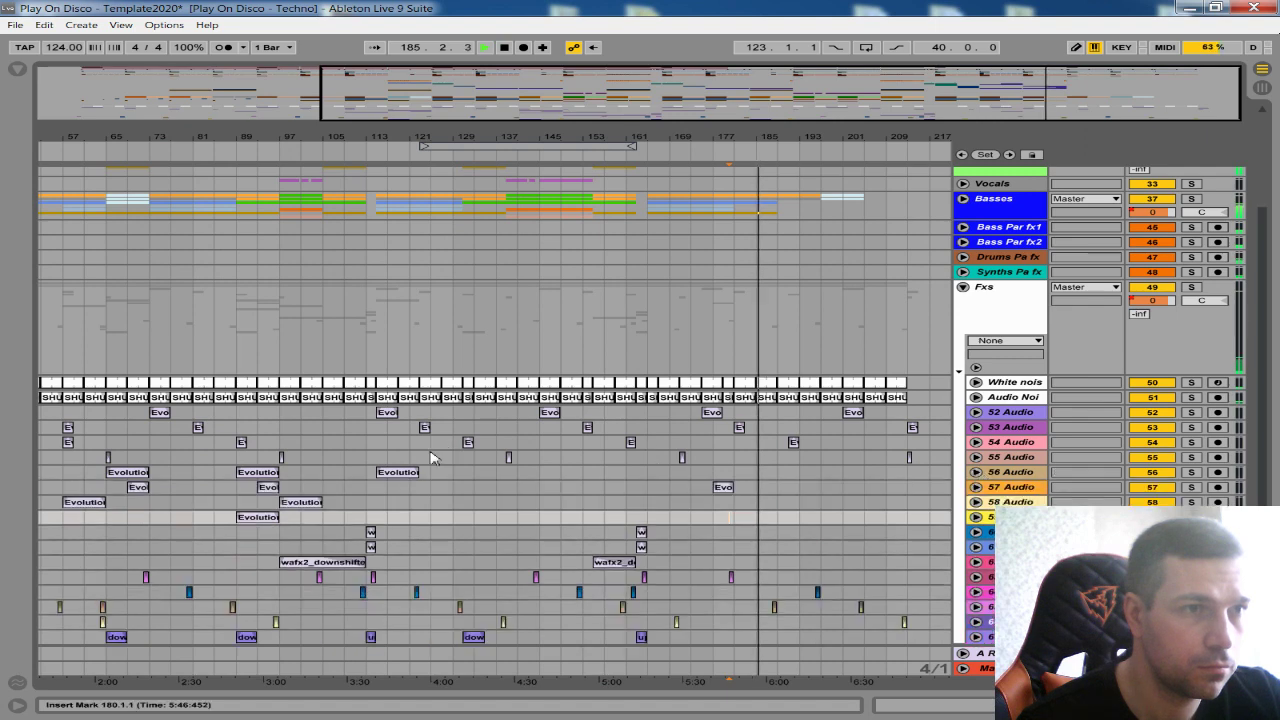
{"action": "left_click_drag", "start_coordinate": [398, 472], "coordinate": [795, 475]}
{"action": "mouse_move", "coordinate": [862, 137]}
{"action": "left_mouse_down"}
{"action": "mouse_move", "coordinate": [805, 164]}
{"action": "mouse_move", "coordinate": [846, 143]}
{"action": "left_mouse_up"}
{"action": "scroll", "coordinate": [886, 357], "scroll_direction": "up", "scroll_amount": 3}
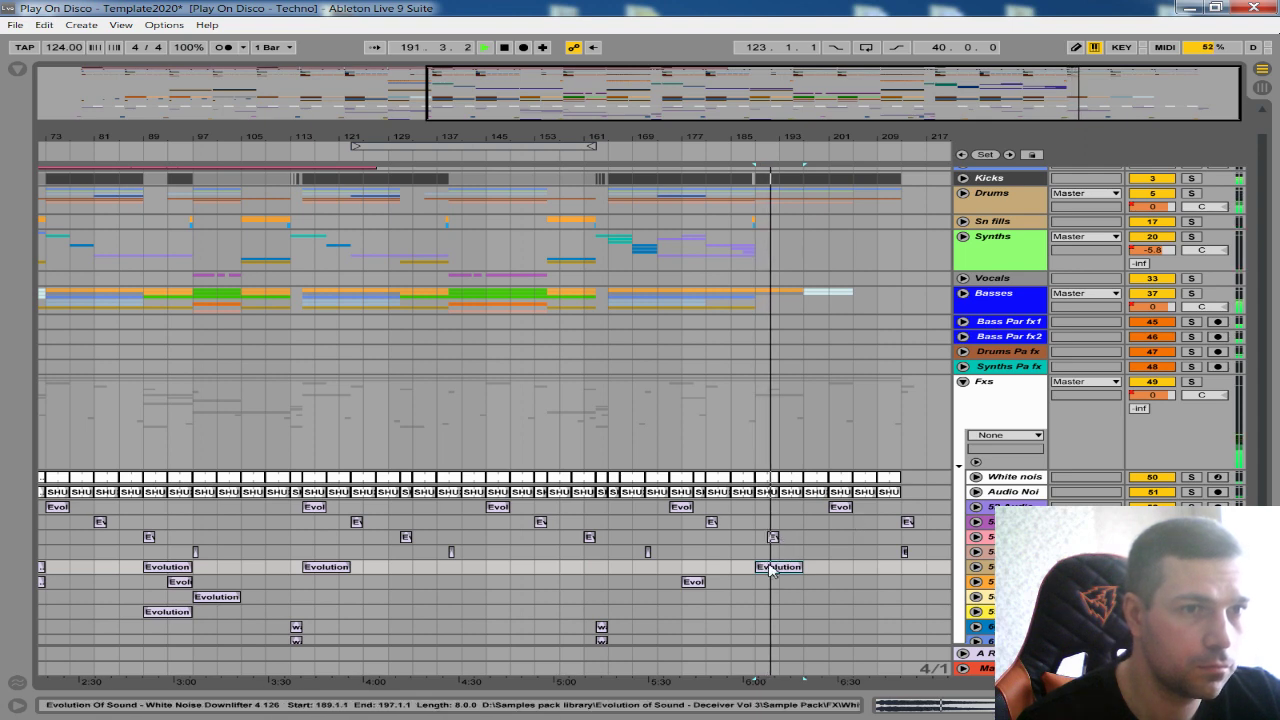
{"action": "left_click_drag", "start_coordinate": [882, 138], "coordinate": [884, 180]}
{"action": "scroll", "coordinate": [821, 392], "scroll_direction": "down", "scroll_amount": 1}
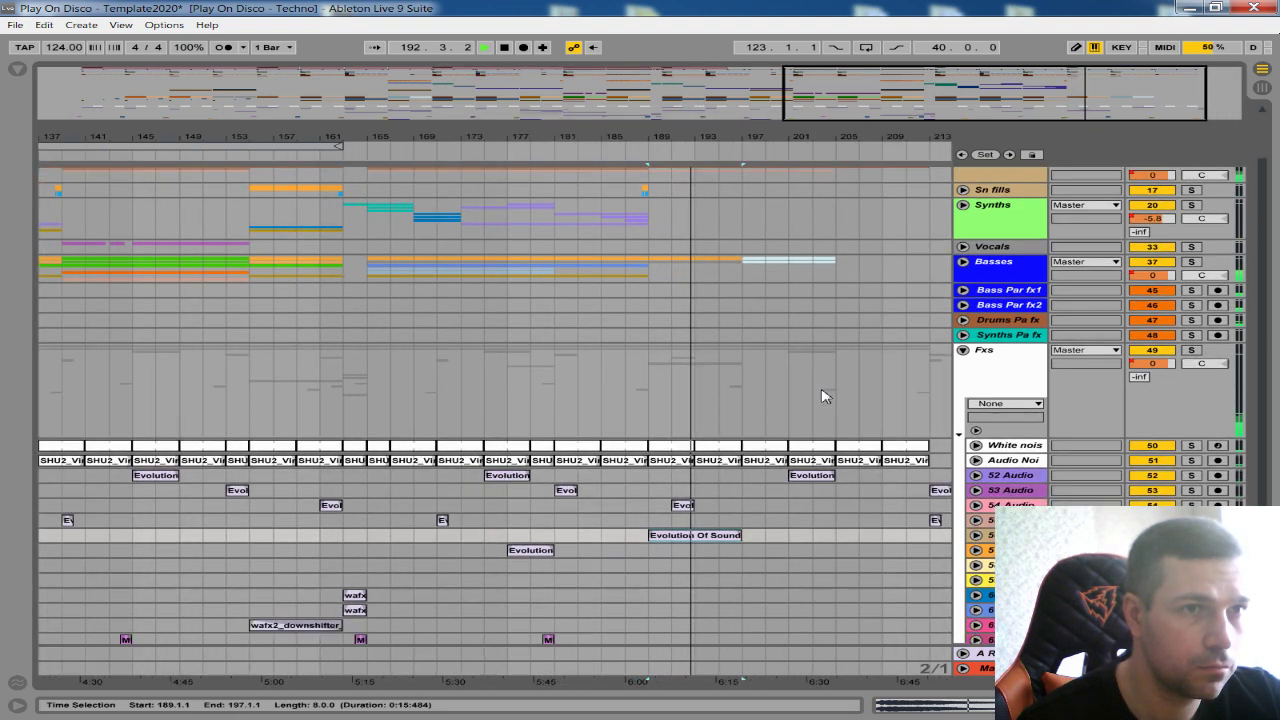
- Move the copied downlifter on 56 Audio to bar 197 and the 53 Audio crash at bar 213 to bar 197
{"action": "left_click_drag", "start_coordinate": [685, 507], "coordinate": [813, 512]}
{"action": "scroll", "coordinate": [720, 520], "scroll_direction": "down", "scroll_amount": 1}
{"action": "left_click_drag", "start_coordinate": [813, 143], "coordinate": [815, 73]}
{"action": "scroll", "coordinate": [975, 517], "scroll_direction": "down", "scroll_amount": 1}
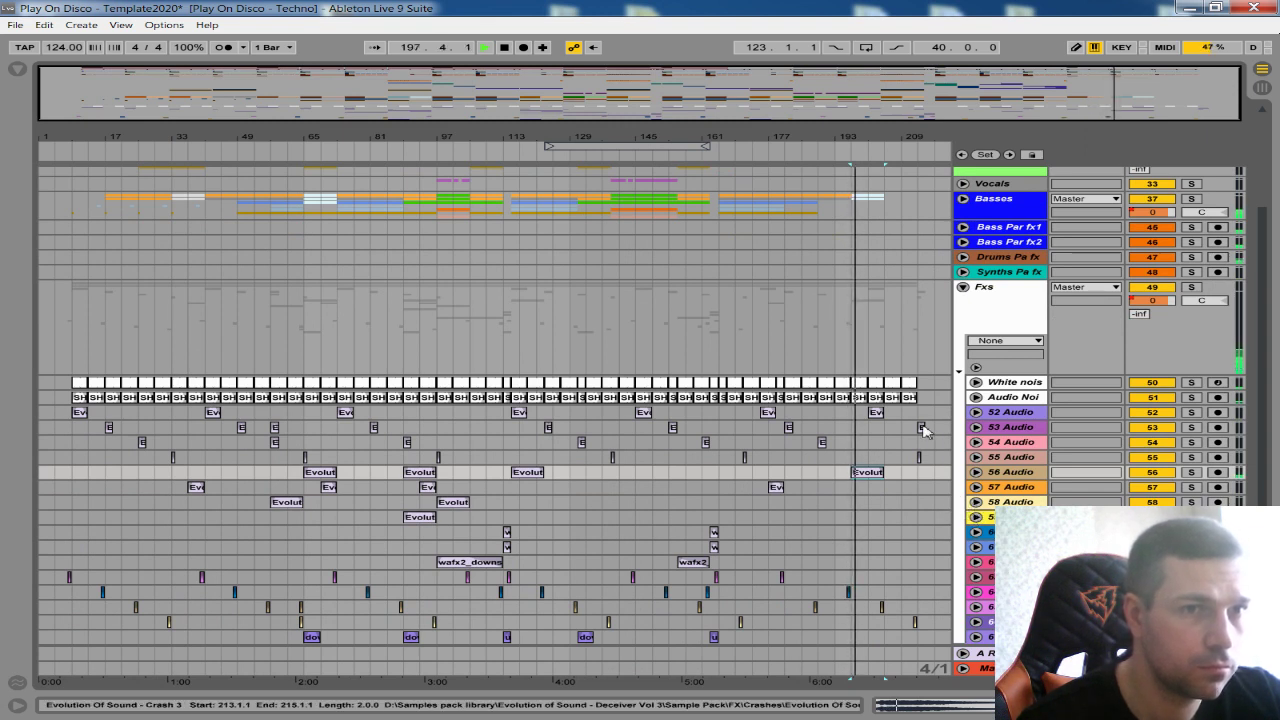
{"action": "left_click", "coordinate": [869, 430]}
{"action": "left_click_drag", "start_coordinate": [867, 427], "coordinate": [854, 427]}
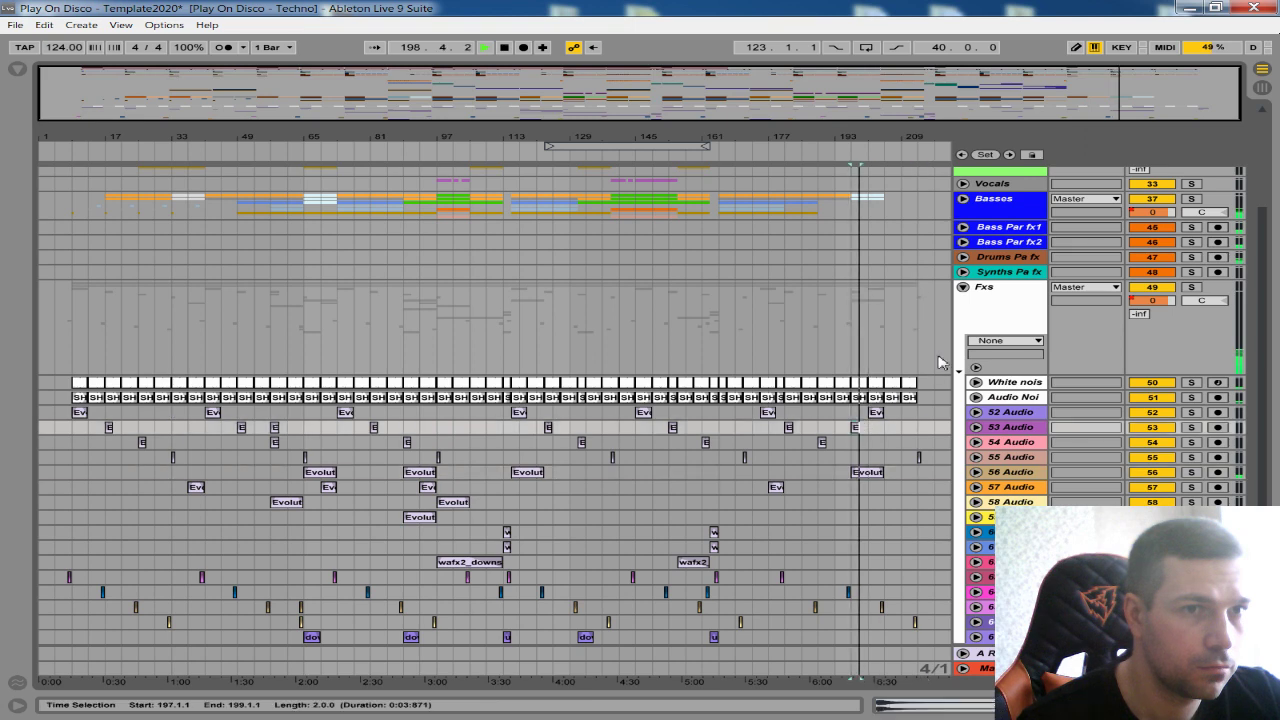
- Fold the Fxs group and review the outro through bar 213 during playback, briefly unfolding the SC track
{"action": "left_click", "coordinate": [963, 288]}
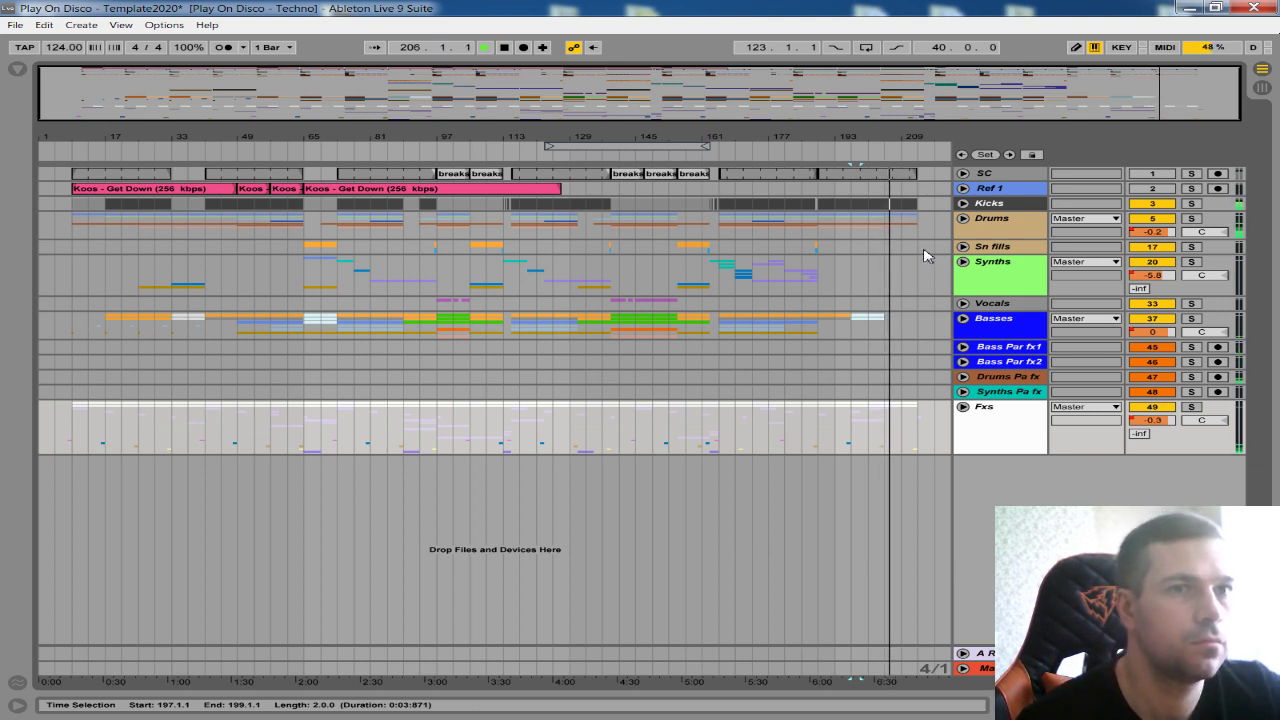
{"action": "left_click_drag", "start_coordinate": [935, 130], "coordinate": [872, 50]}
{"action": "left_click", "coordinate": [963, 173]}
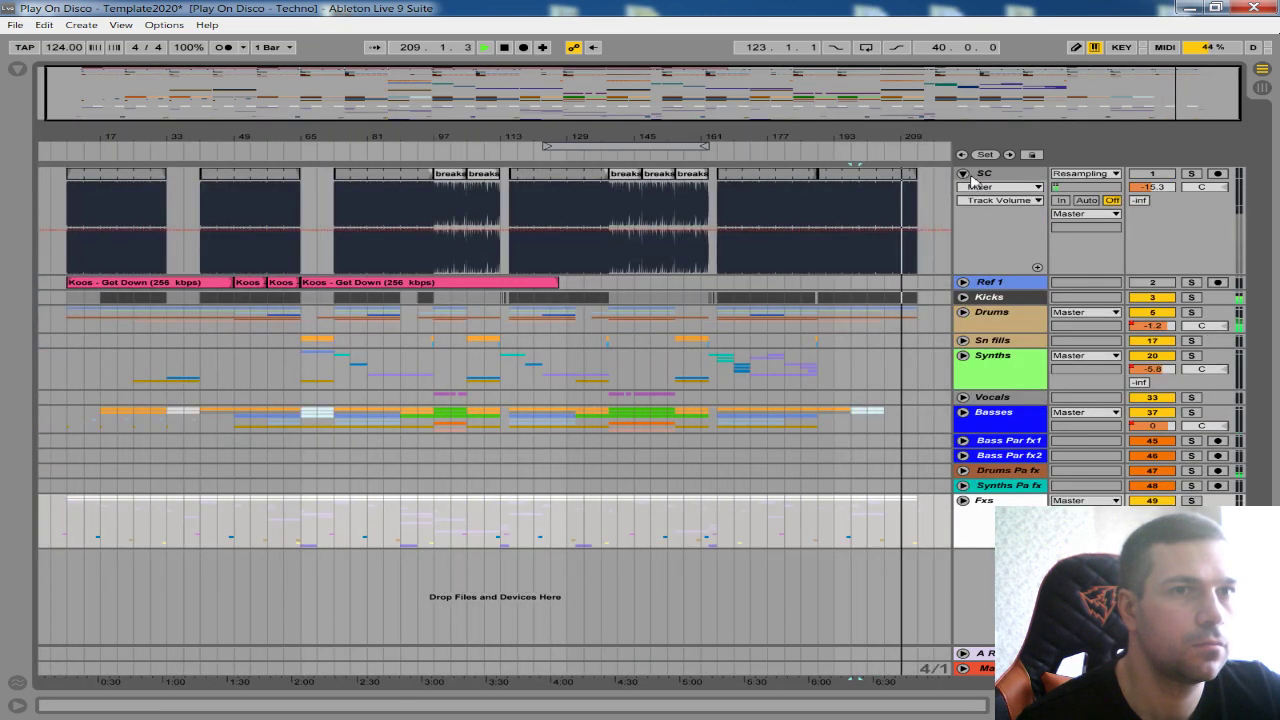
{"action": "left_click", "coordinate": [963, 173]}
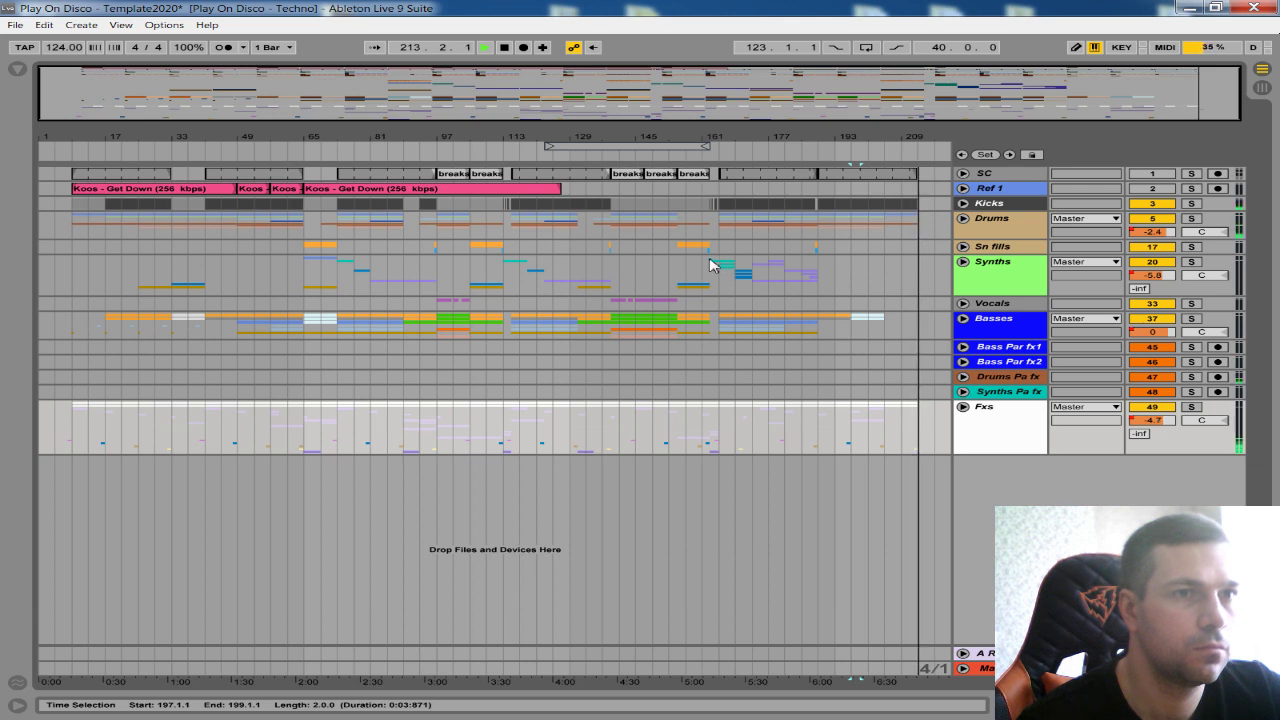
- Stop playback, return to the arrangement's start and save the current set
{"action": "left_click", "coordinate": [504, 47]}
{"action": "key", "text": "ctrl+s"}
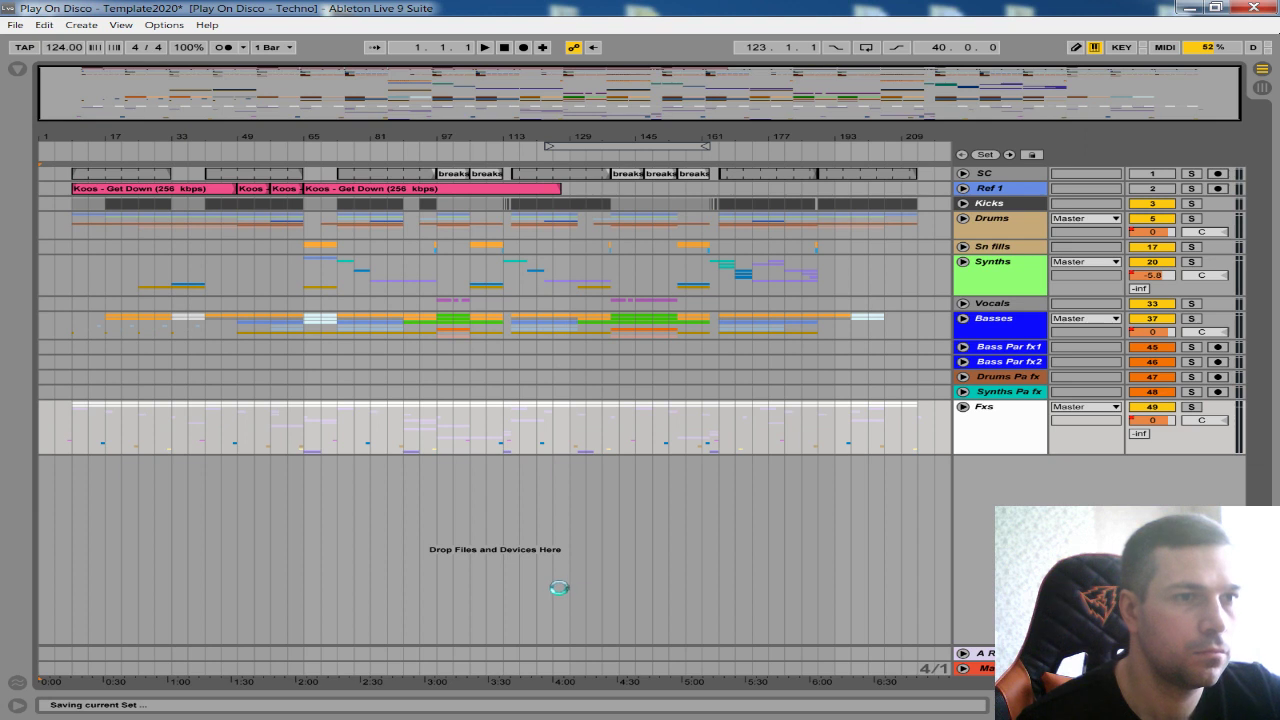